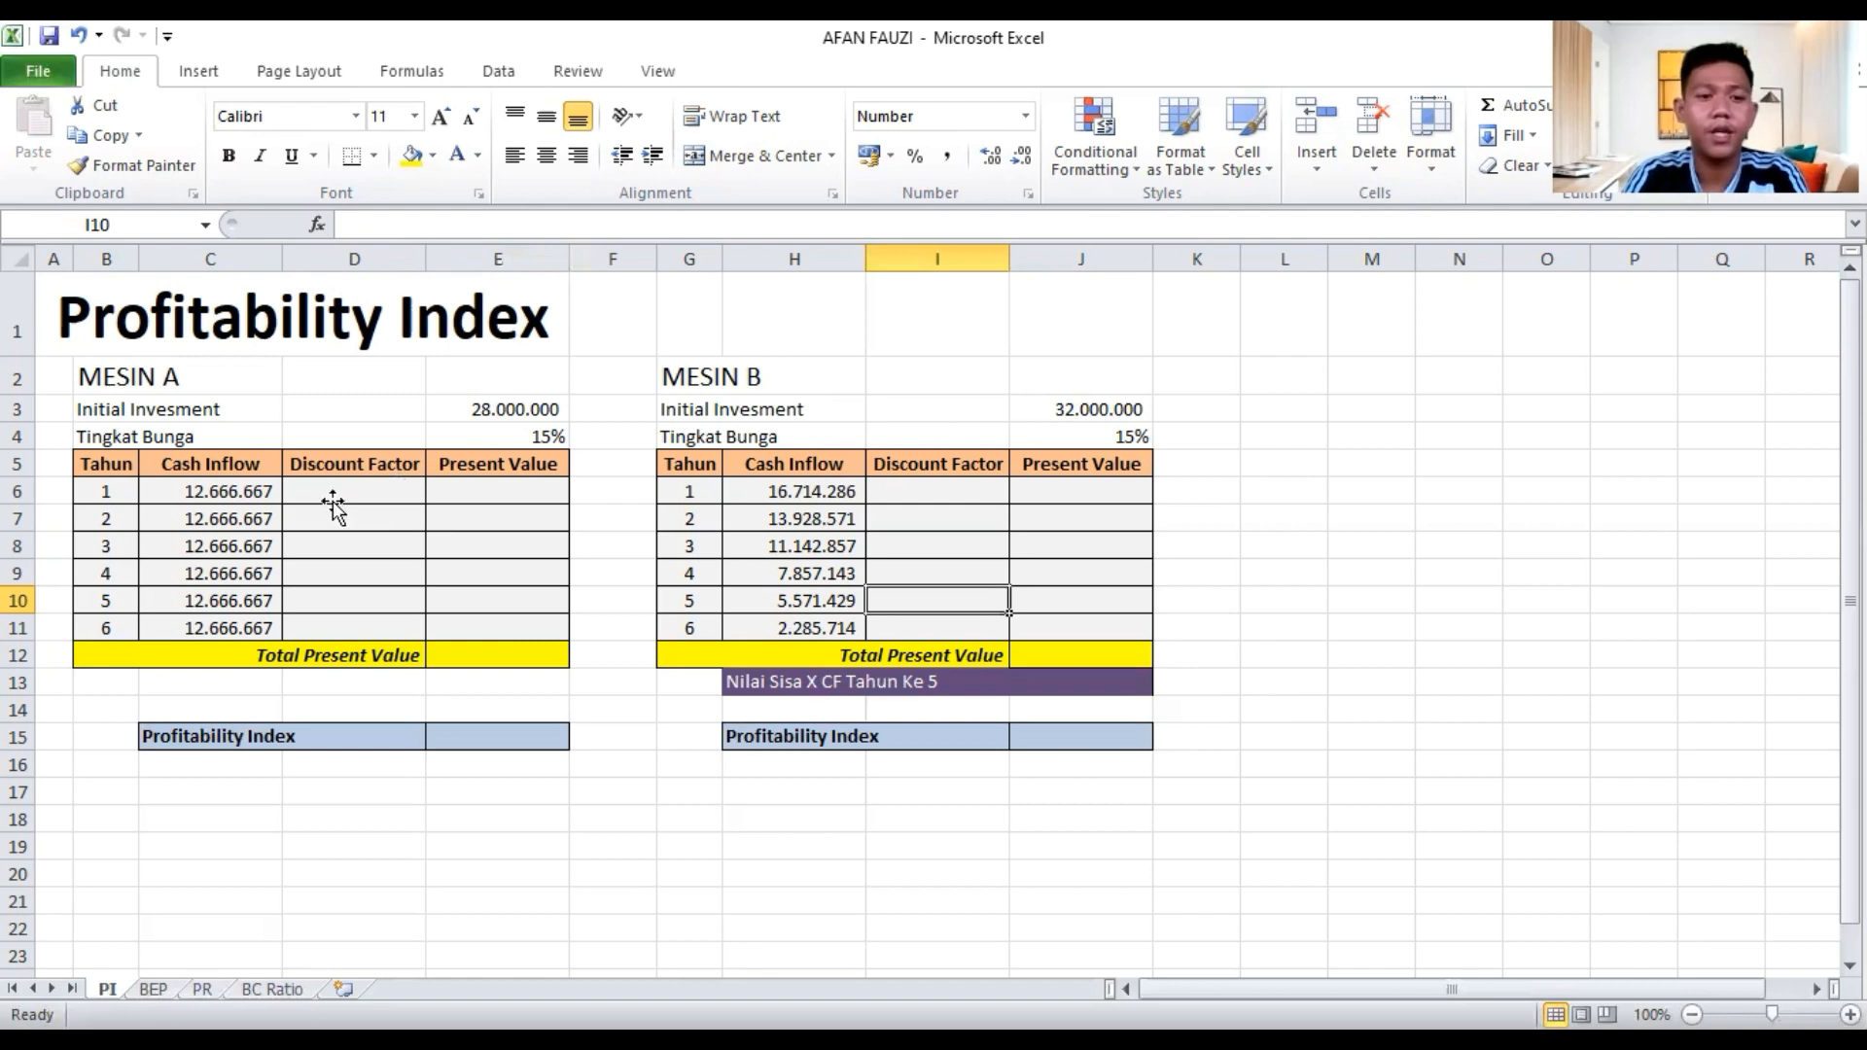
# Calculate Mesin A's discount factors by entering =(1/(1+$E$4)^B6) in D6 and filling the formula down to D11
pyautogui.click(333, 500)
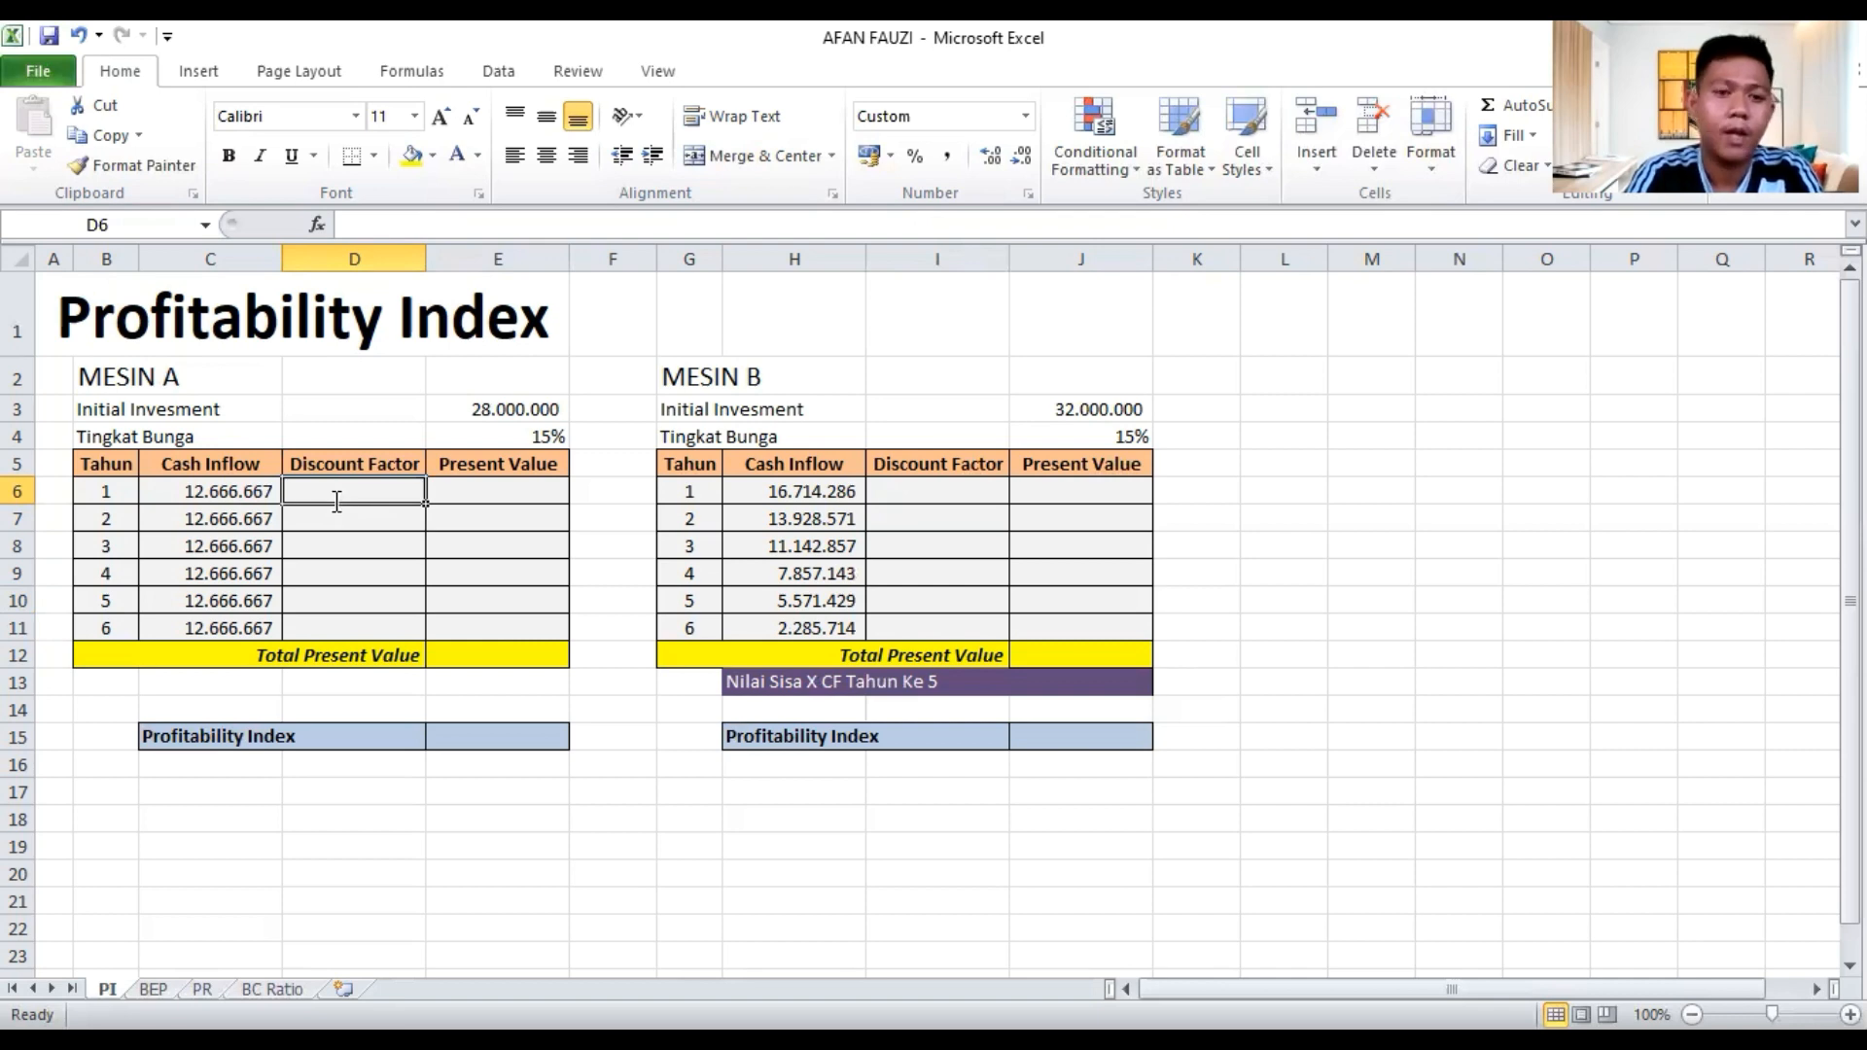
pyautogui.write('=')
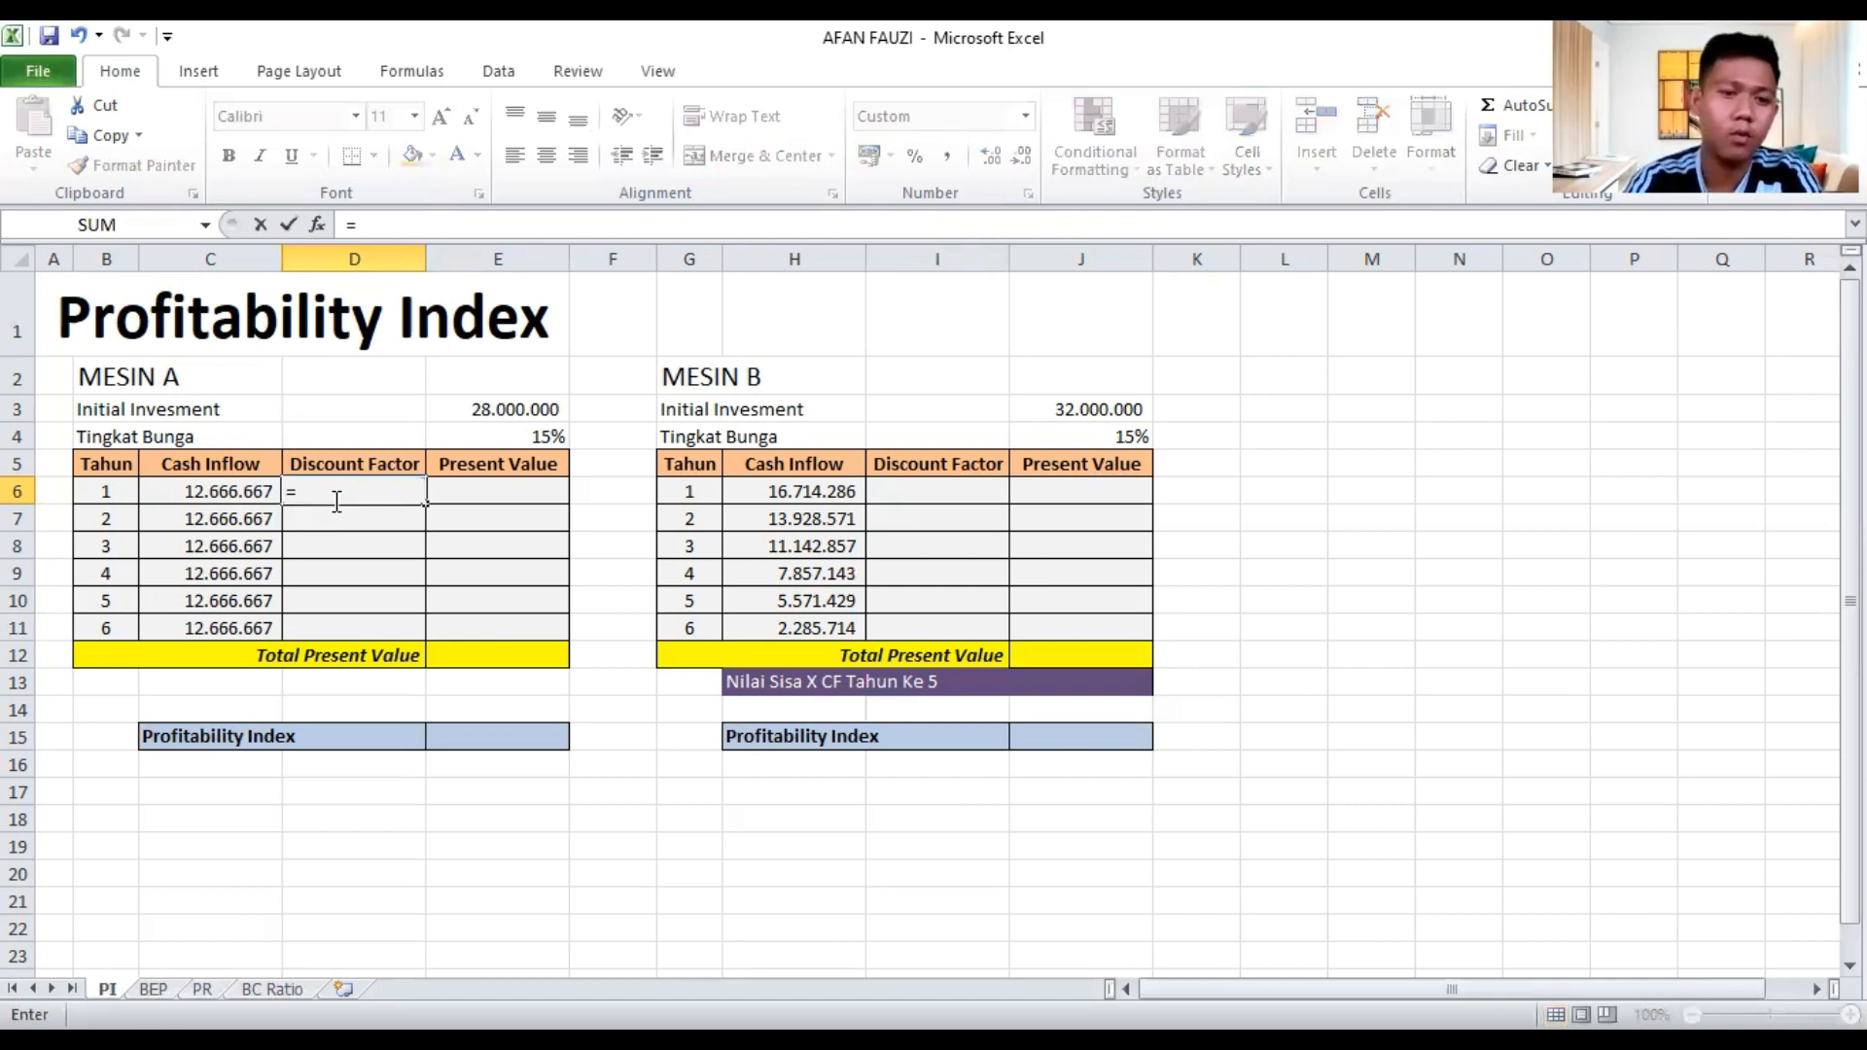
pyautogui.write('(1')
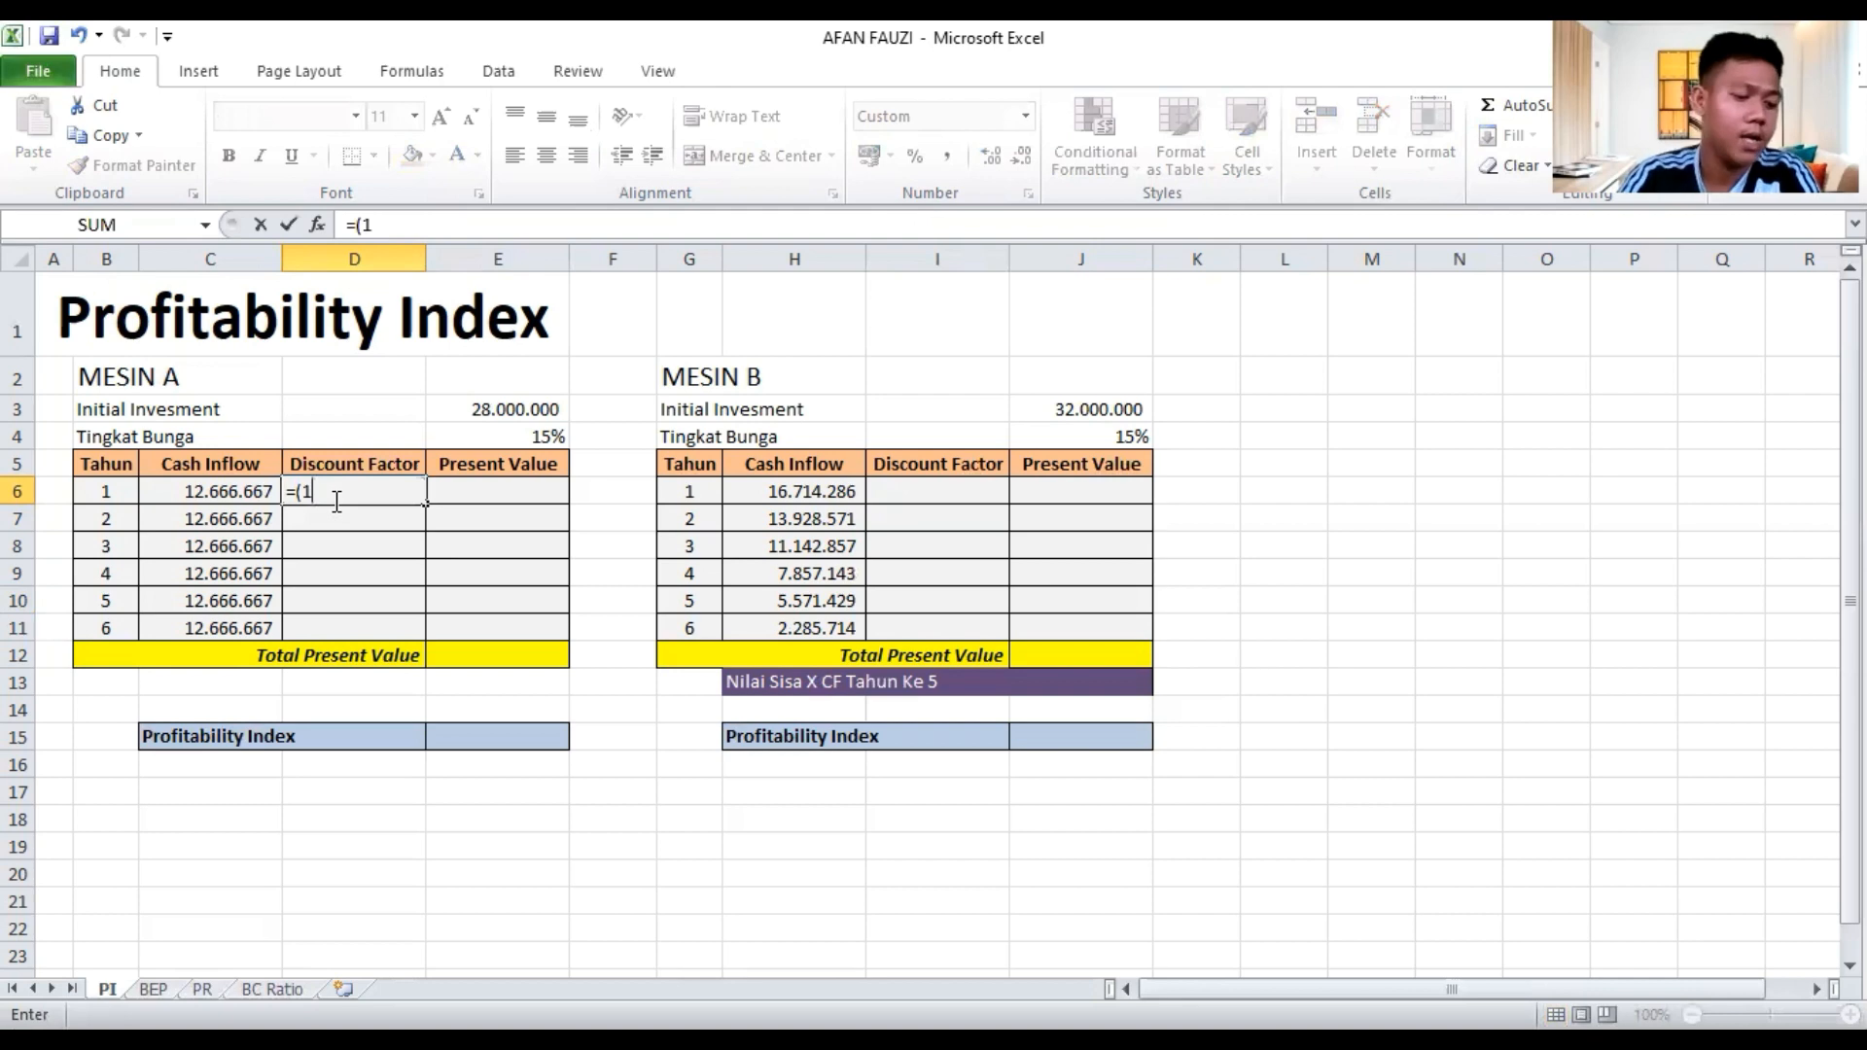
pyautogui.write('/')
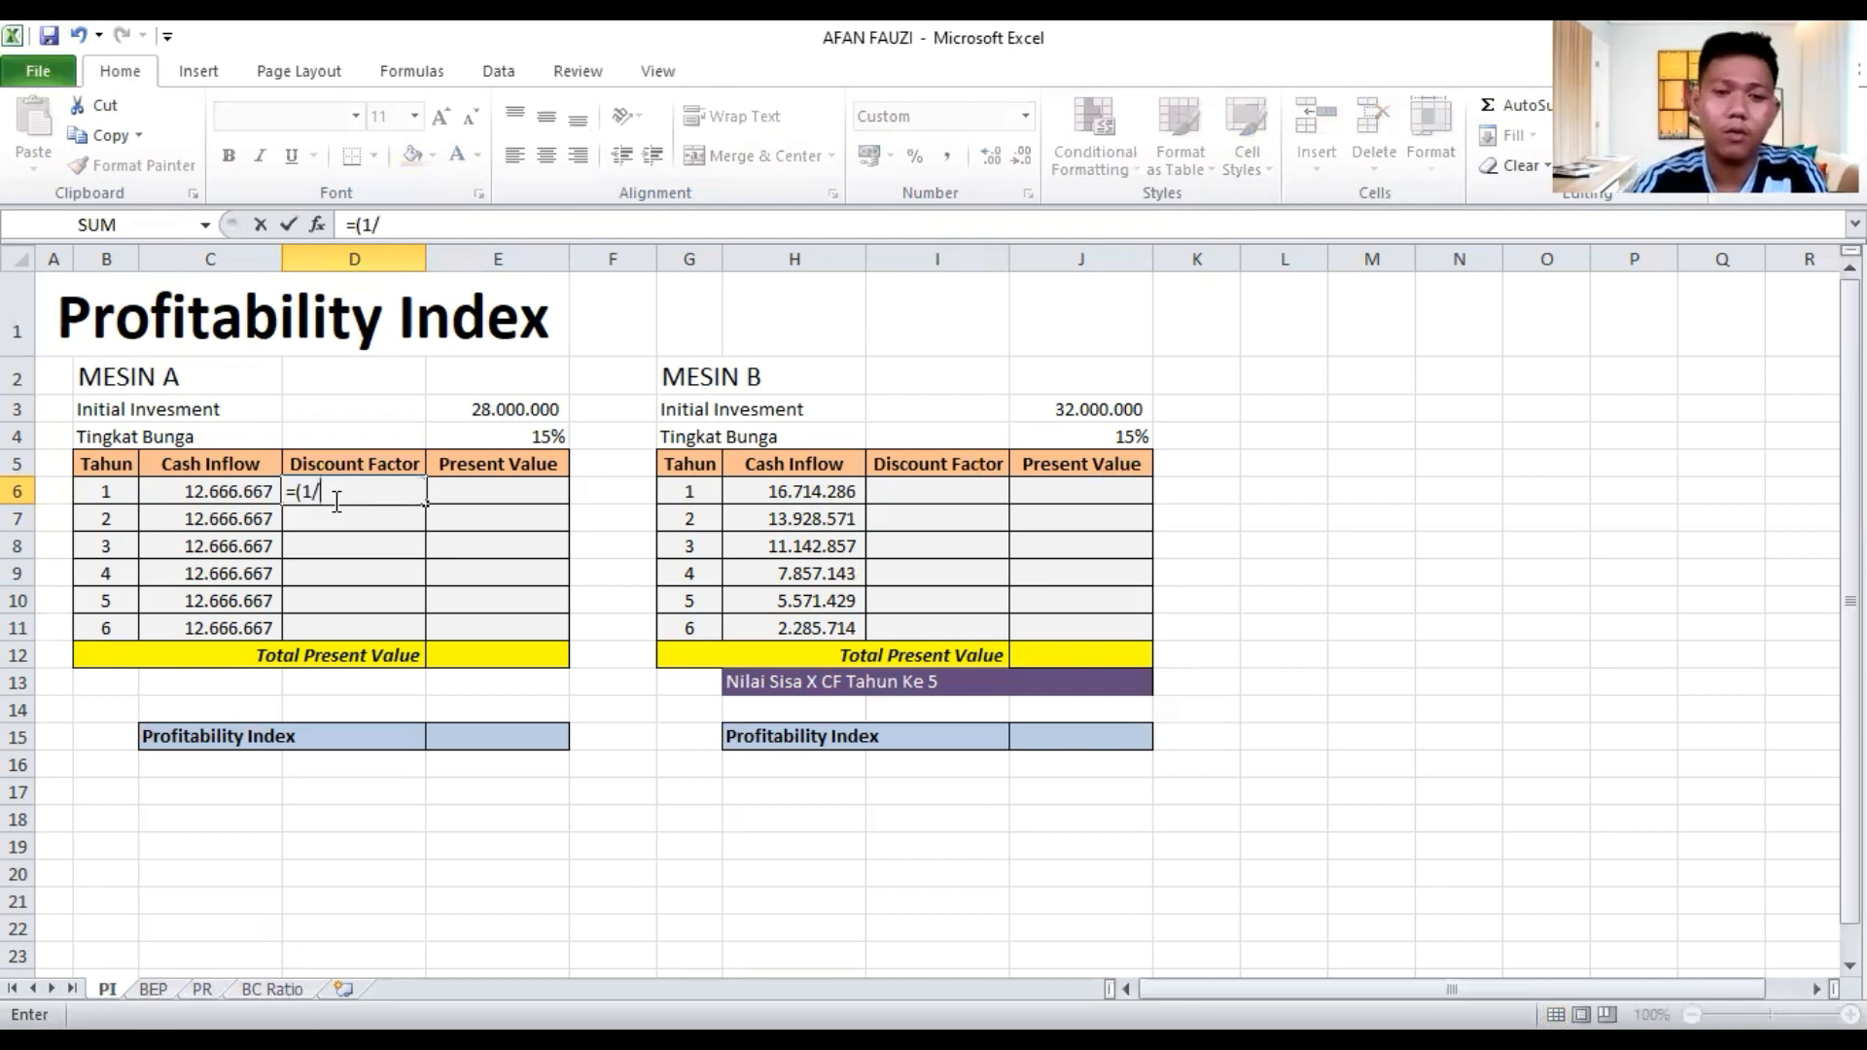
pyautogui.write('(')
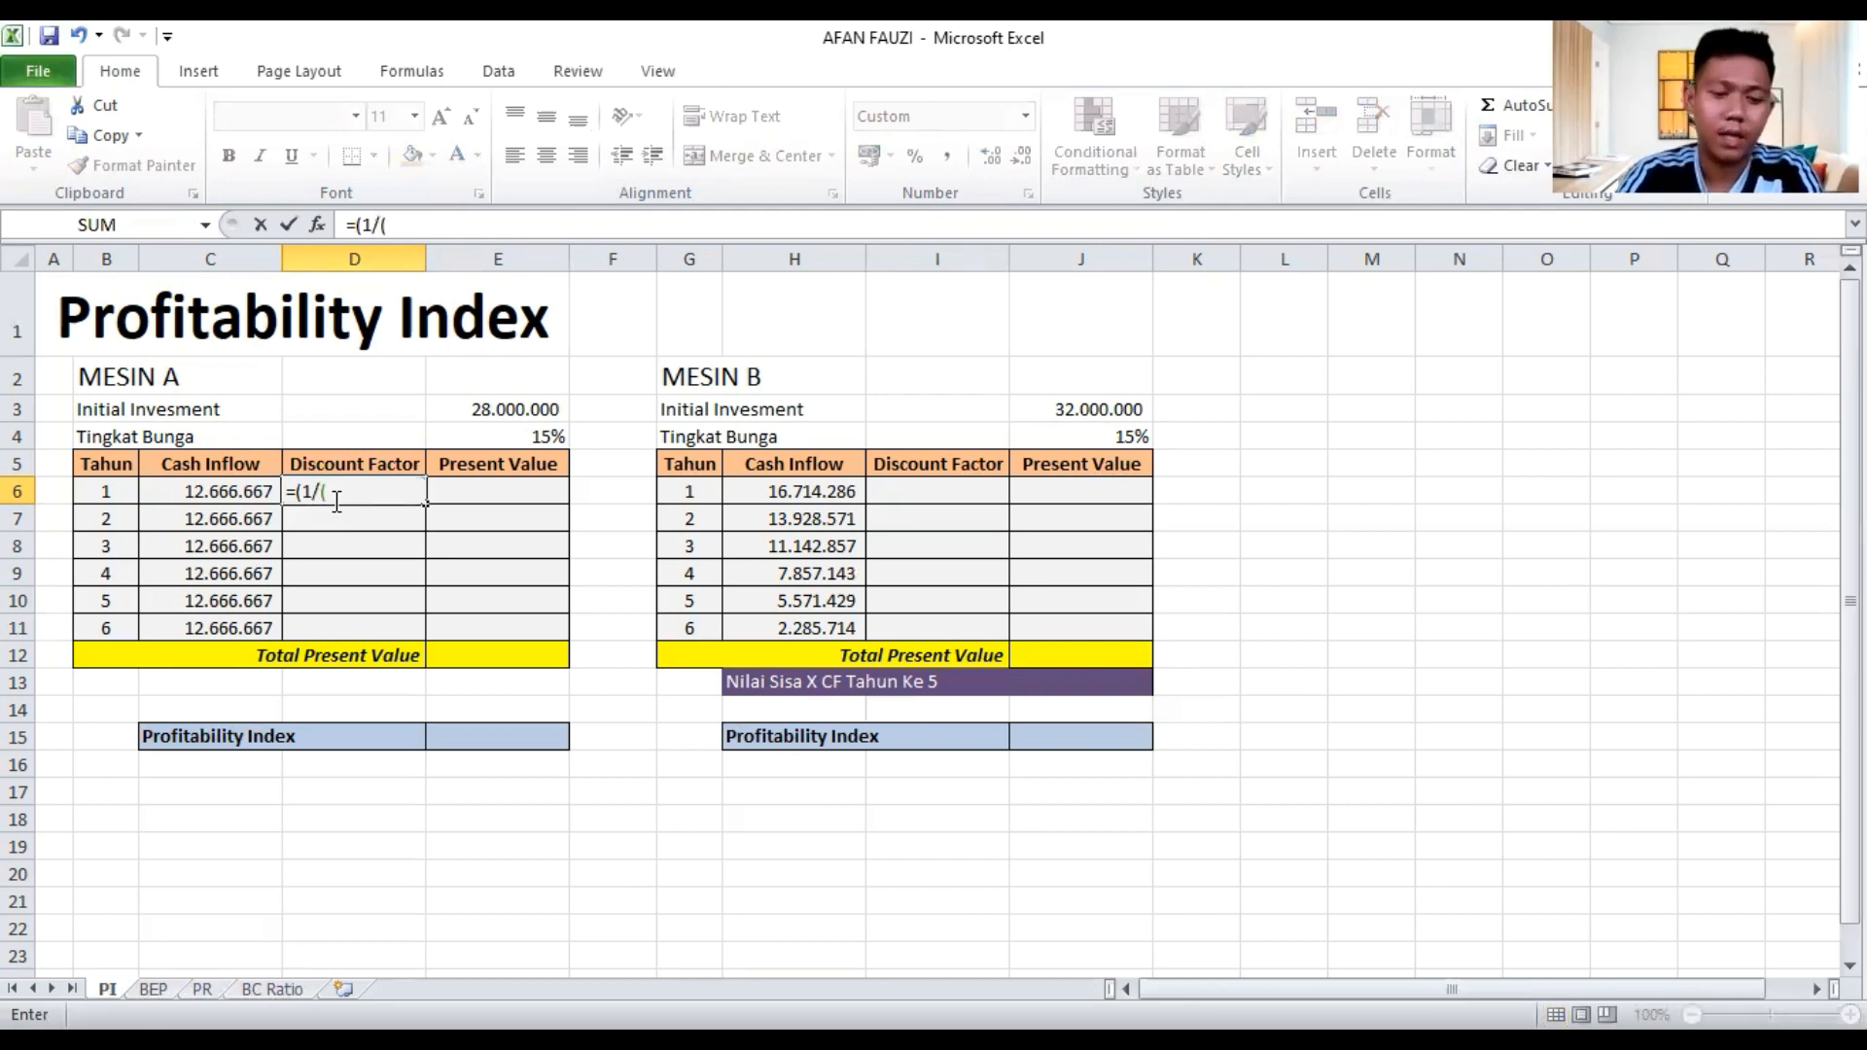
pyautogui.write('1+')
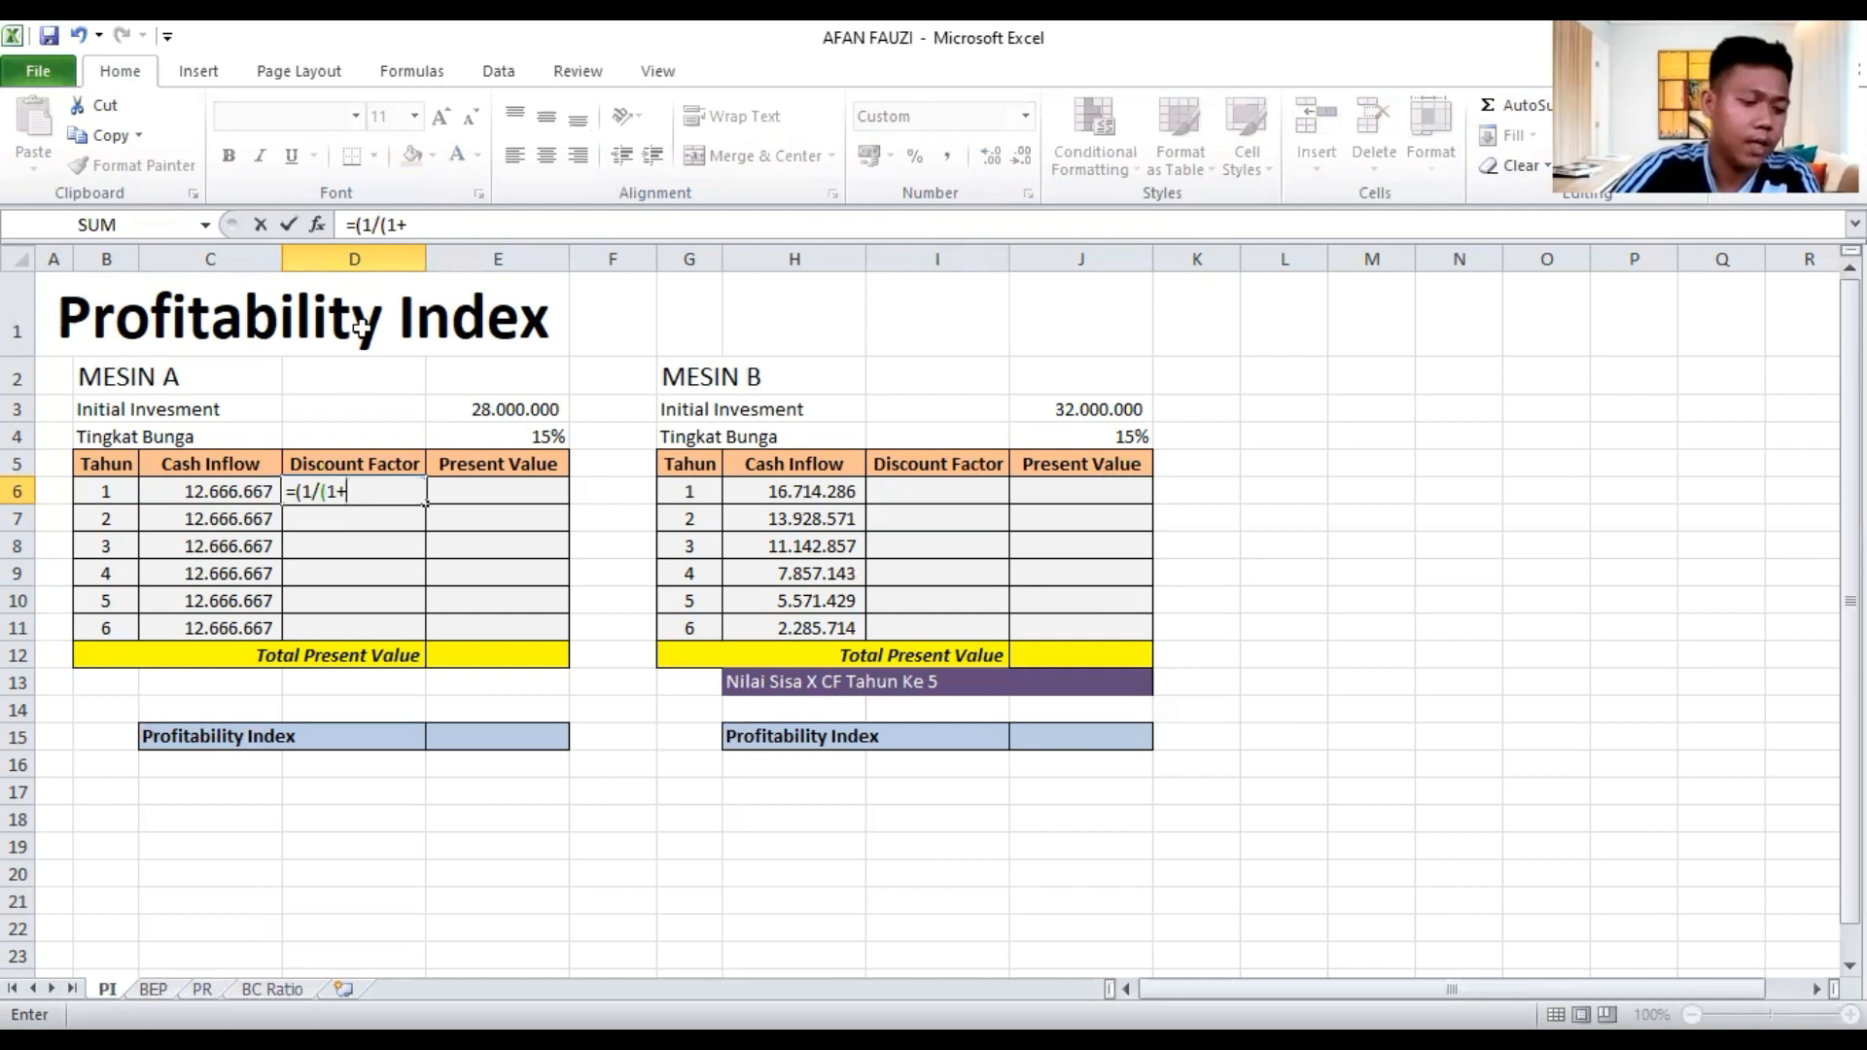
pyautogui.click(449, 438)
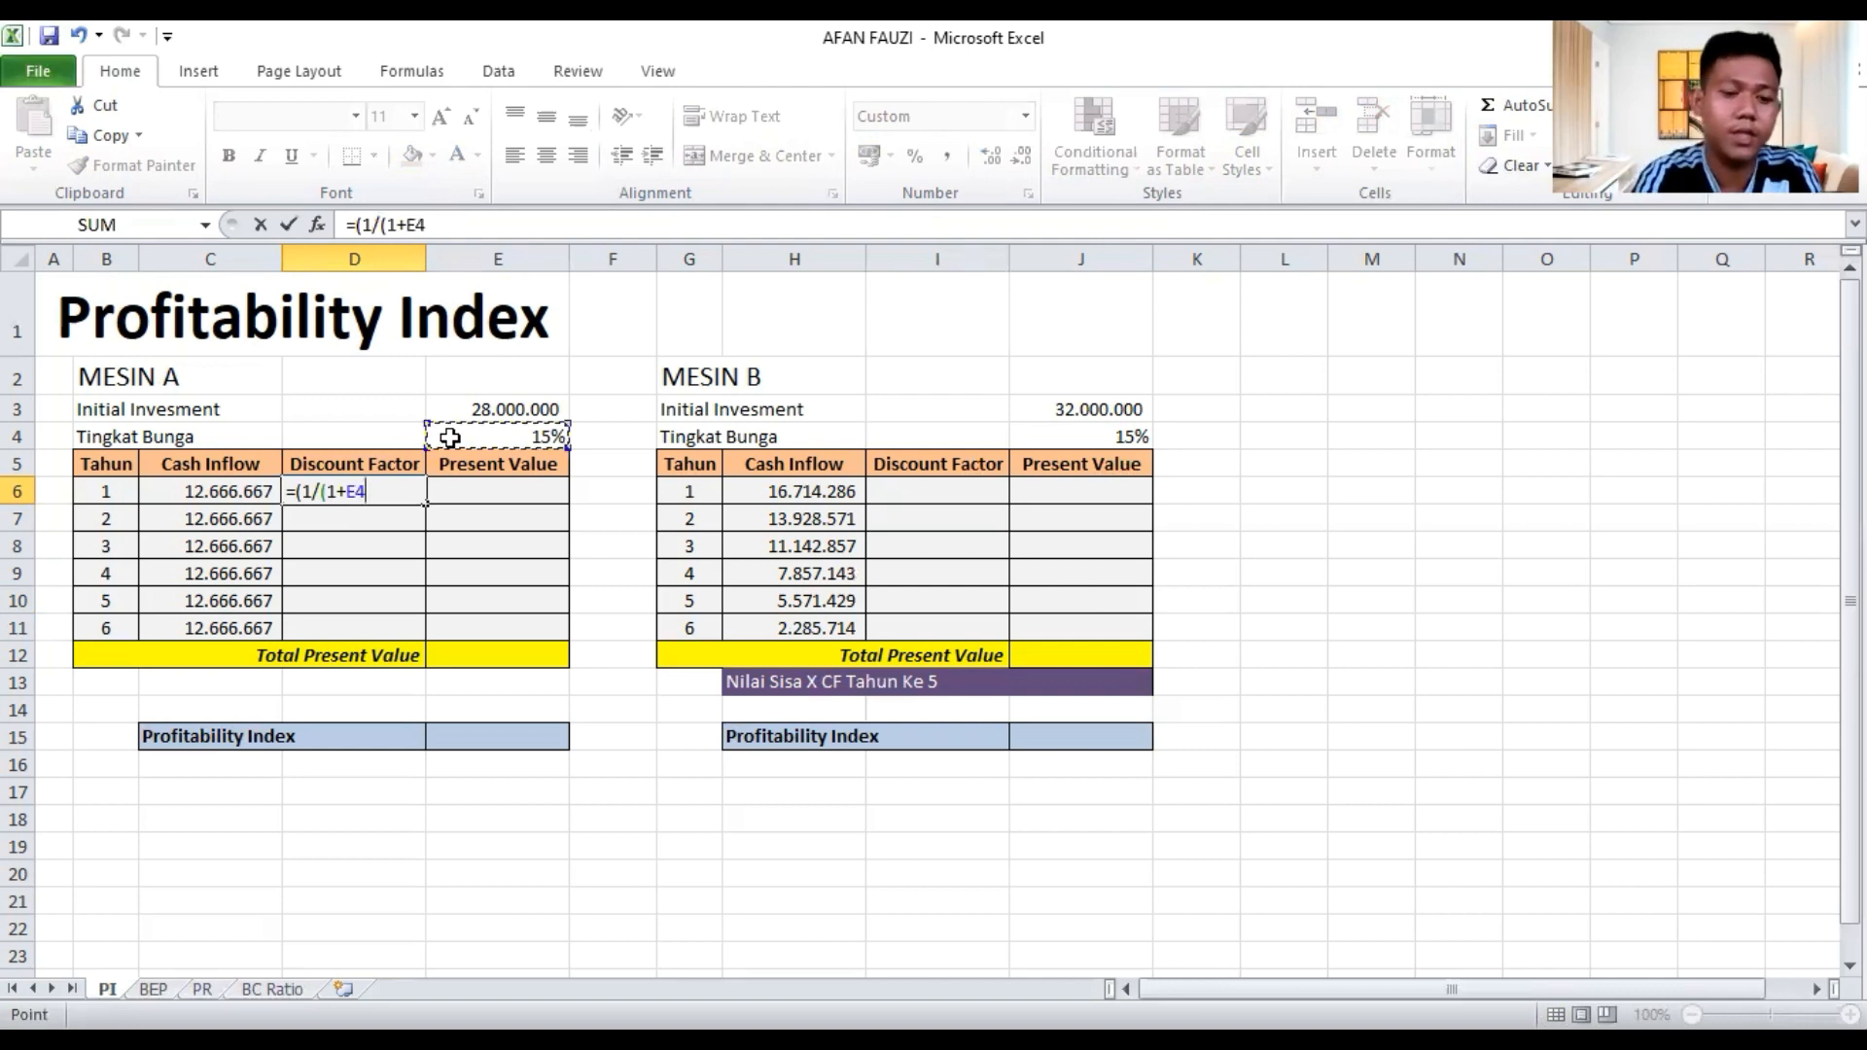
pyautogui.press('F4')
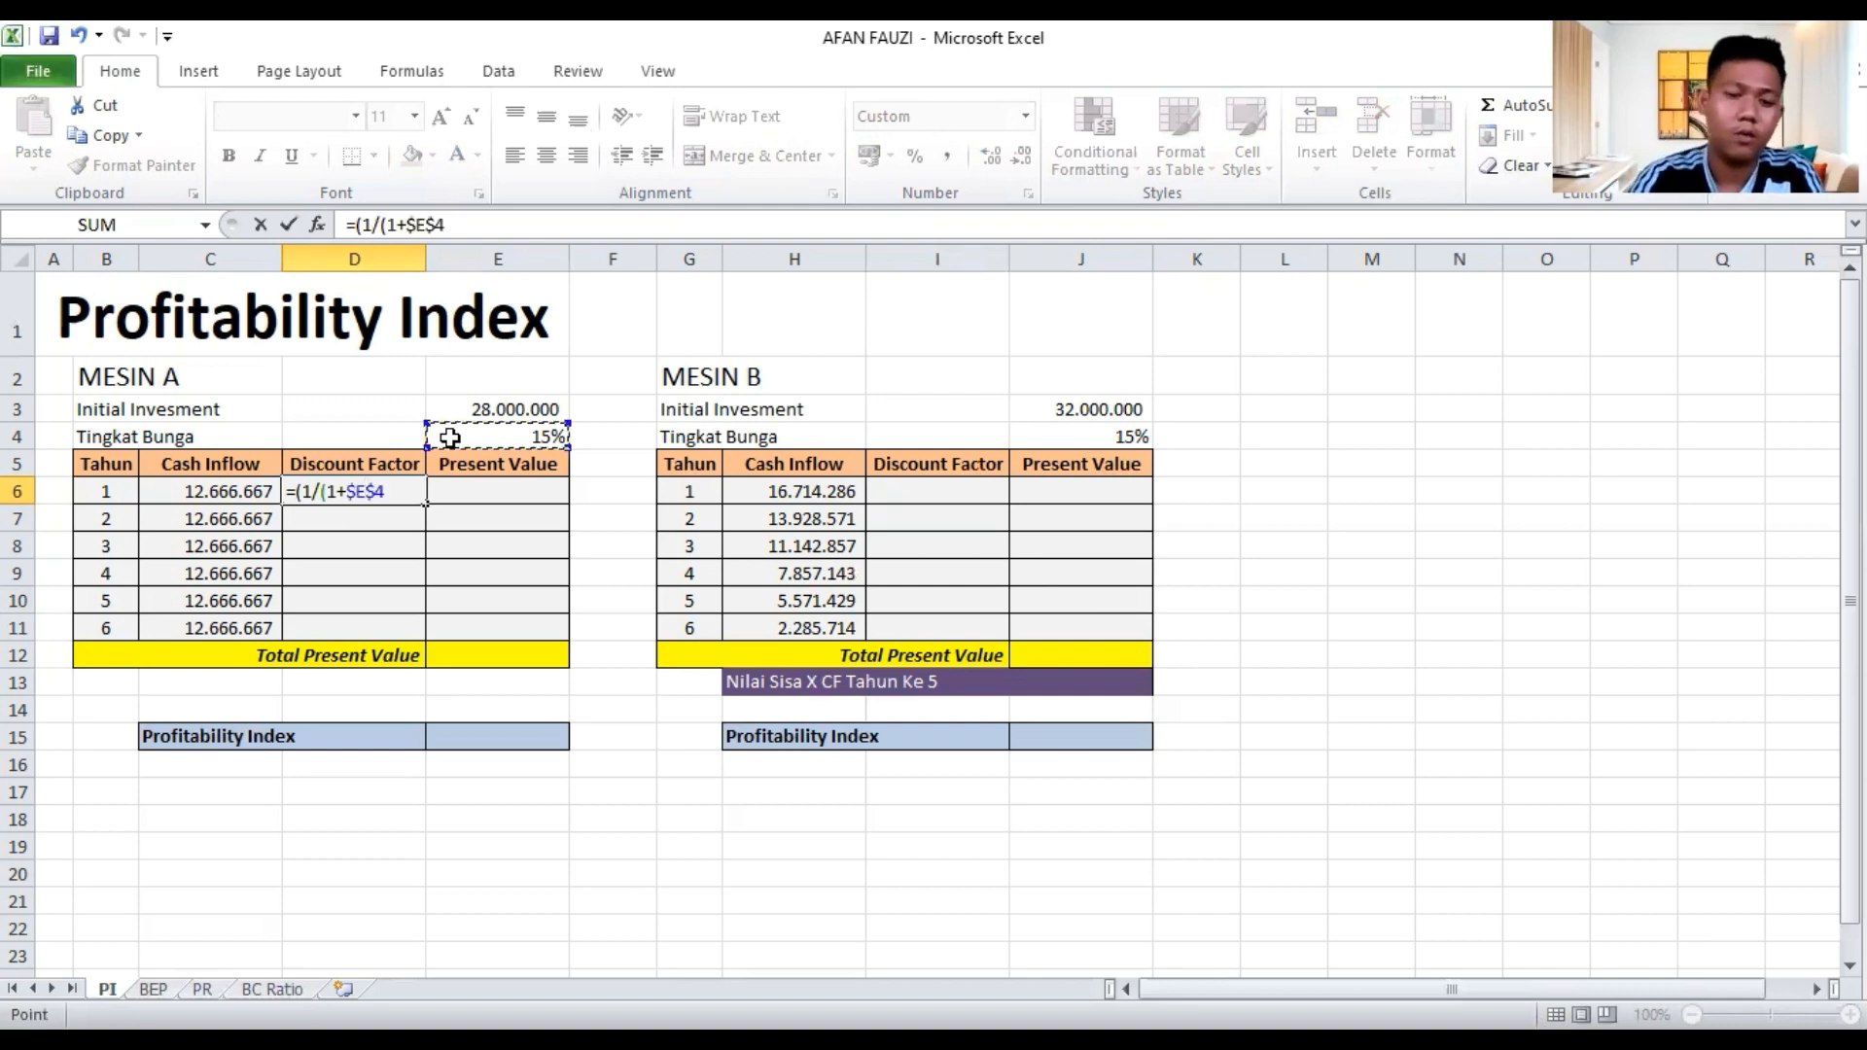
pyautogui.write(')')
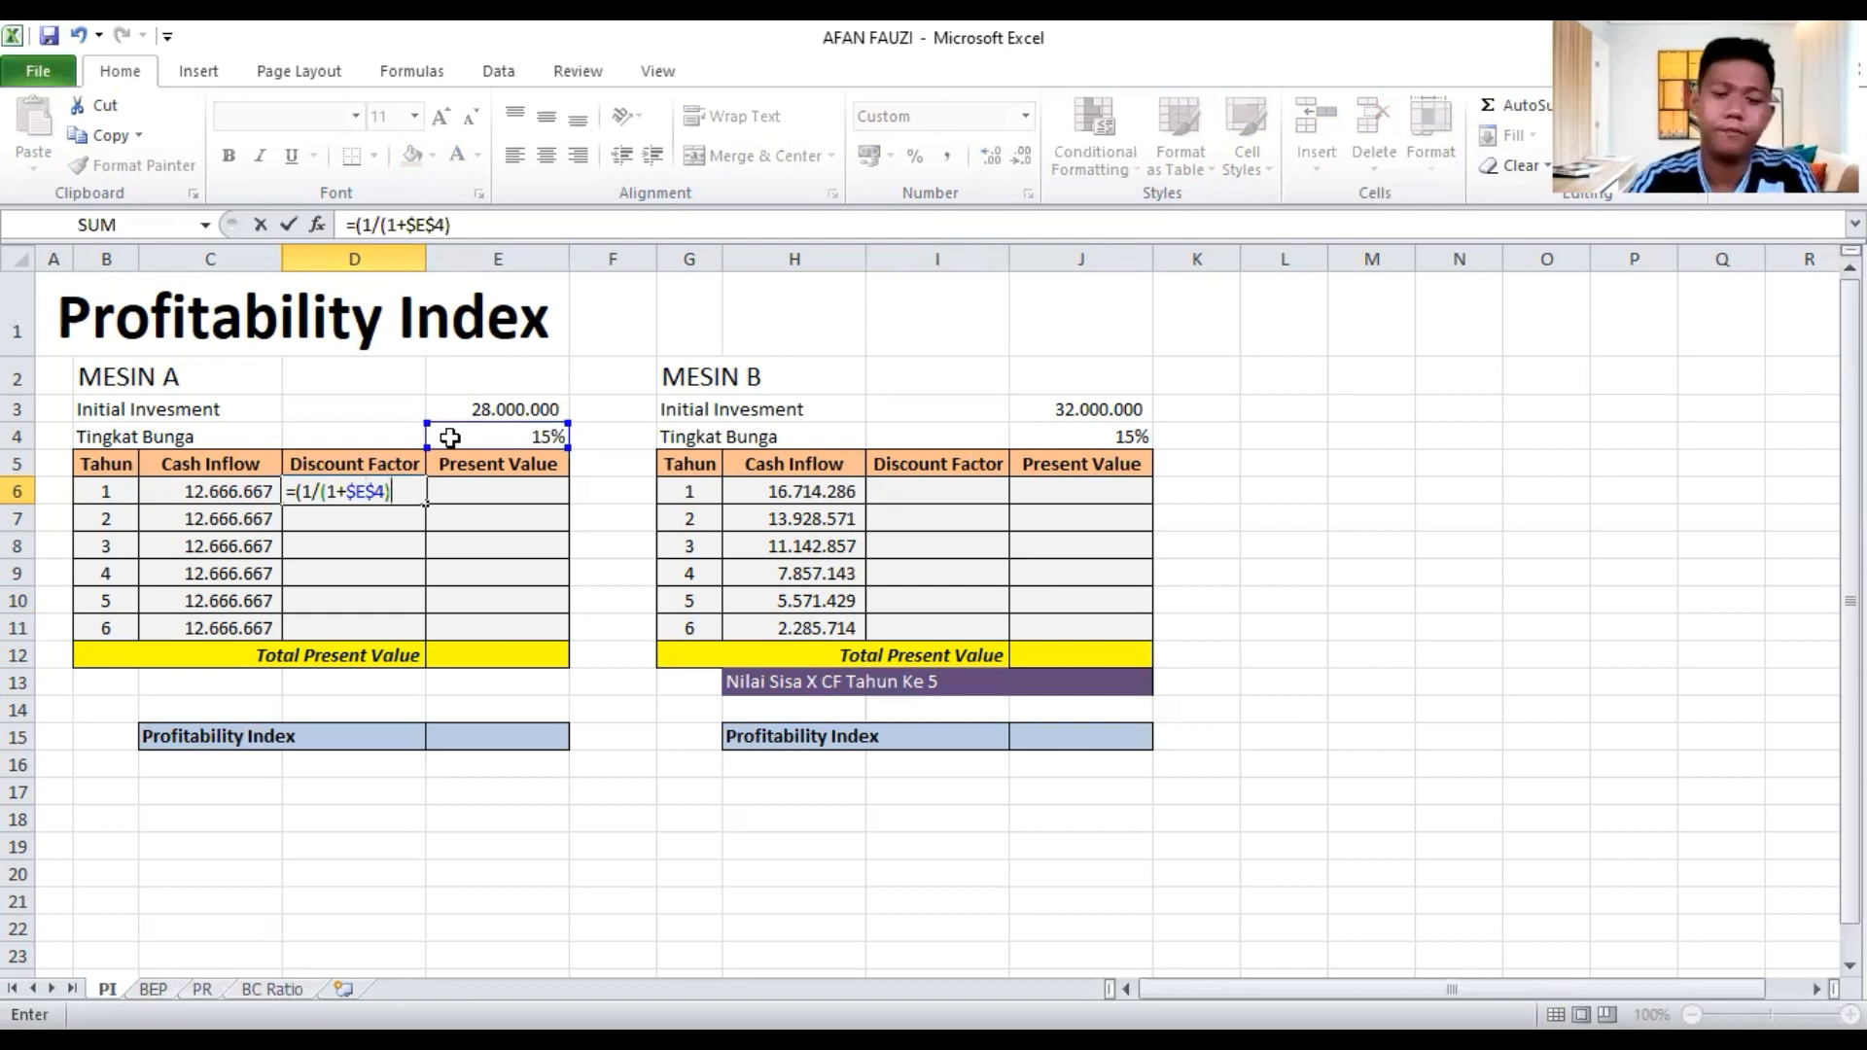
pyautogui.write('^')
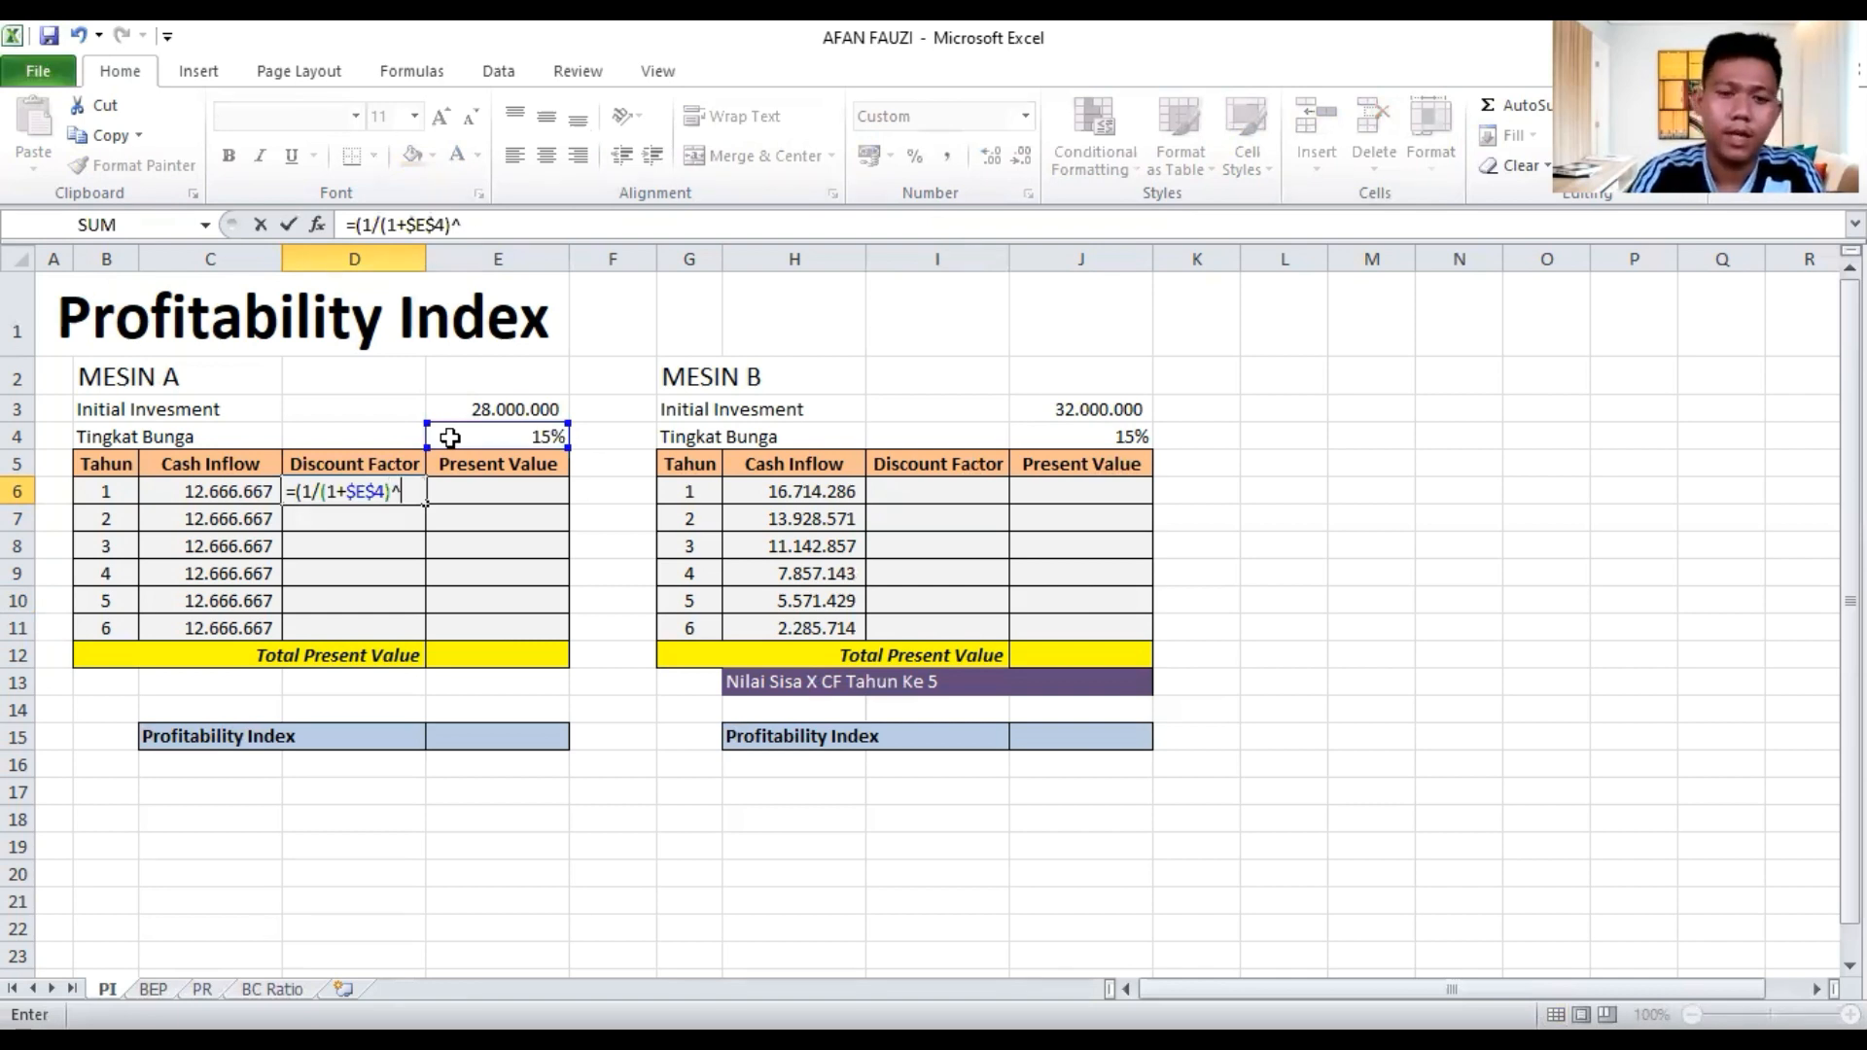
pyautogui.click(102, 494)
pyautogui.write(')')
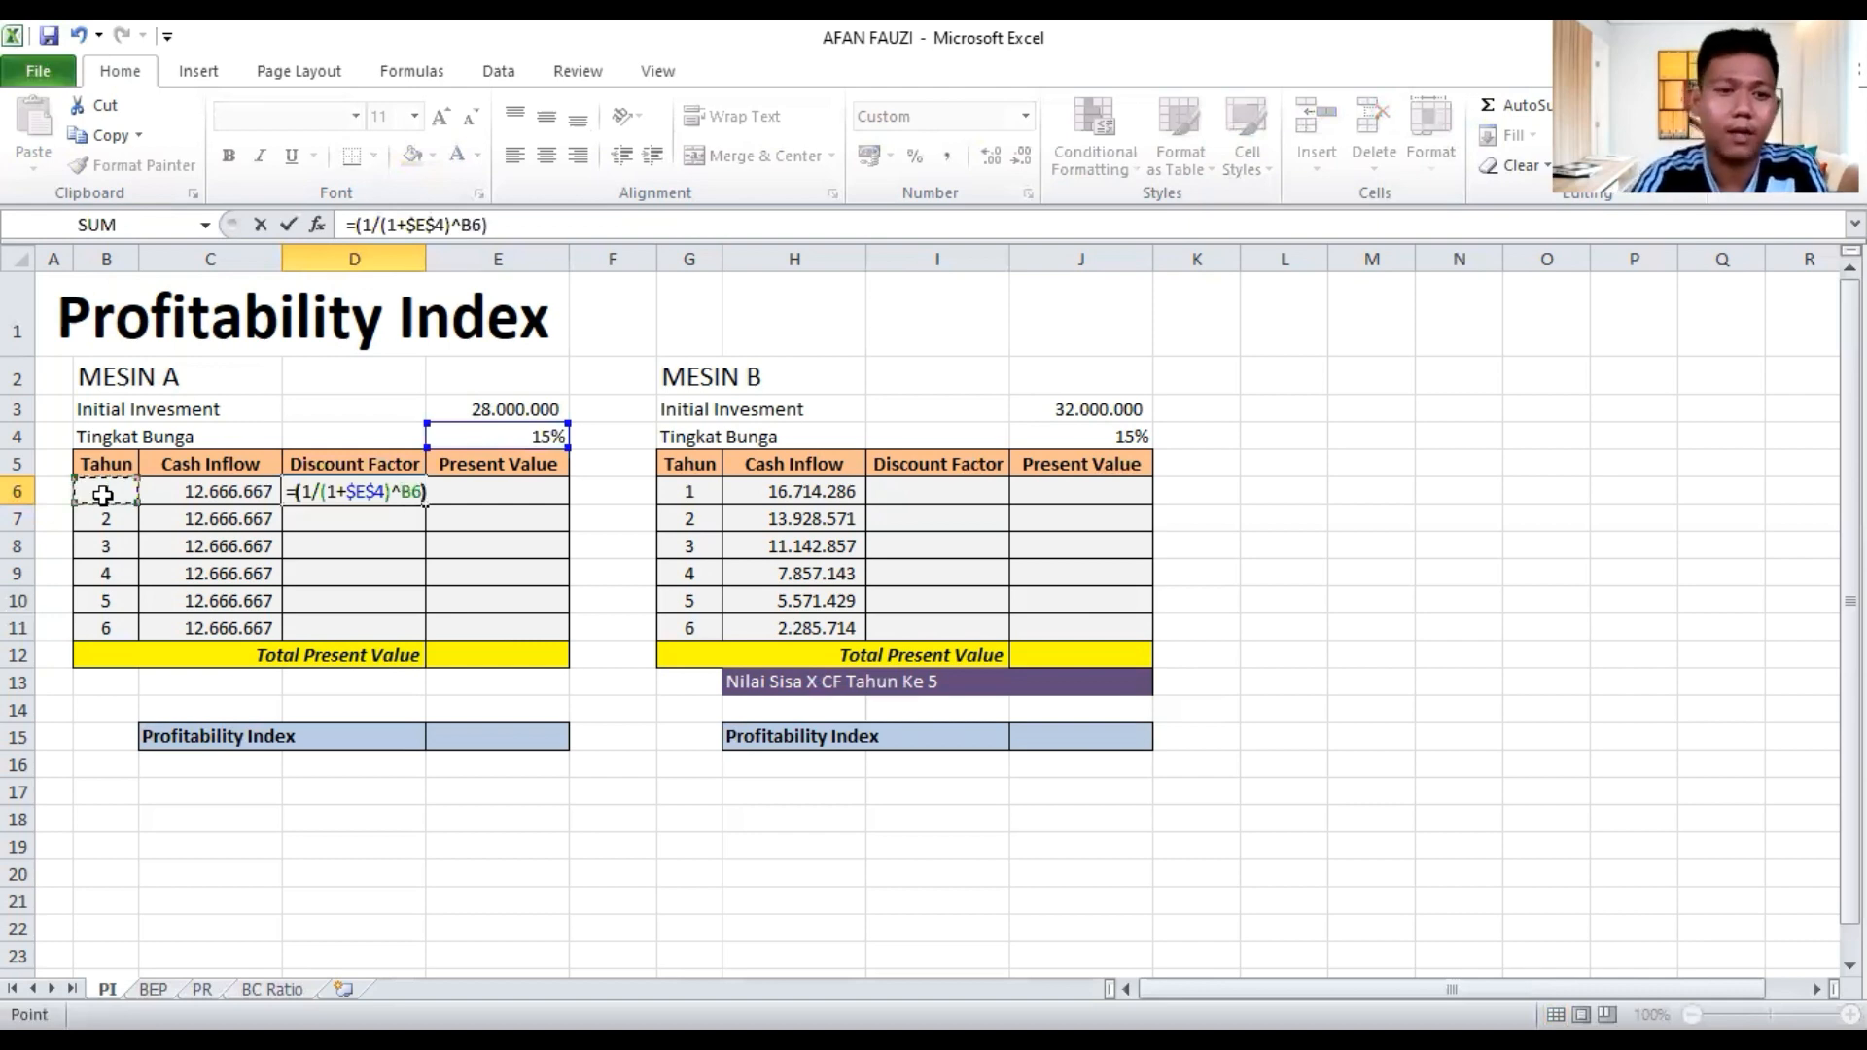
pyautogui.write(')')
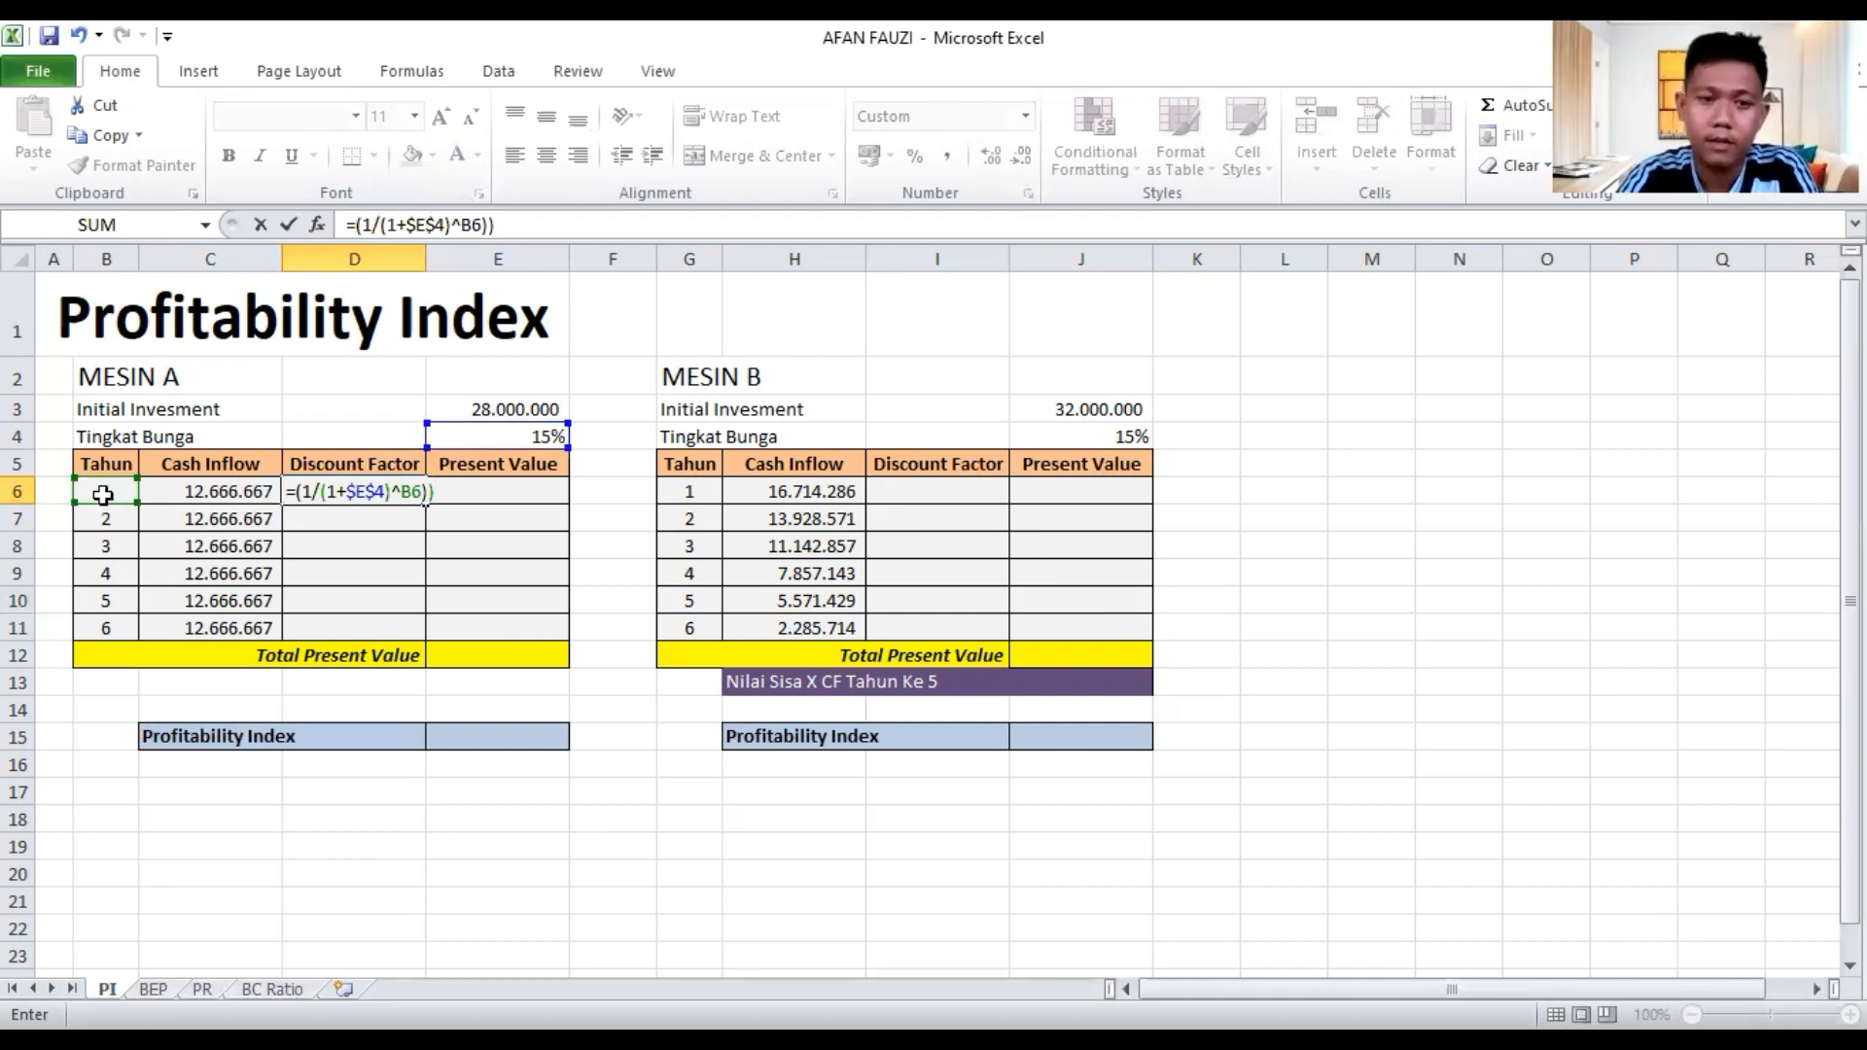
pyautogui.press('Return')
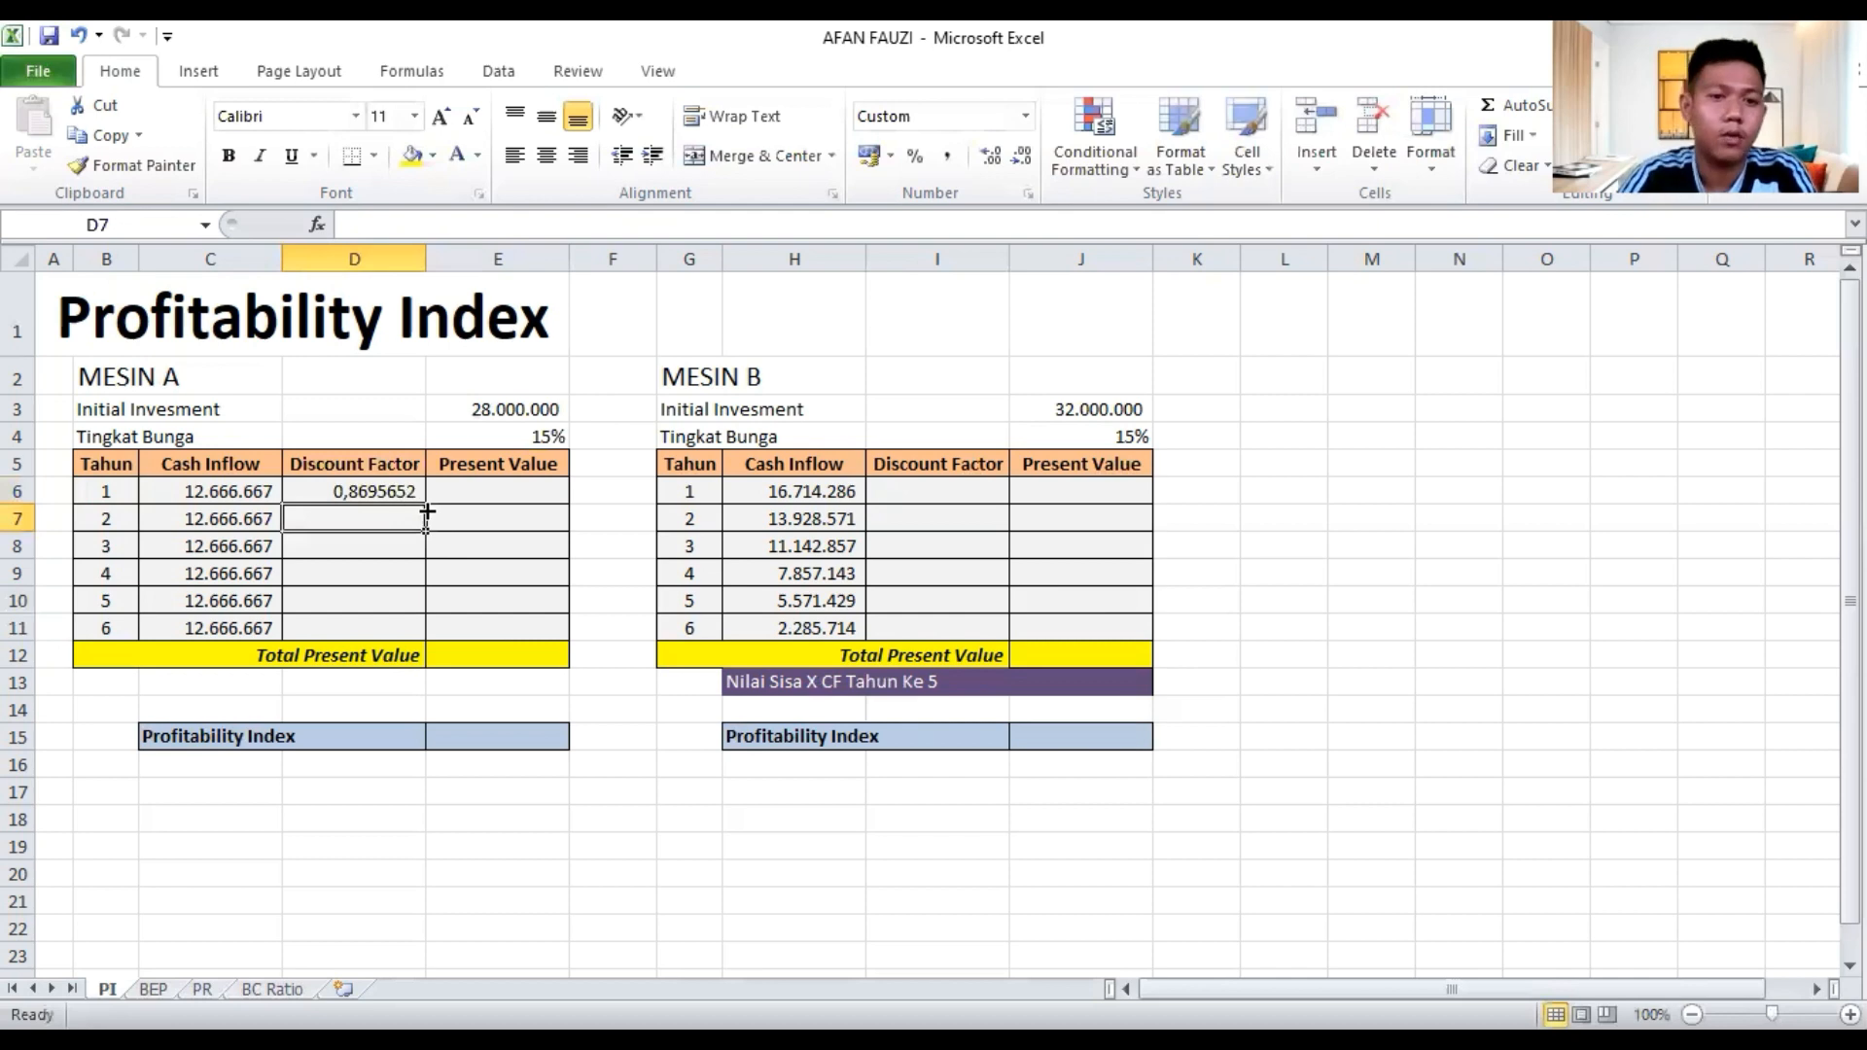
pyautogui.click(424, 503)
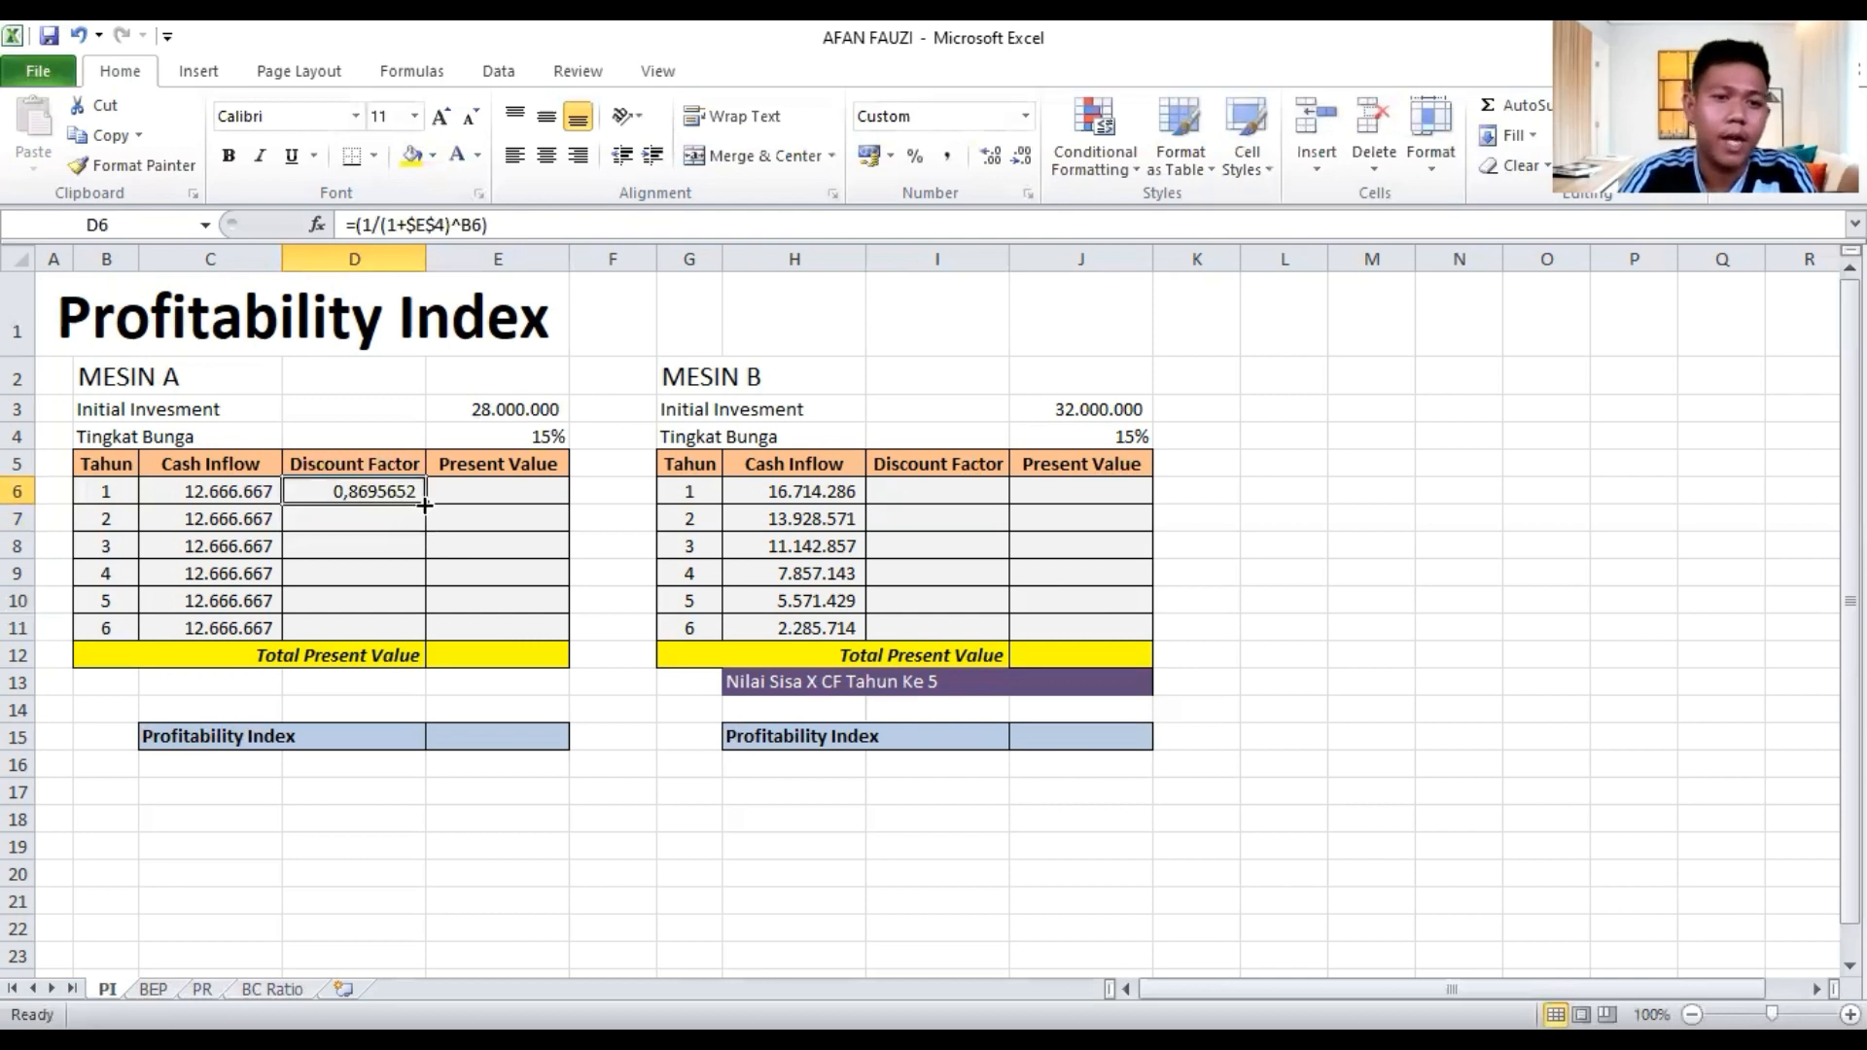
pyautogui.moveTo(424, 504); pyautogui.dragTo(433, 637)
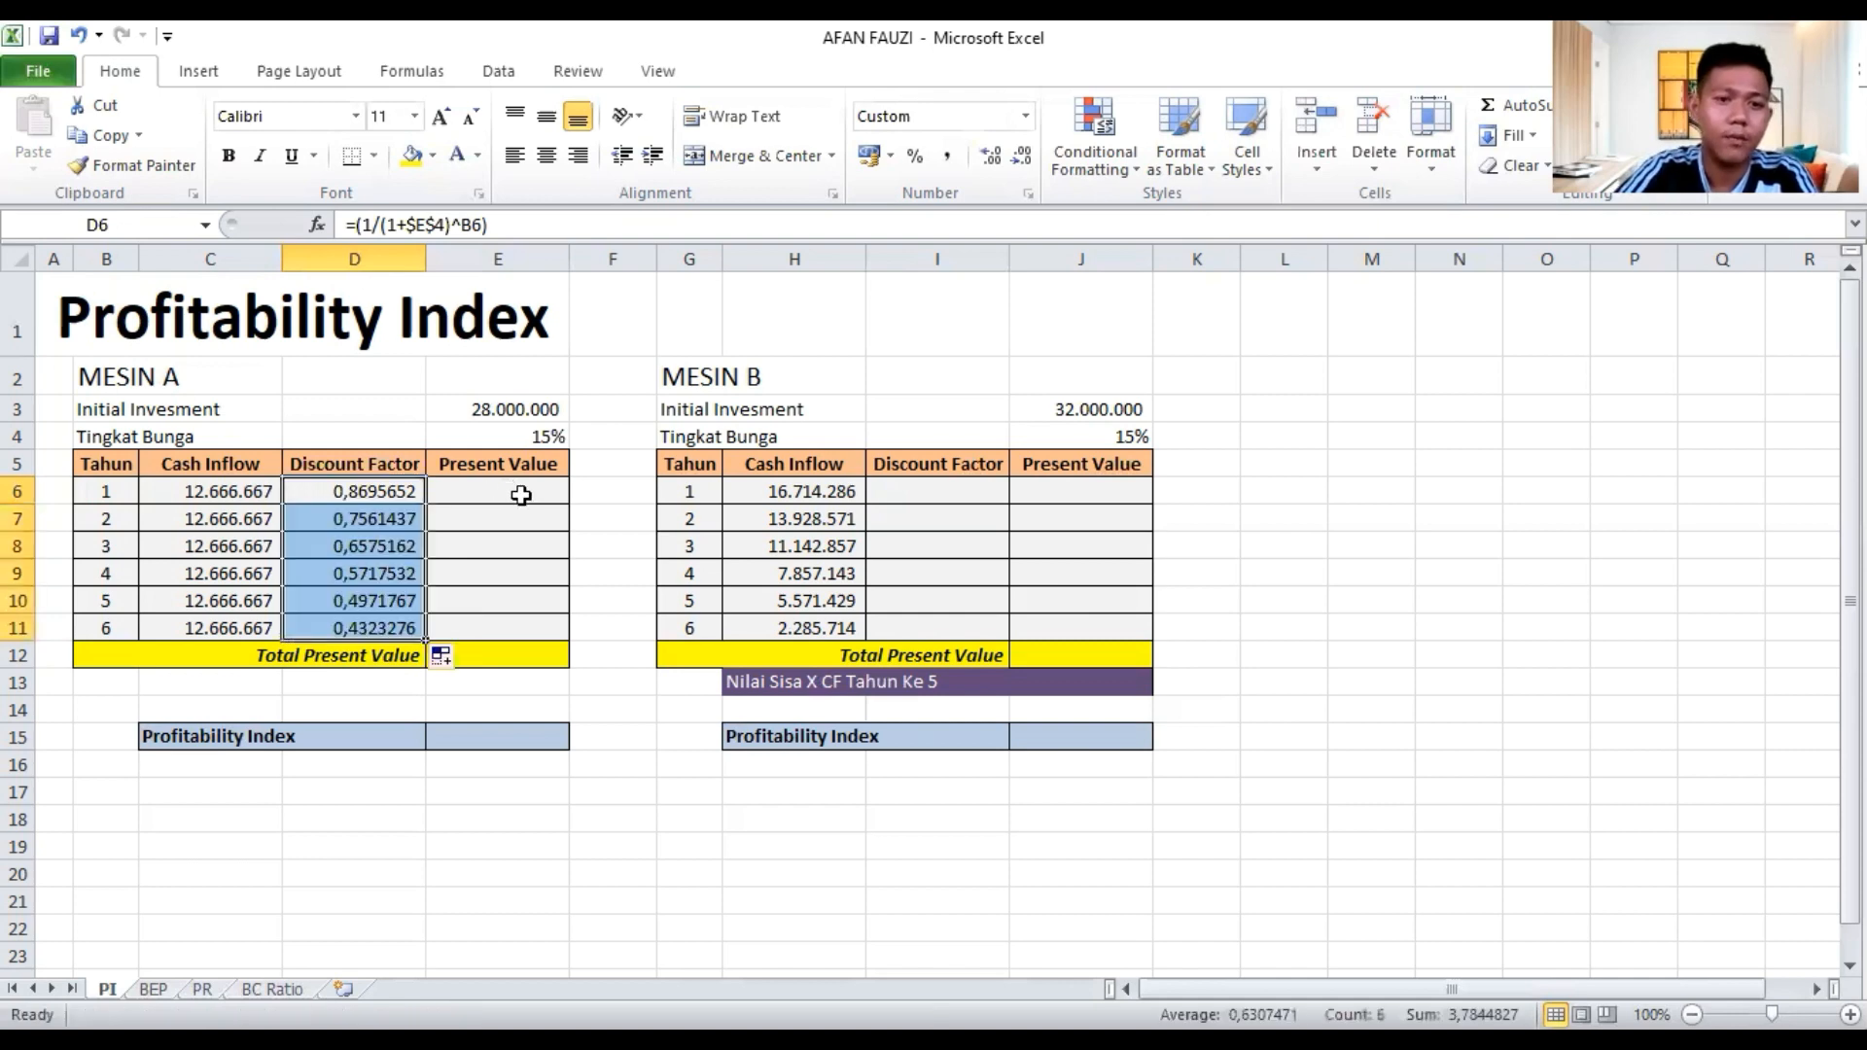
# Calculate Mesin A's present values by entering =C6*D6 in E6 and filling the formula down to E11
pyautogui.click(521, 495)
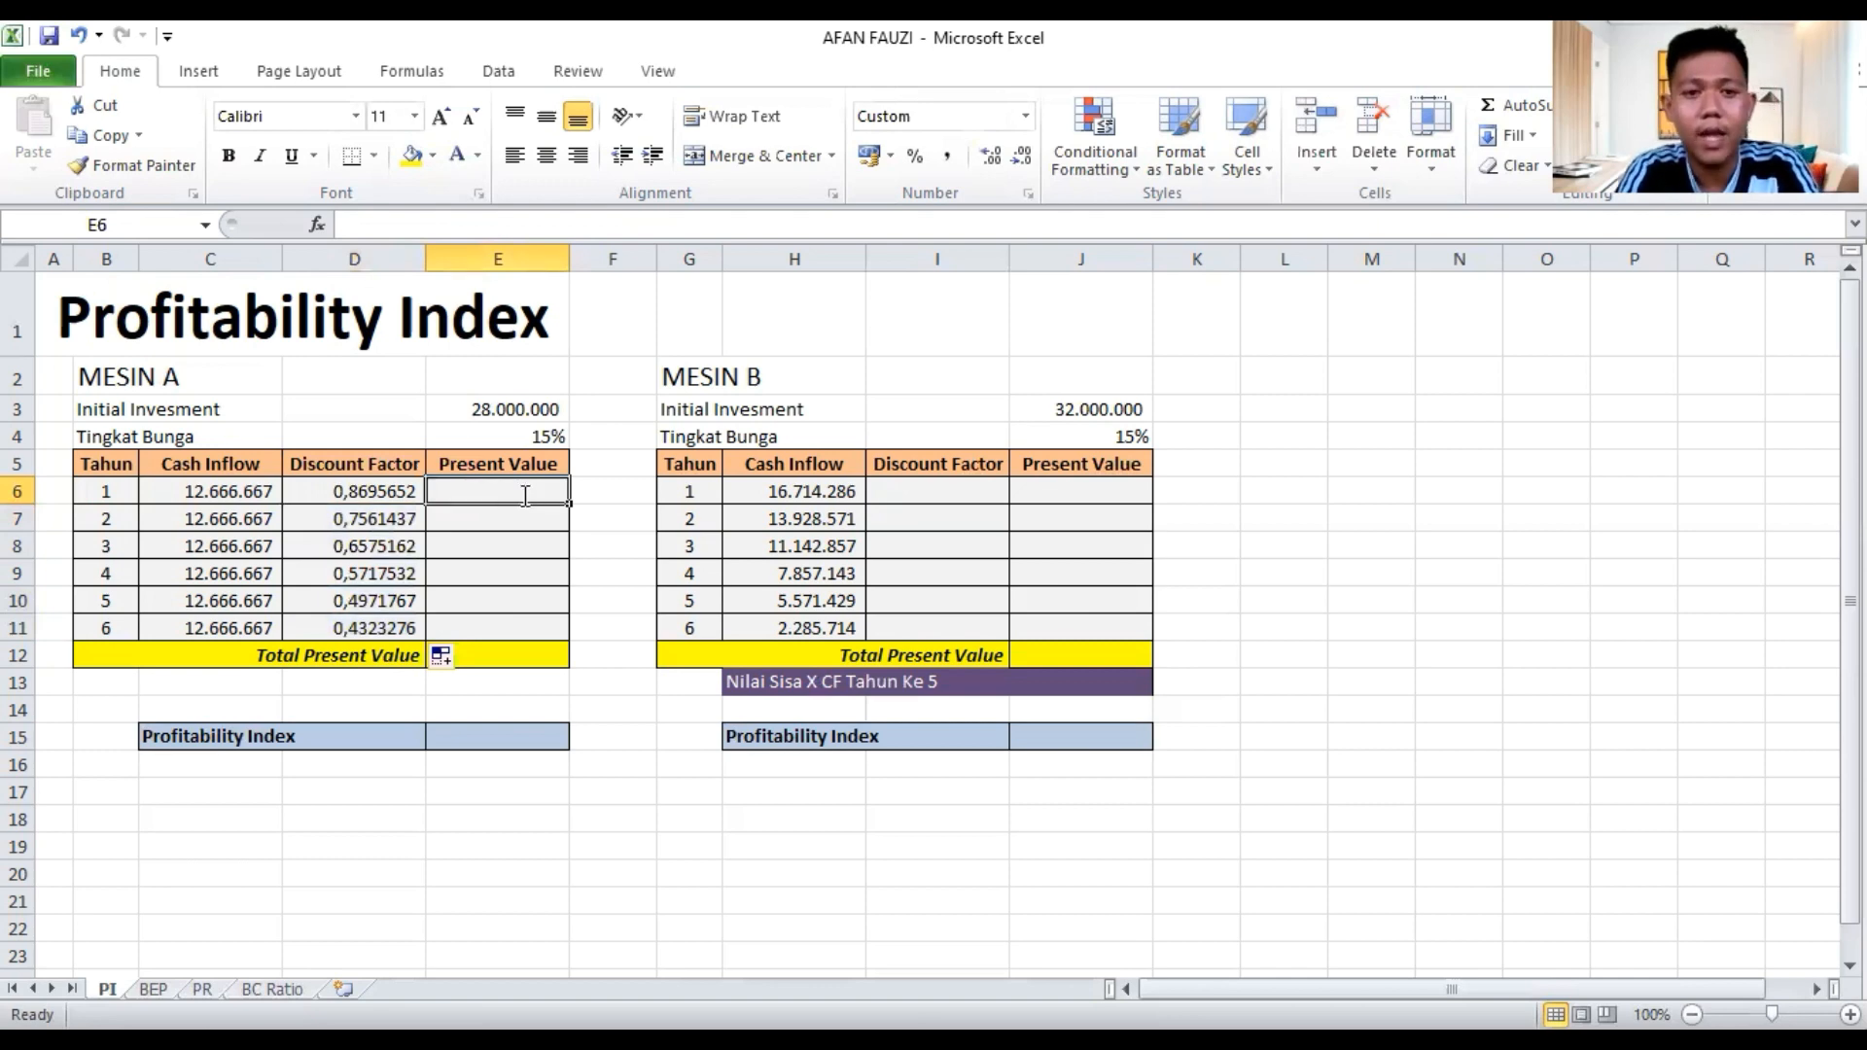
pyautogui.write('=')
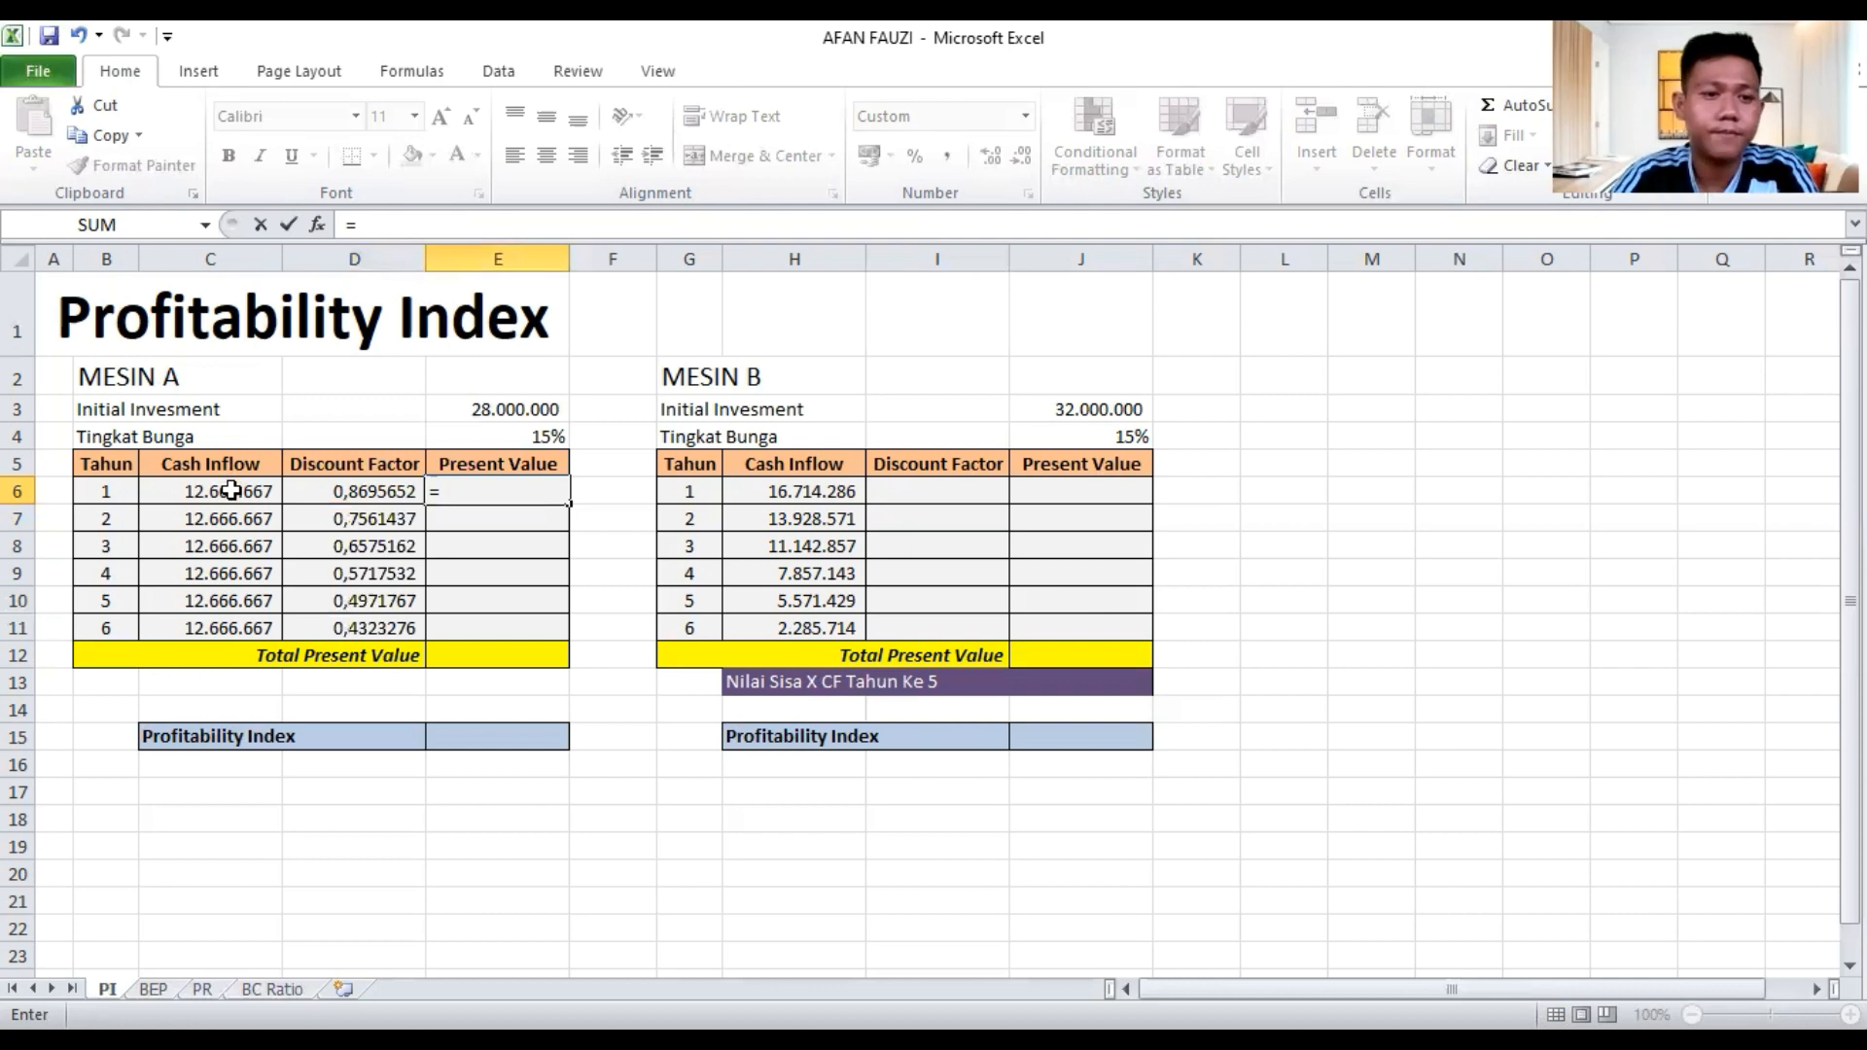
pyautogui.click(231, 491)
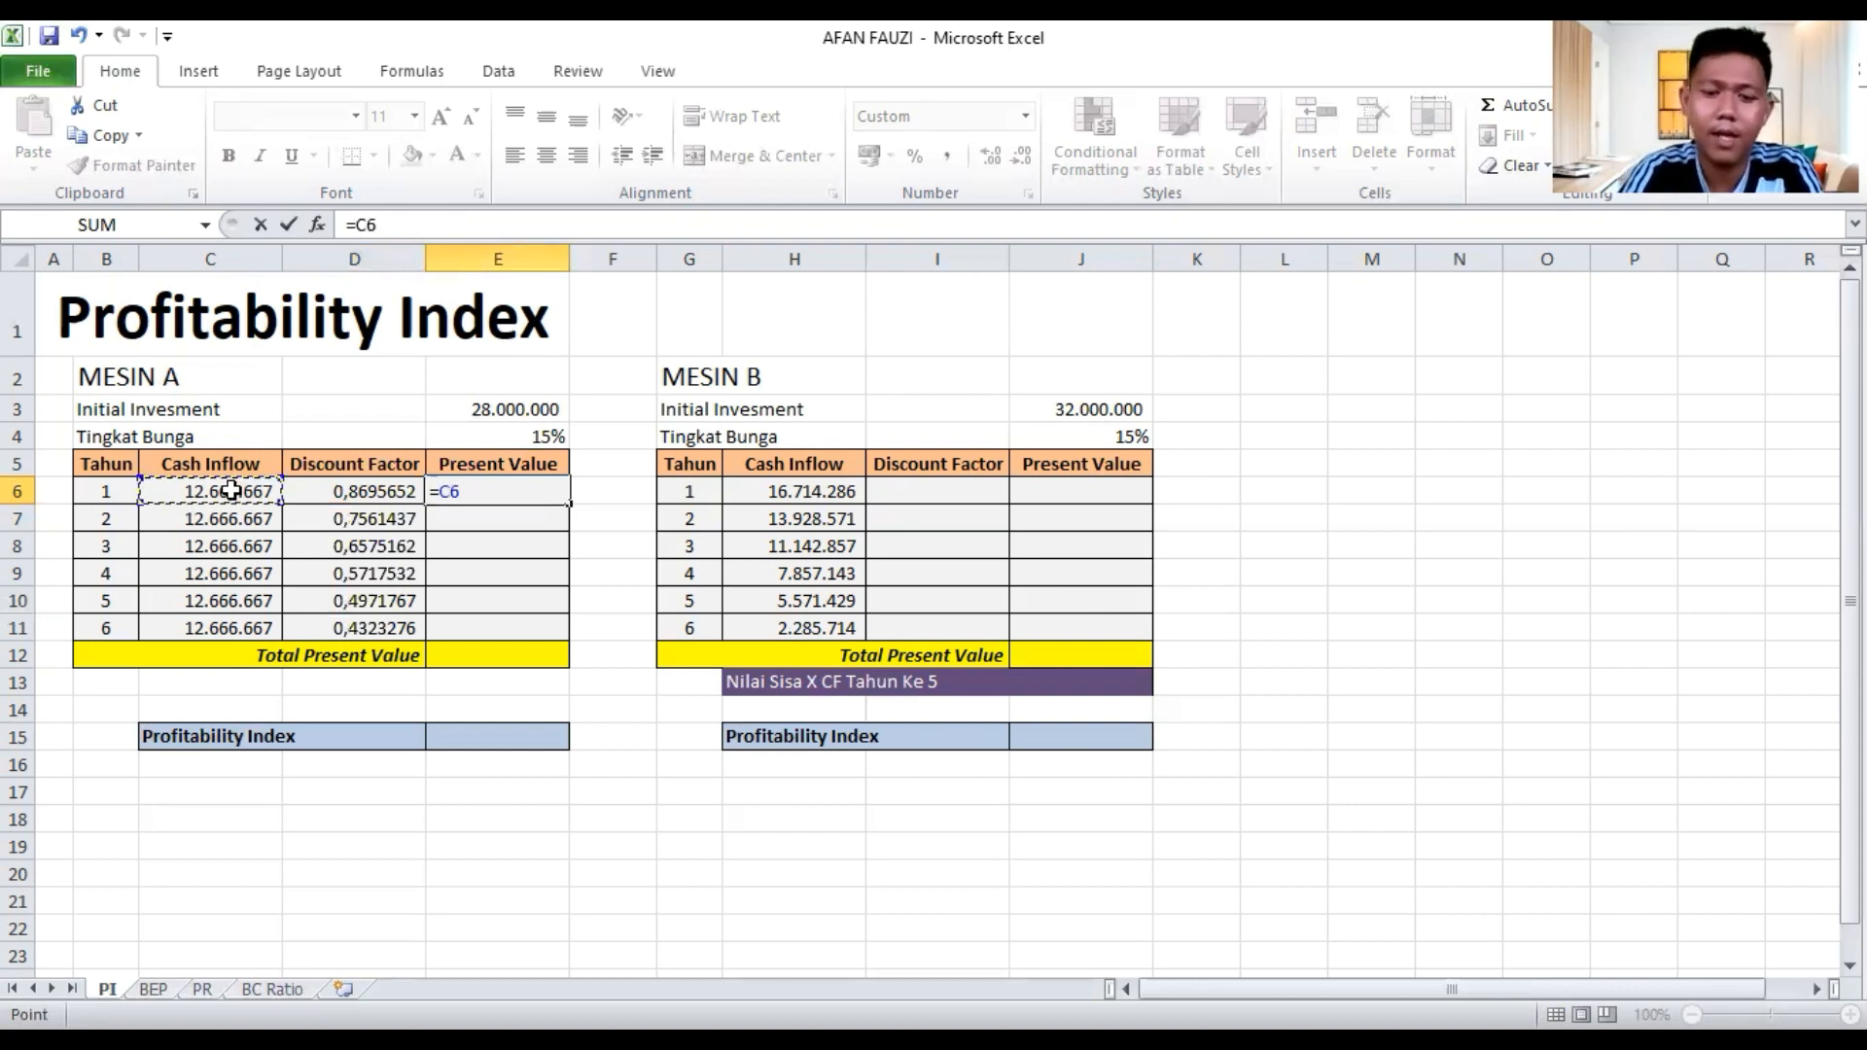
pyautogui.write('*')
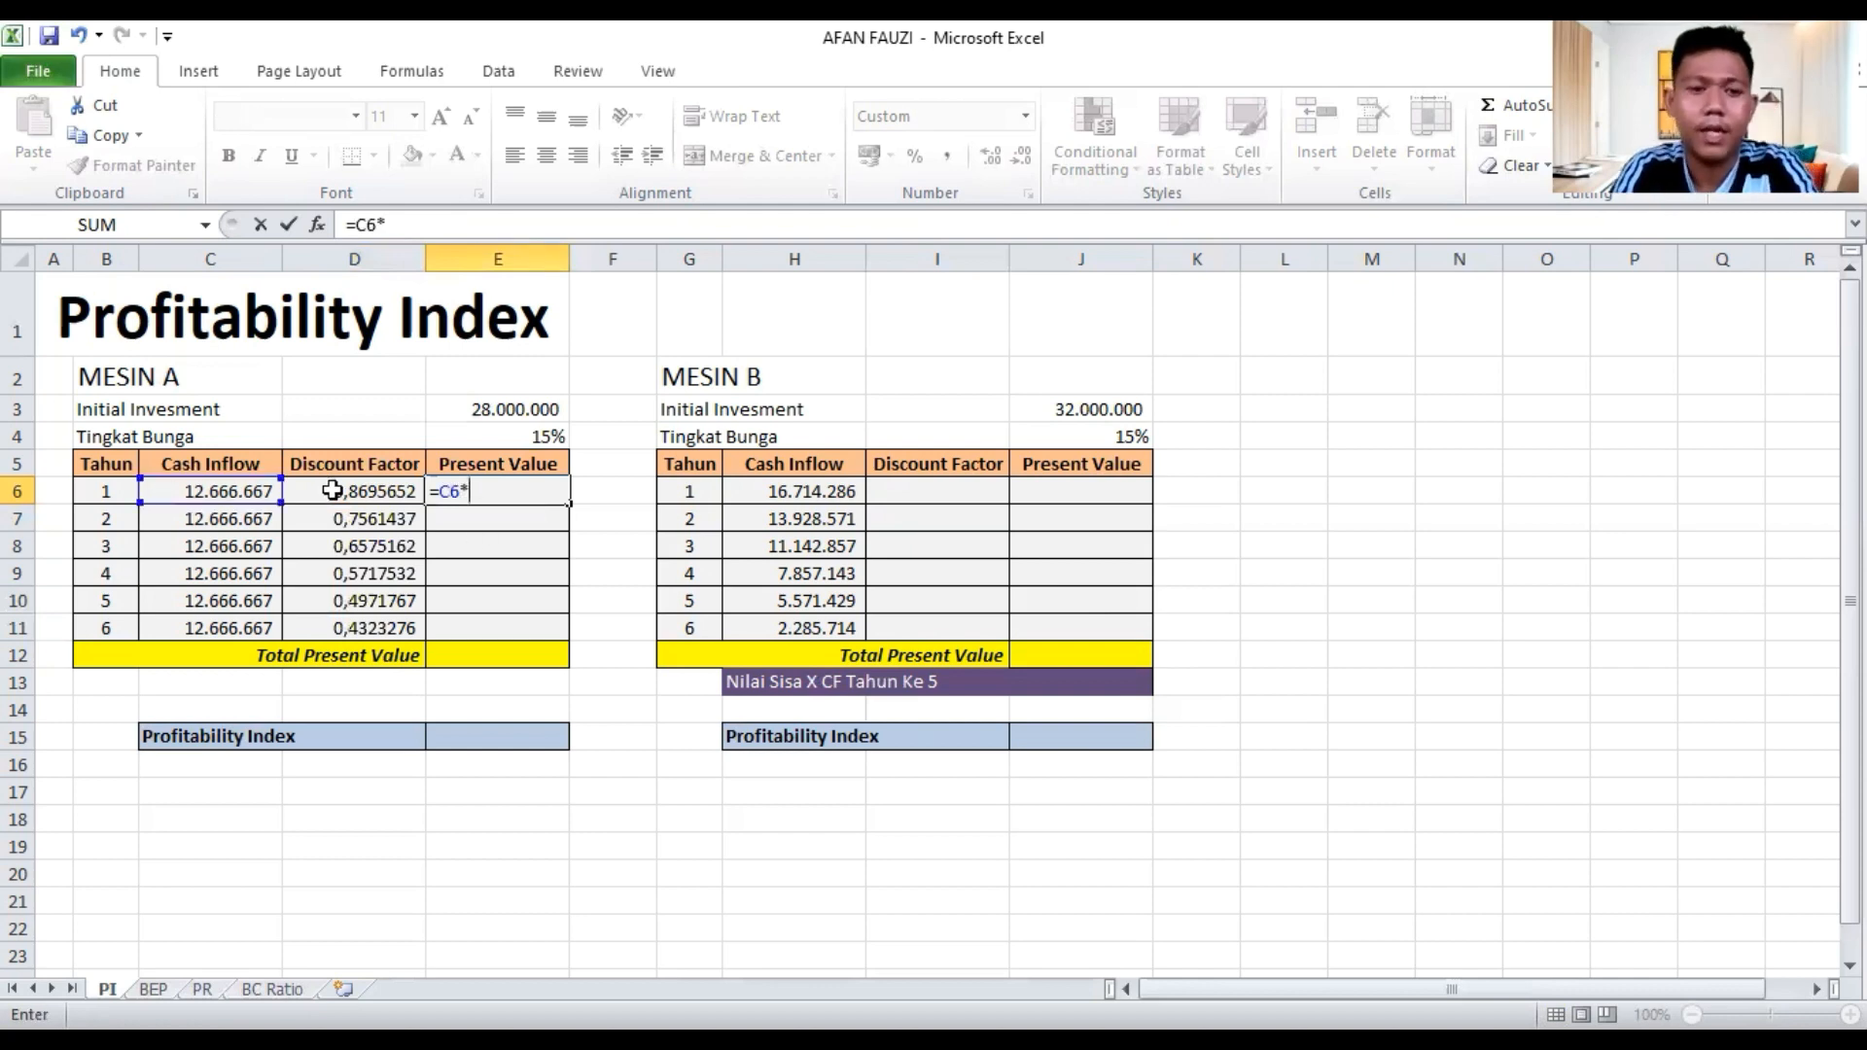
pyautogui.write('D6')
pyautogui.click(415, 491)
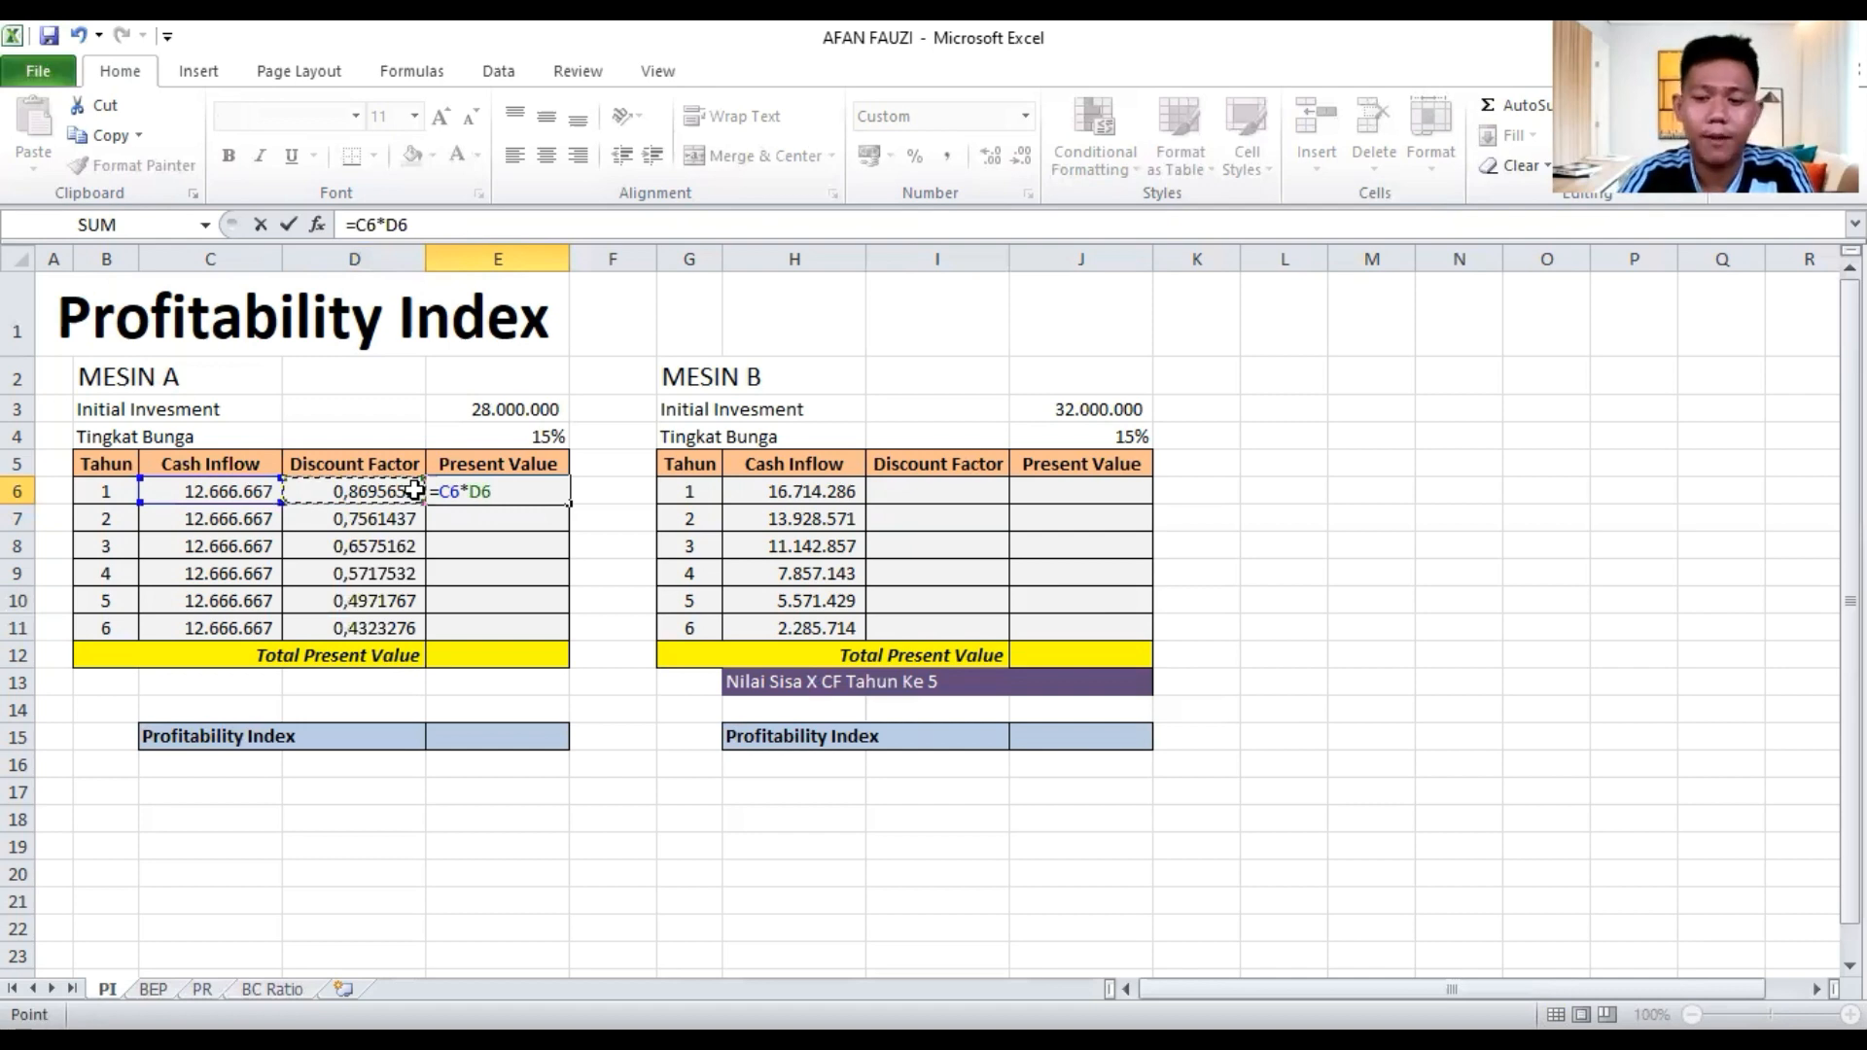
pyautogui.press('Return')
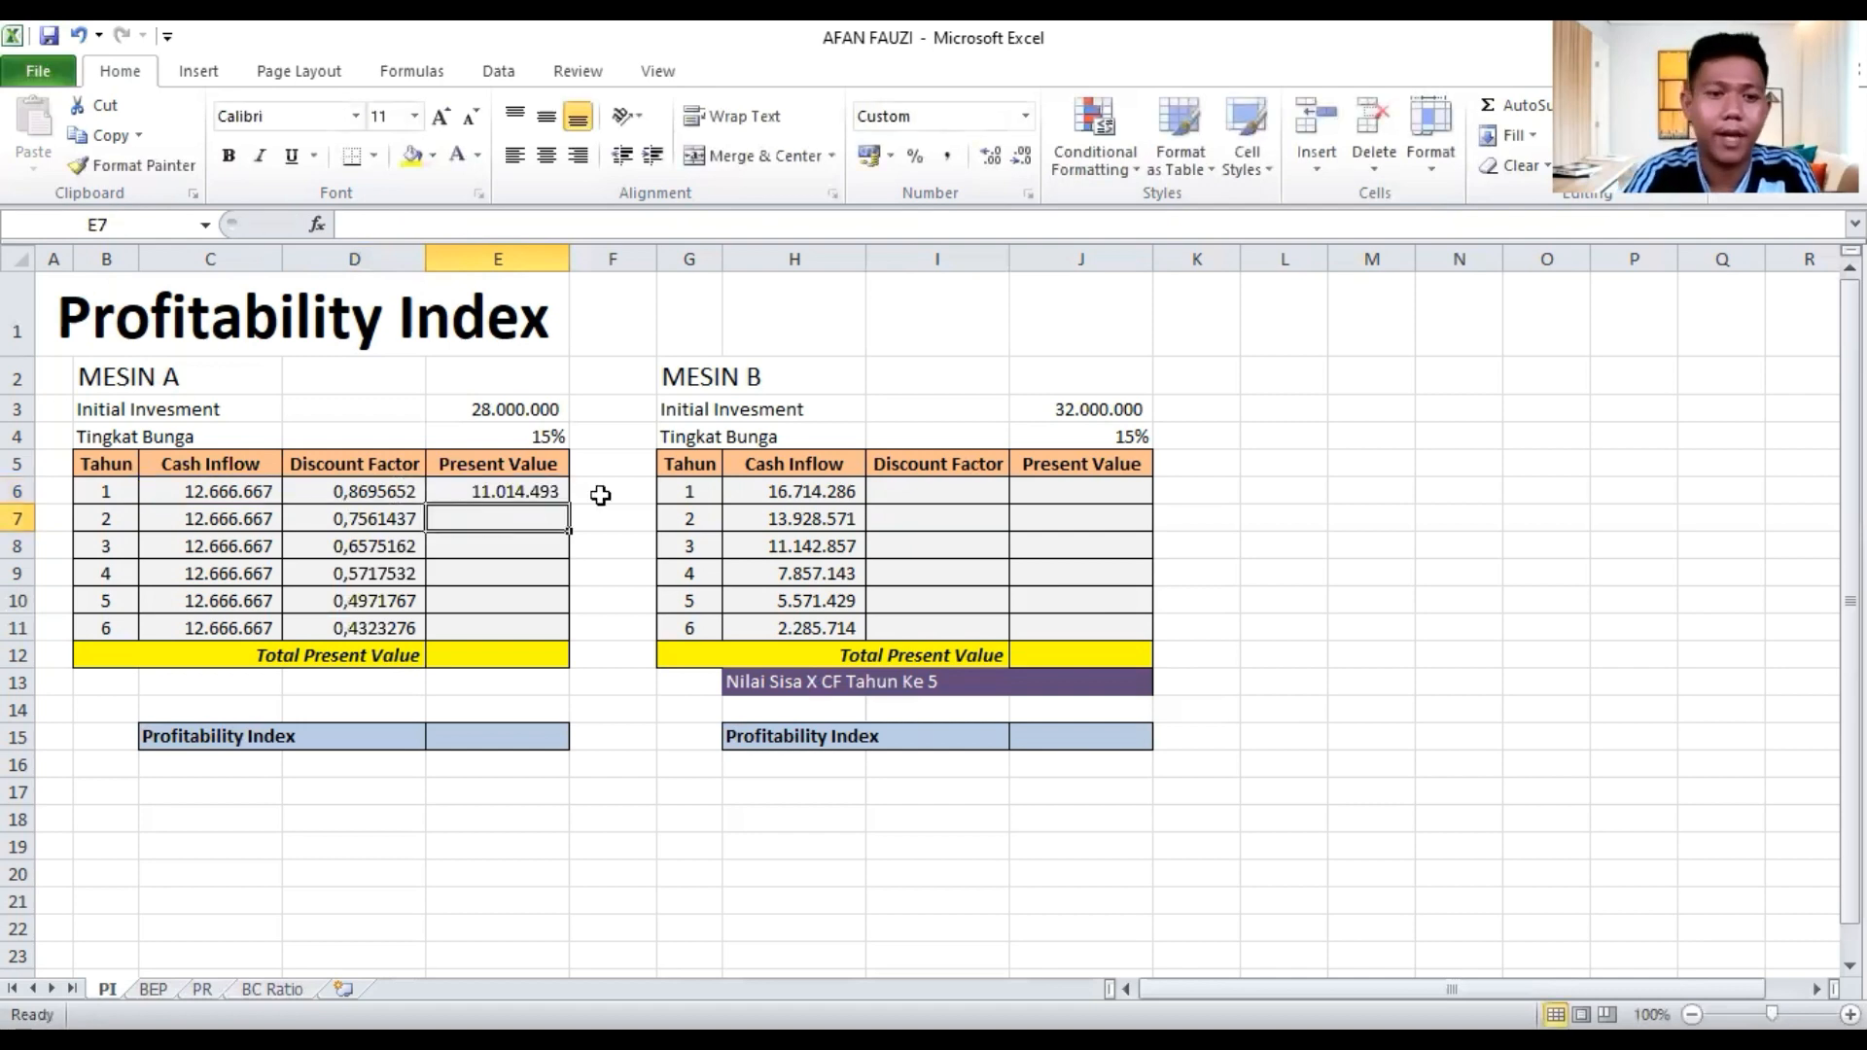
pyautogui.click(545, 494)
pyautogui.moveTo(569, 504); pyautogui.dragTo(499, 665)
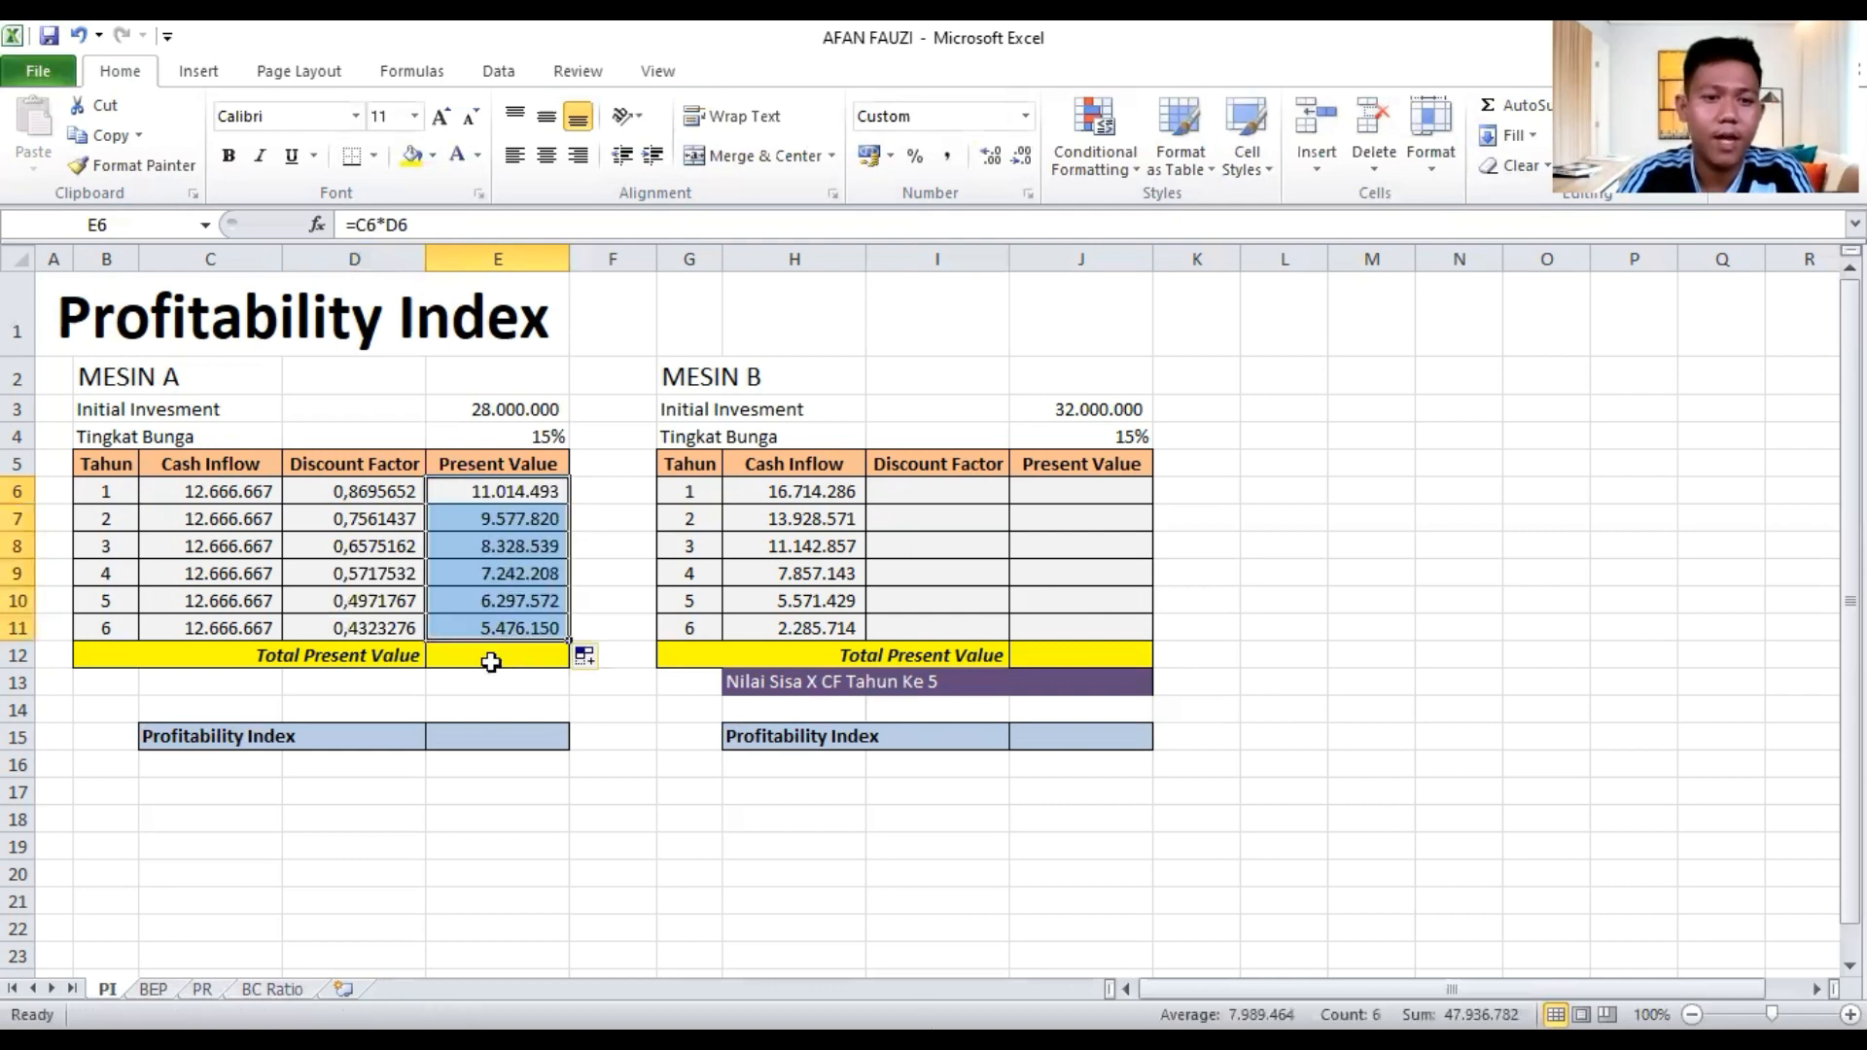
# Total Mesin A's present values in E12 with a SUM of E6:E11
pyautogui.click(491, 662)
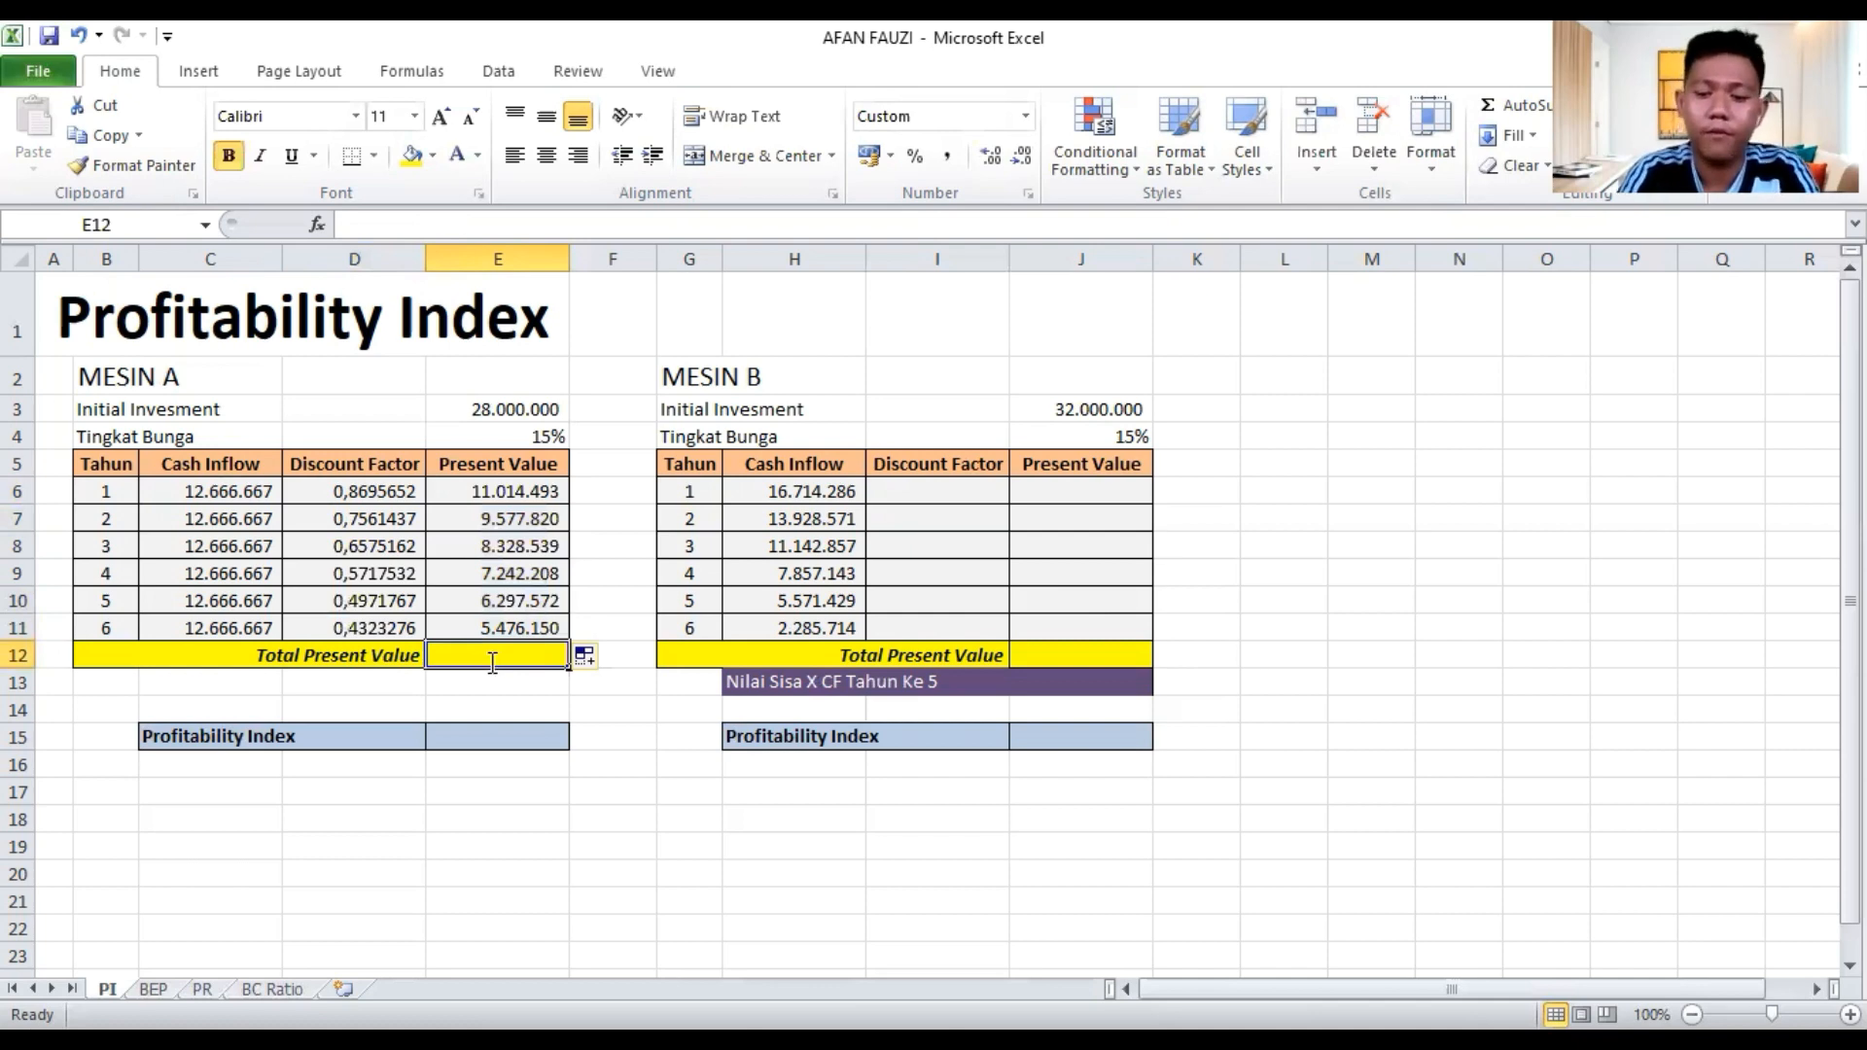
pyautogui.write('=S')
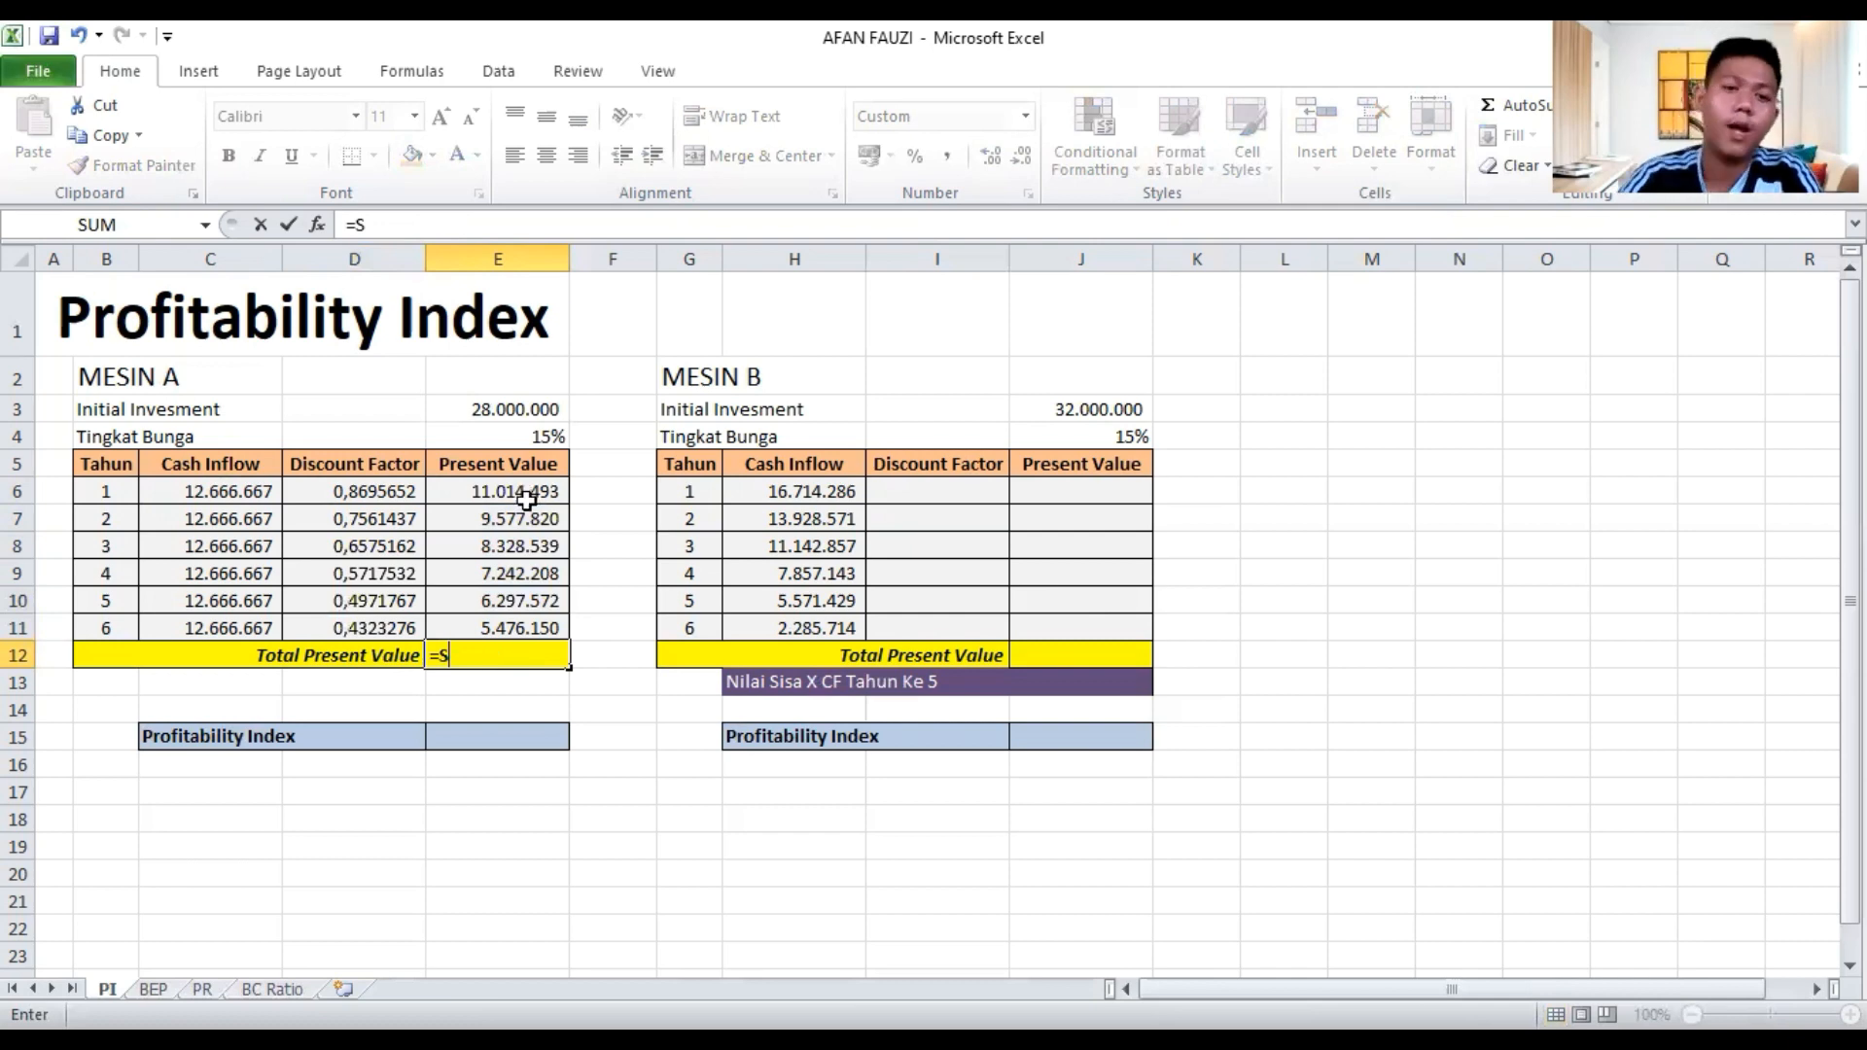
pyautogui.write('UM(')
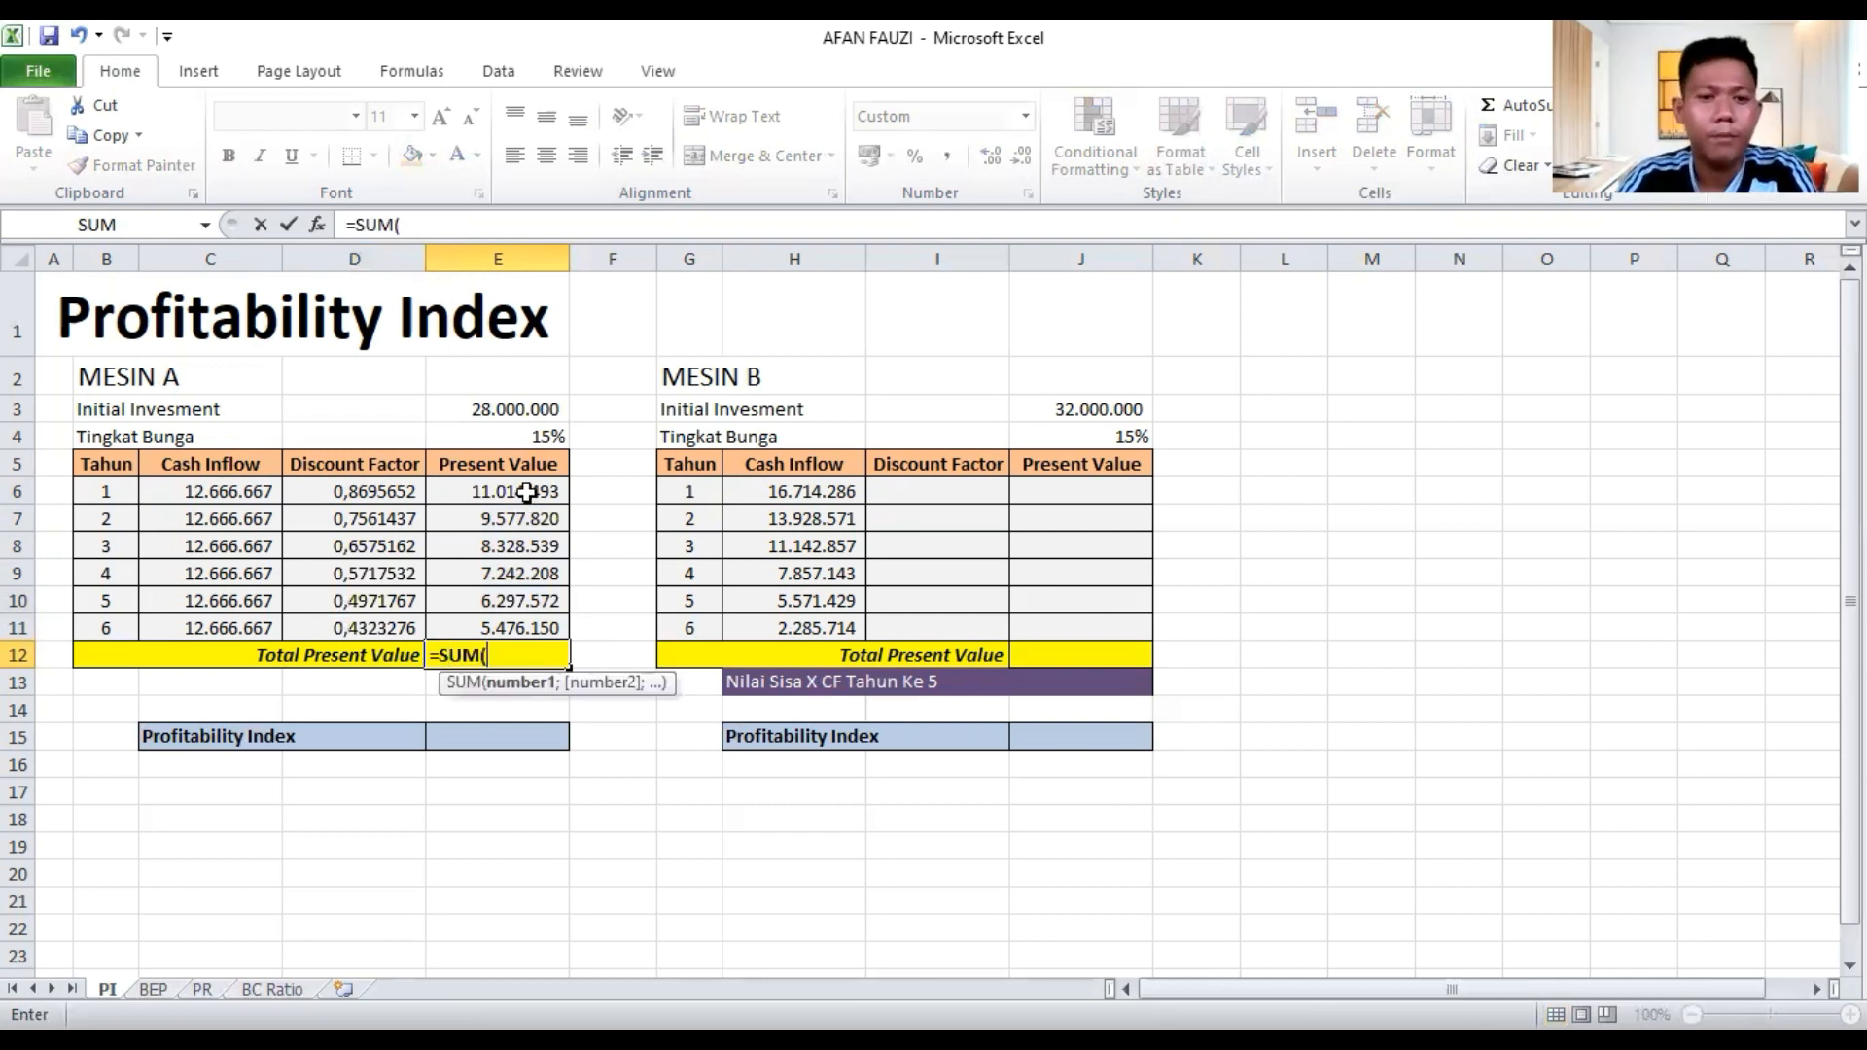
pyautogui.click(526, 493)
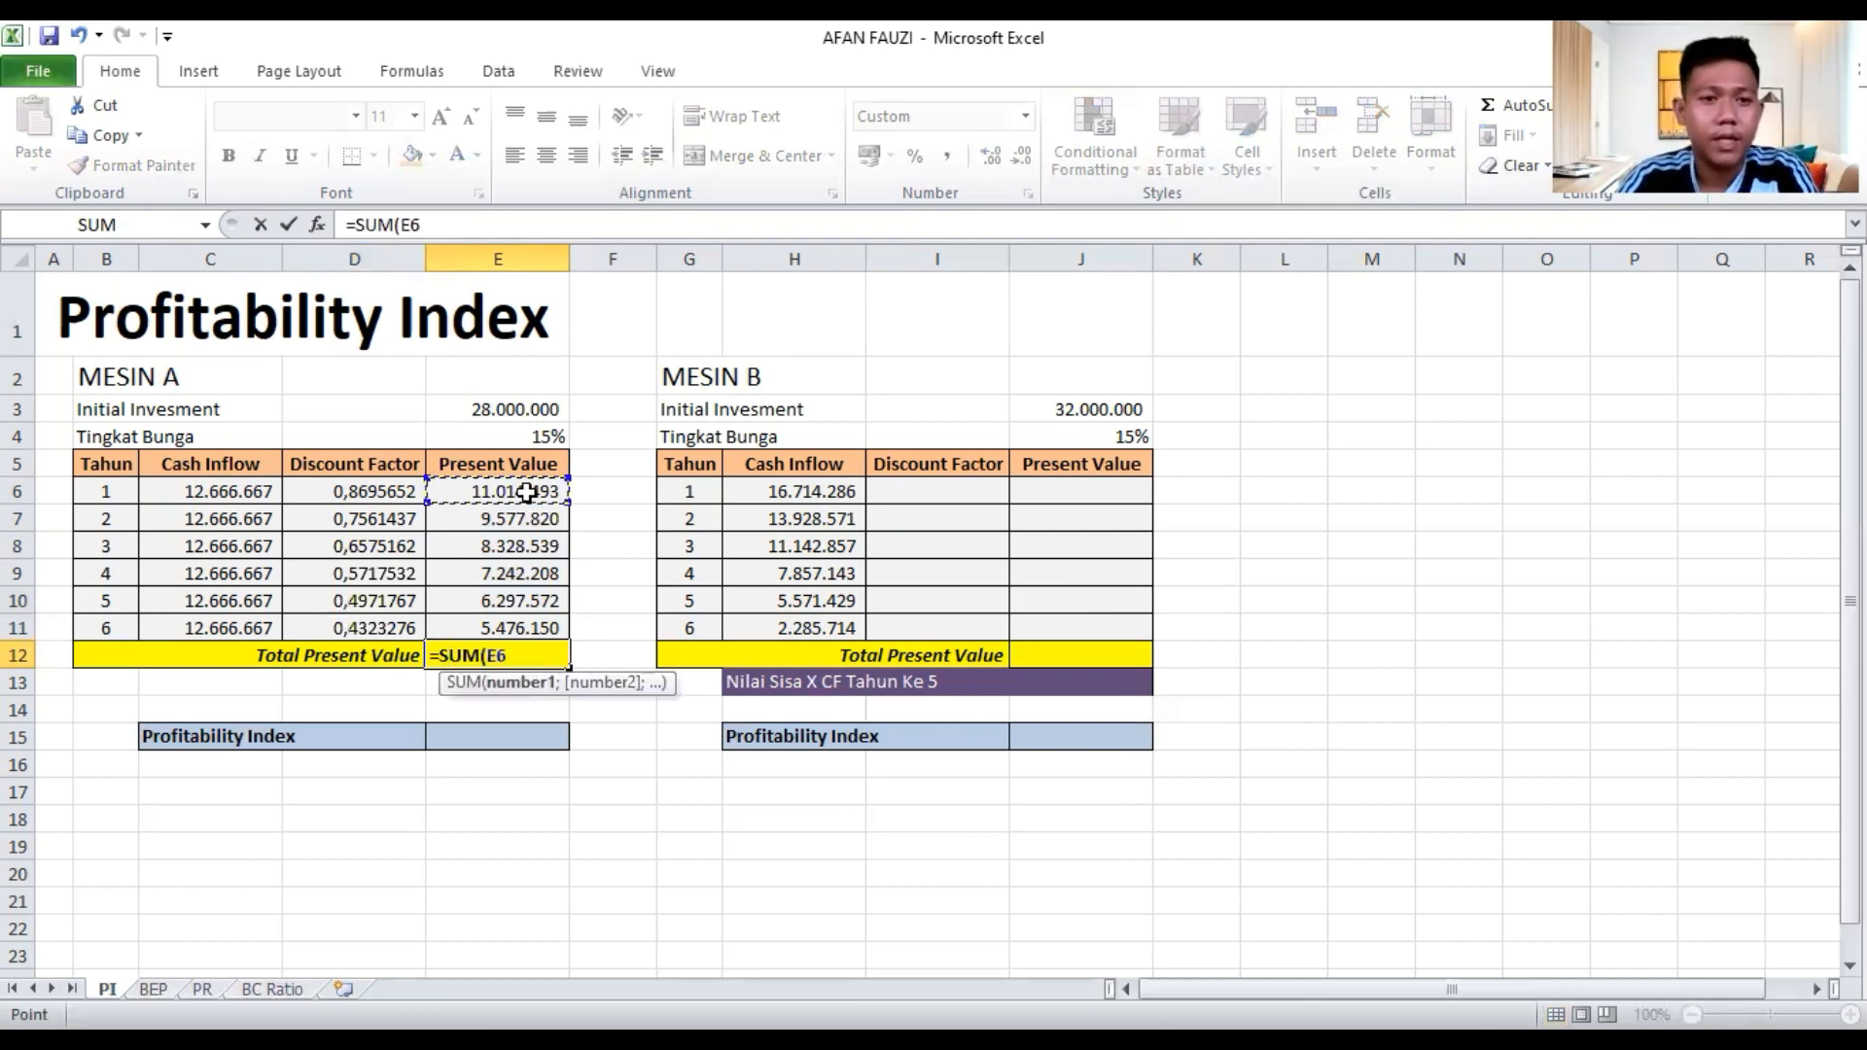
pyautogui.keyDown('shift'); pyautogui.click(533, 622); pyautogui.keyUp('shift')
pyautogui.press('Return')
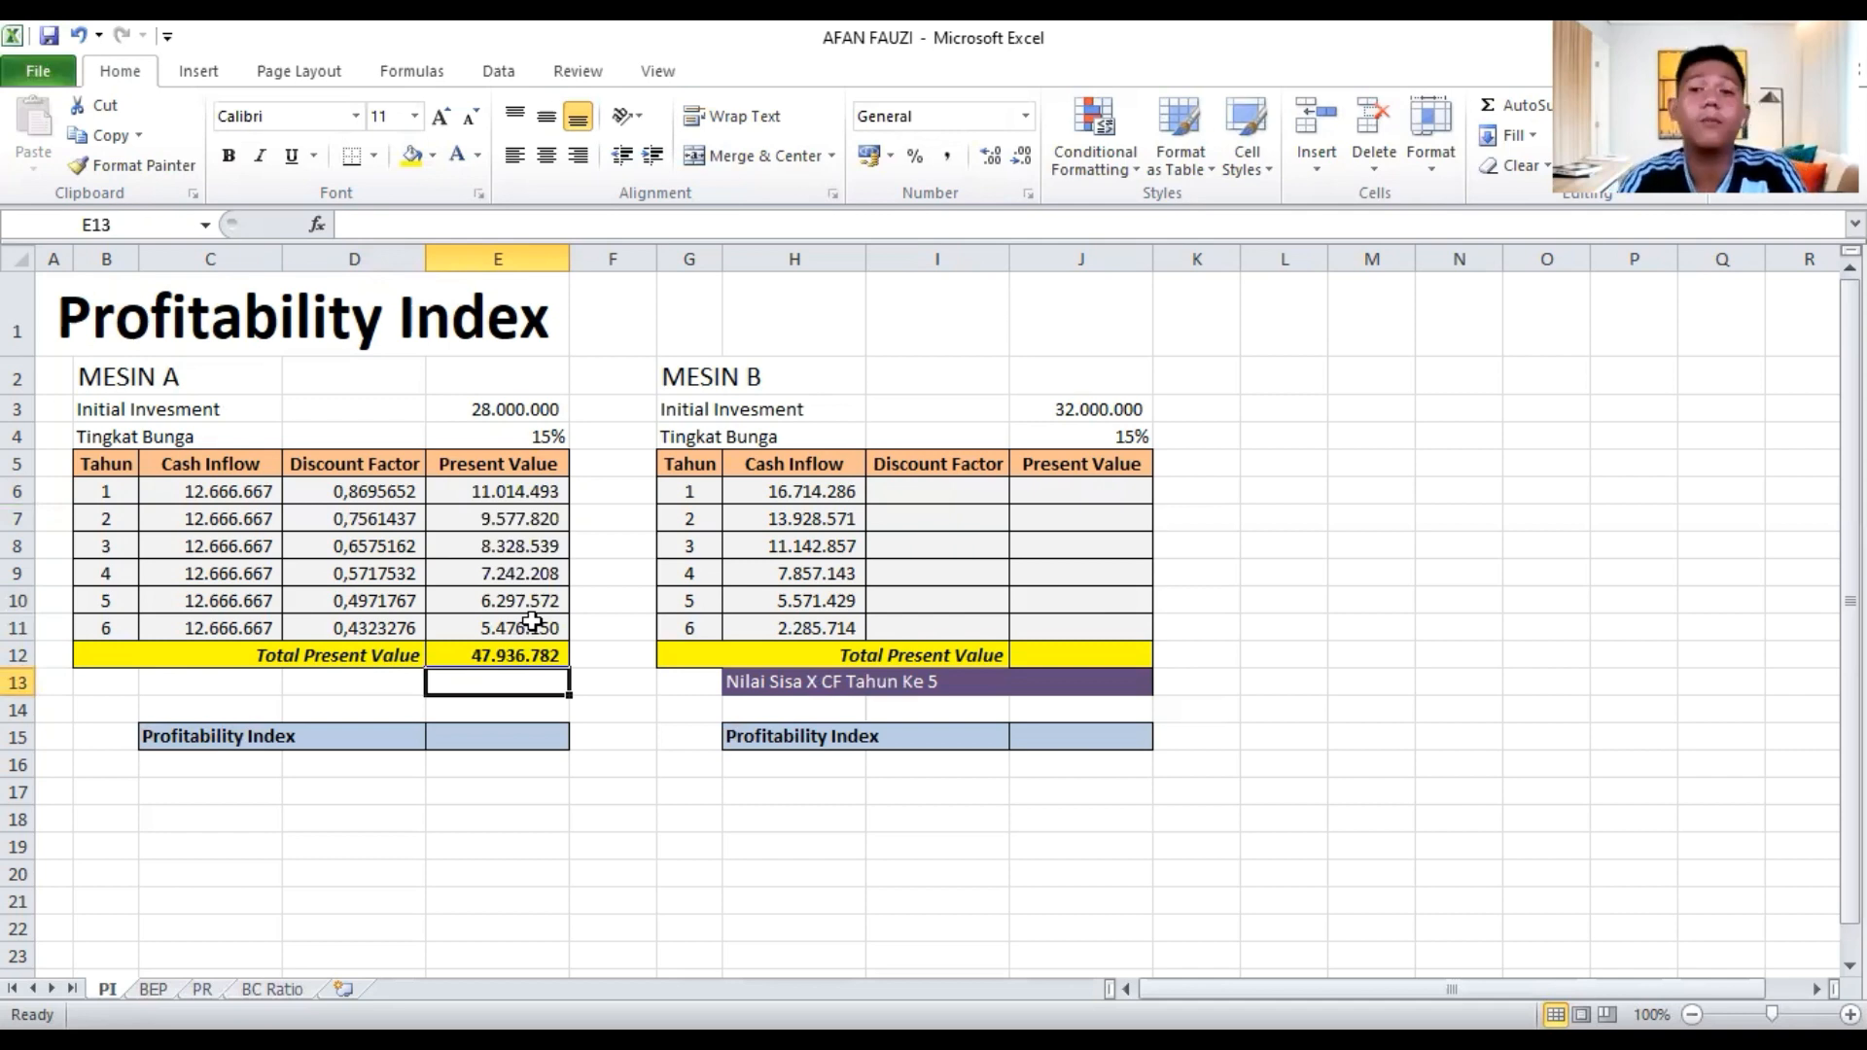
# Calculate Mesin B's discount factors by entering =(1/(1+$J$4)^G6) in I6 and filling the formula down to I11
pyautogui.click(933, 489)
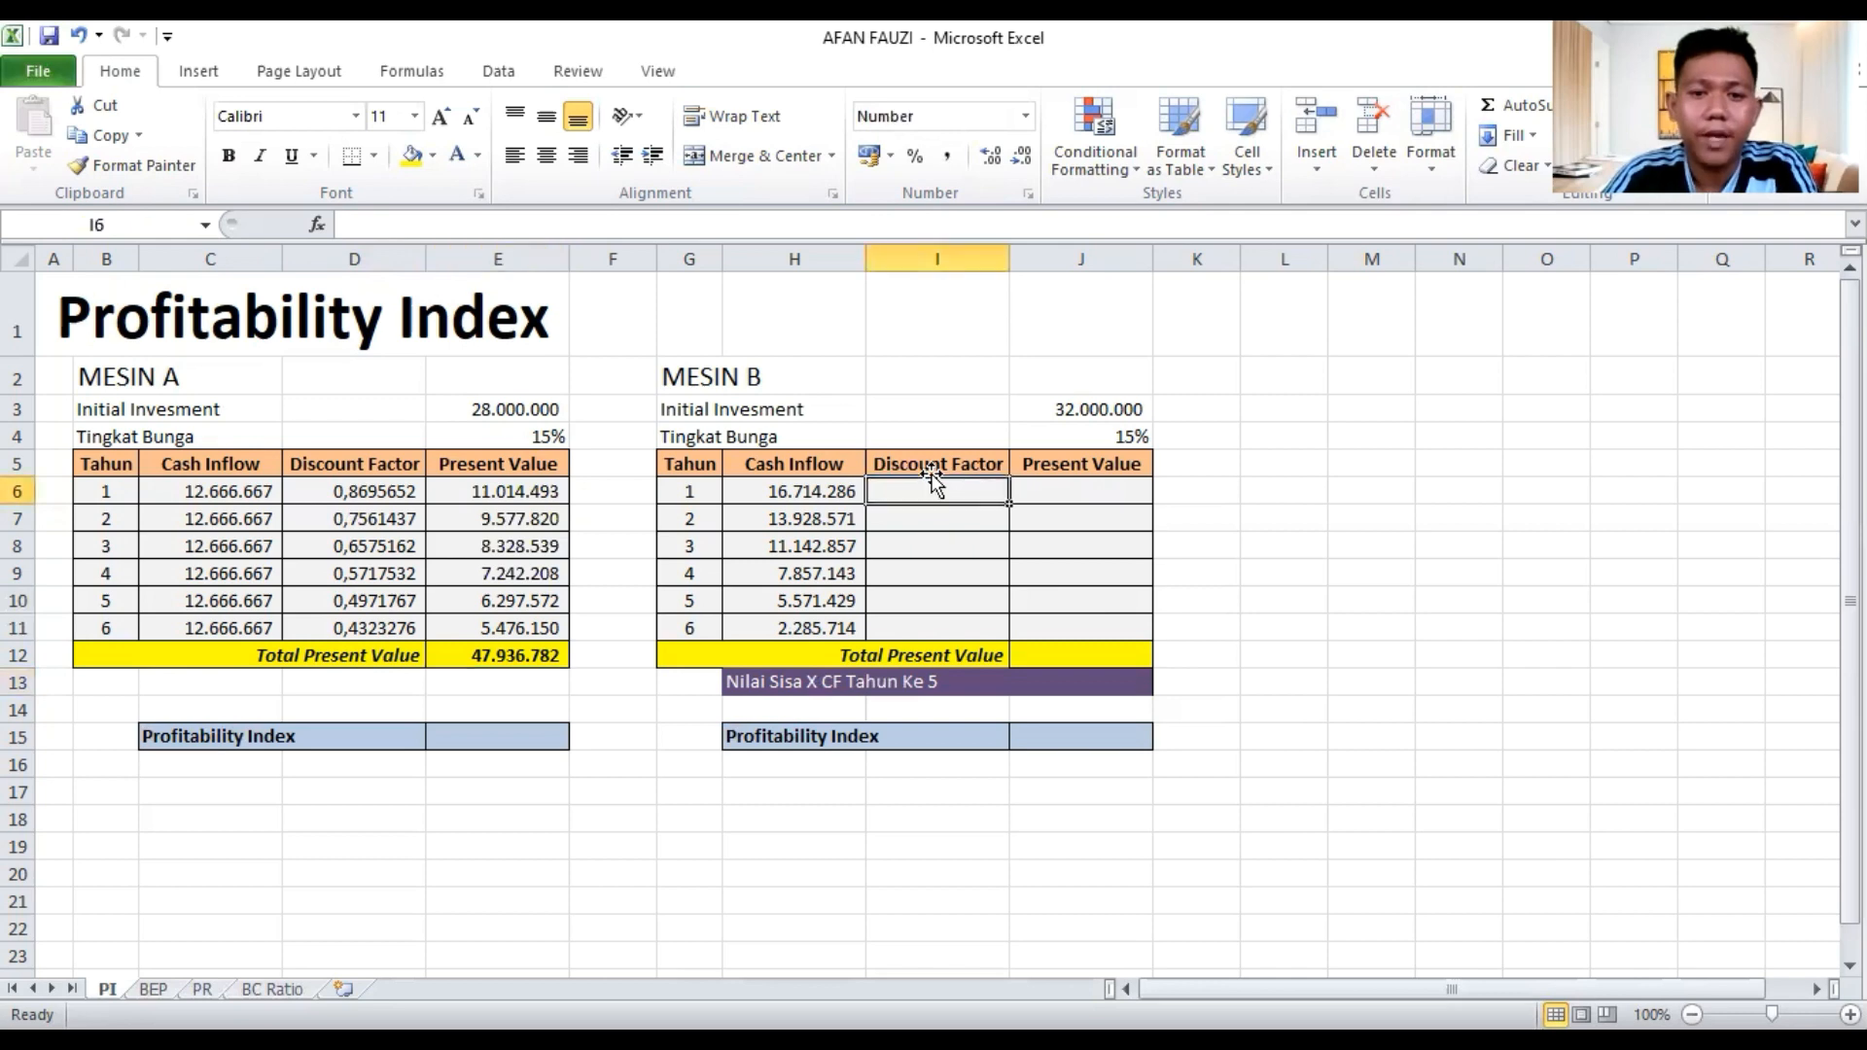
pyautogui.write('=')
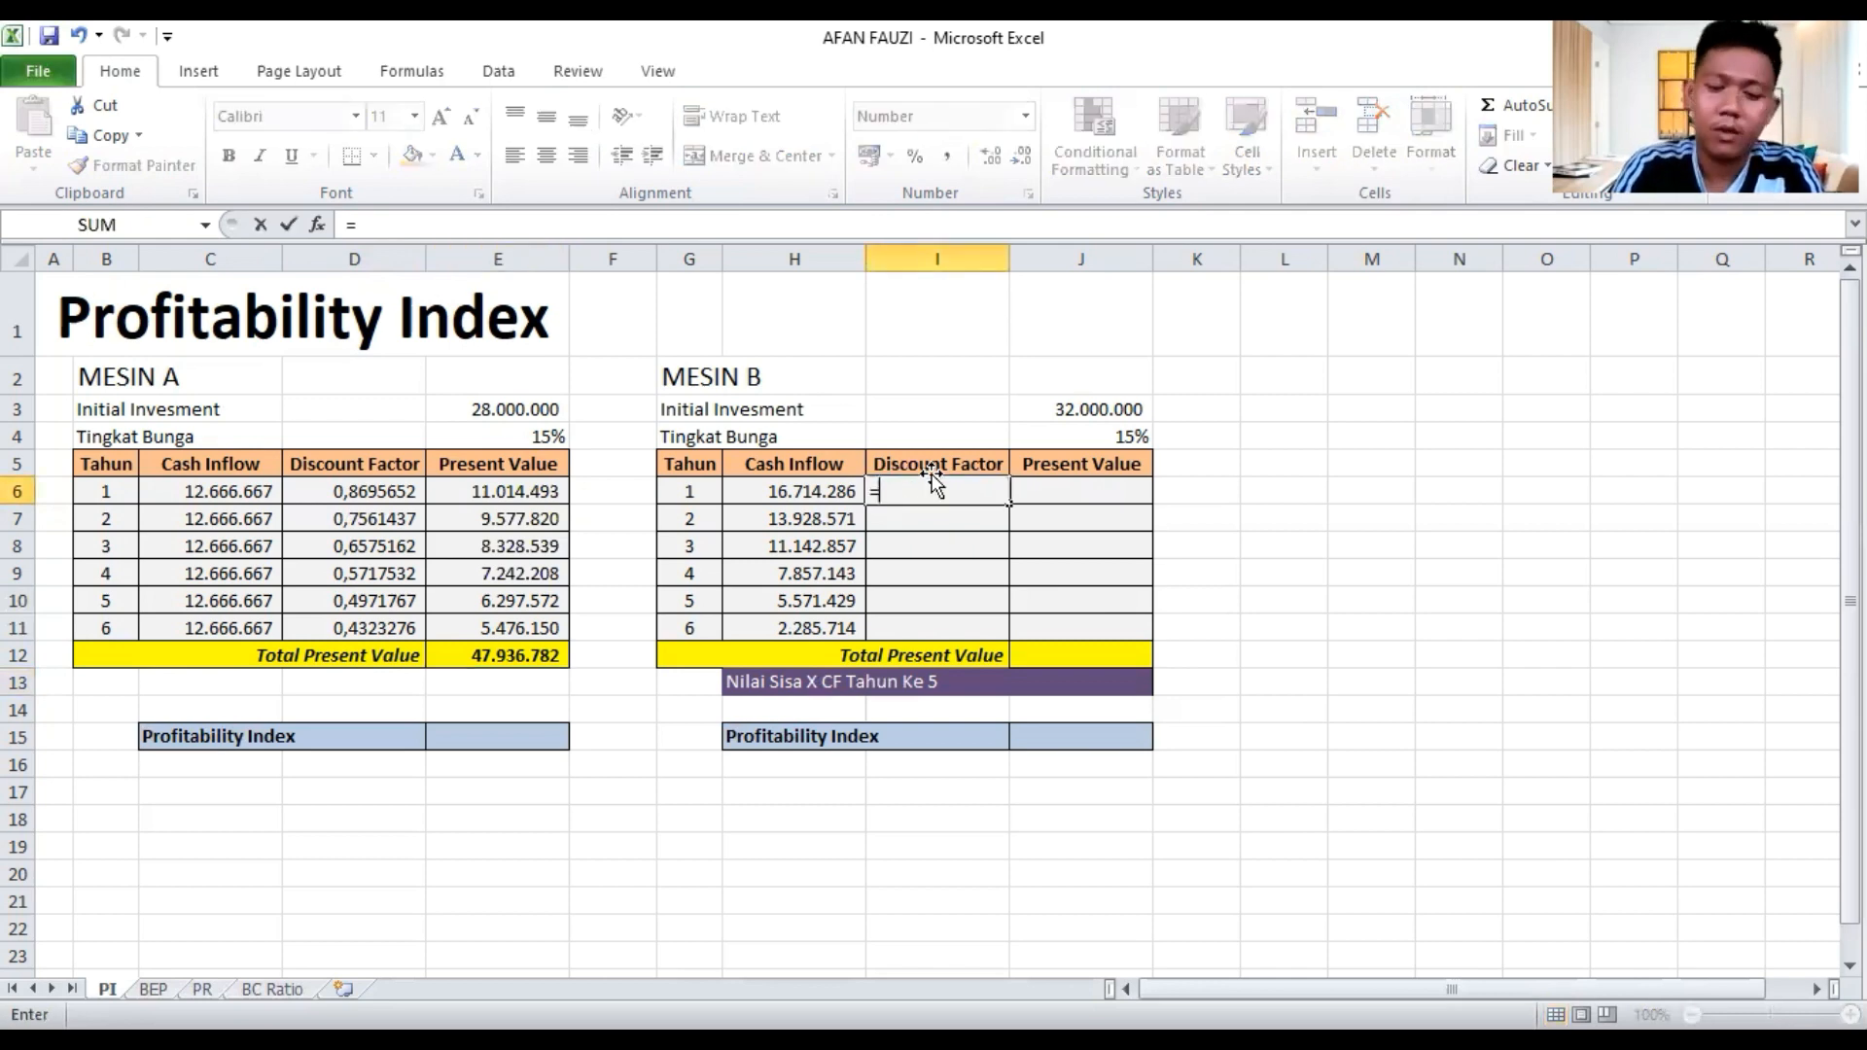
pyautogui.write('1/(')
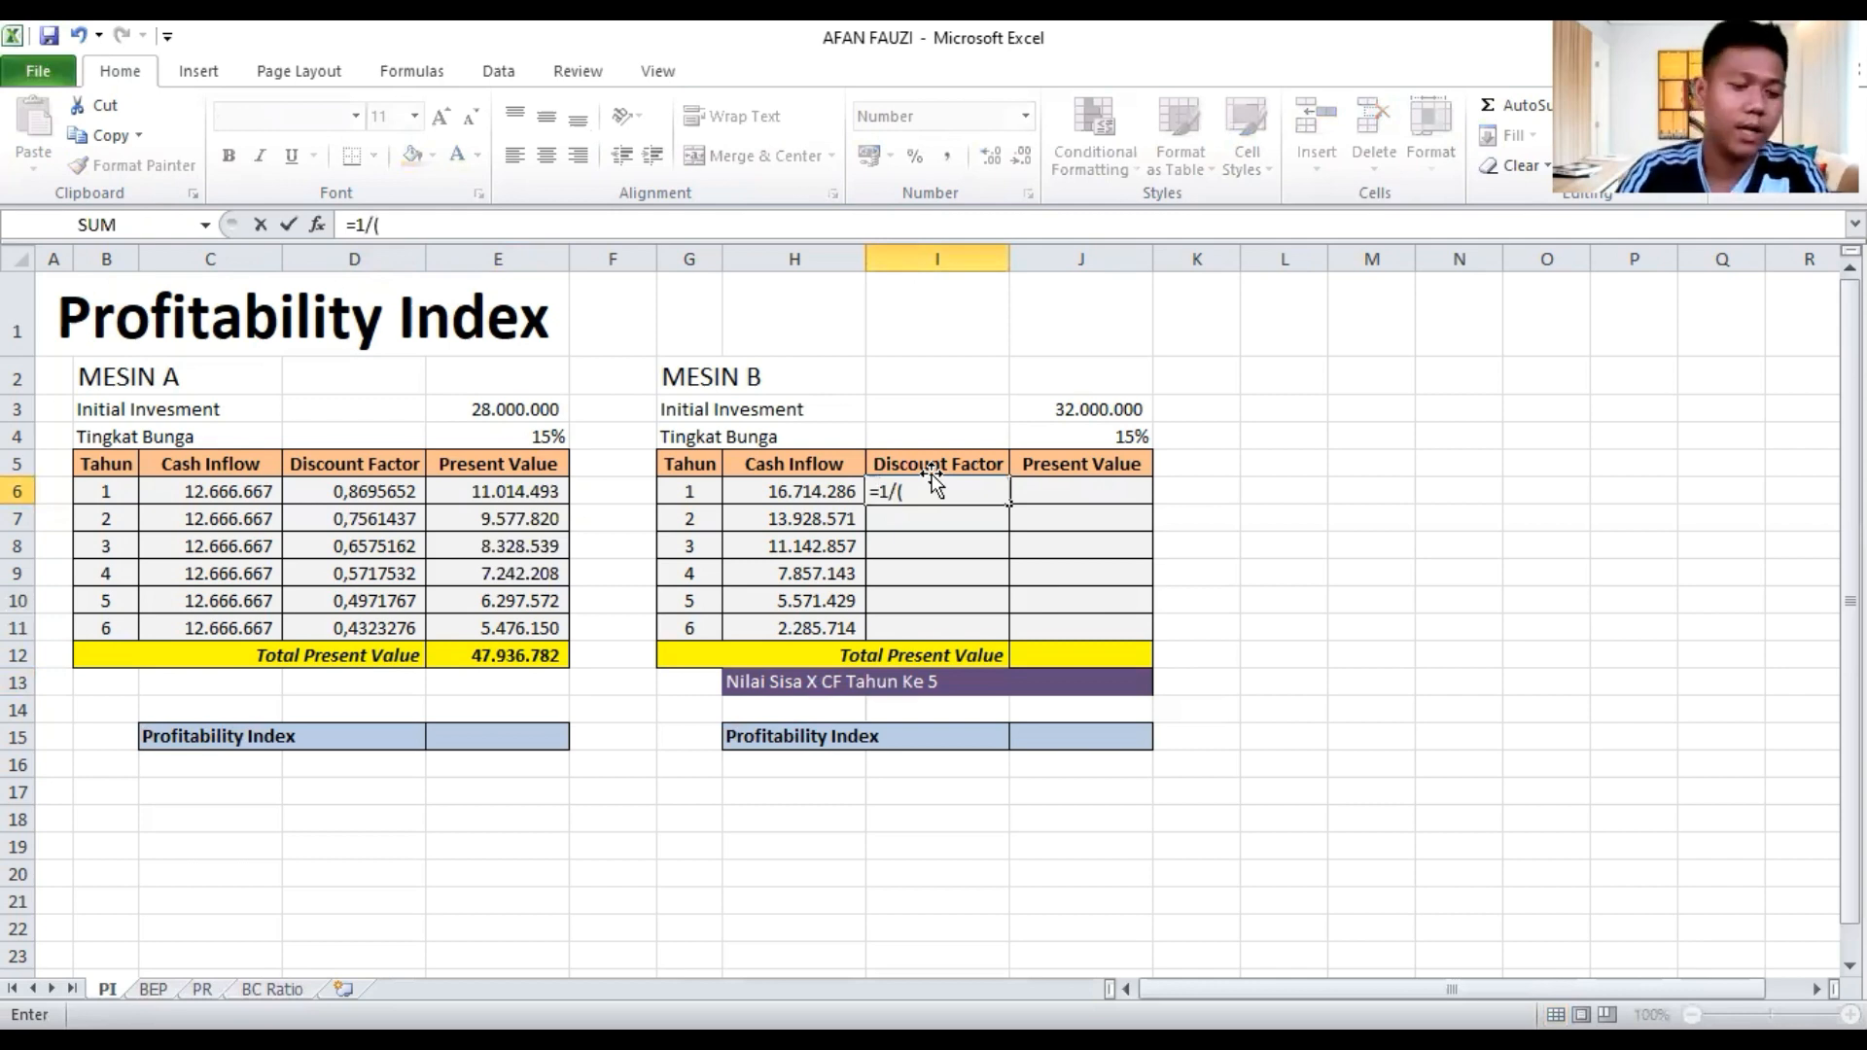
pyautogui.write('1')
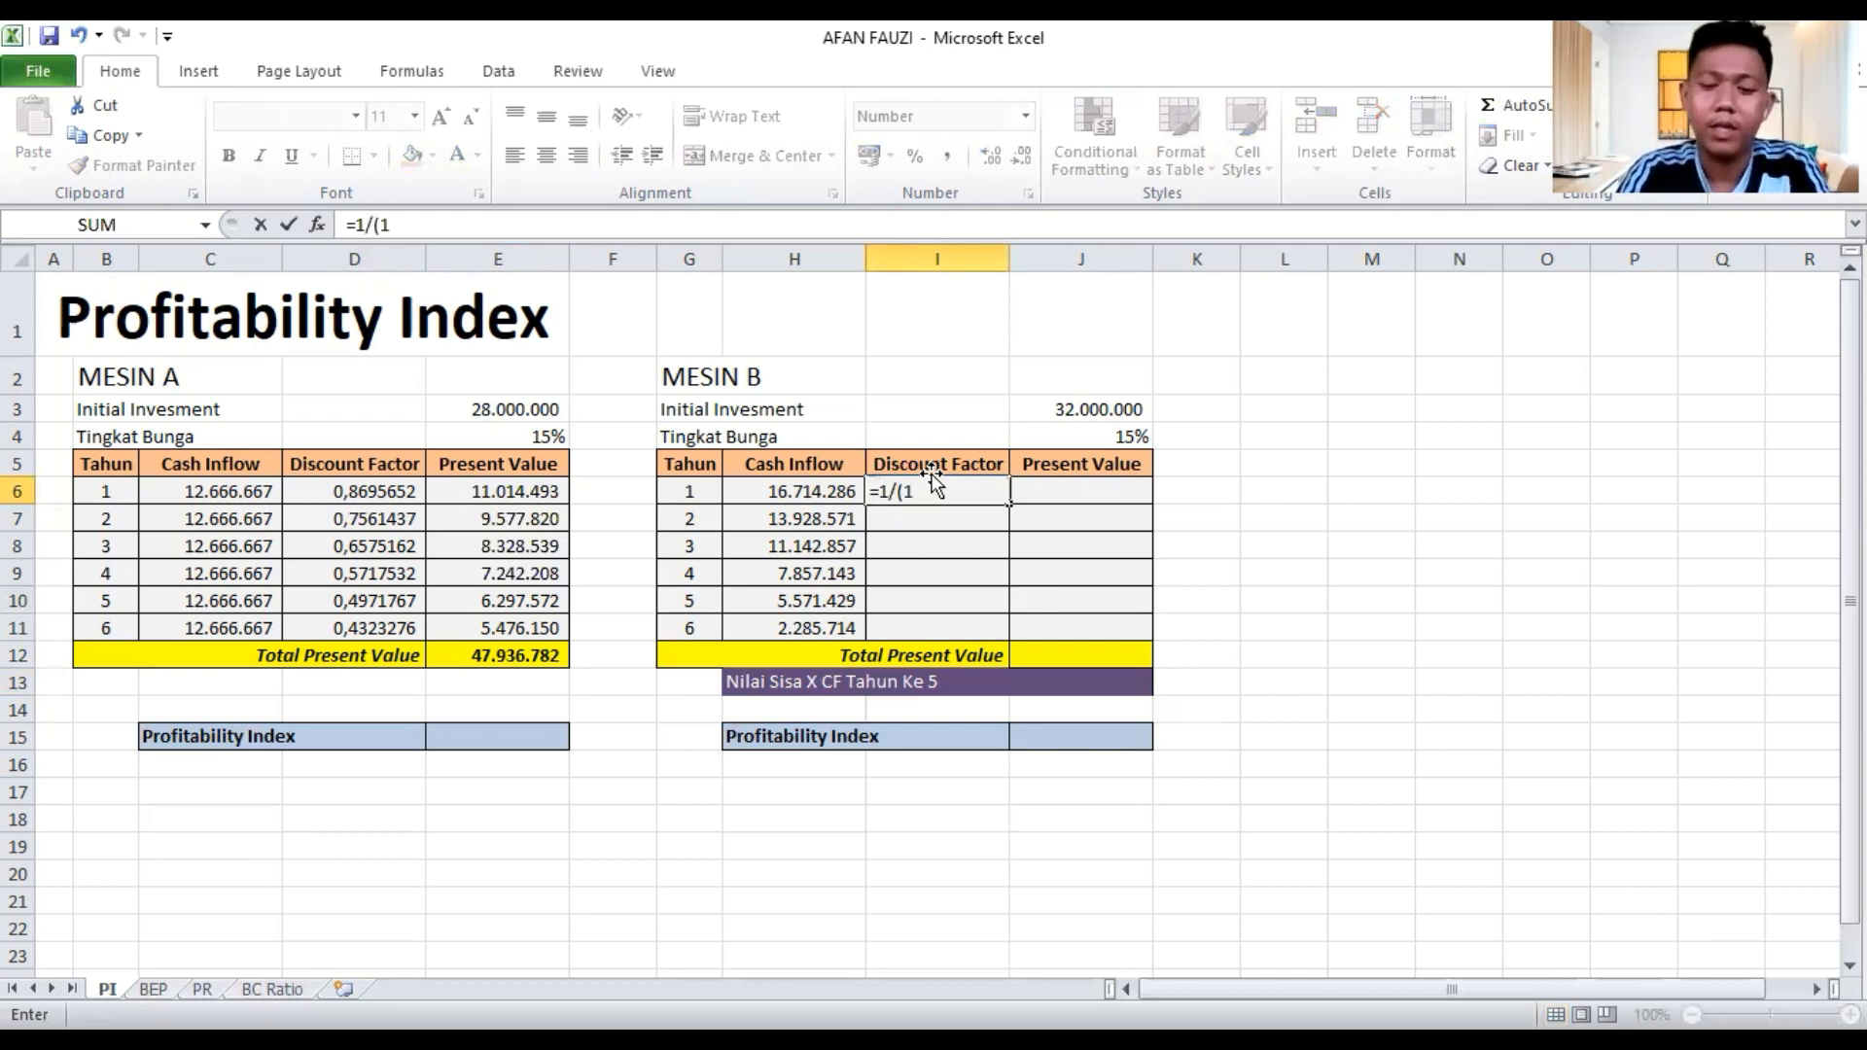
pyautogui.write('+')
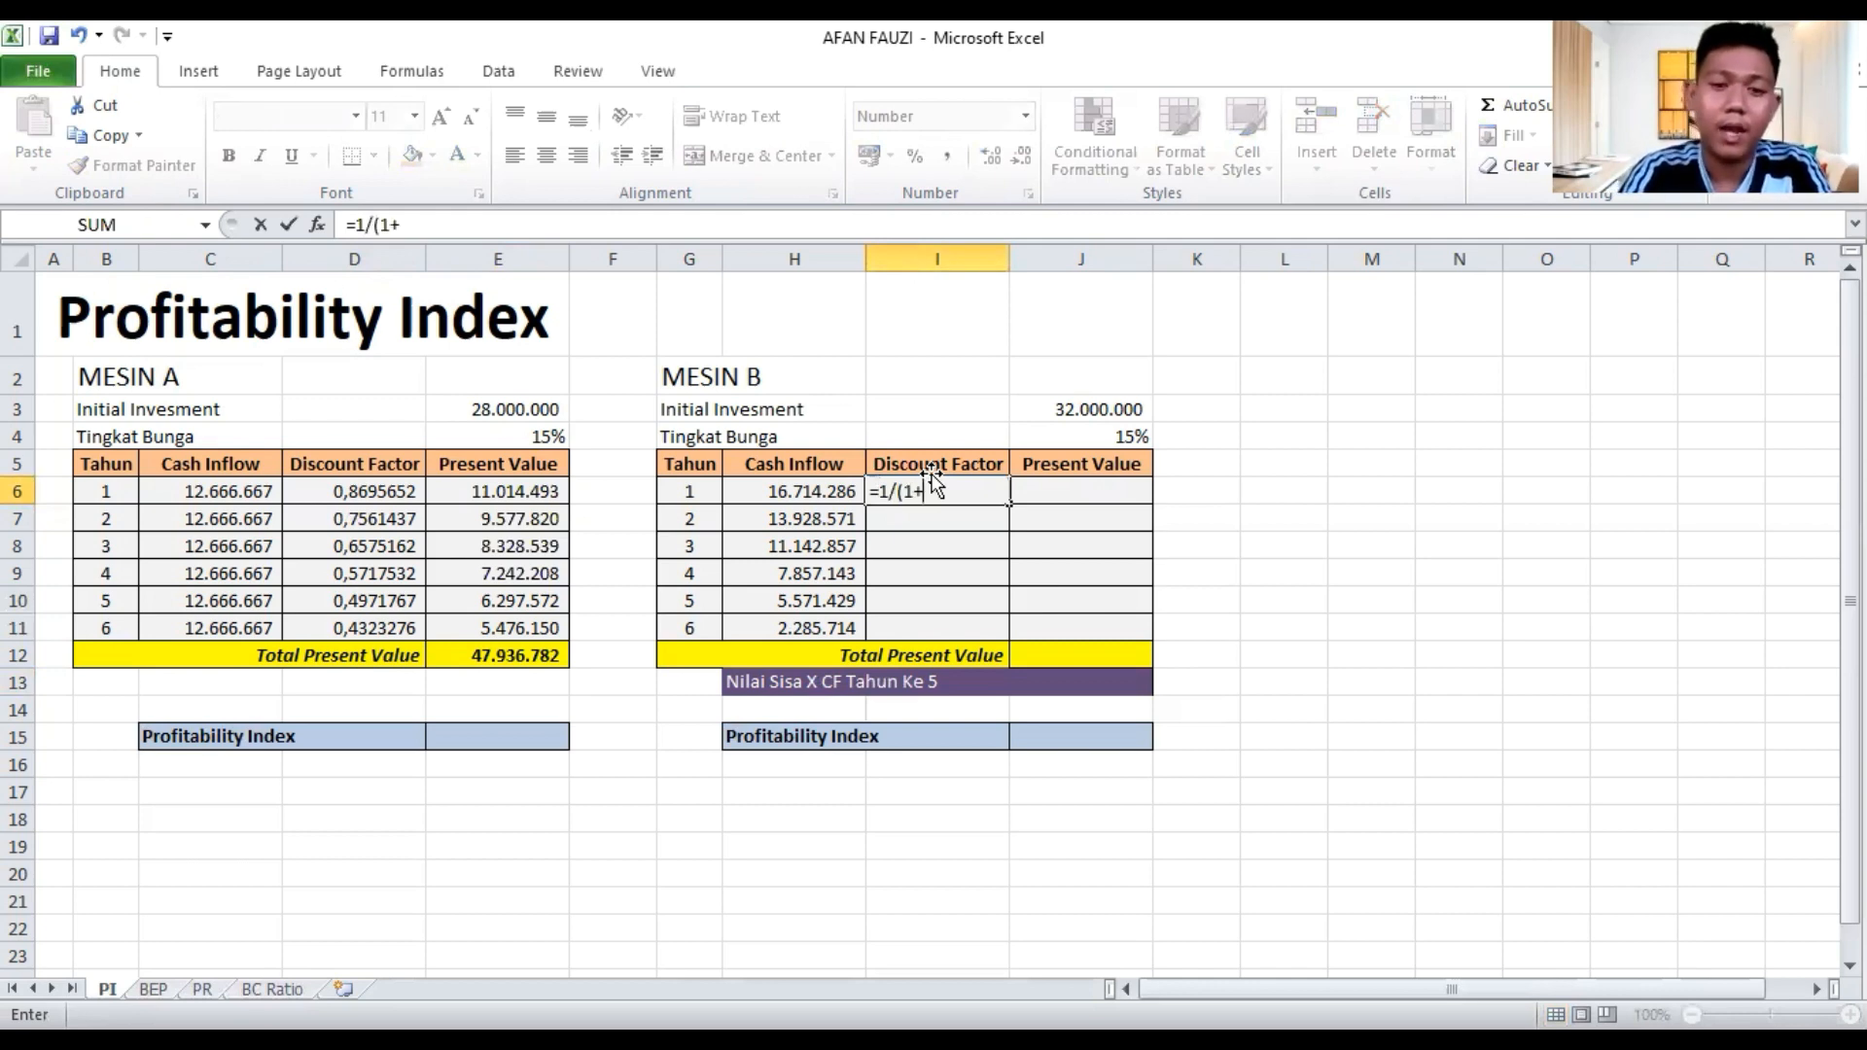
pyautogui.click(1048, 438)
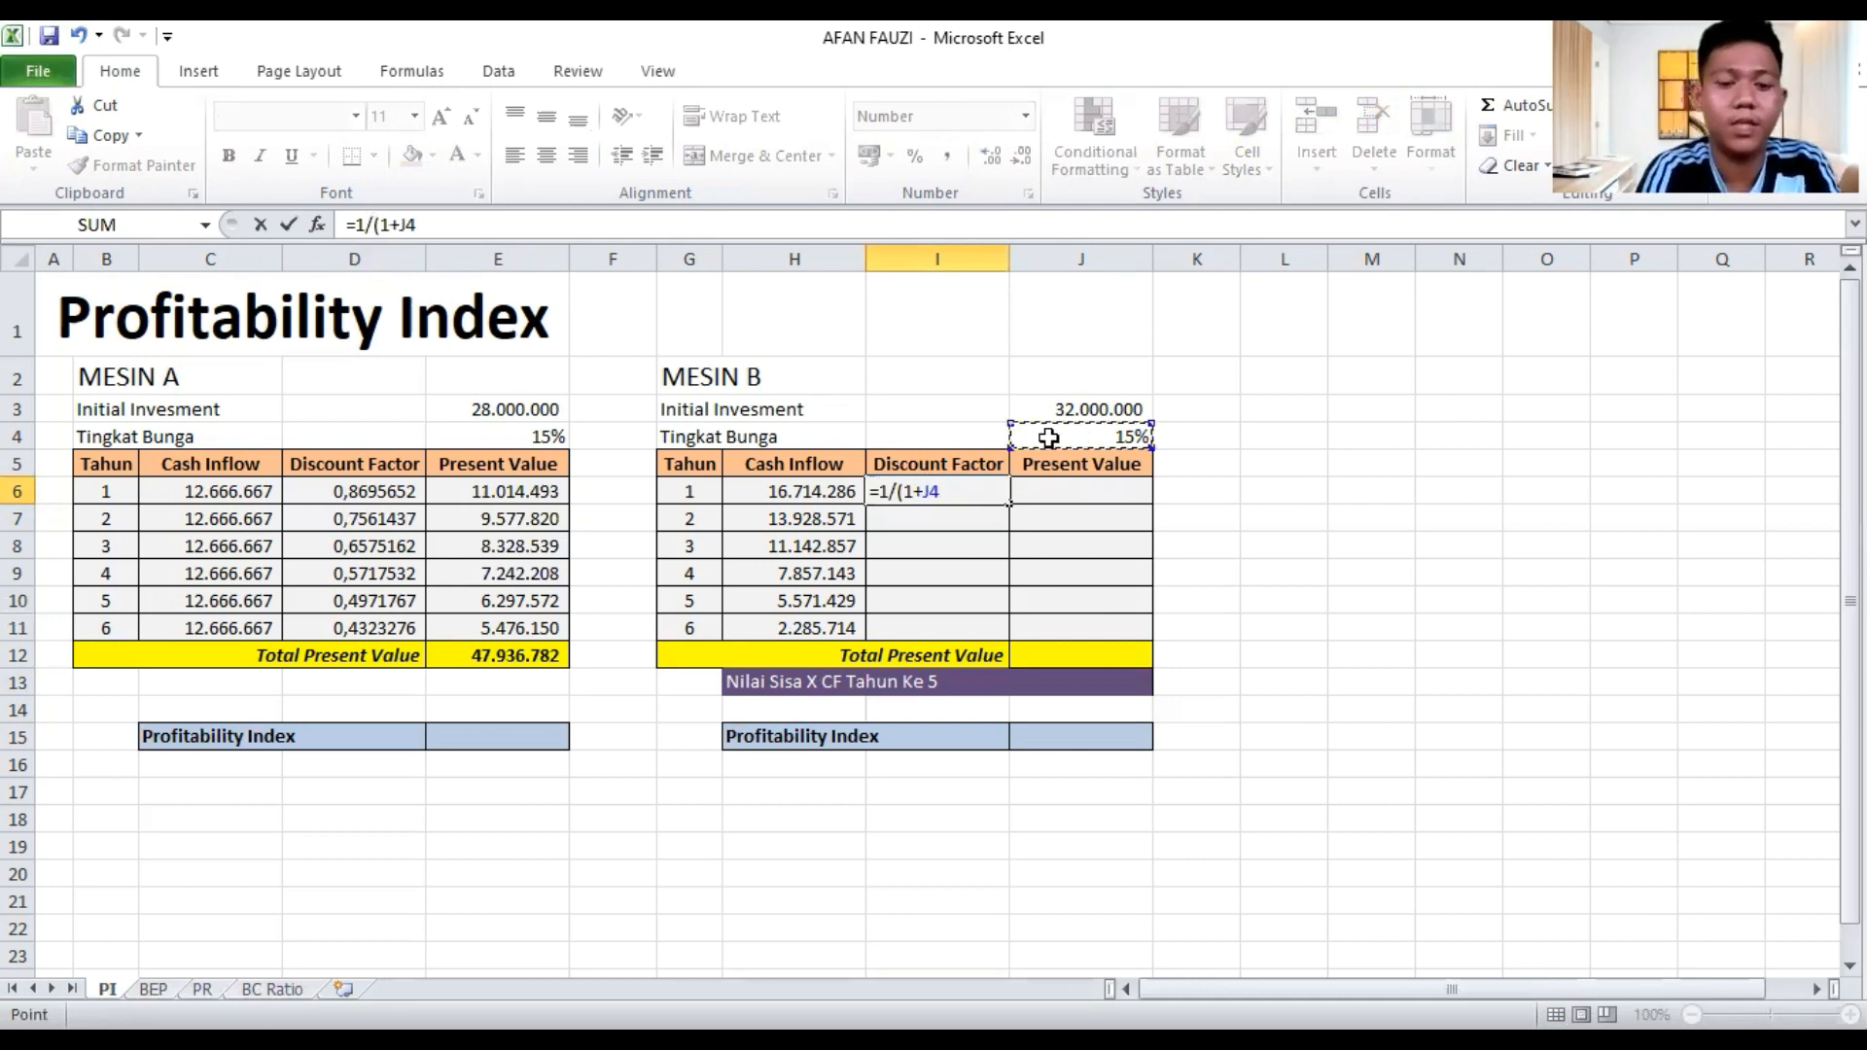
pyautogui.press('F4')
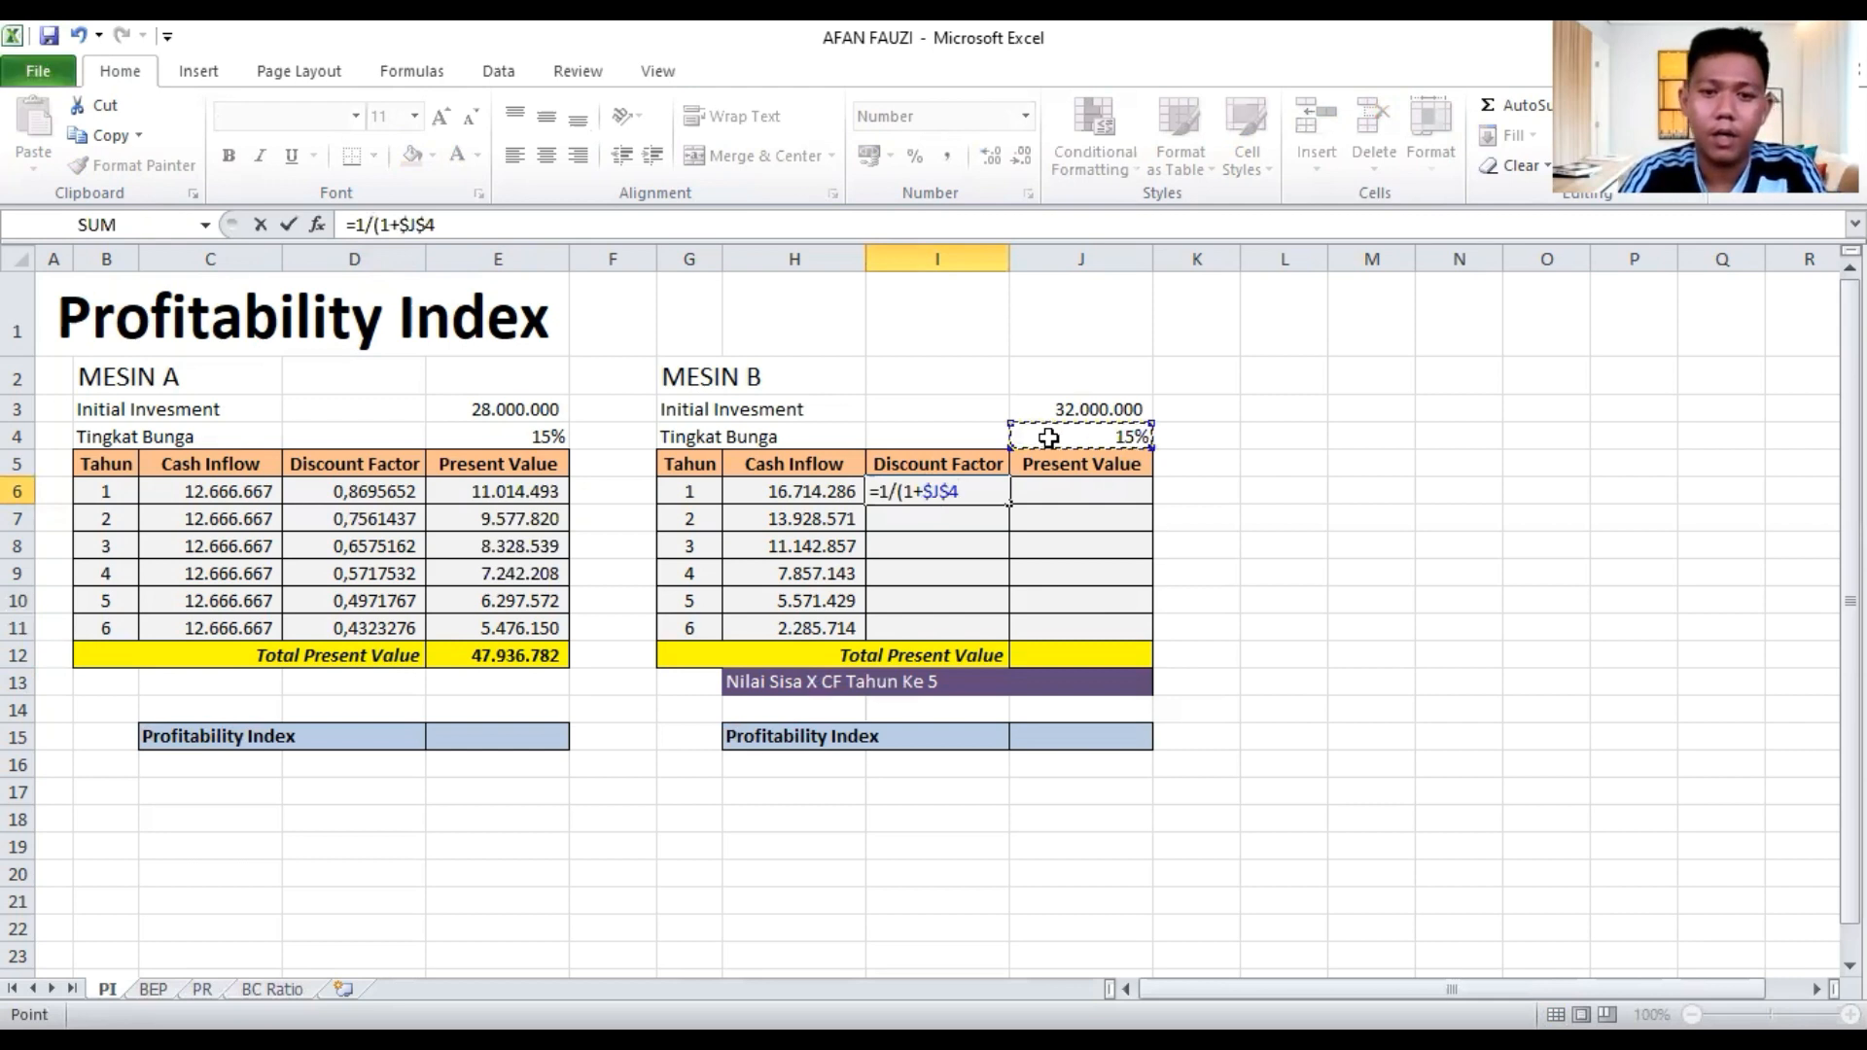
pyautogui.write(')')
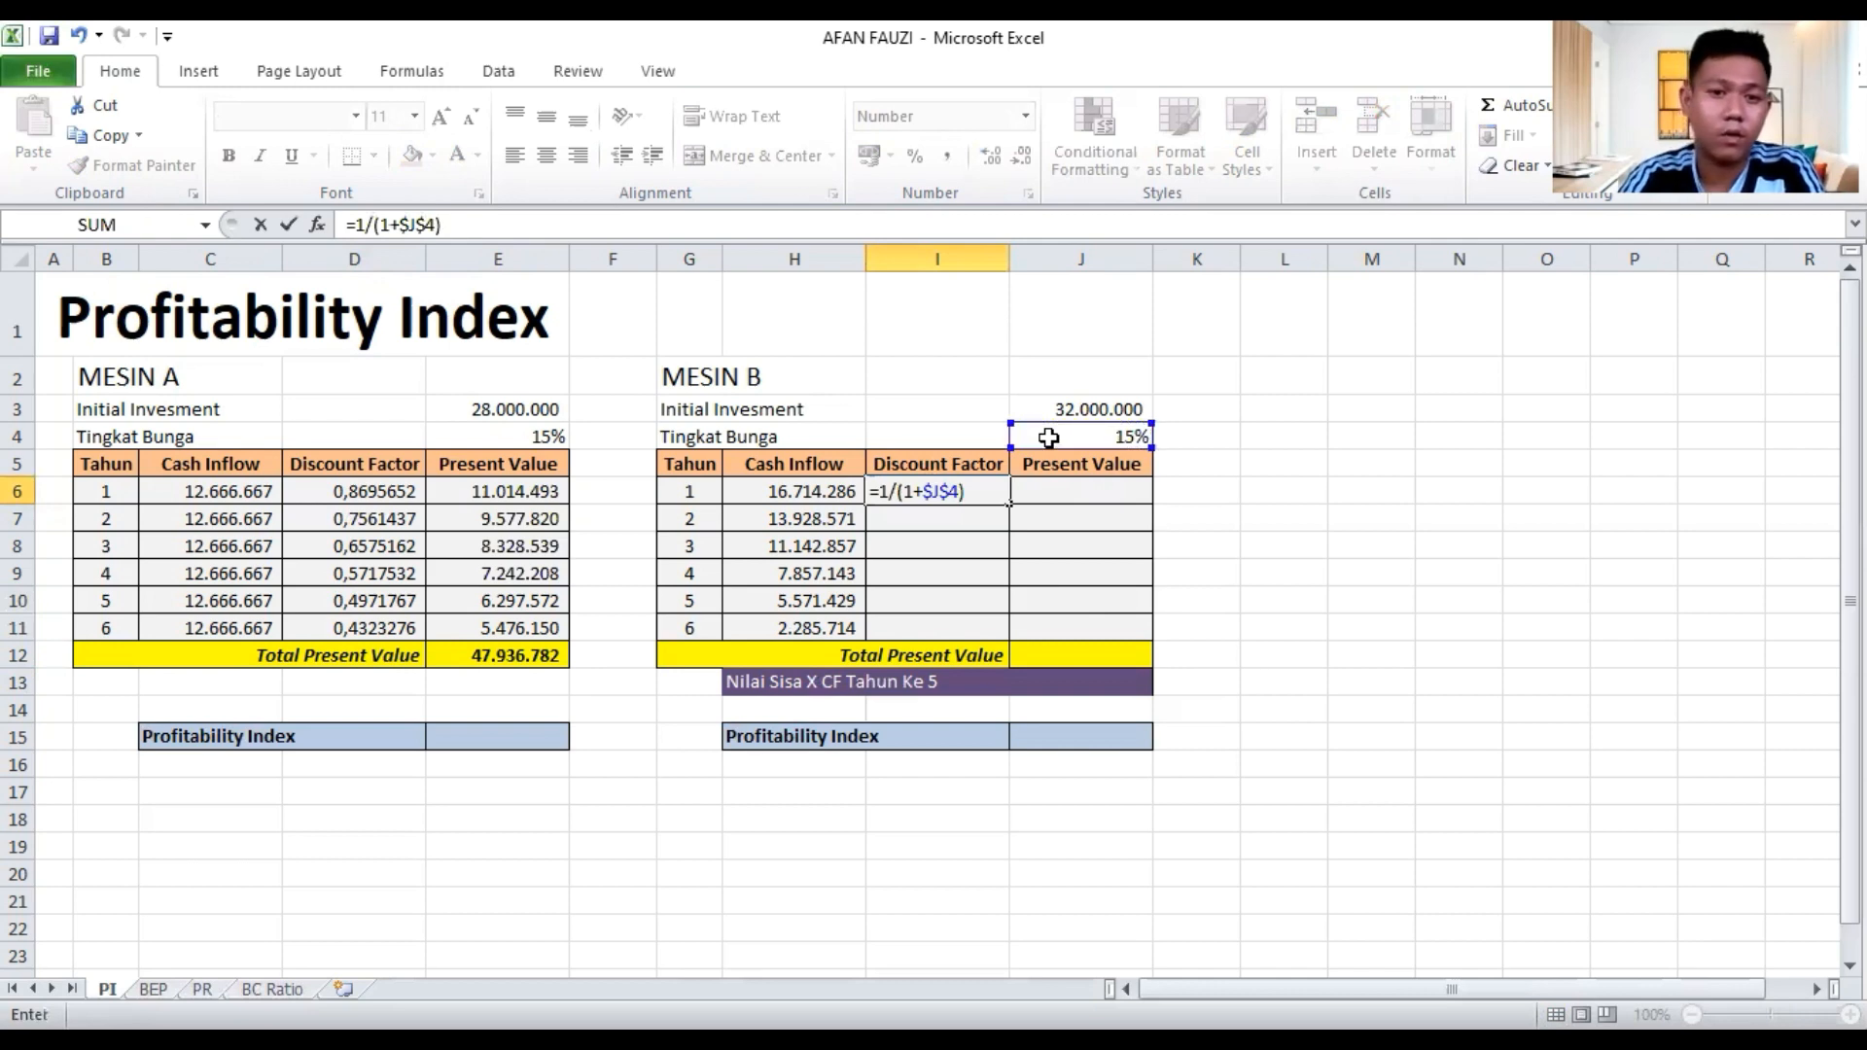
pyautogui.click(880, 494)
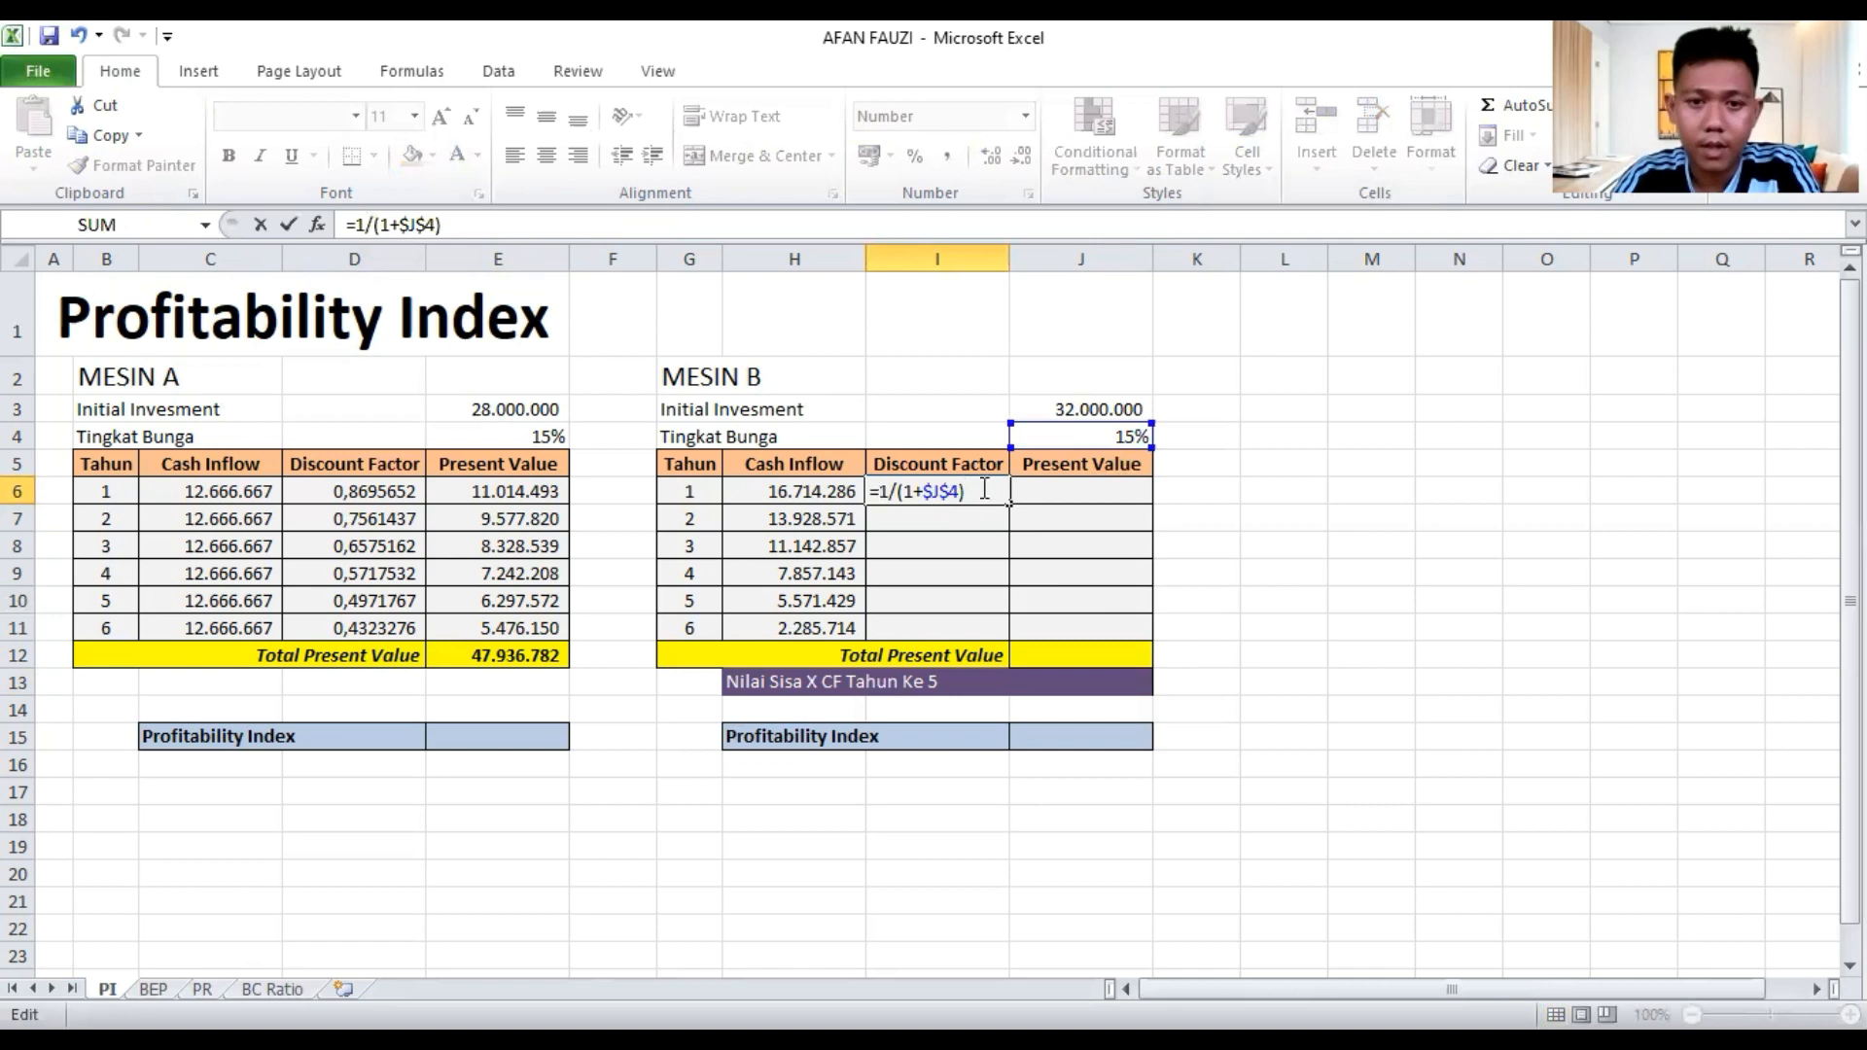
pyautogui.write('(')
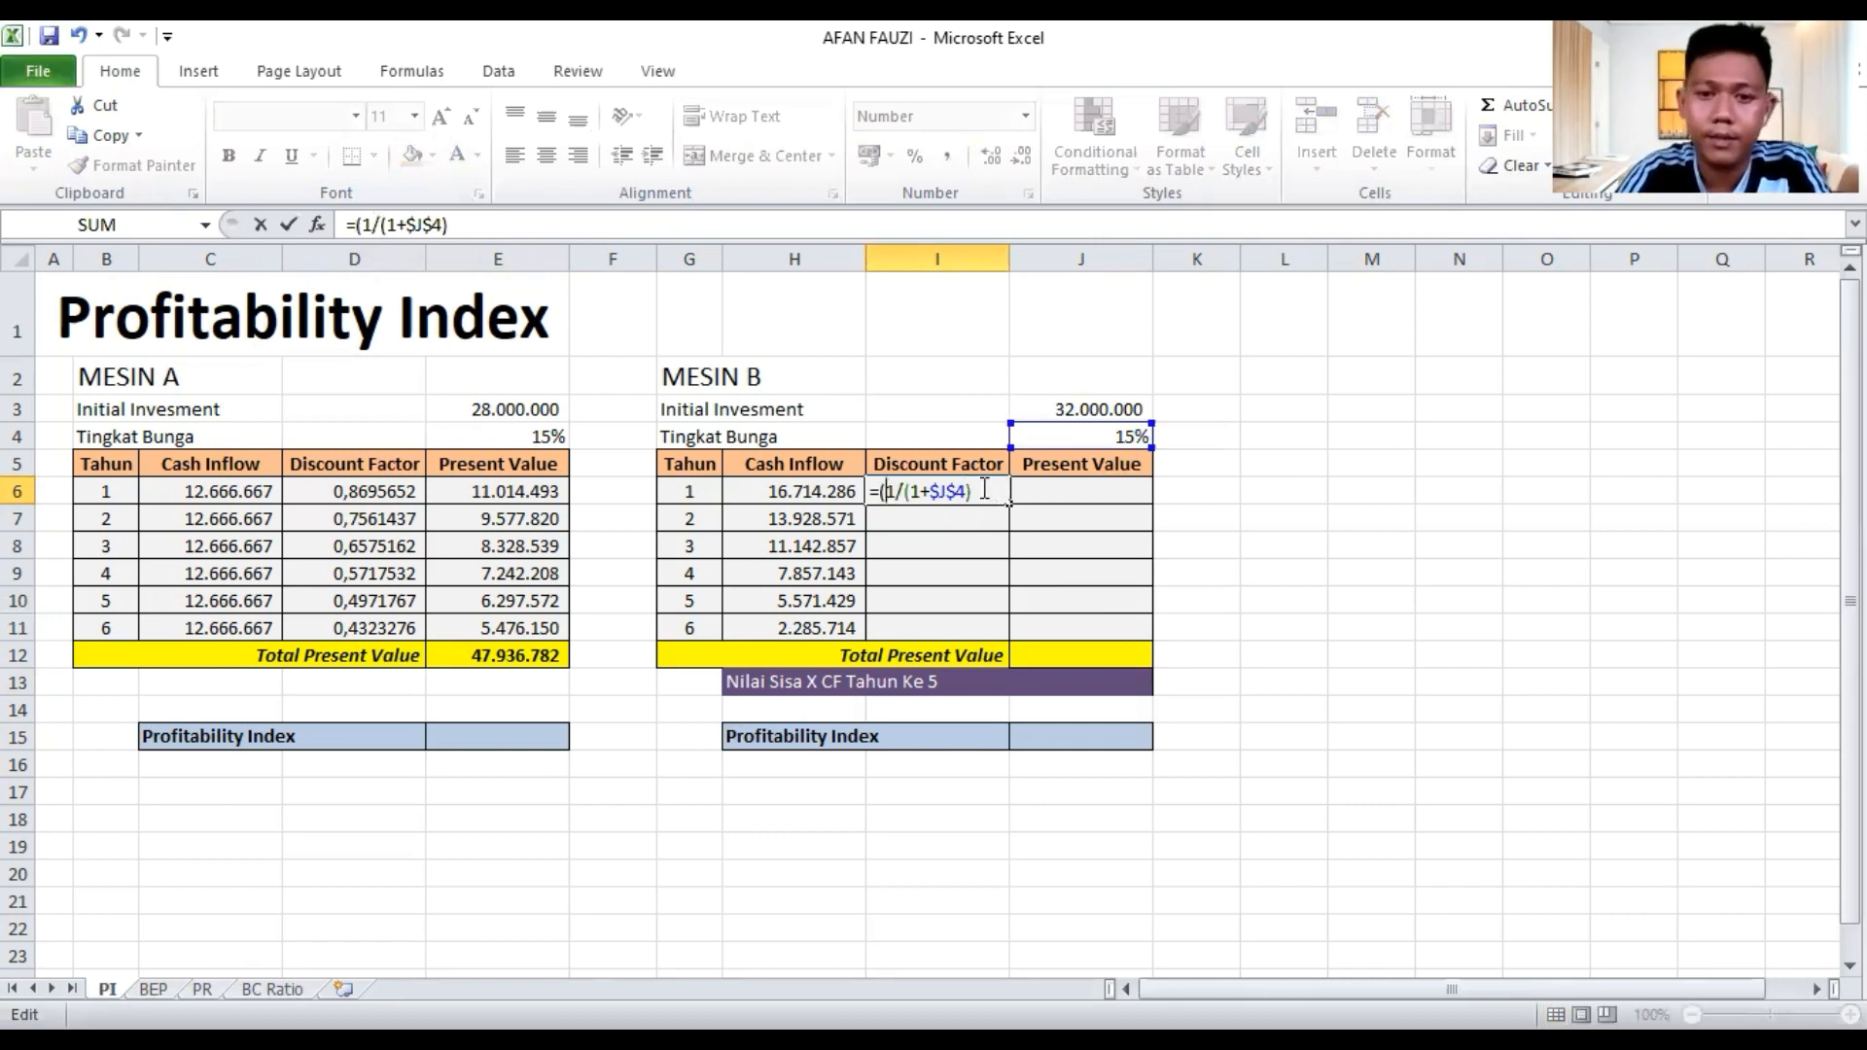
pyautogui.click(984, 490)
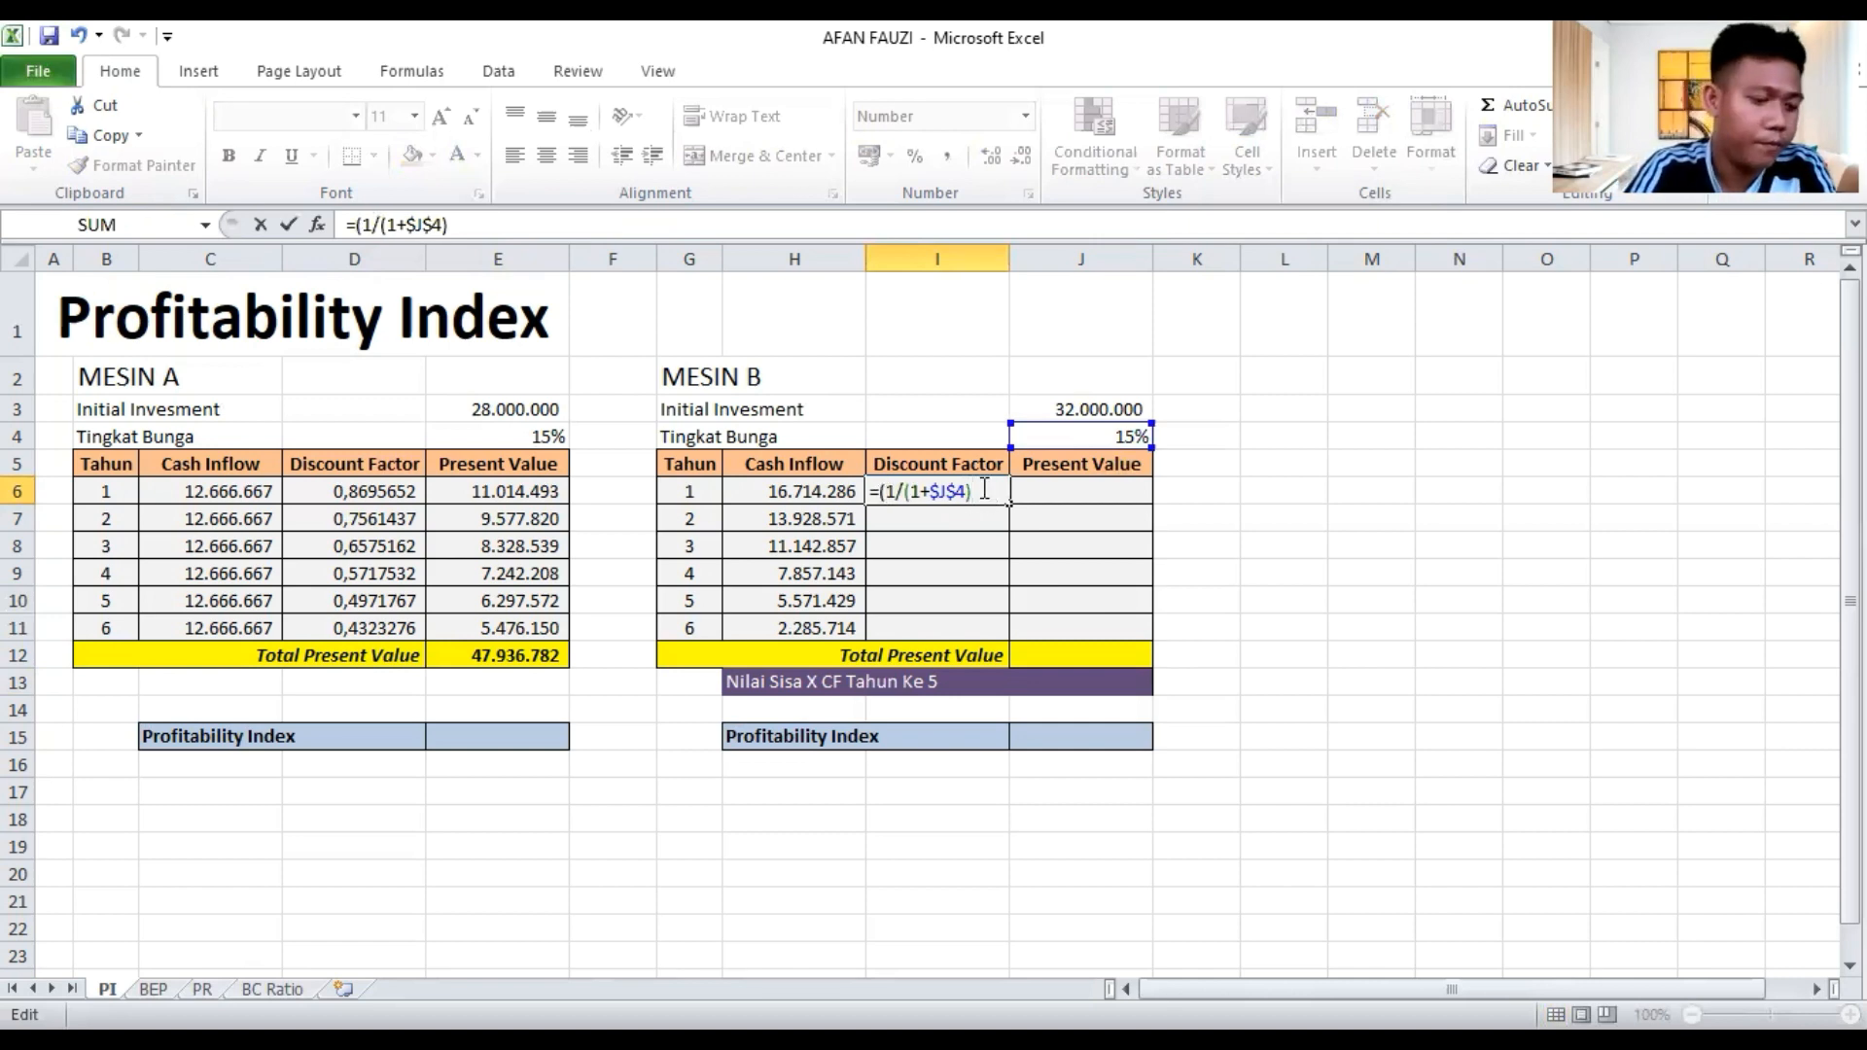
pyautogui.write('^')
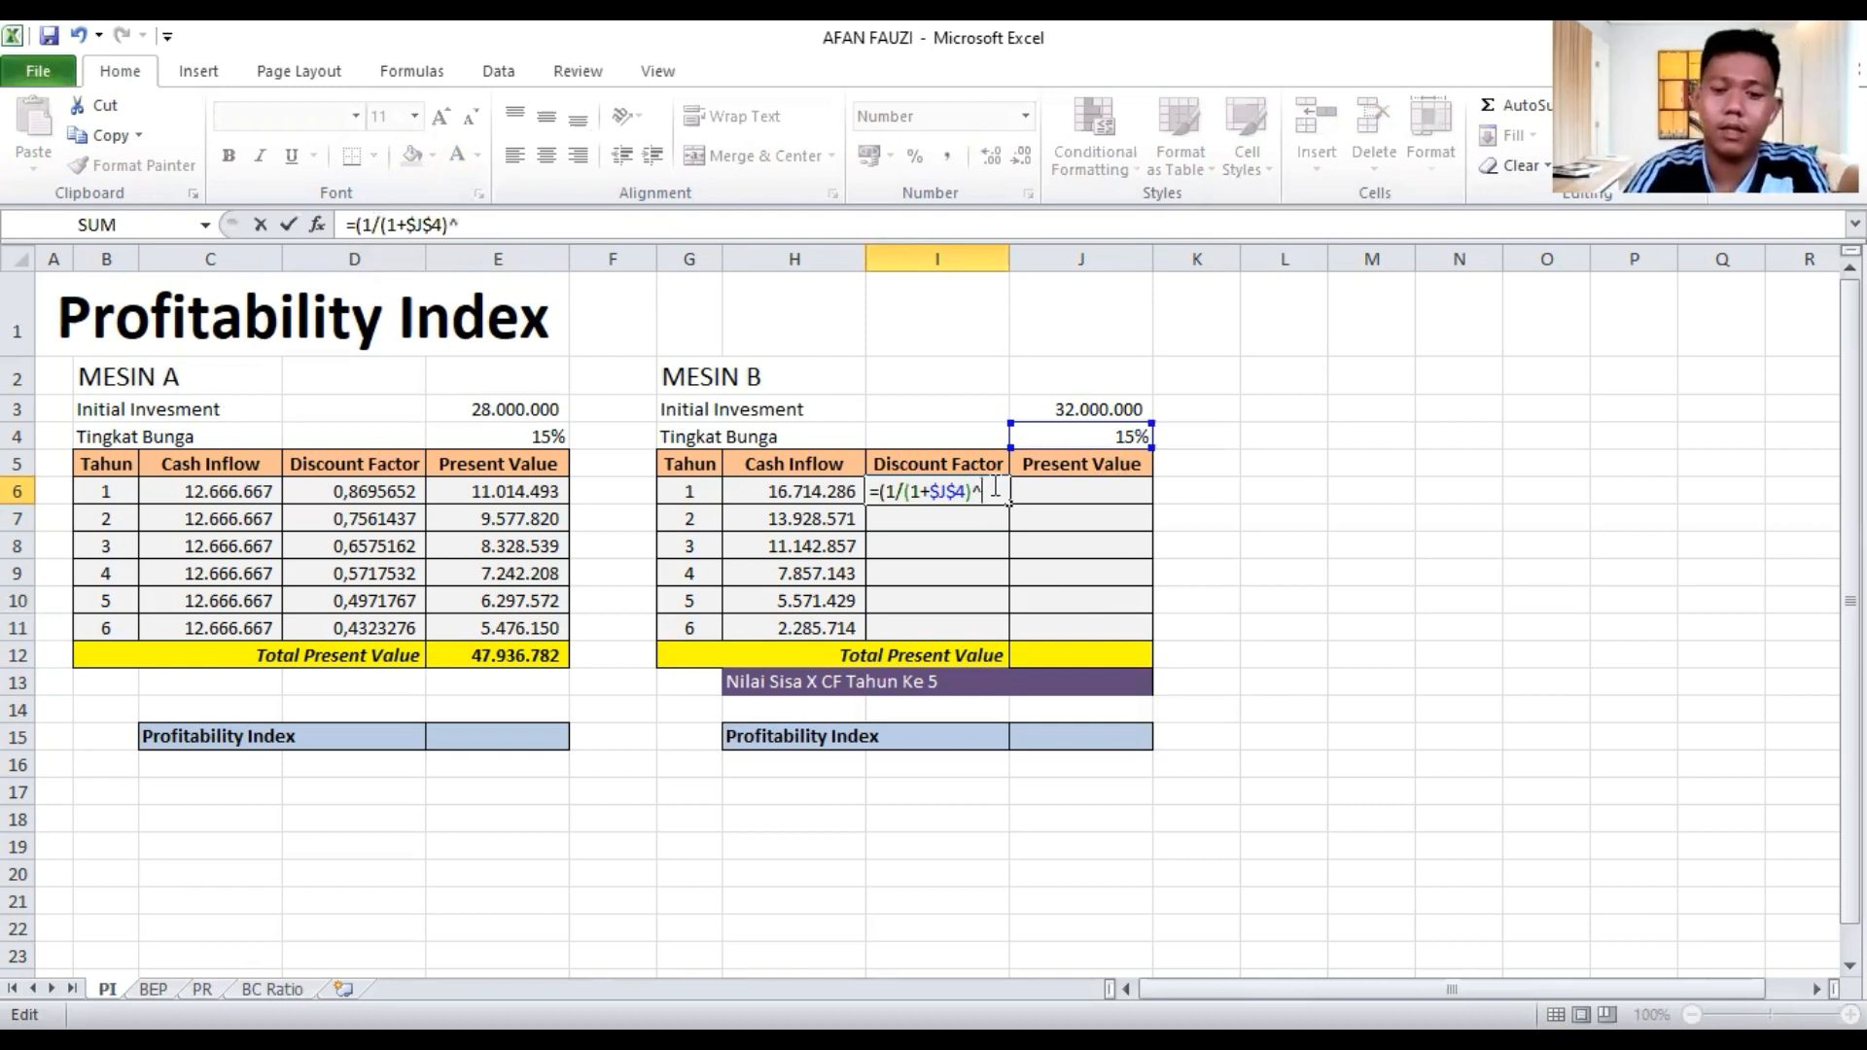
pyautogui.click(700, 499)
pyautogui.write(')')
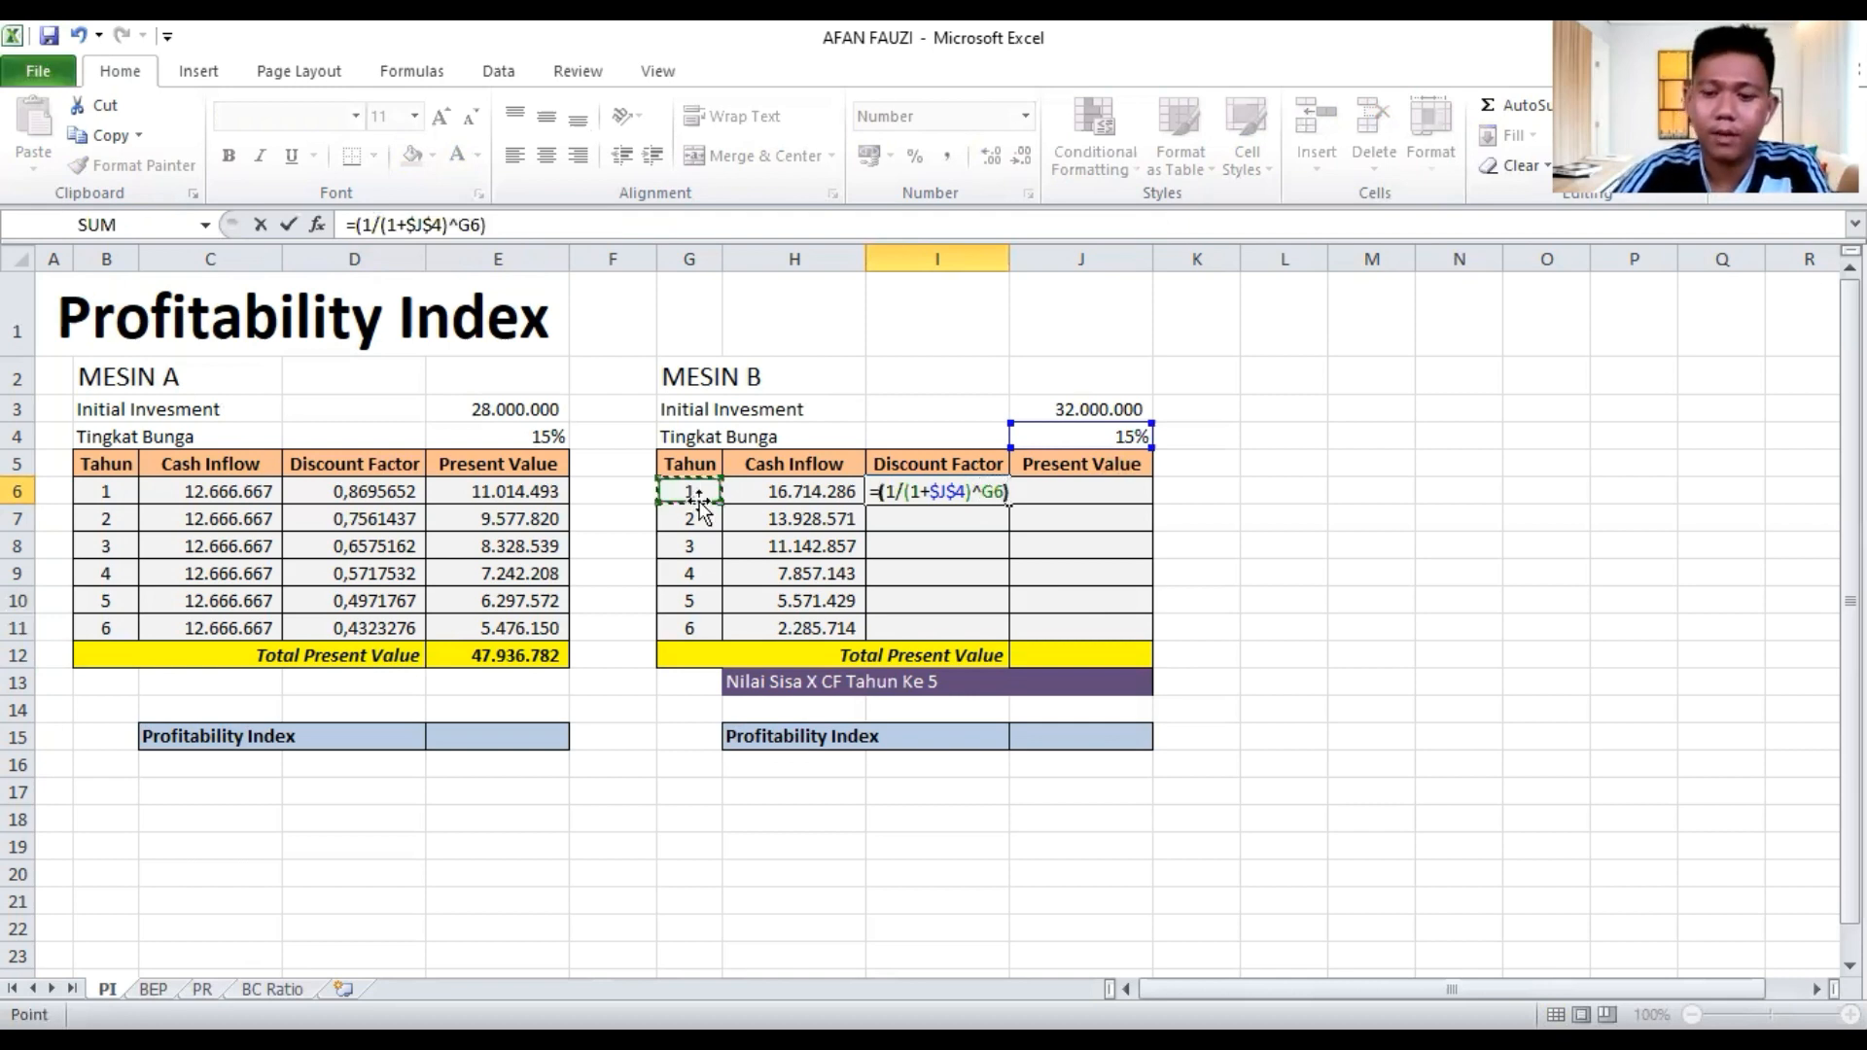
pyautogui.press('Return')
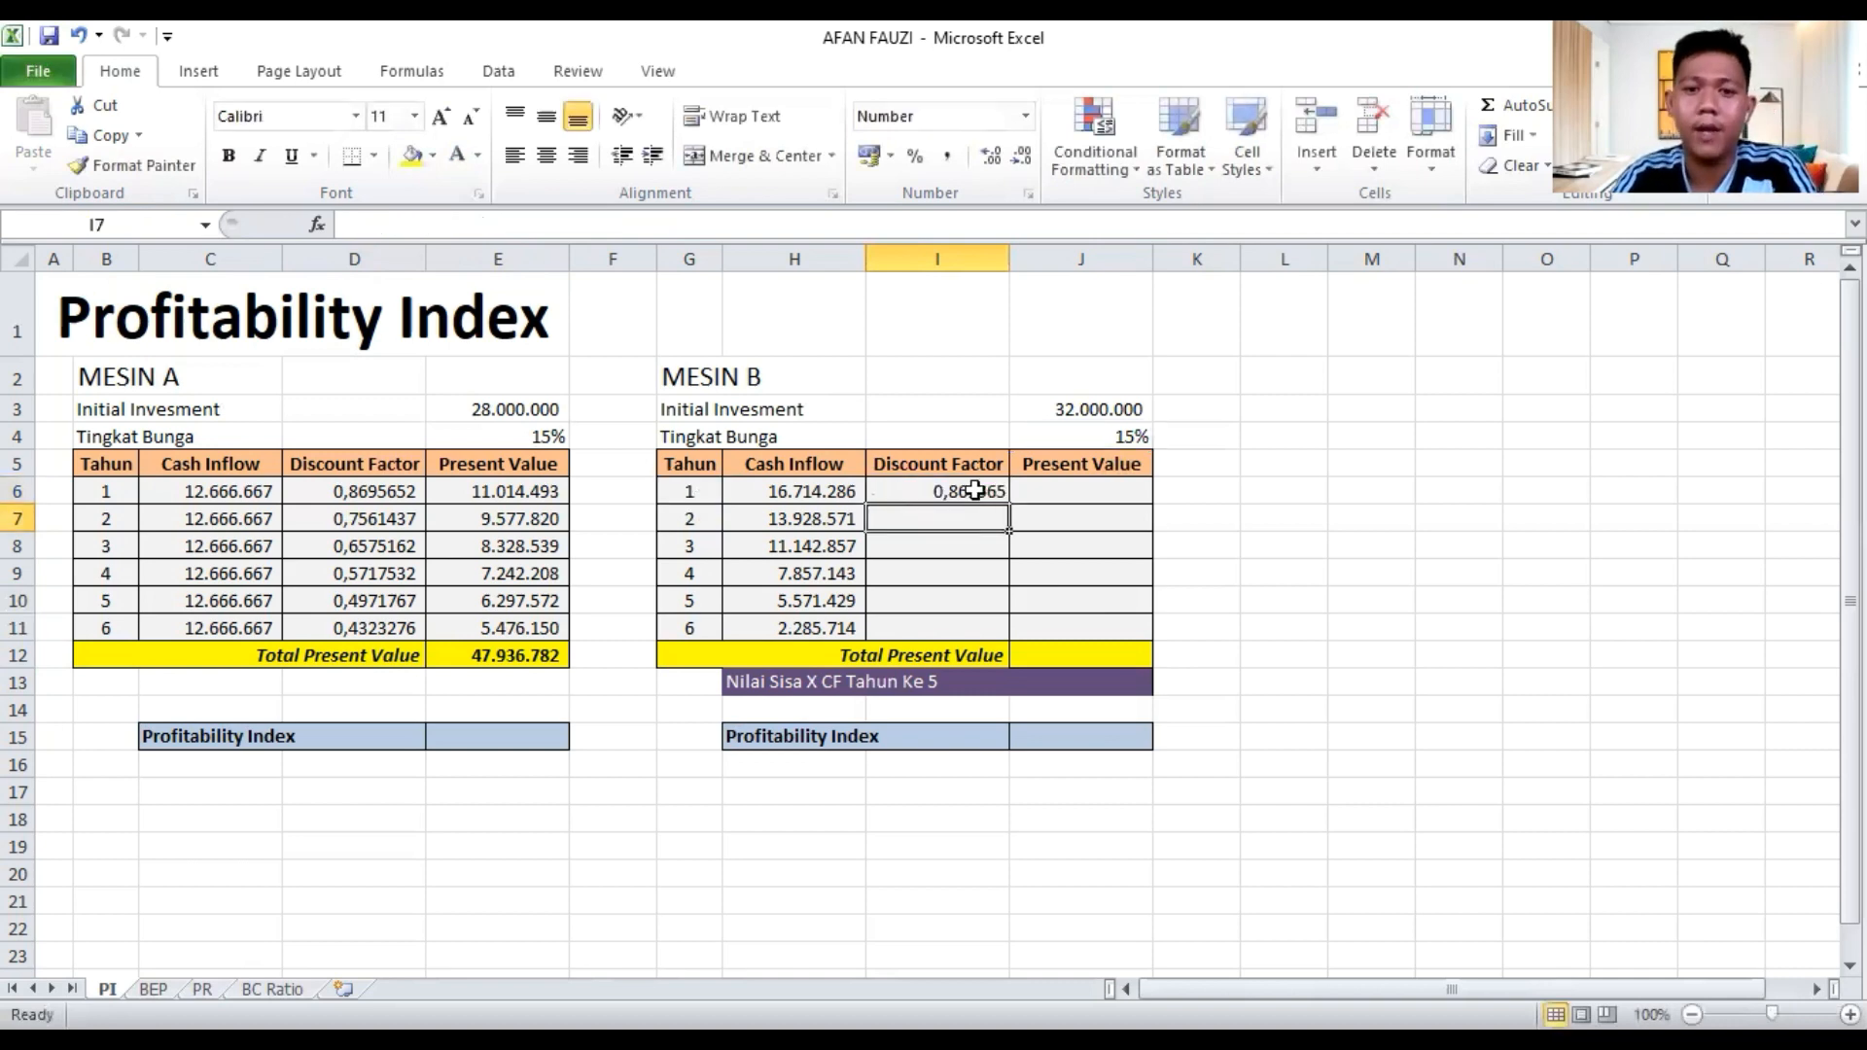
pyautogui.click(972, 491)
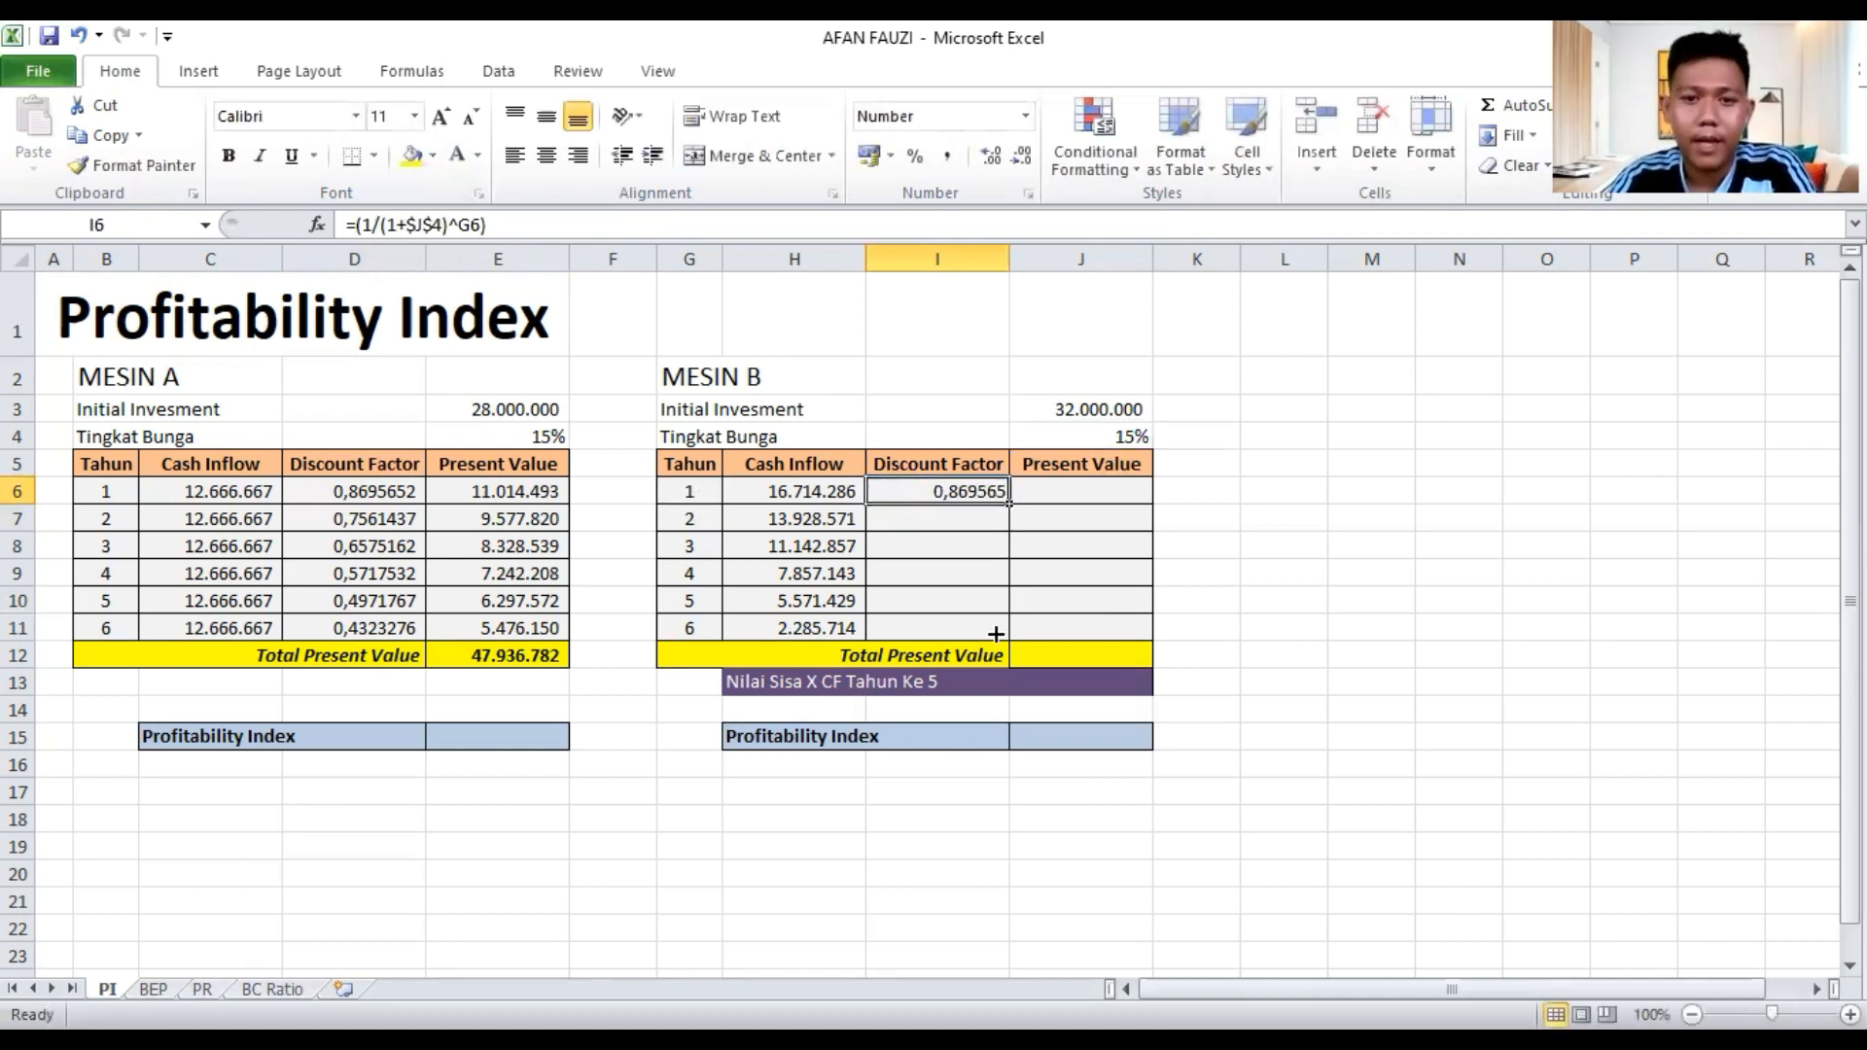
pyautogui.moveTo(995, 634); pyautogui.dragTo(999, 634)
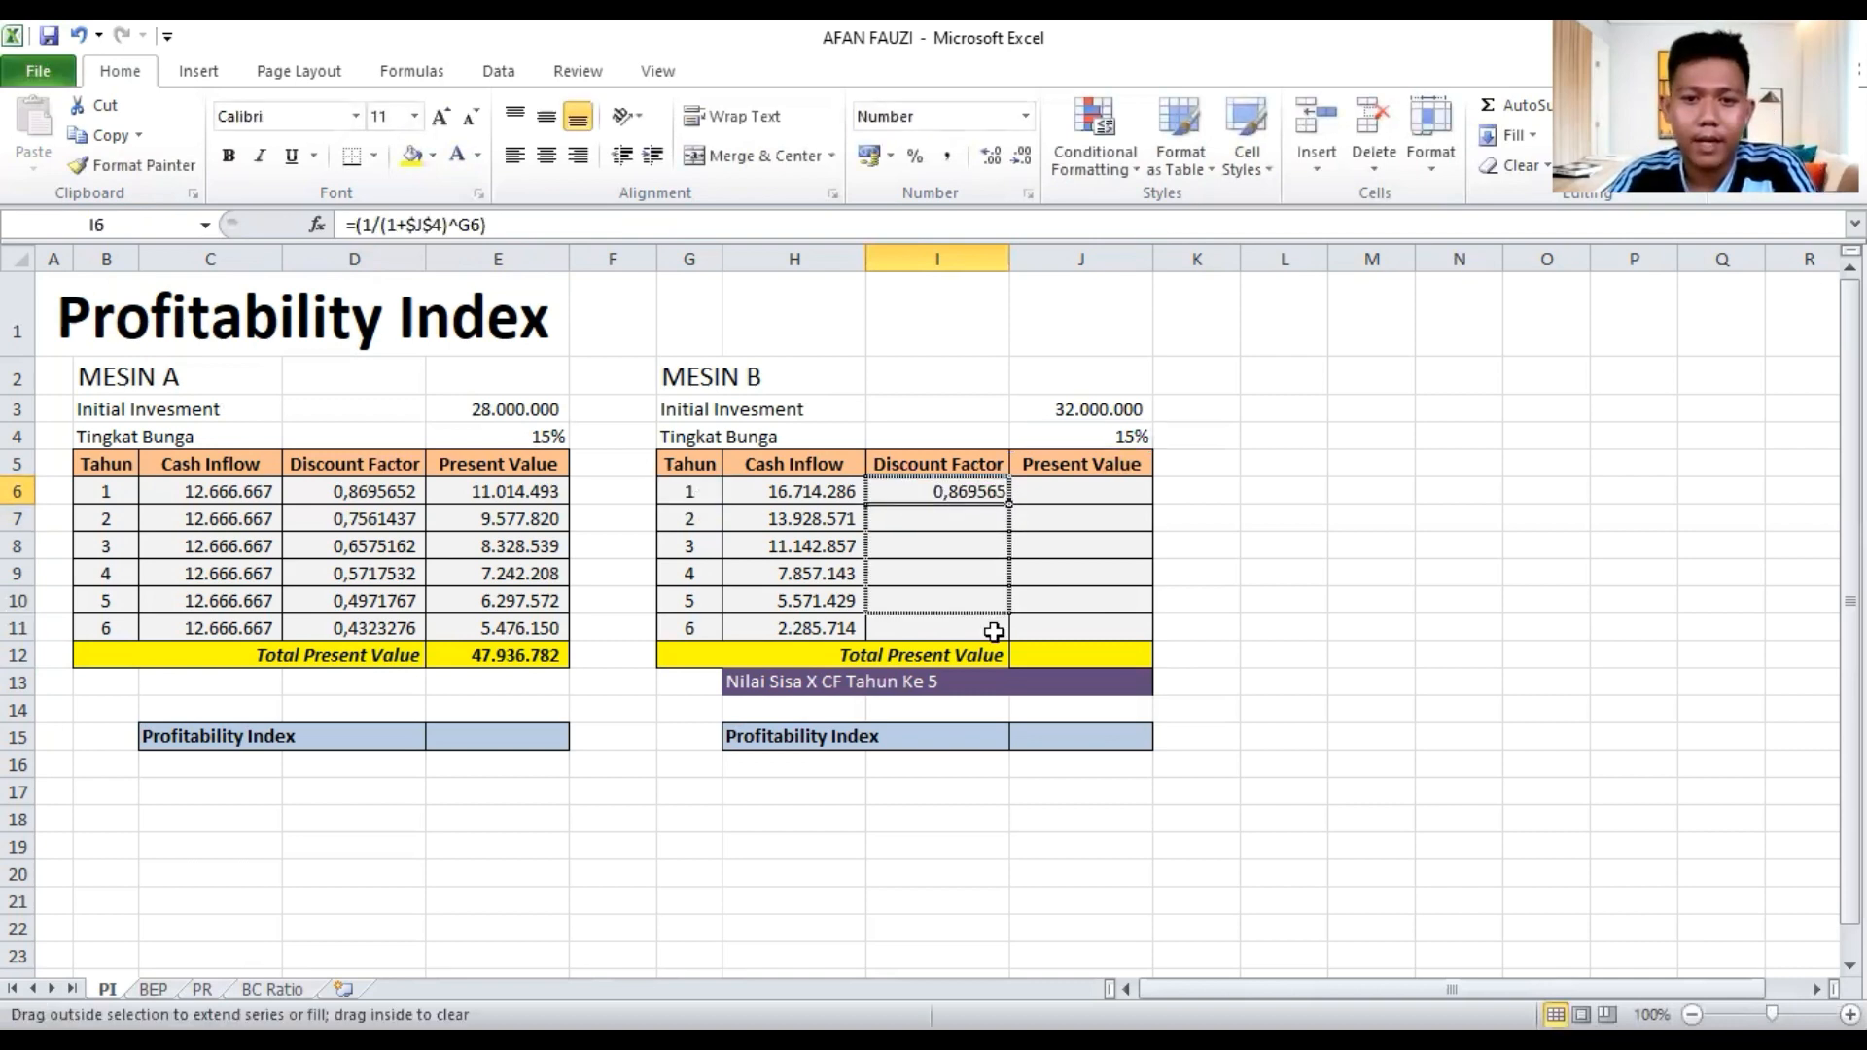
# Calculate Mesin B's present values by entering =H6*I6 in J6 and filling the formula down to J11
pyautogui.click(1073, 484)
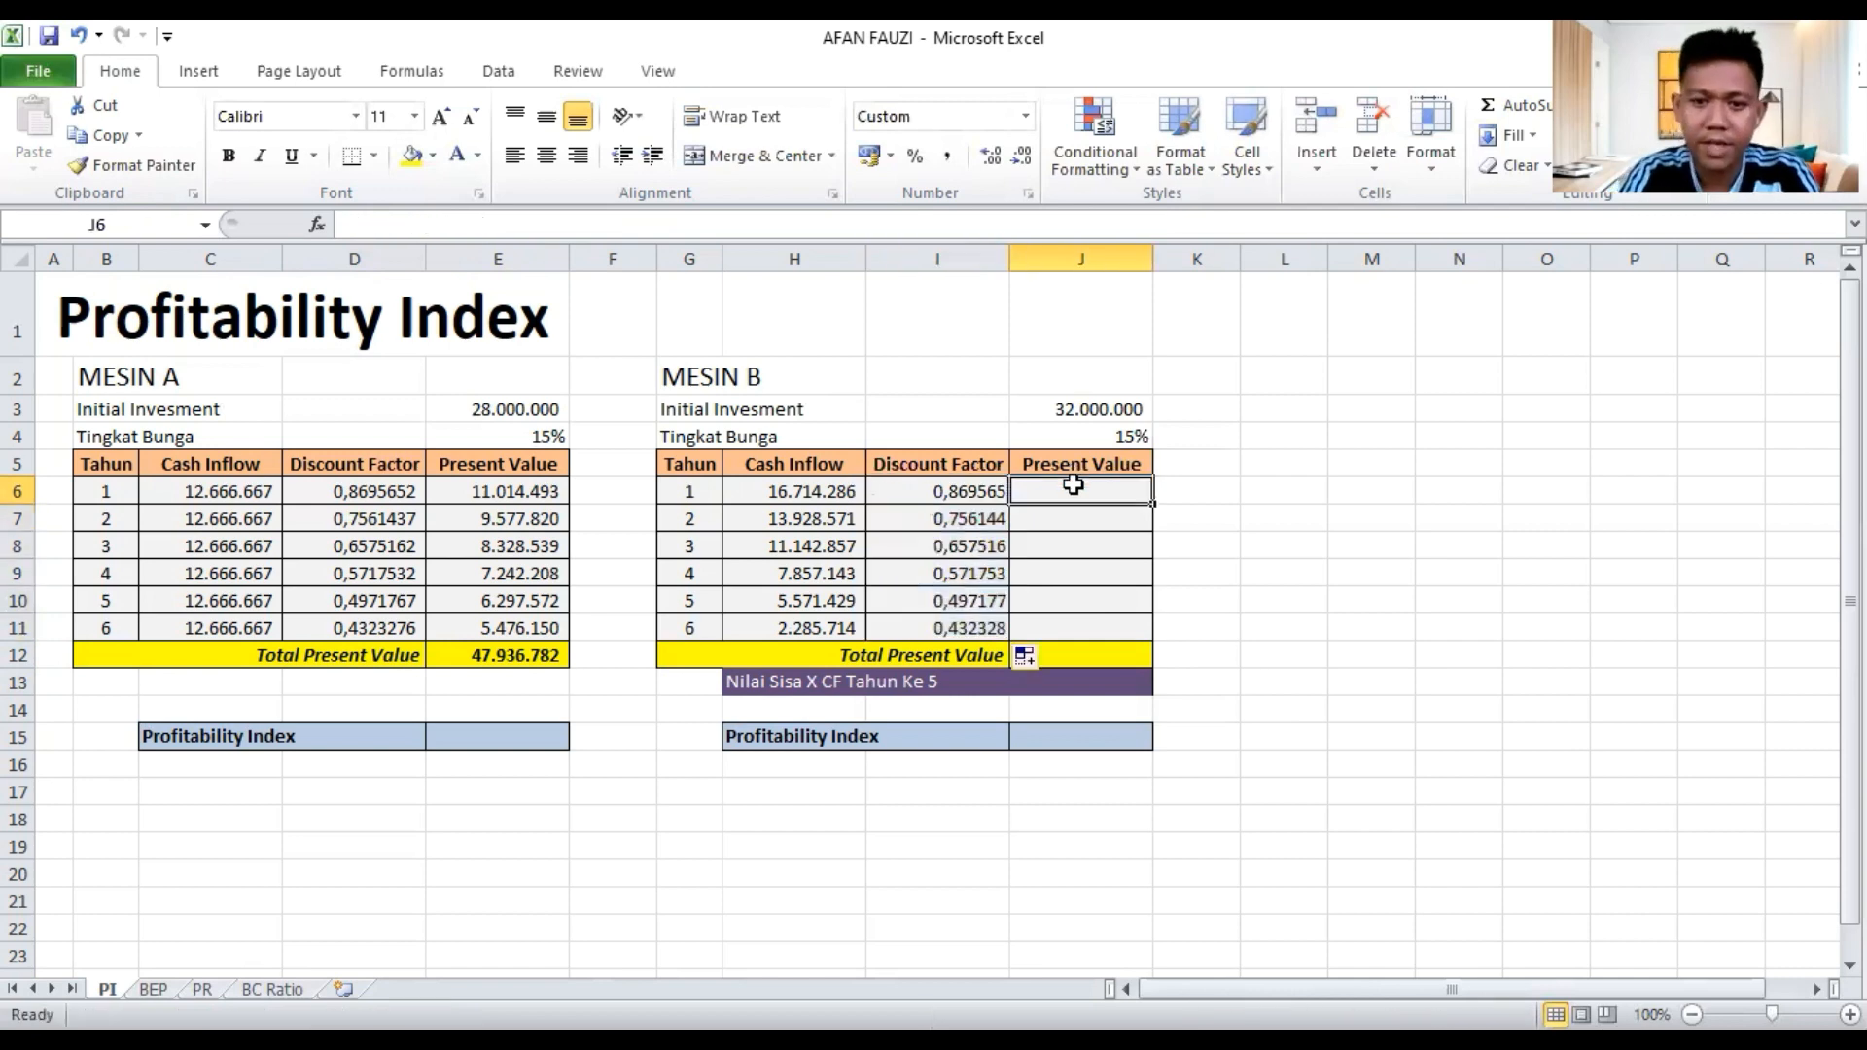
pyautogui.write('=')
pyautogui.click(751, 491)
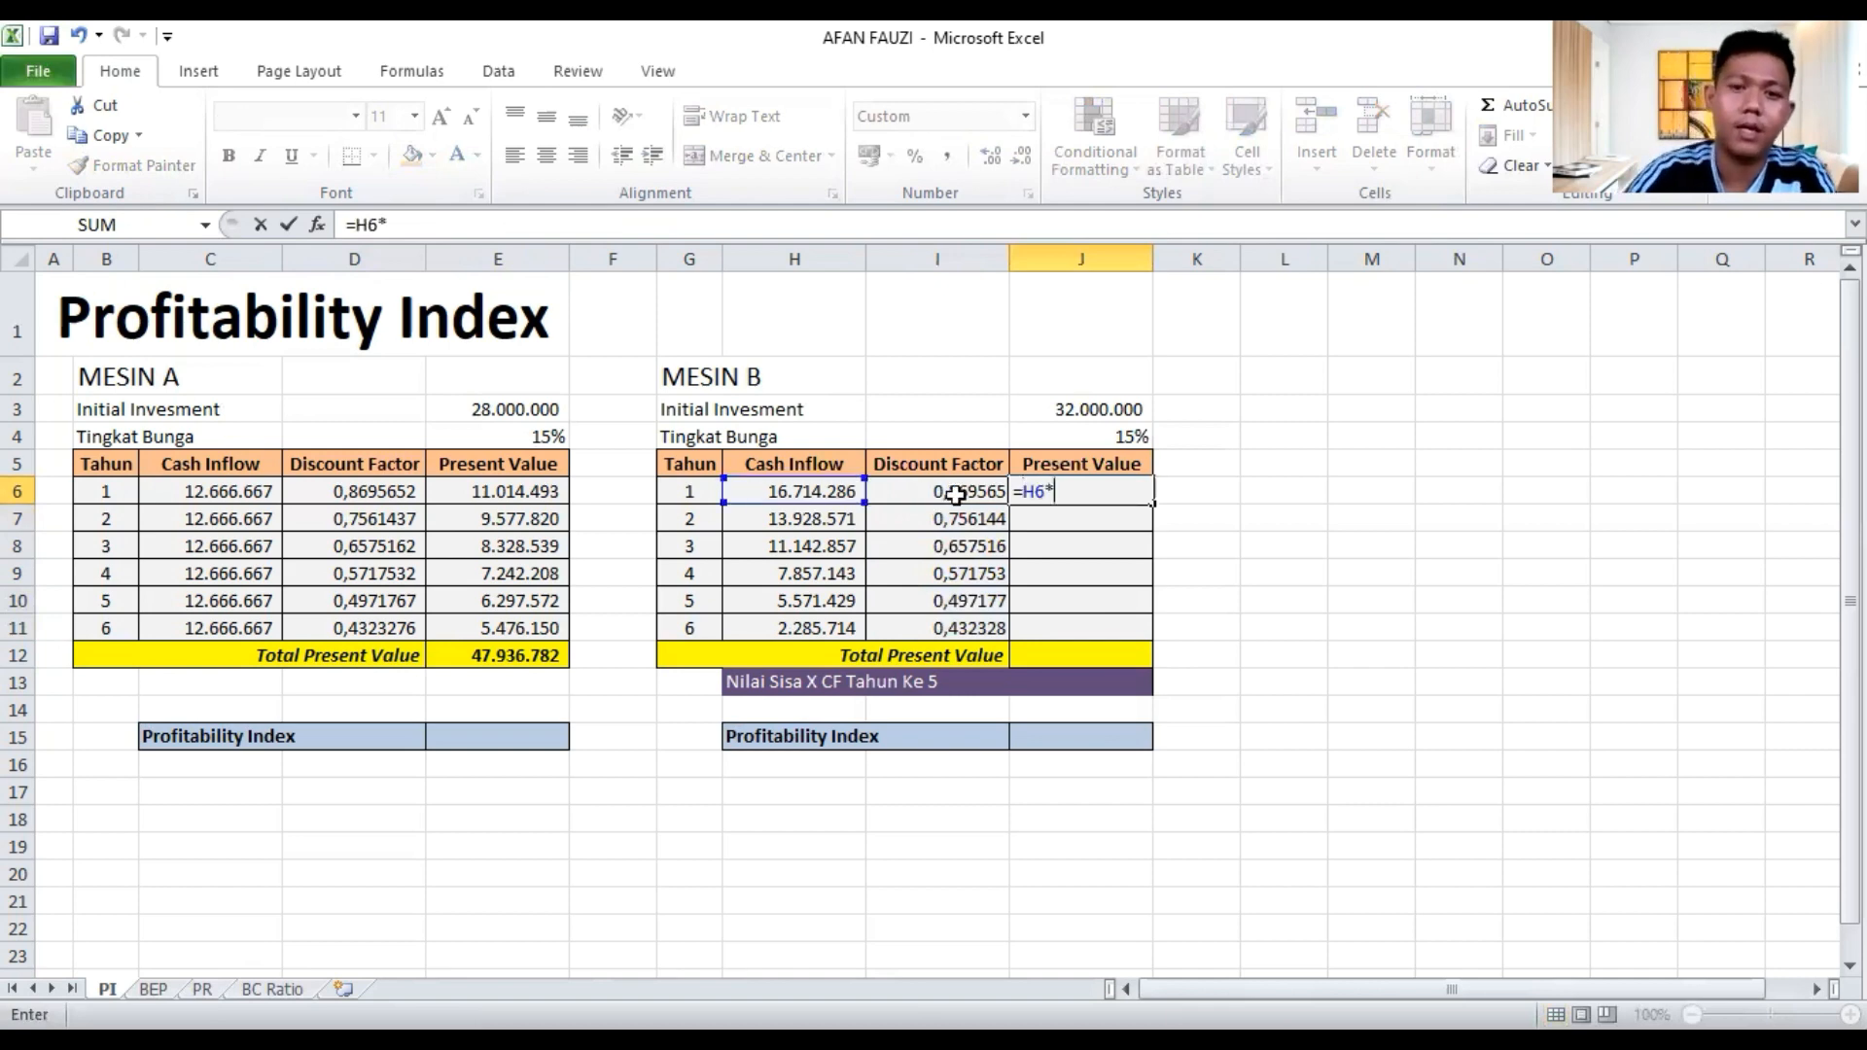
pyautogui.write('I6')
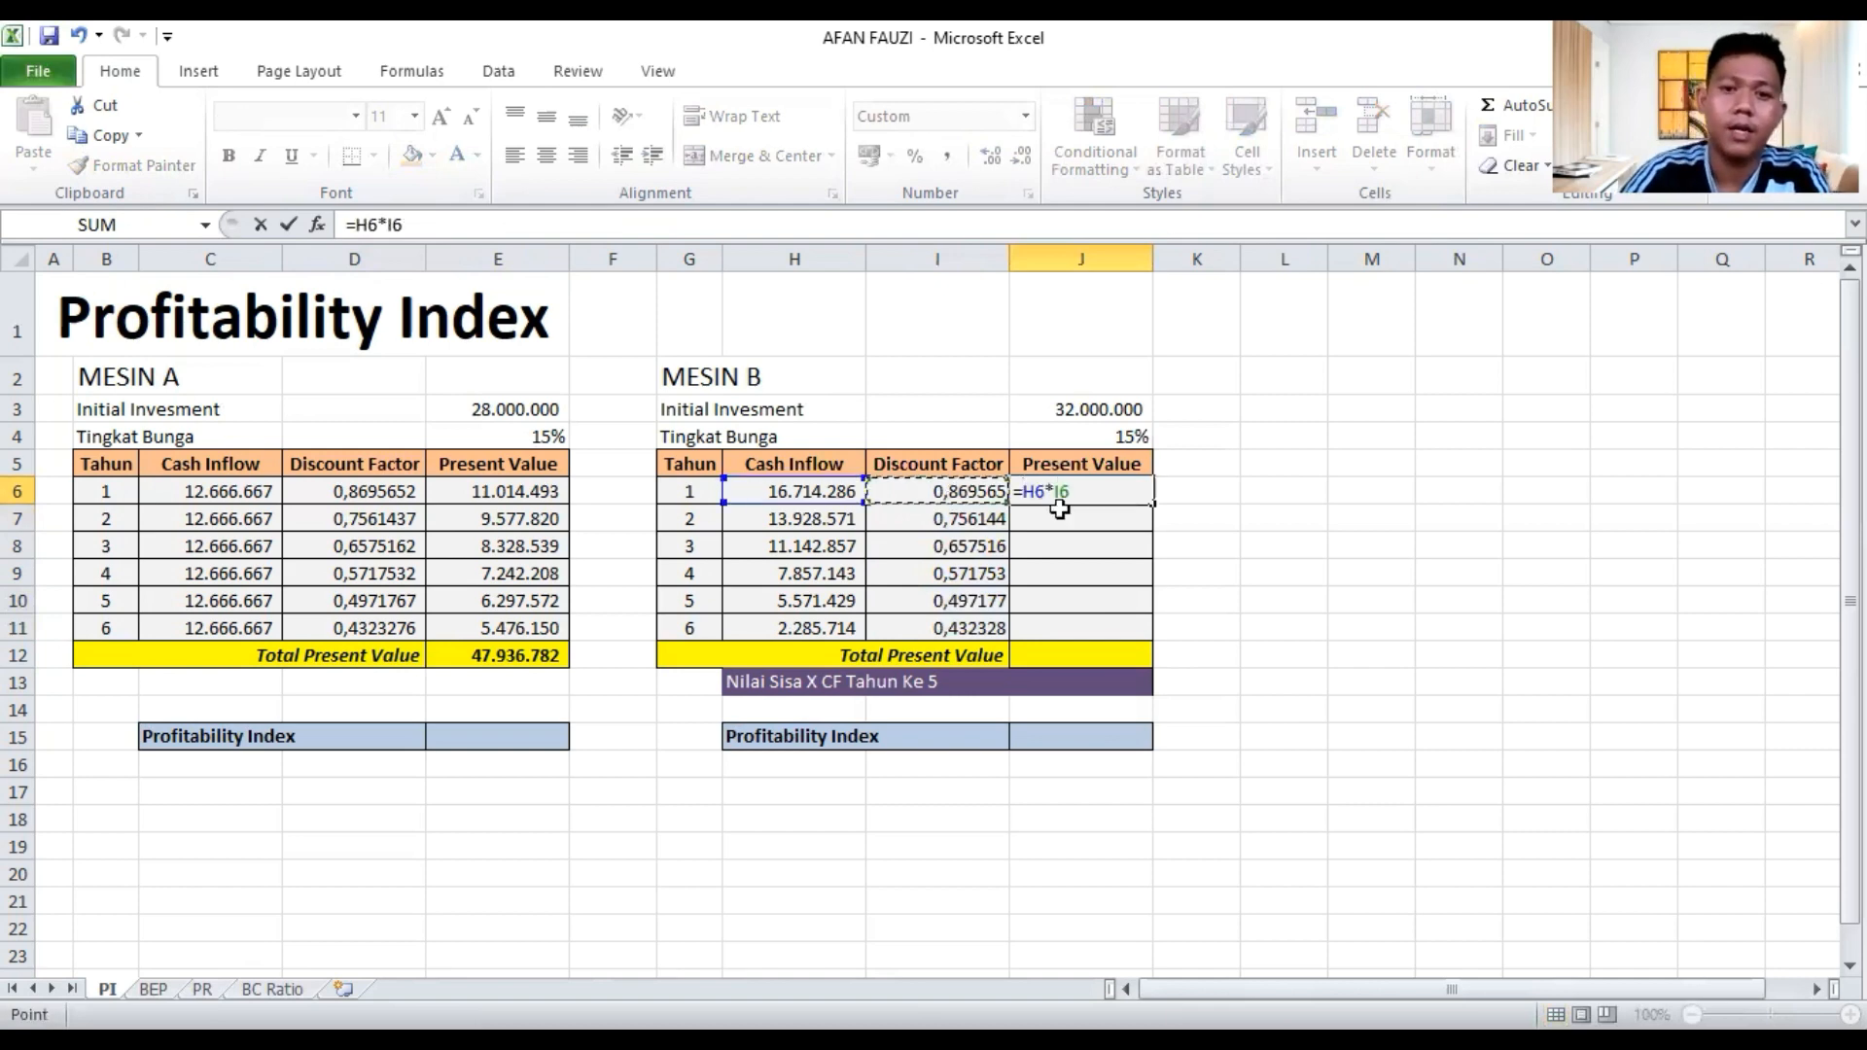
pyautogui.press('Return')
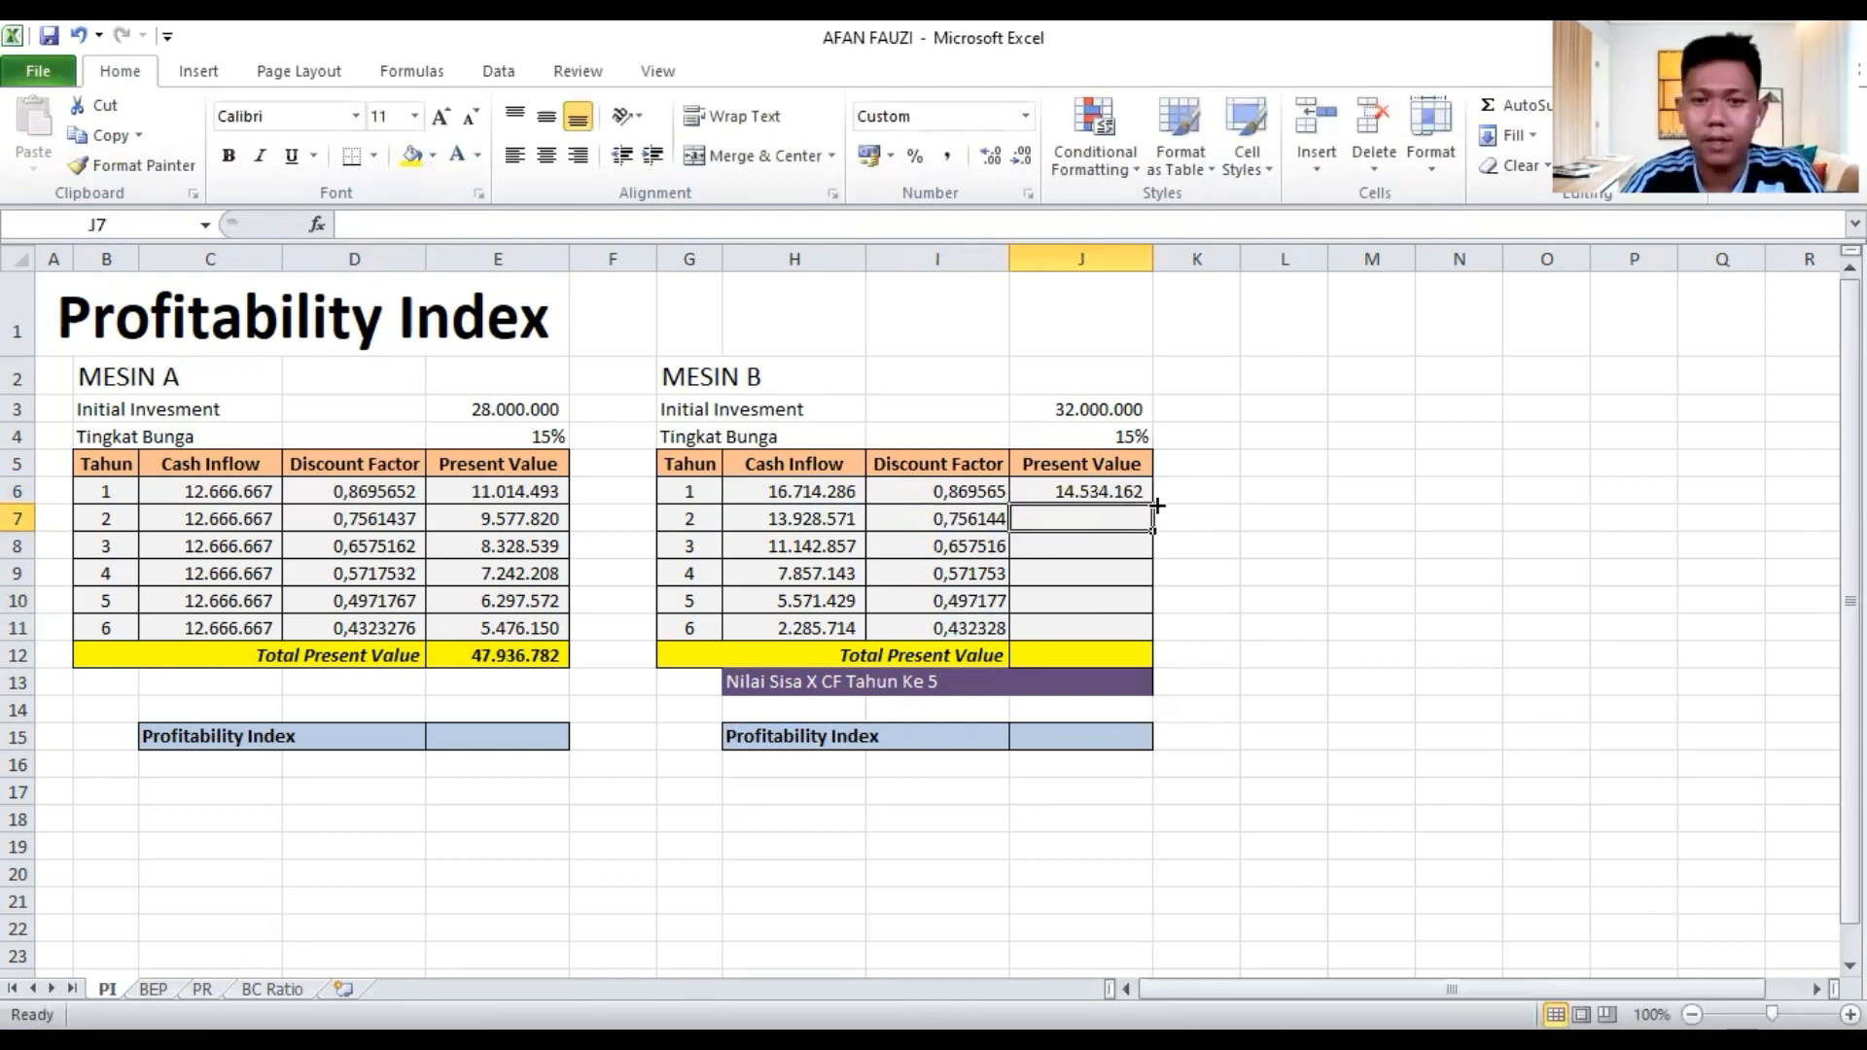
pyautogui.click(1148, 502)
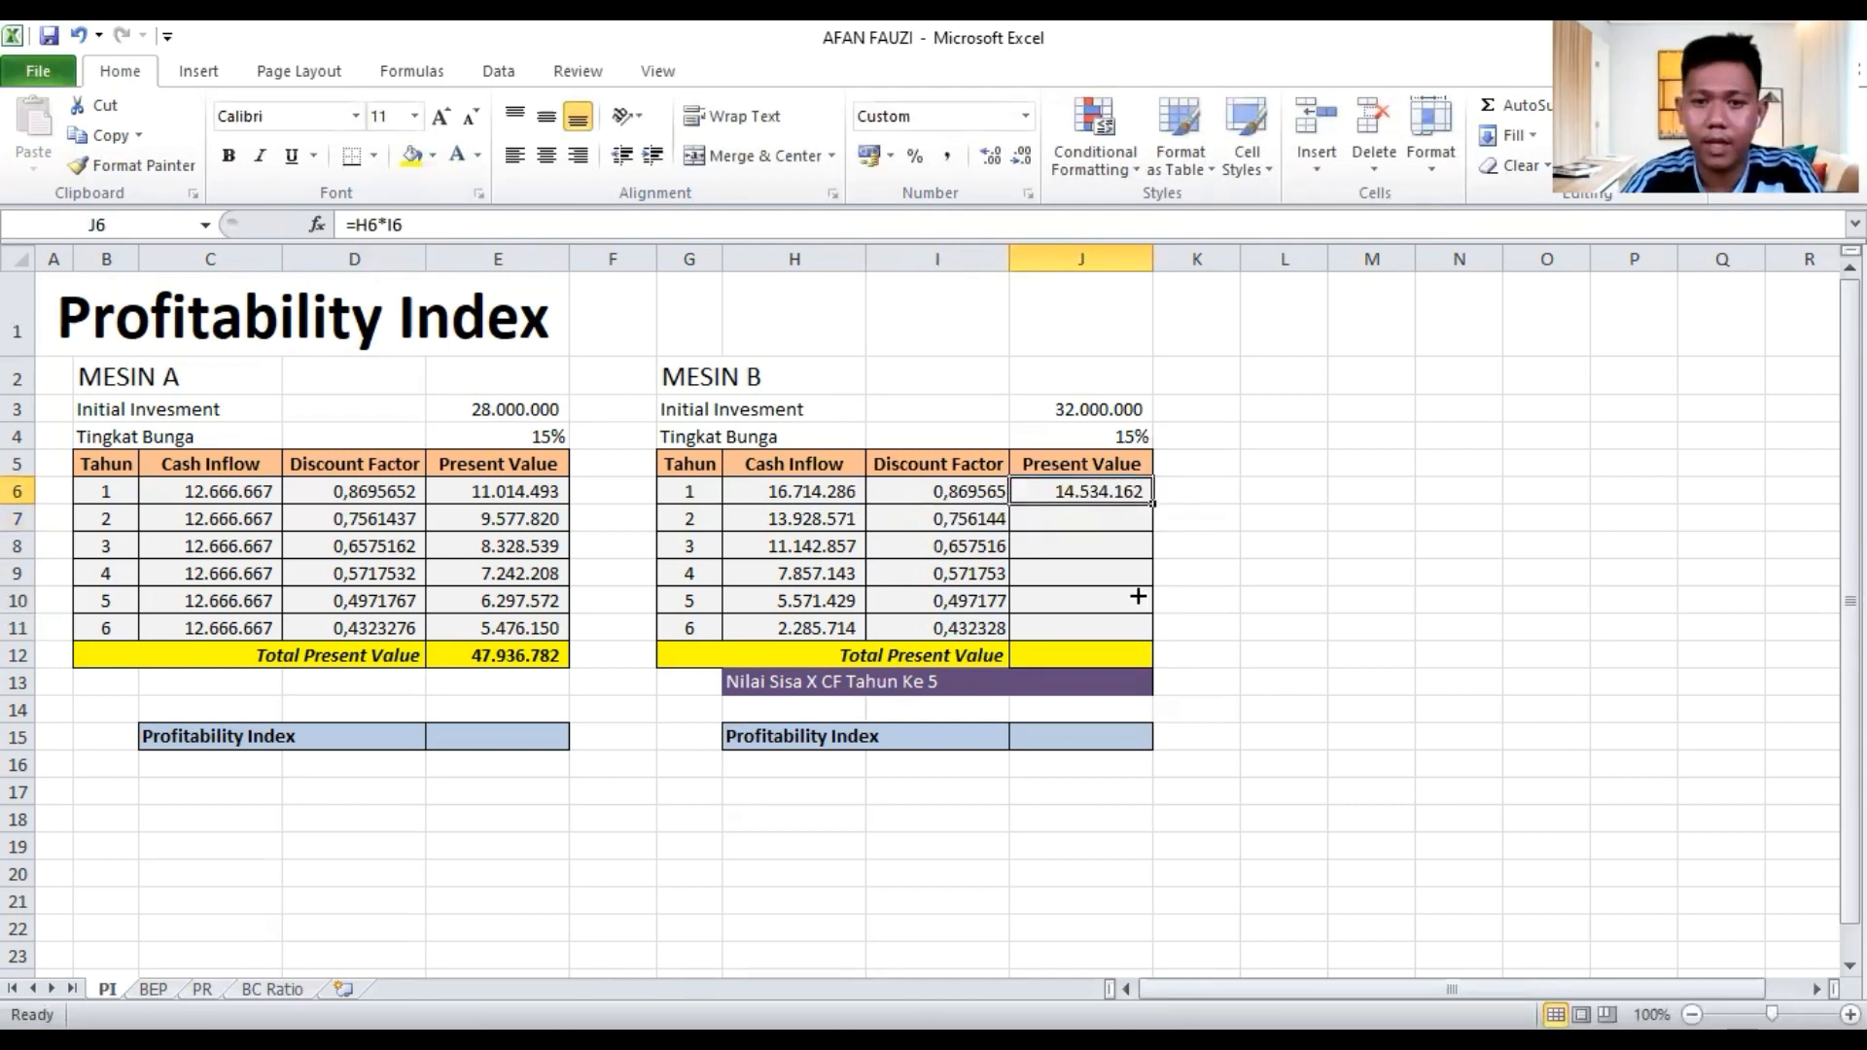
pyautogui.moveTo(1138, 597); pyautogui.dragTo(1144, 627)
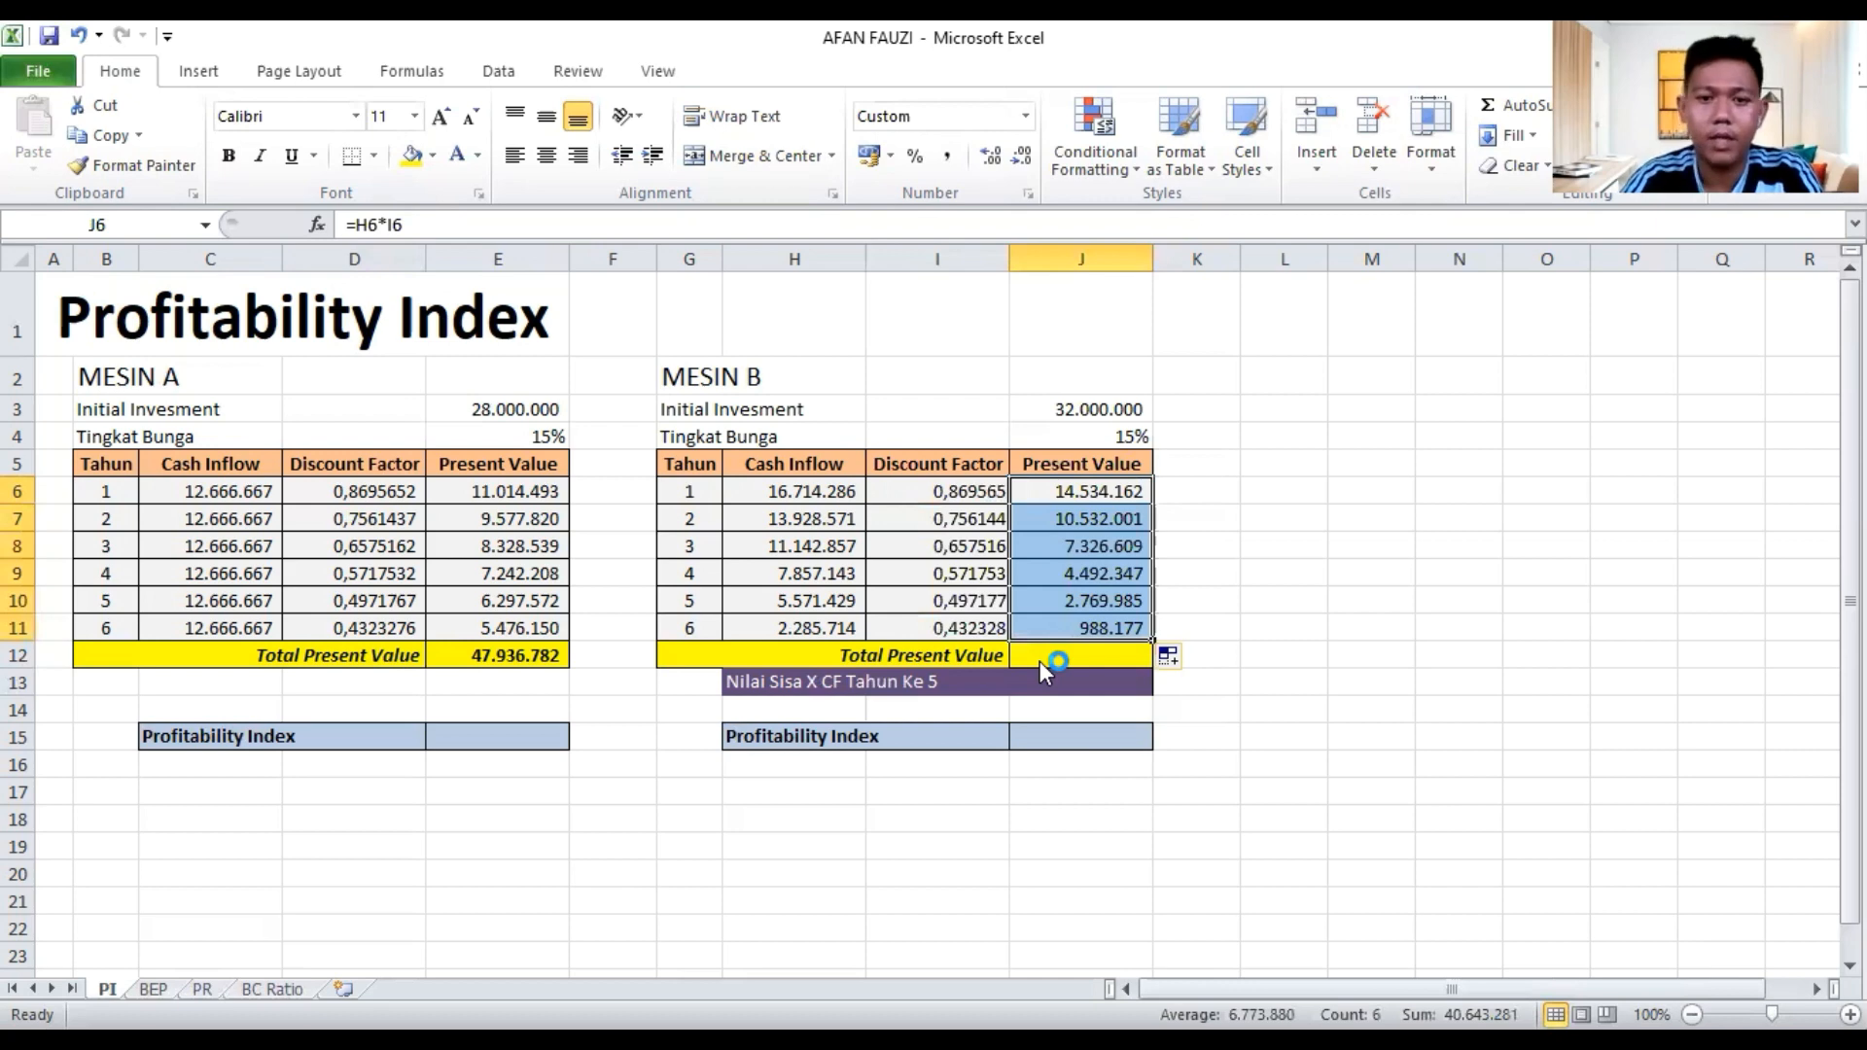
# Total Mesin B's present values in J12 with a SUM of J6:J11
pyautogui.click(1040, 661)
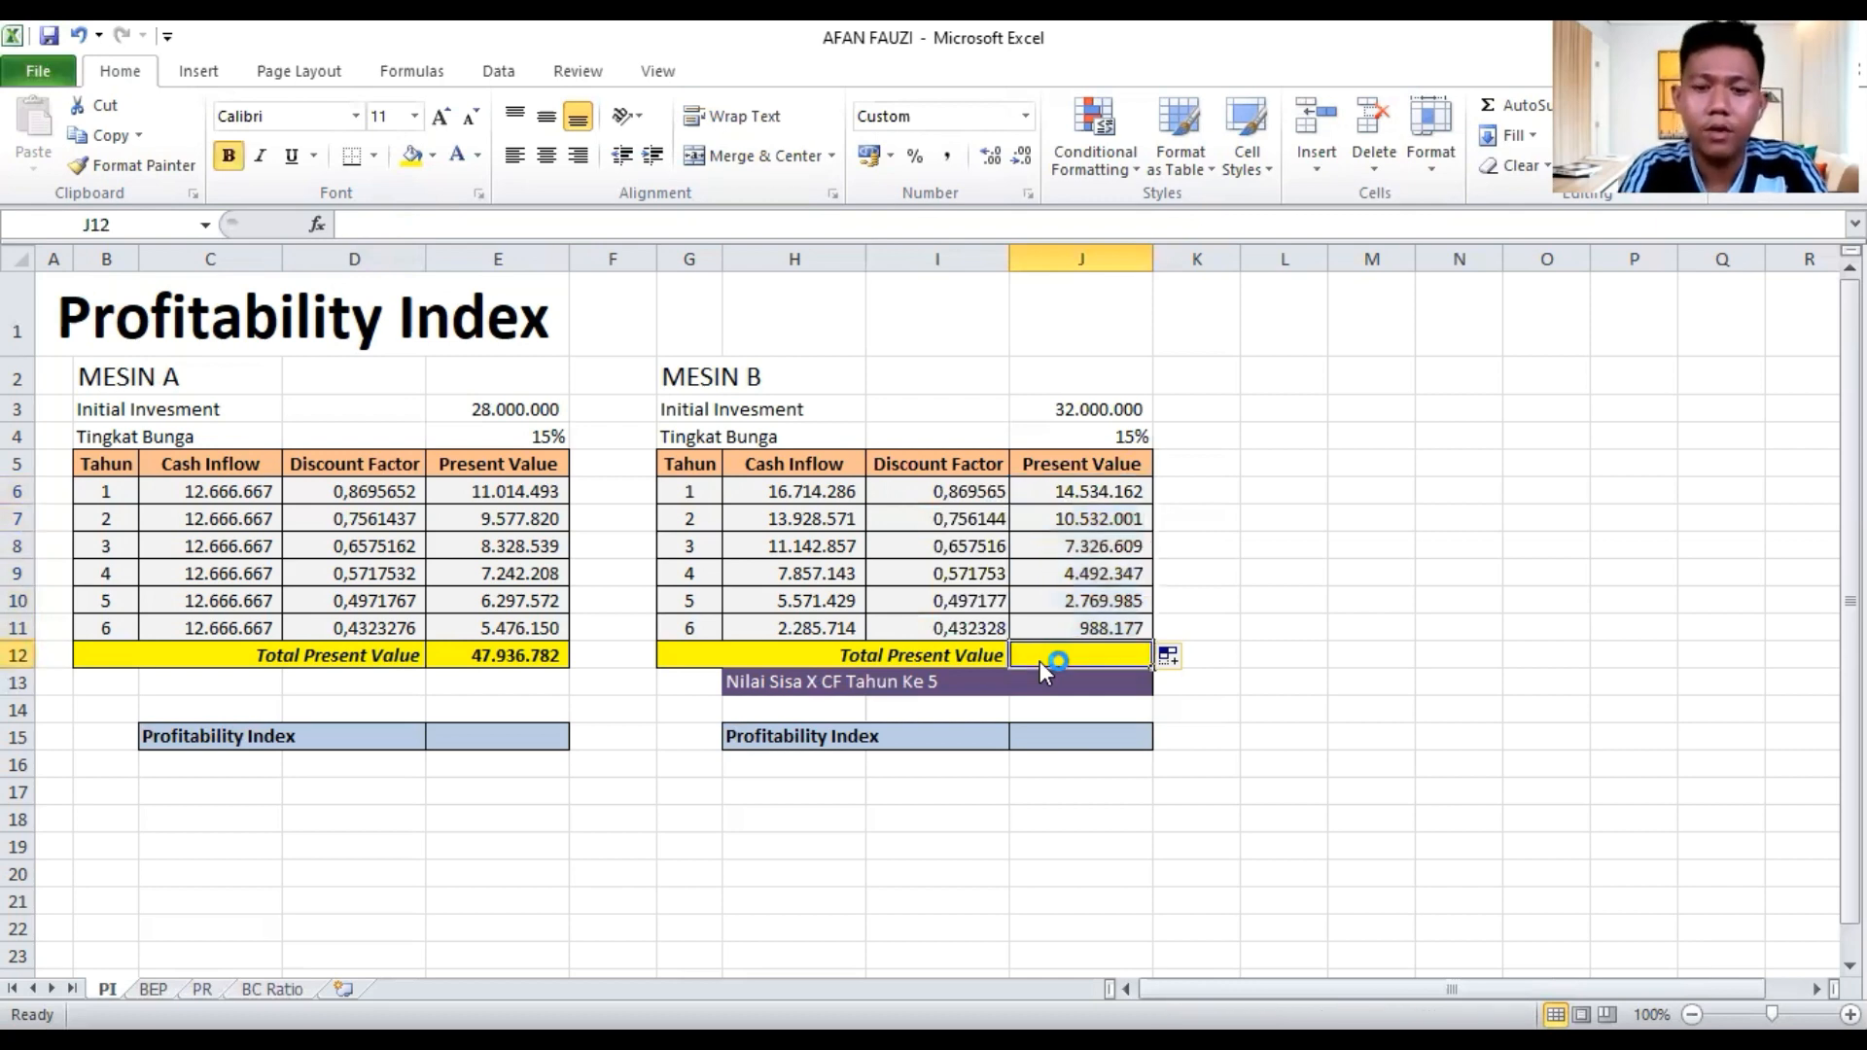
pyautogui.write('=')
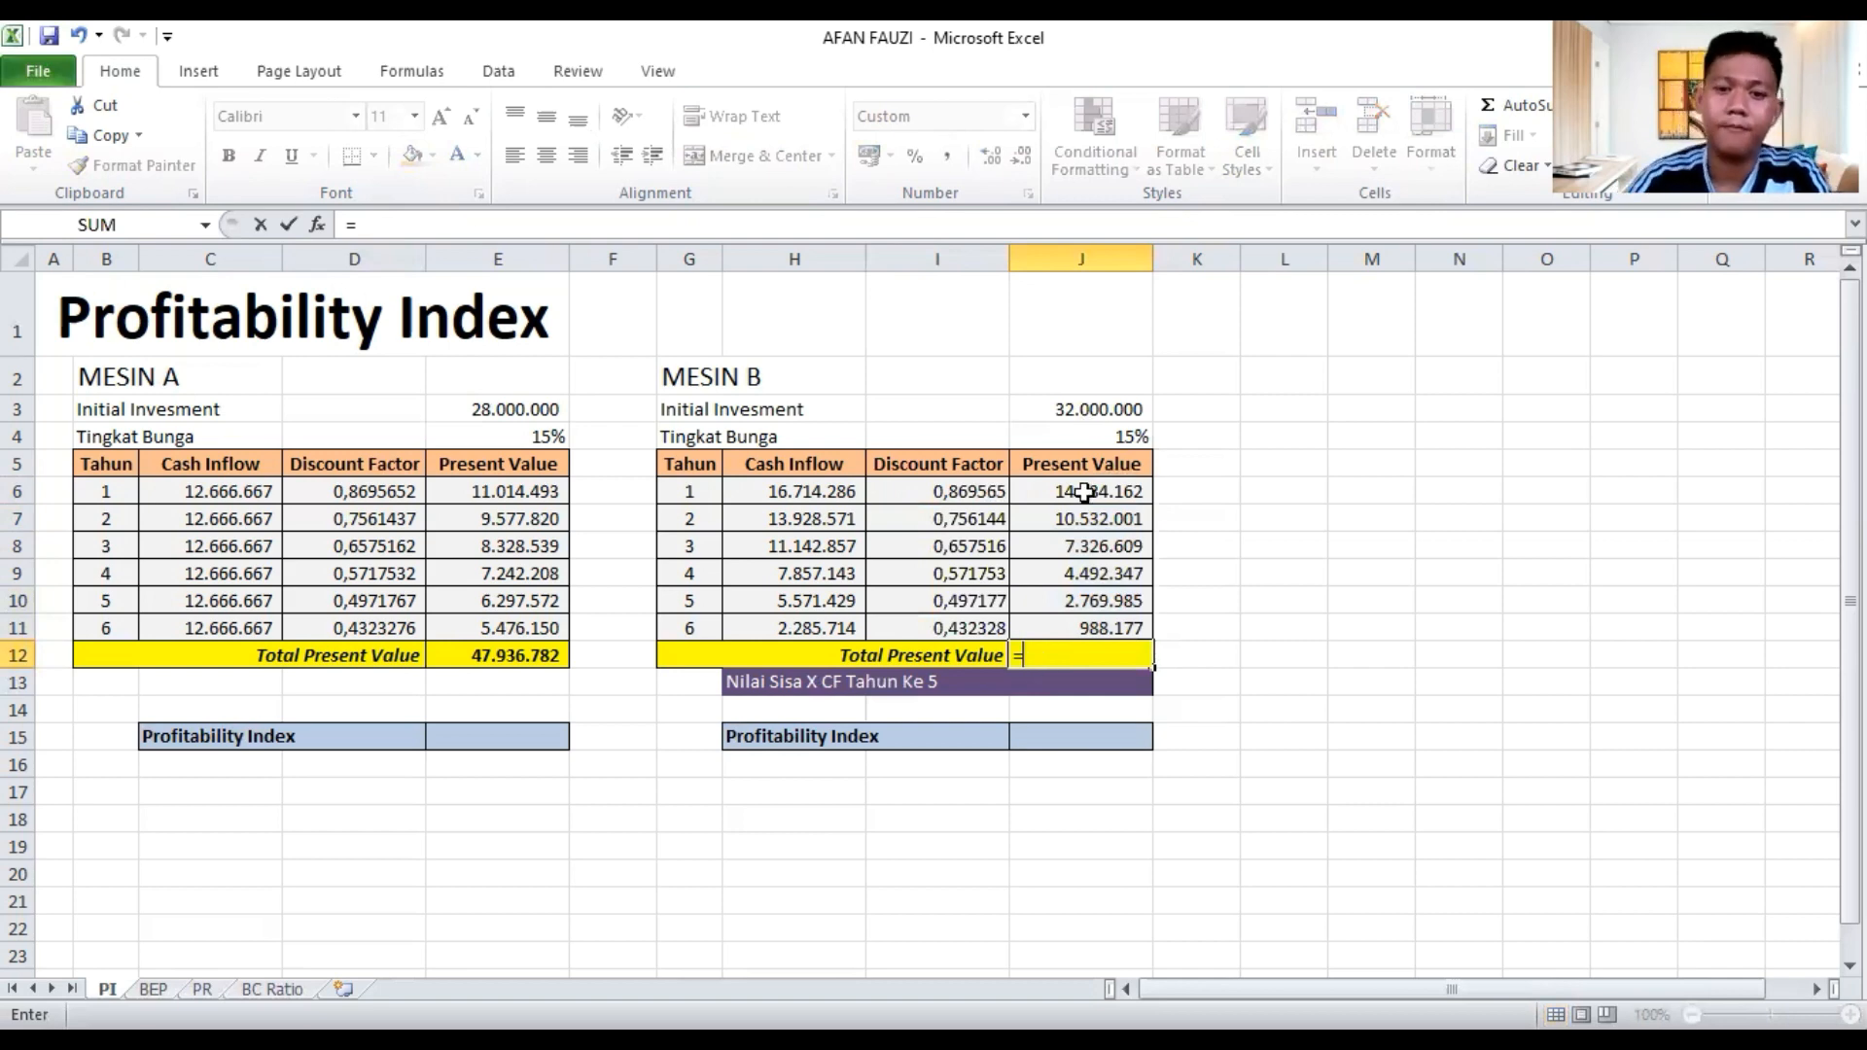
pyautogui.write('sum(')
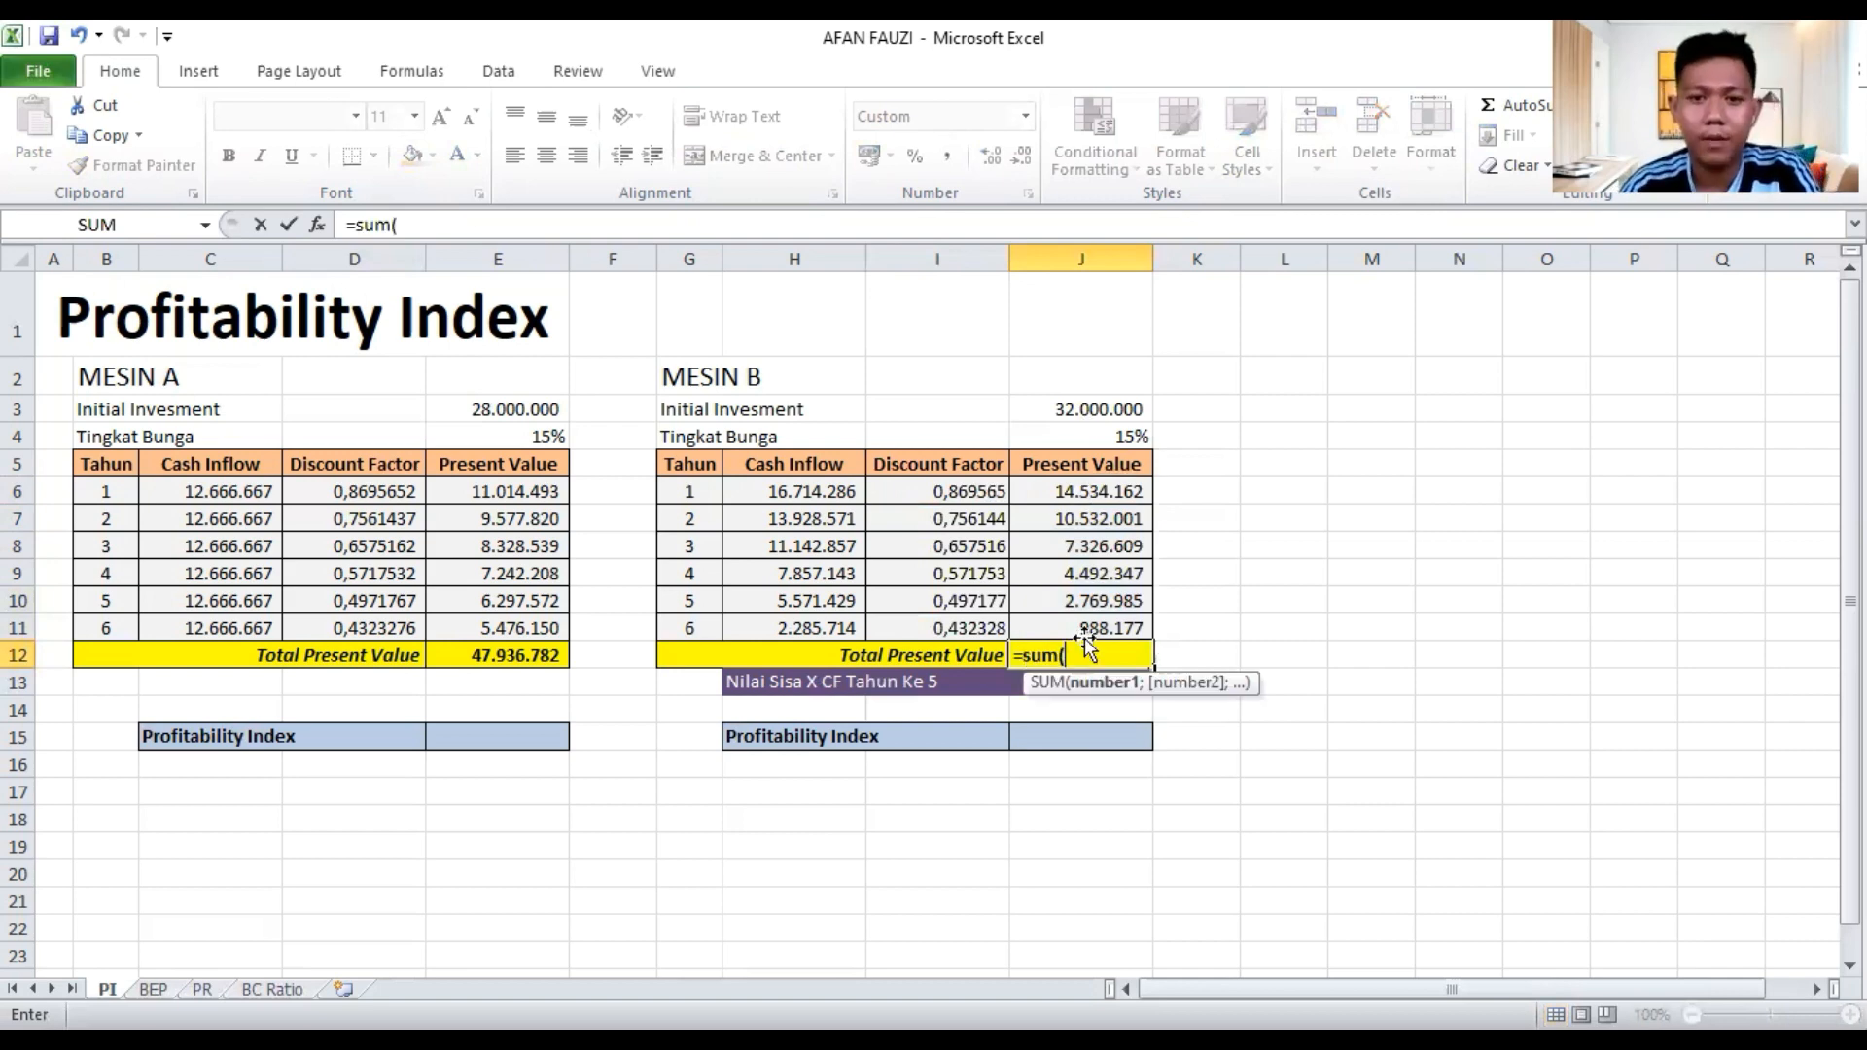
pyautogui.press('Up')
pyautogui.hotkey('shift', 'Up')
pyautogui.hotkey('shift', 'Up')
pyautogui.hotkey('shift', 'Up')
pyautogui.hotkey('shift', 'Up')
pyautogui.hotkey('shift', 'Up')
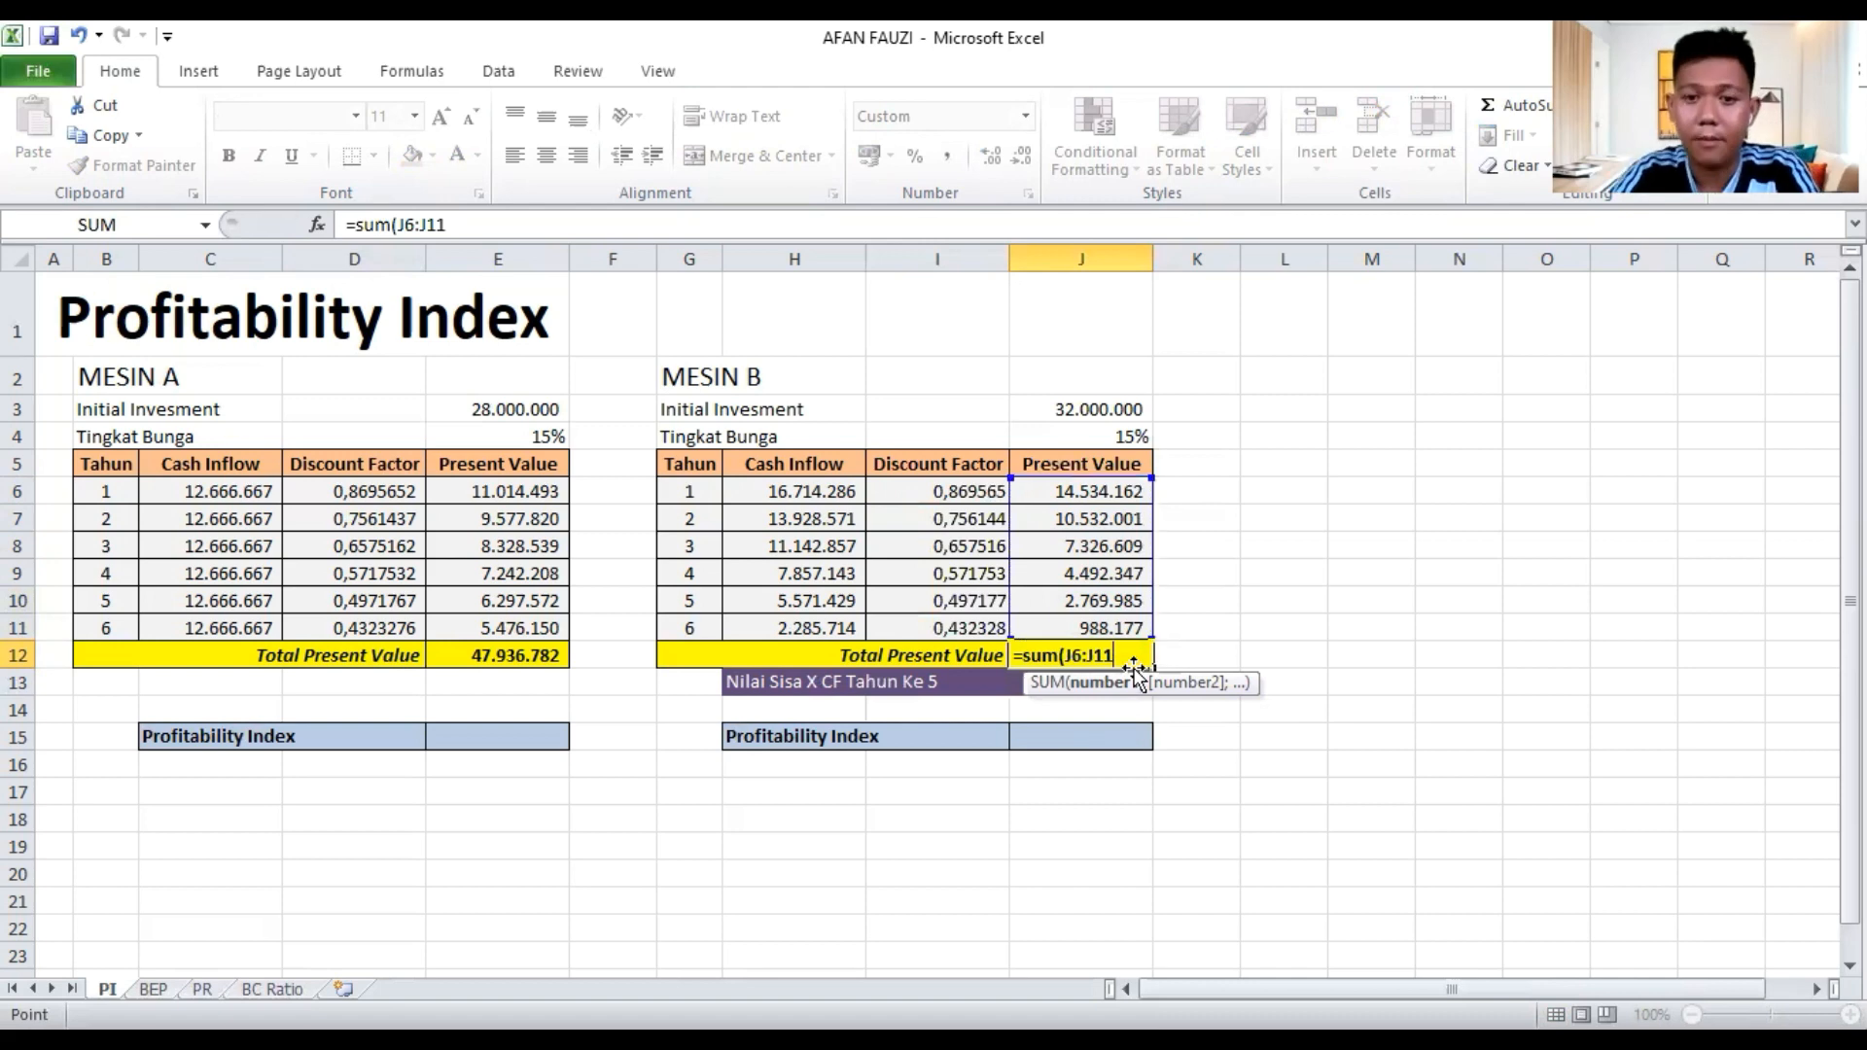
pyautogui.press('Return')
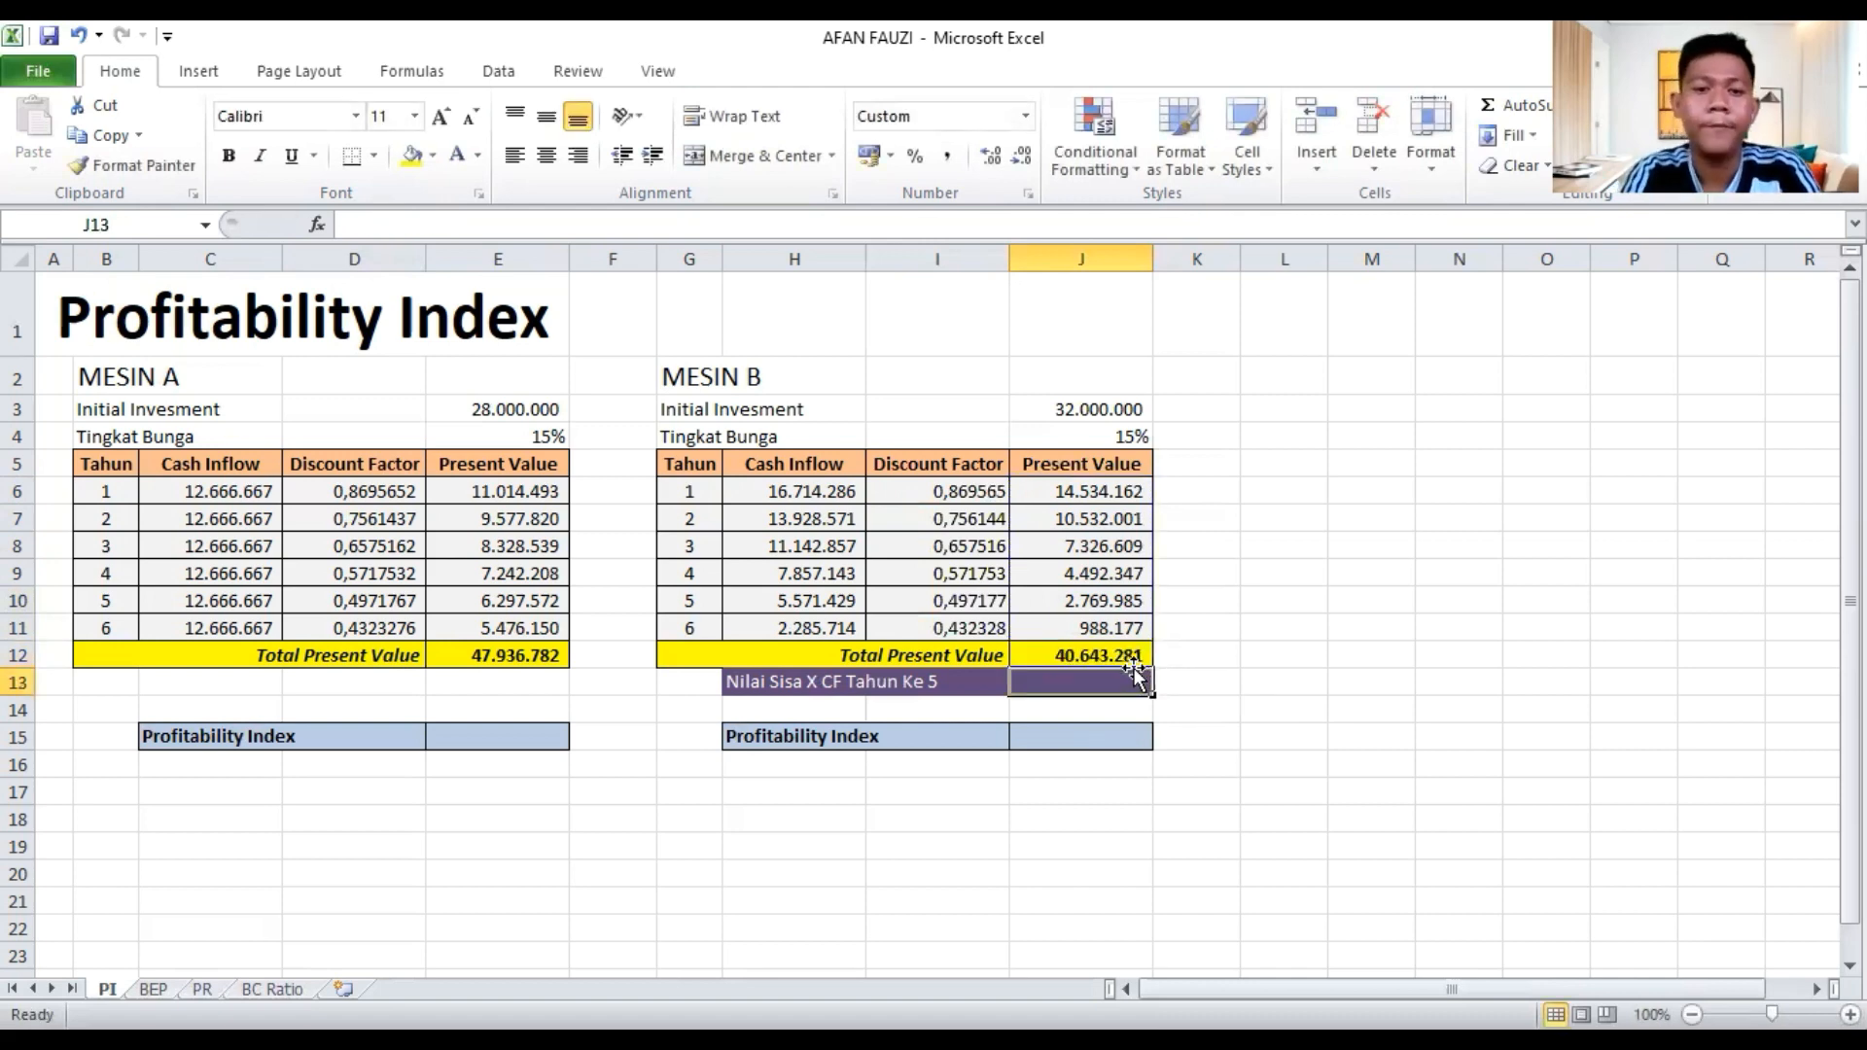
# Calculate Mesin B's Nilai Sisa X CF Tahun Ke 5 by entering =5e6*(1+J4)^5 in J13
pyautogui.doubleClick(1136, 674)
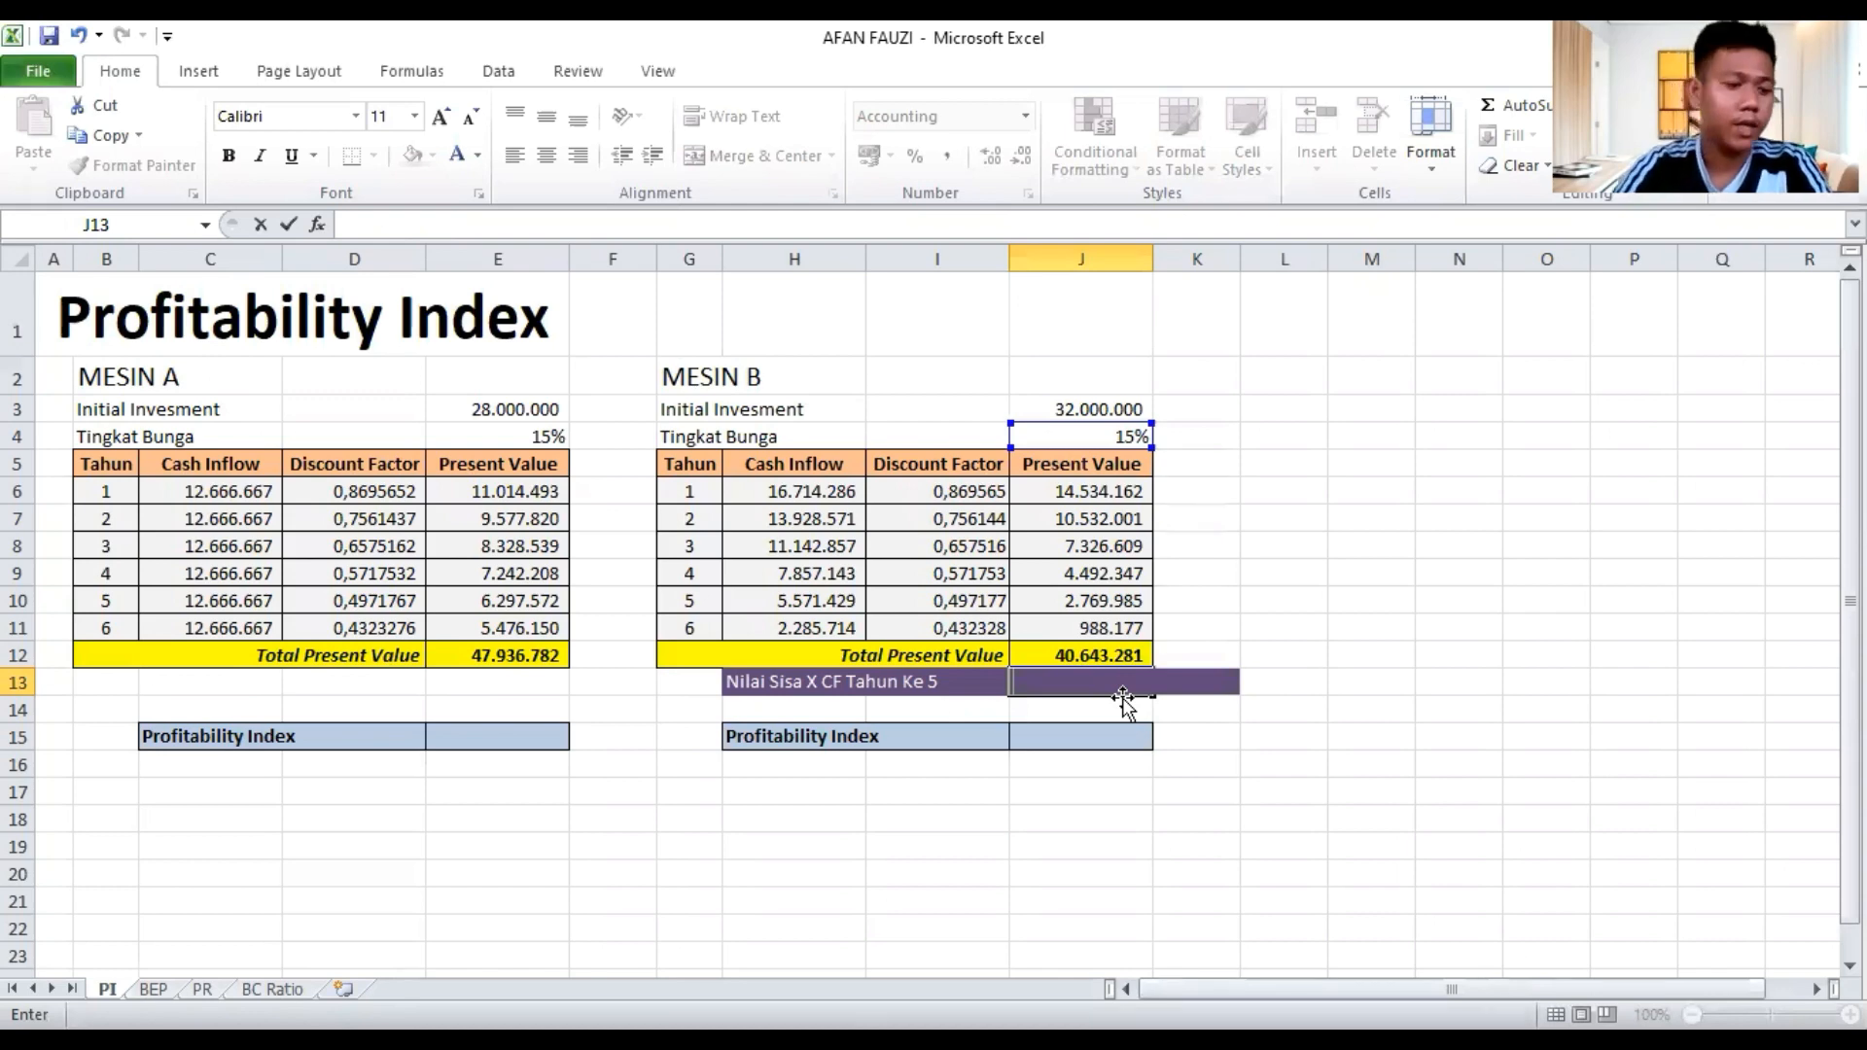
pyautogui.write('=')
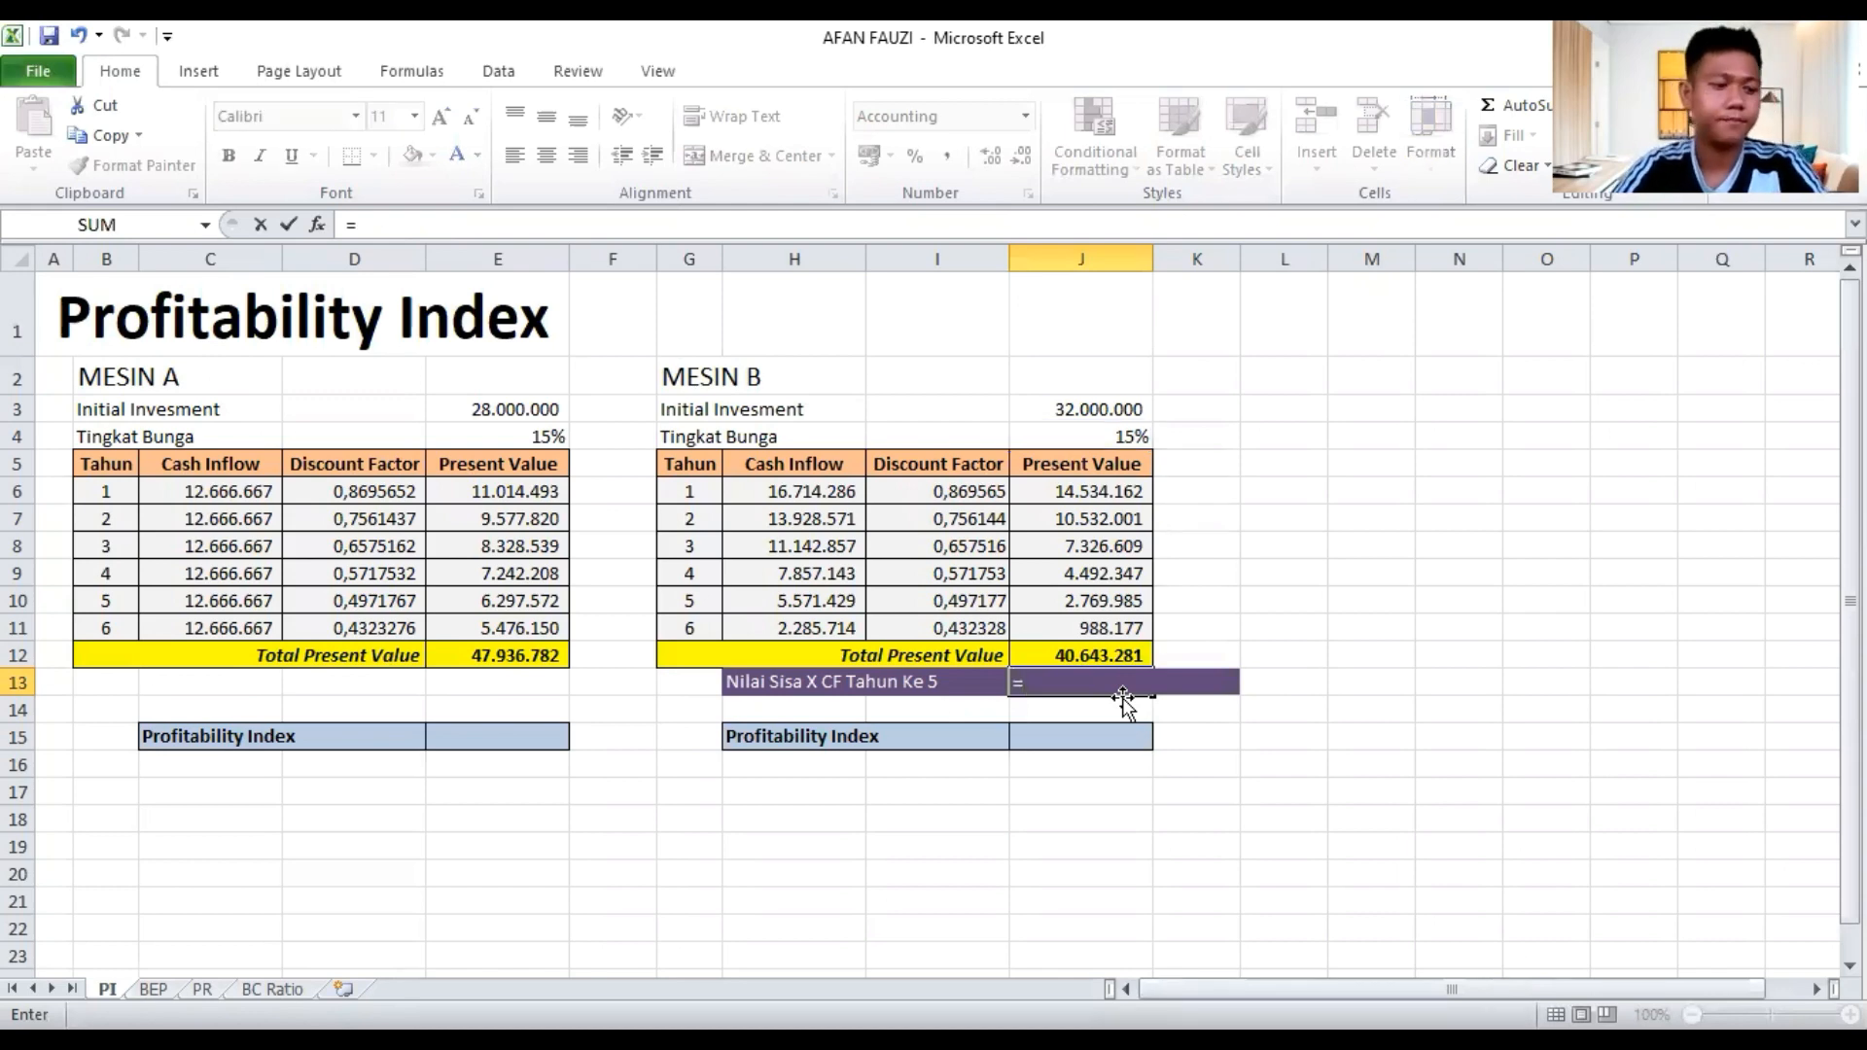
pyautogui.write('5e6')
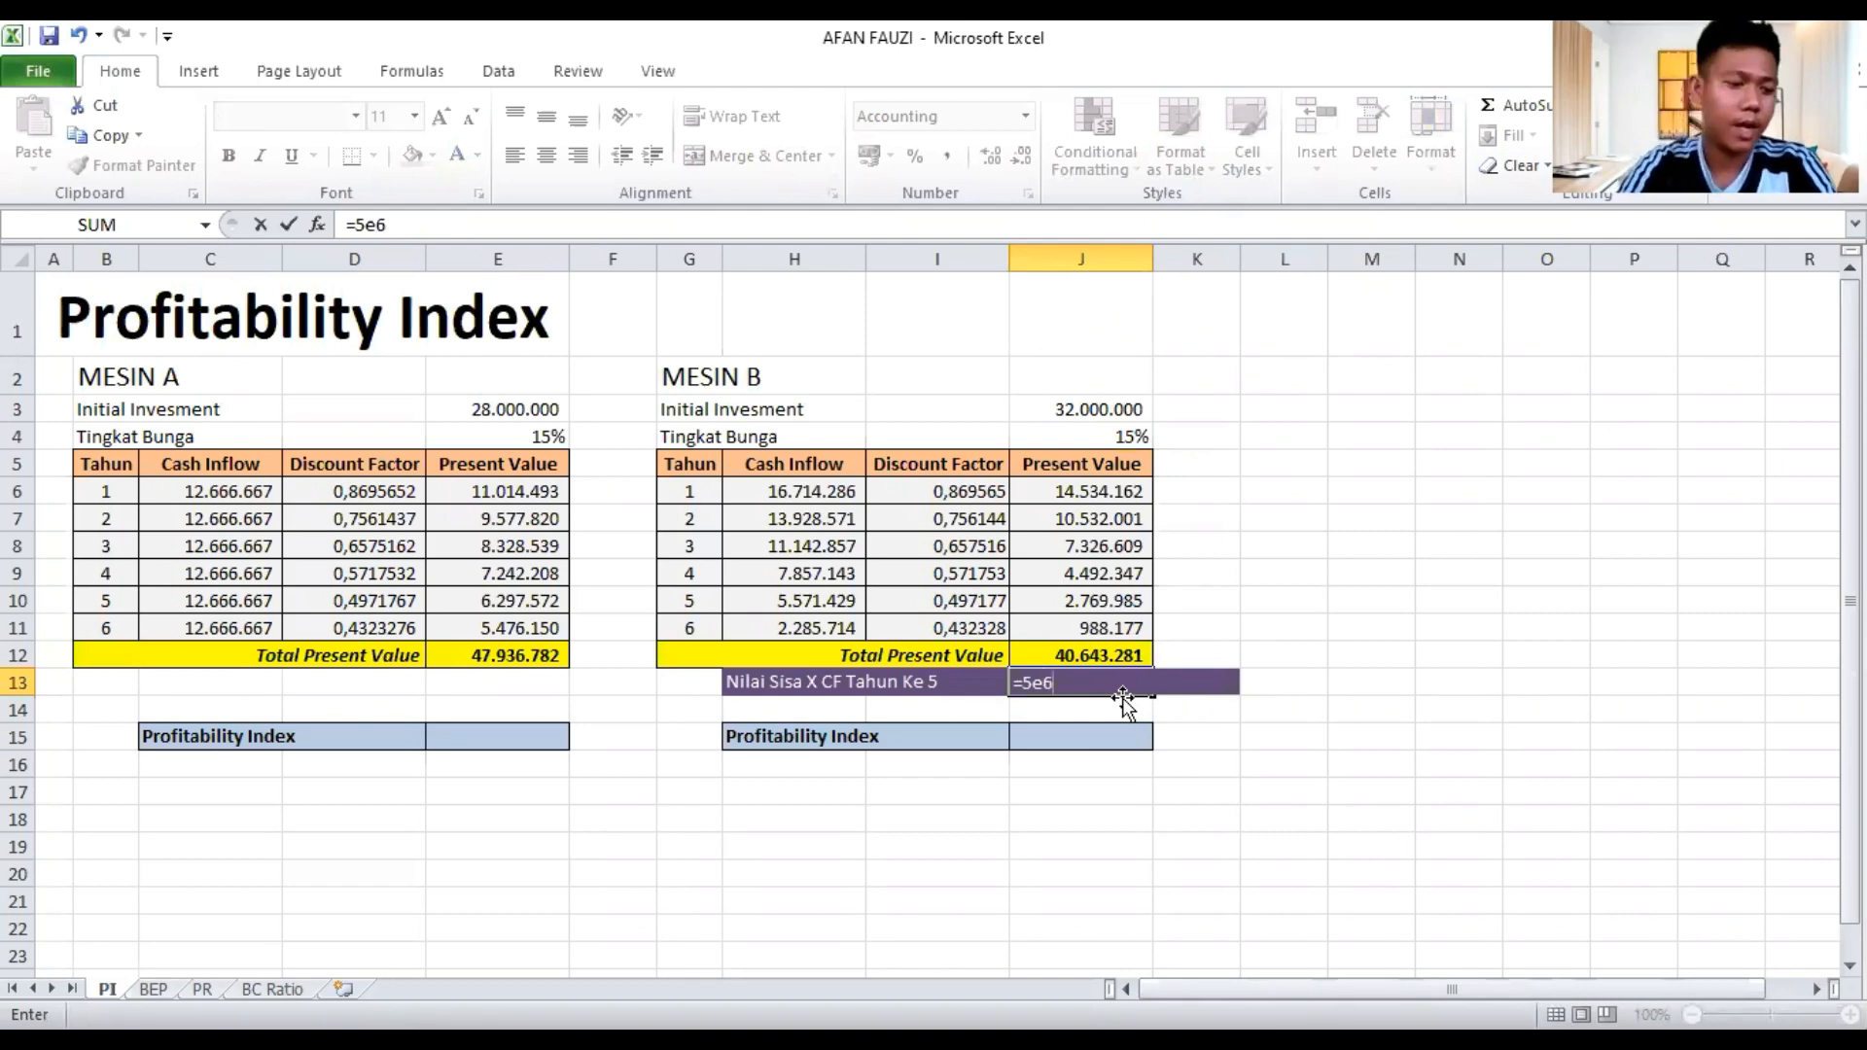
pyautogui.write('*(')
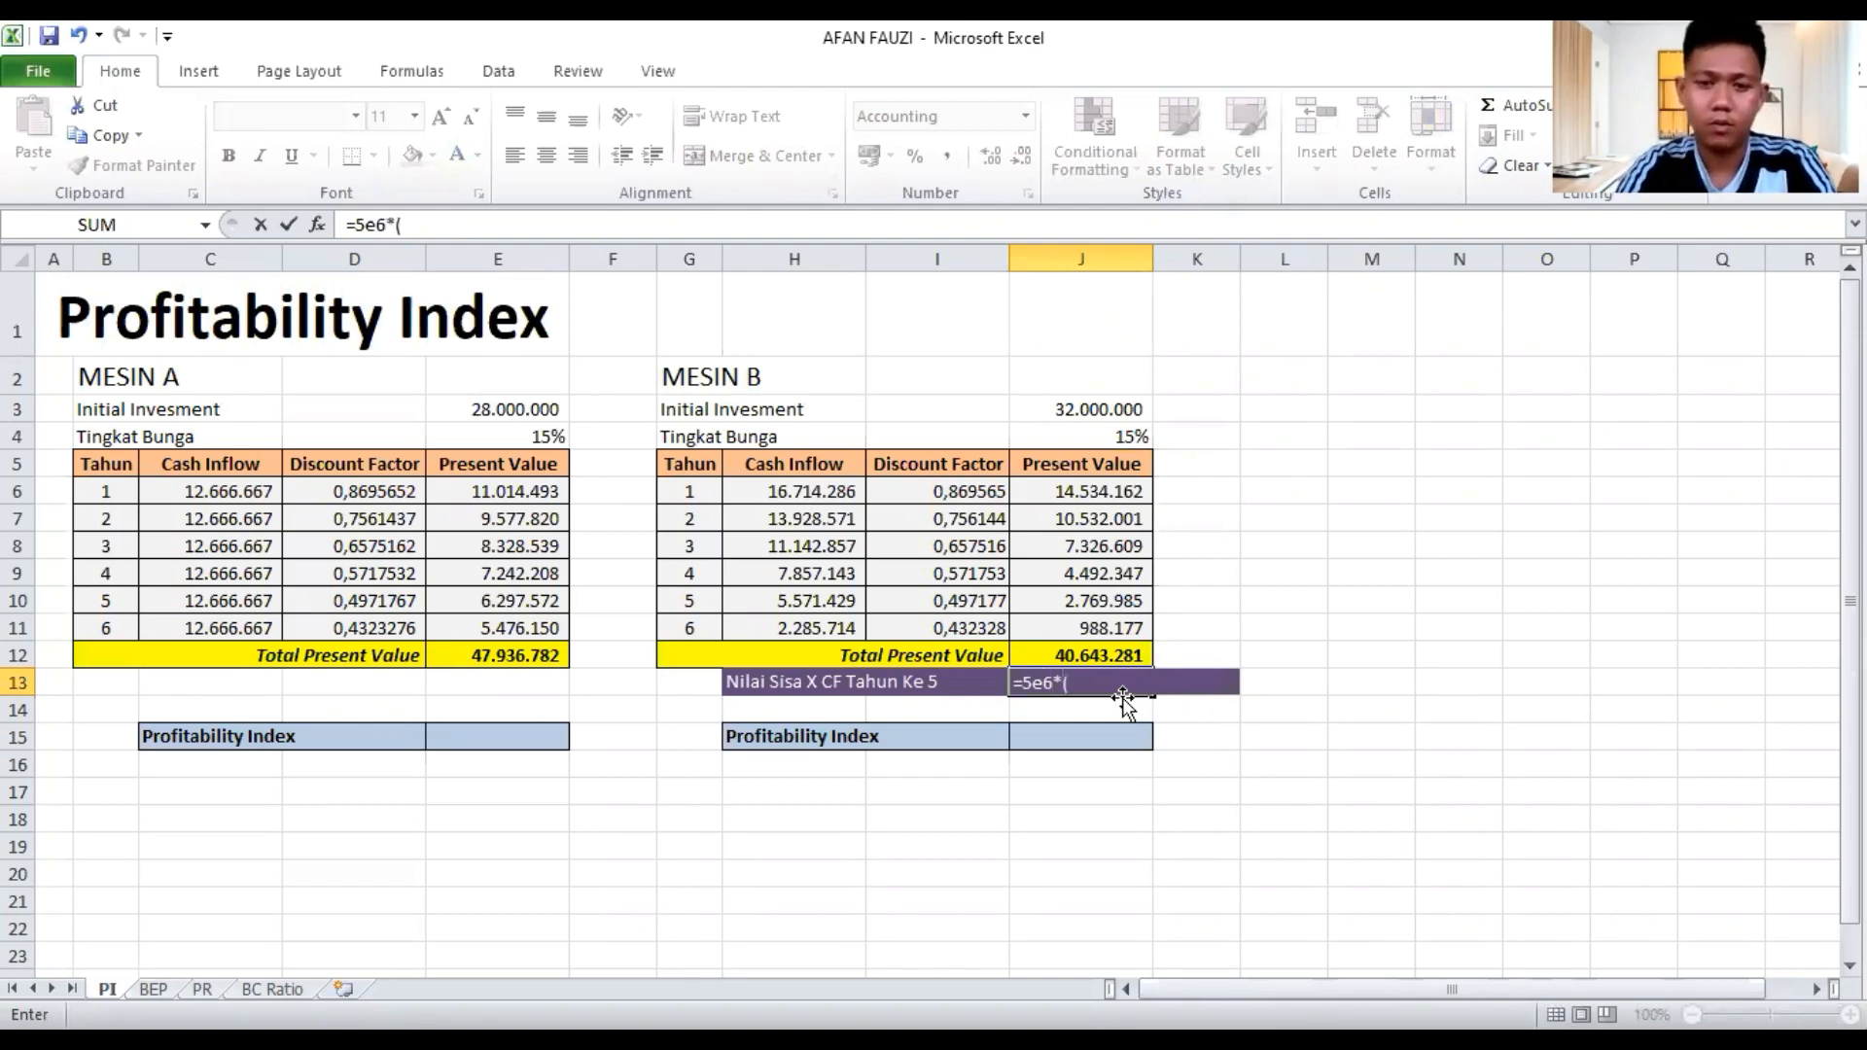
pyautogui.write('1+')
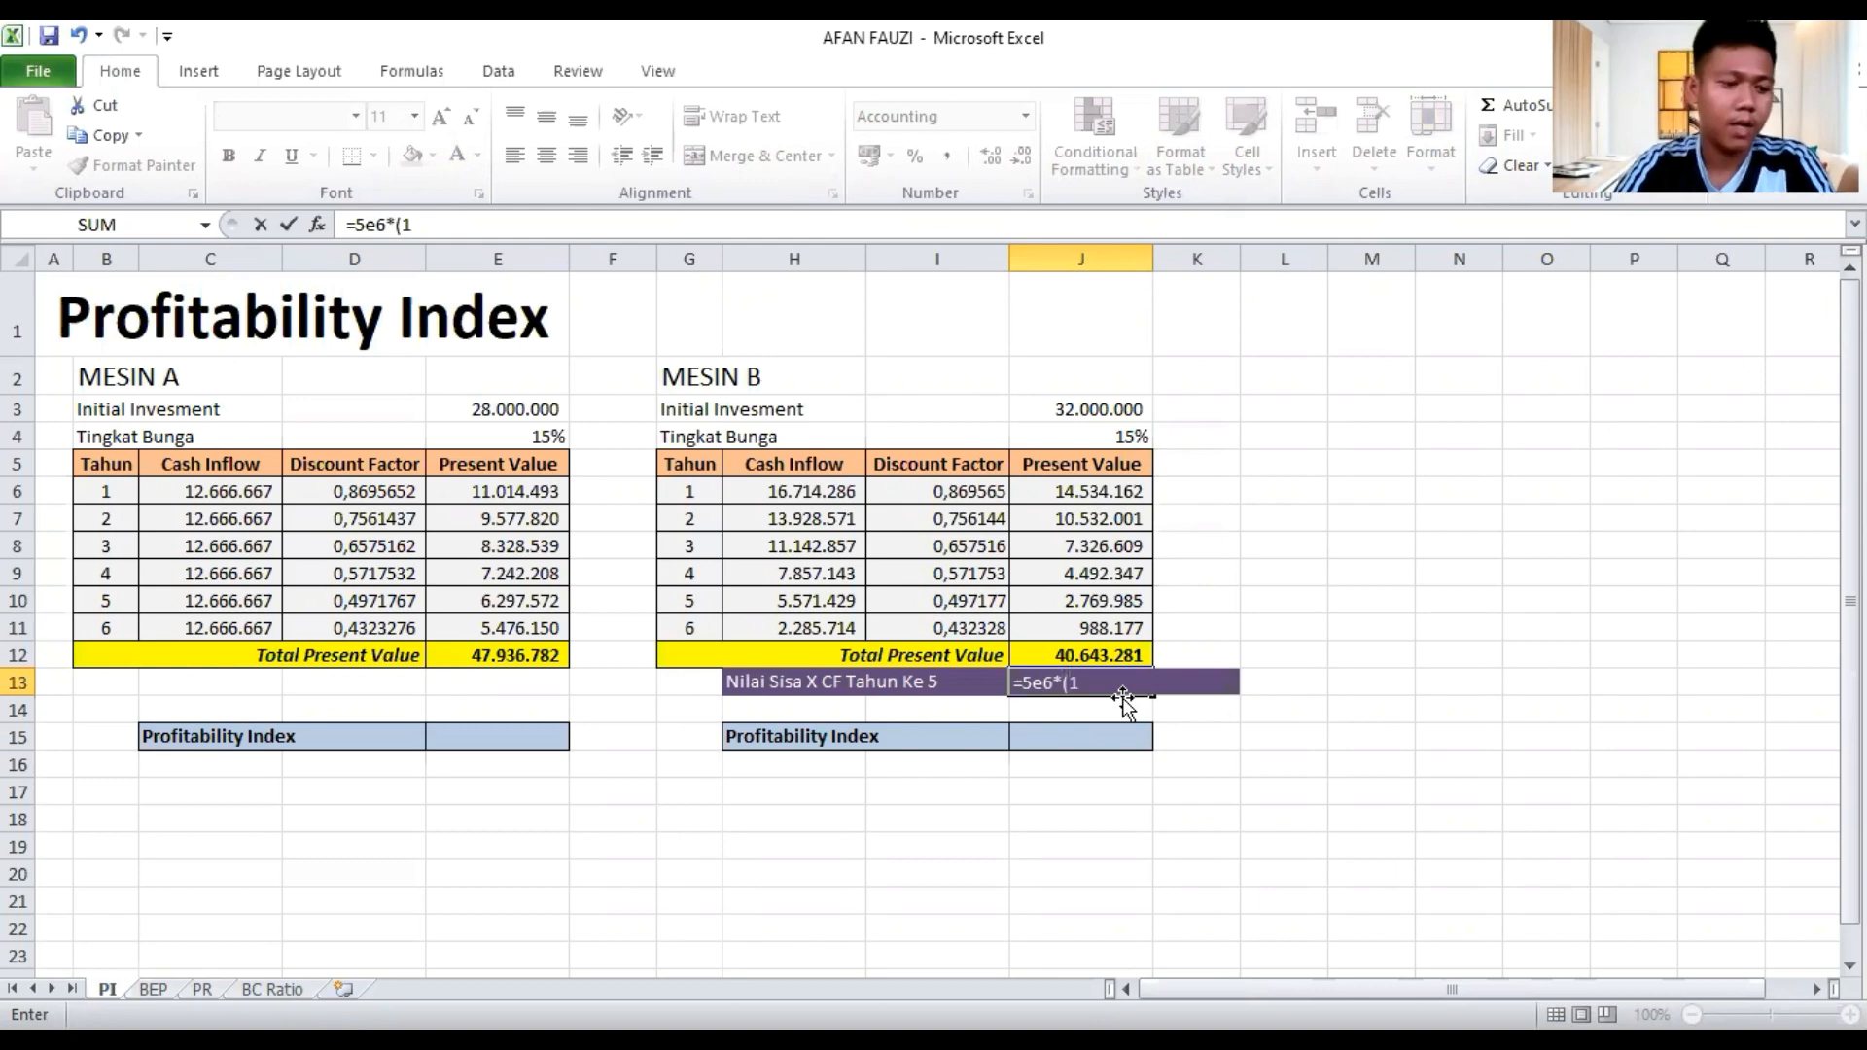
pyautogui.click(1103, 432)
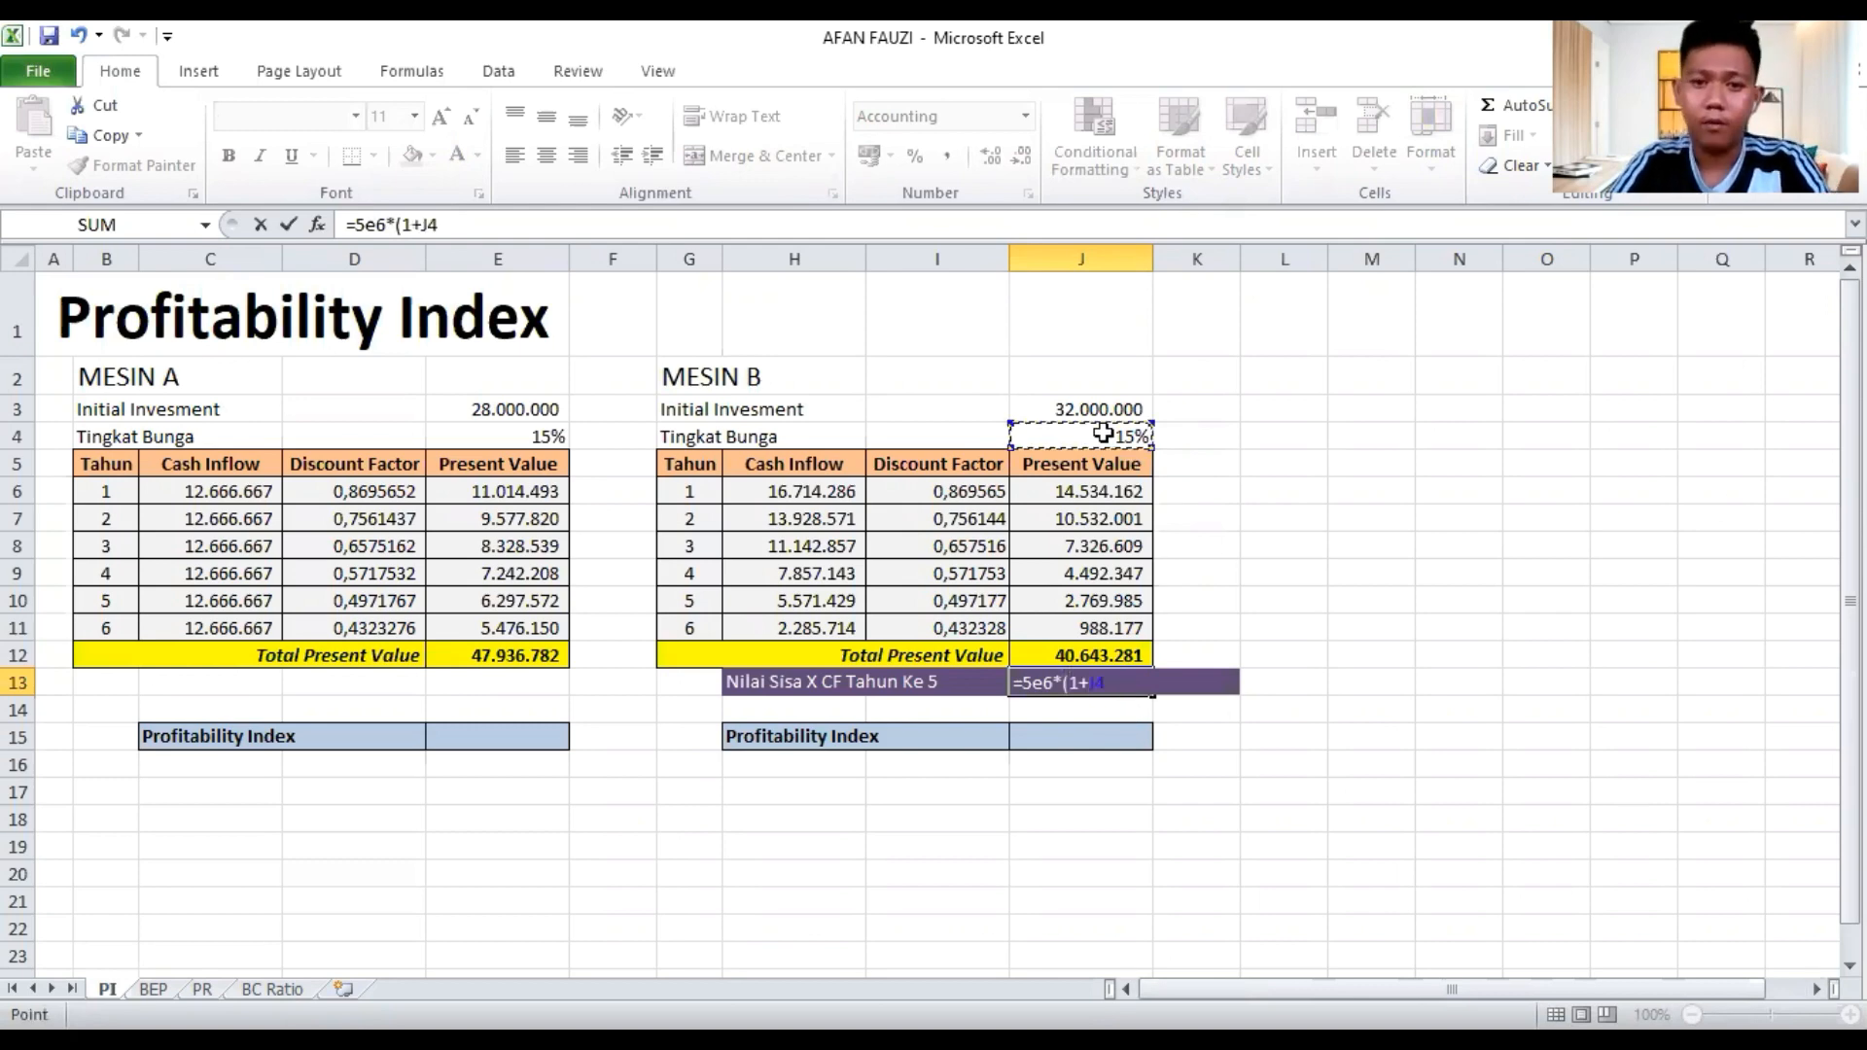
pyautogui.write(')')
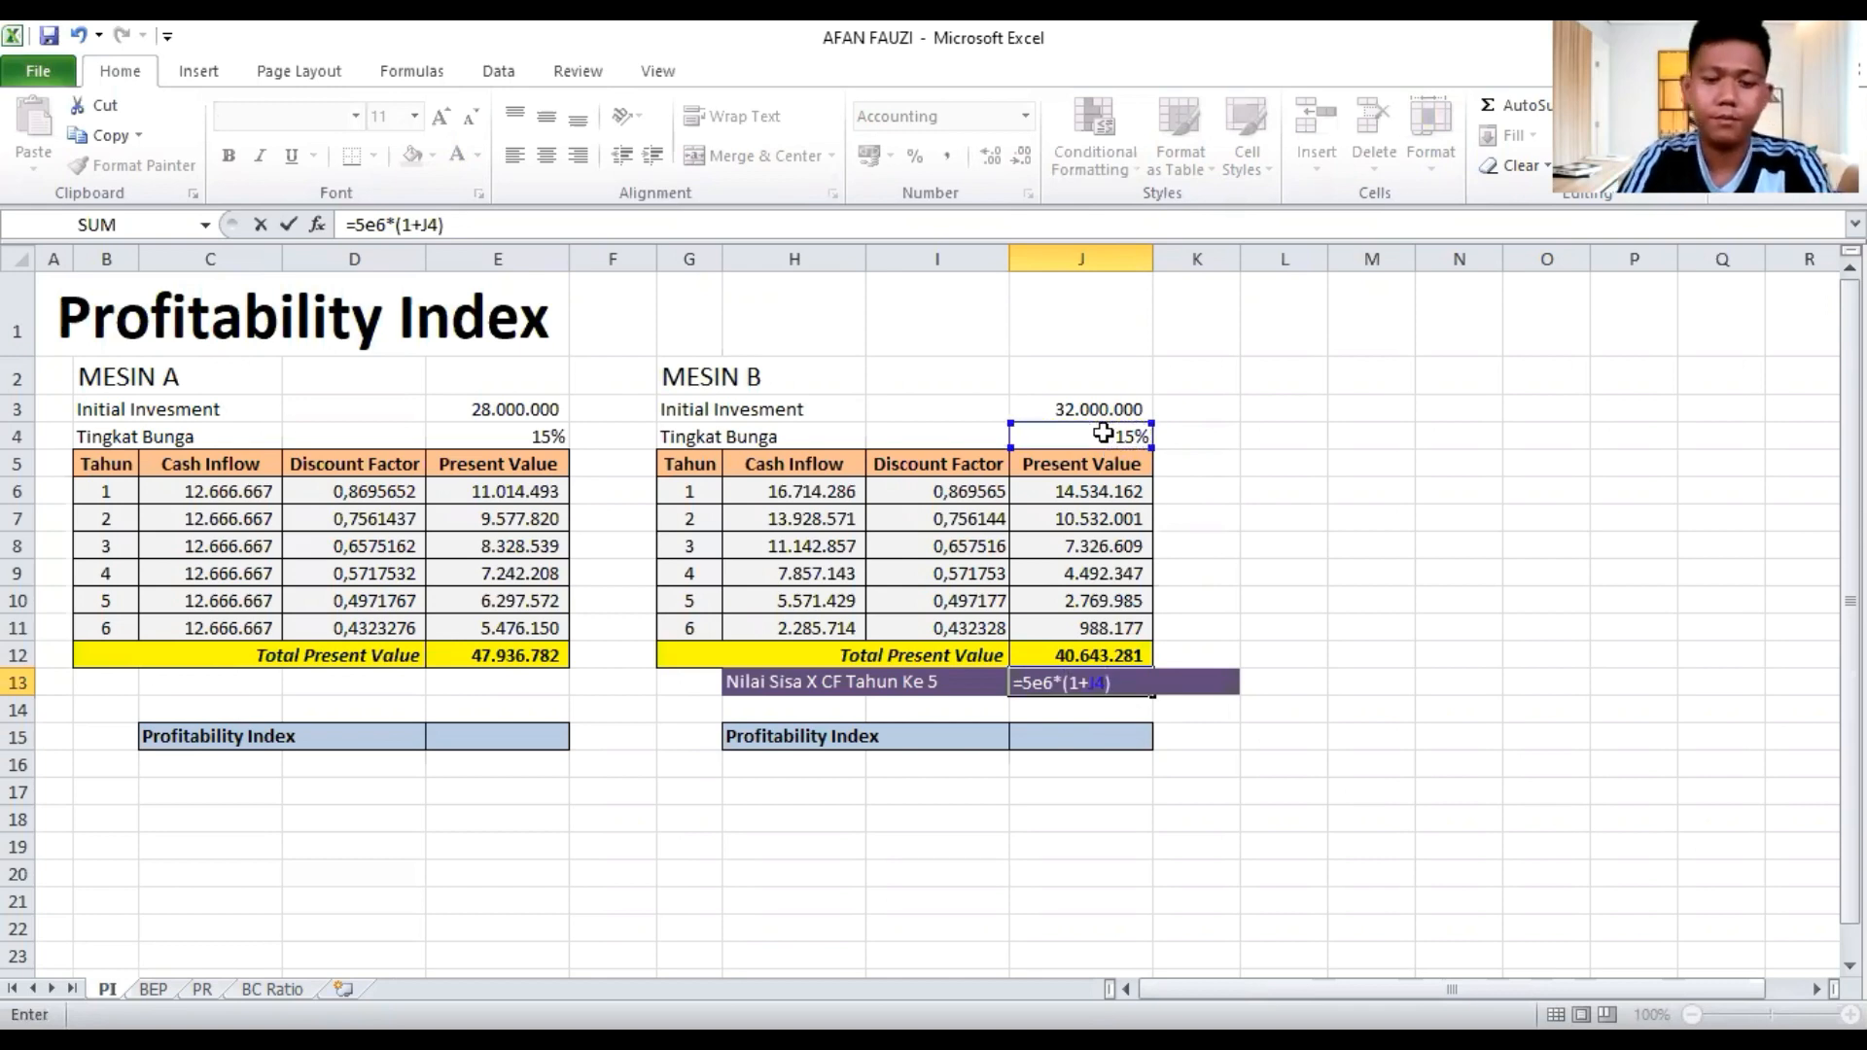
pyautogui.write('^')
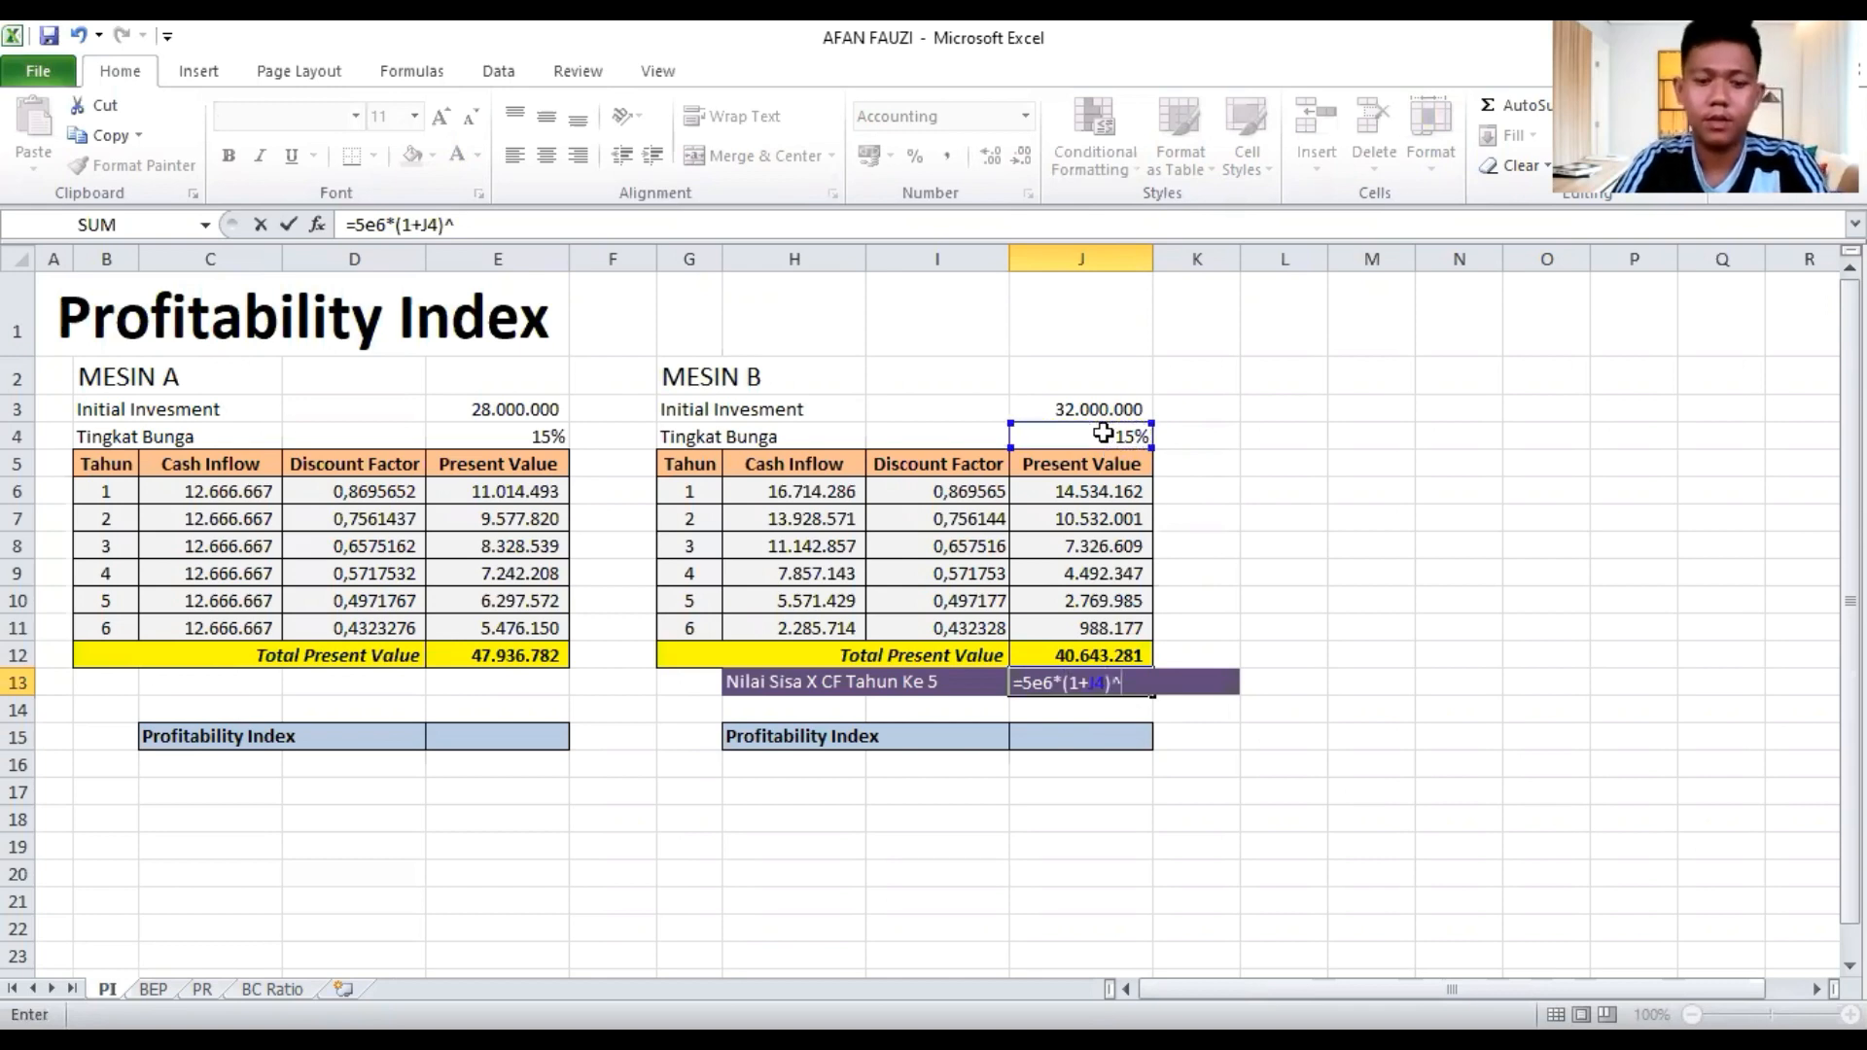
pyautogui.write('5')
pyautogui.press('Return')
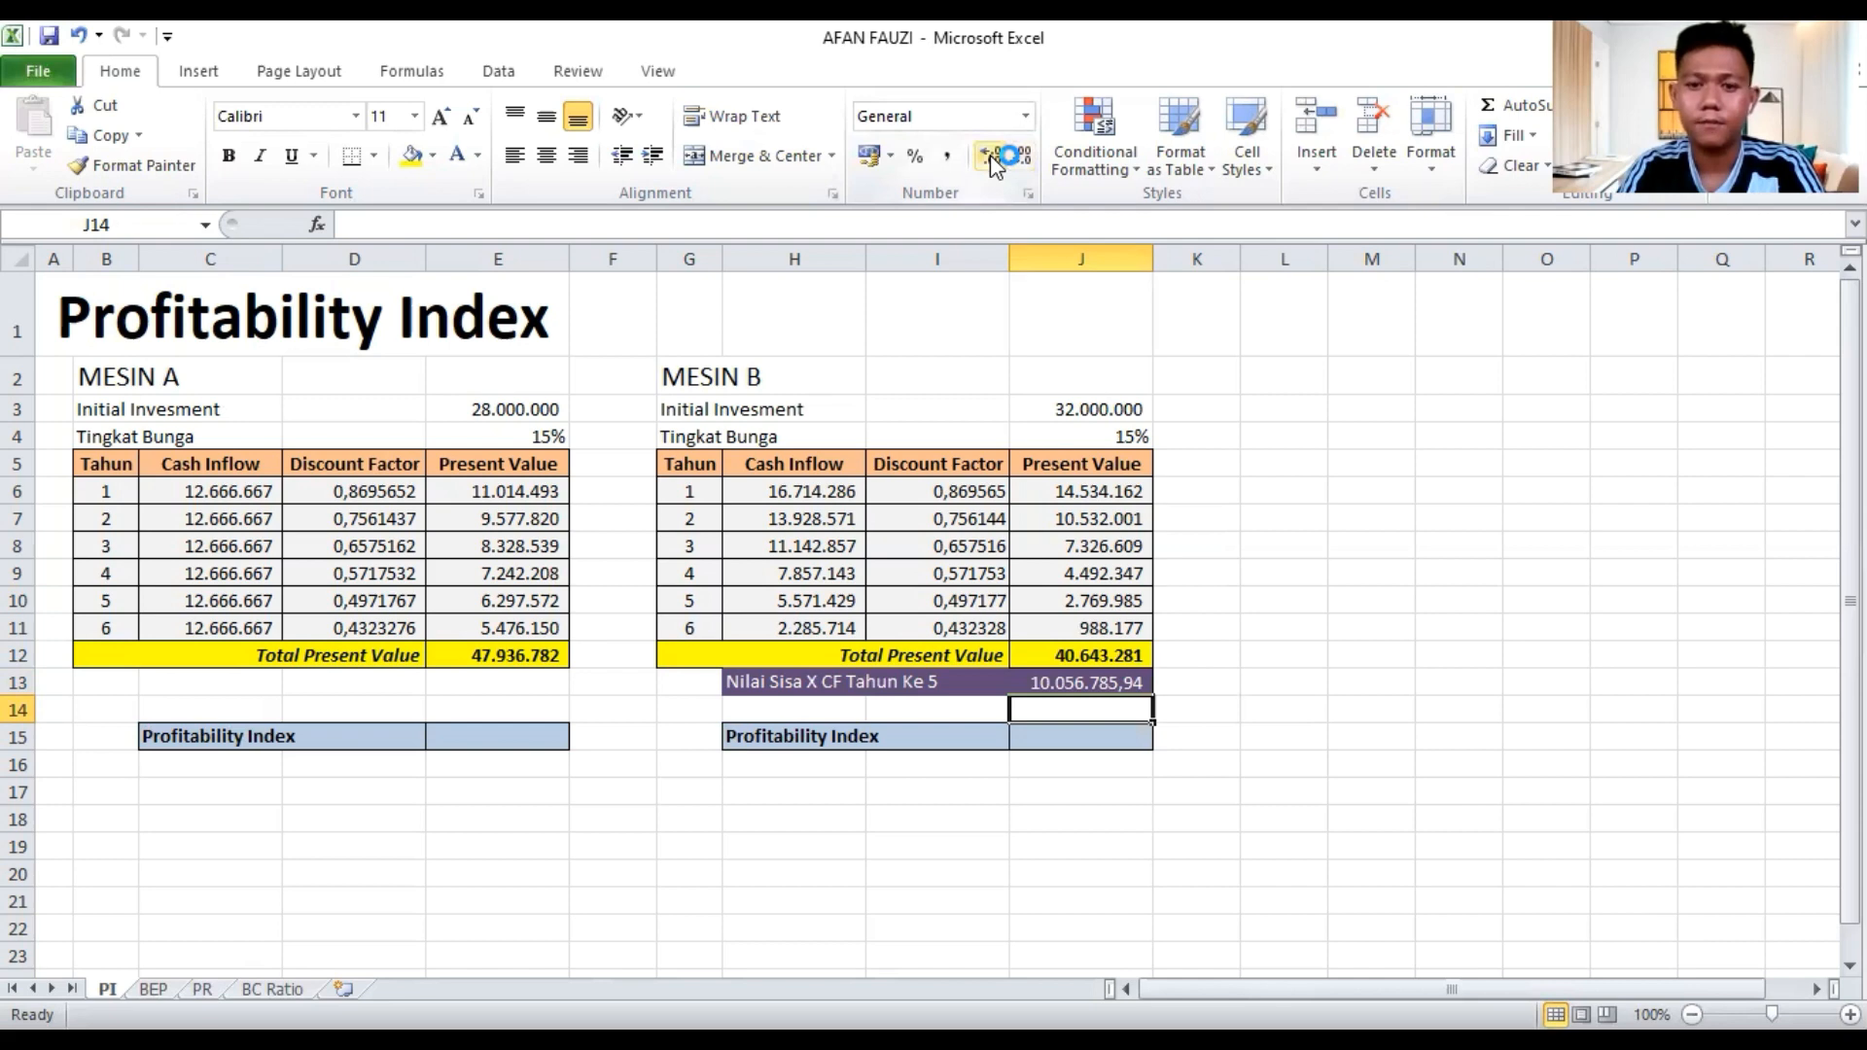
# Reduce the number format of the residual value in J13 to zero decimal places
pyautogui.press('Up')
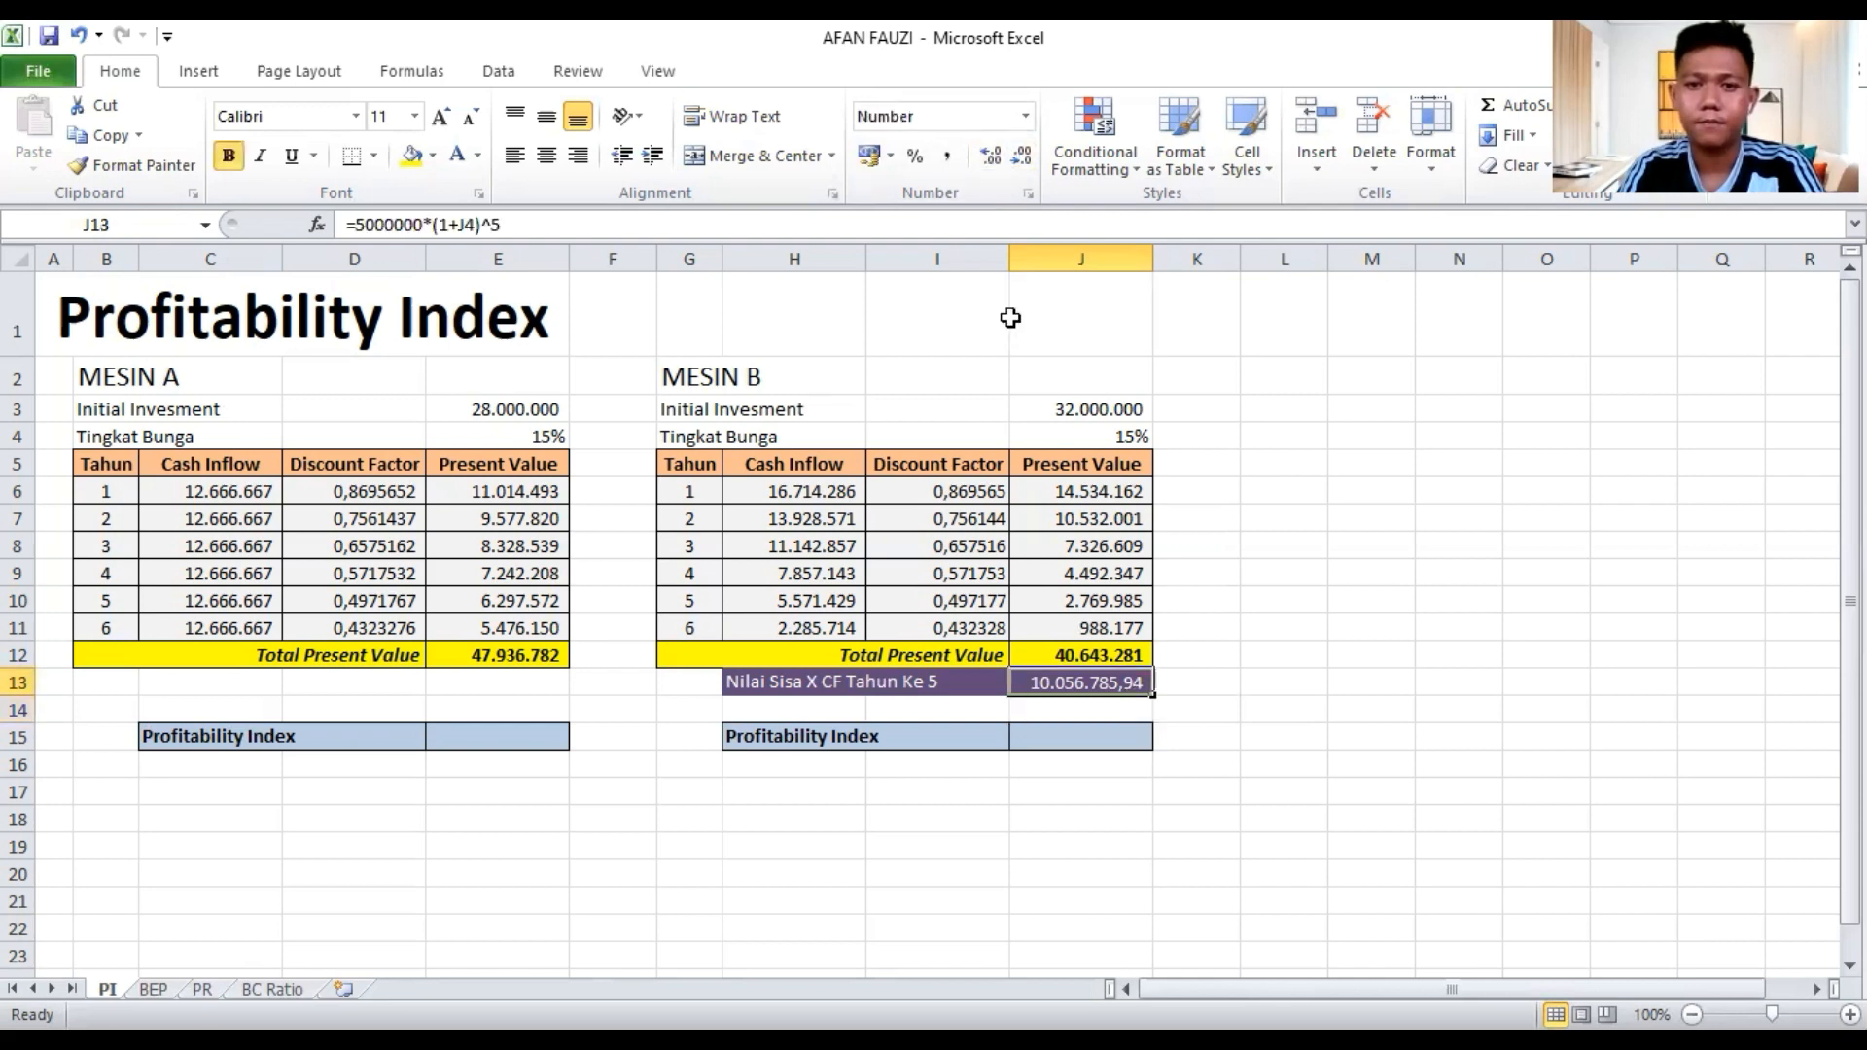
pyautogui.click(1023, 158)
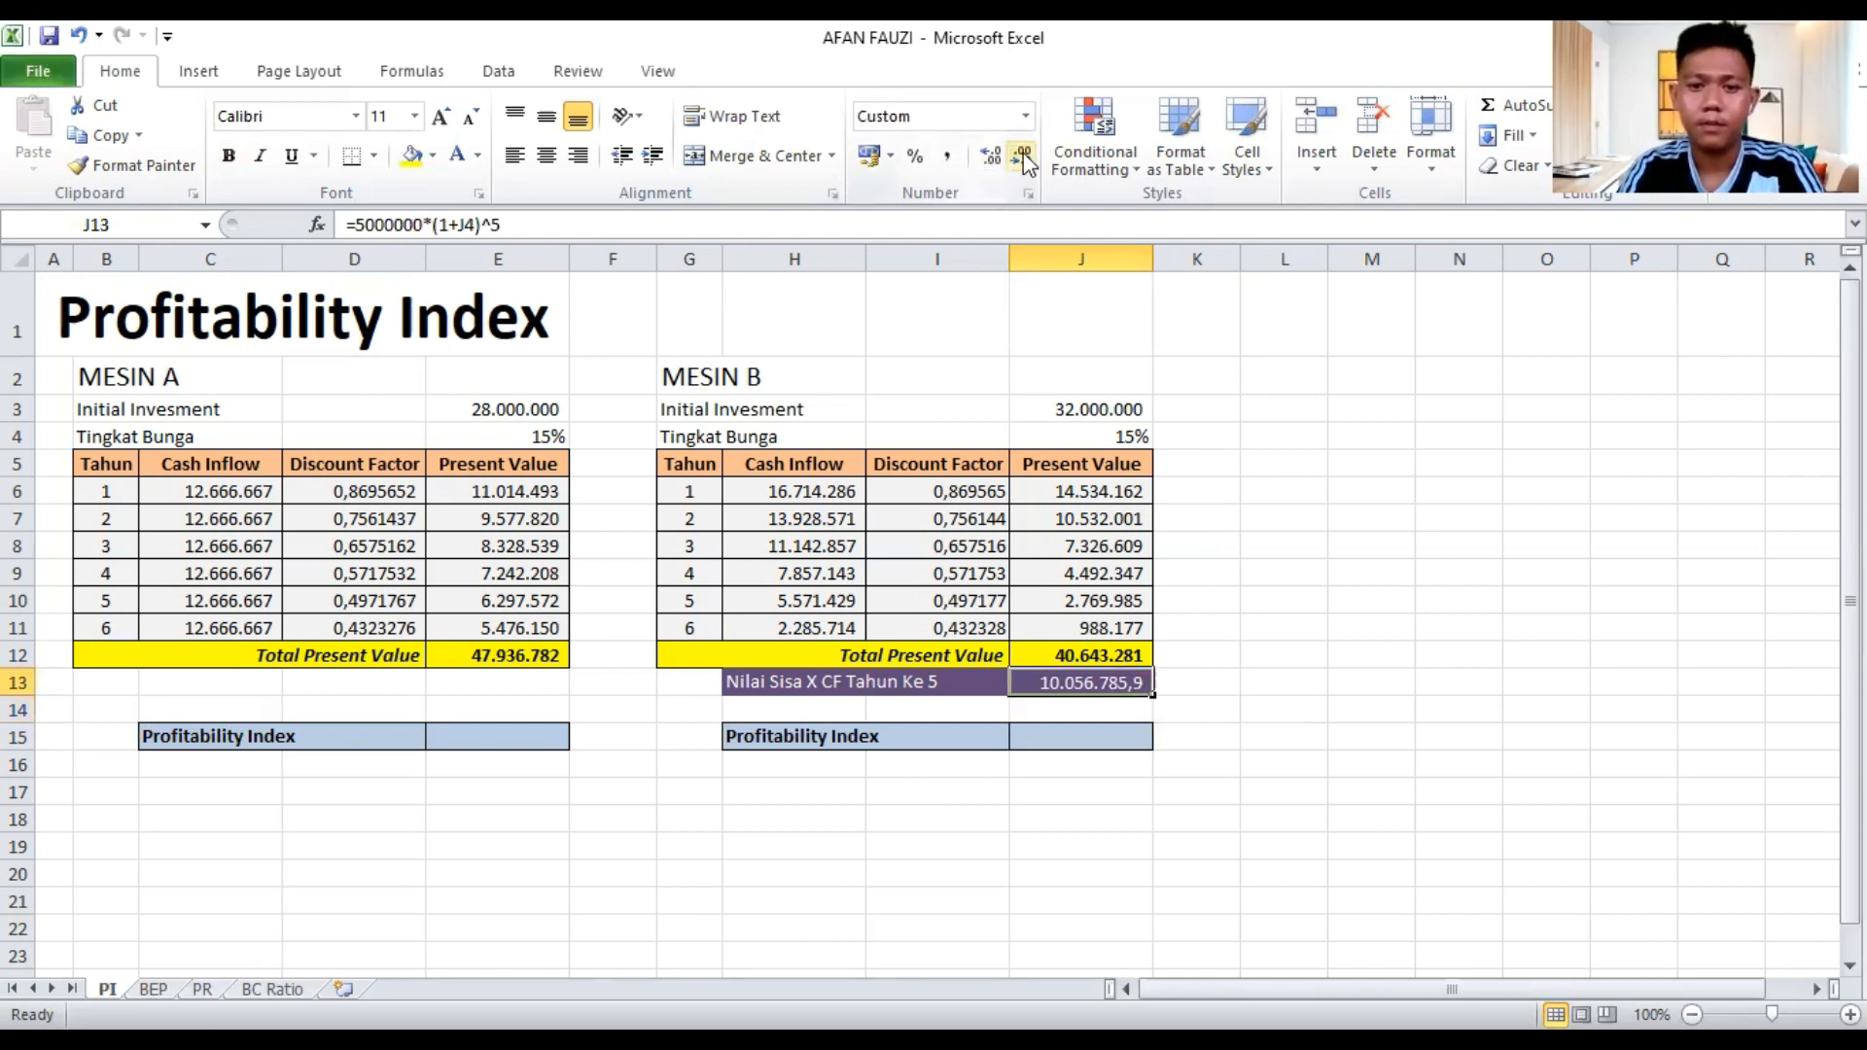
pyautogui.click(1024, 159)
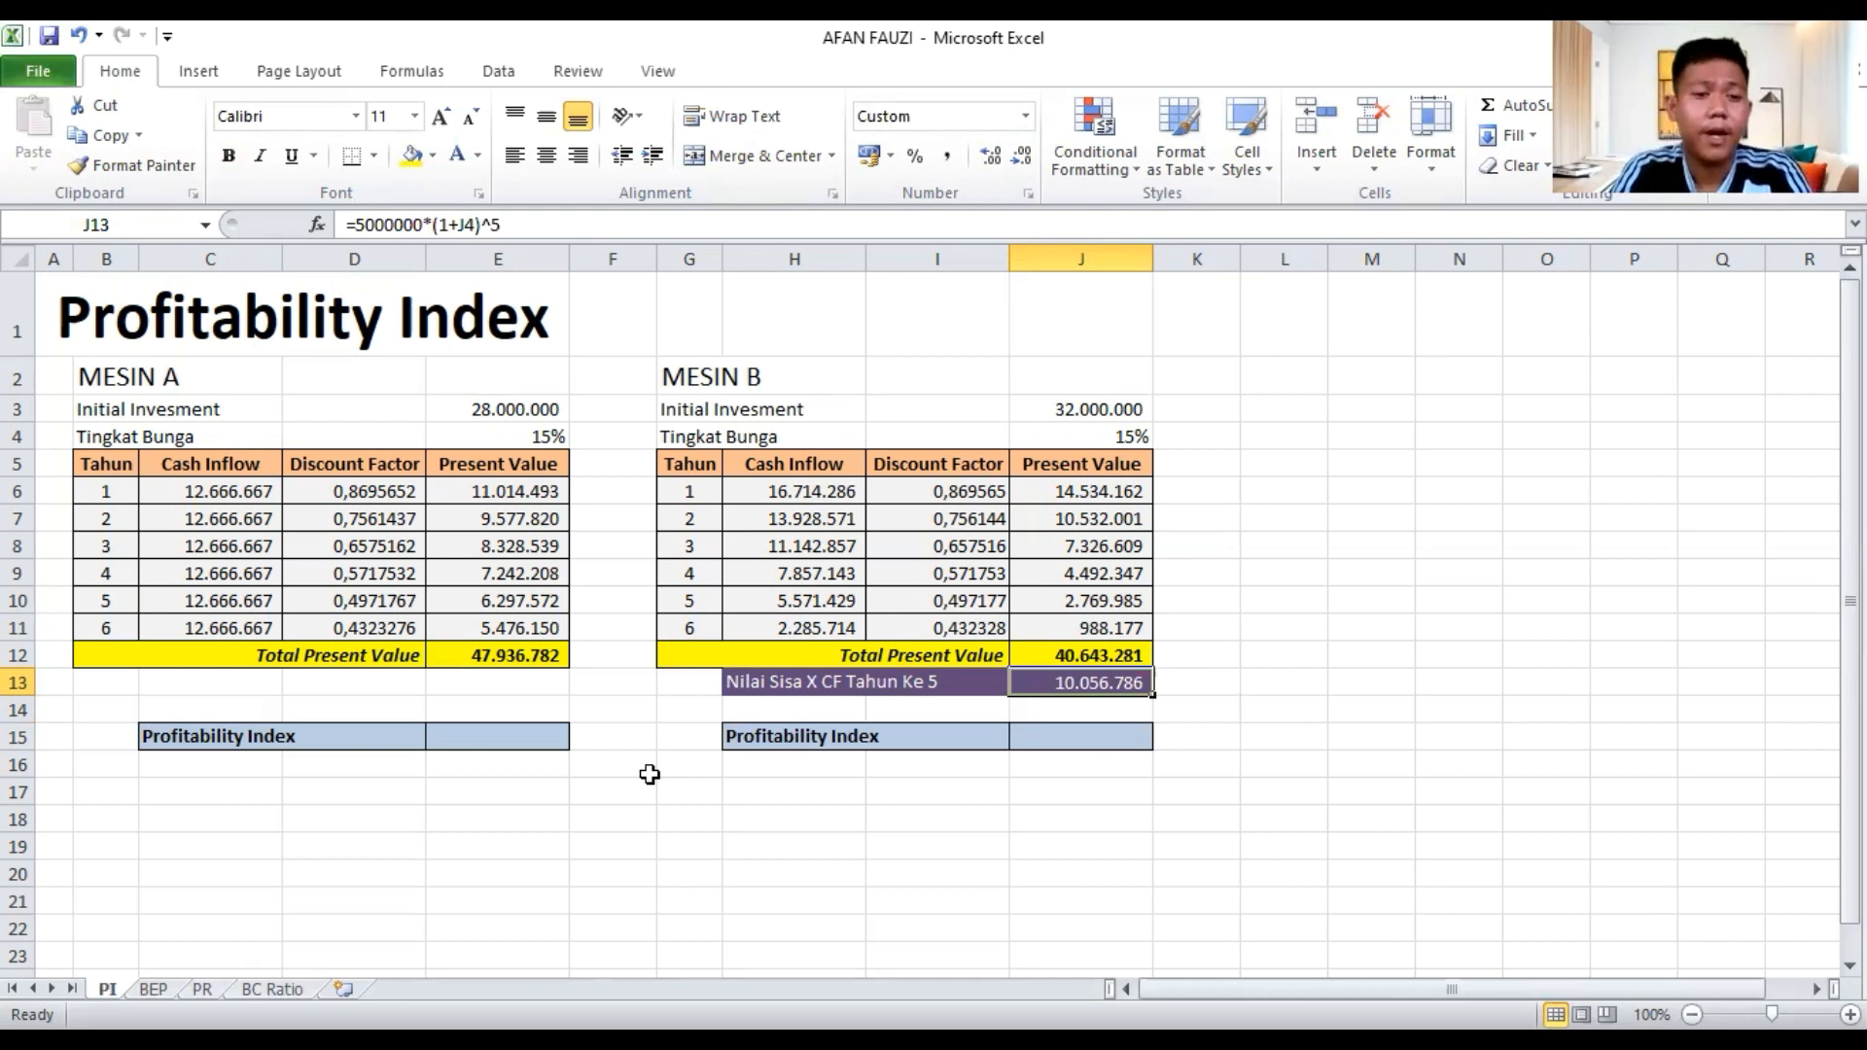
# Calculate Mesin A's profitability index by entering =E12/E3 in E15
pyautogui.click(523, 745)
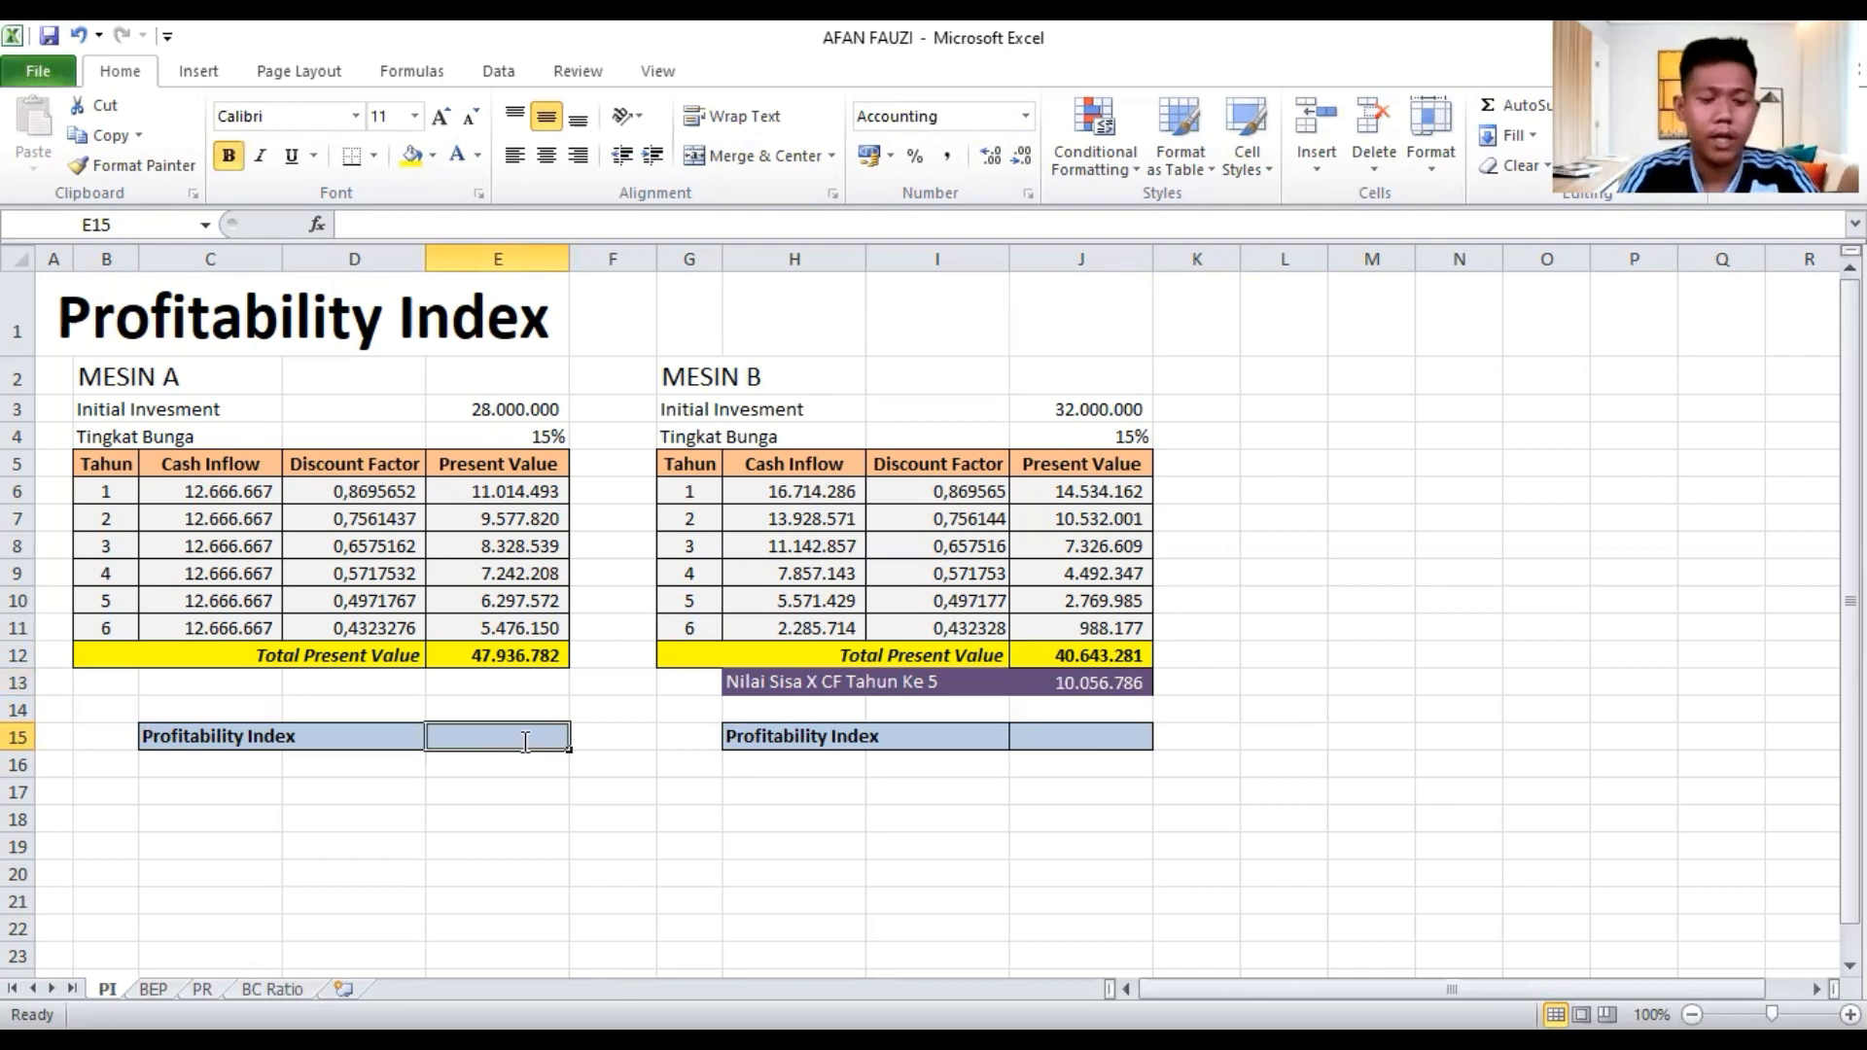
pyautogui.write('=')
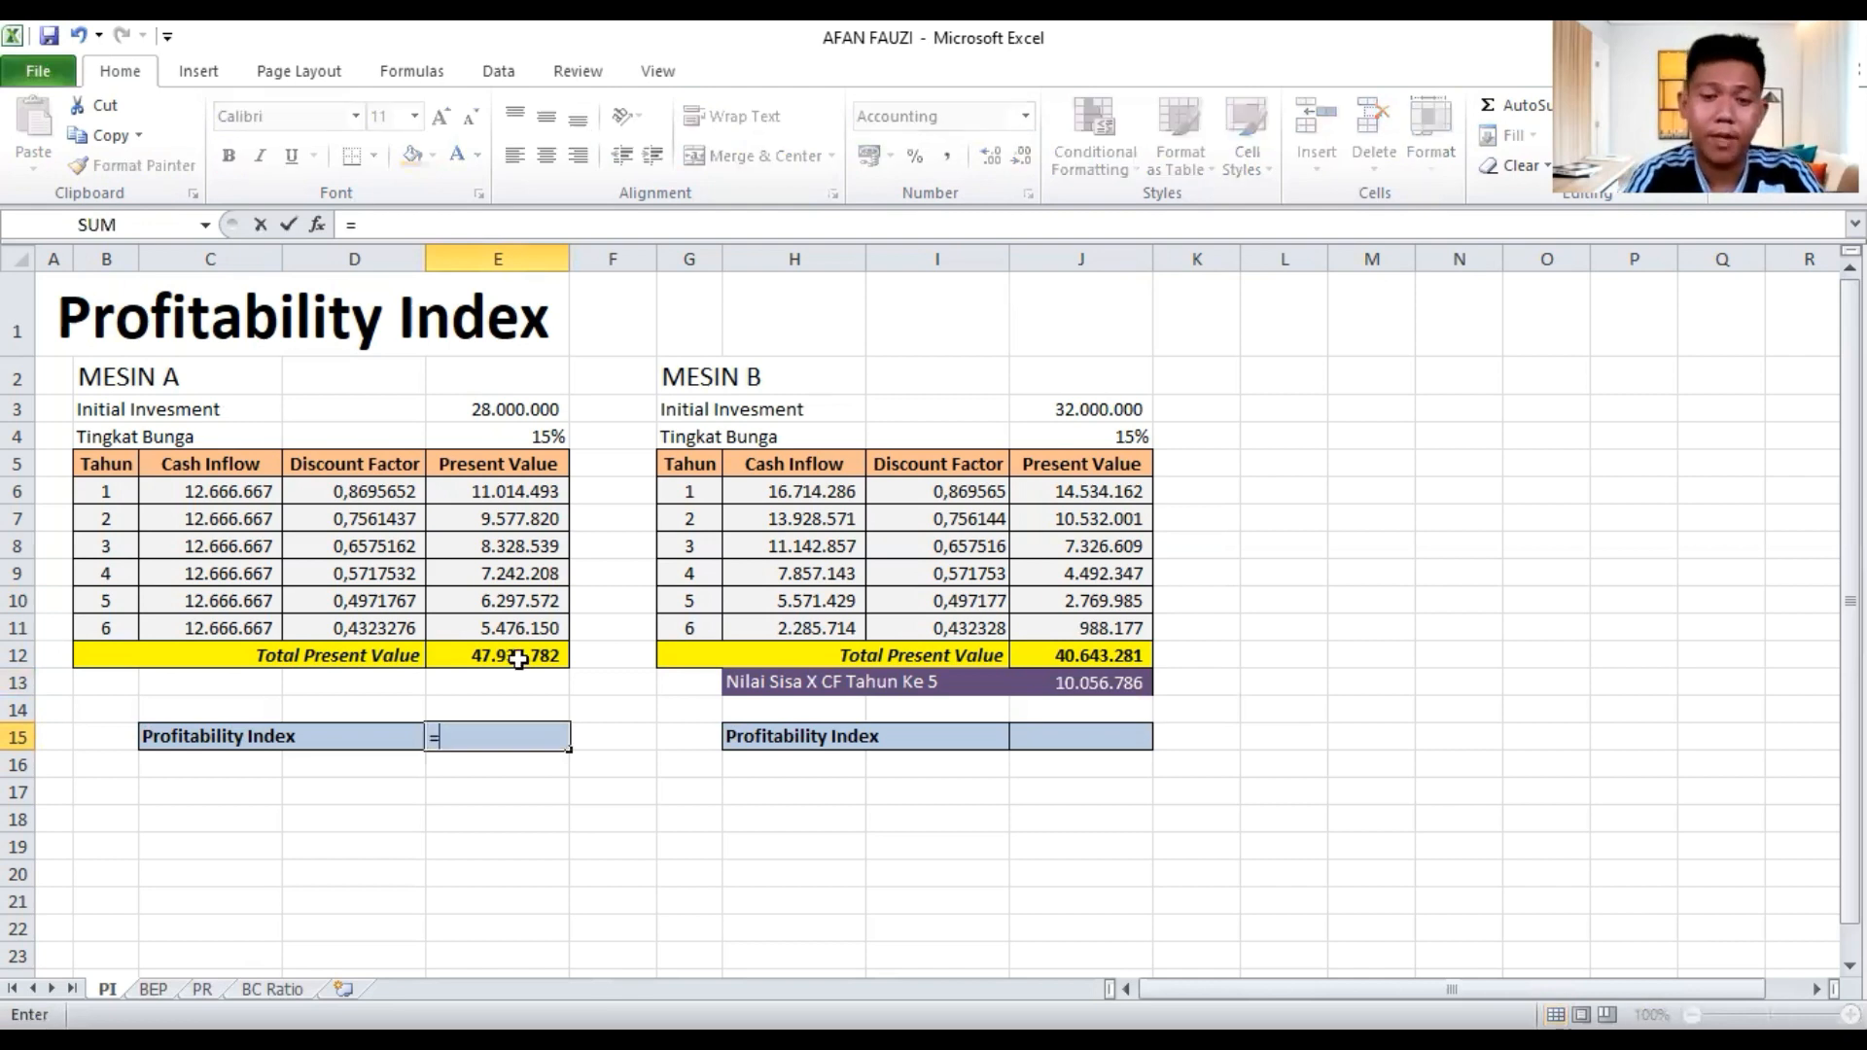
pyautogui.click(518, 660)
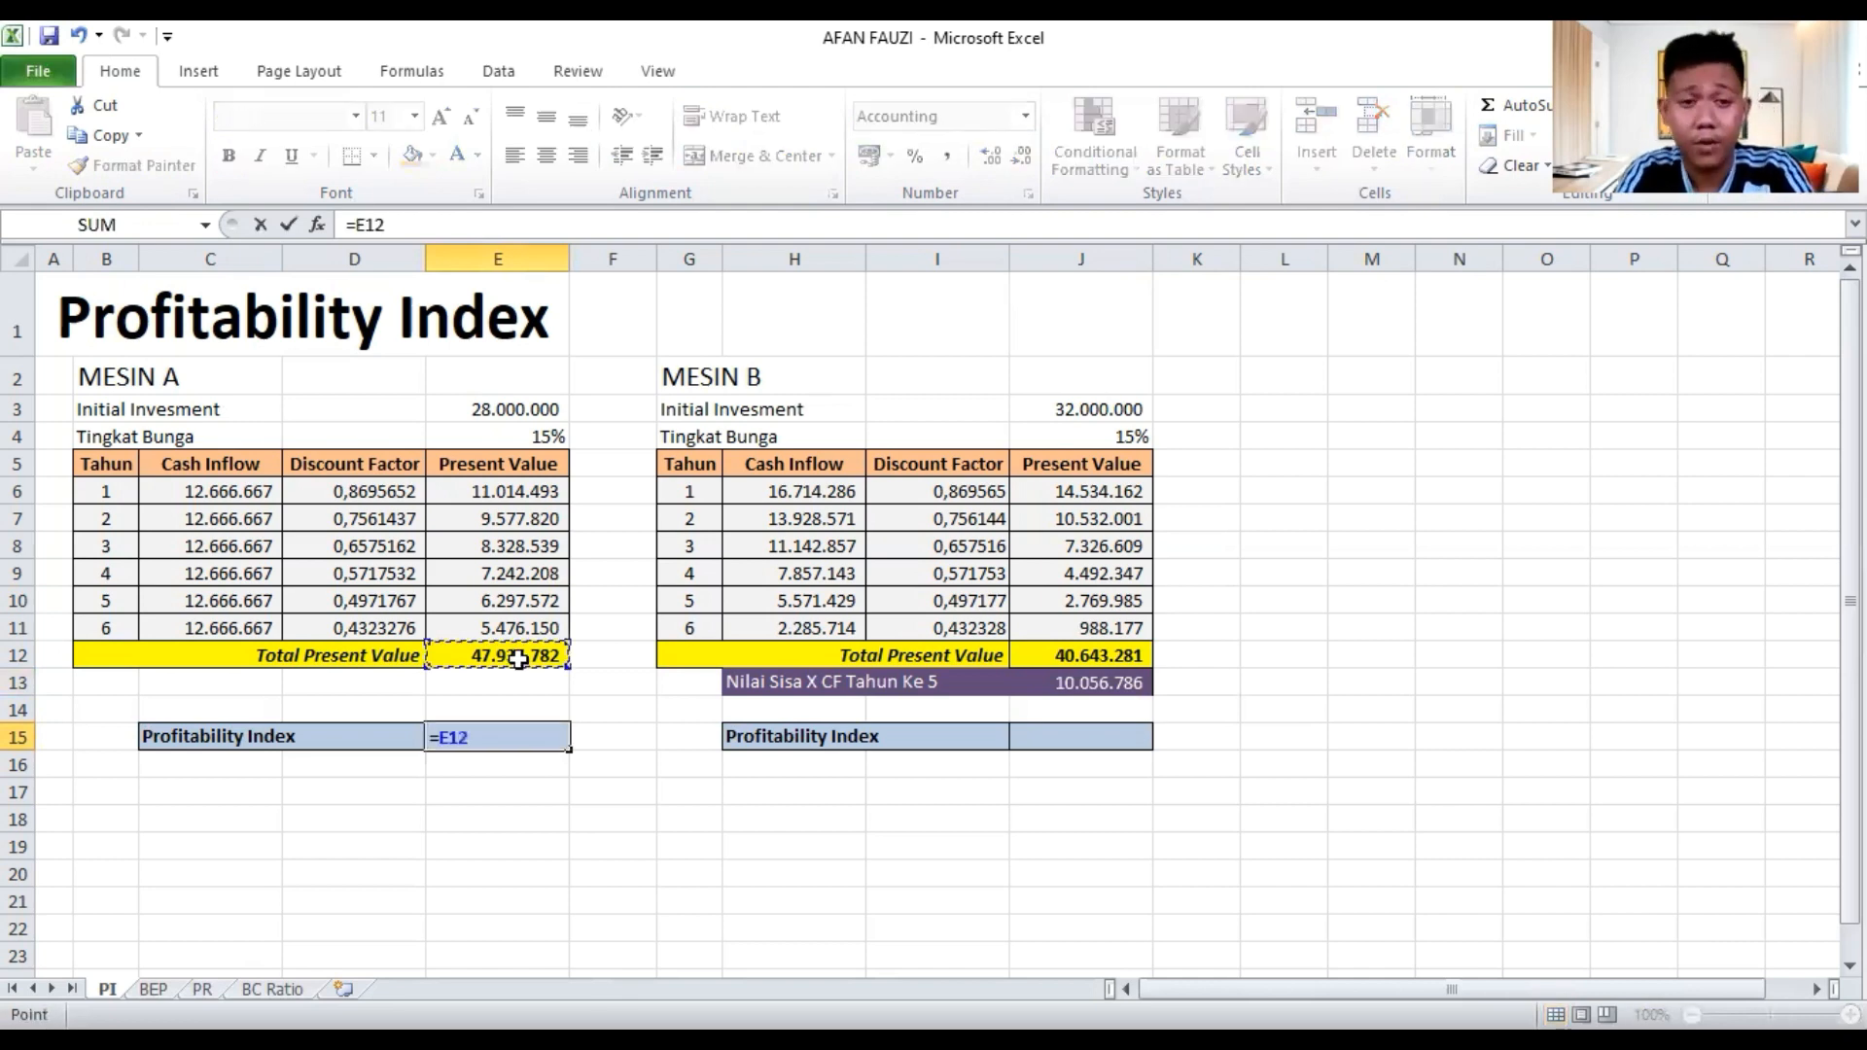
pyautogui.write('/')
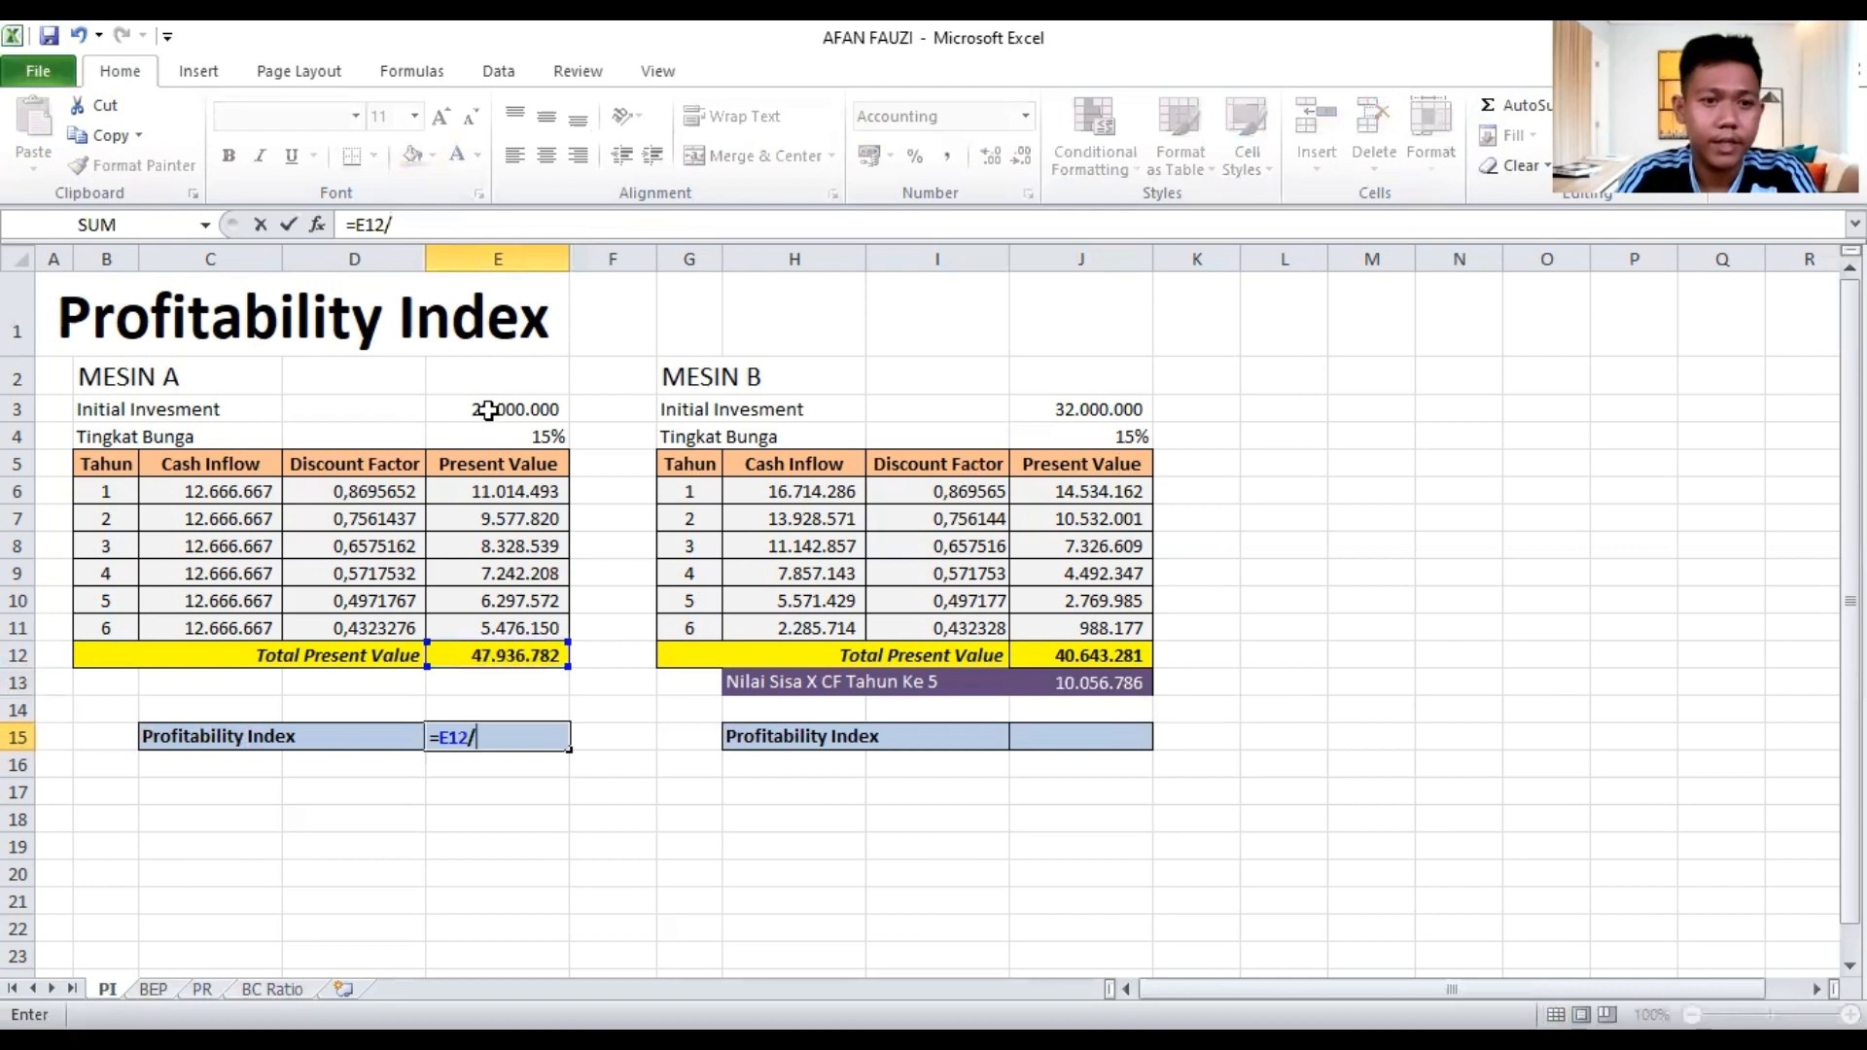
pyautogui.click(488, 410)
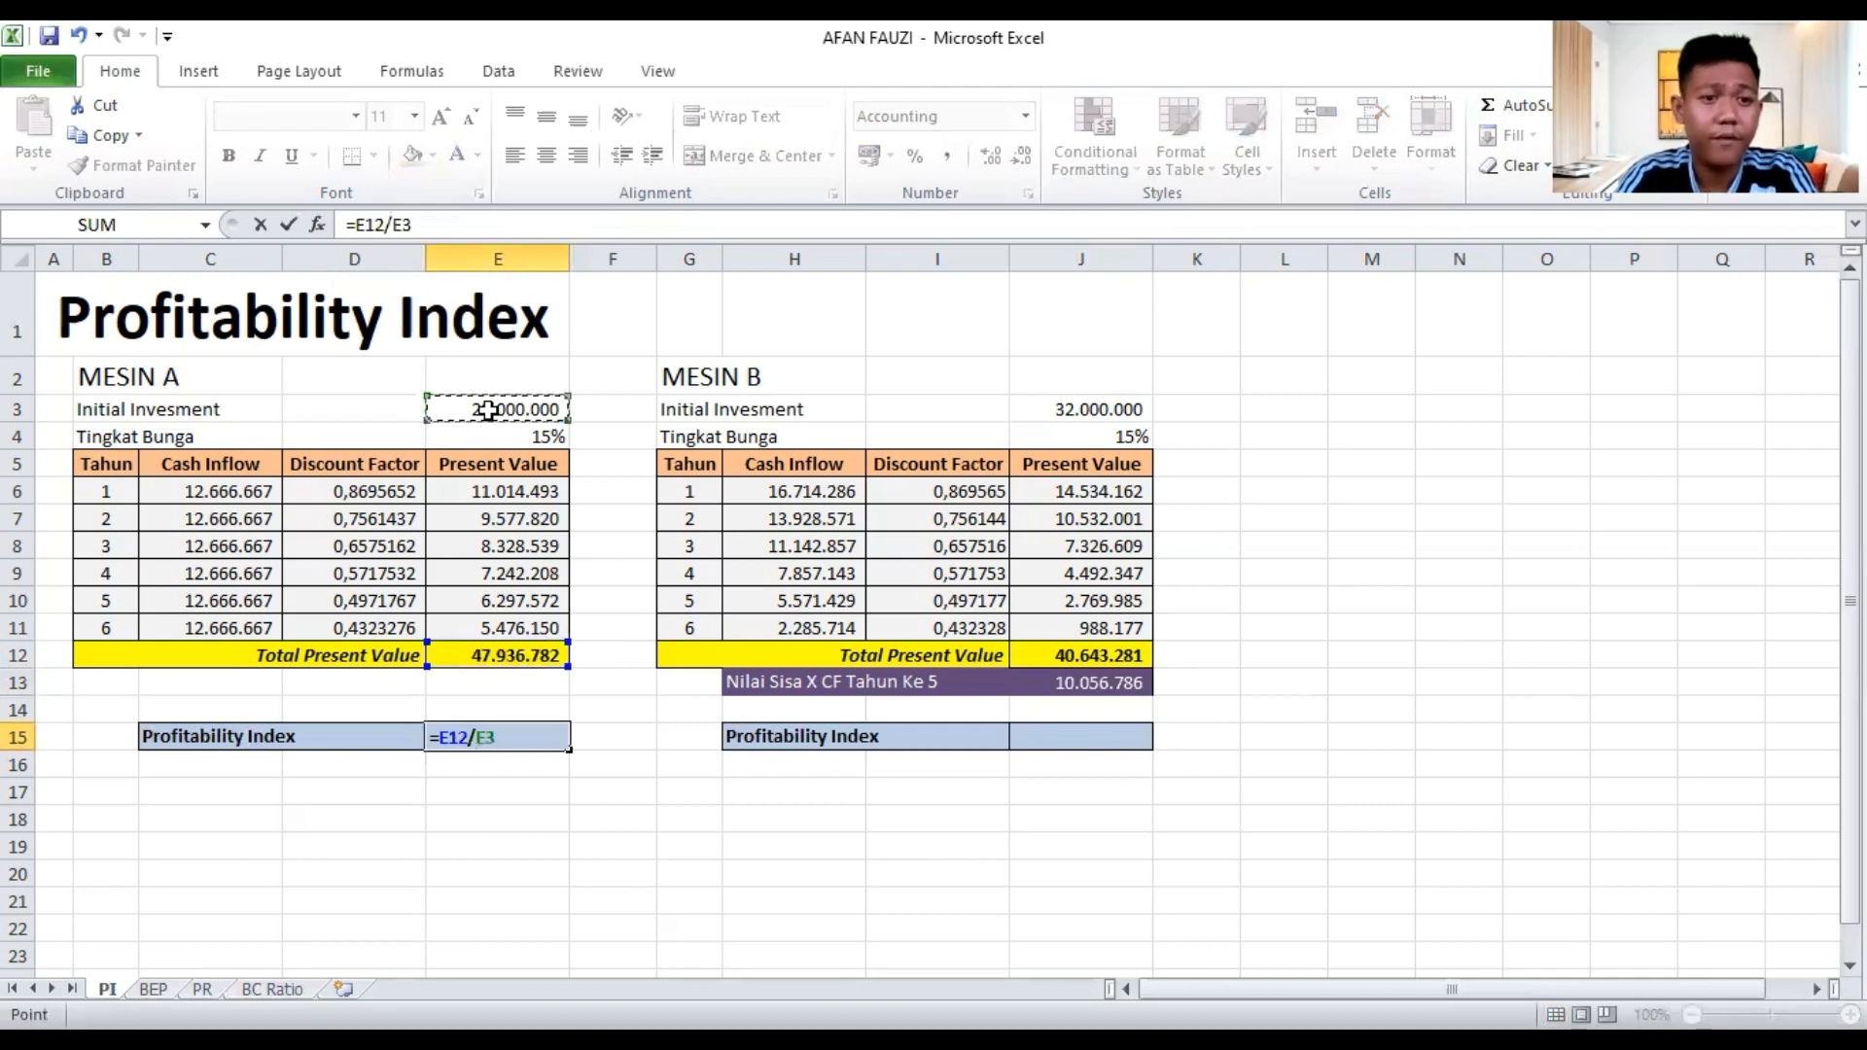
pyautogui.press('Return')
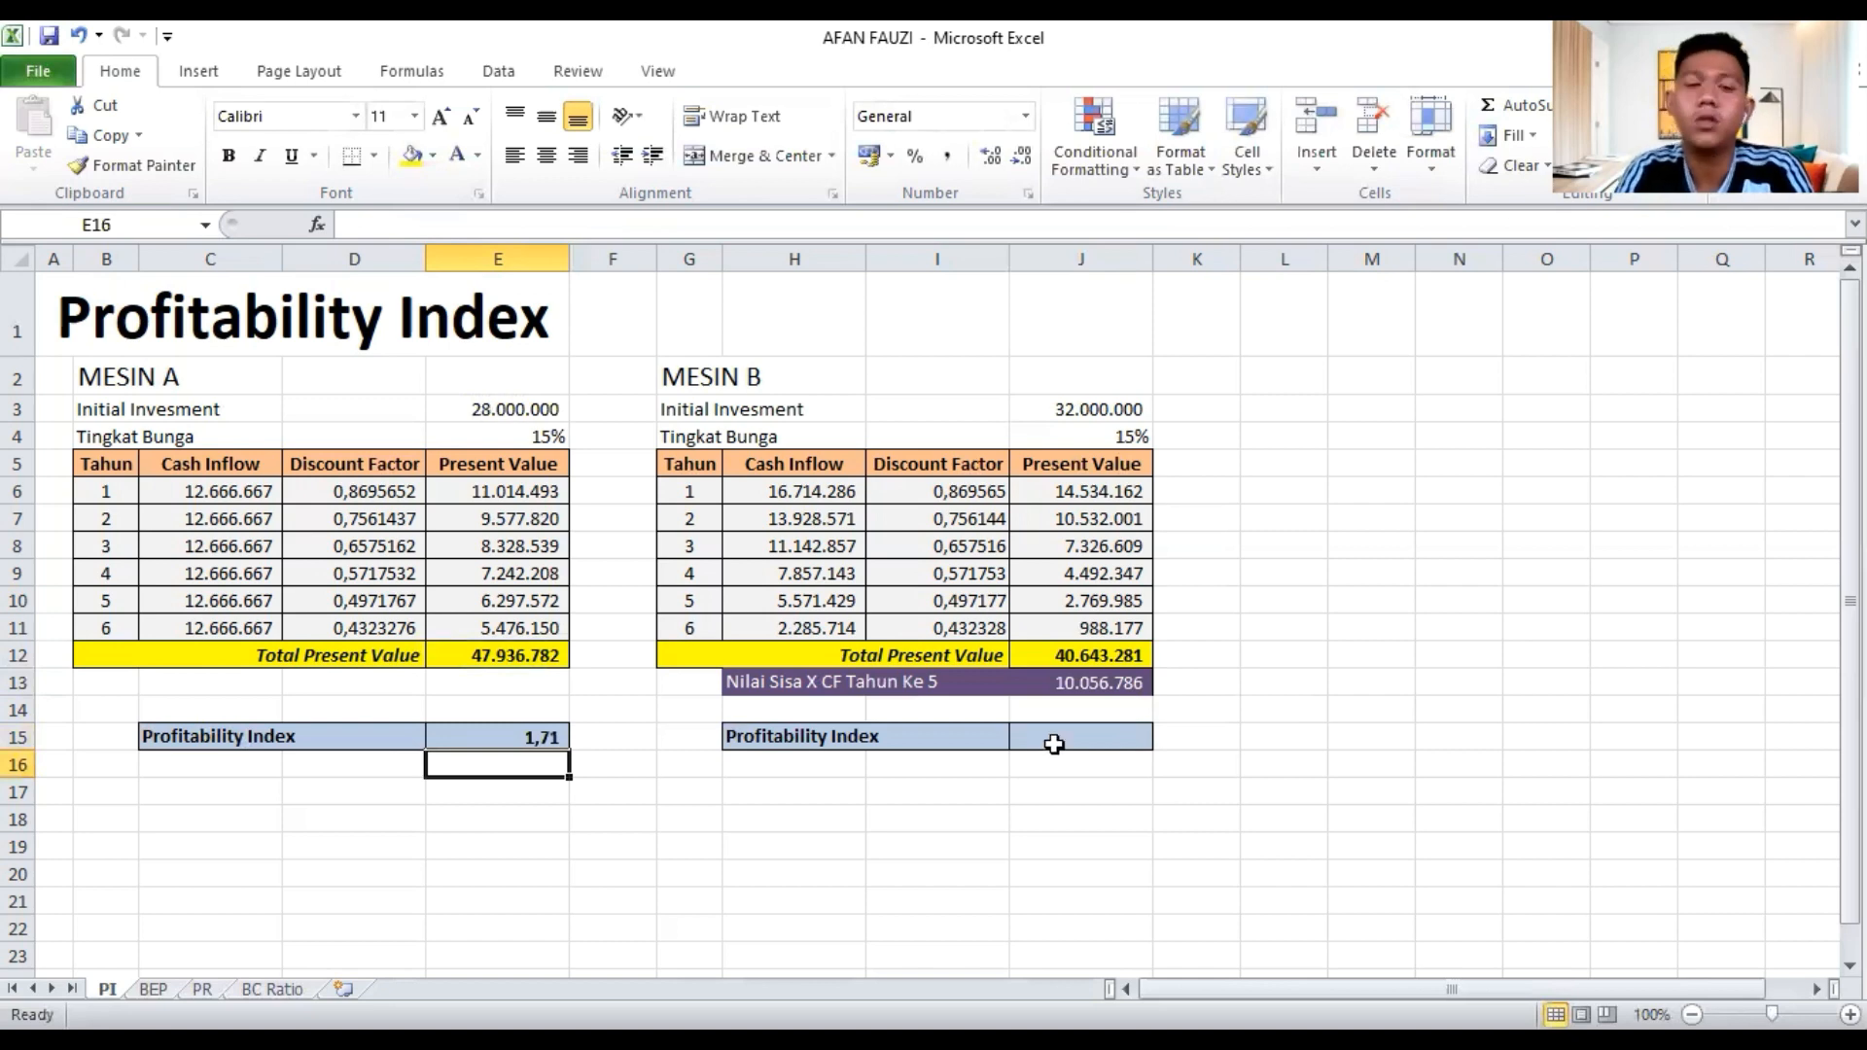
# Calculate Mesin B's profitability index by entering =J12/J3 in J15
pyautogui.click(1058, 744)
pyautogui.write('=')
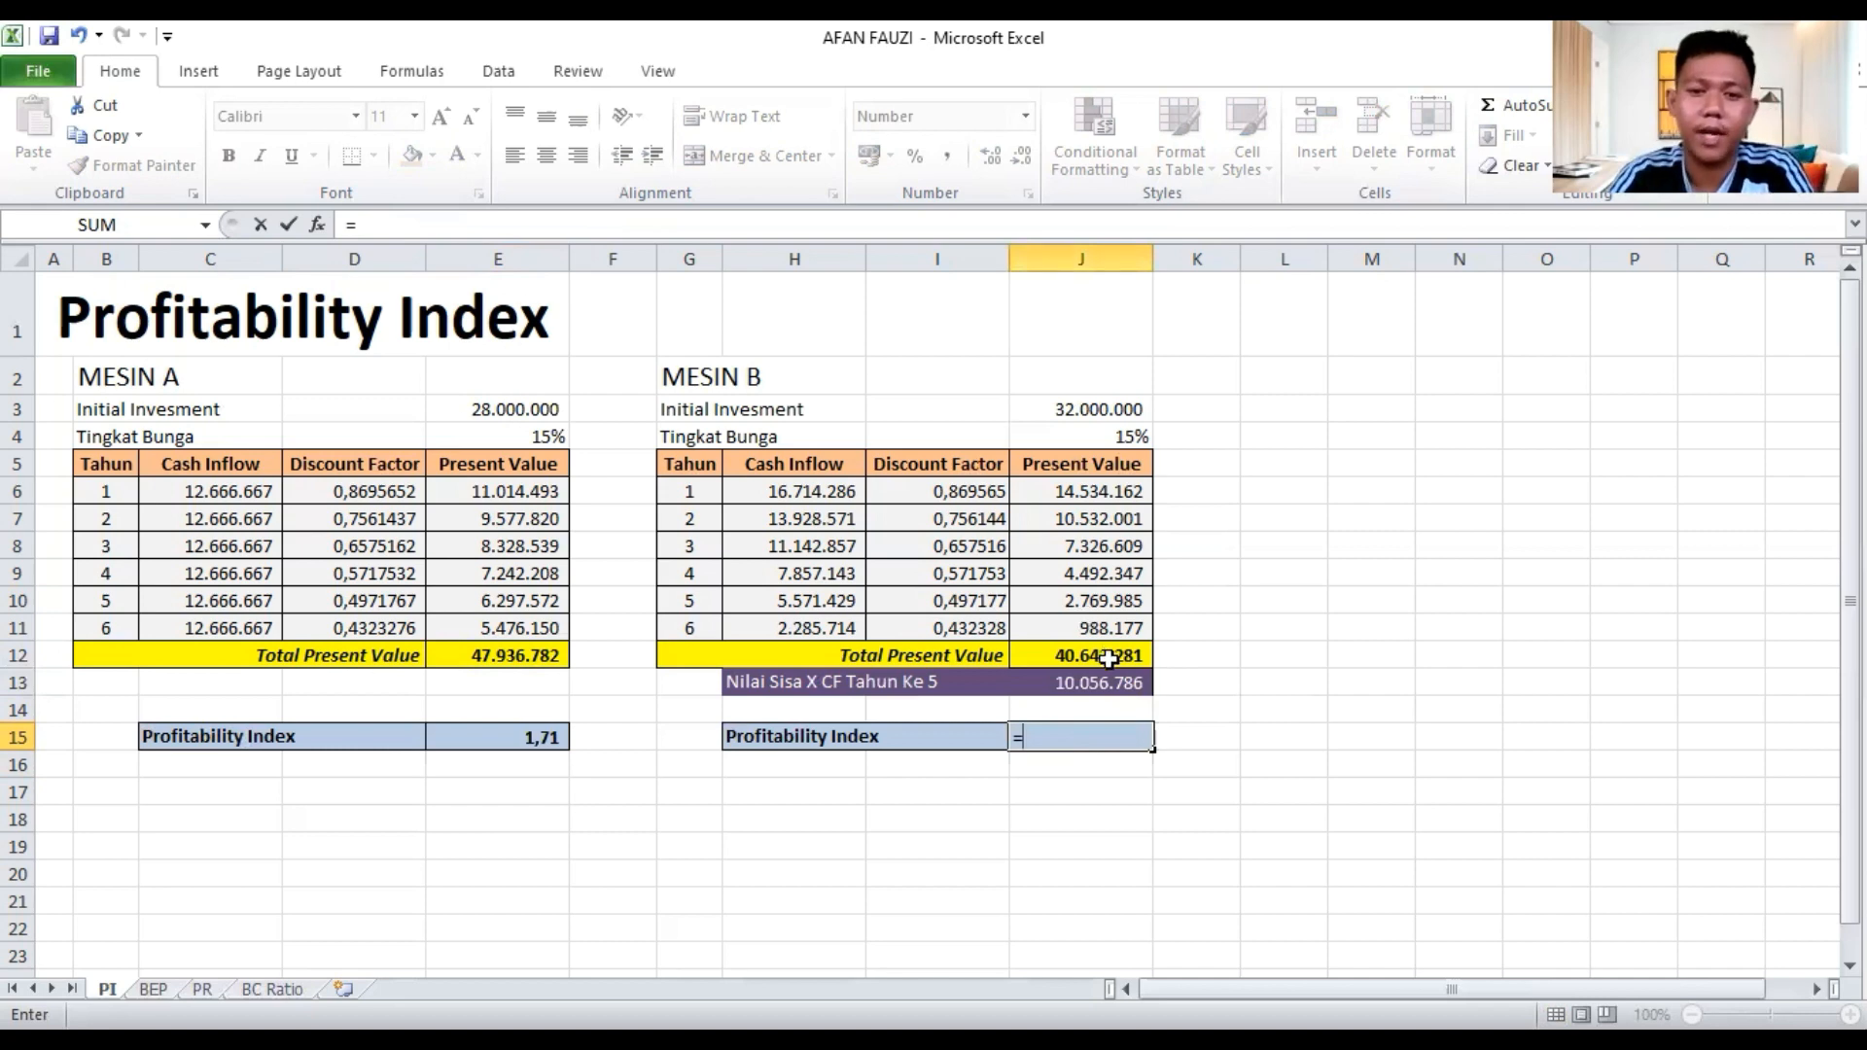
pyautogui.click(1108, 659)
pyautogui.write('/')
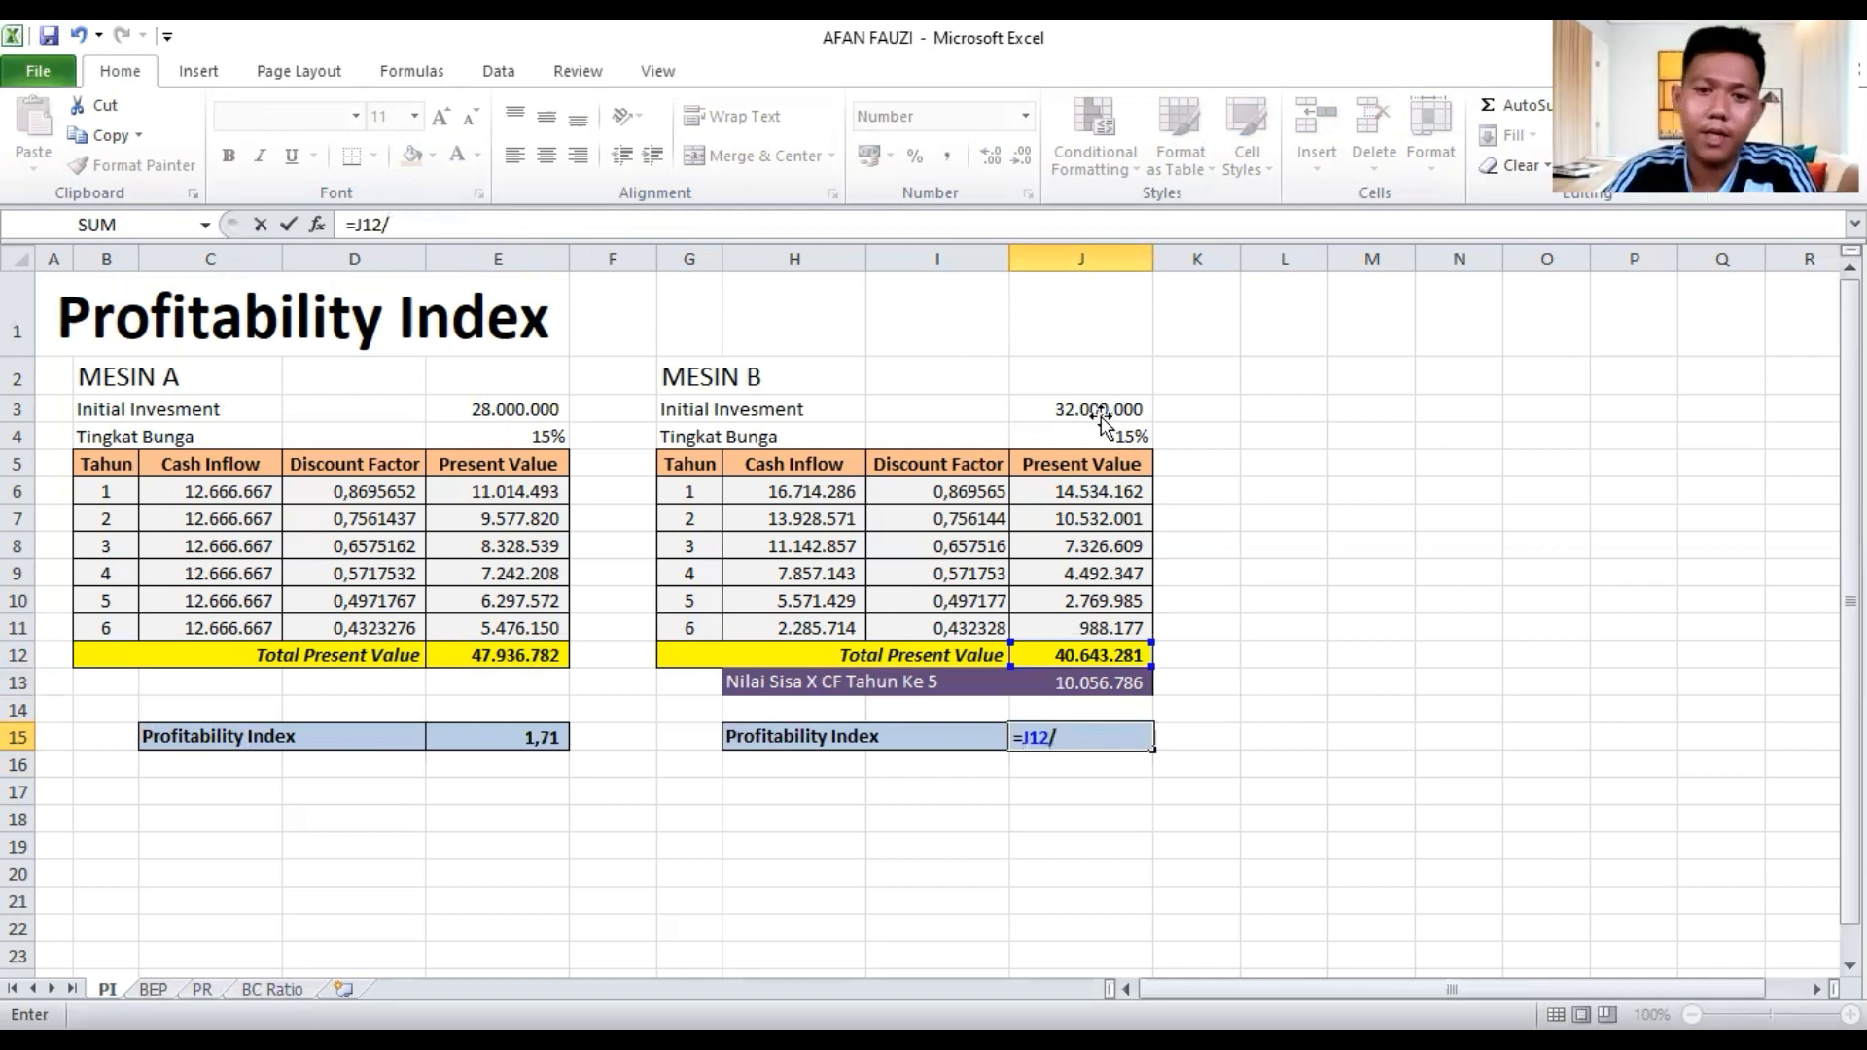
pyautogui.click(1100, 415)
pyautogui.press('Return')
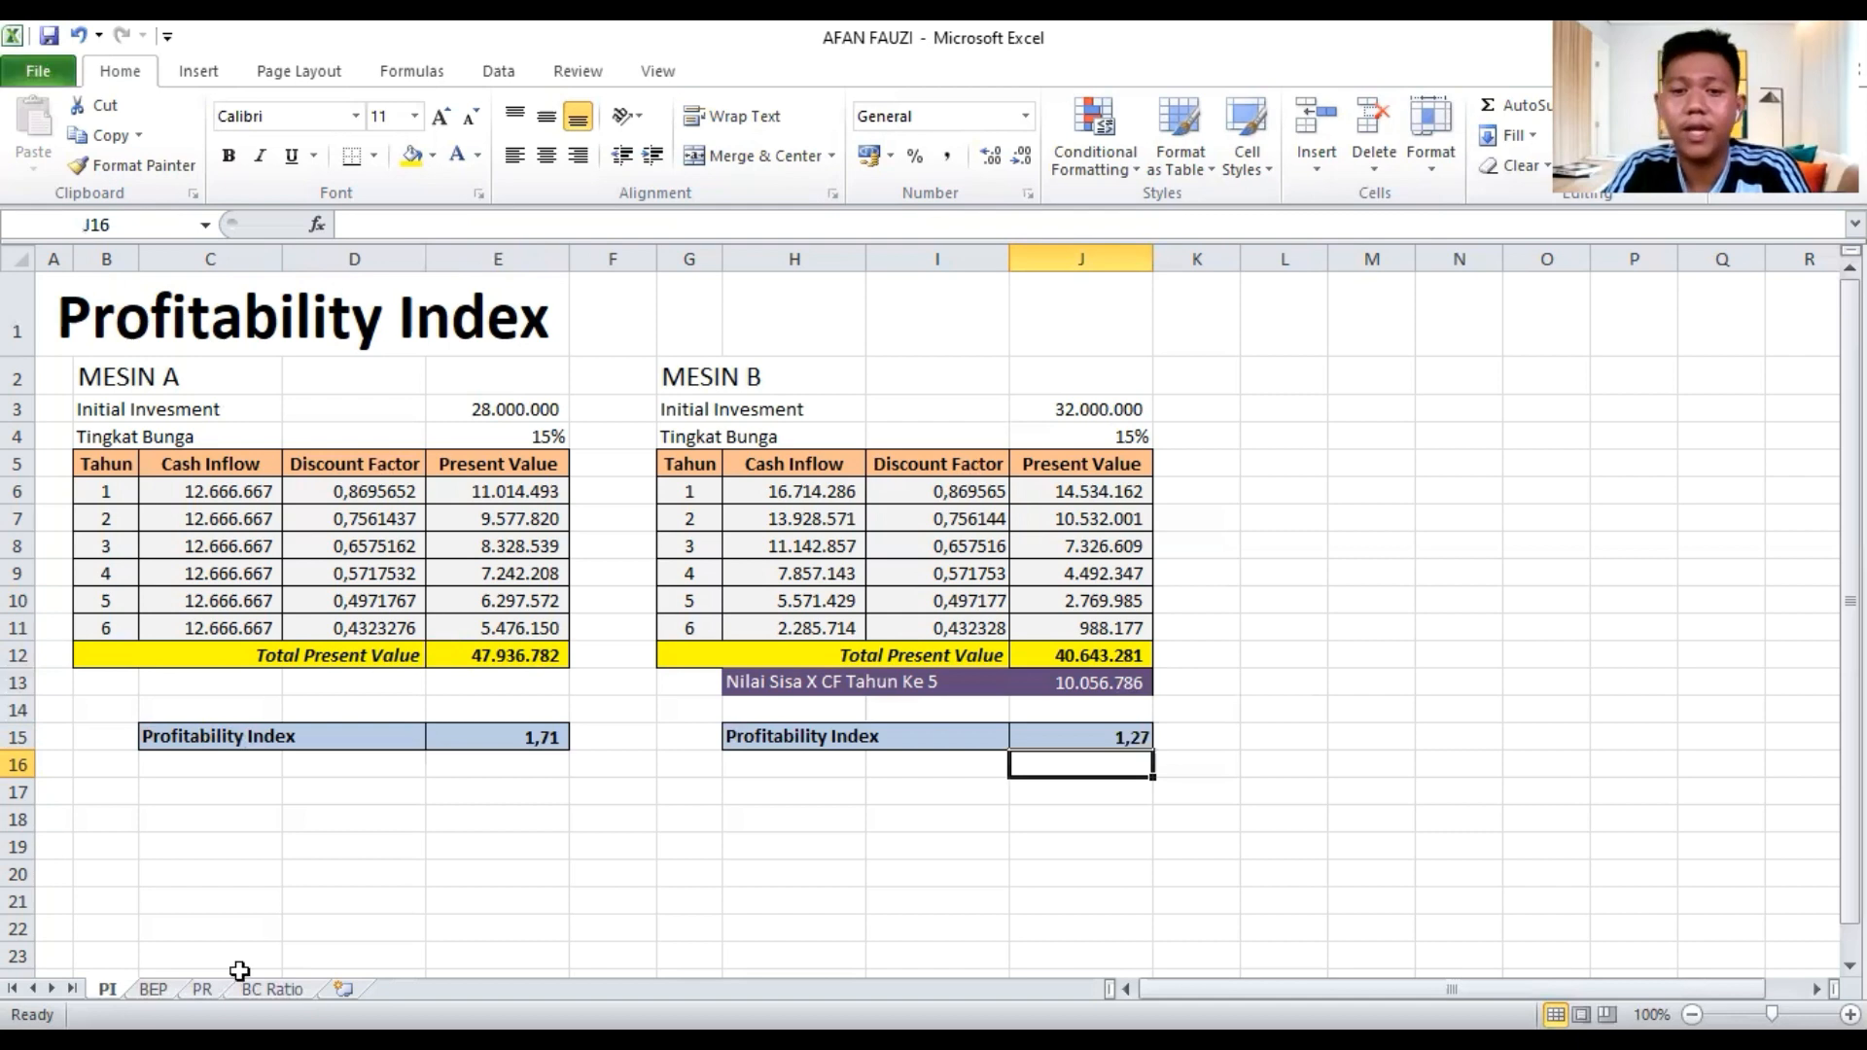
# Open the BEP sheet and clear the BEP Dalam Unit and BEP Dalam Rupiah results in C16 and C18
pyautogui.click(167, 983)
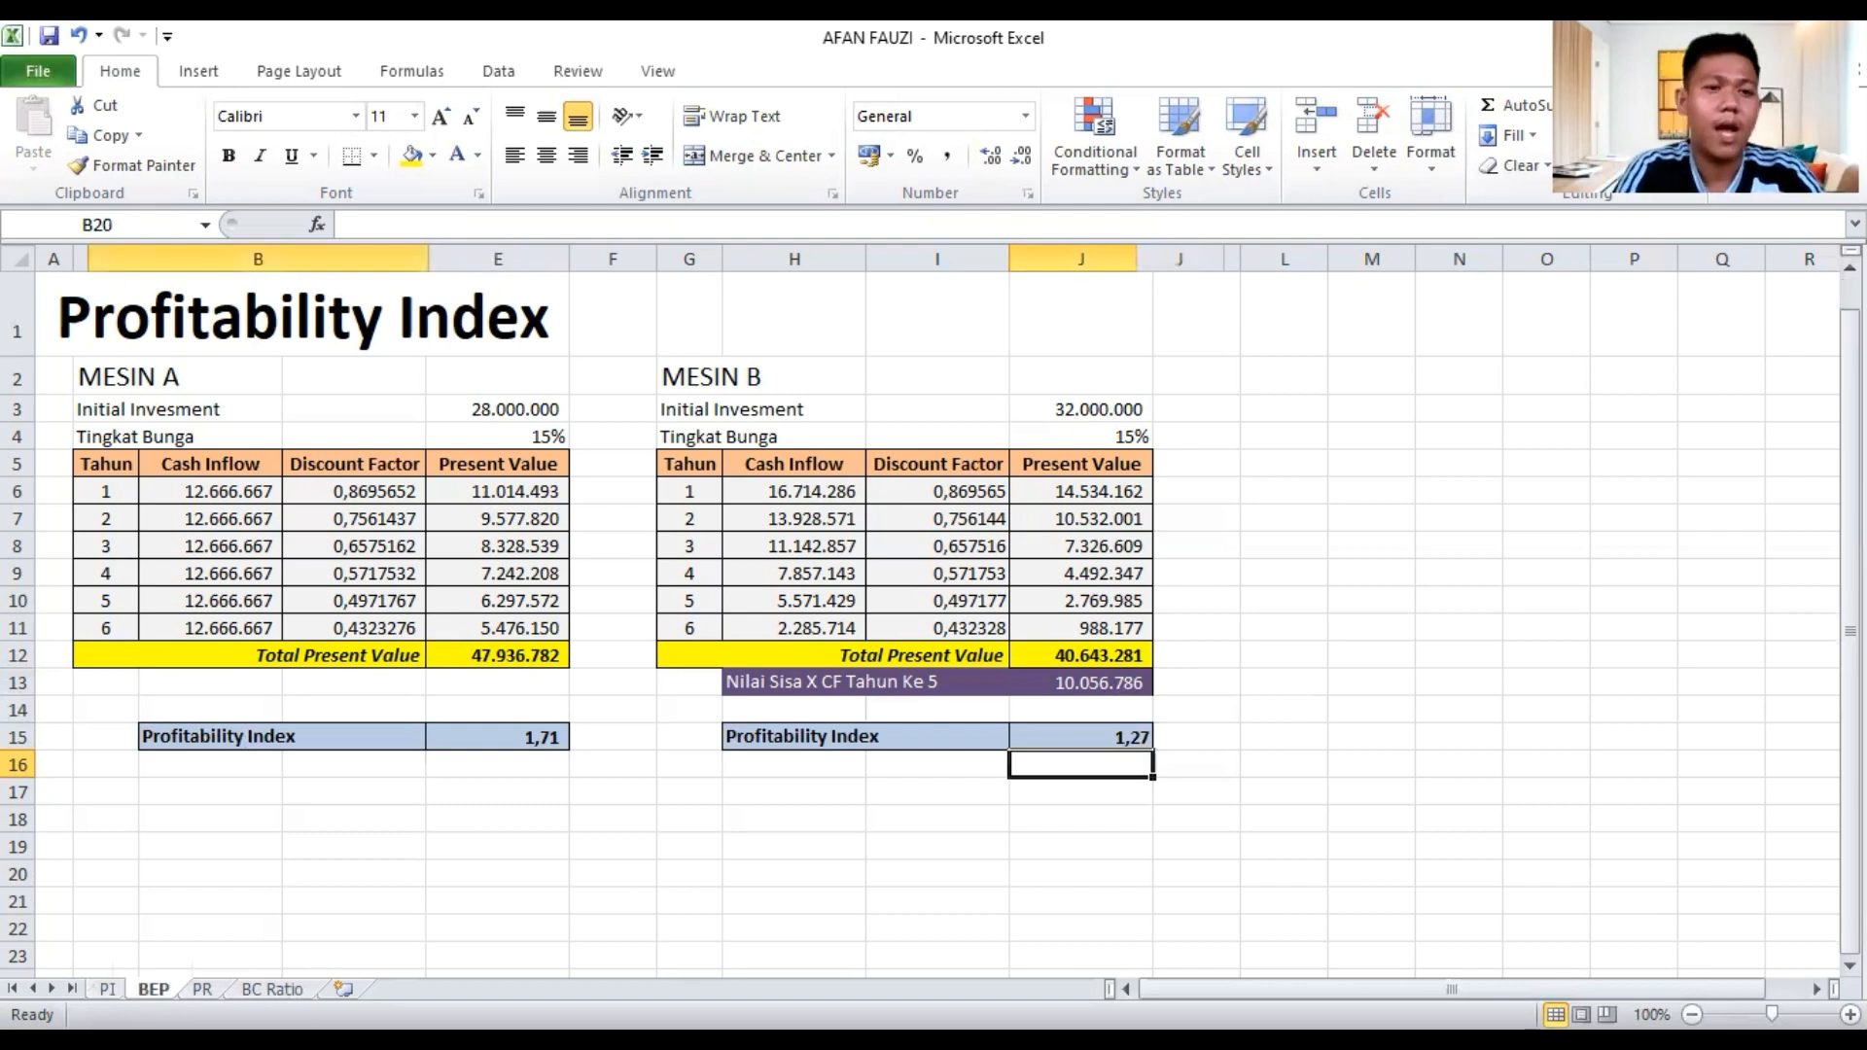
pyautogui.scroll(1, 443, 610)
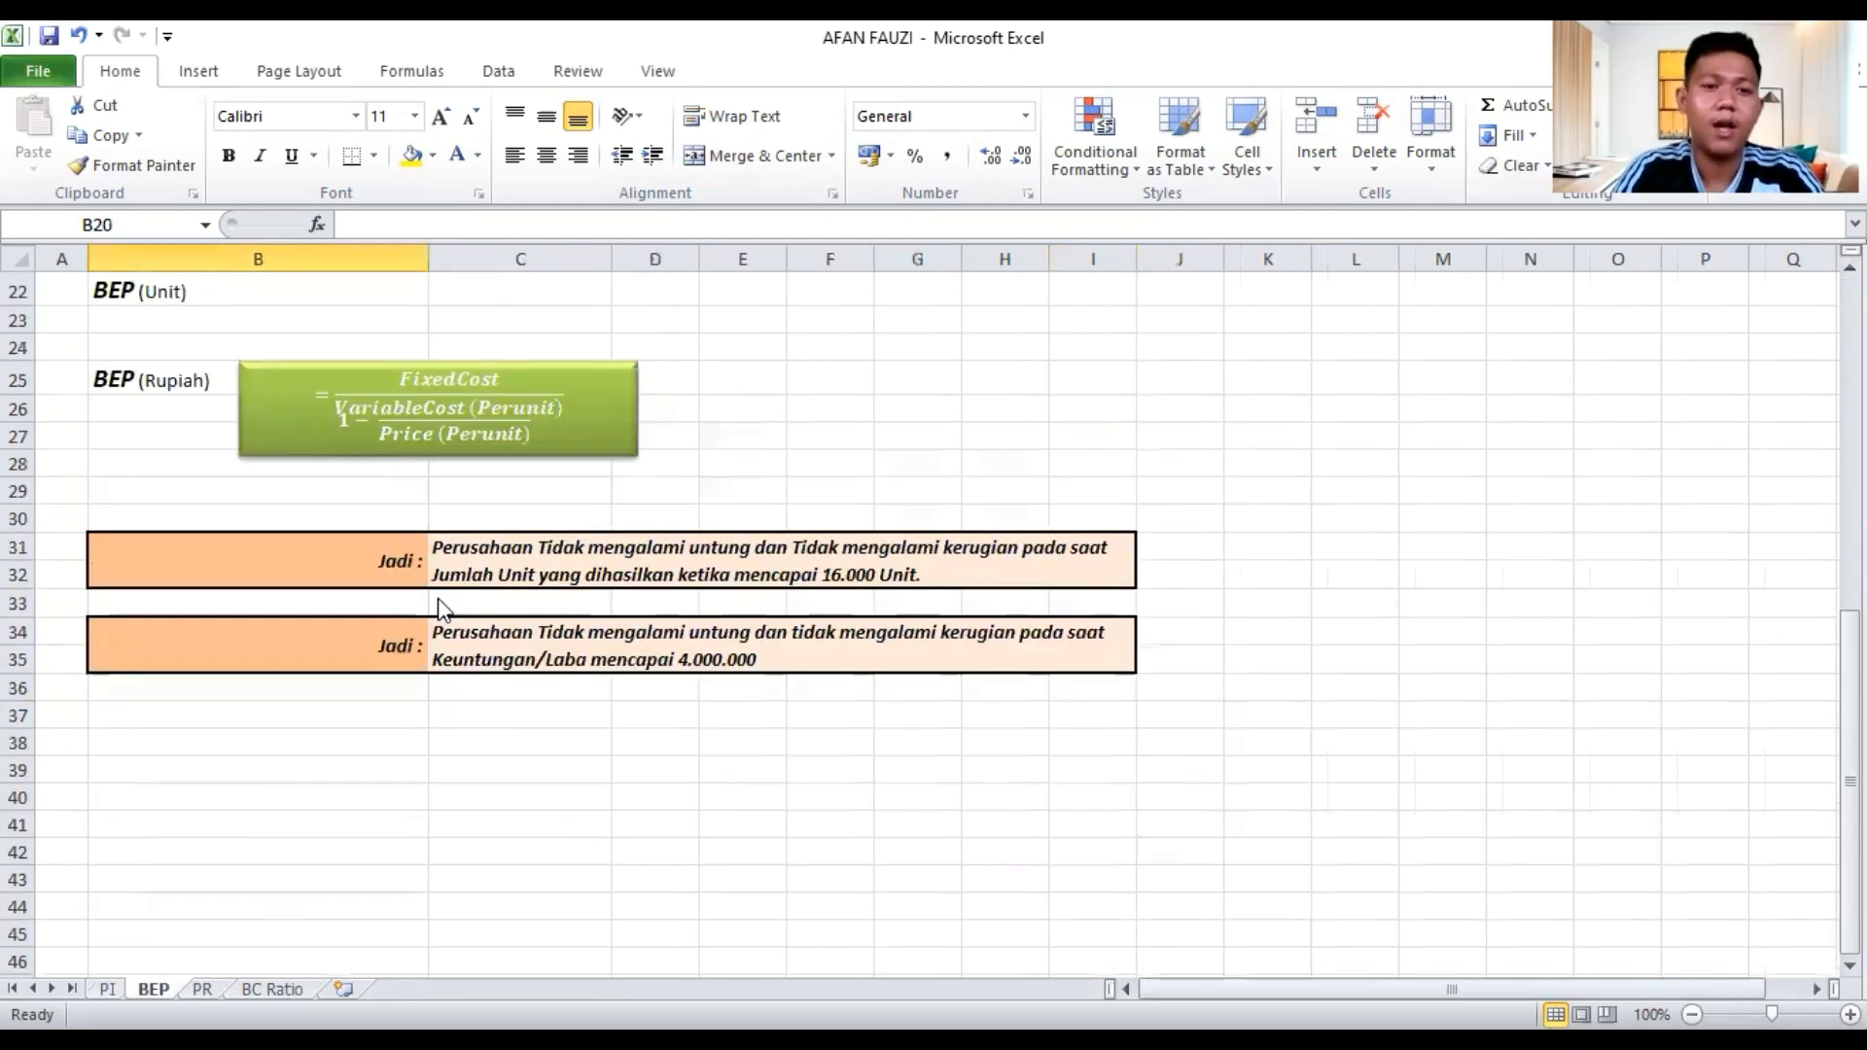
pyautogui.scroll(7, 438, 609)
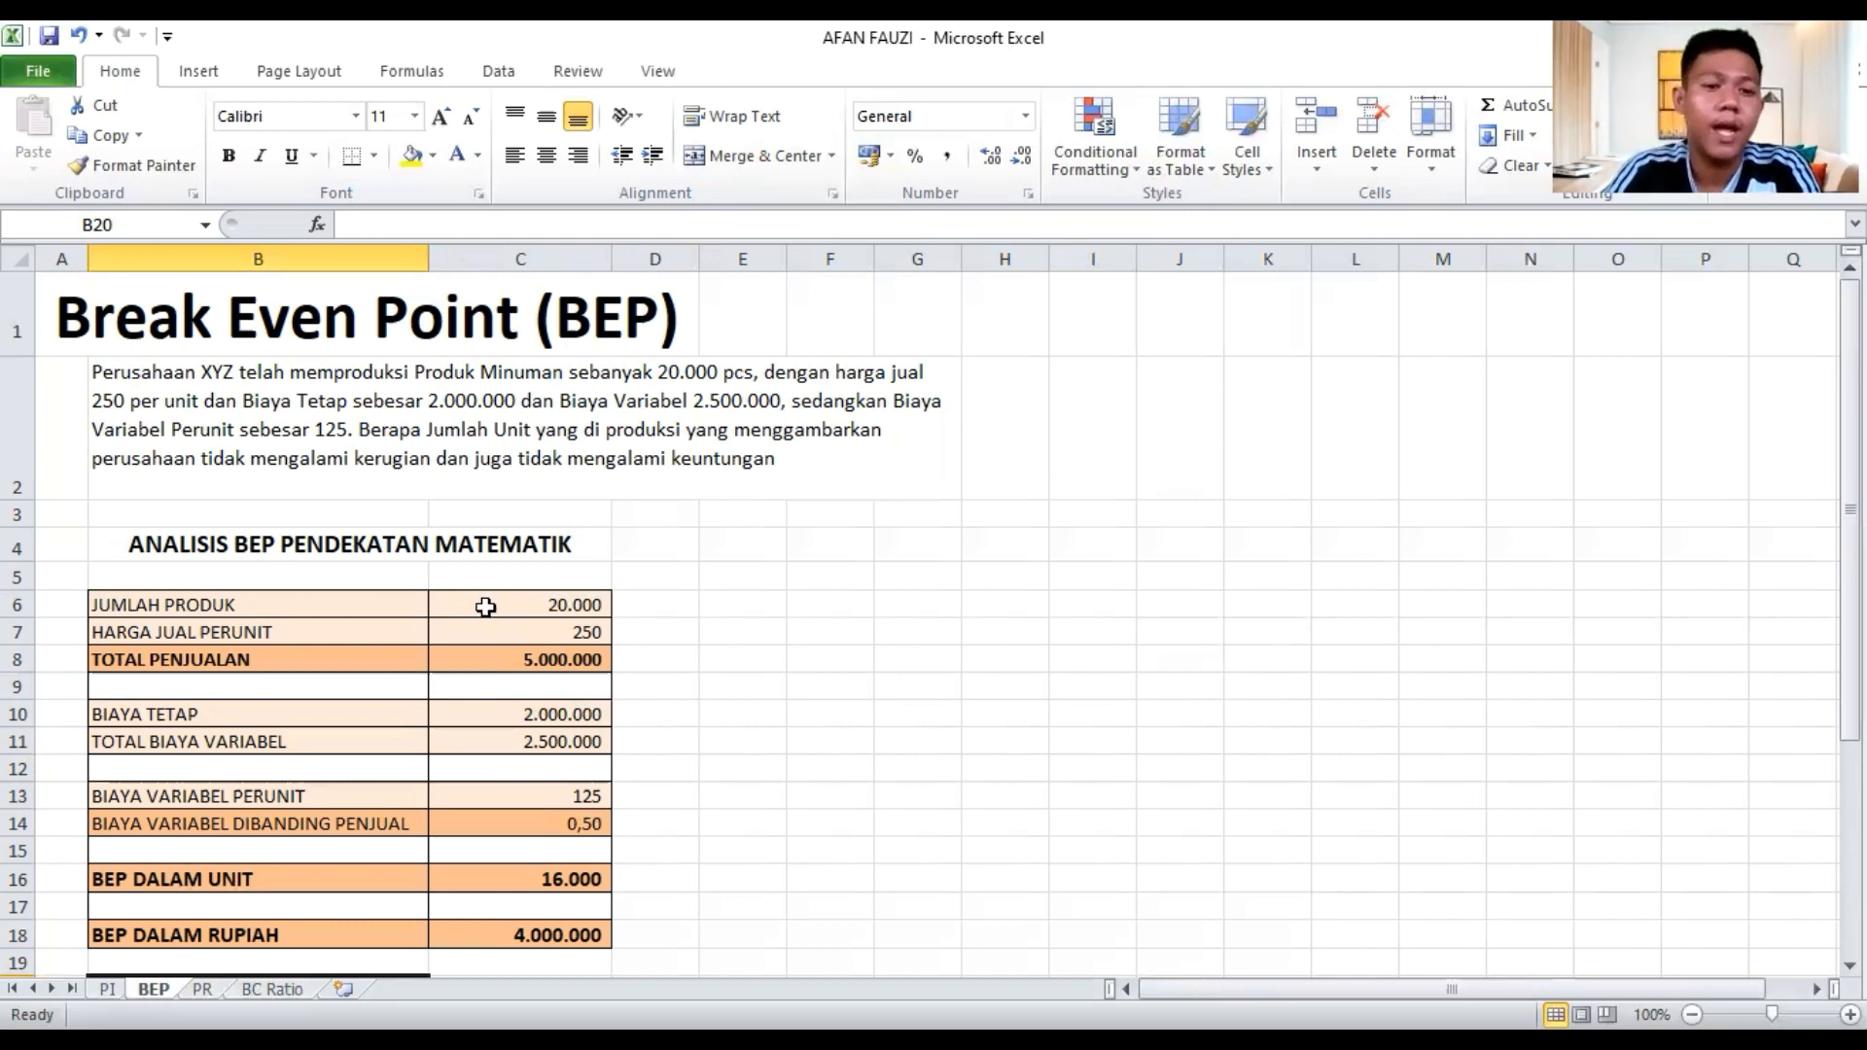
pyautogui.scroll(-1, 485, 607)
pyautogui.click(513, 627)
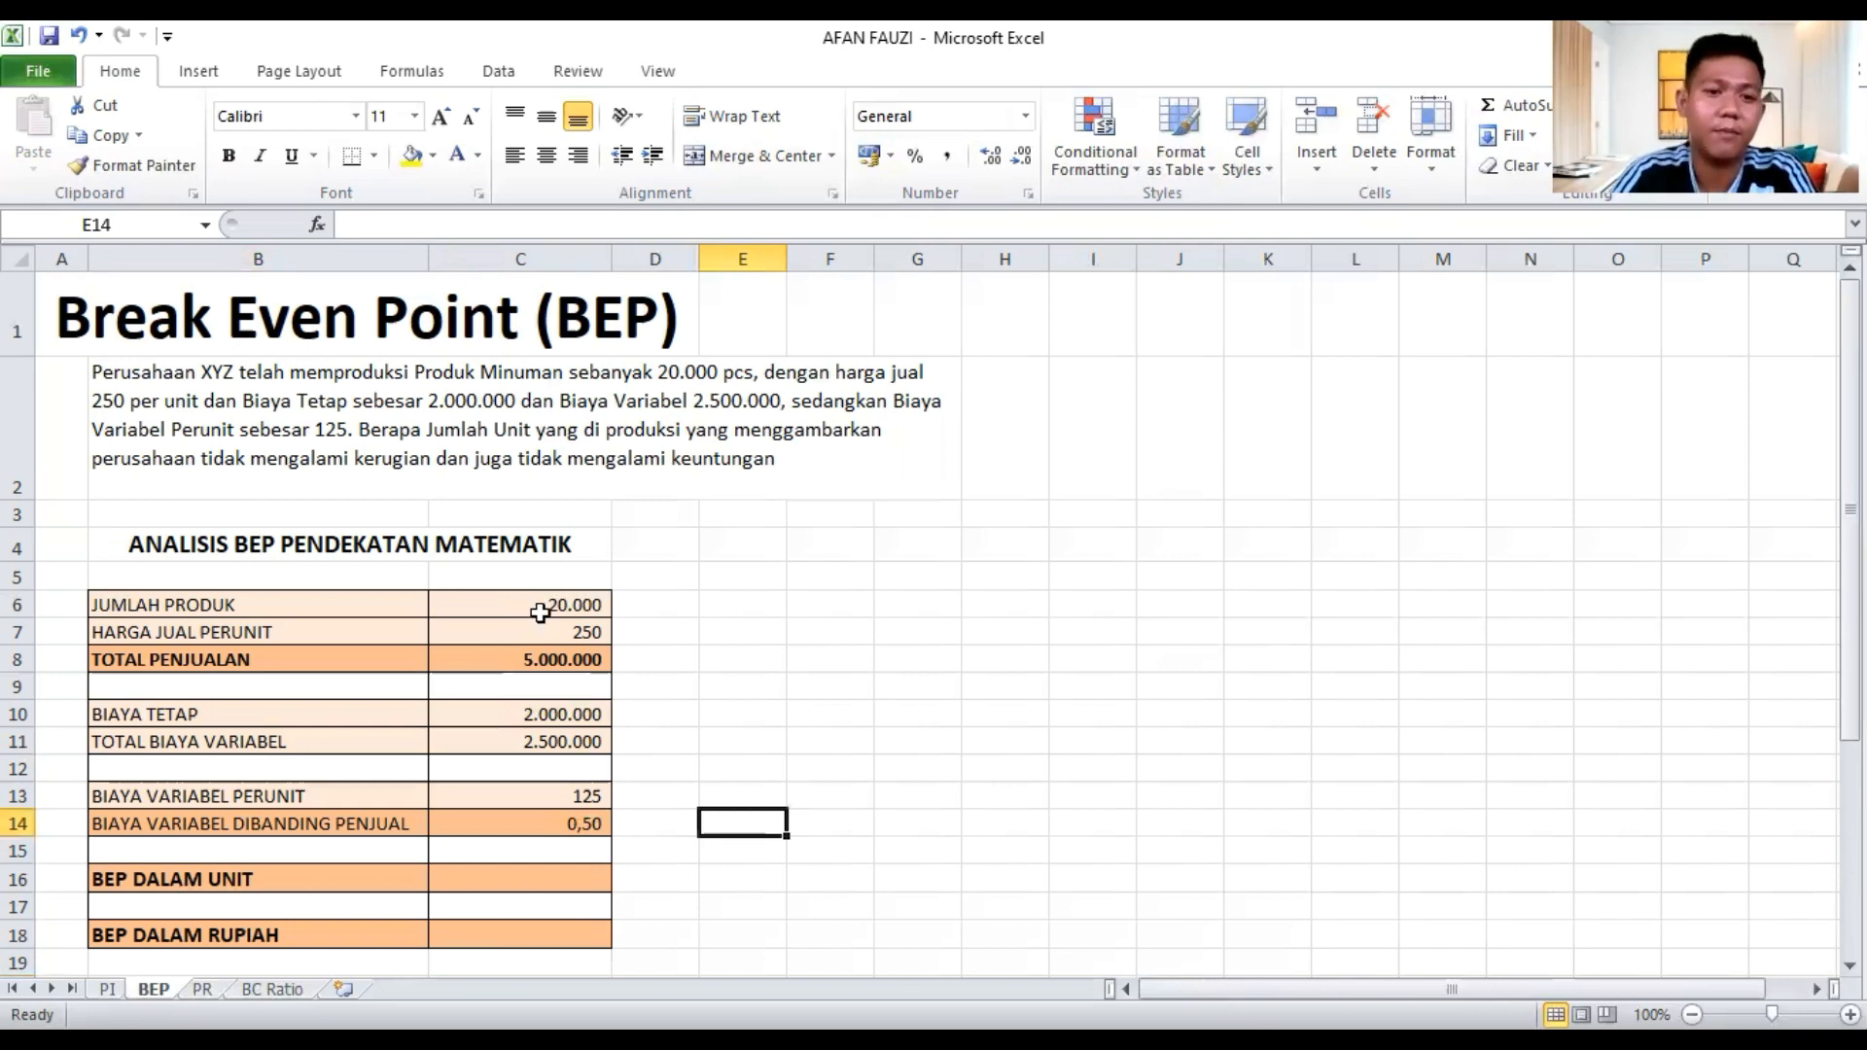
# Review the product quantity in C6, the total sales formula in C8, the cost rows and the BEP formulas beneath the table
pyautogui.scroll(-1, 540, 610)
pyautogui.scroll(1, 540, 610)
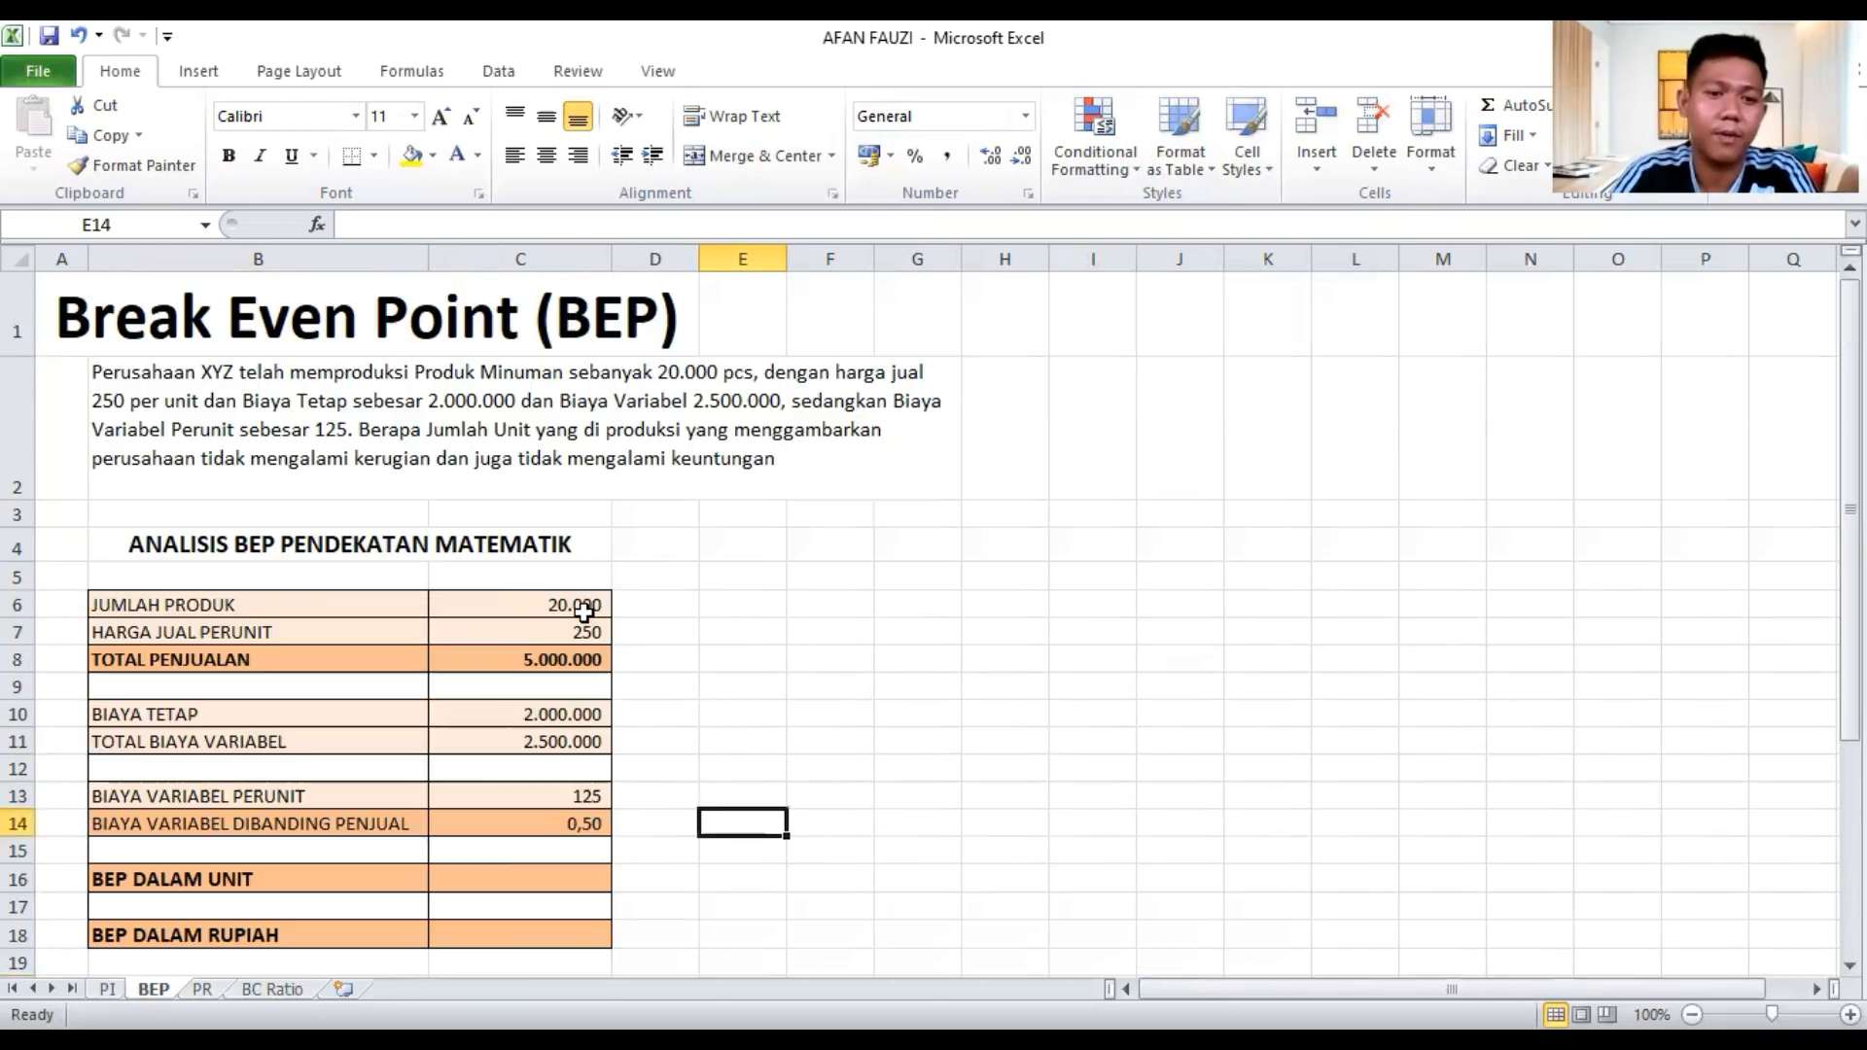
pyautogui.click(589, 605)
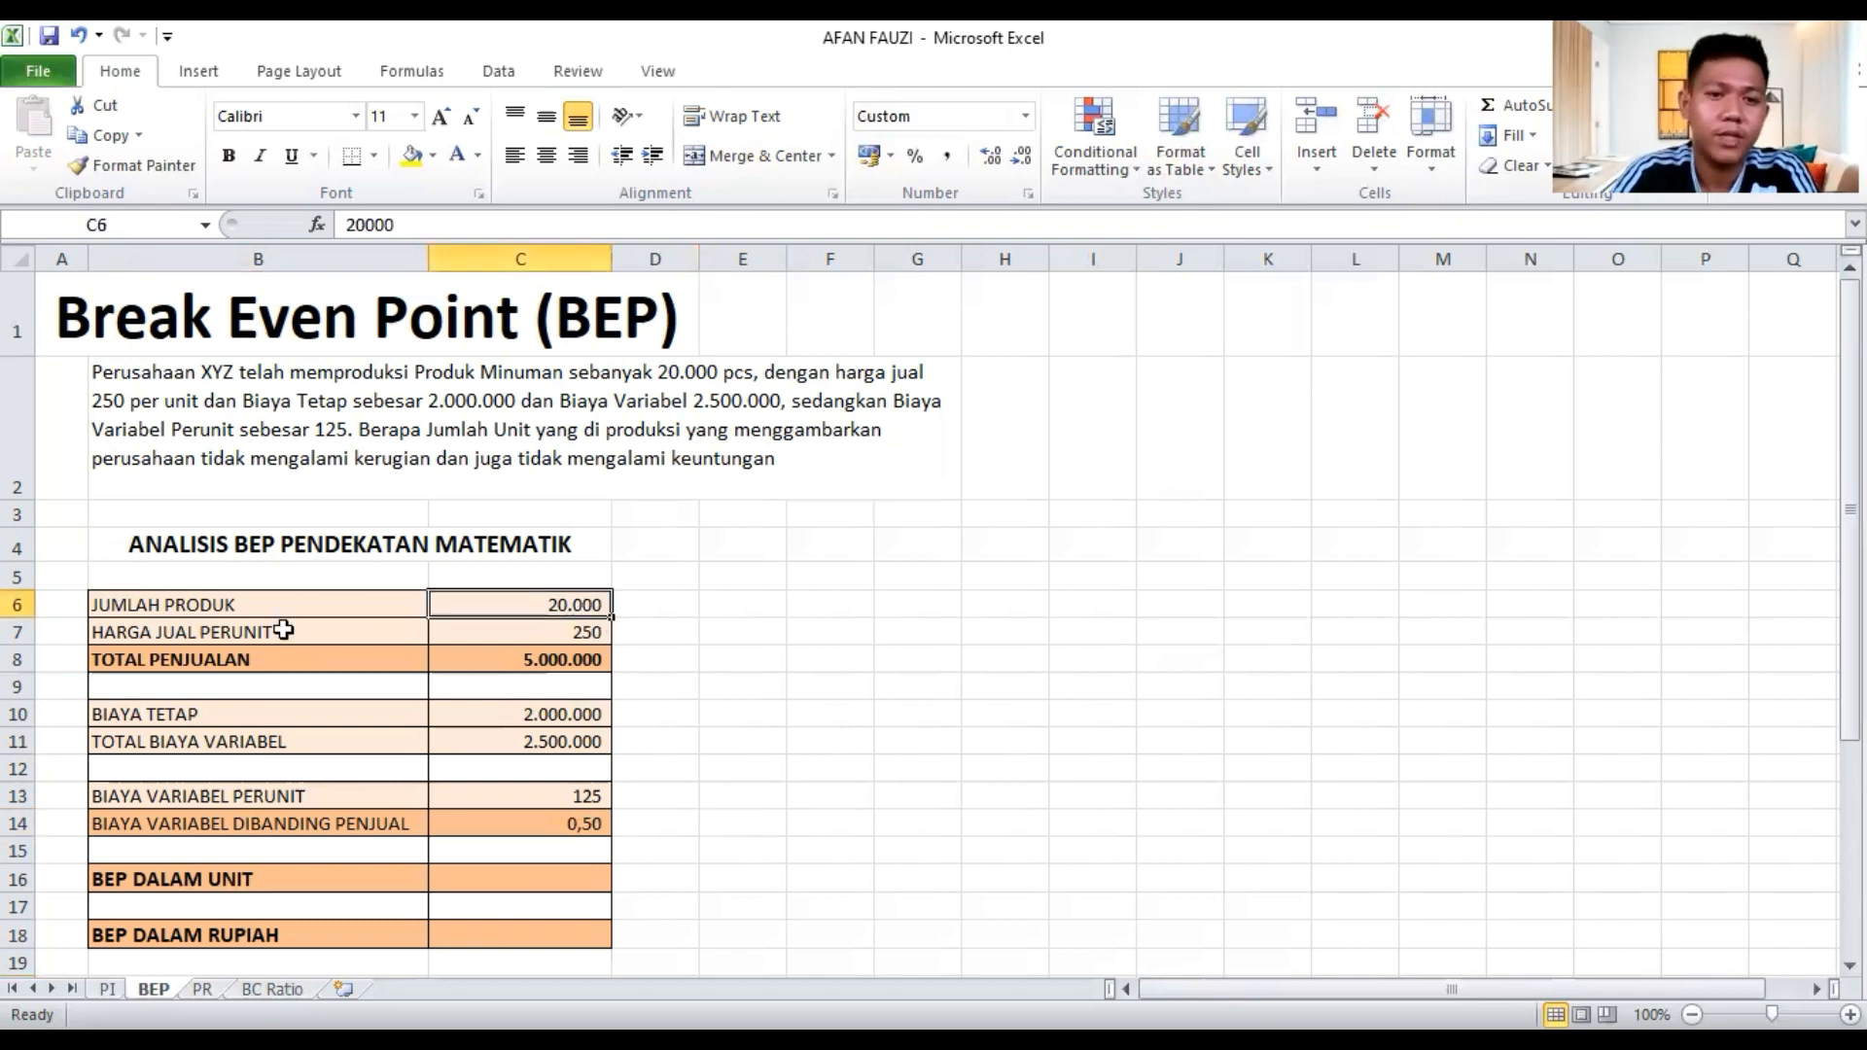
pyautogui.click(510, 662)
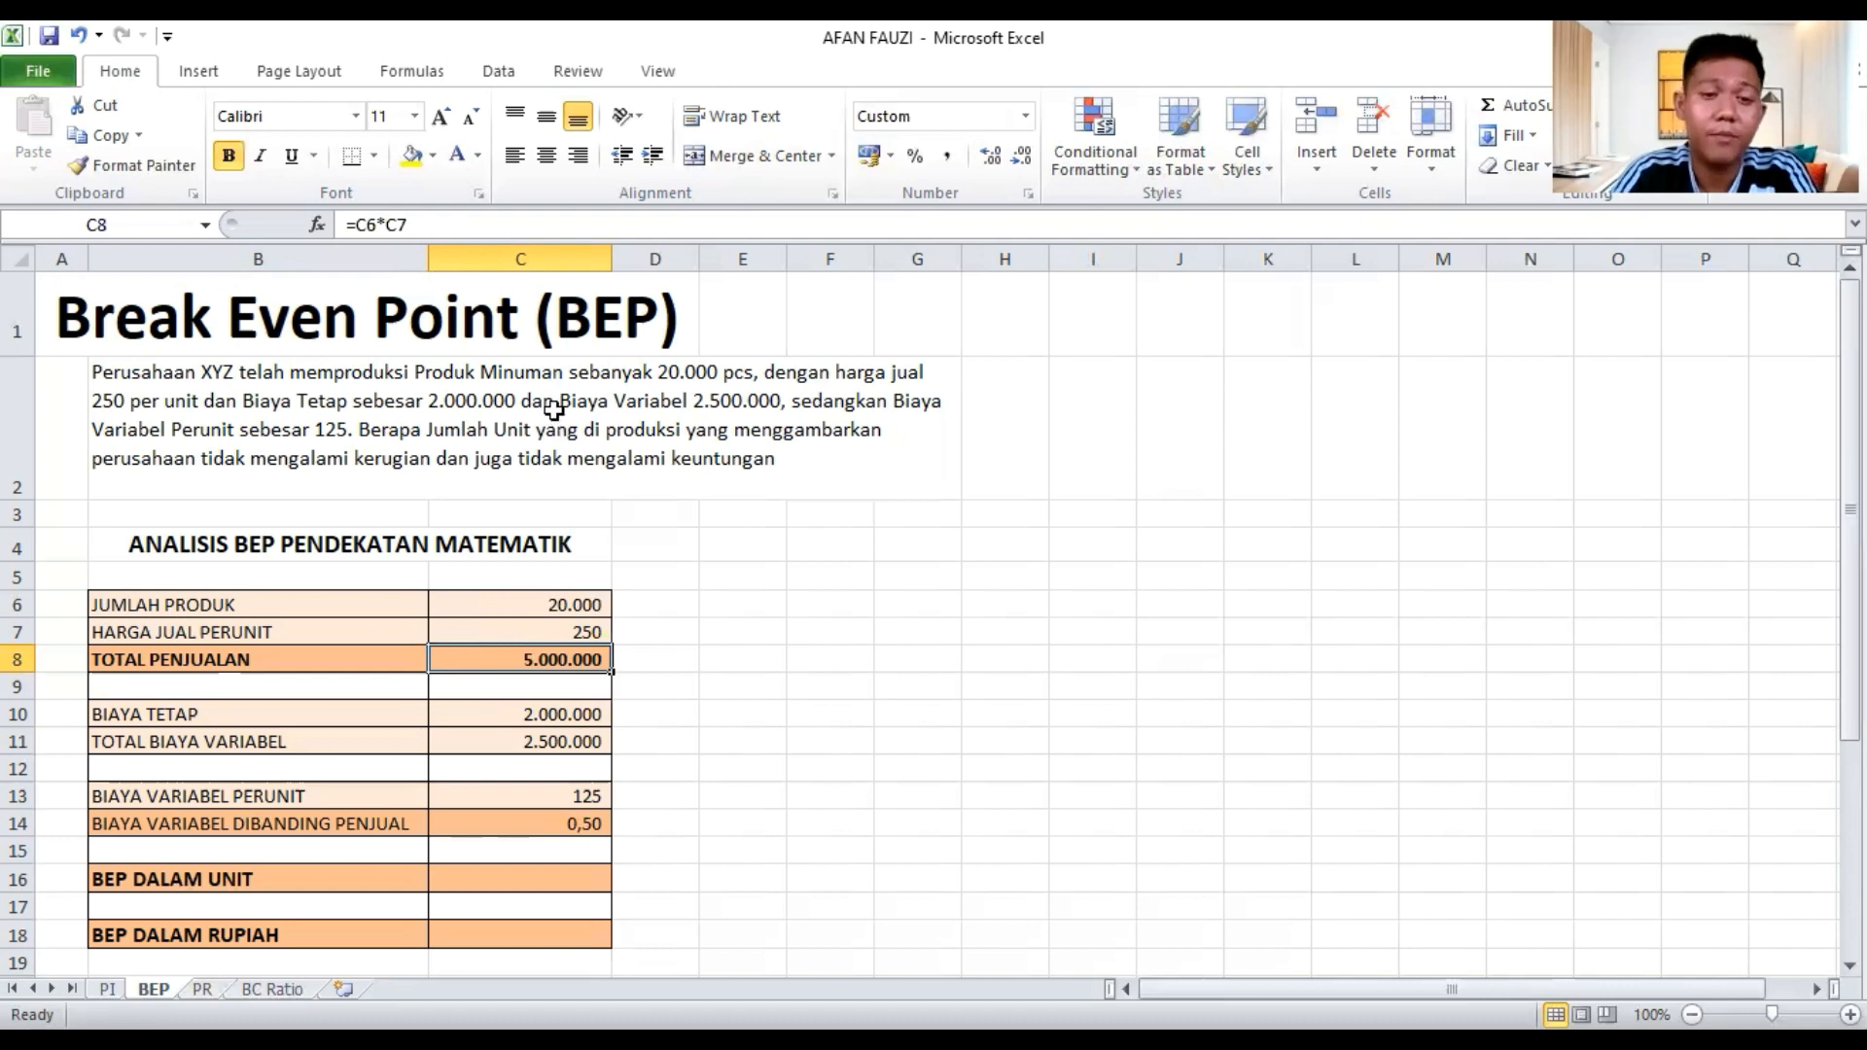
pyautogui.scroll(-1, 553, 408)
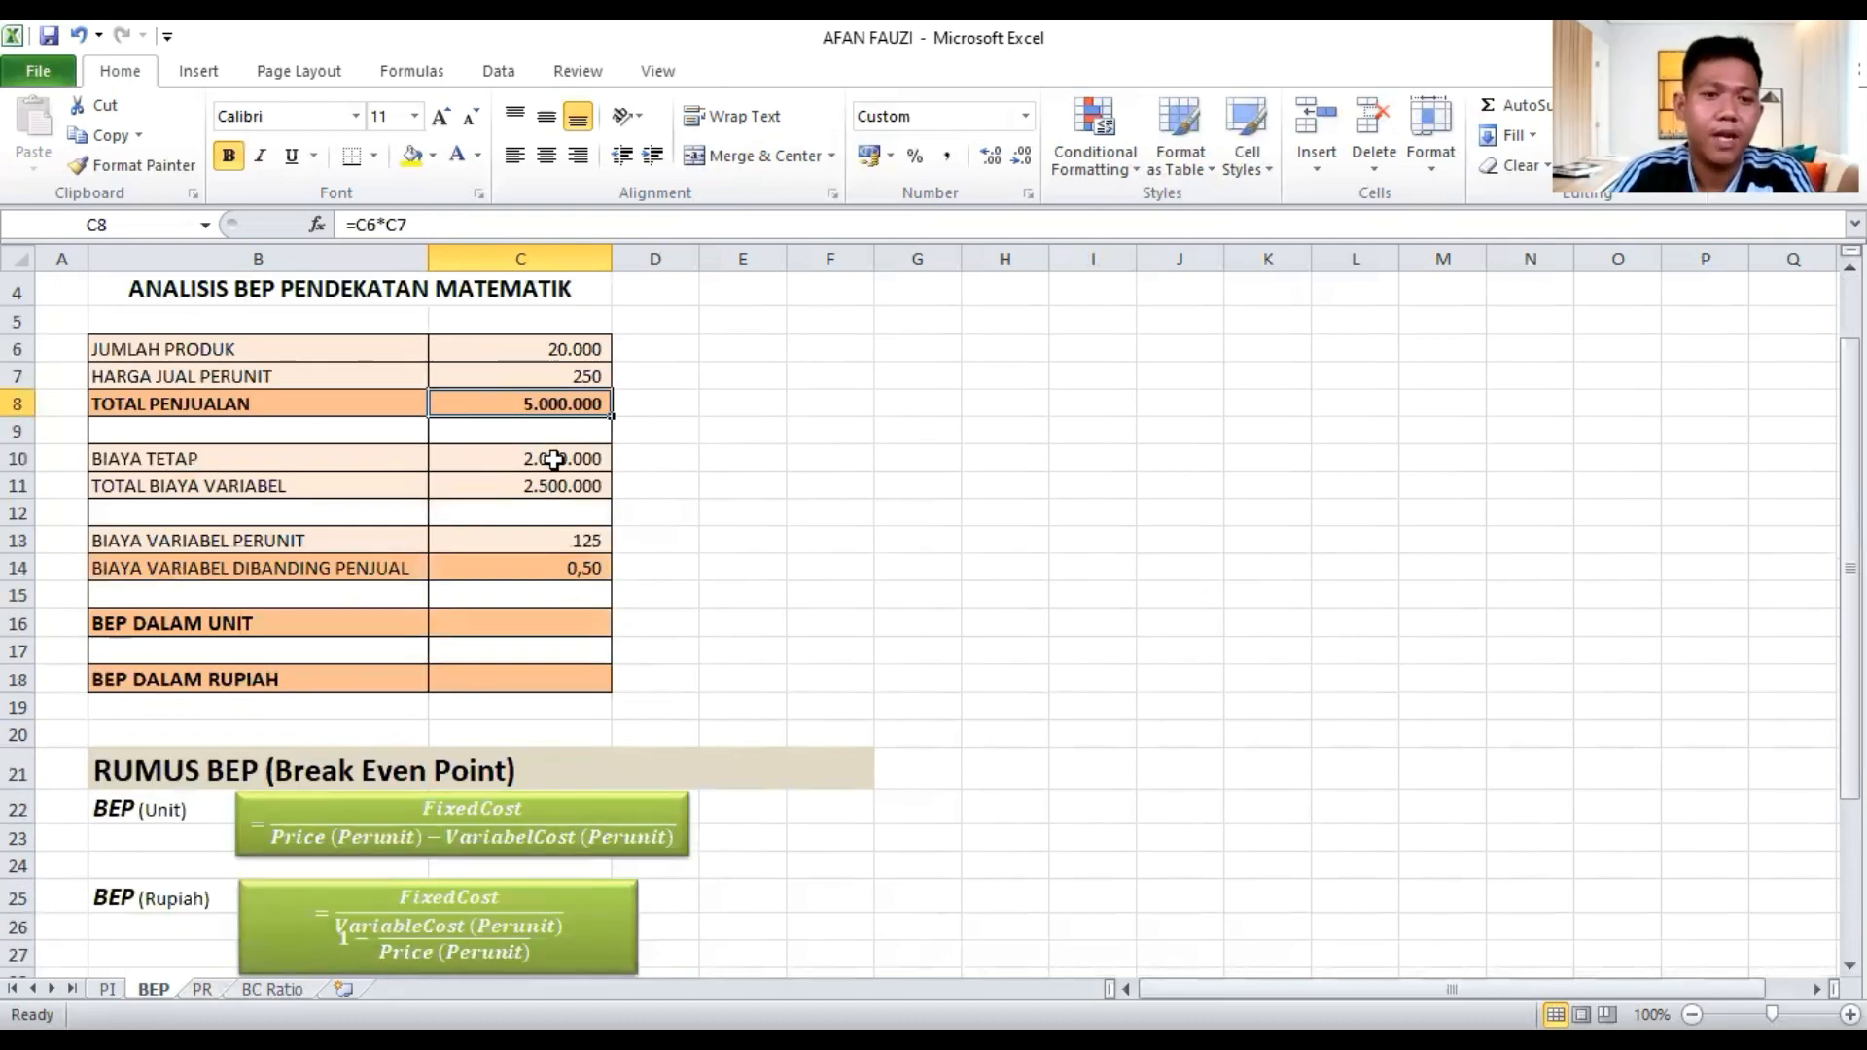
pyautogui.scroll(1, 467, 762)
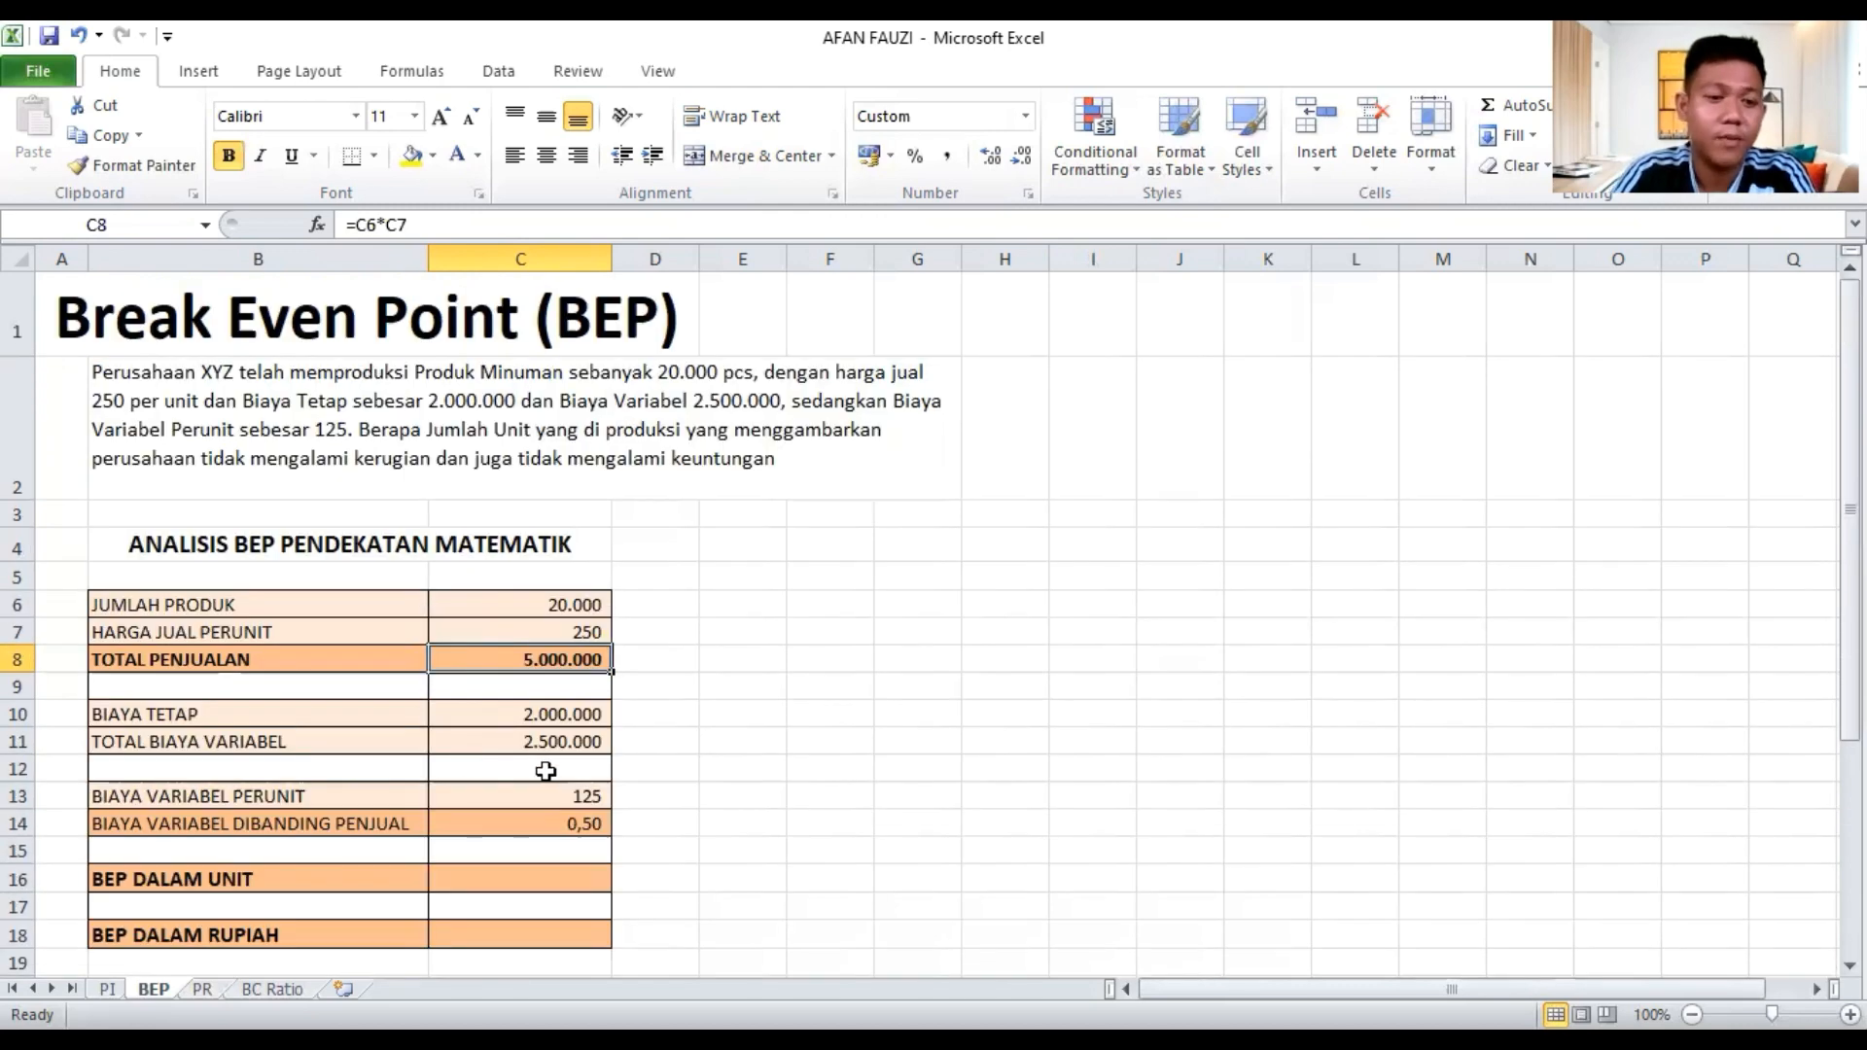
pyautogui.scroll(-1, 270, 536)
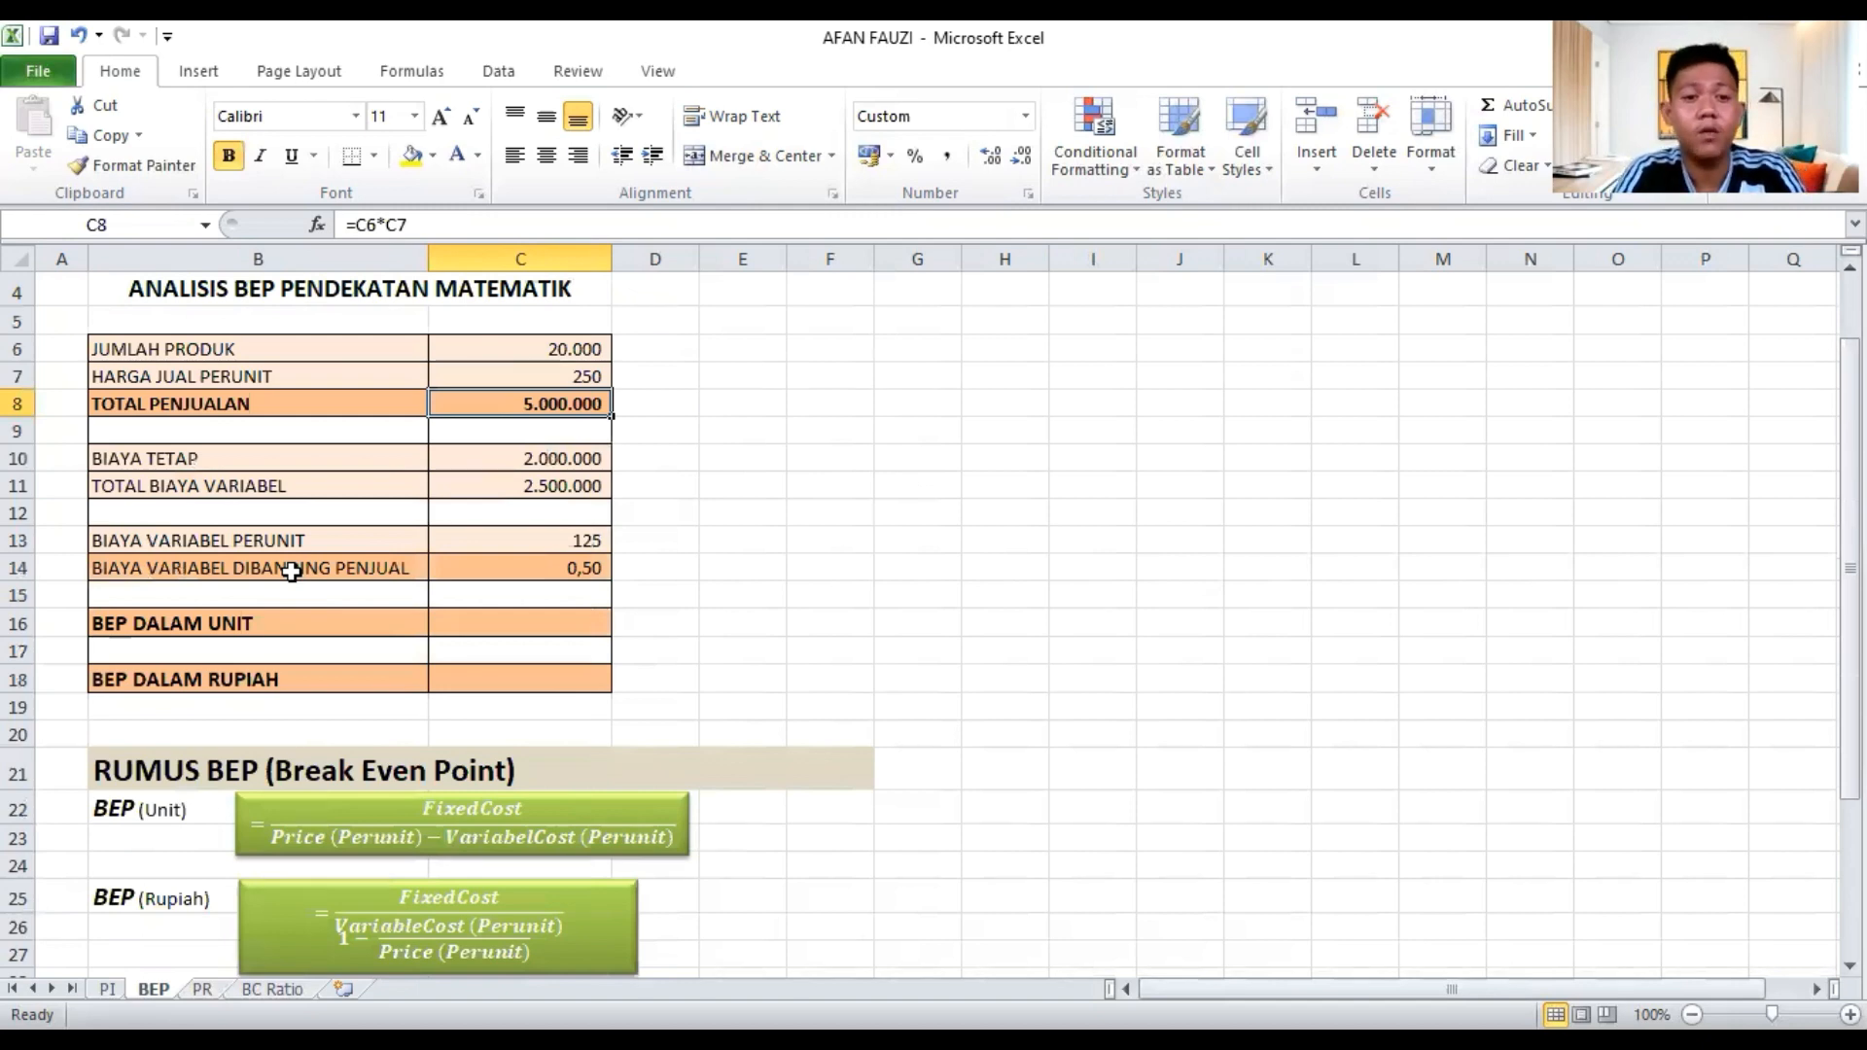
# Replace the contents of C14 with the formula =C13/C7 to calculate the variable cost to selling price ratio
pyautogui.click(549, 572)
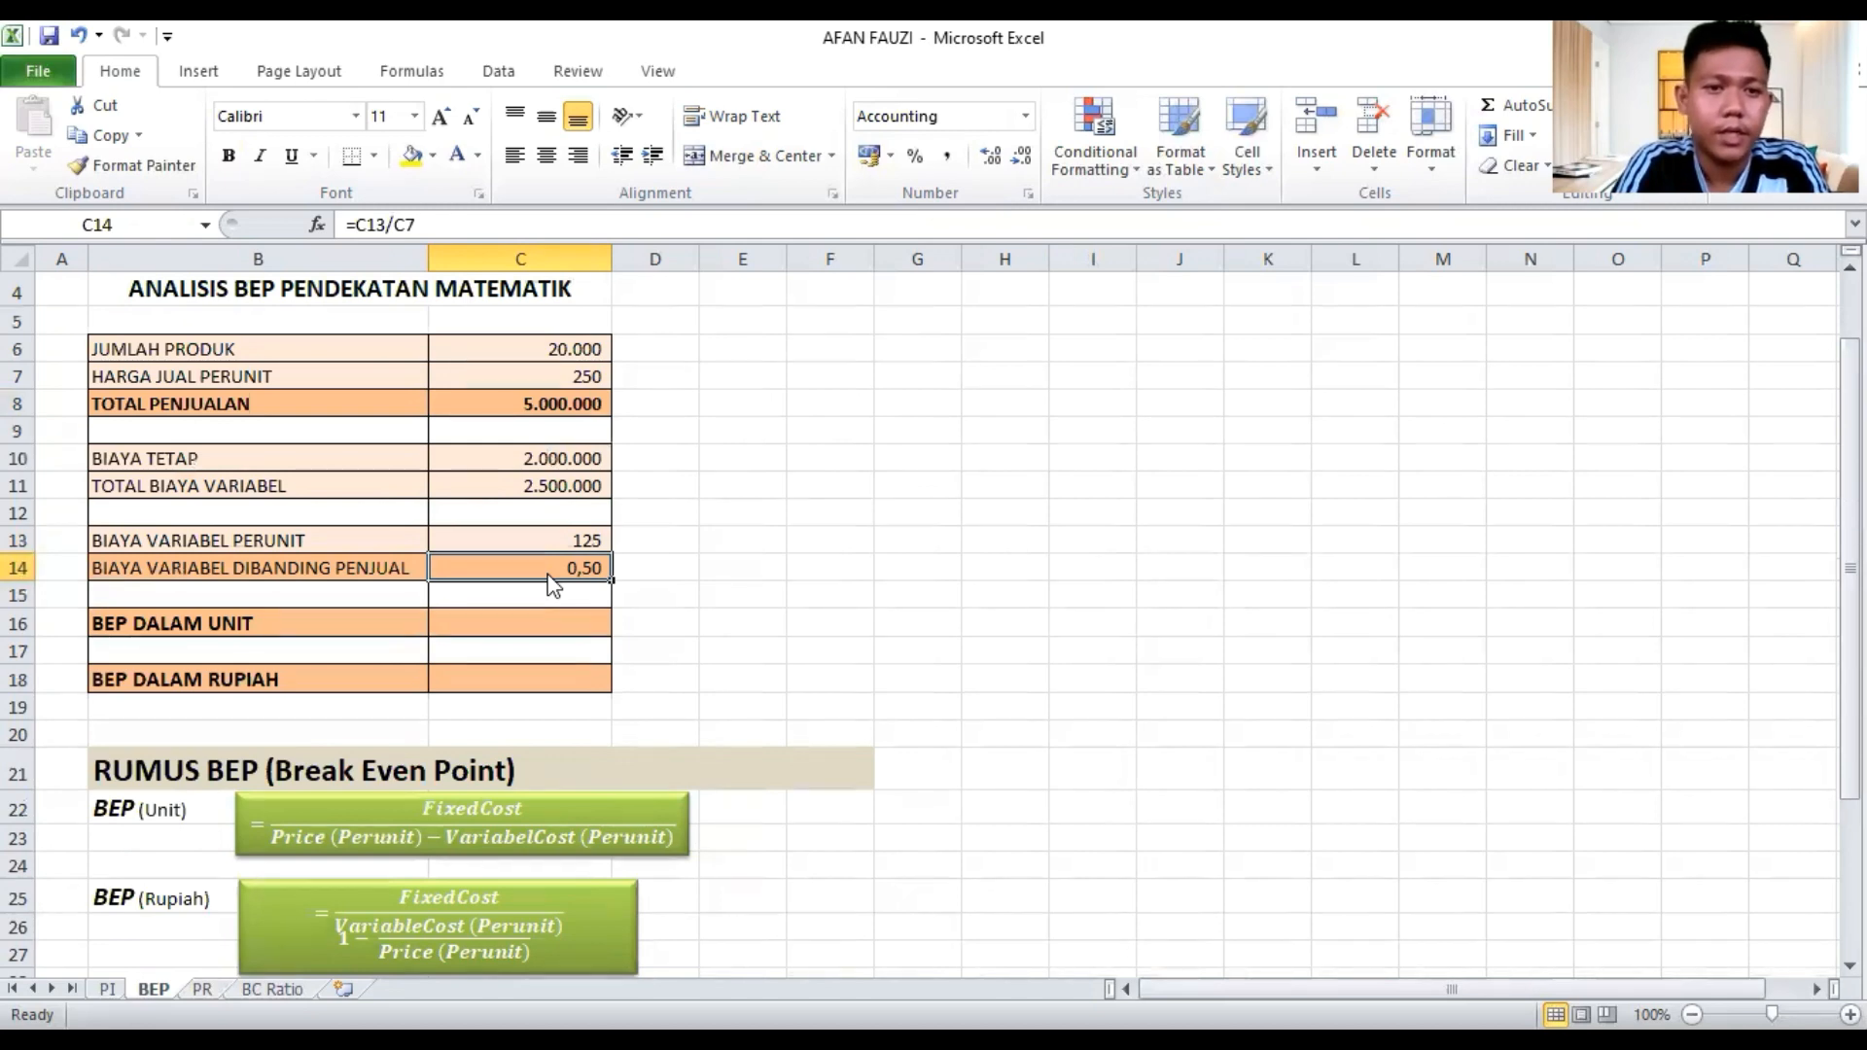
pyautogui.doubleClick(550, 571)
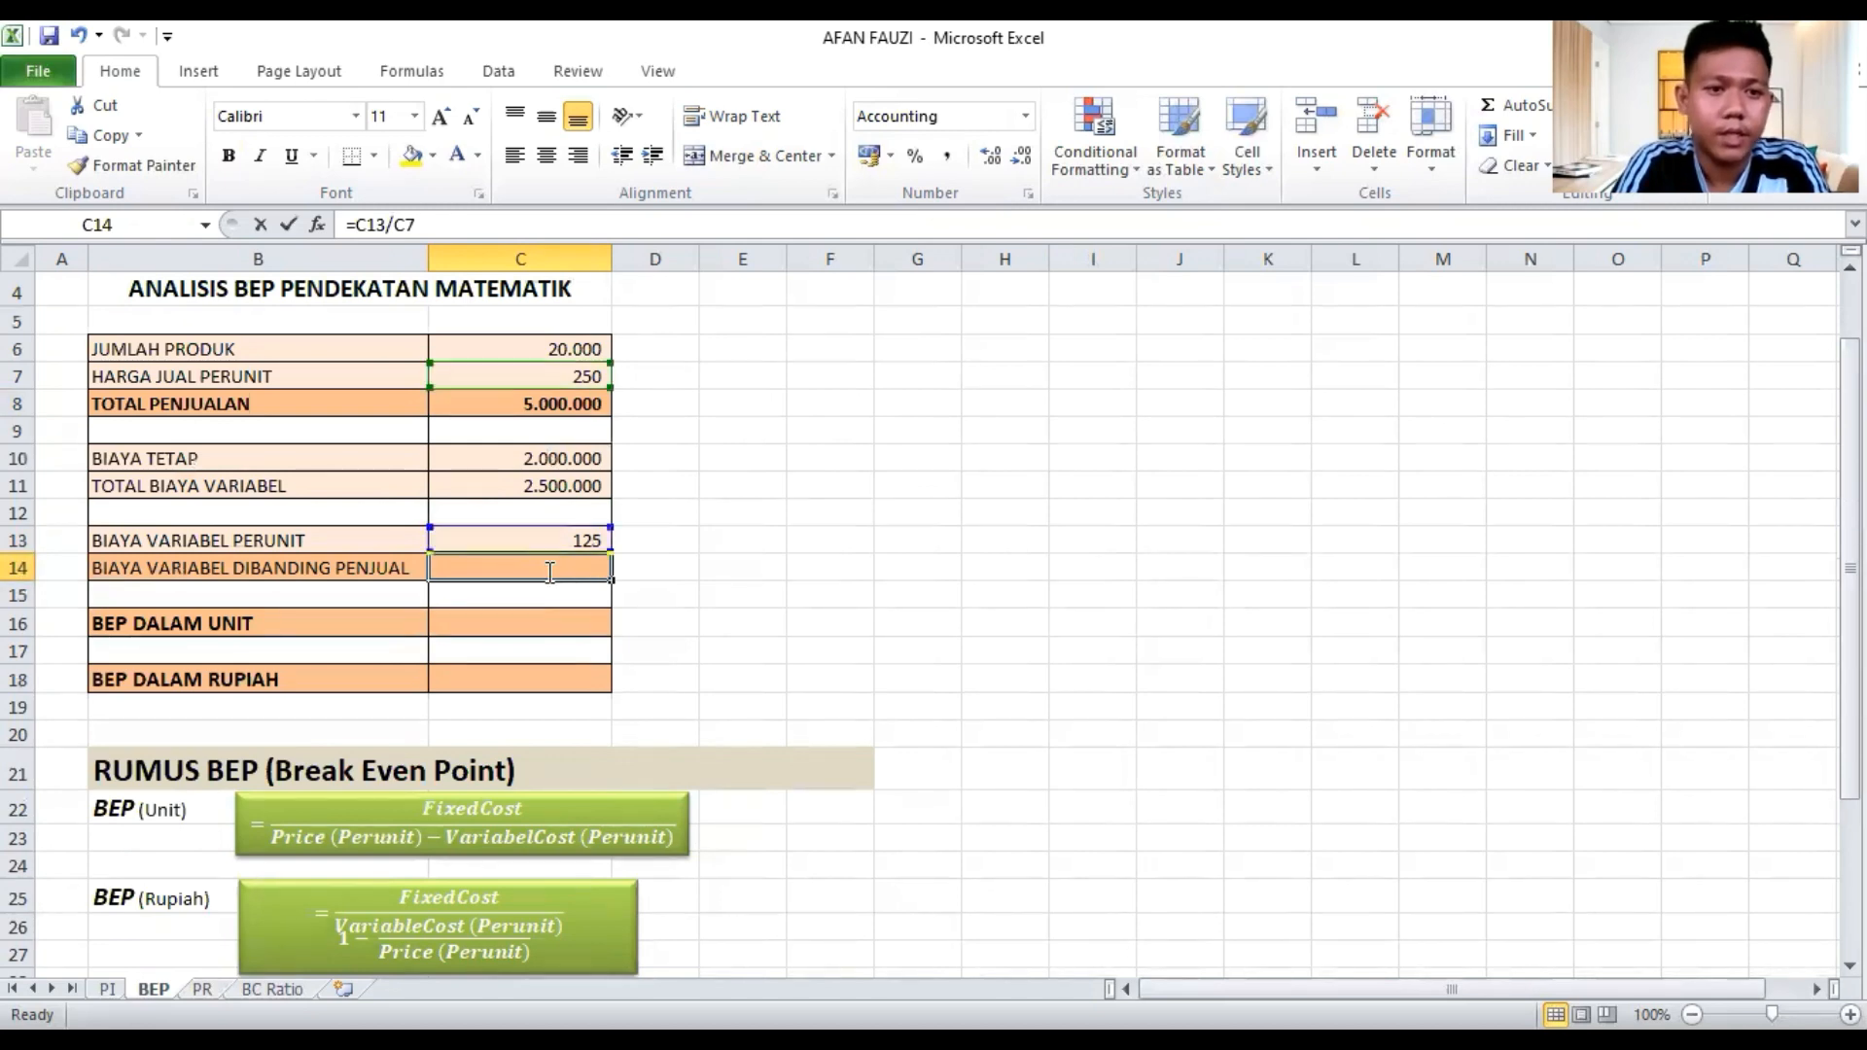
pyautogui.press('BackSpace')
pyautogui.press('BackSpace')
pyautogui.press('BackSpace')
pyautogui.press('BackSpace')
pyautogui.press('BackSpace')
pyautogui.press('BackSpace')
pyautogui.press('BackSpace')
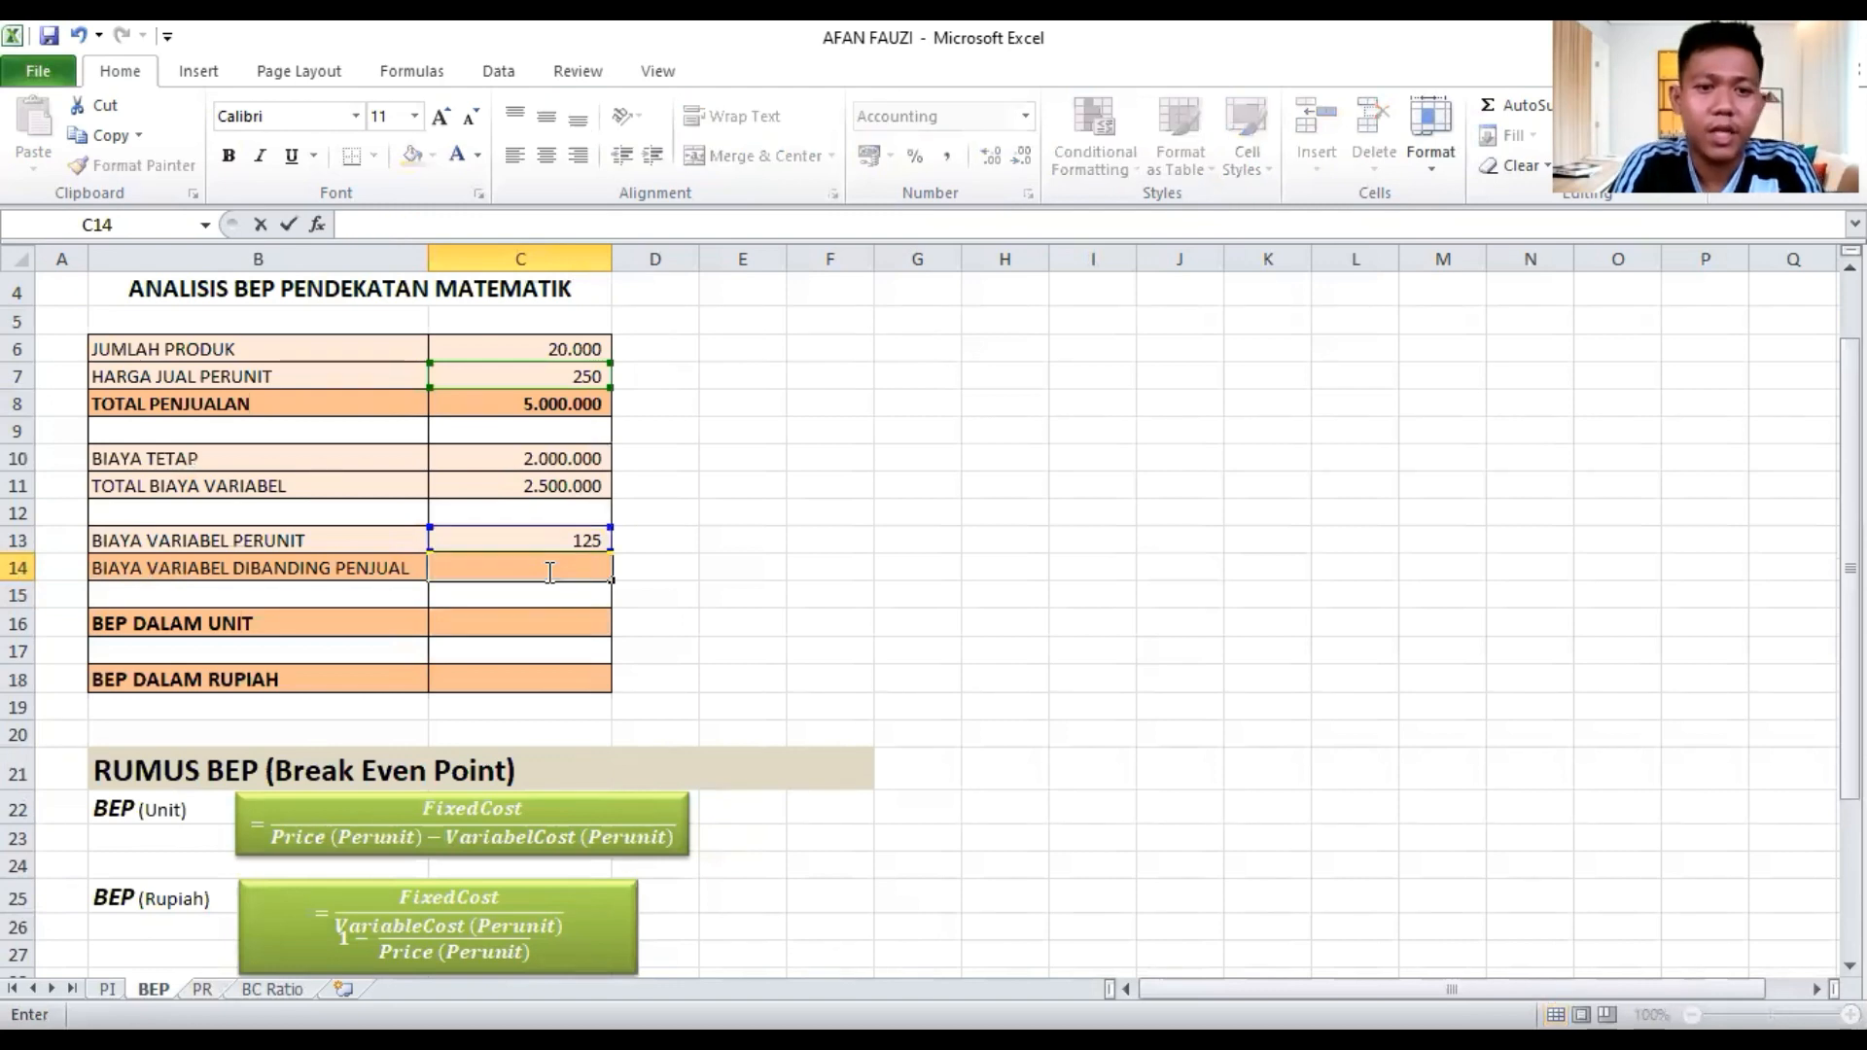
pyautogui.write('=')
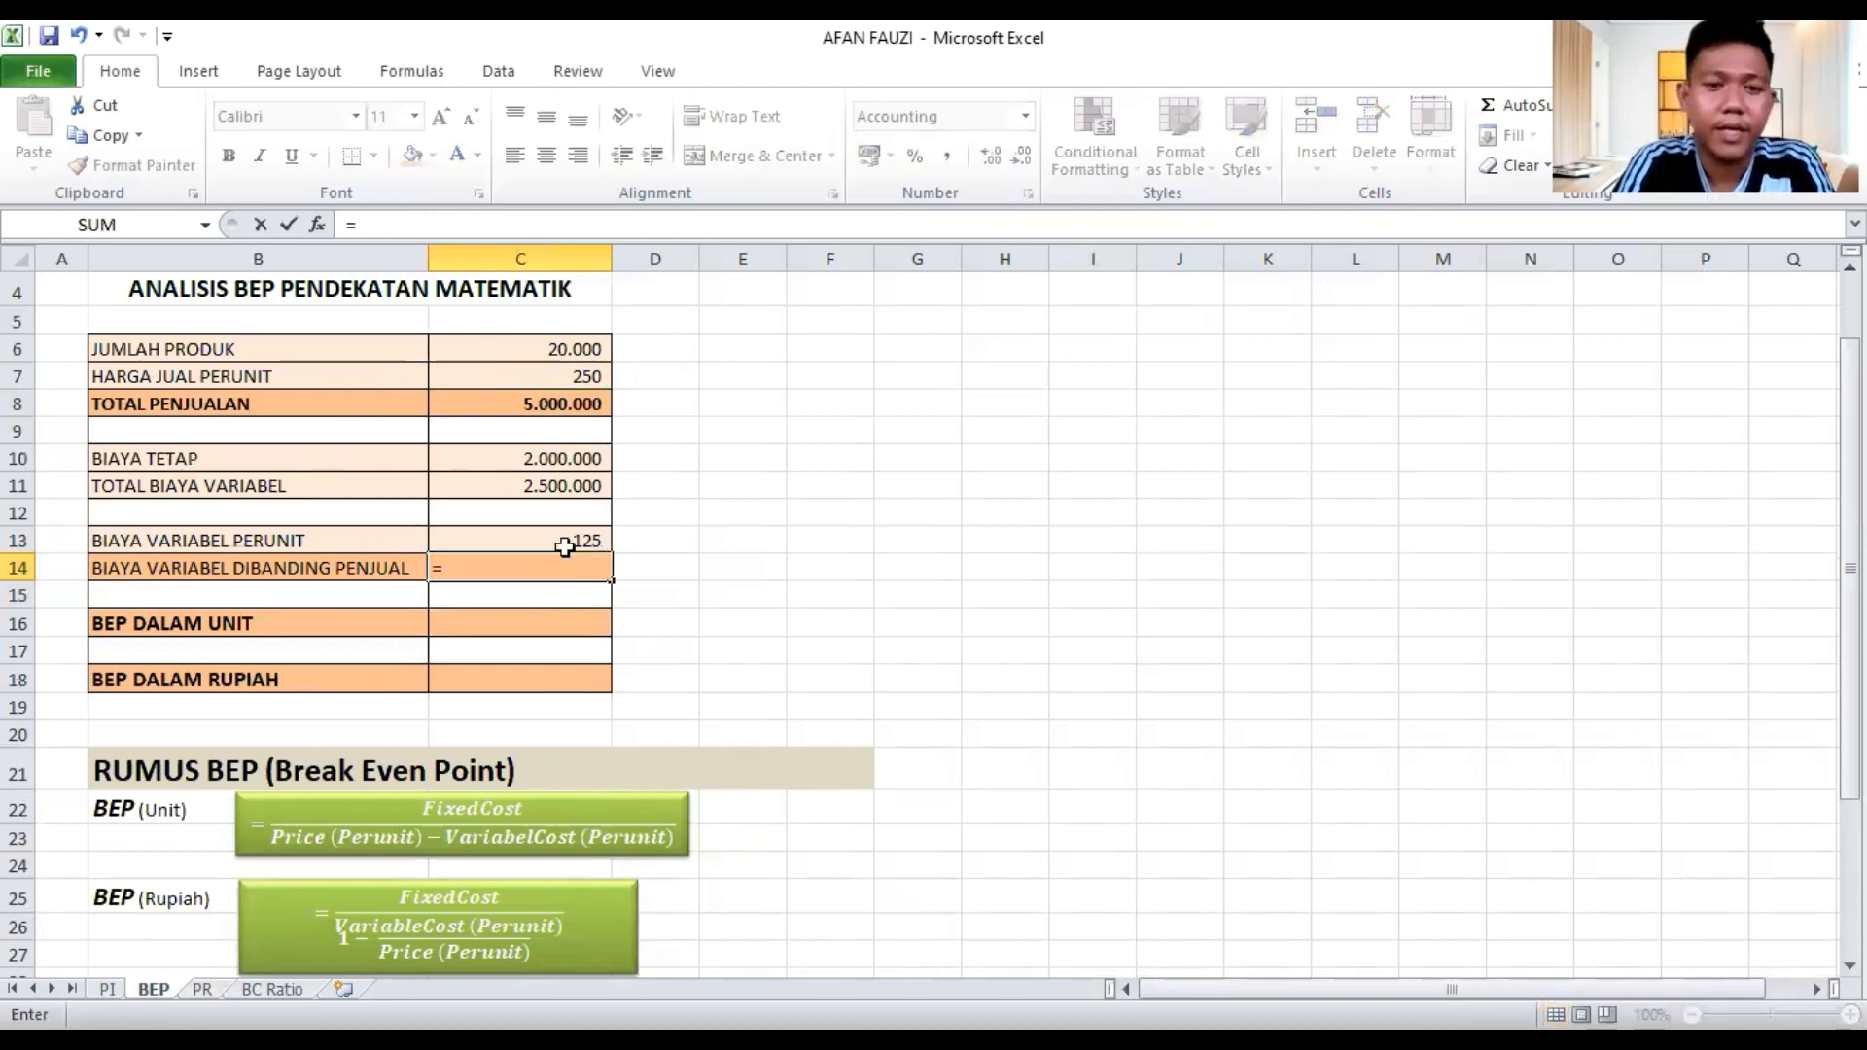
pyautogui.click(564, 547)
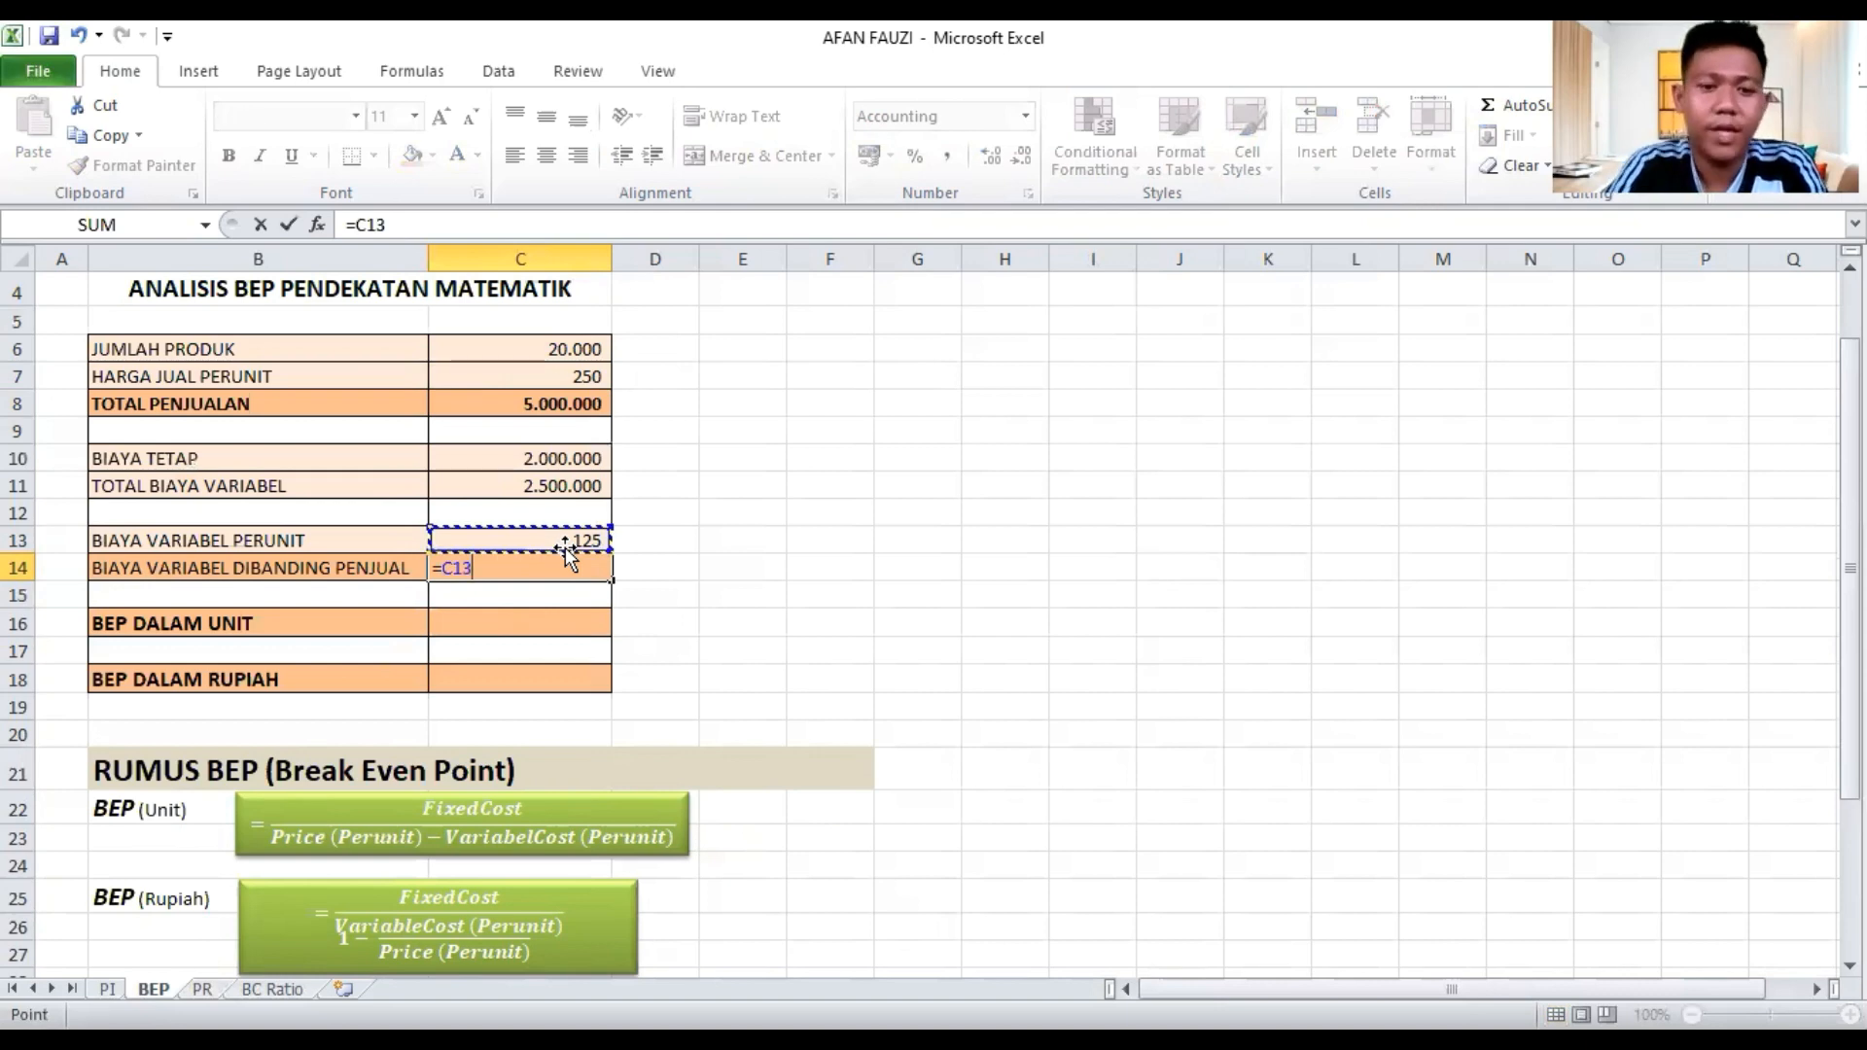
pyautogui.write('/')
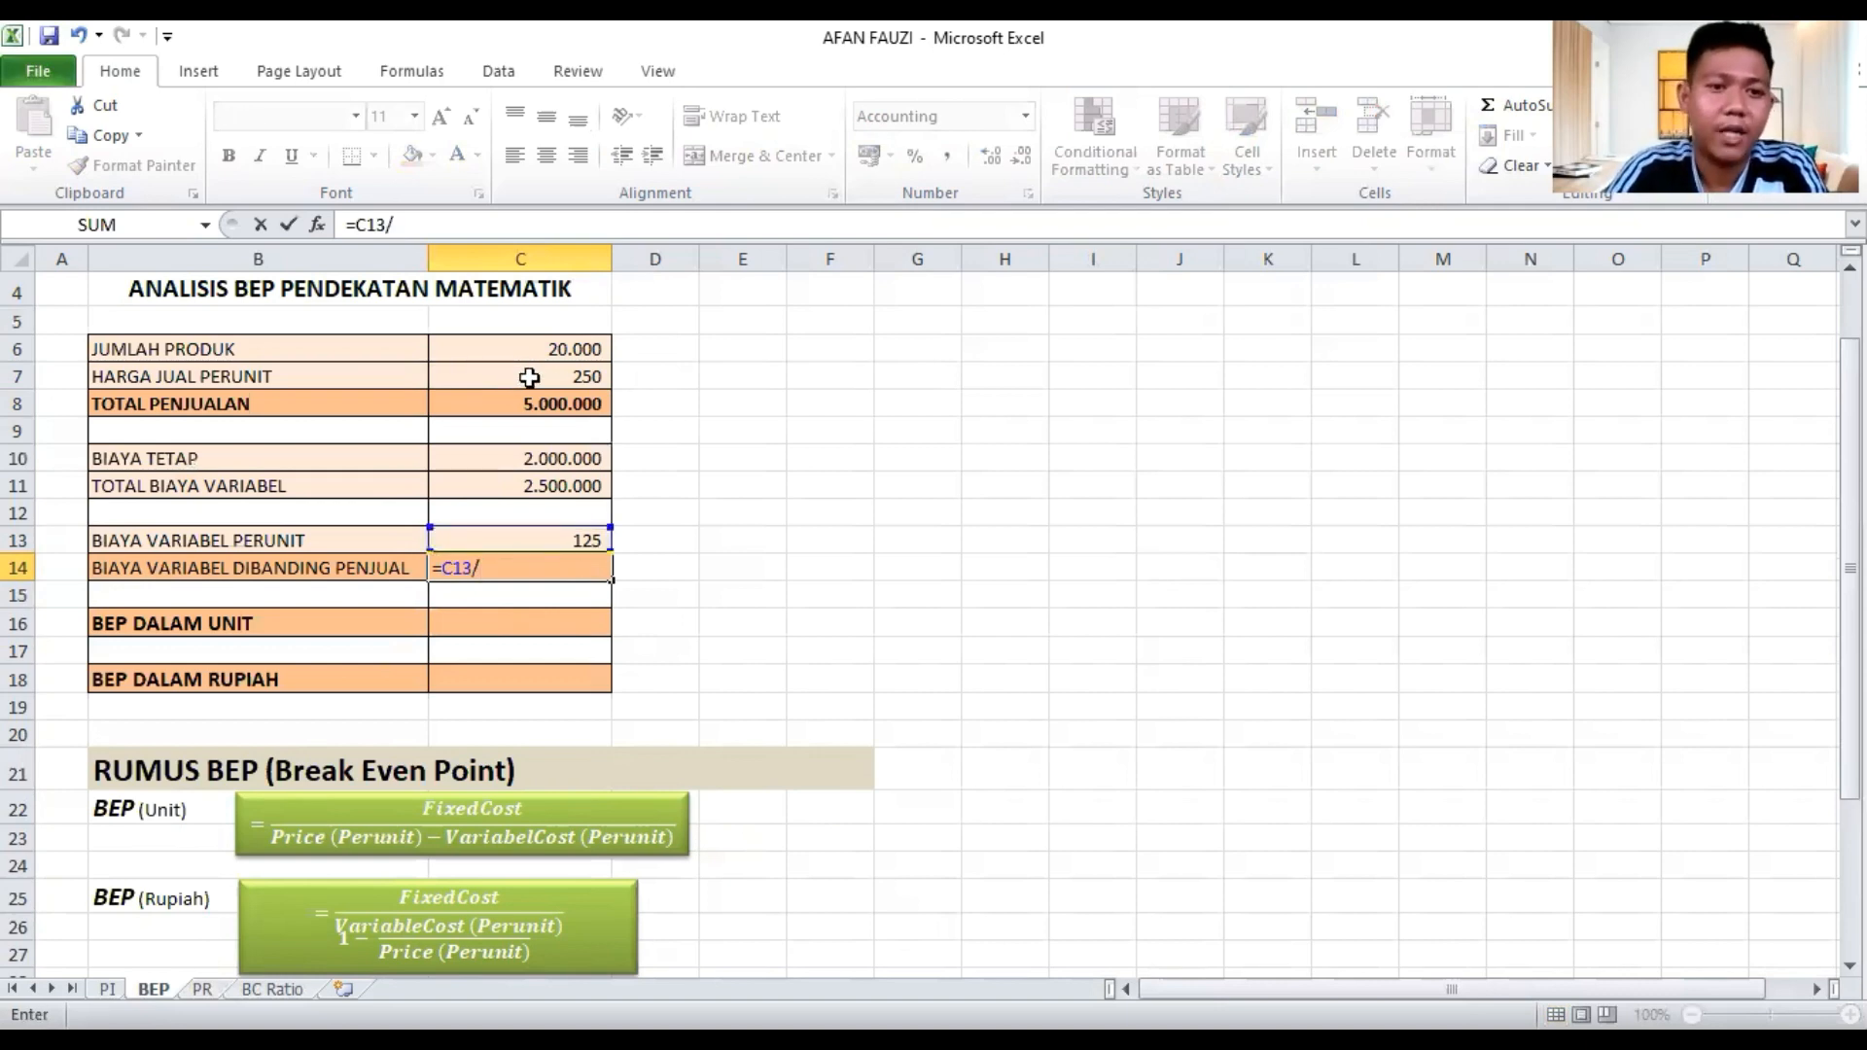
pyautogui.click(529, 377)
pyautogui.press('Return')
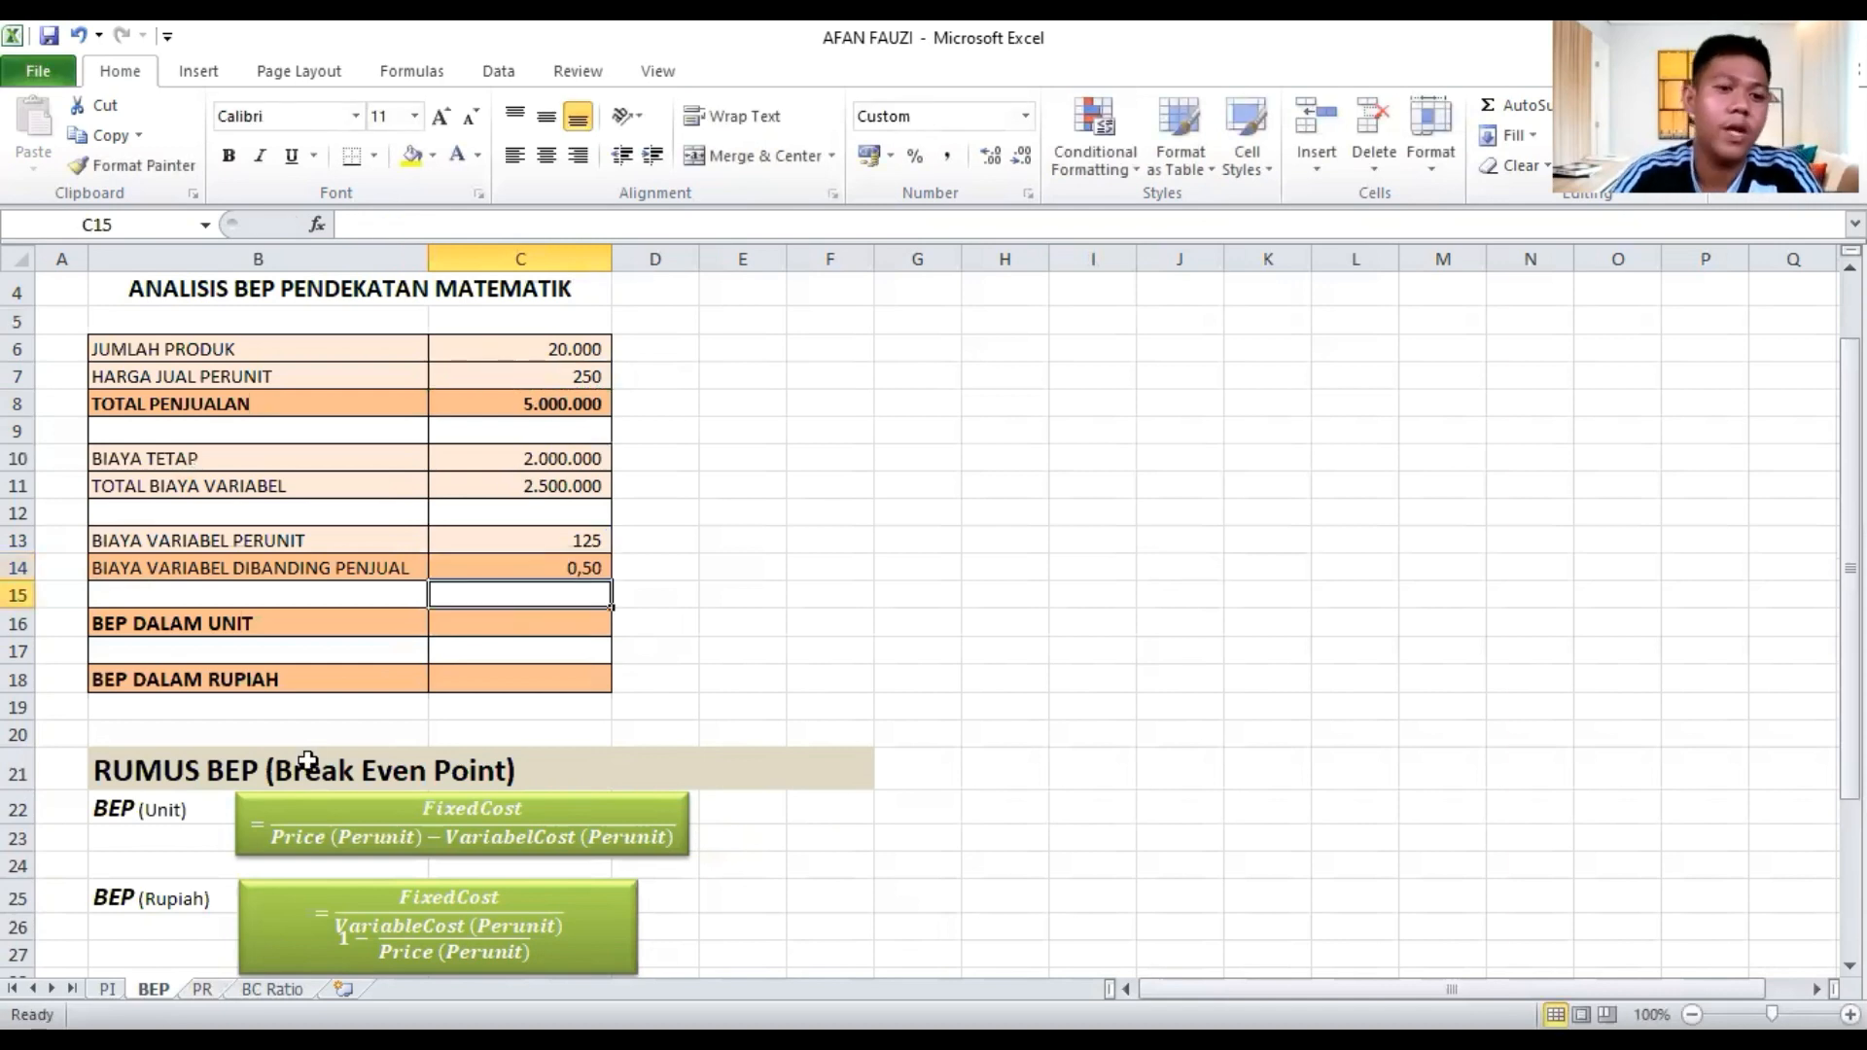
# Calculate BEP Dalam Unit in C16 with =C10/(C7-C13), dividing fixed cost by unit price minus unit variable cost
pyautogui.scroll(-1, 303, 761)
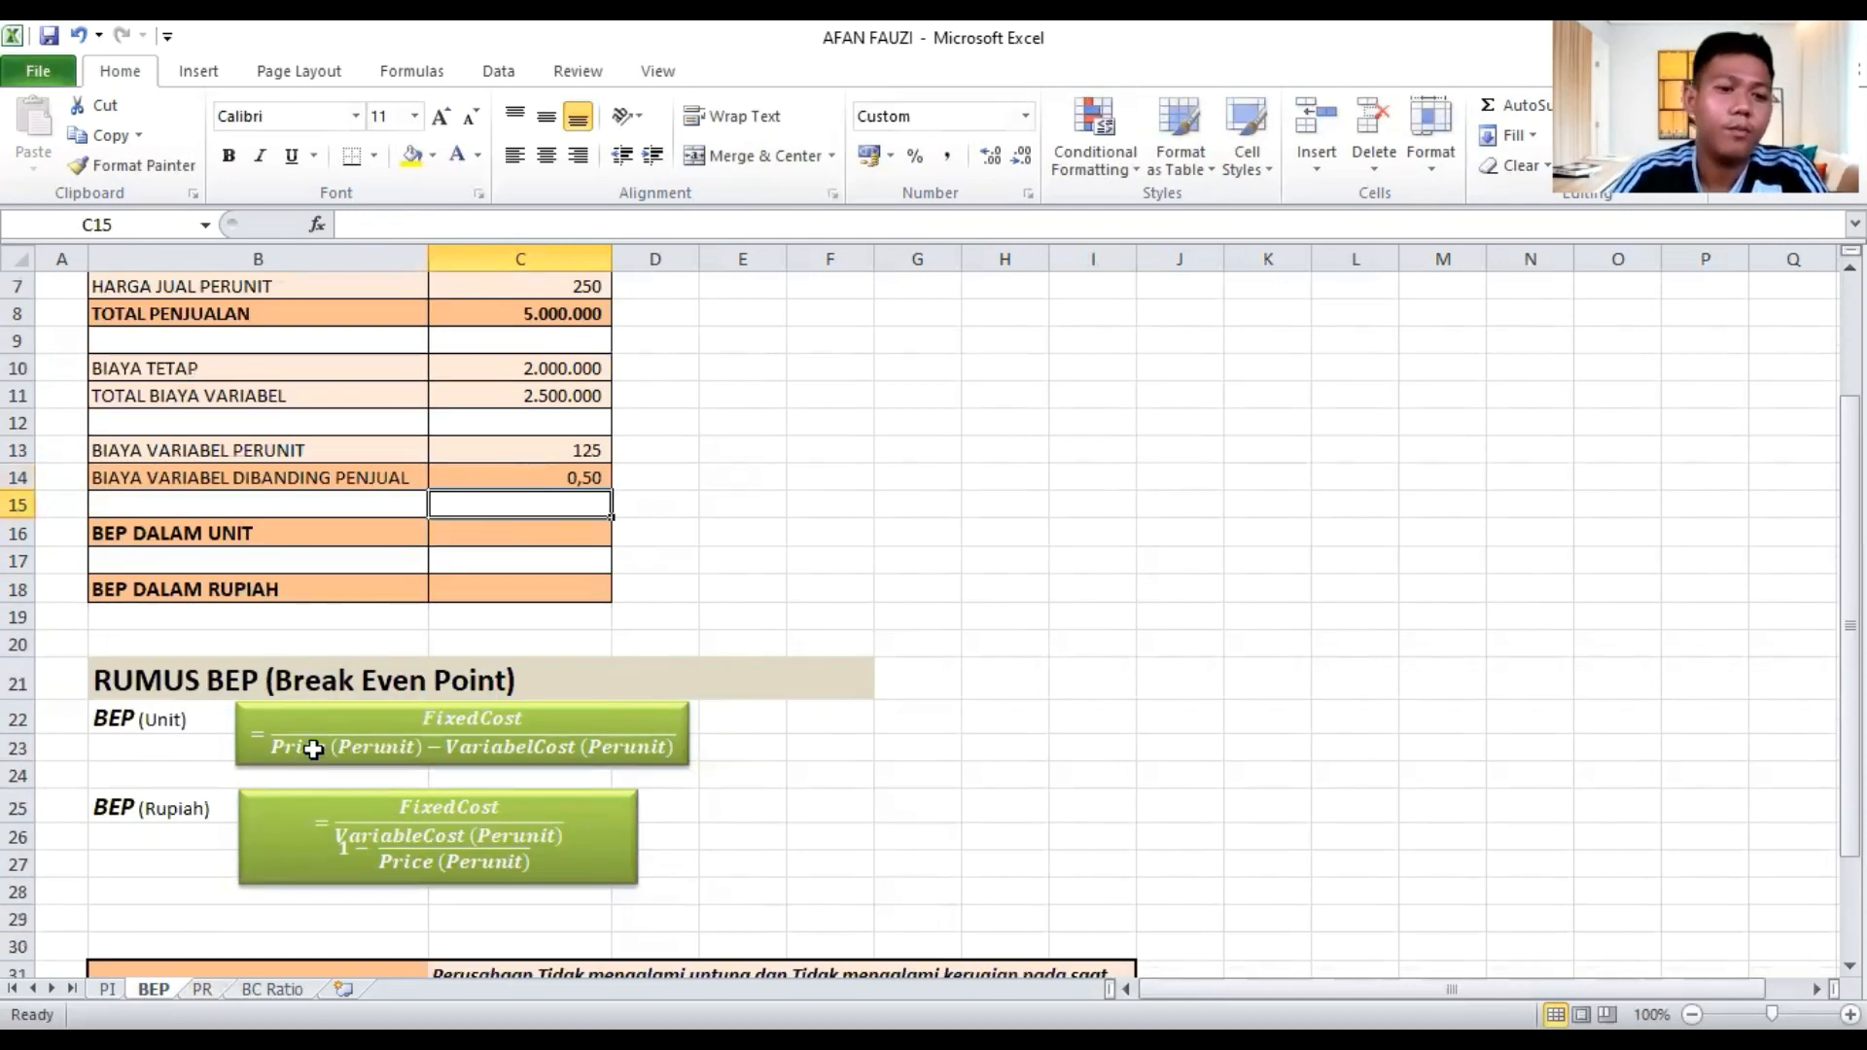
pyautogui.scroll(-1, 313, 750)
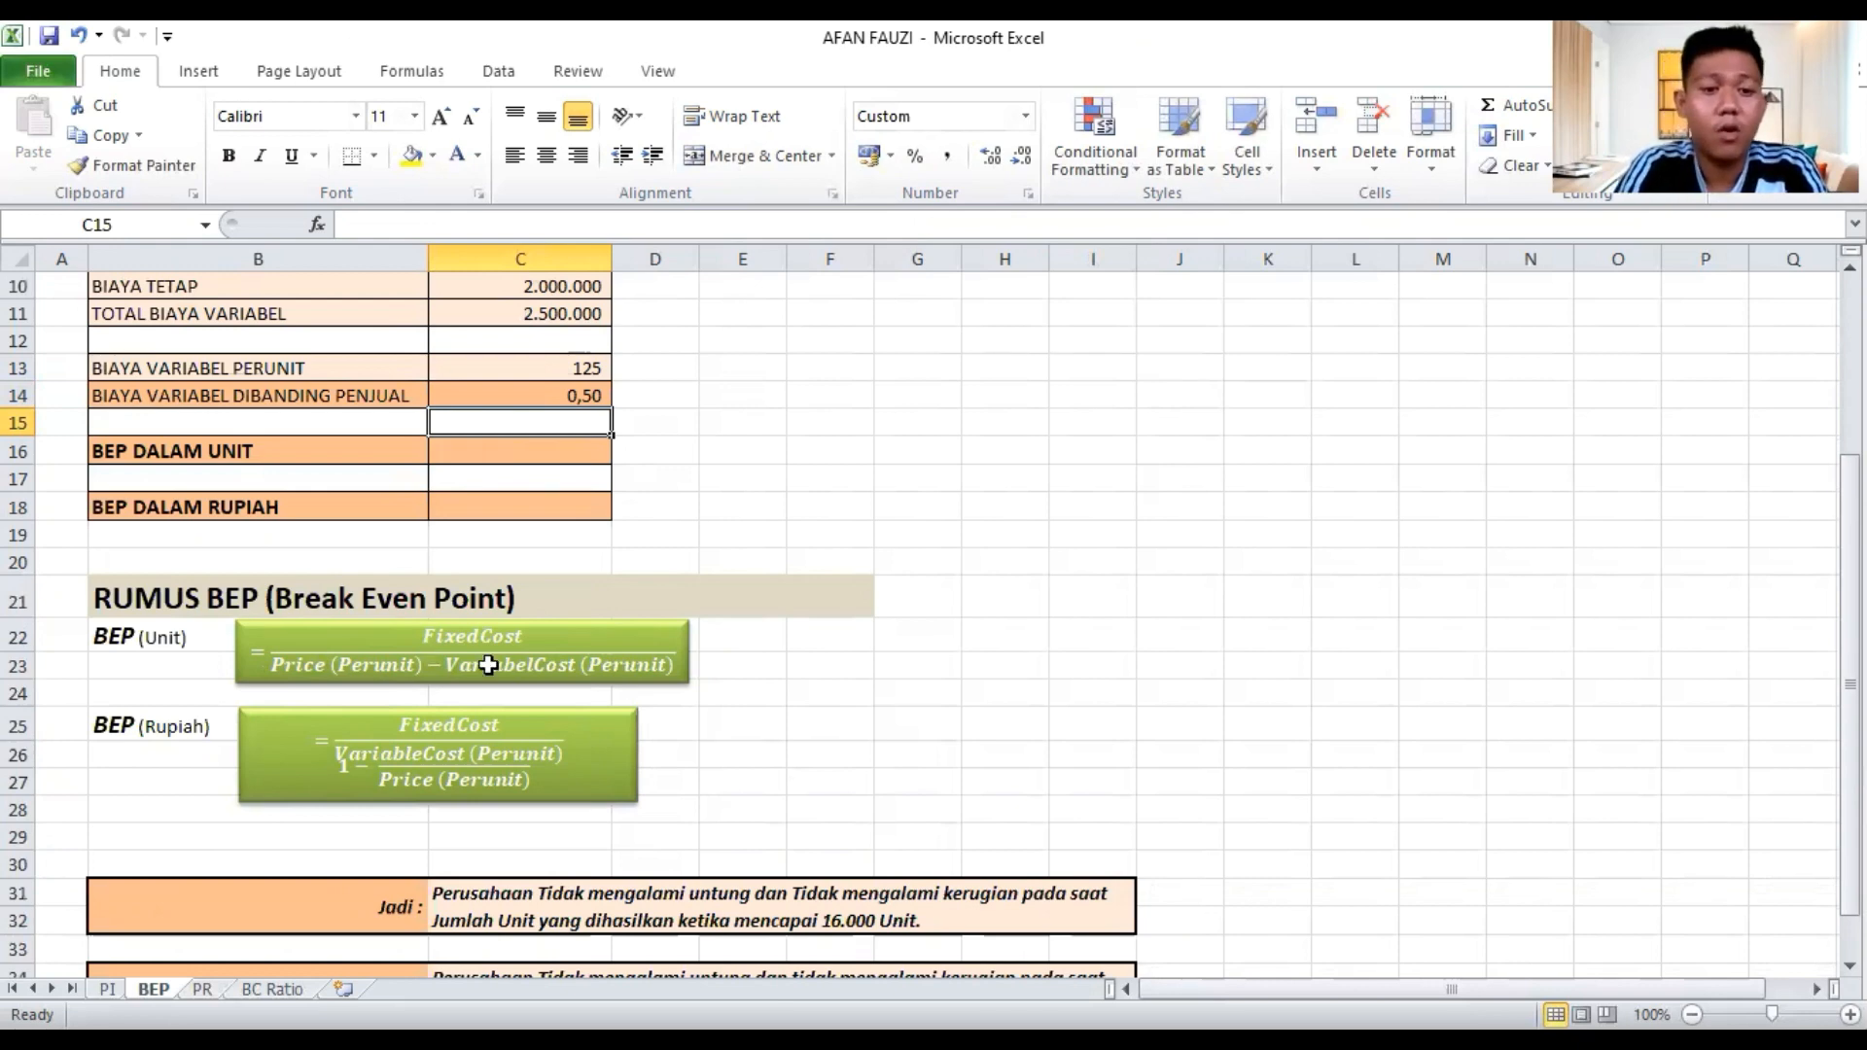
pyautogui.scroll(1, 488, 666)
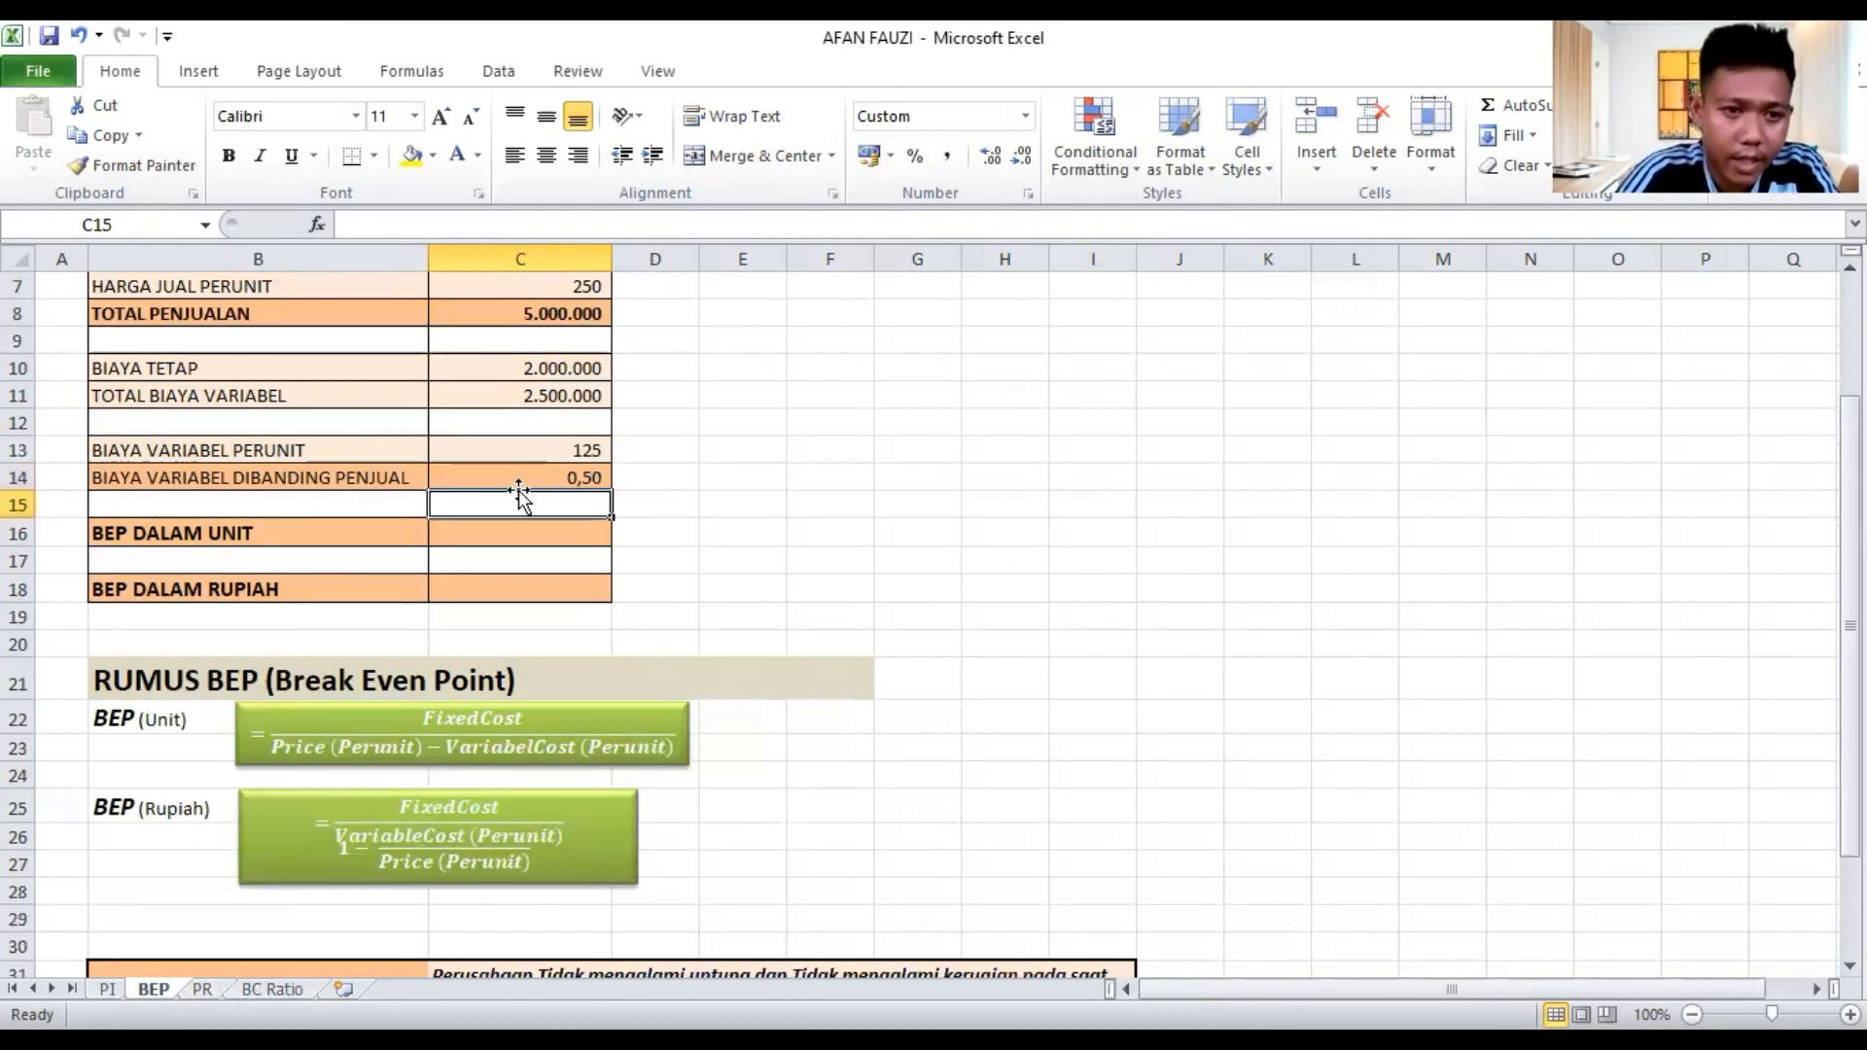
pyautogui.click(439, 533)
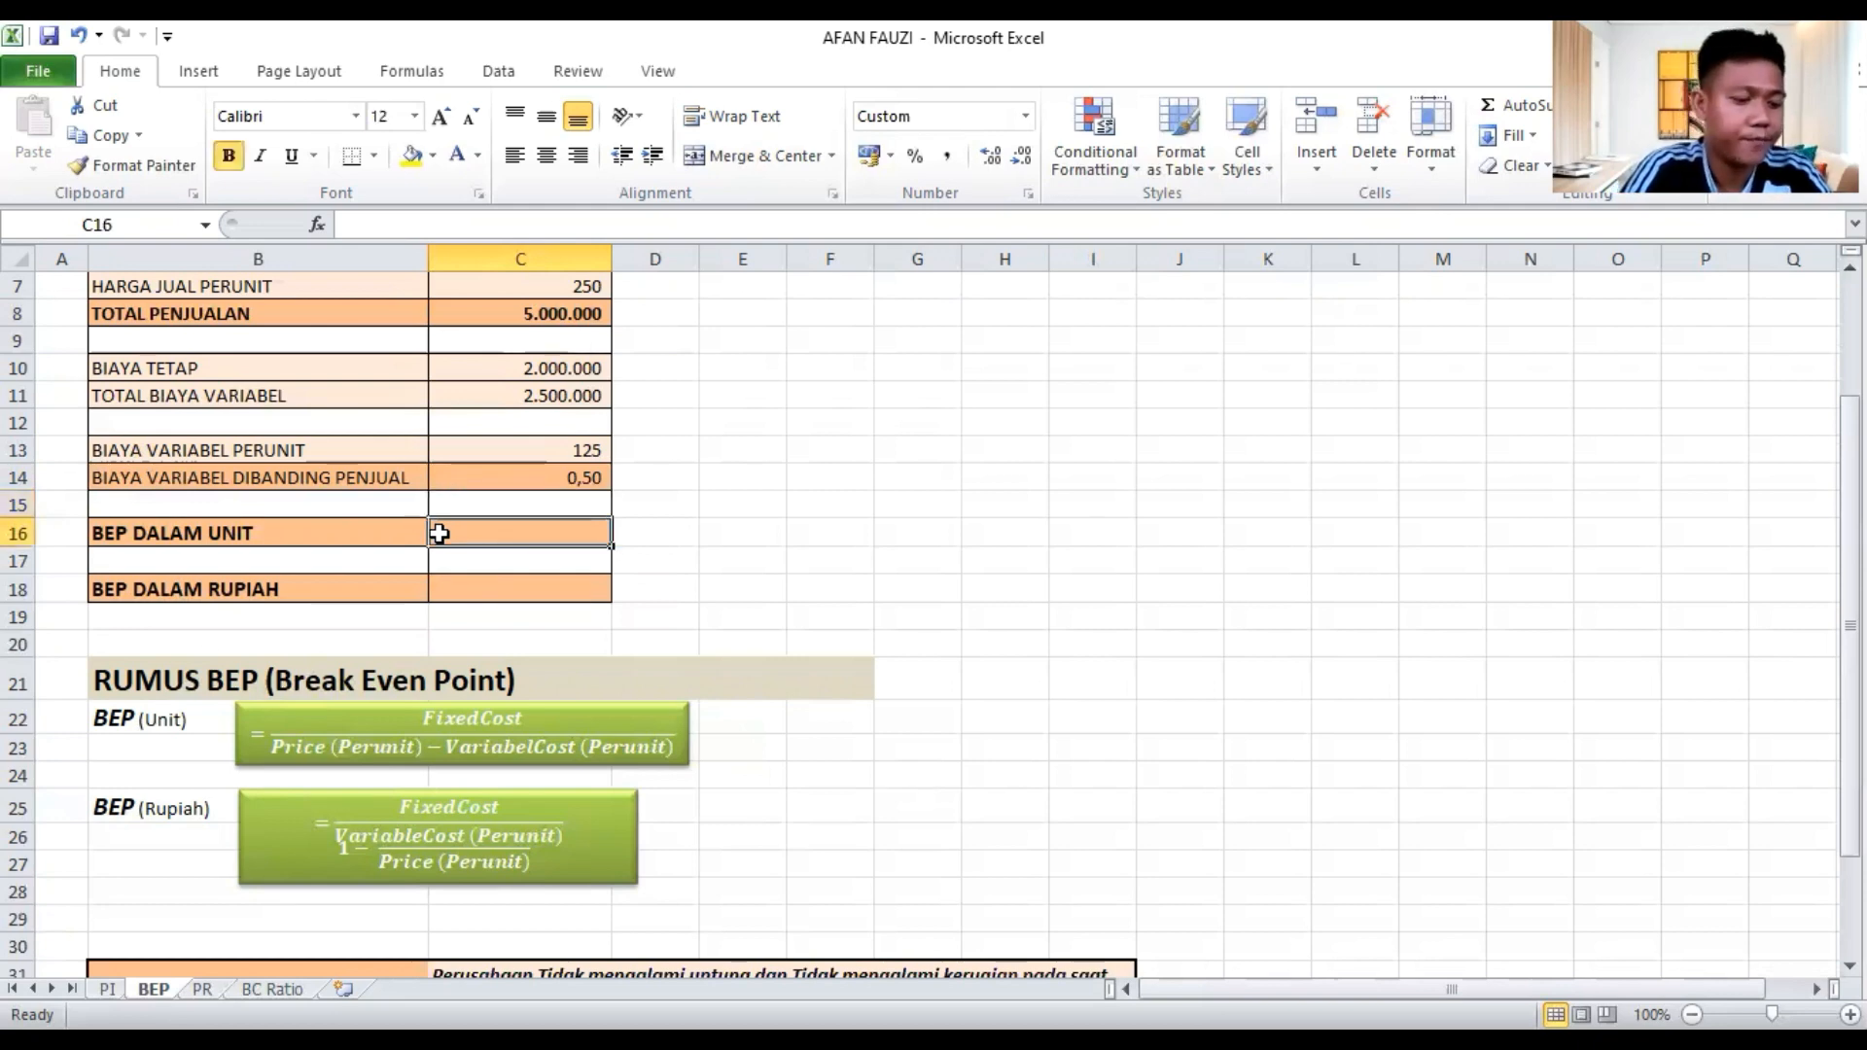
pyautogui.write('=')
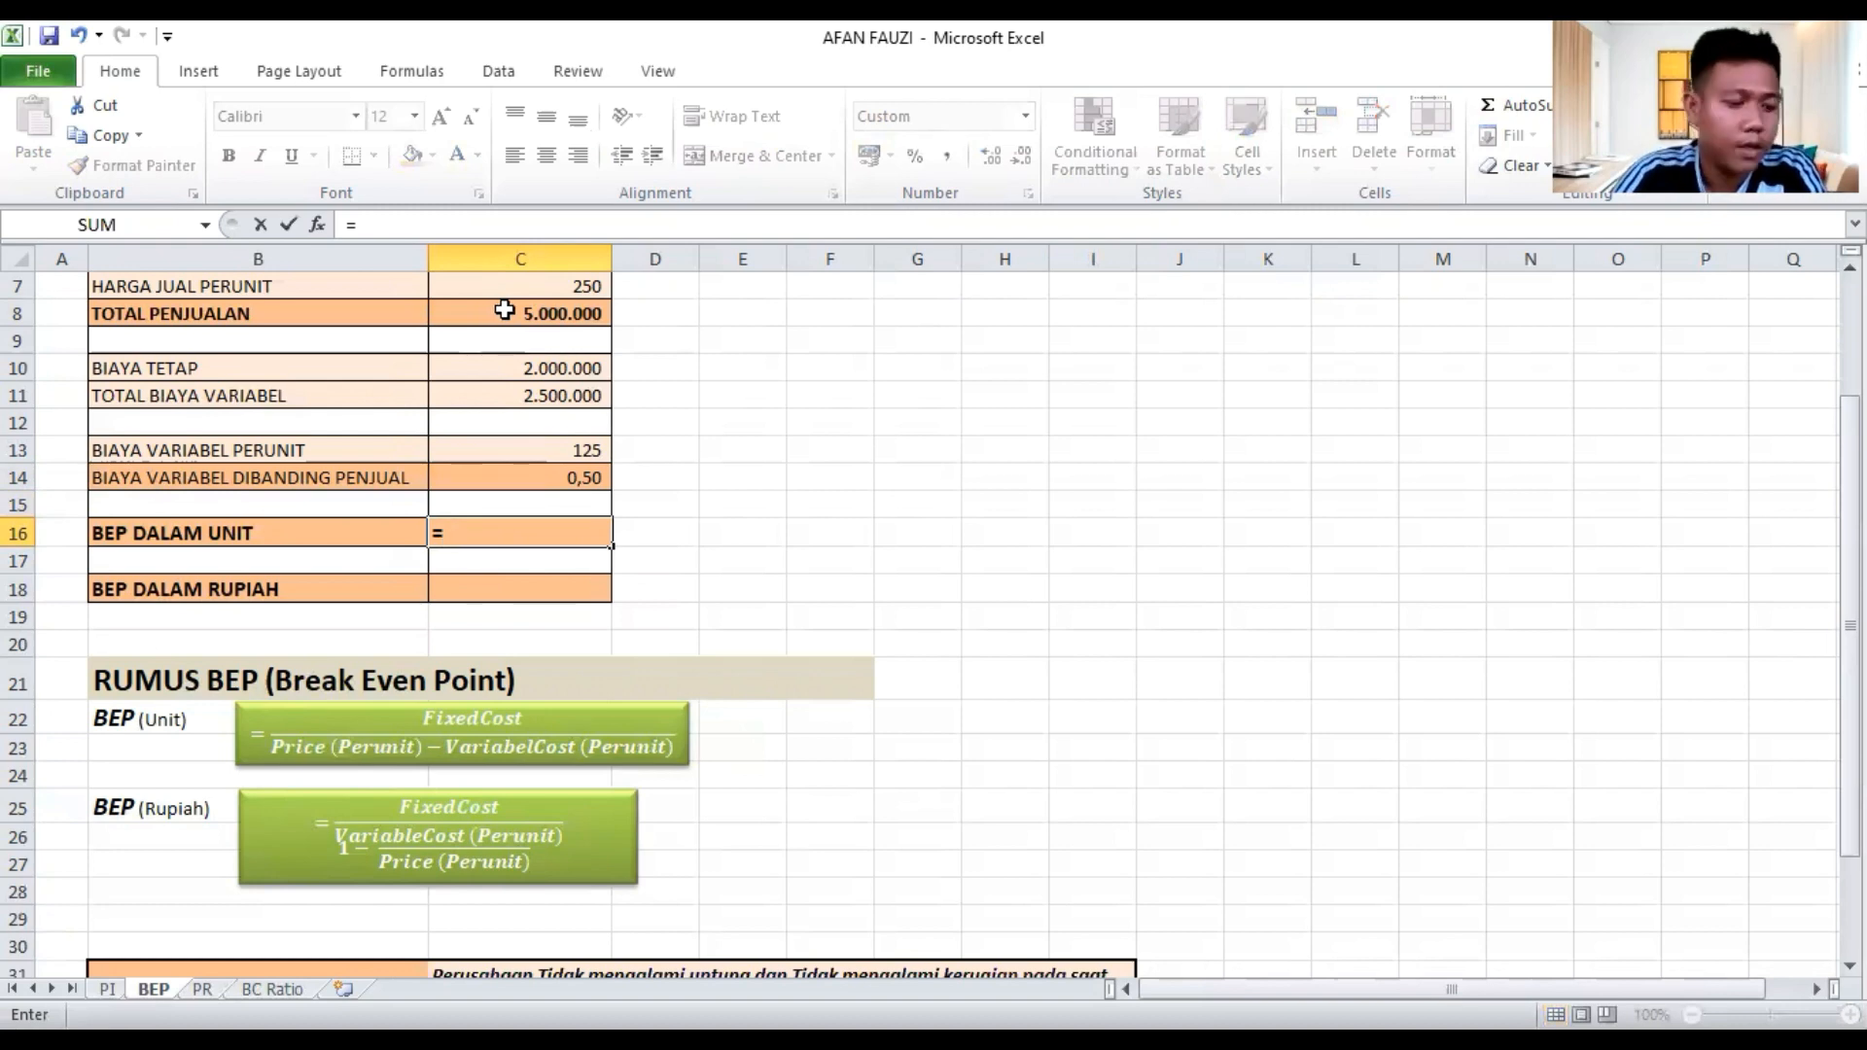
pyautogui.click(521, 378)
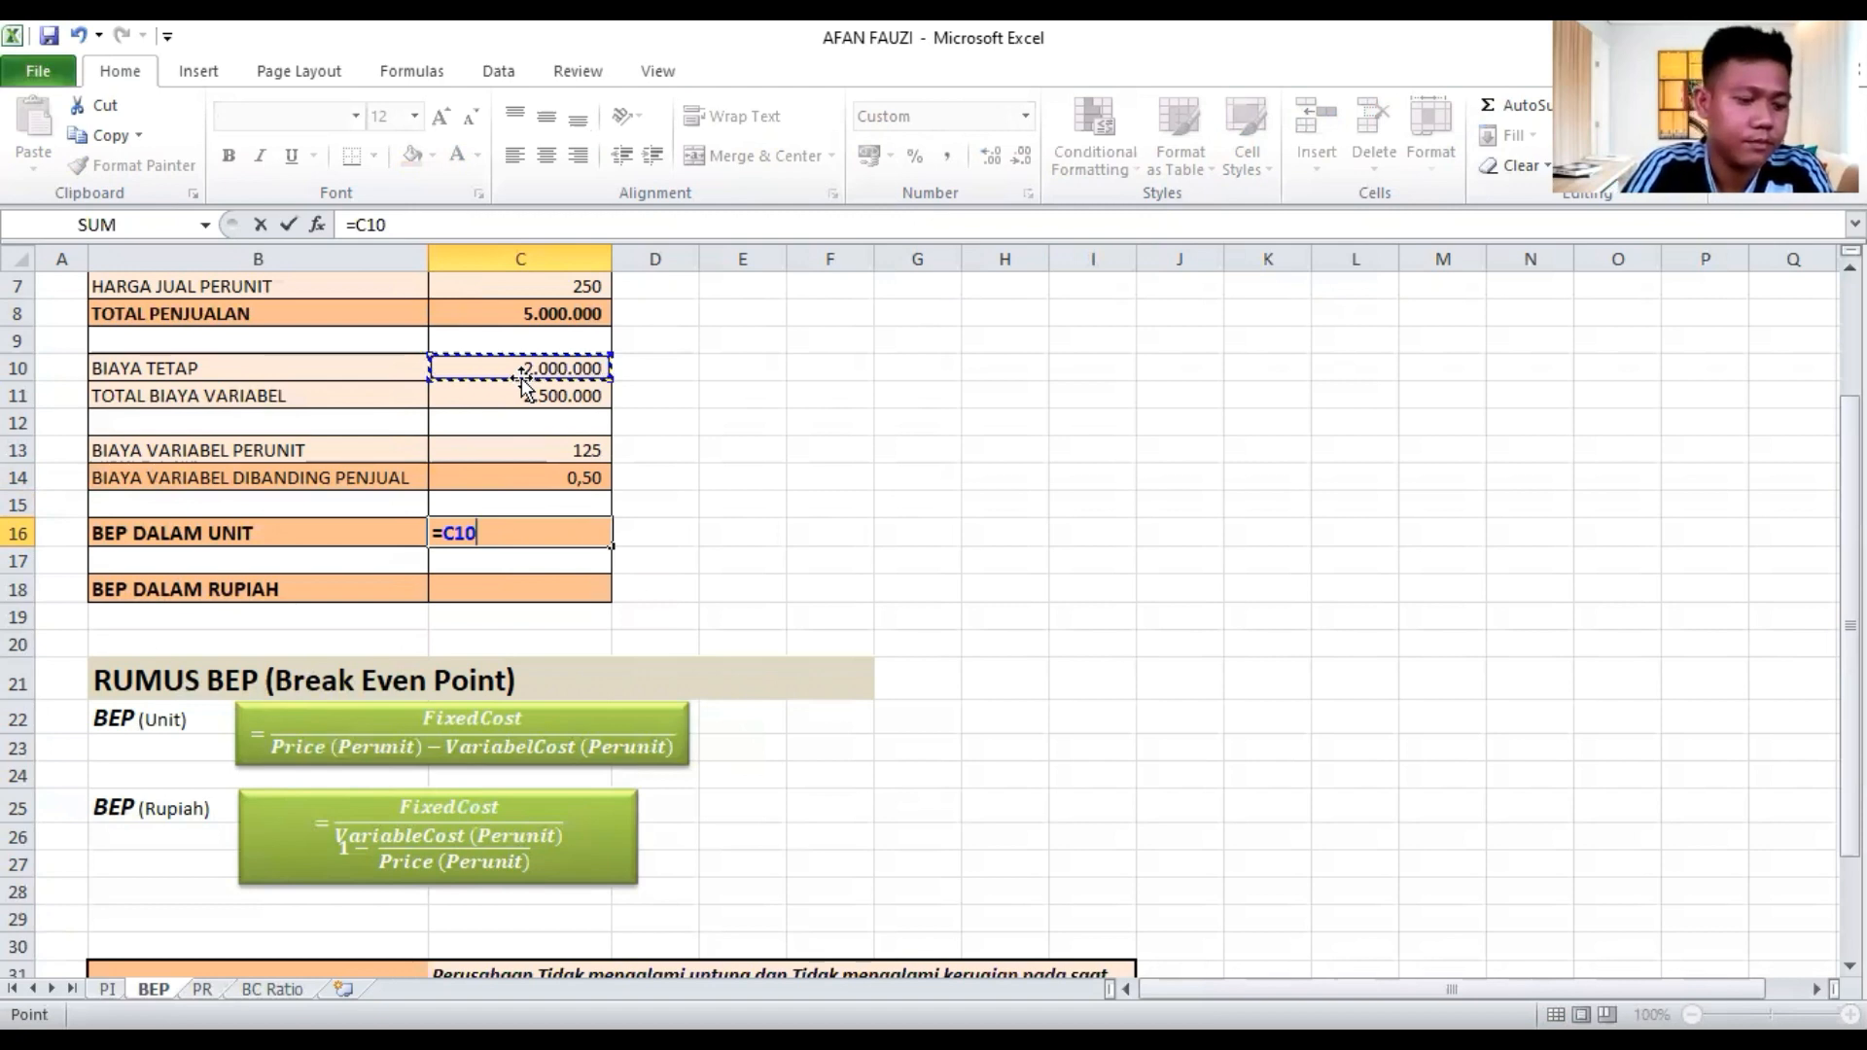
pyautogui.write('/')
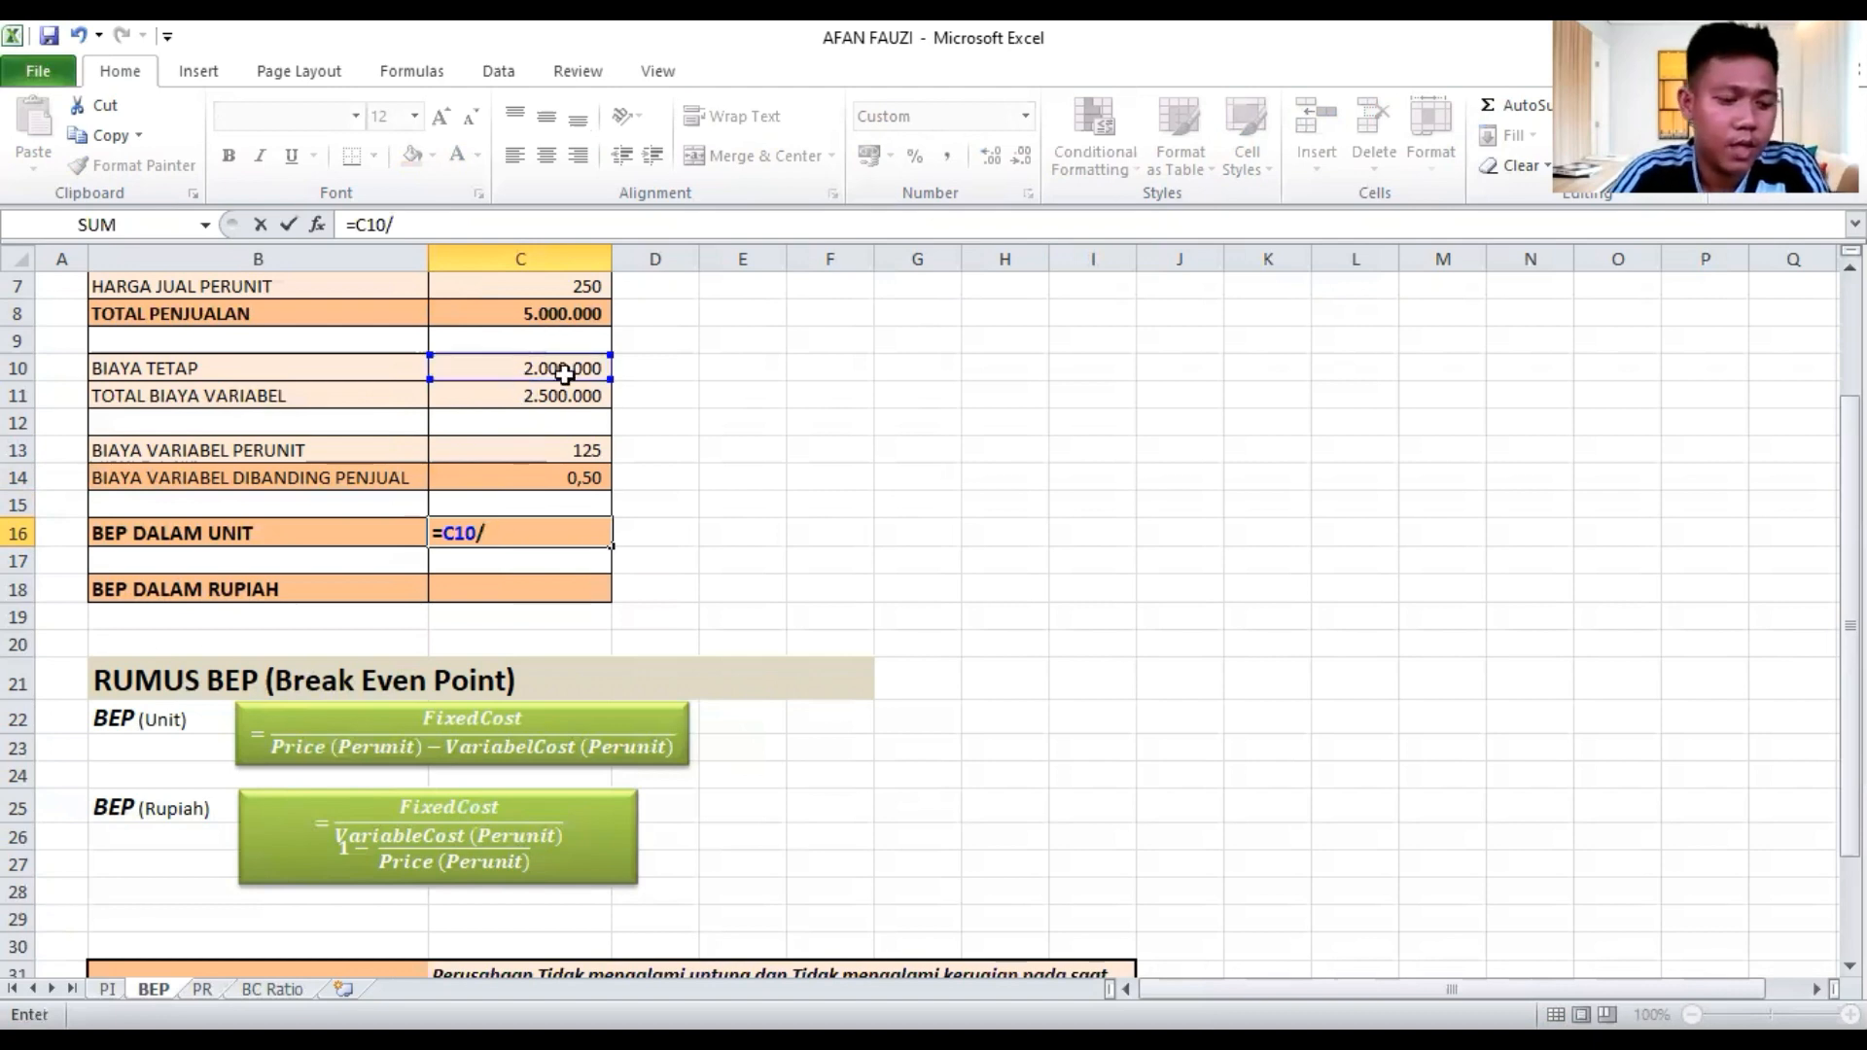
pyautogui.scroll(1, 564, 375)
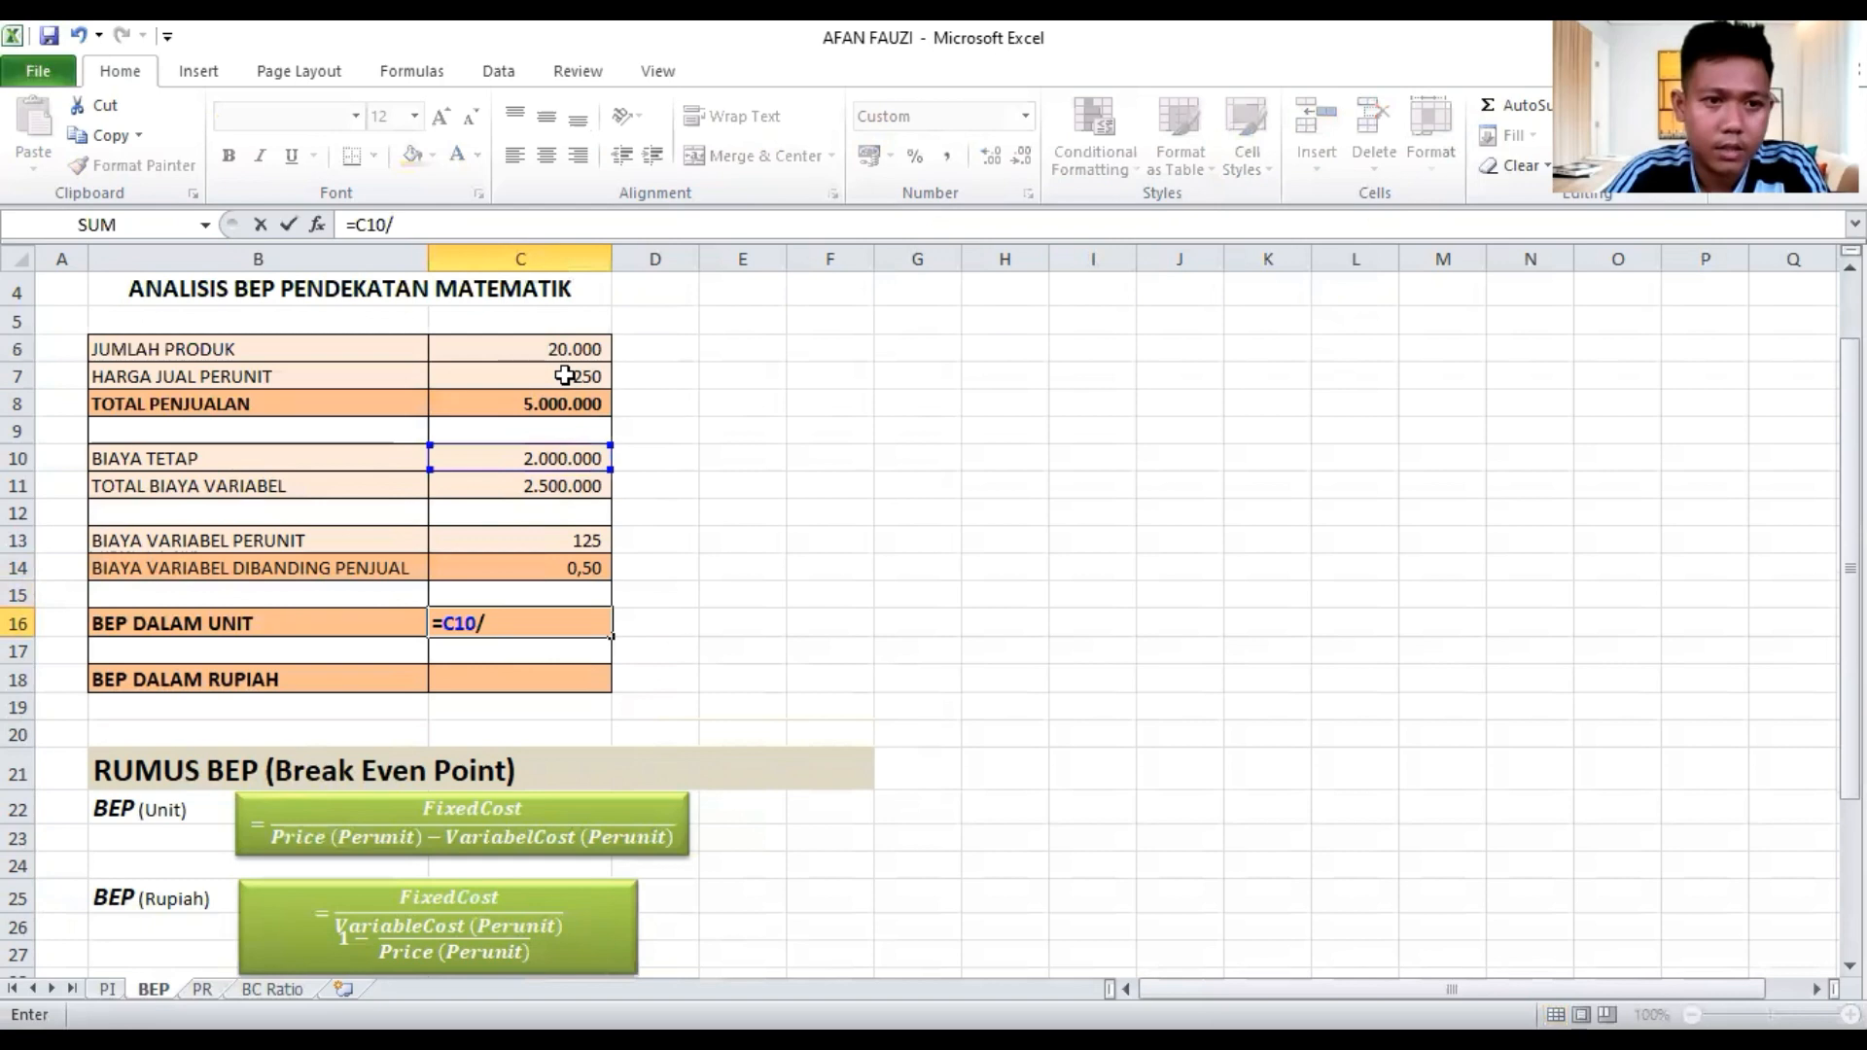
pyautogui.click(564, 374)
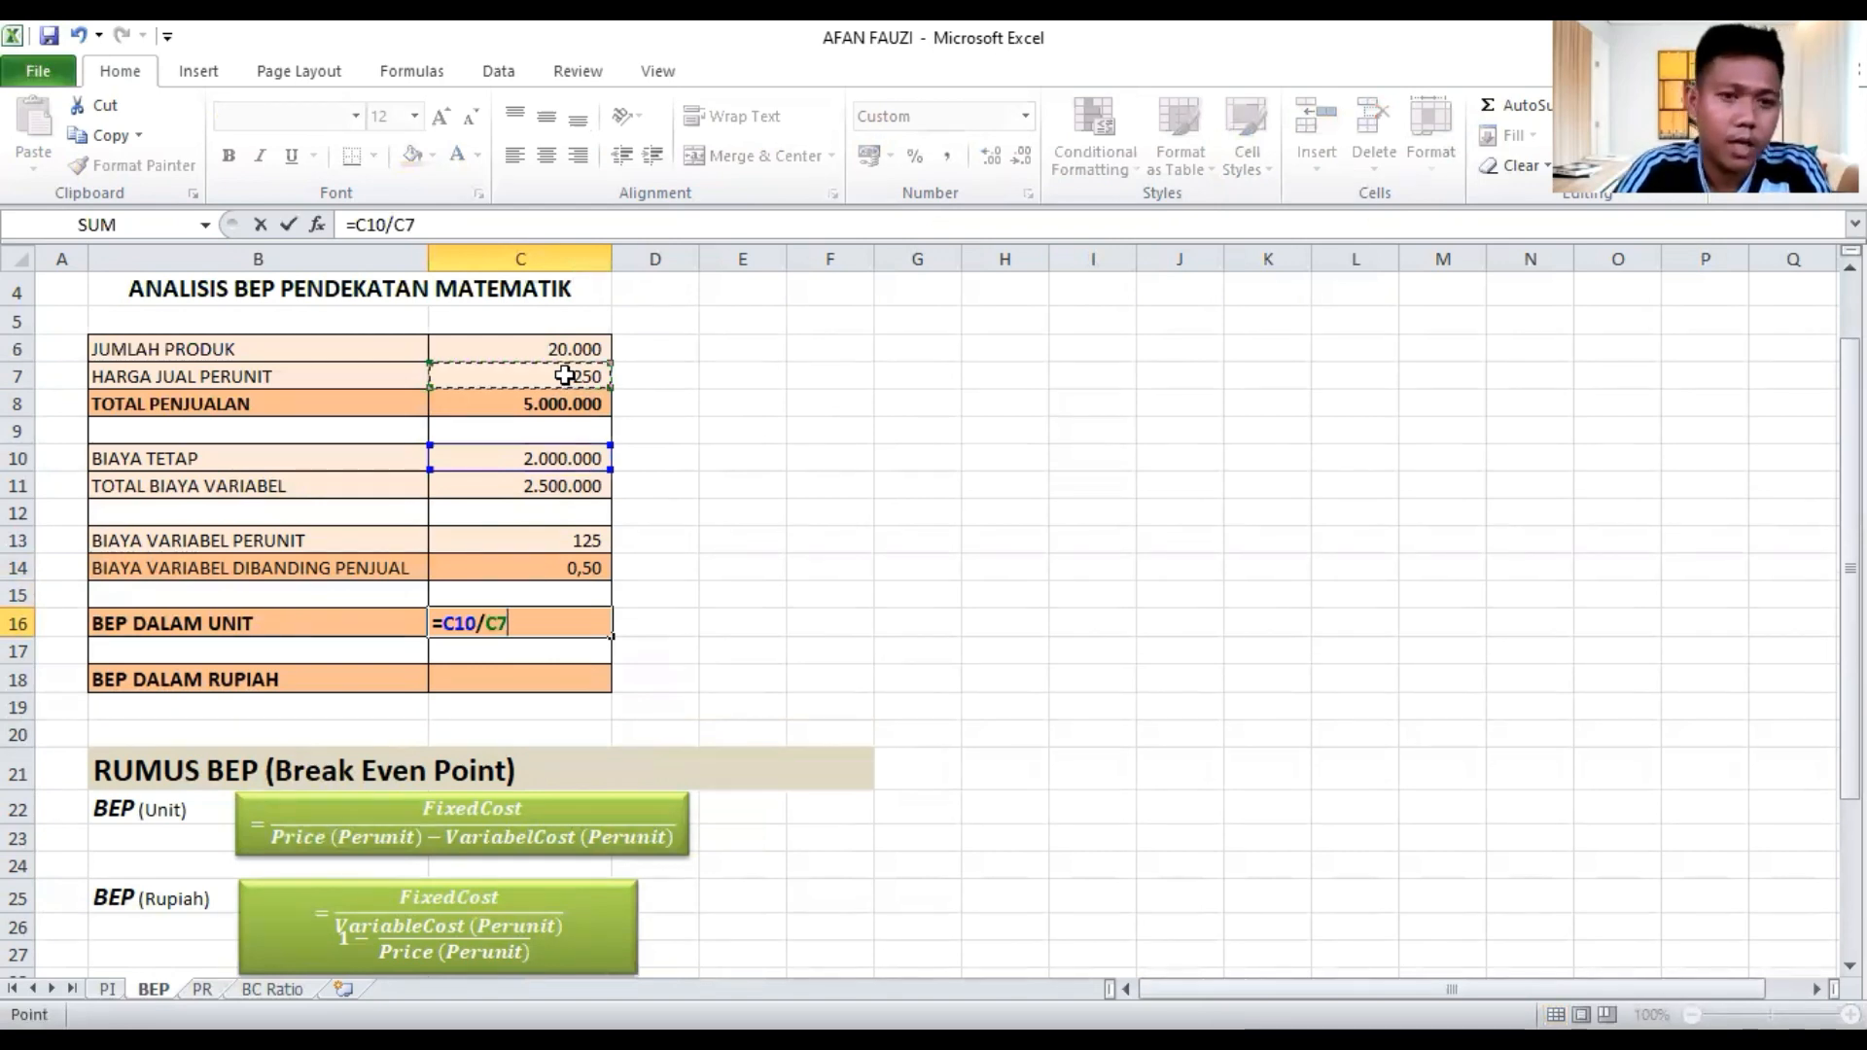
pyautogui.click(396, 231)
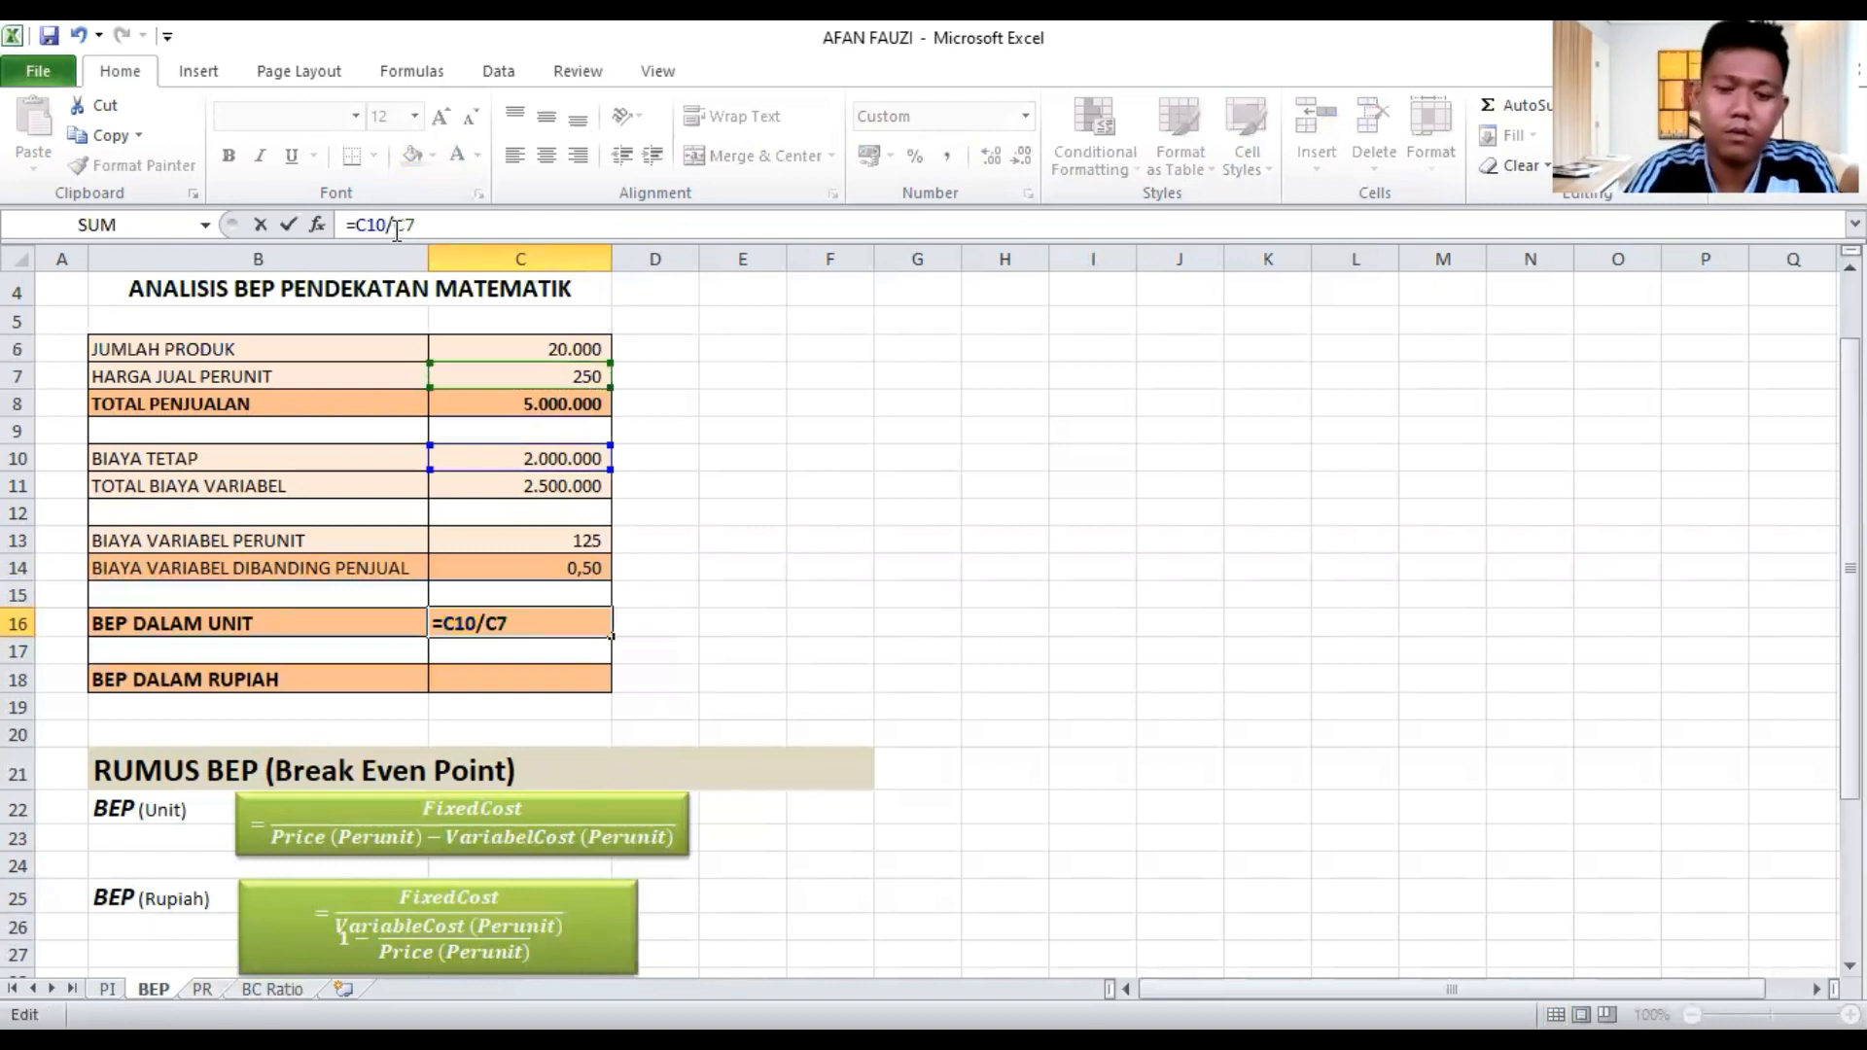
pyautogui.write('(C7')
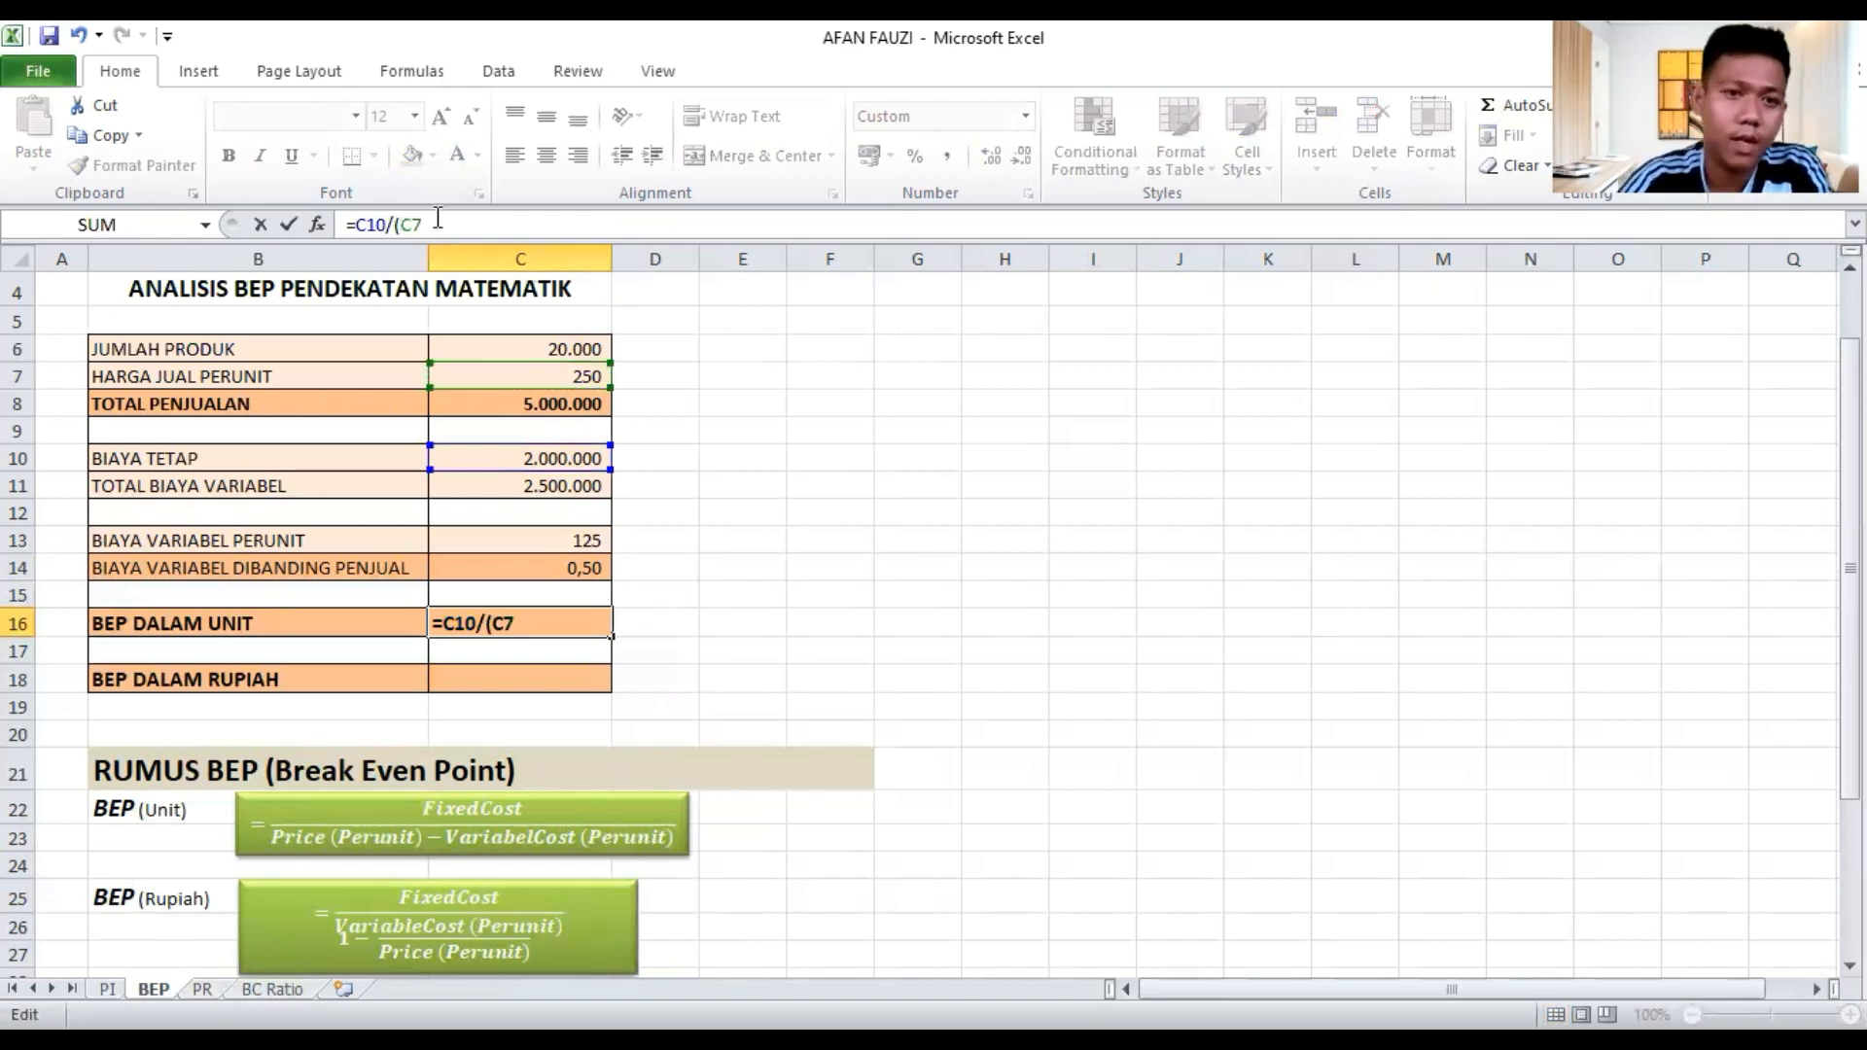
pyautogui.write('-')
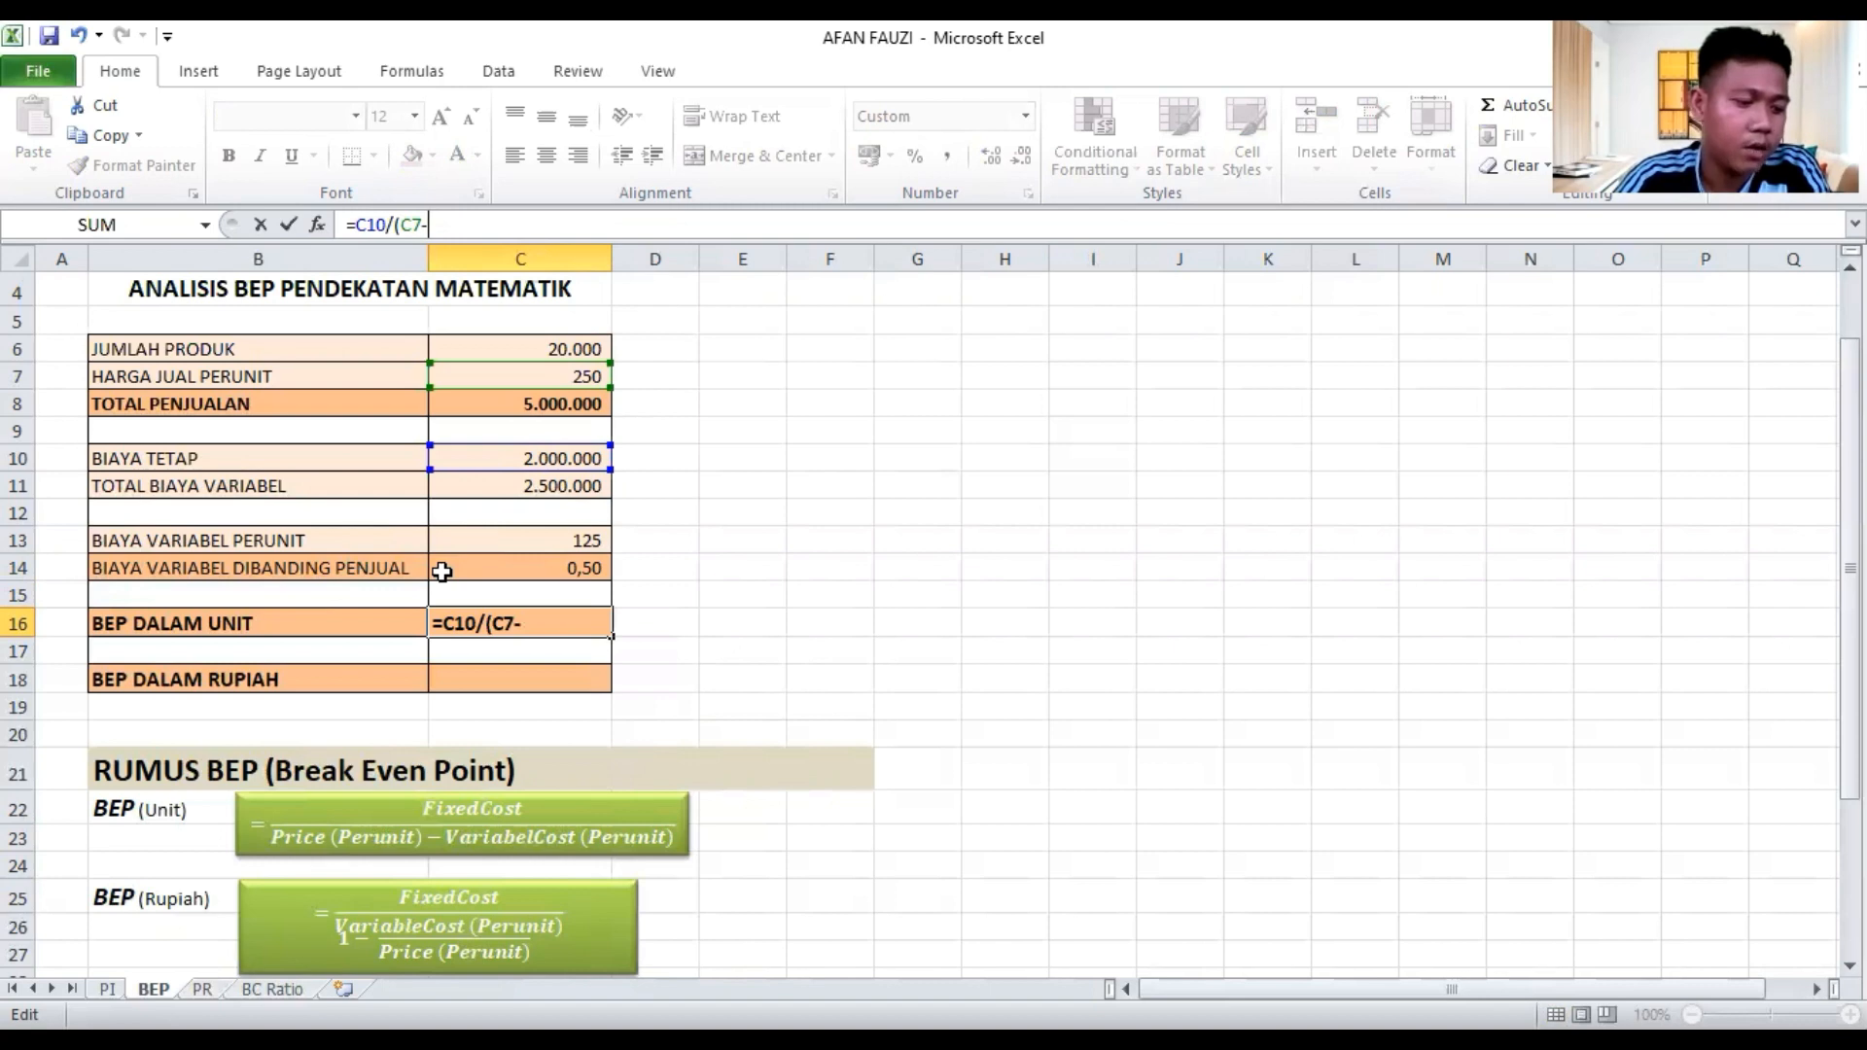
pyautogui.click(550, 540)
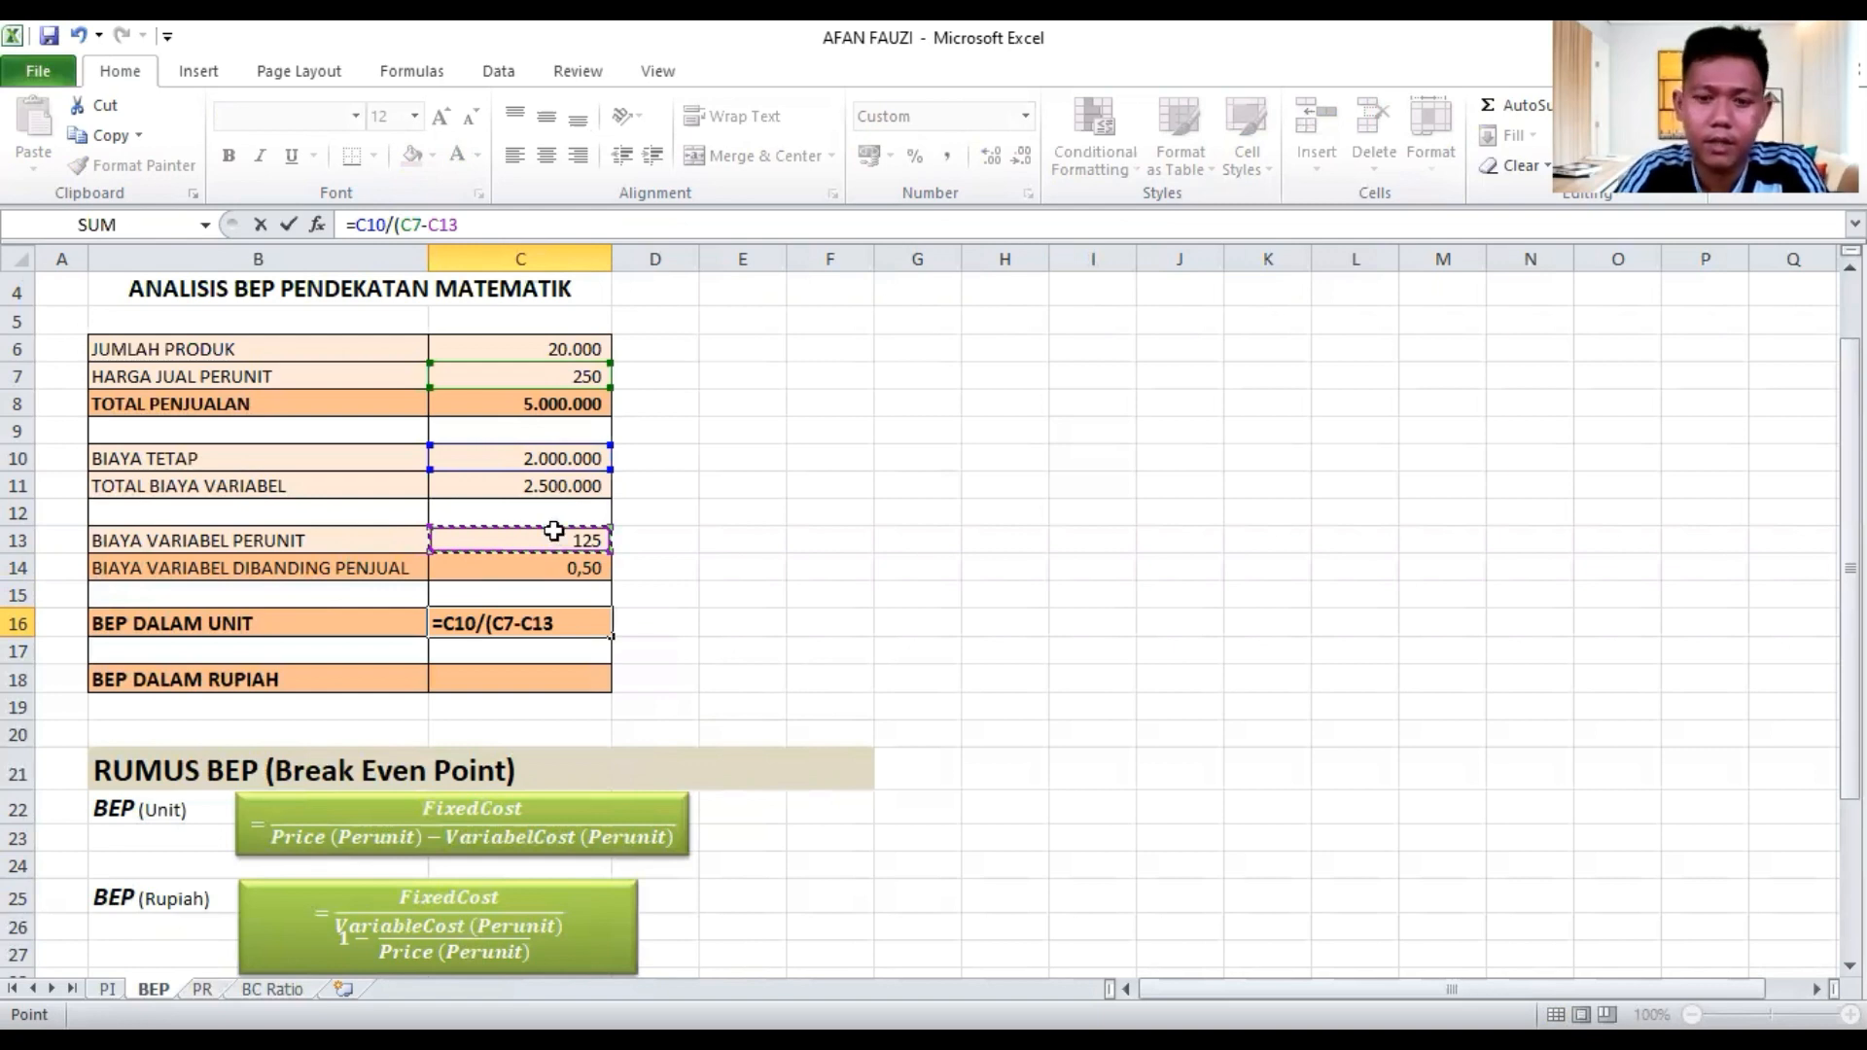
pyautogui.press('Return')
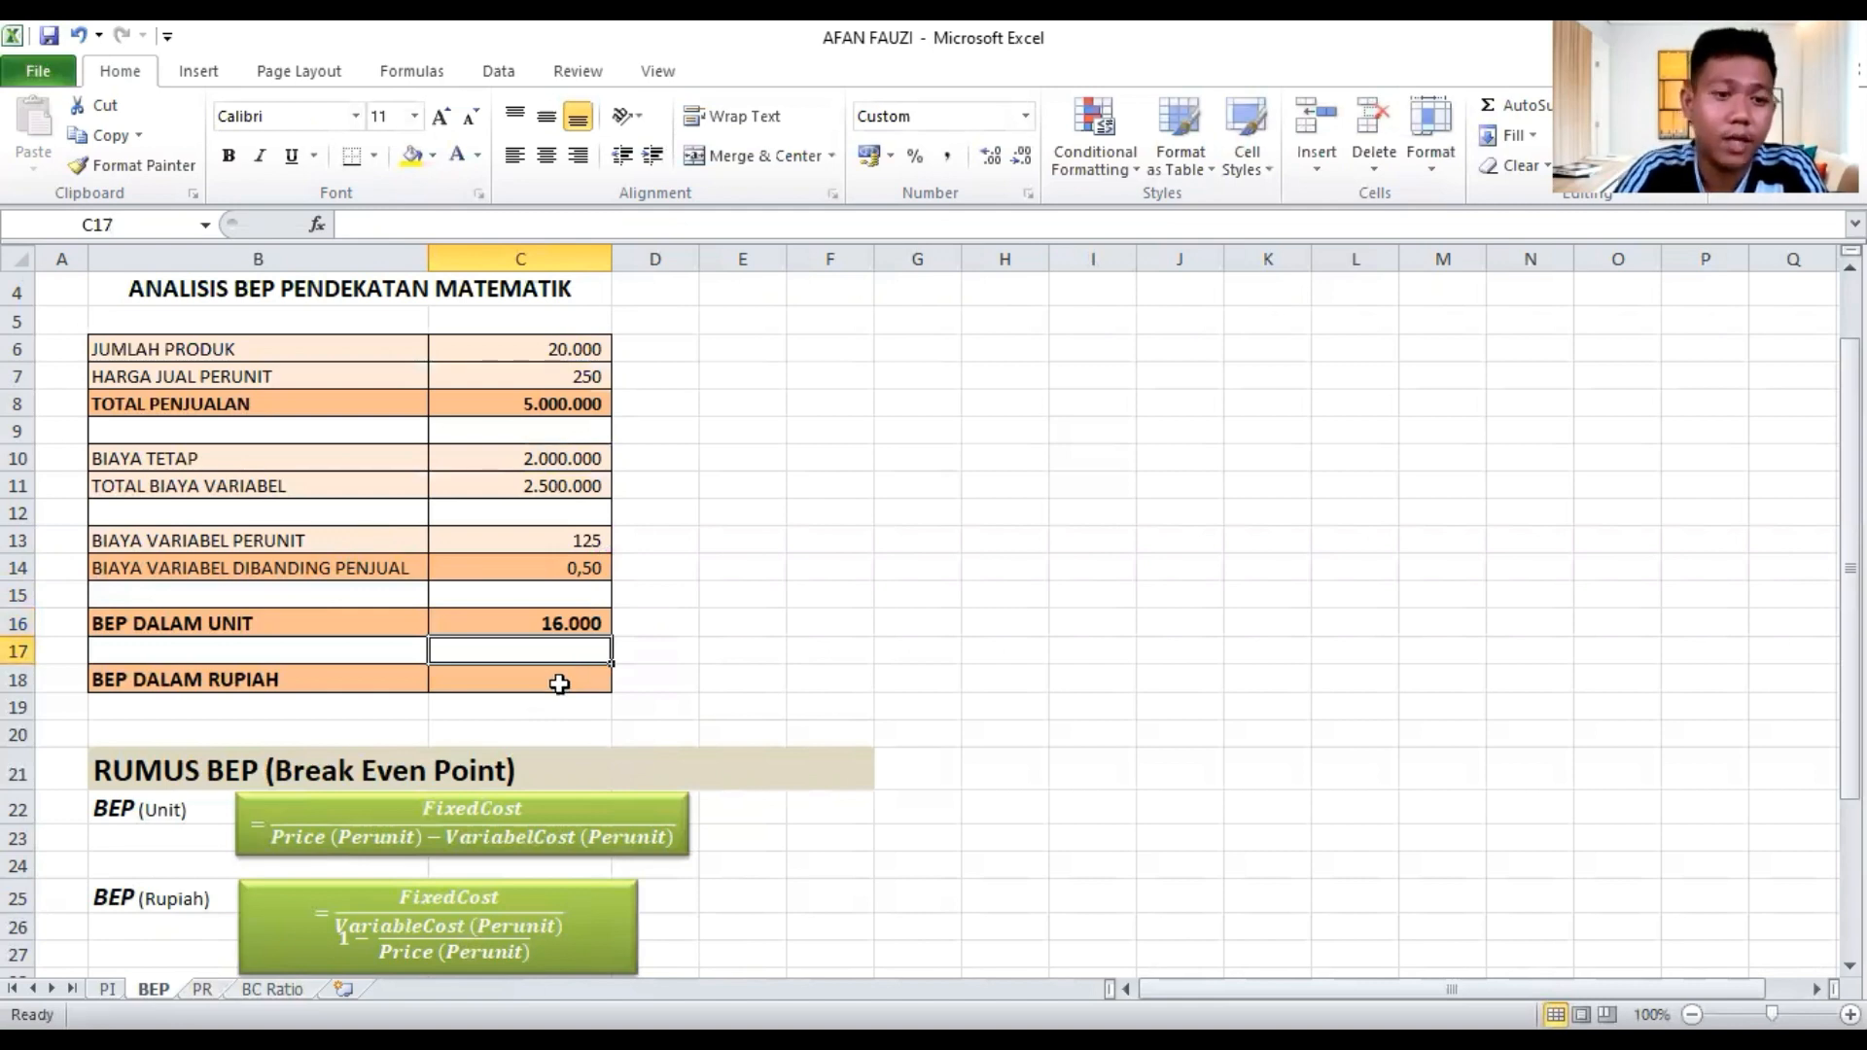
# Calculate BEP Dalam Rupiah by entering =C10/(1-C13/C7) in C18
pyautogui.click(564, 673)
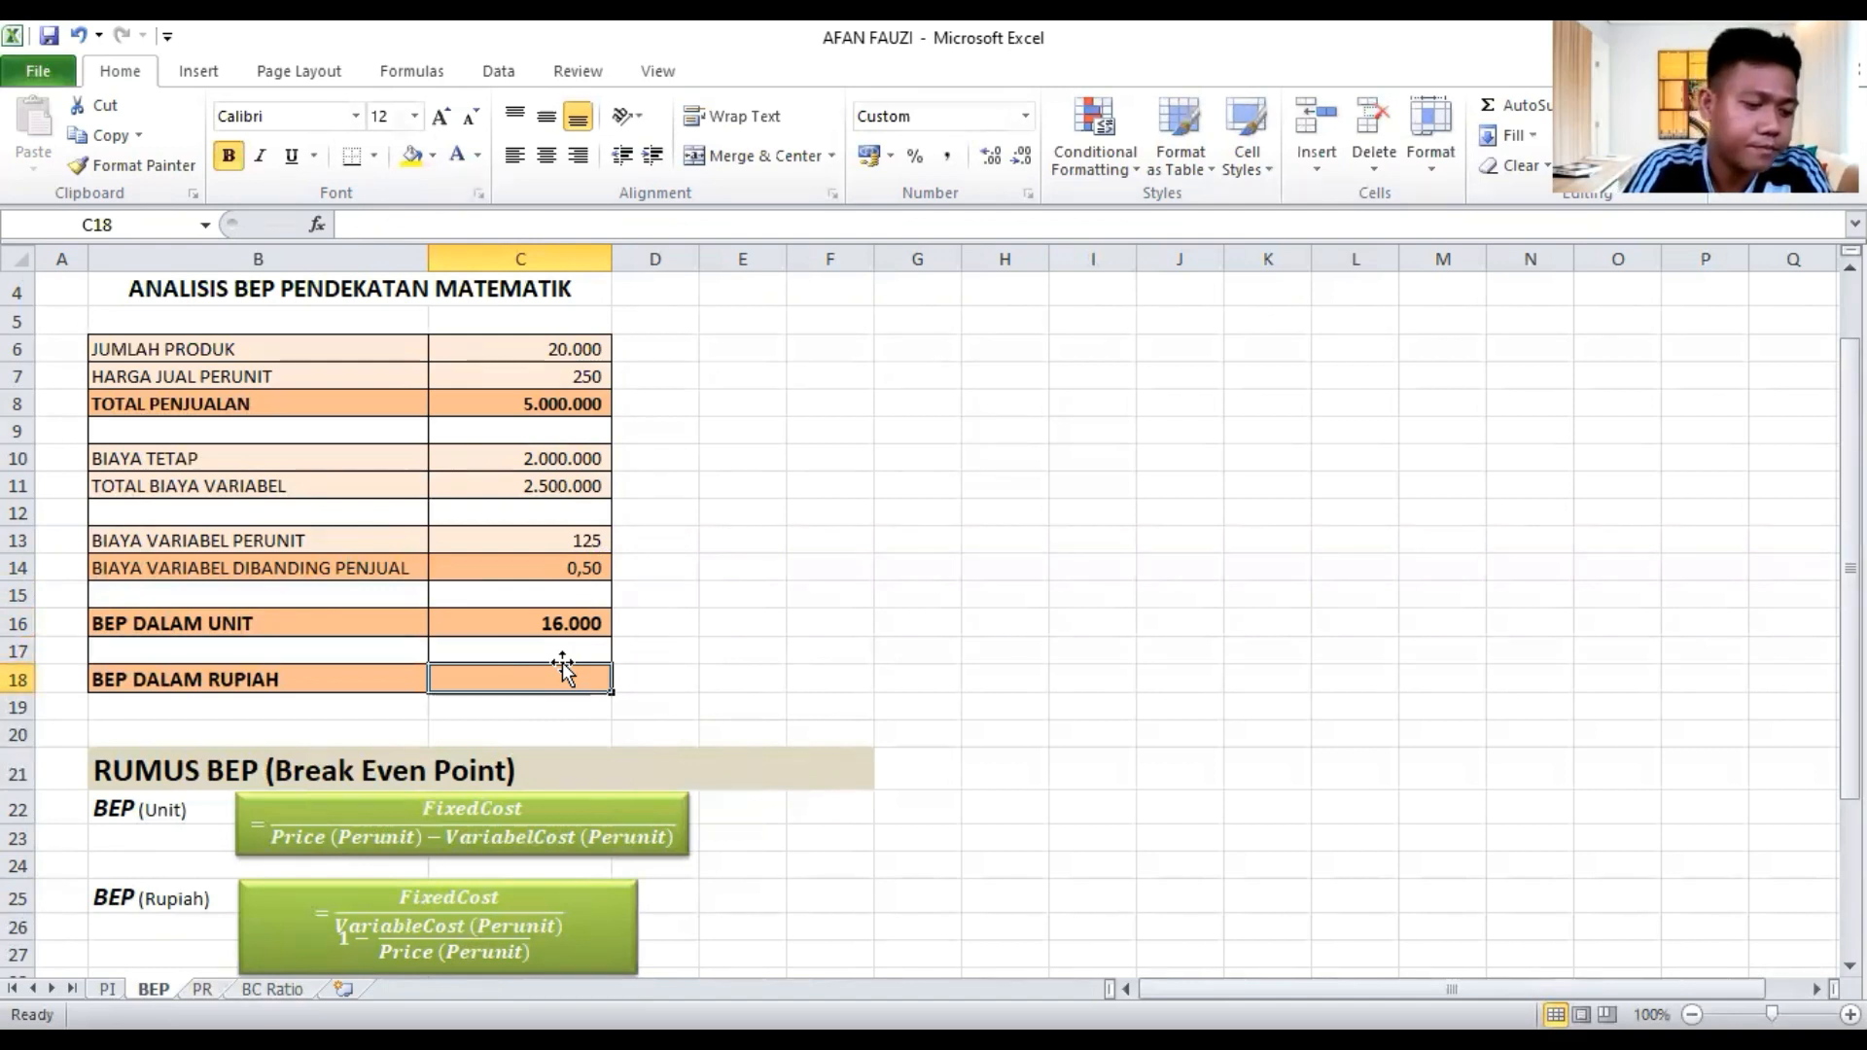
pyautogui.write('=')
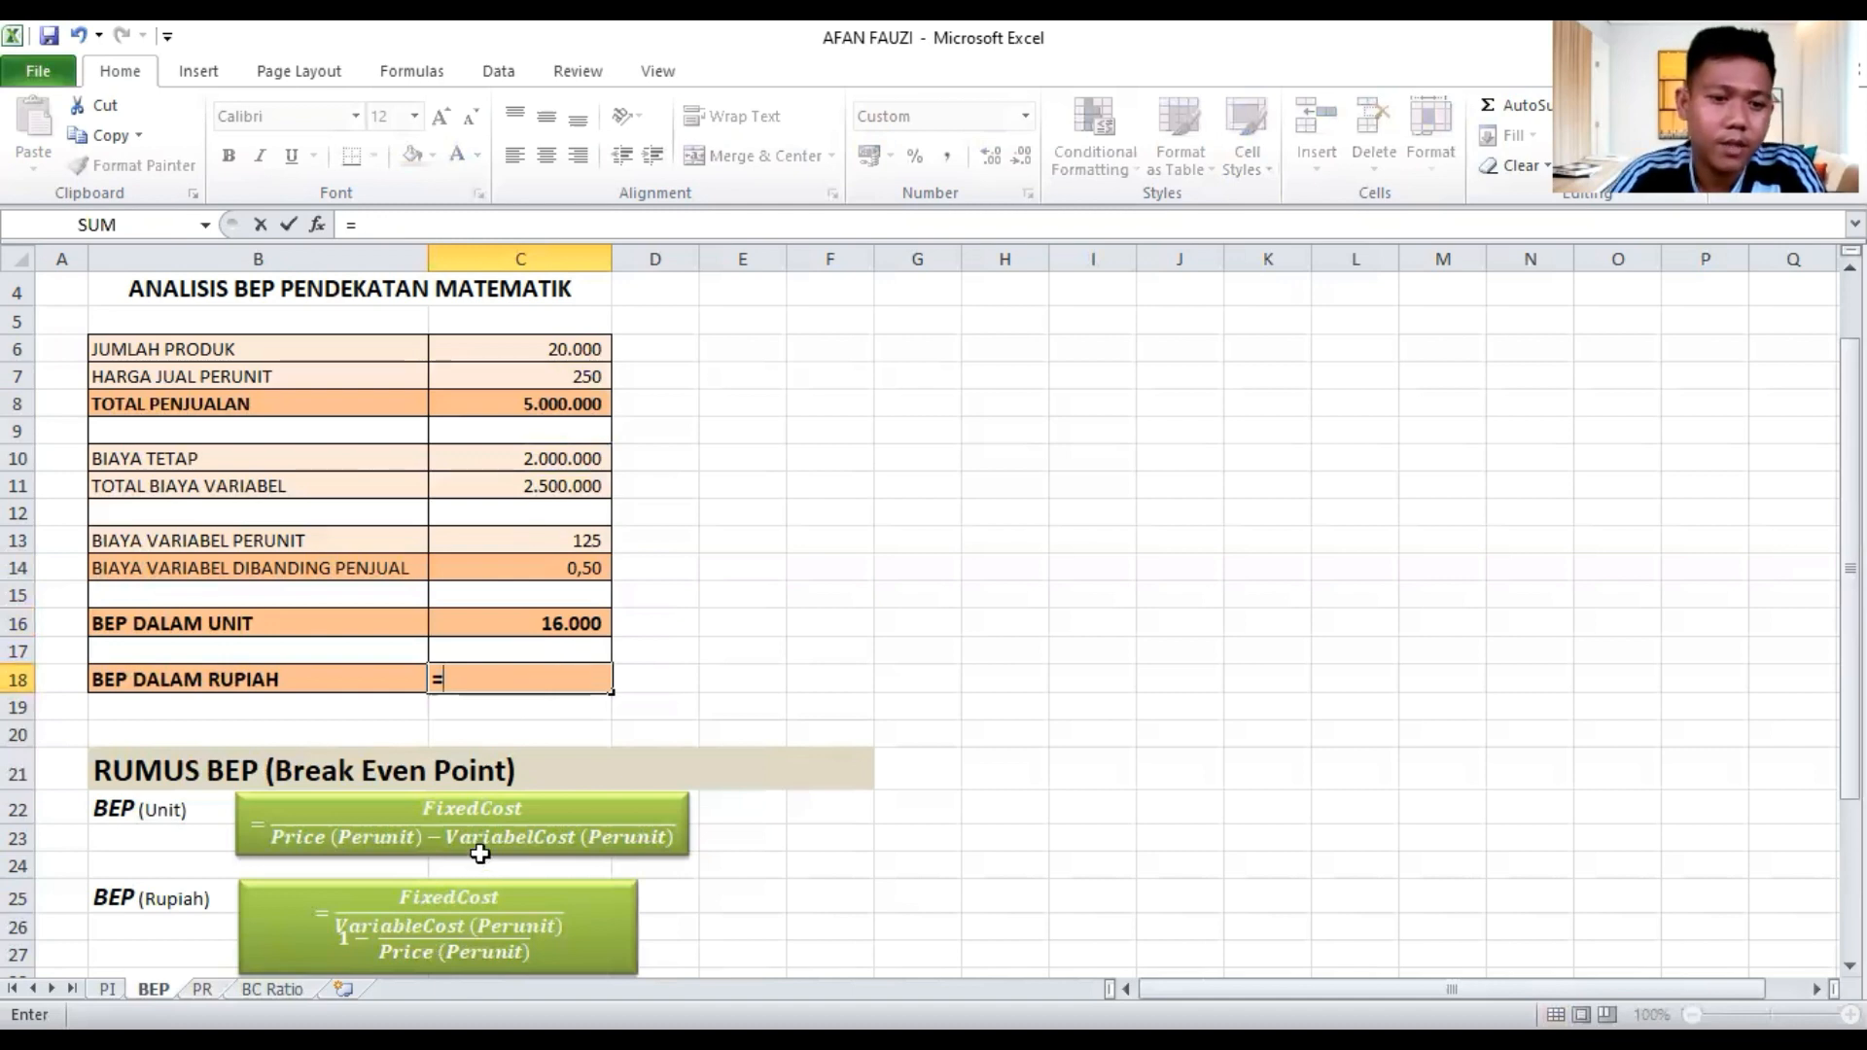
pyautogui.click(509, 460)
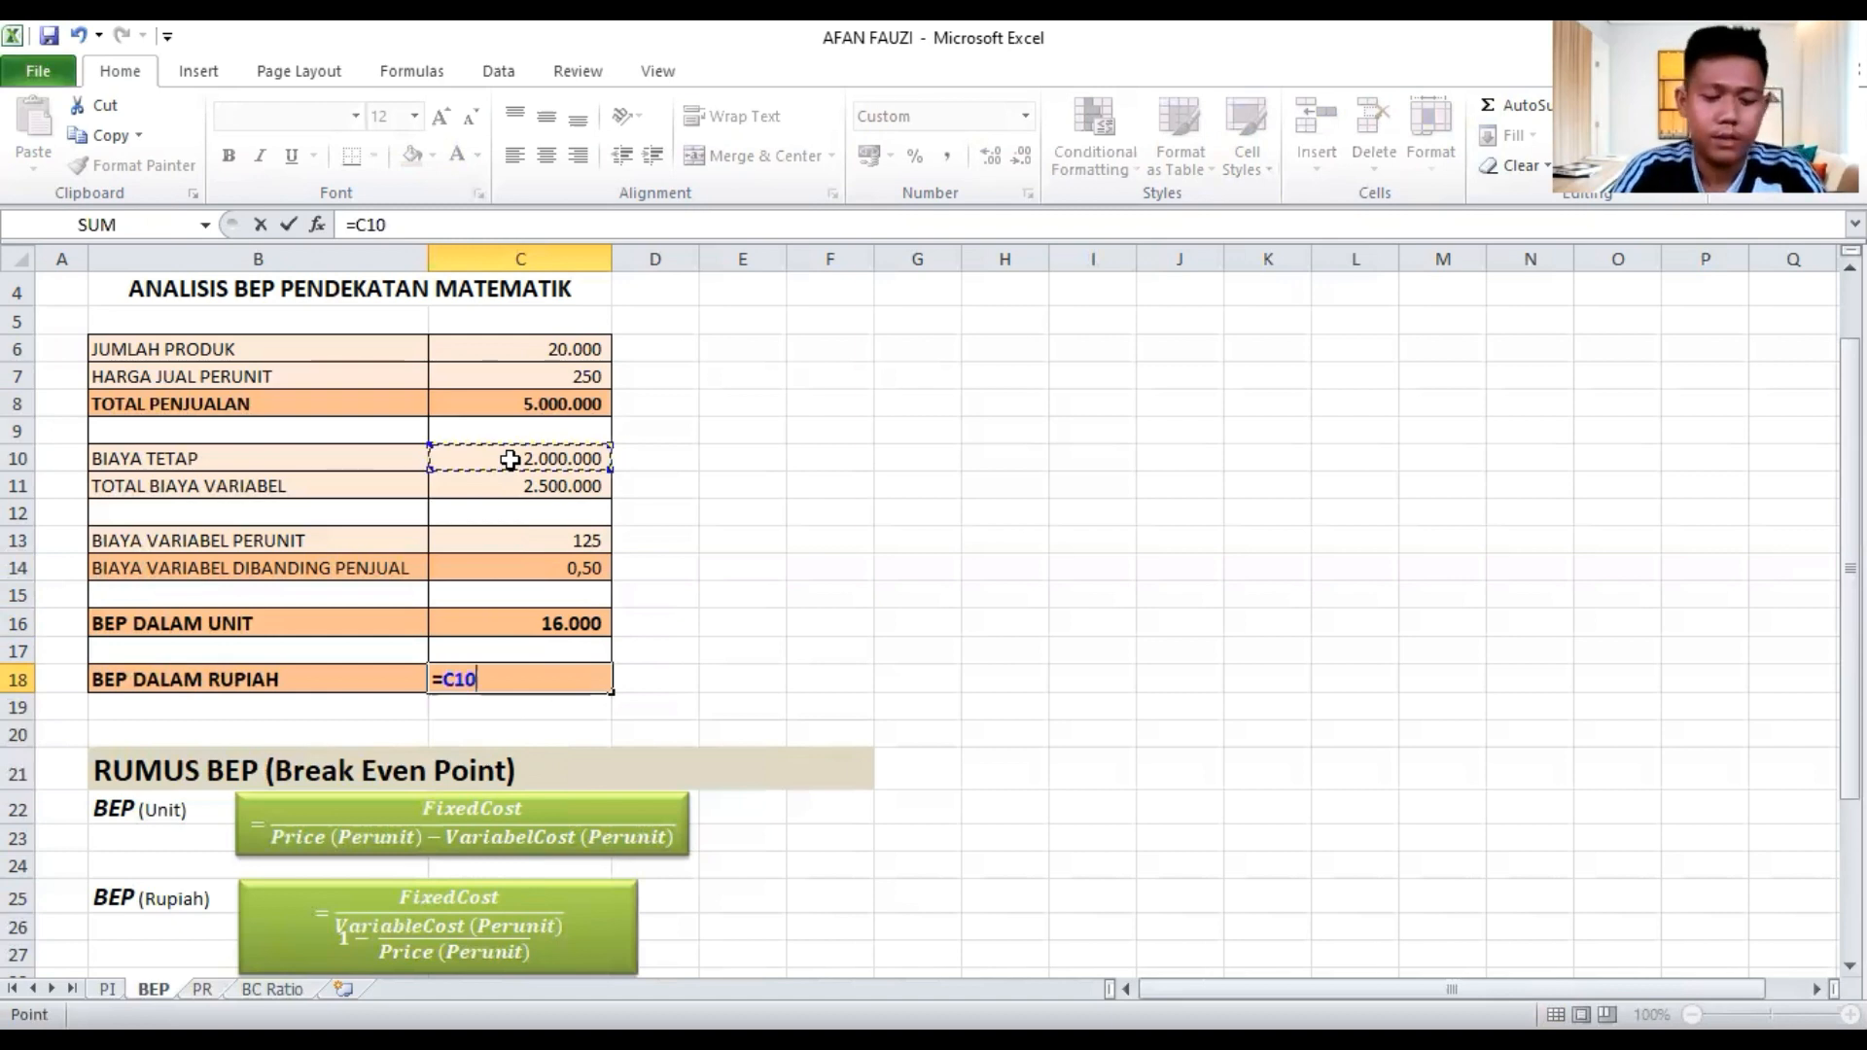
pyautogui.write('/')
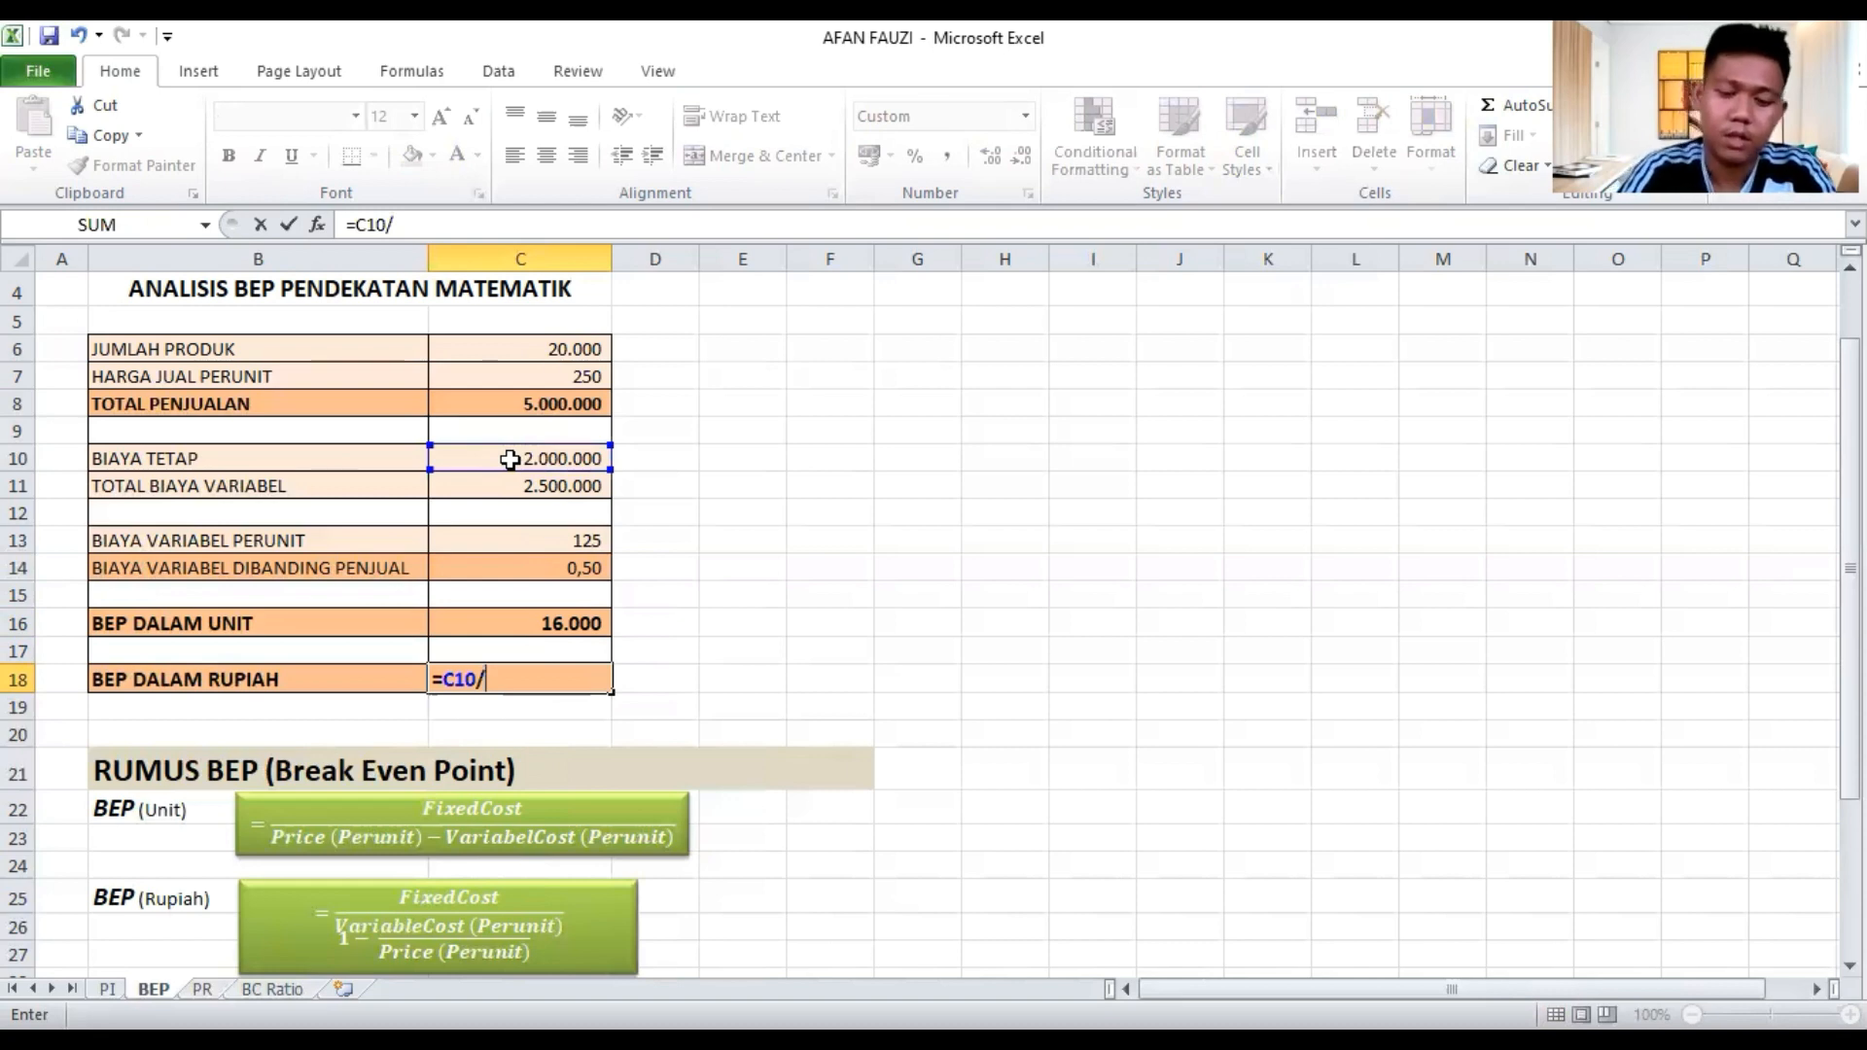
pyautogui.write('(')
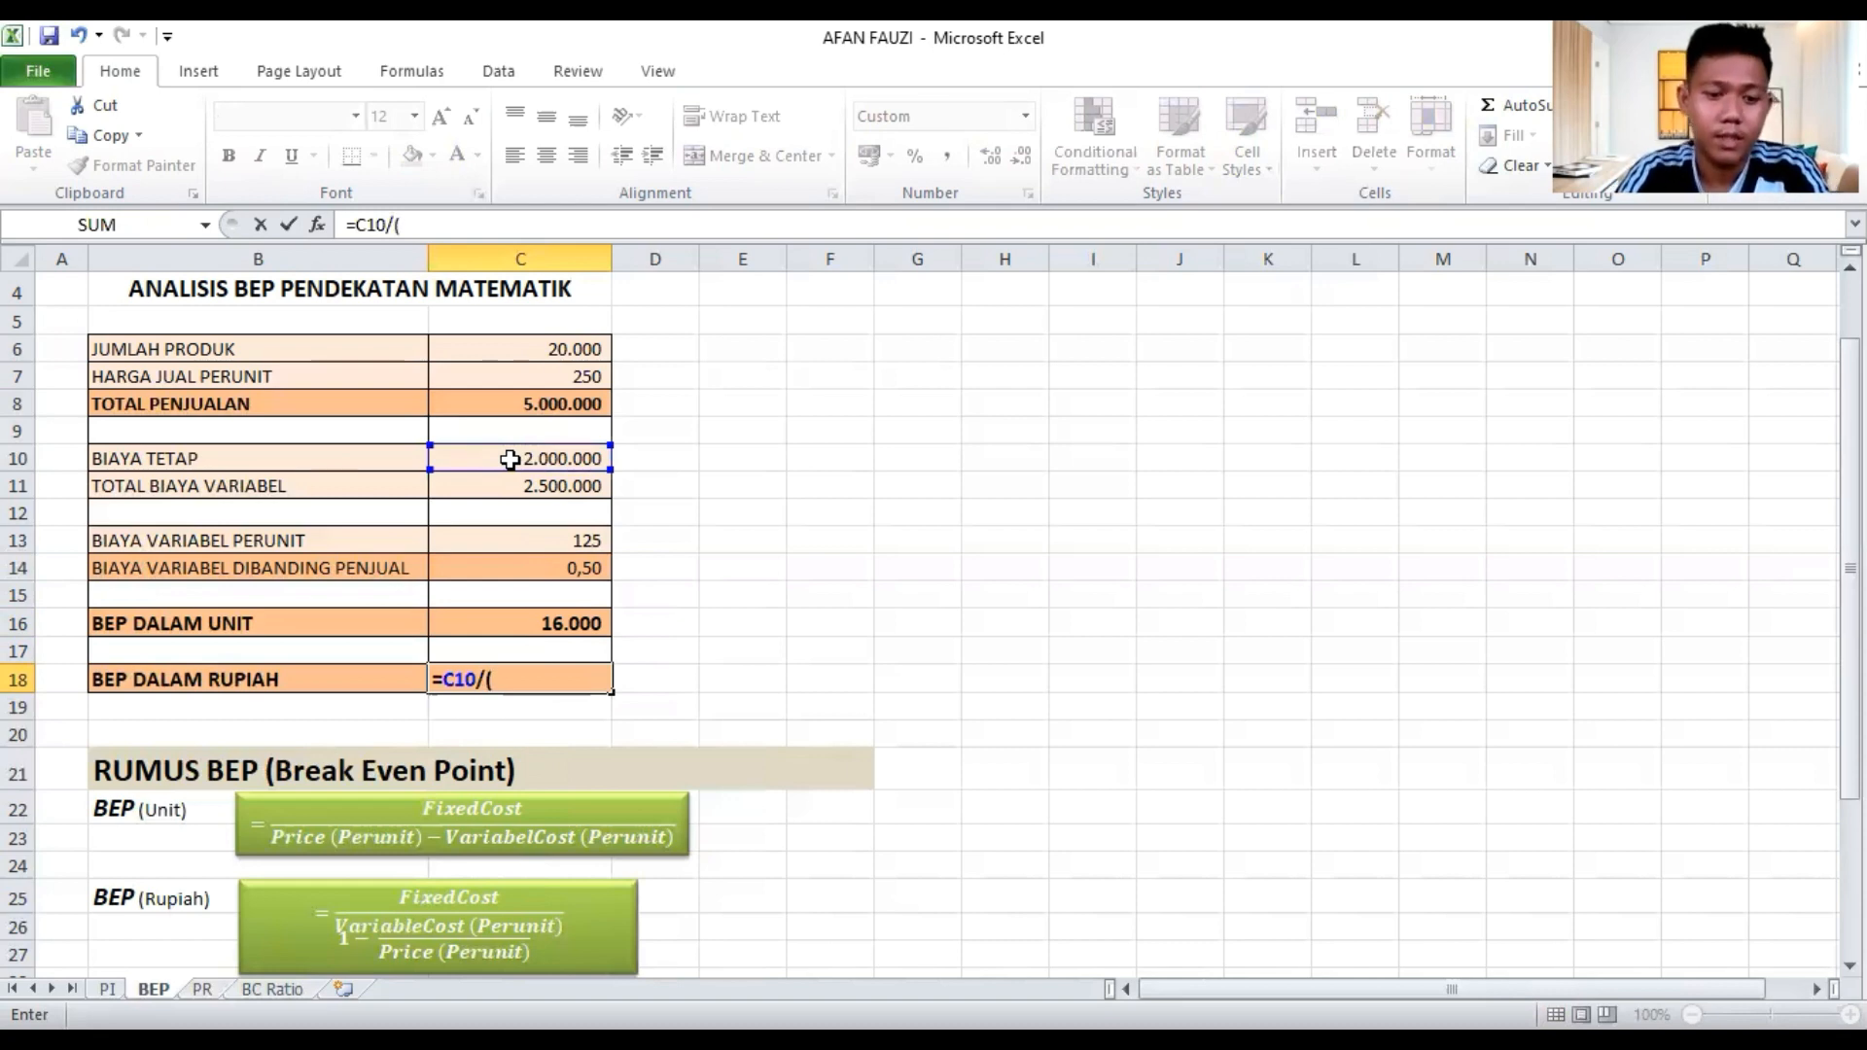
pyautogui.write('1-')
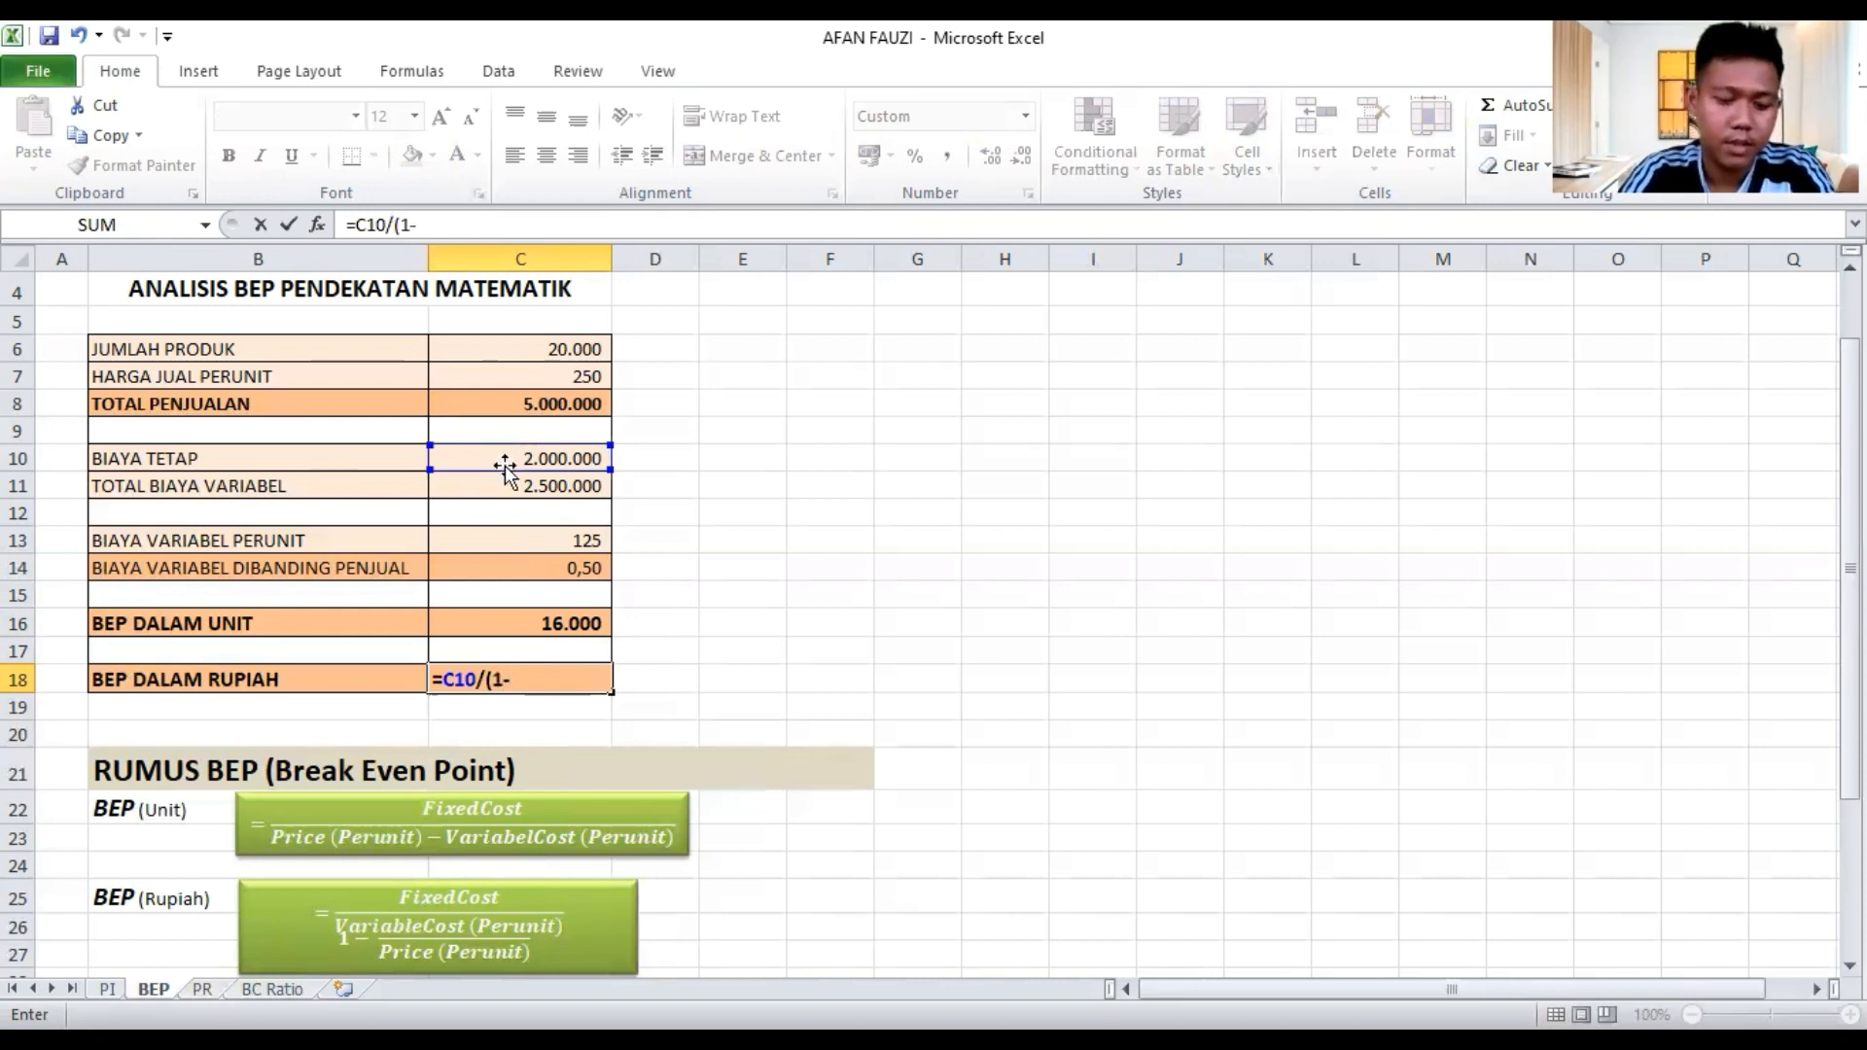
pyautogui.click(552, 542)
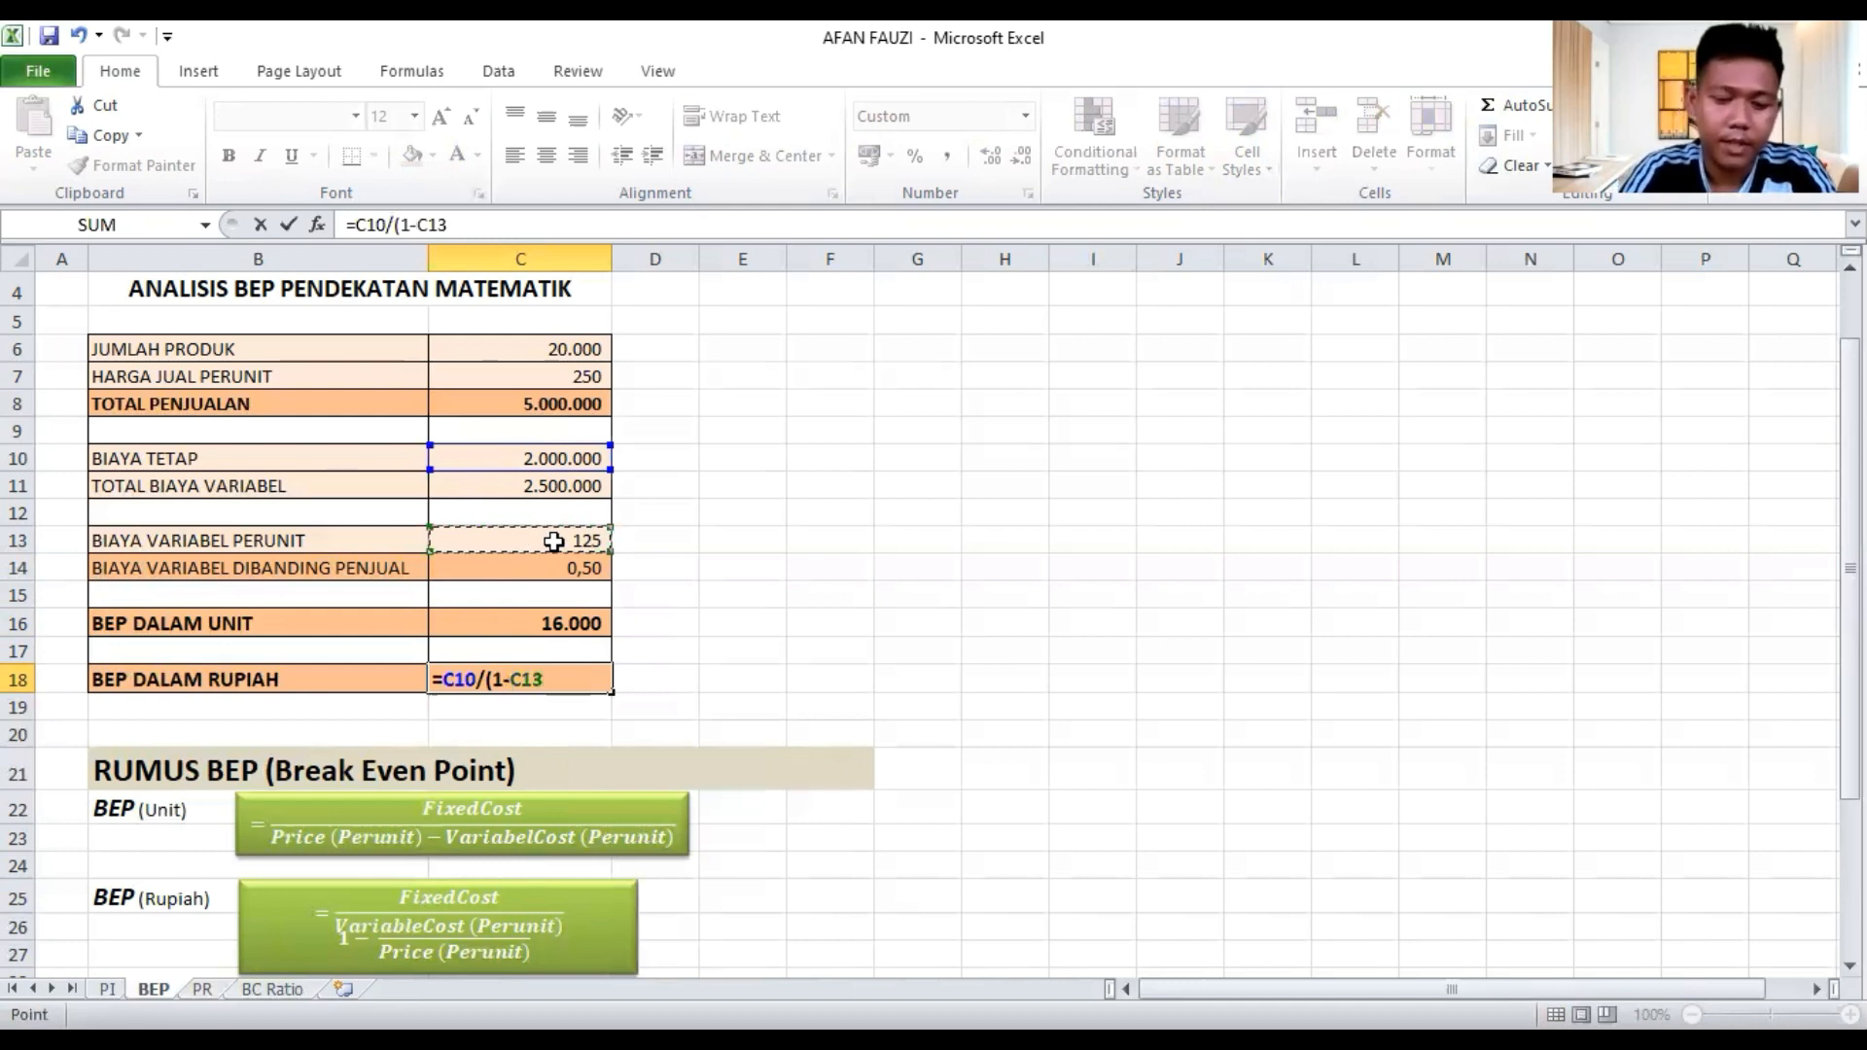
pyautogui.write('/')
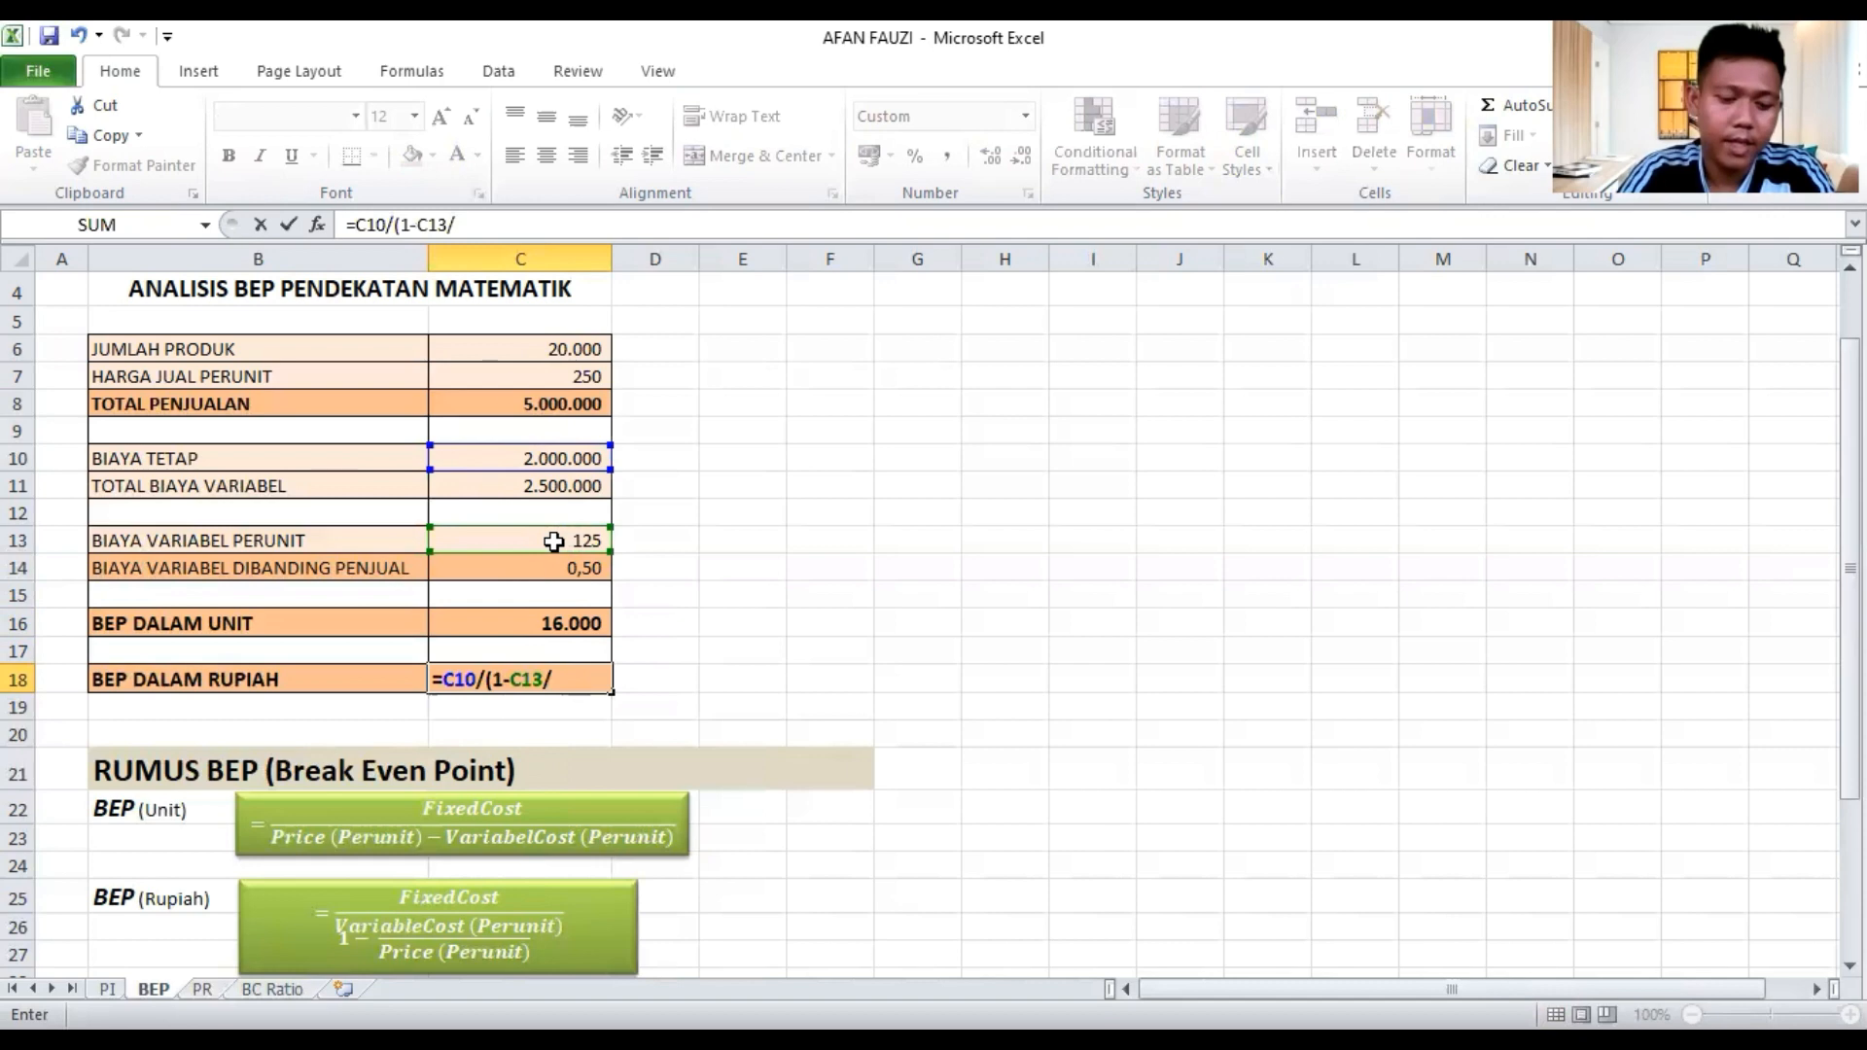
pyautogui.click(543, 375)
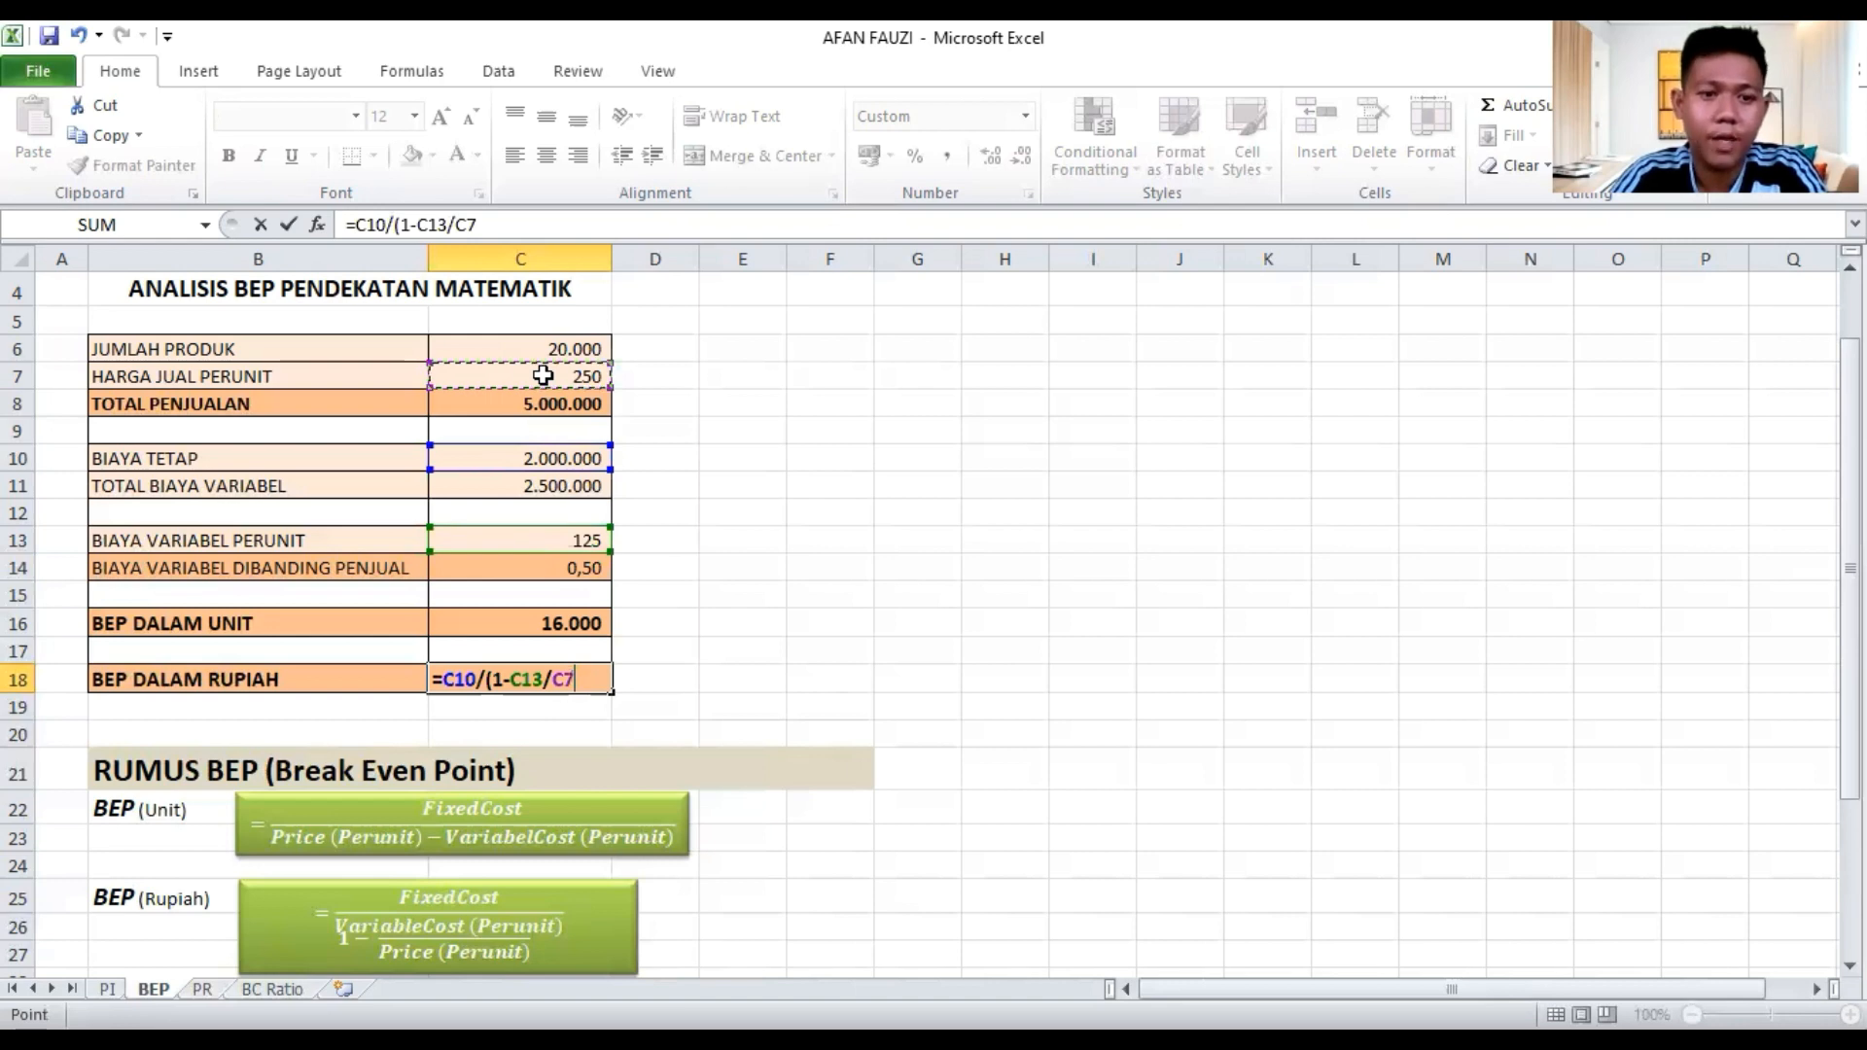
pyautogui.write(')')
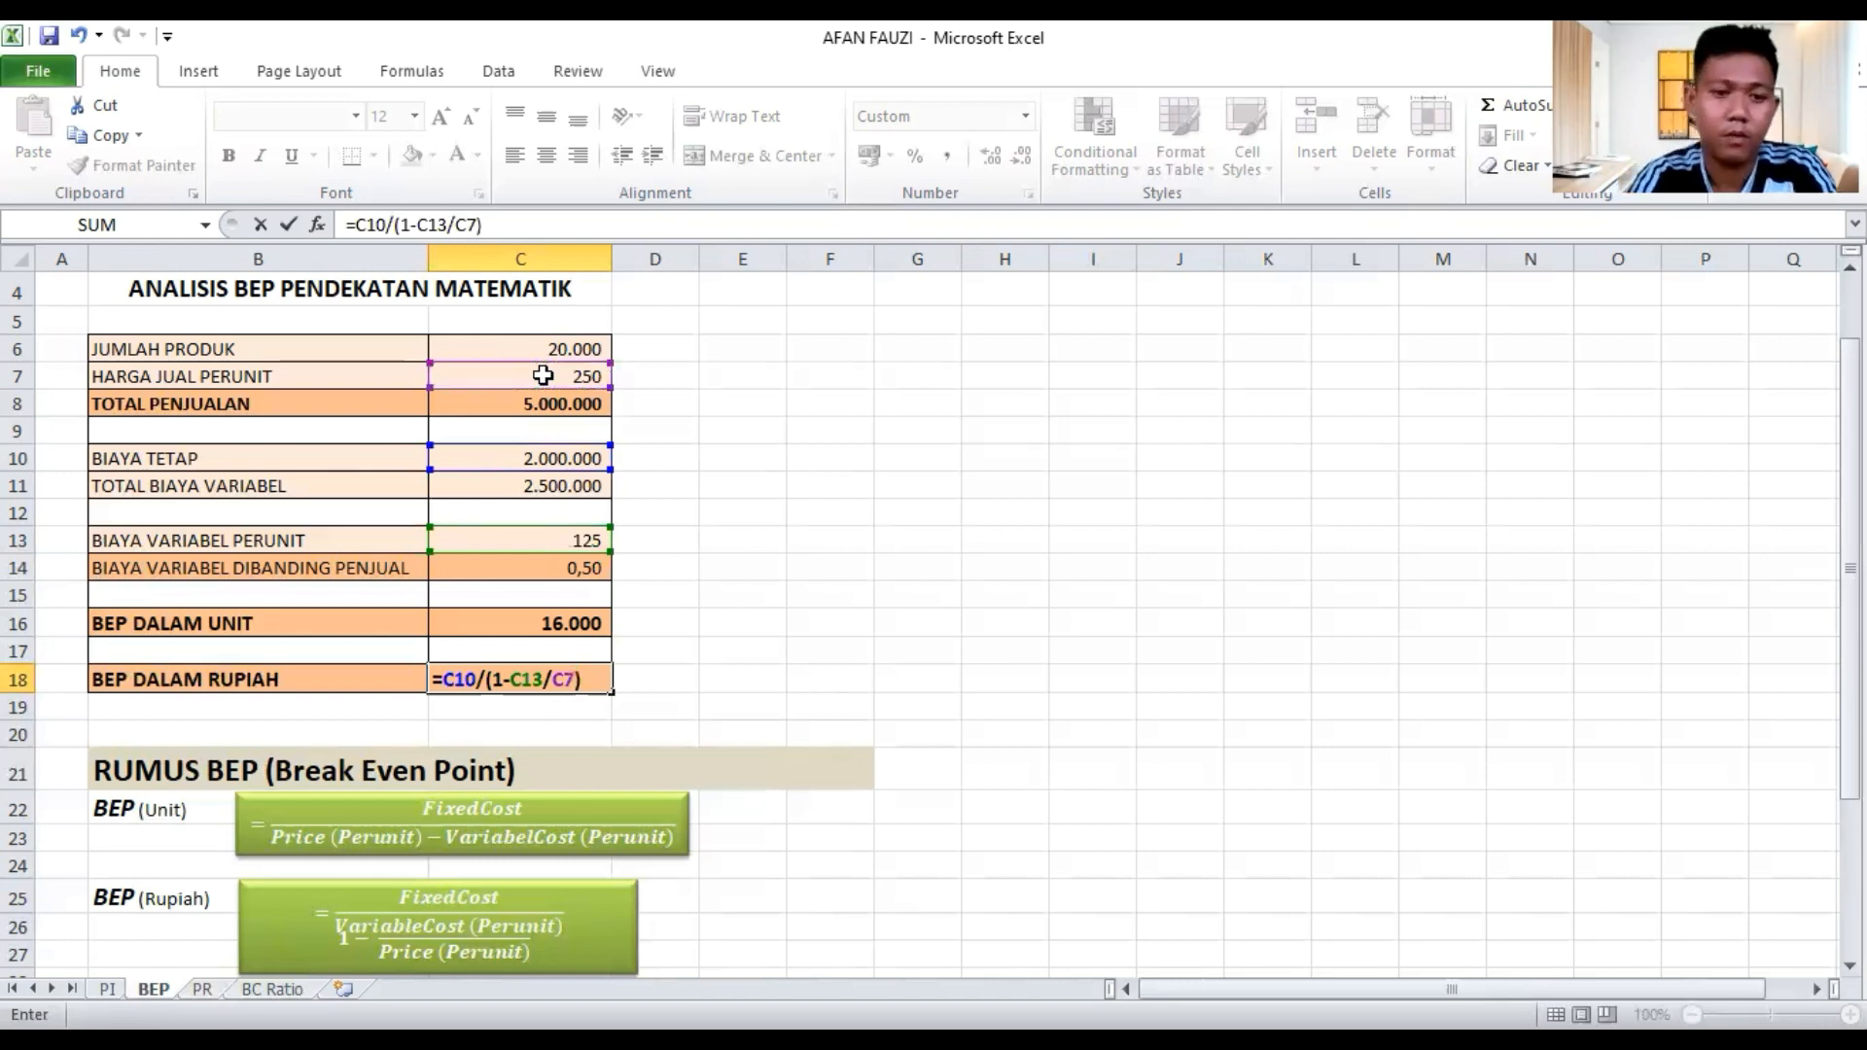
pyautogui.press('Return')
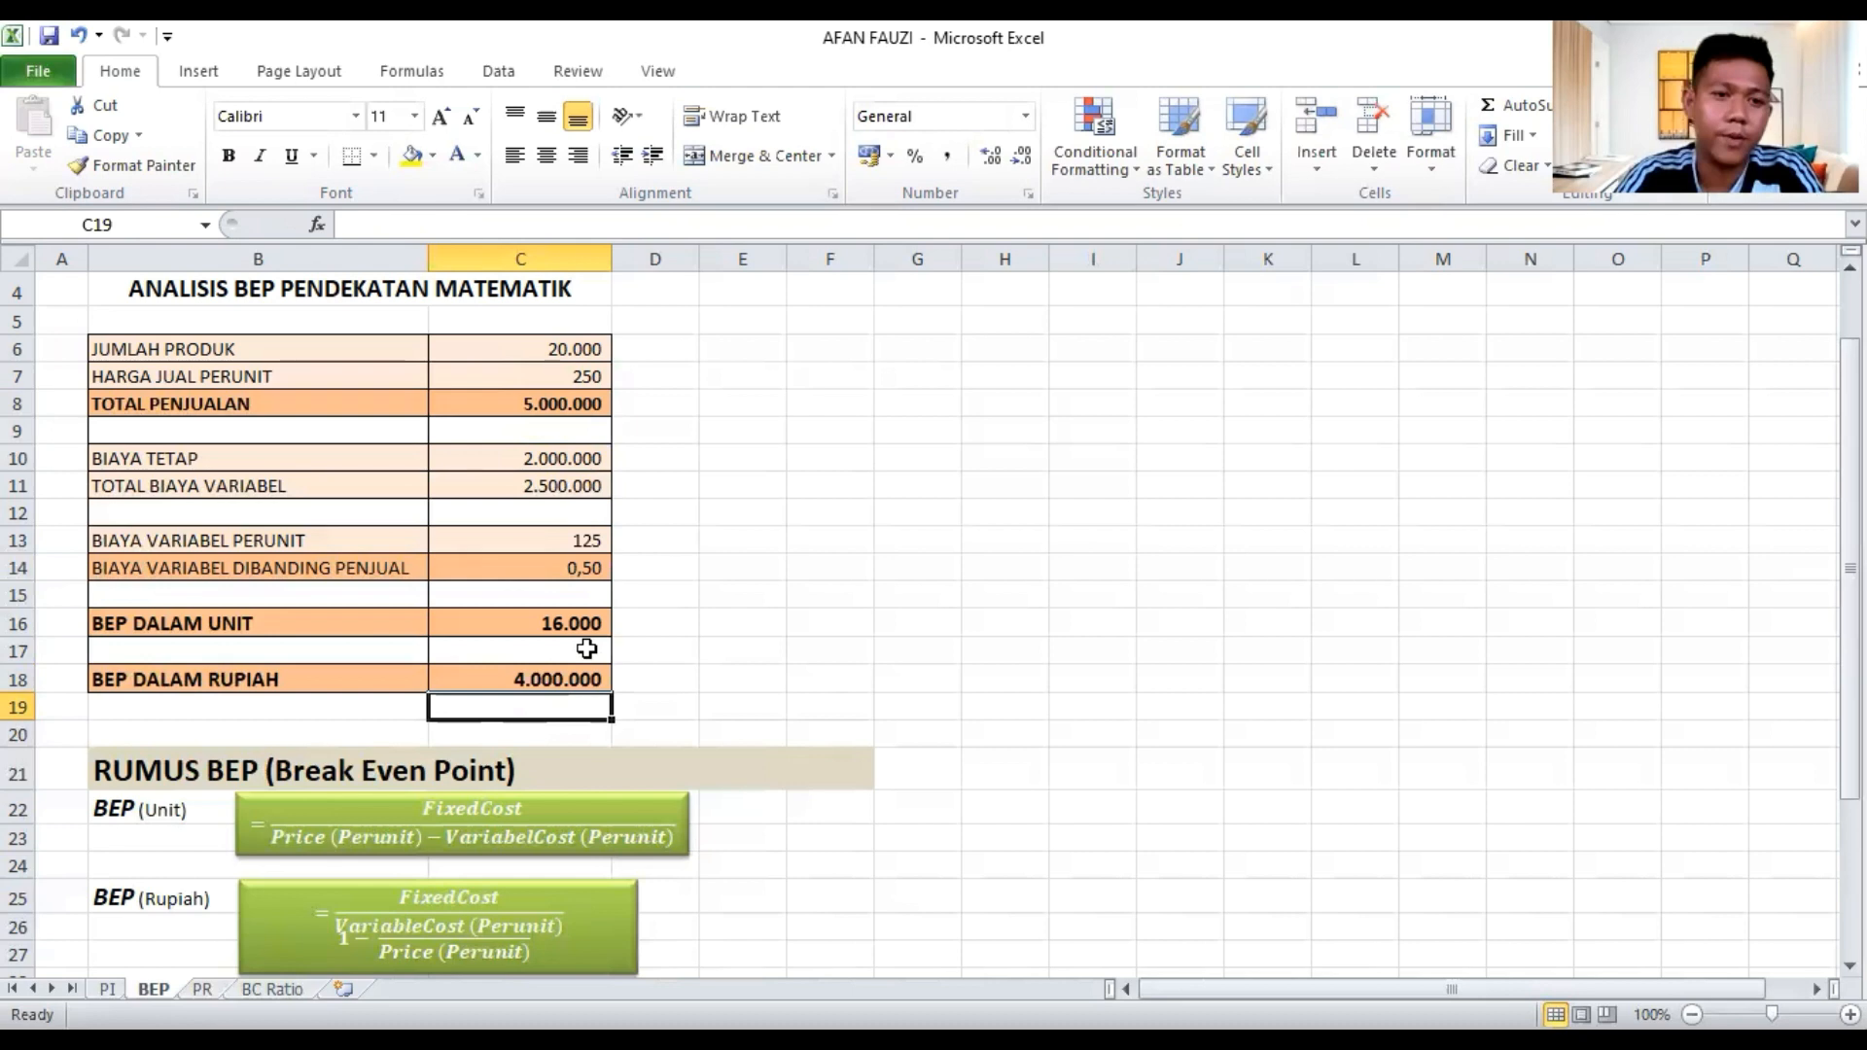
# Review the BEP Dalam Rupiah formula in C18 and the BEP Dalam Unit formula in C16
pyautogui.scroll(-1, 516, 578)
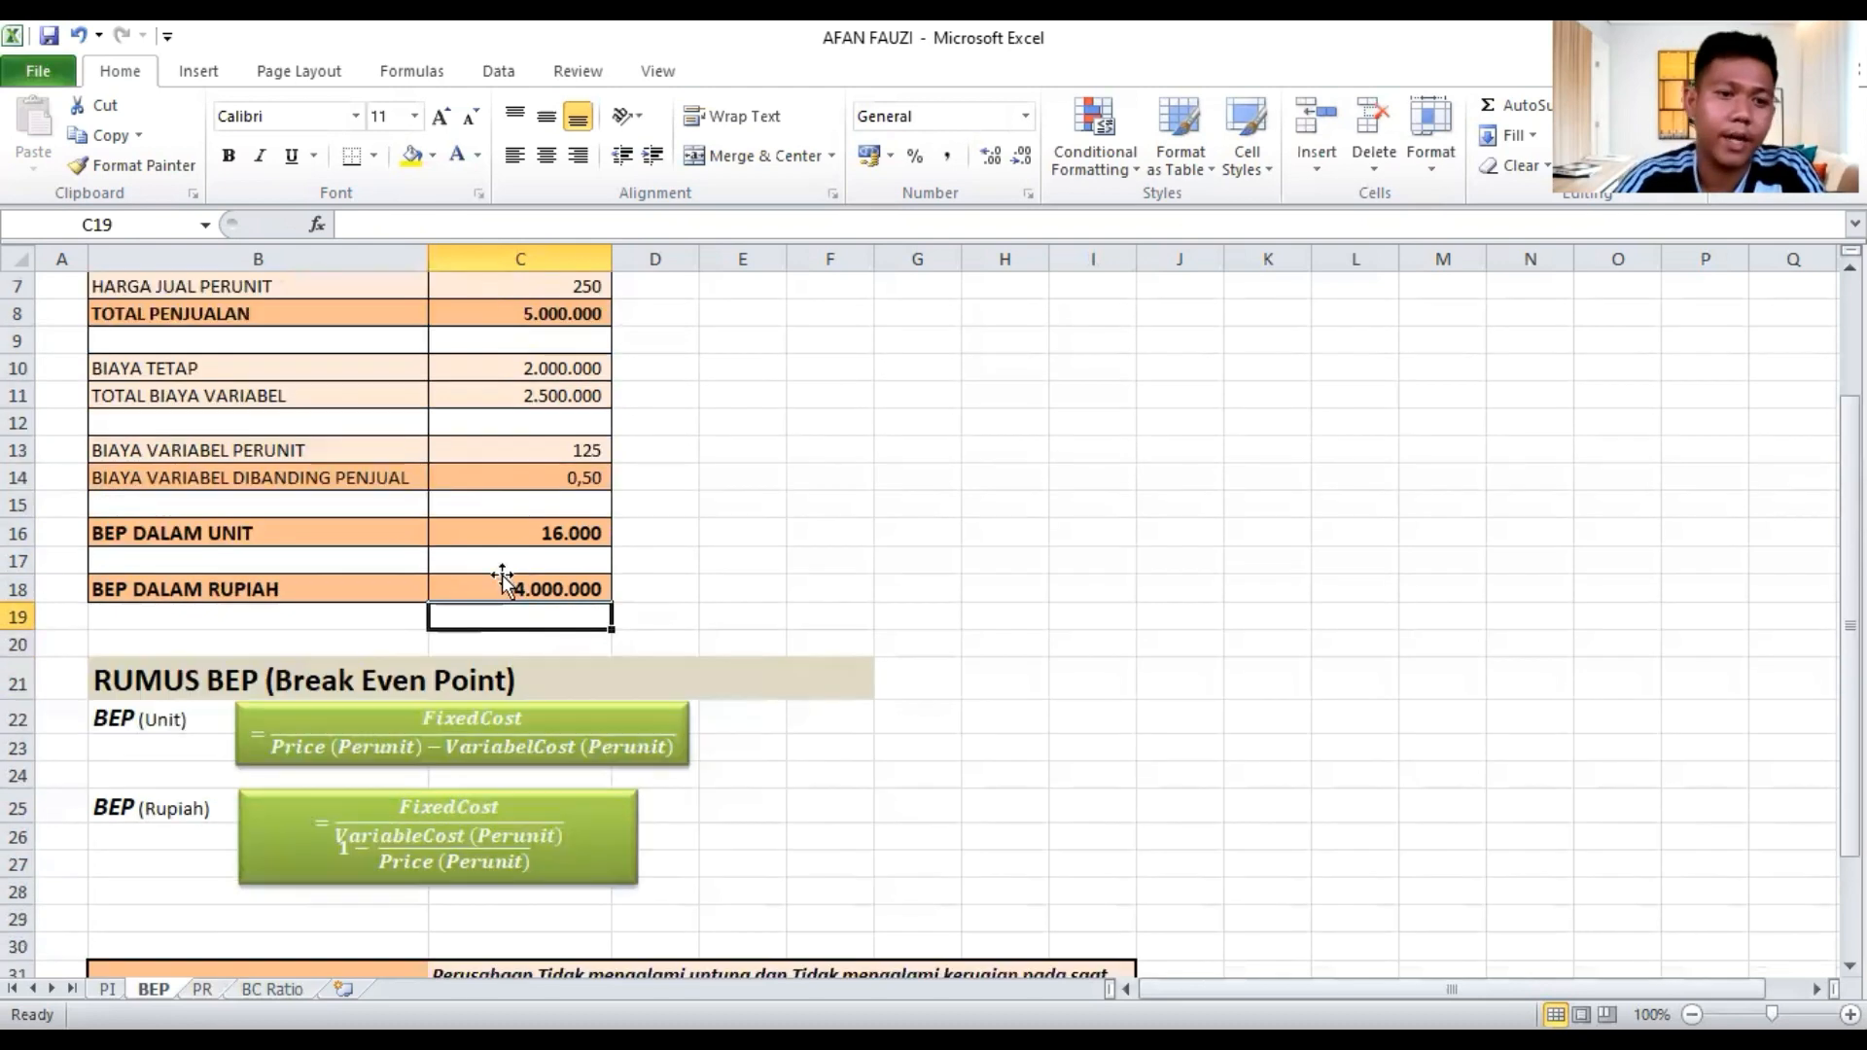
pyautogui.click(467, 584)
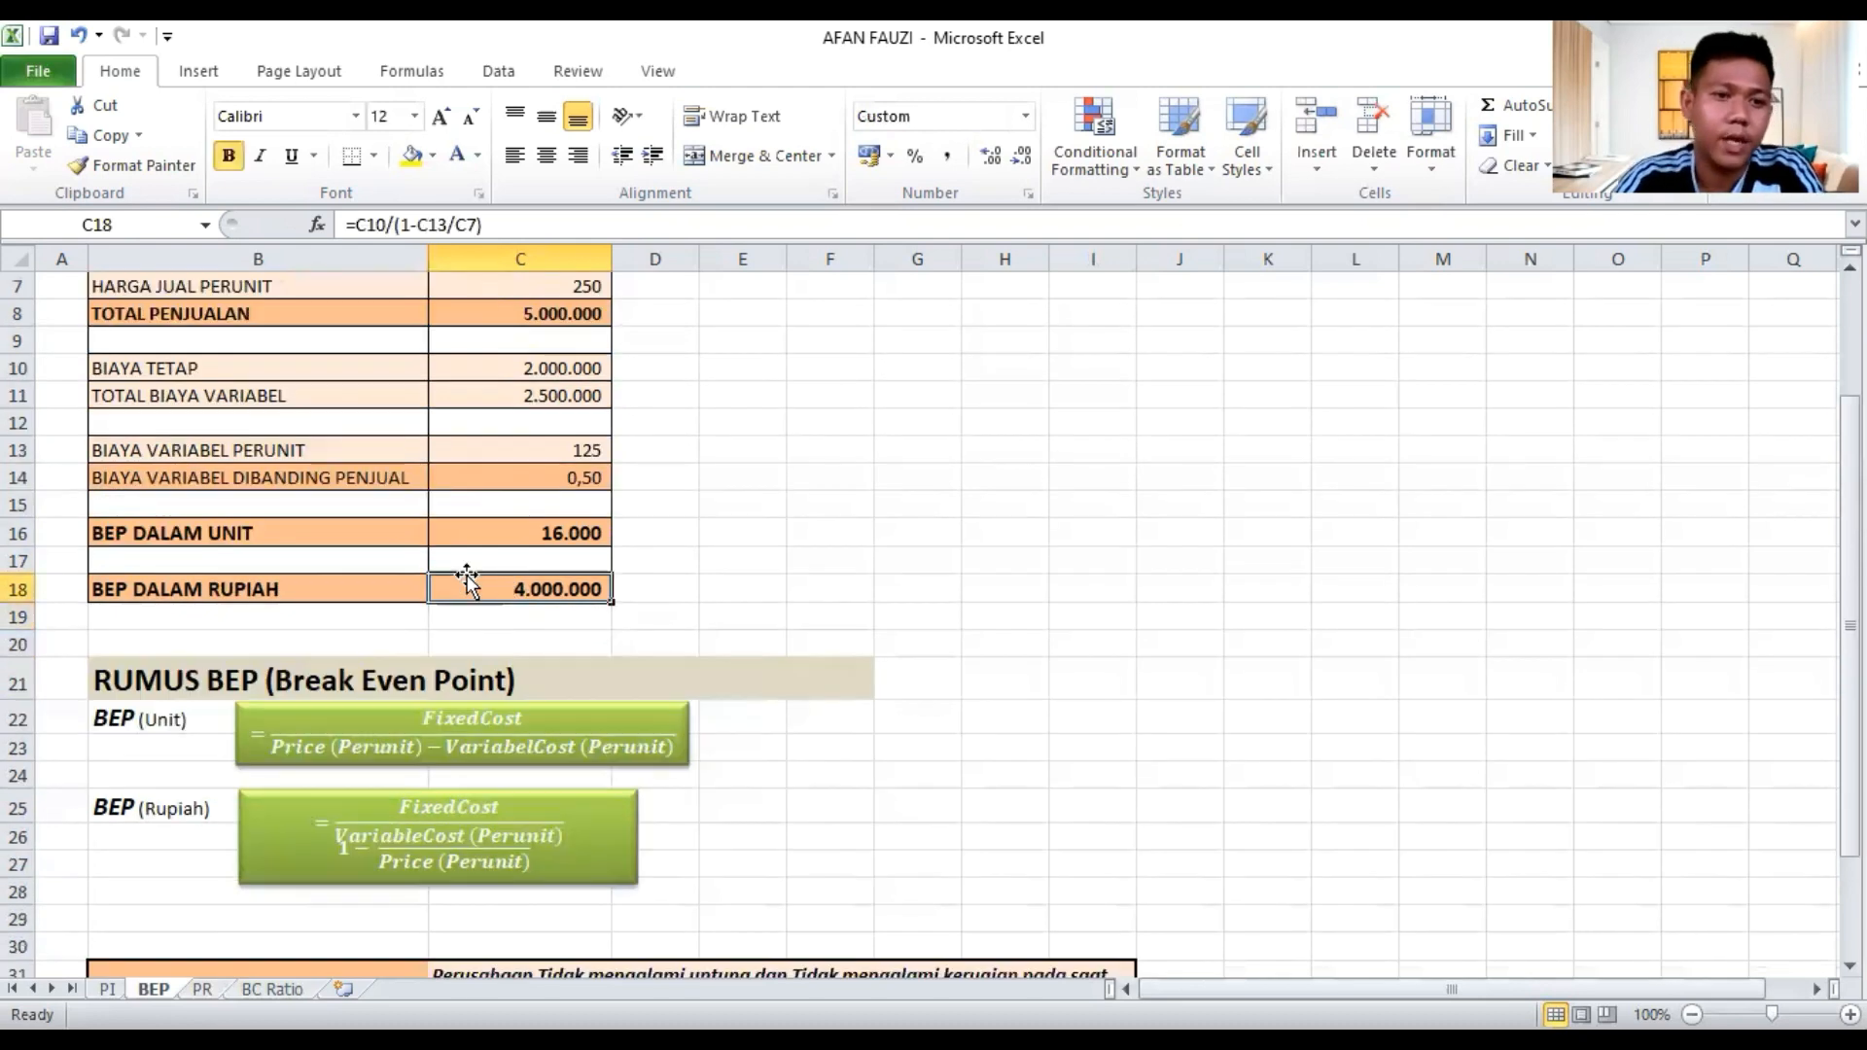
pyautogui.click(516, 539)
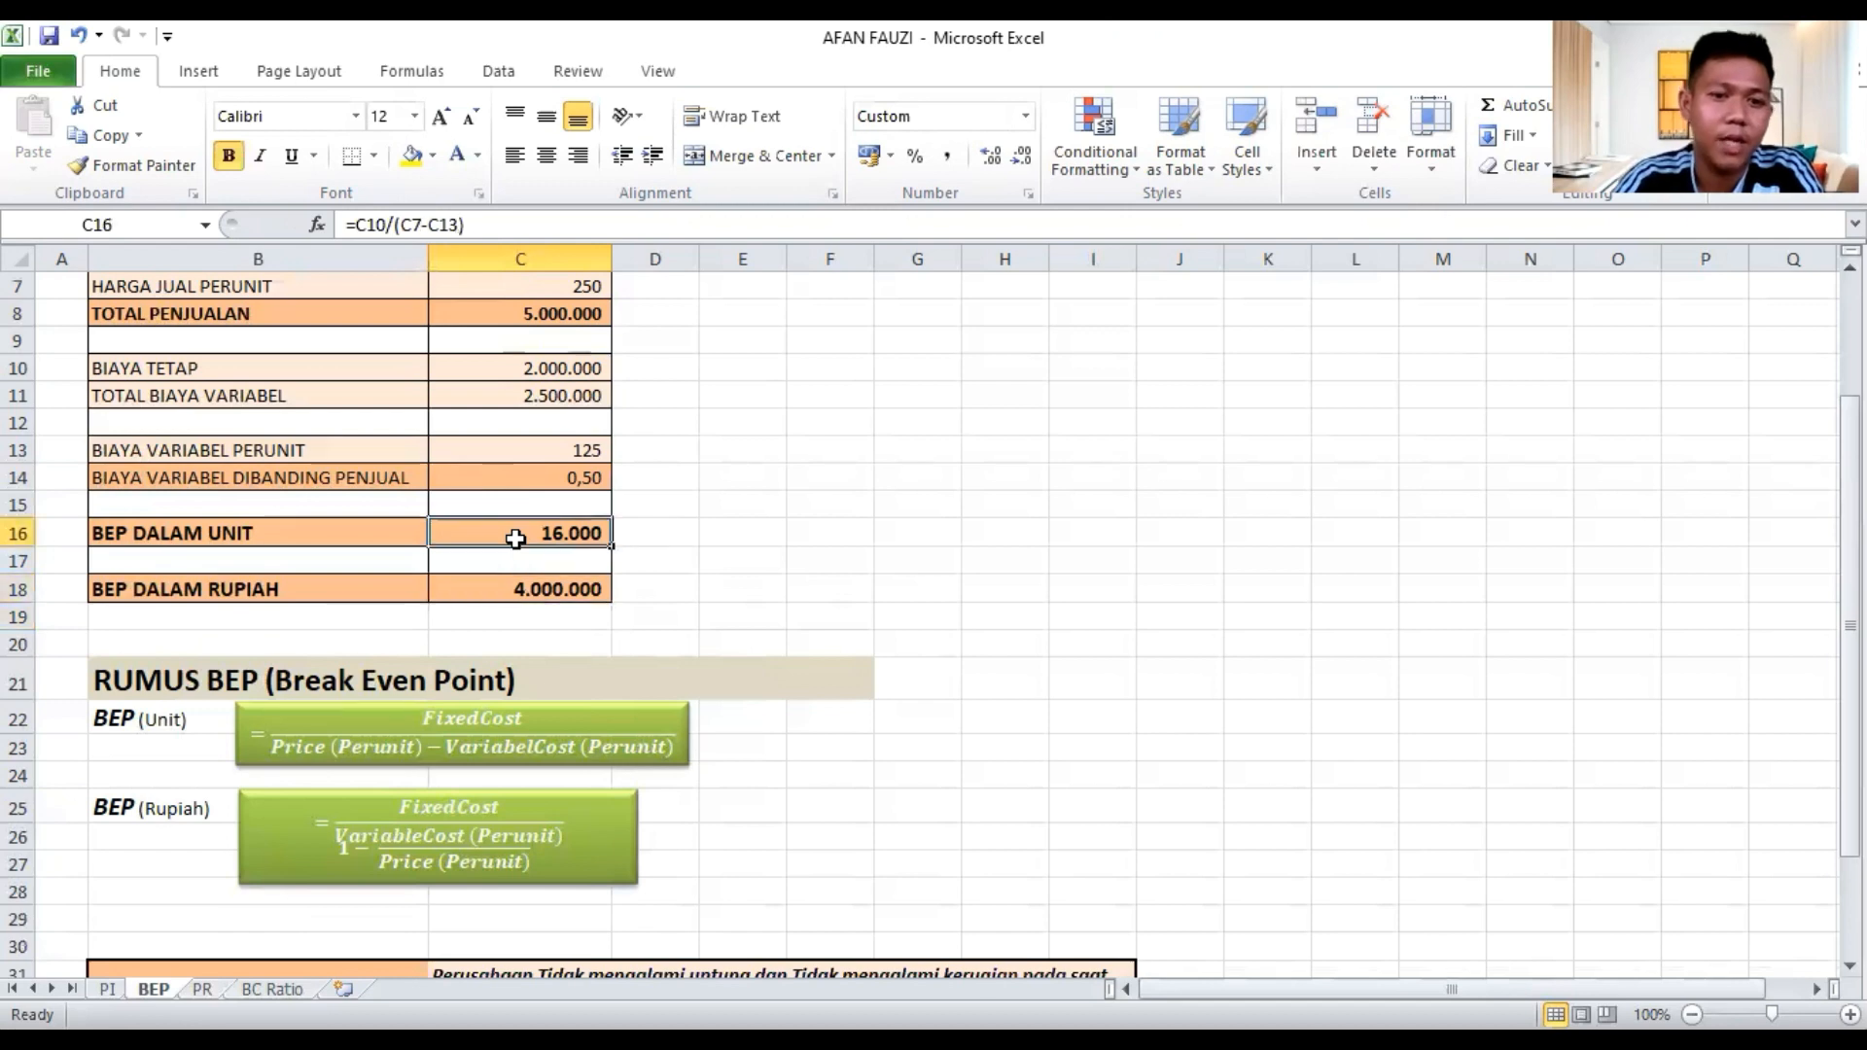
# Review the break-even conclusions below the BEP formulas and the problem statement above the calculation table
pyautogui.scroll(-2, 520, 543)
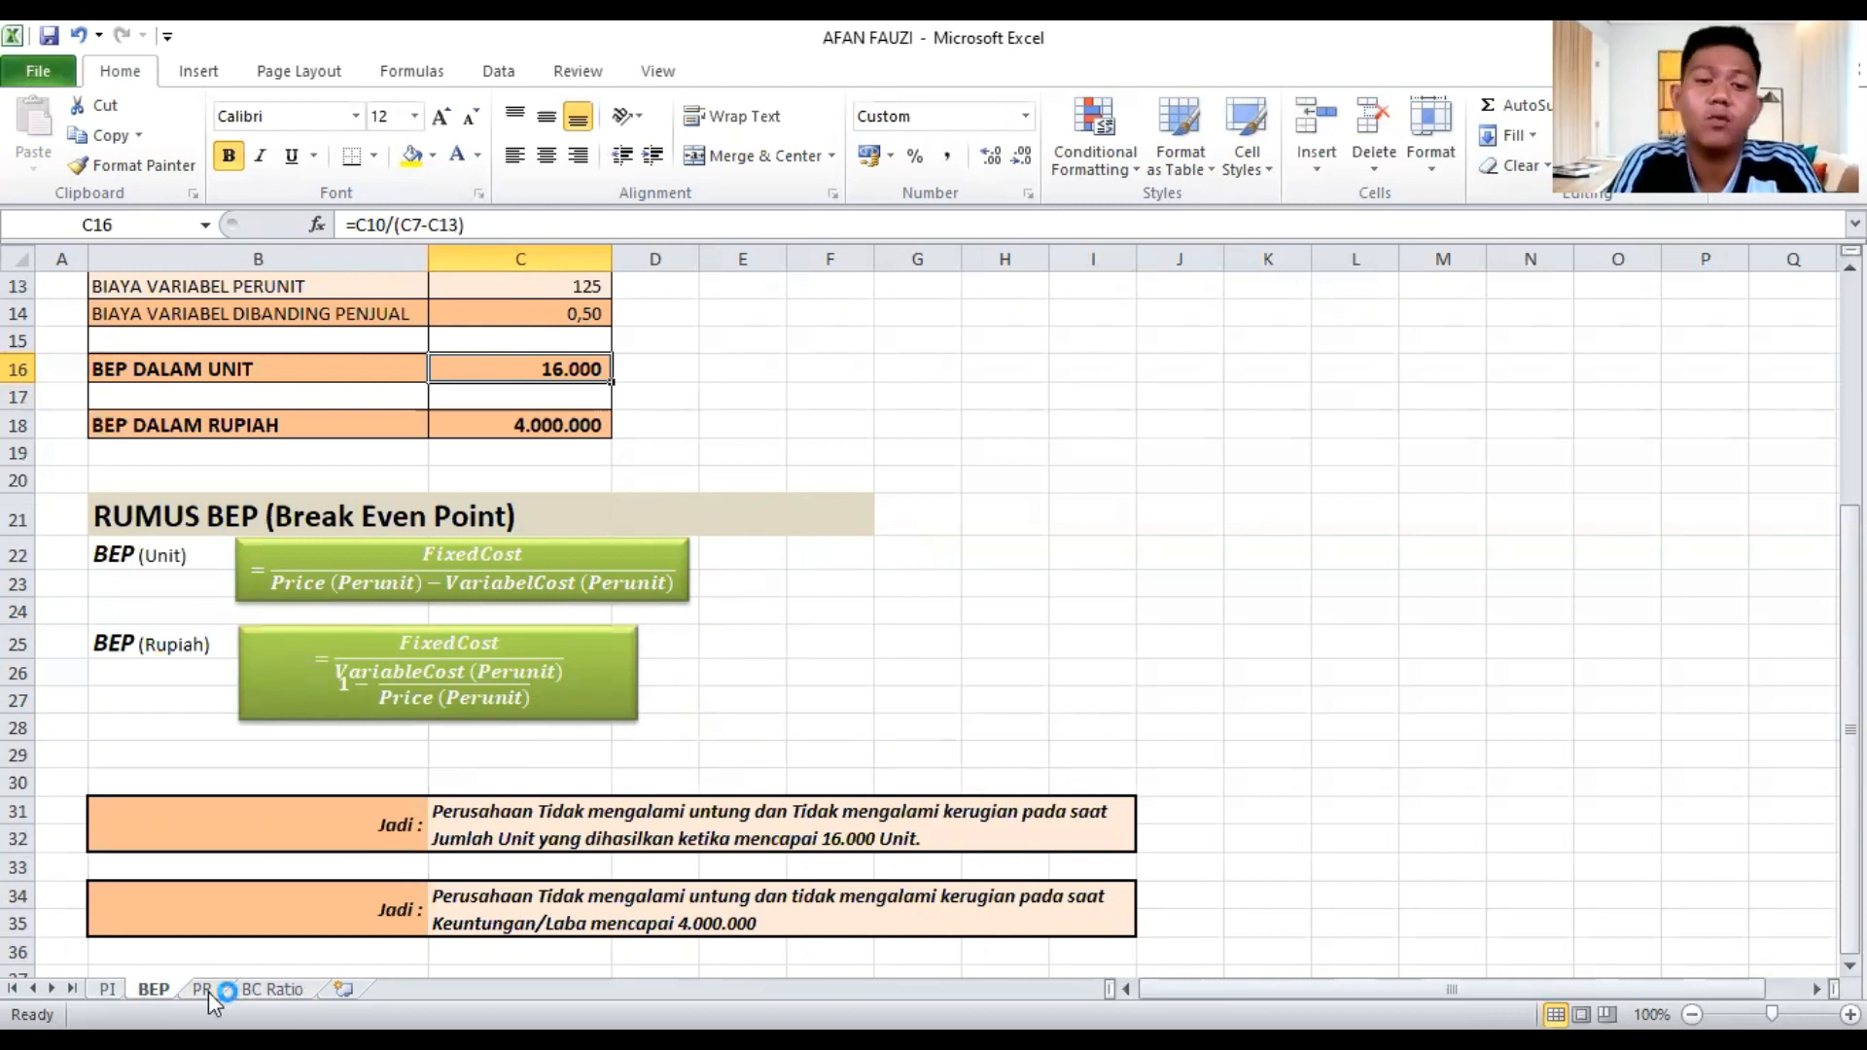
pyautogui.scroll(4, 208, 992)
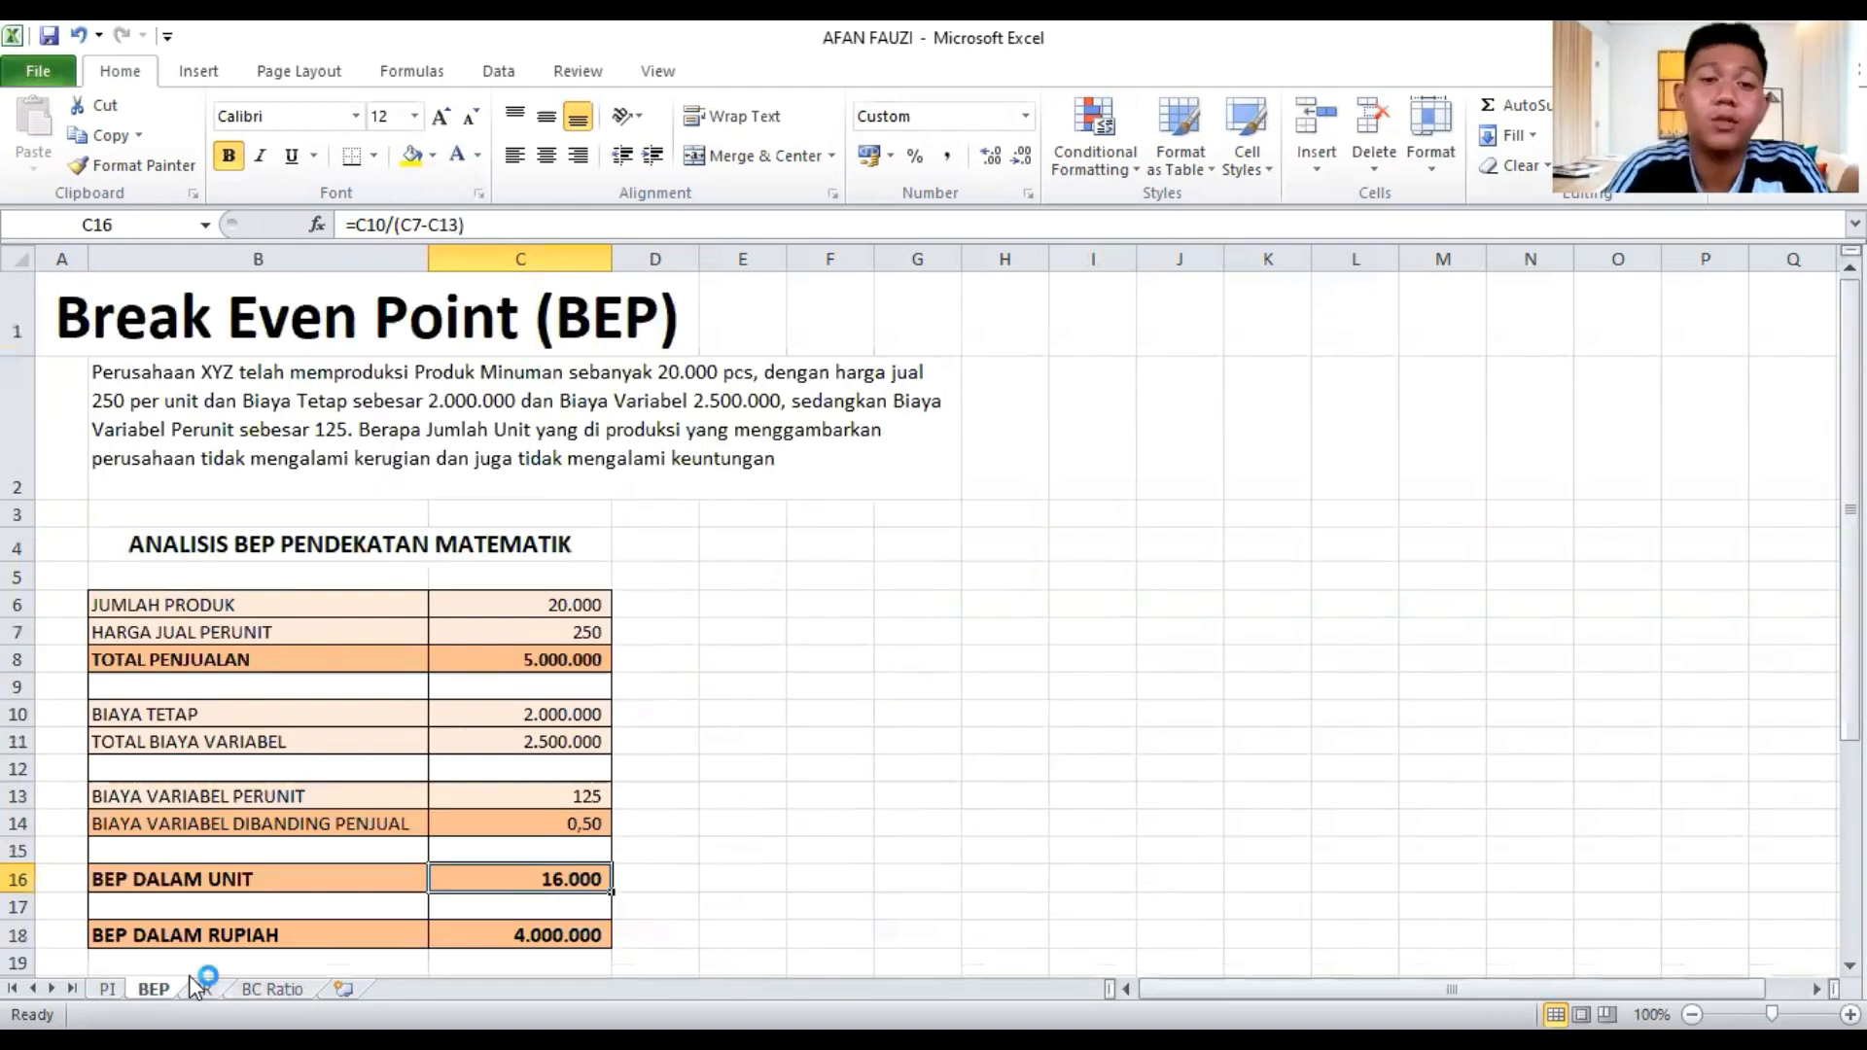
# Open the PR sheet and look through its Profit Margin, Earning Power, Return On Investment and Rentabilitas Modal Sendiri sections
pyautogui.click(199, 988)
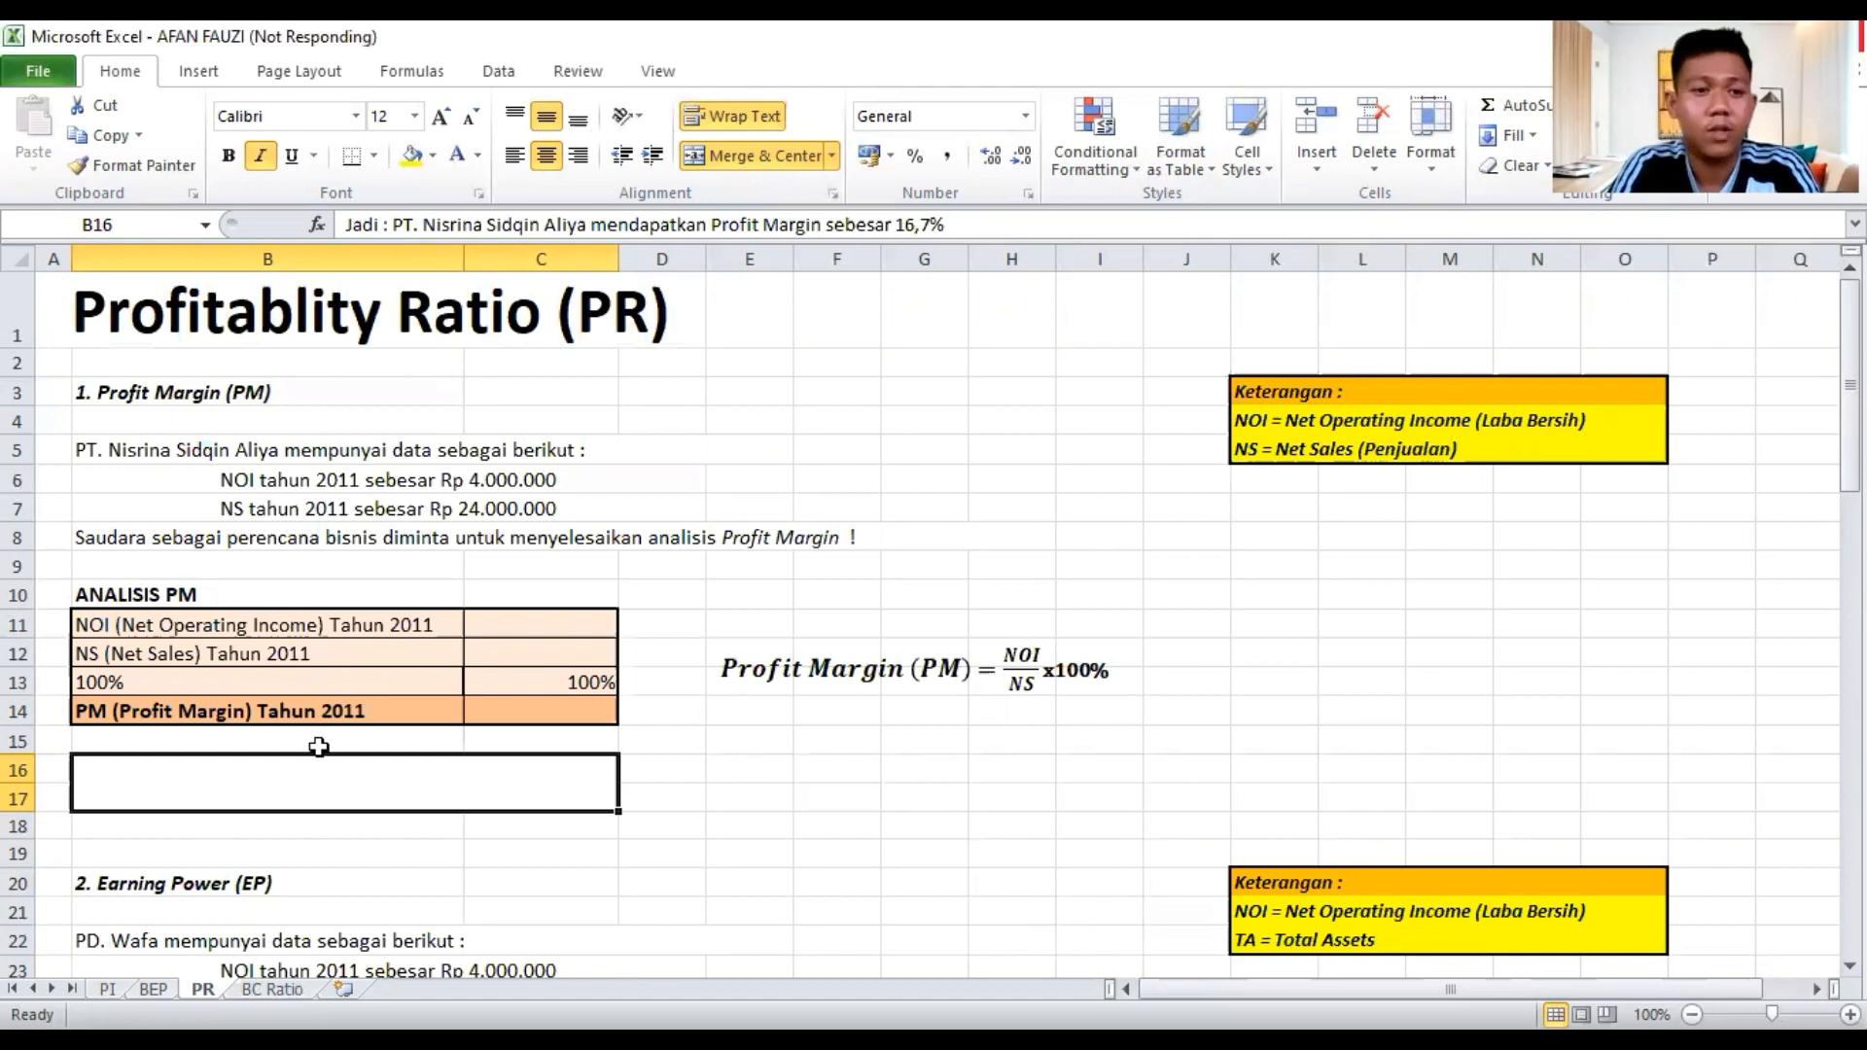
pyautogui.scroll(-2, 340, 752)
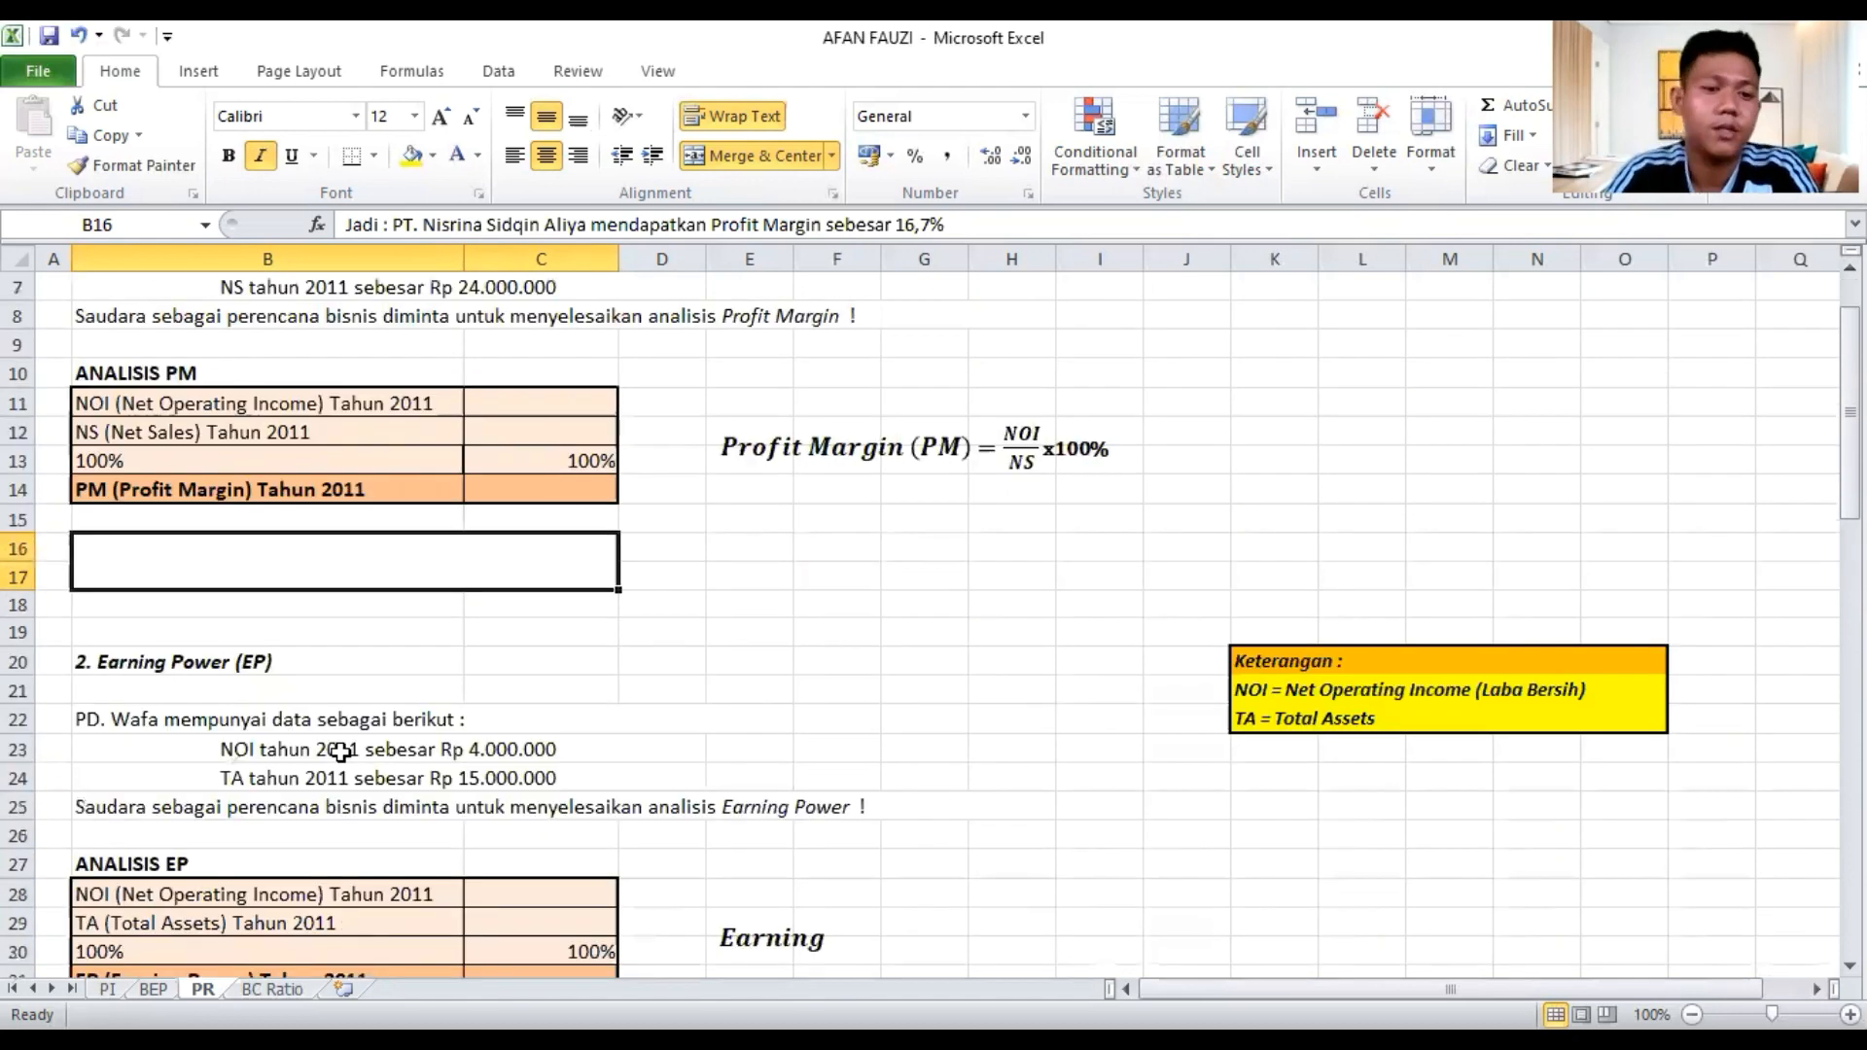
pyautogui.scroll(-7, 340, 752)
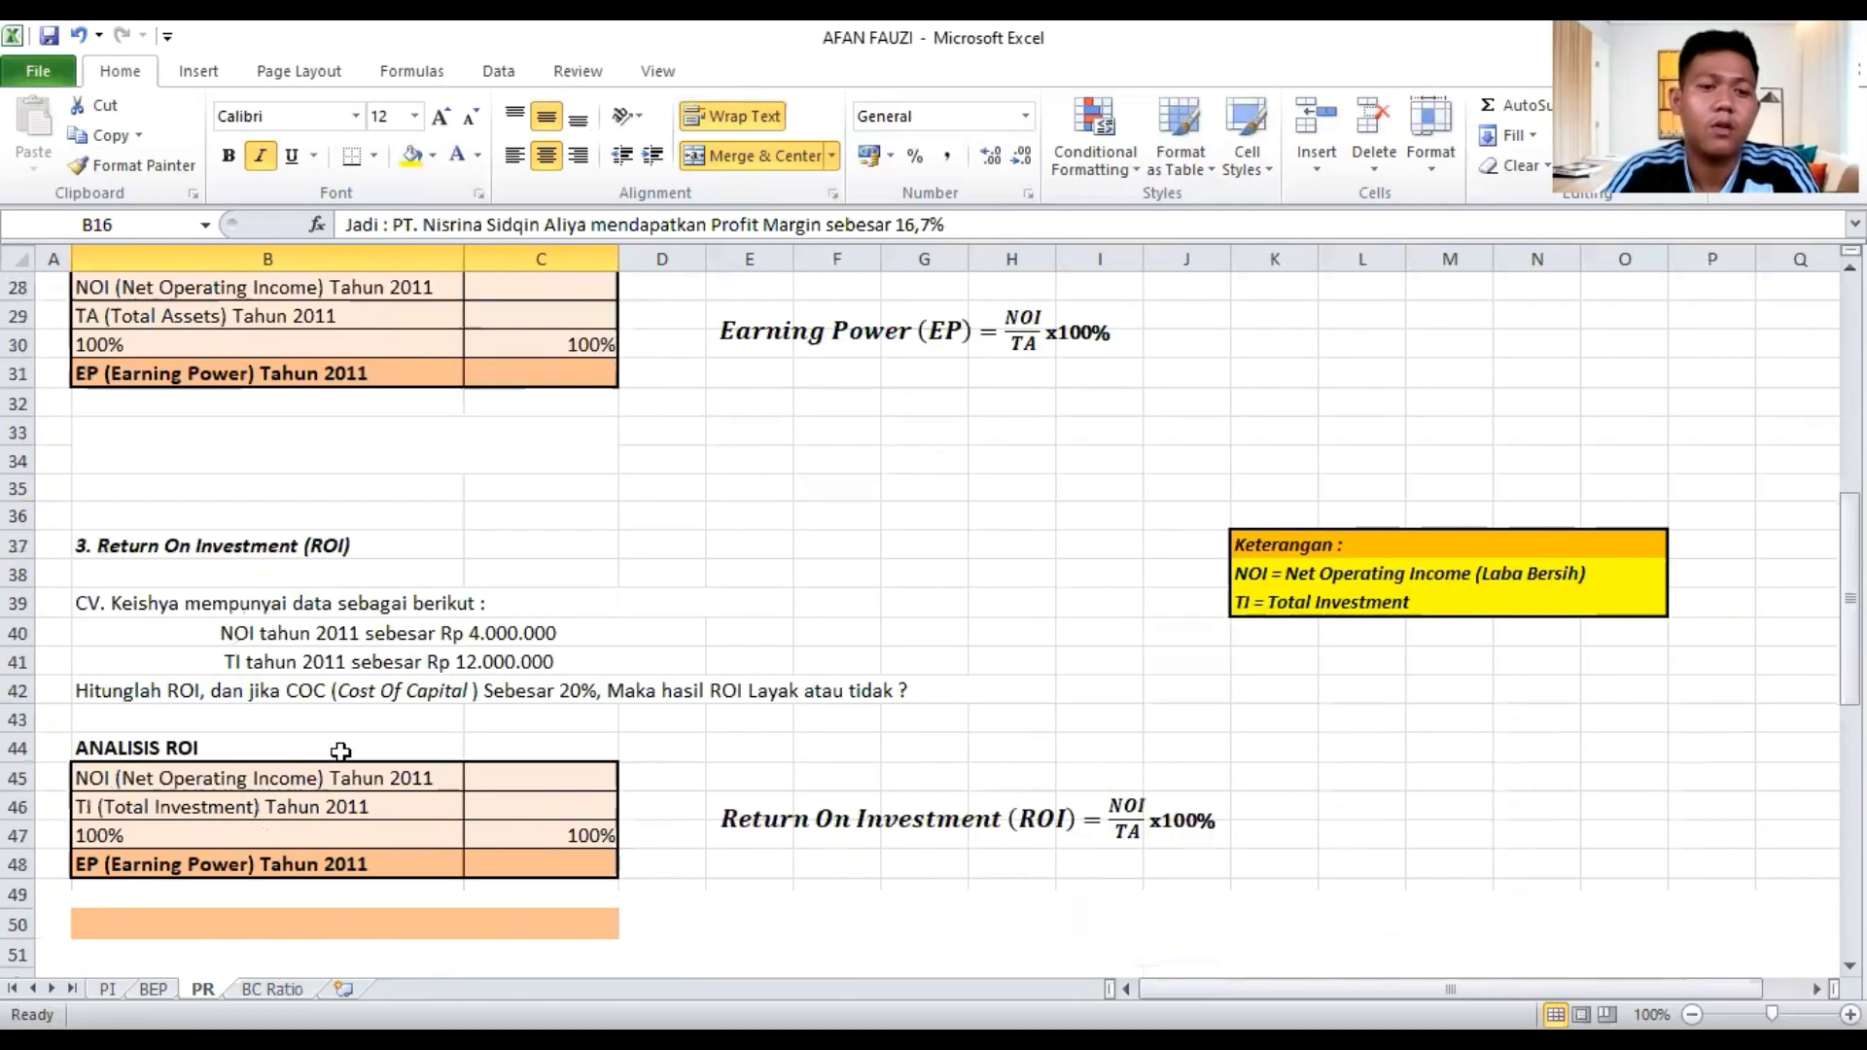
pyautogui.scroll(-4, 340, 752)
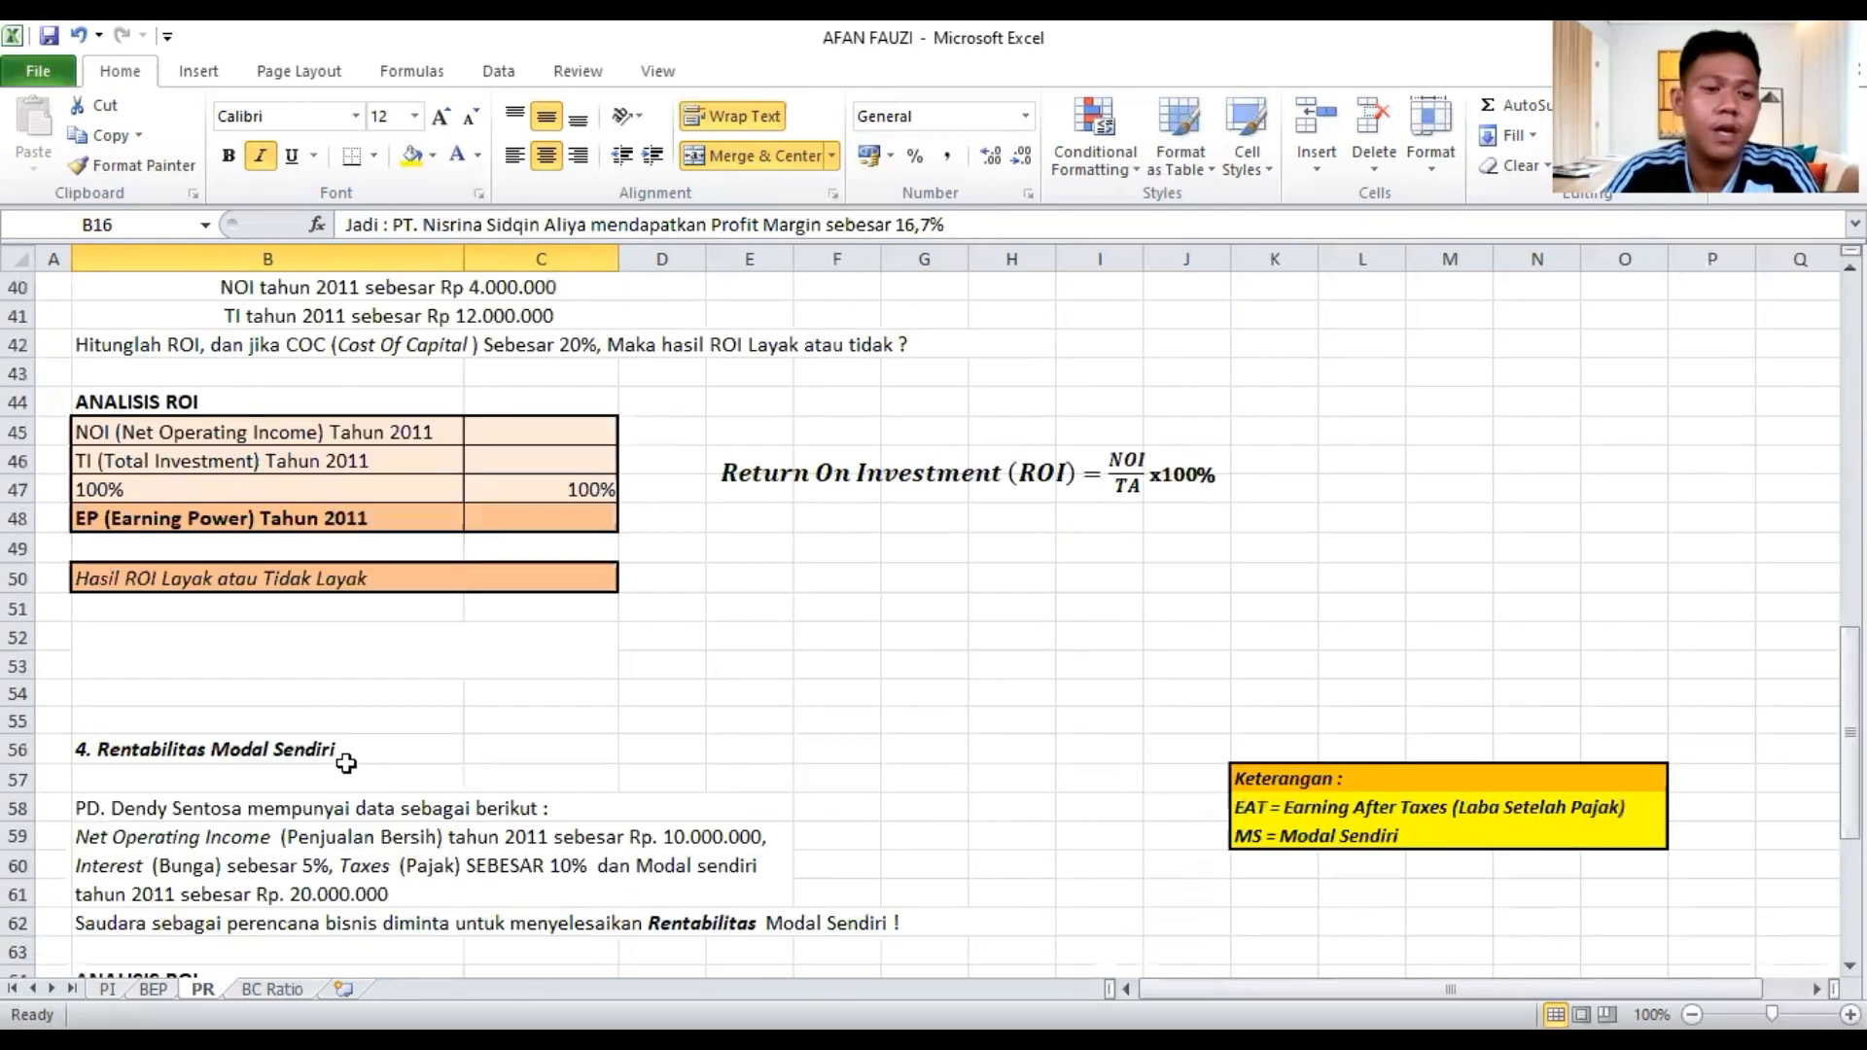
pyautogui.scroll(2, 346, 763)
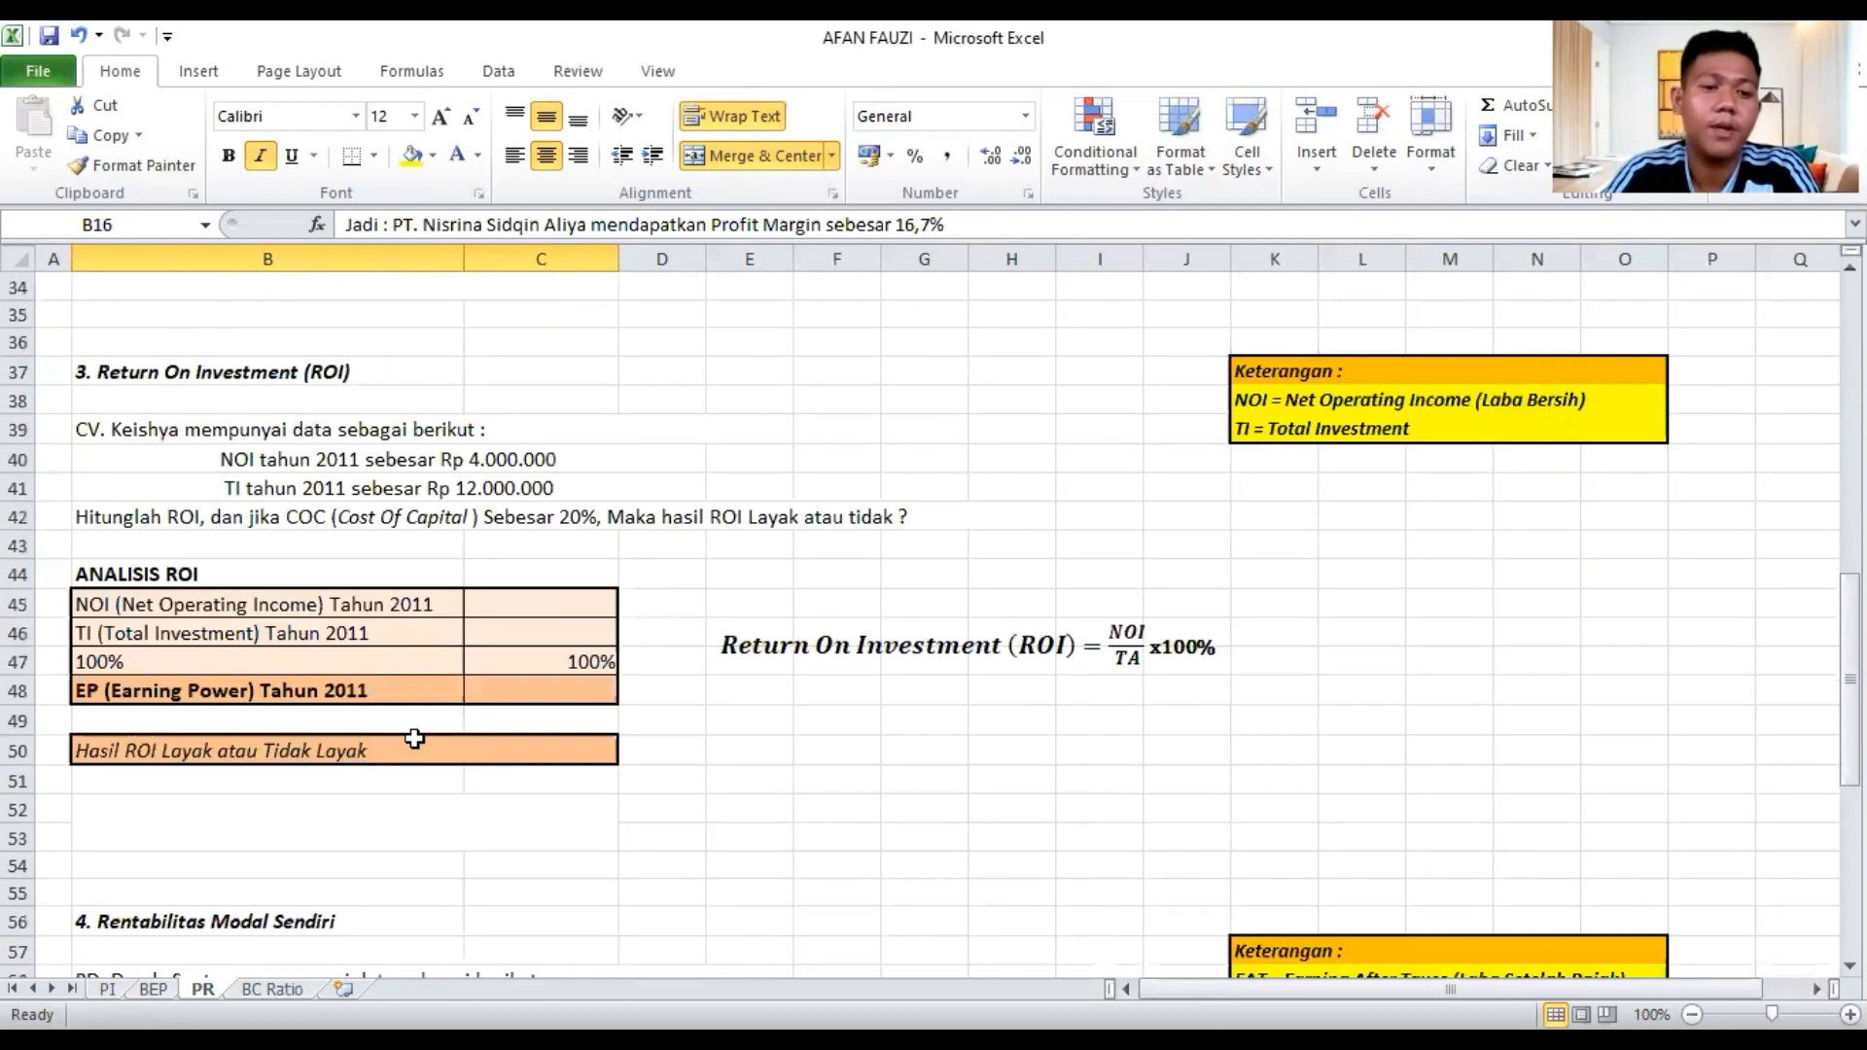
pyautogui.scroll(11, 414, 739)
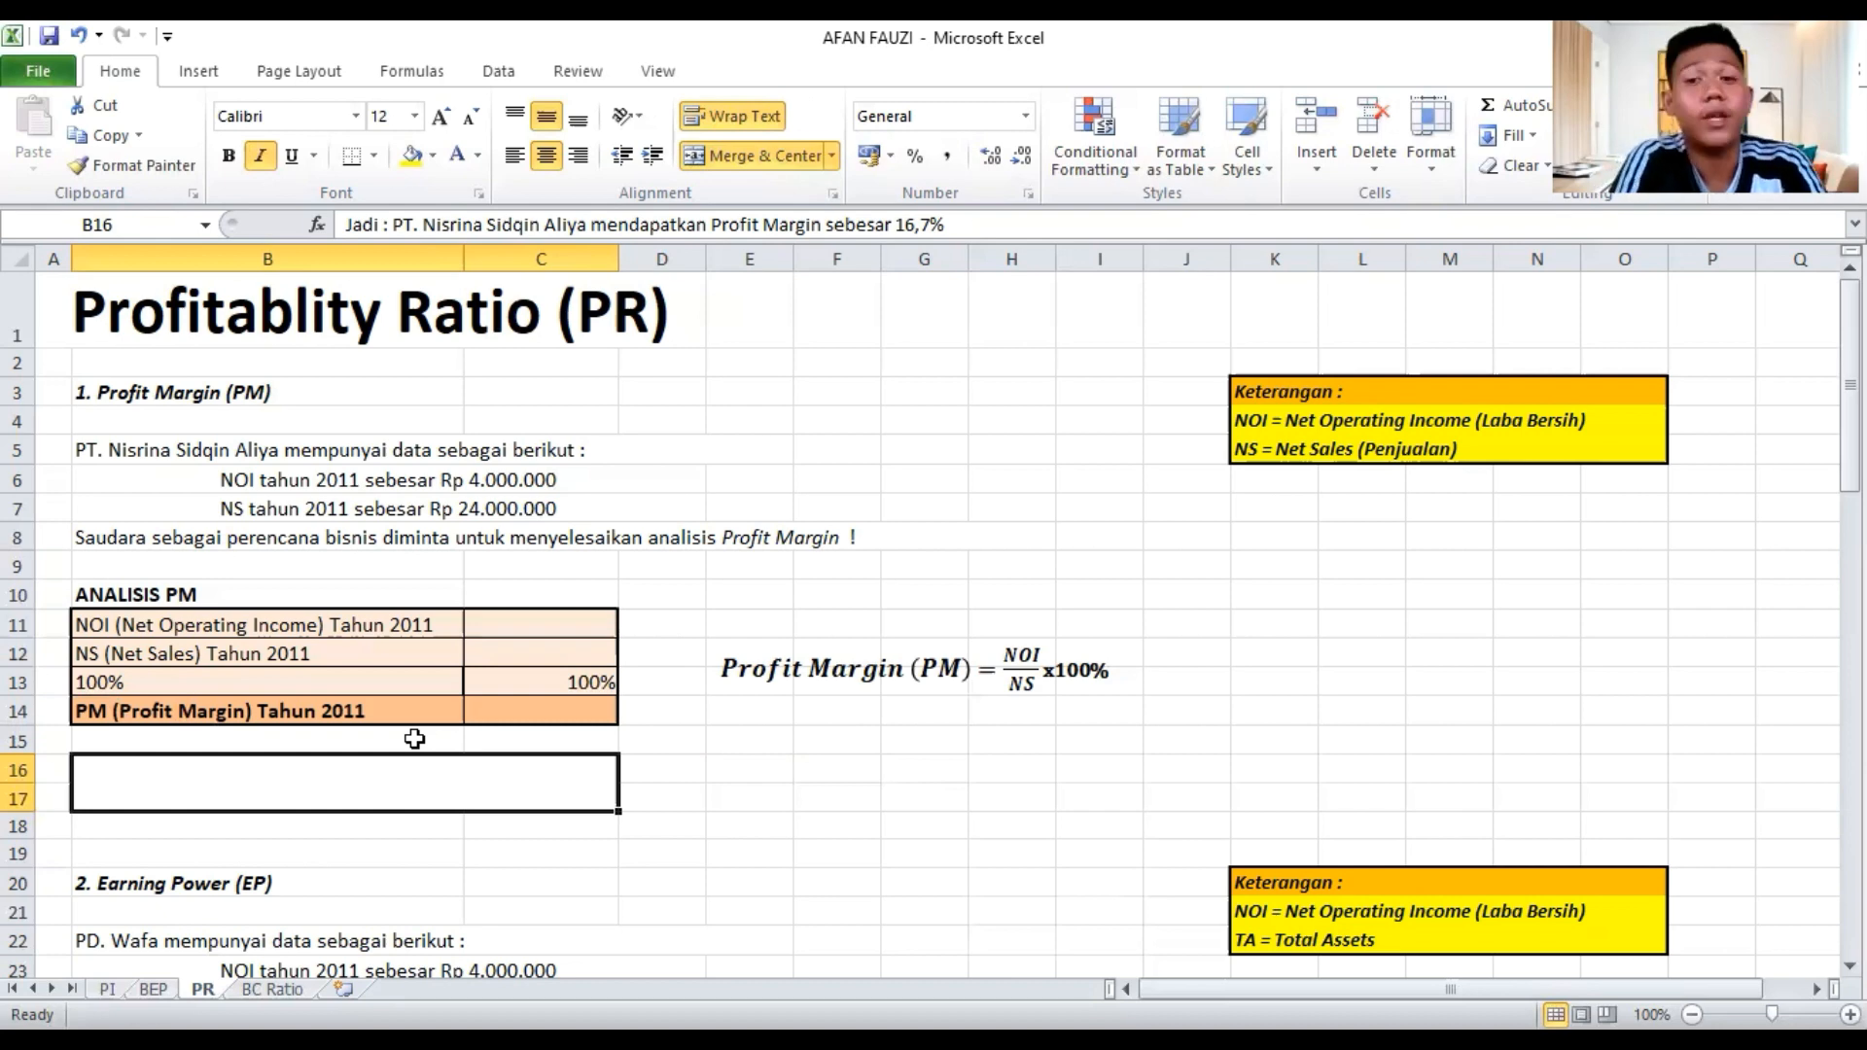
# Fill in the ANALISIS PM table with NOI 4000000 in C11 and NS 24000000 in C12
pyautogui.click(496, 630)
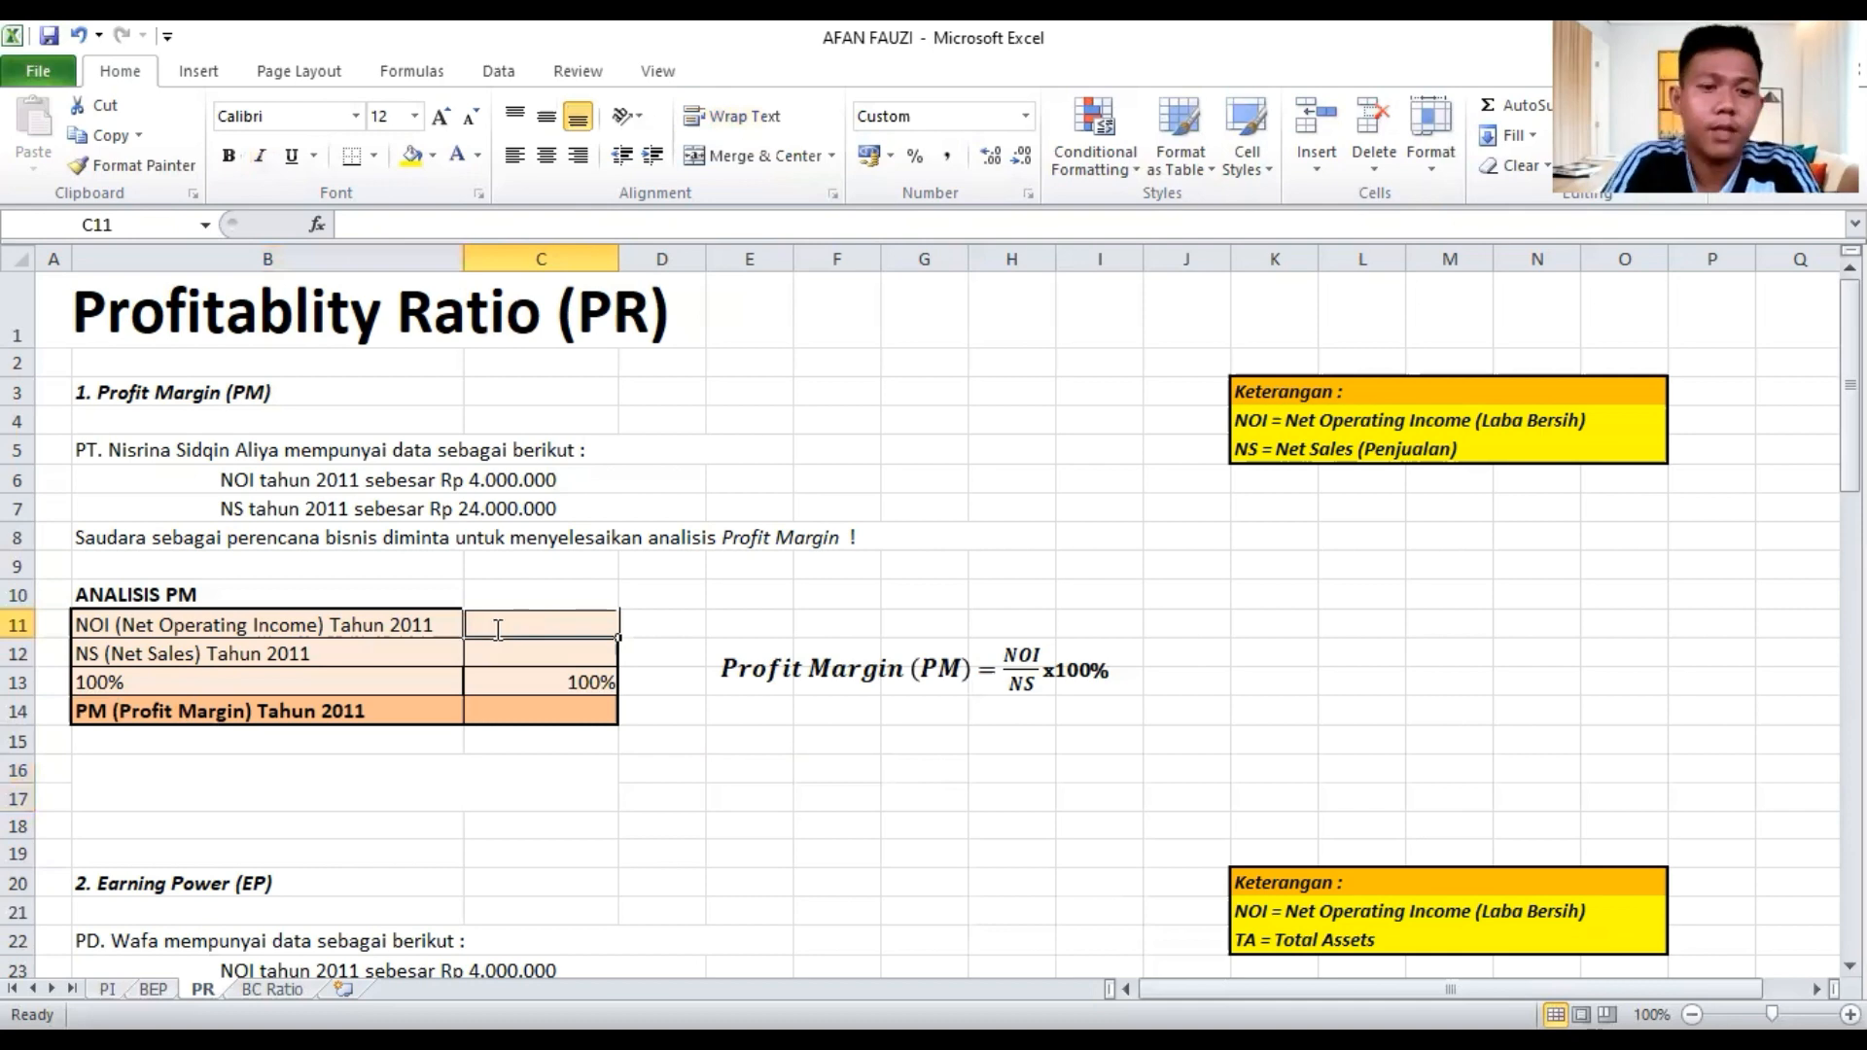
pyautogui.write('4.000.00')
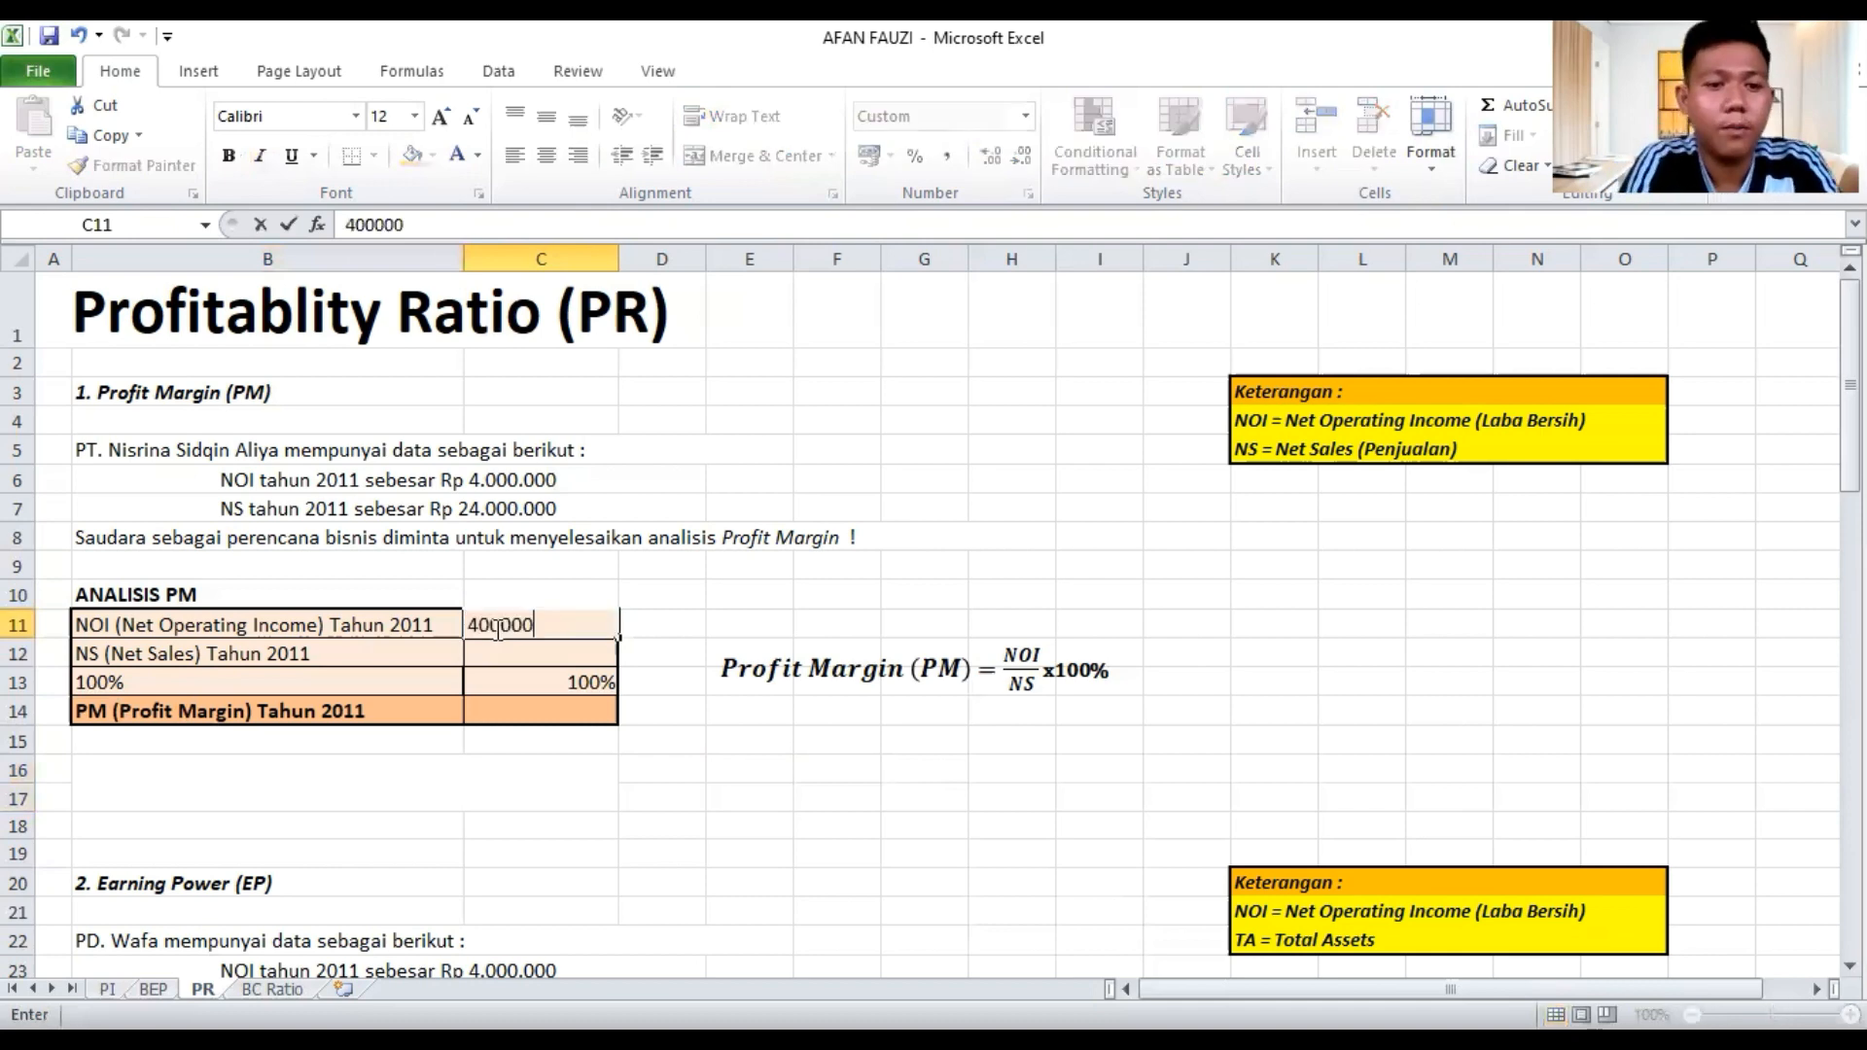
pyautogui.write('0')
pyautogui.press('Return')
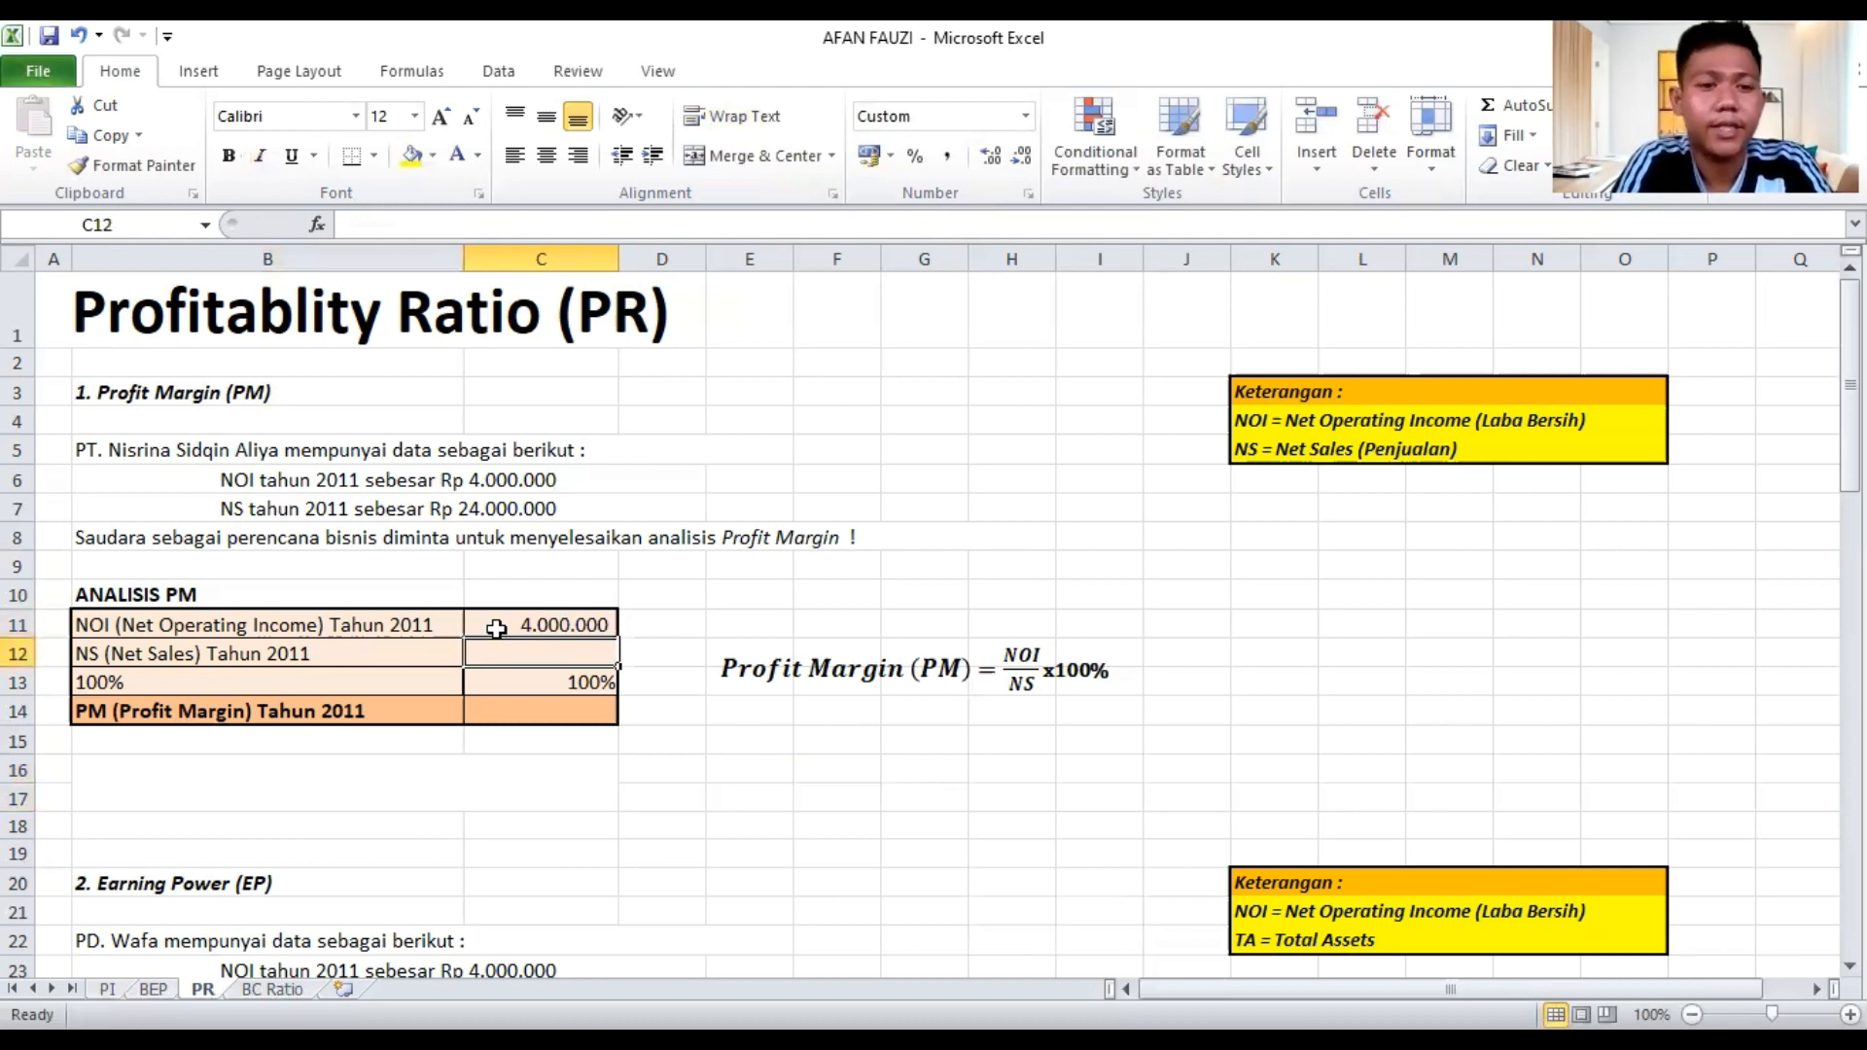
pyautogui.write('24.00')
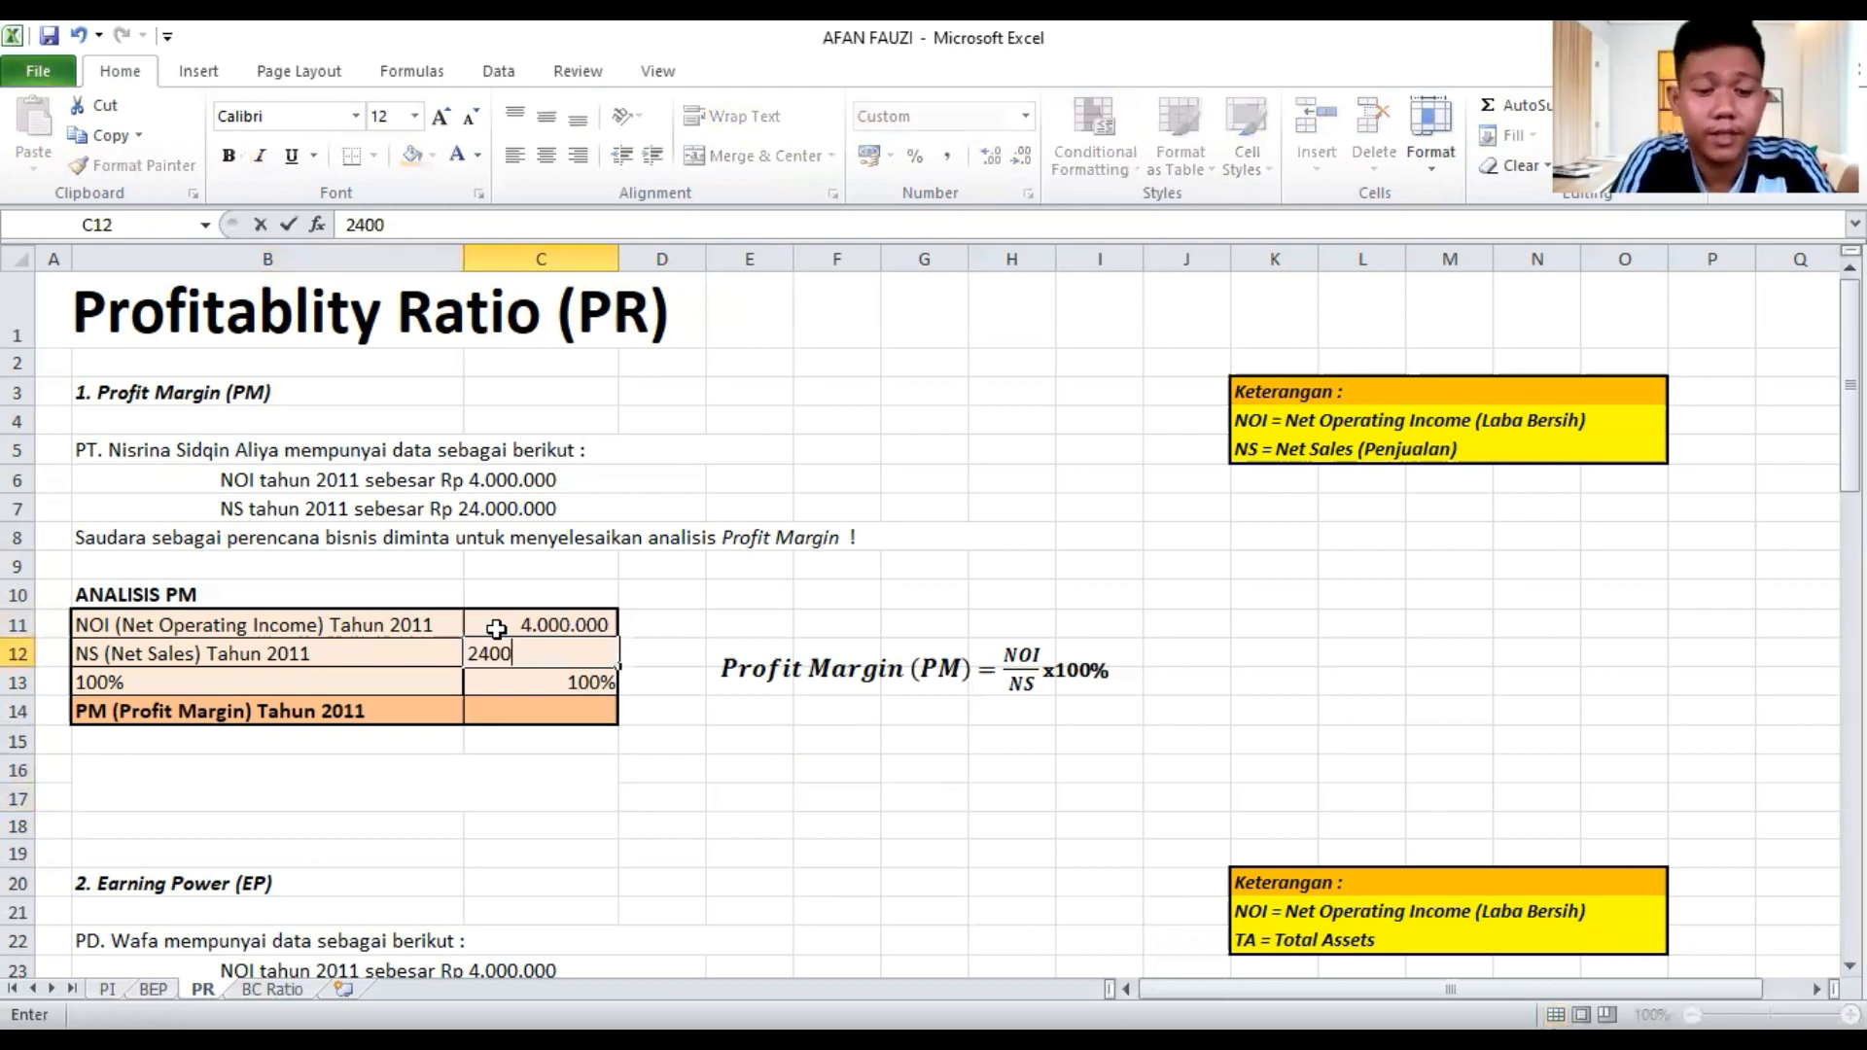
pyautogui.write('0.000')
pyautogui.press('Return')
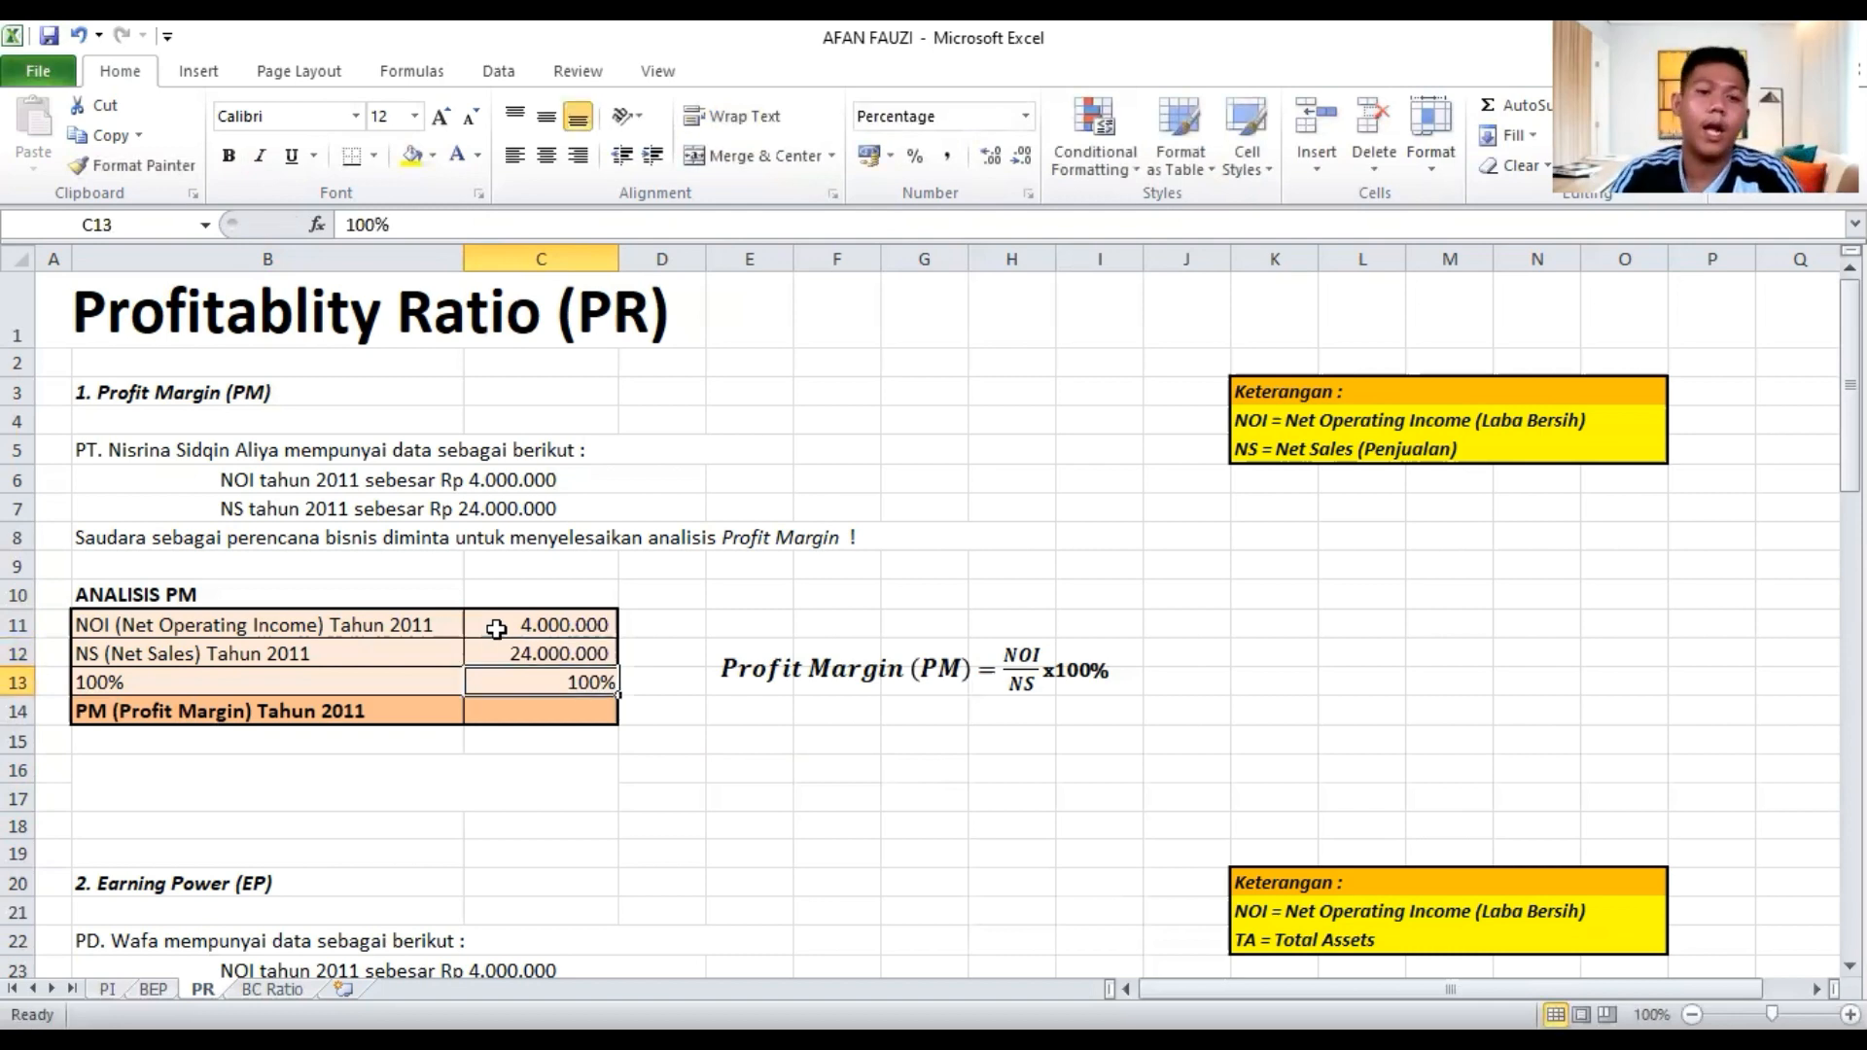
# Calculate Profit Margin in C14 by dividing NOI in C11 by NS in C12 and multiplying by the 100% in C13
pyautogui.click(570, 707)
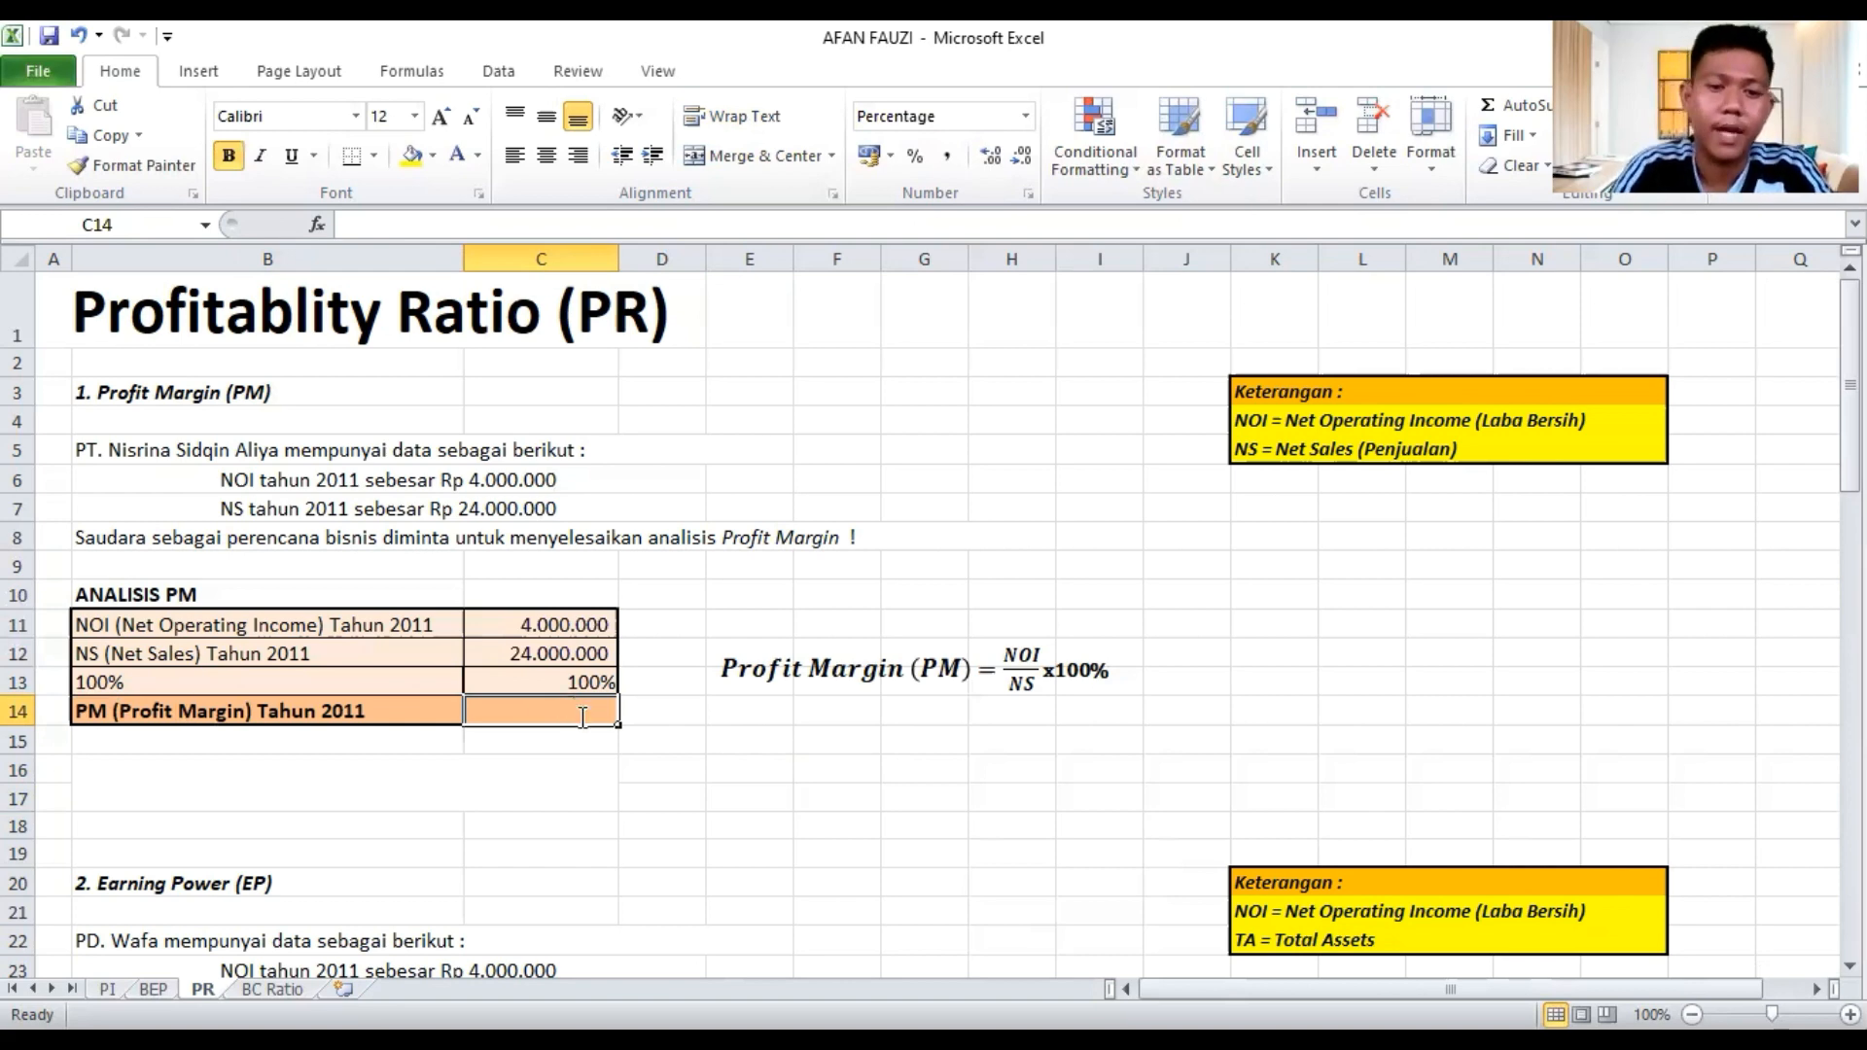
pyautogui.write('=')
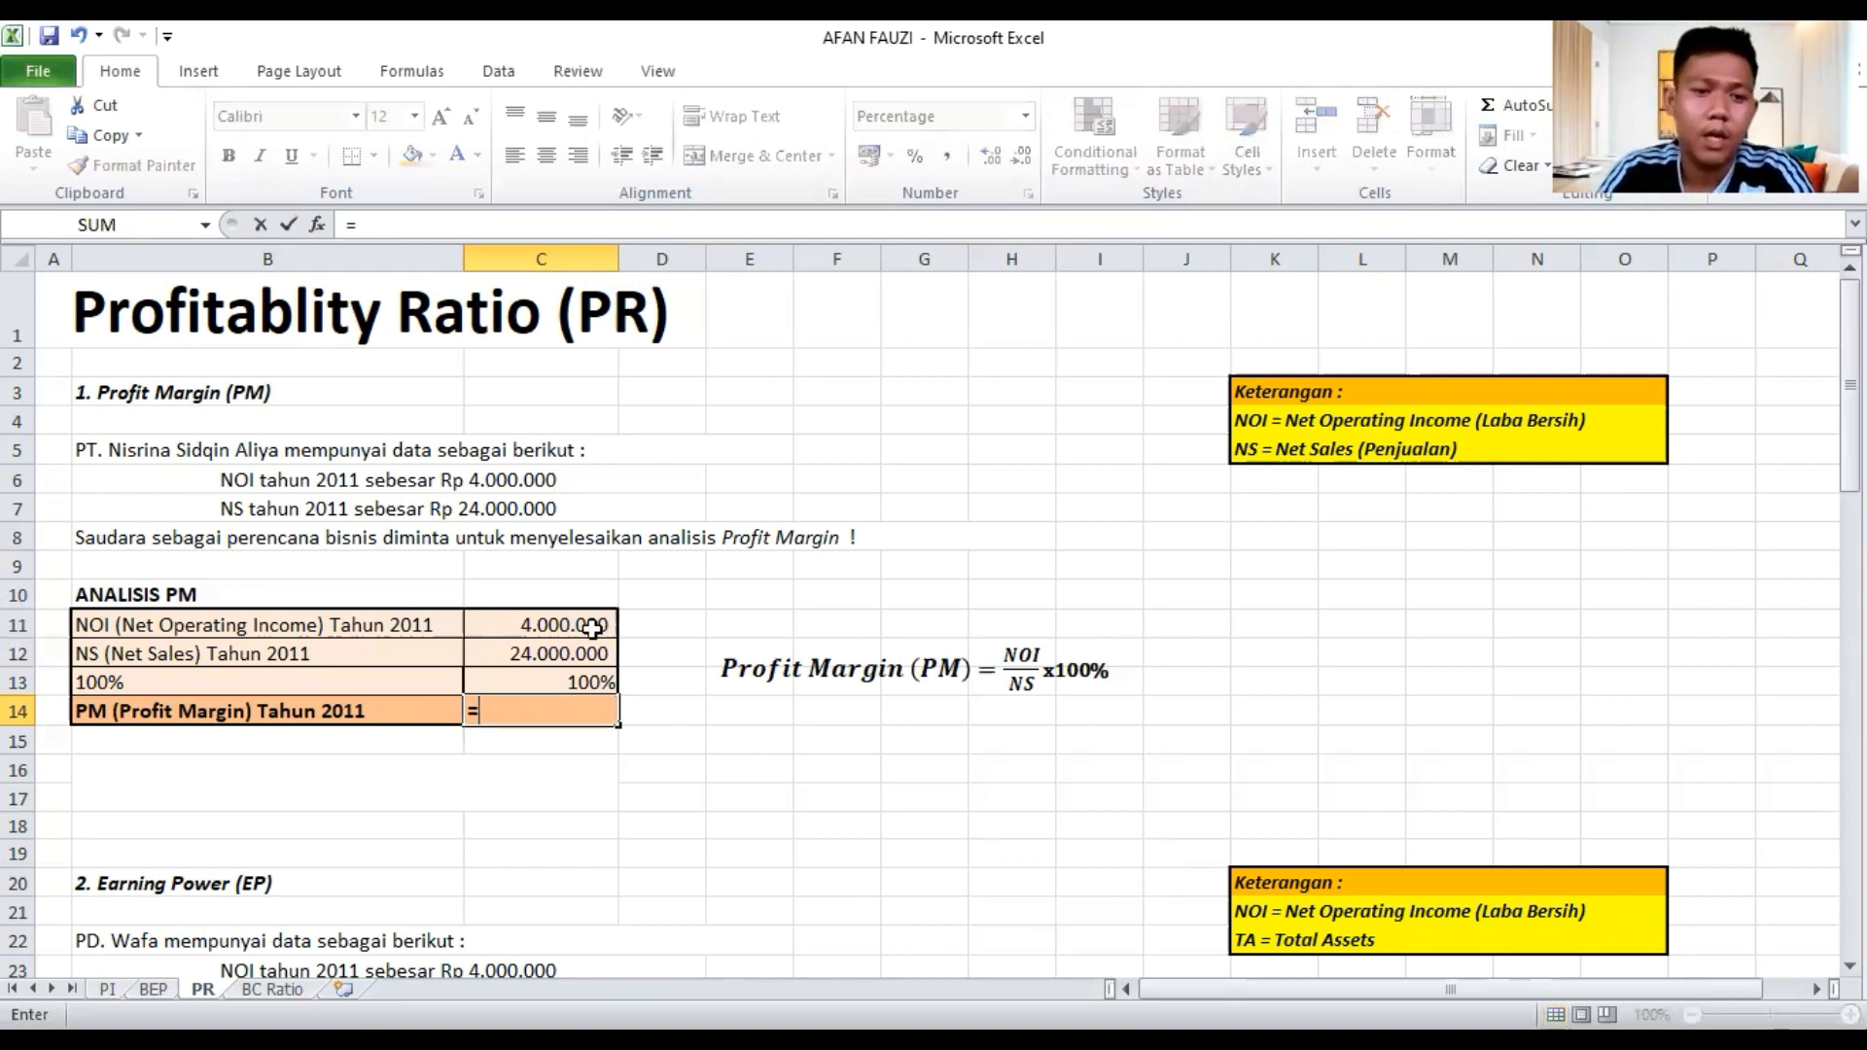
pyautogui.press('Up')
pyautogui.press('Up')
pyautogui.press('Up')
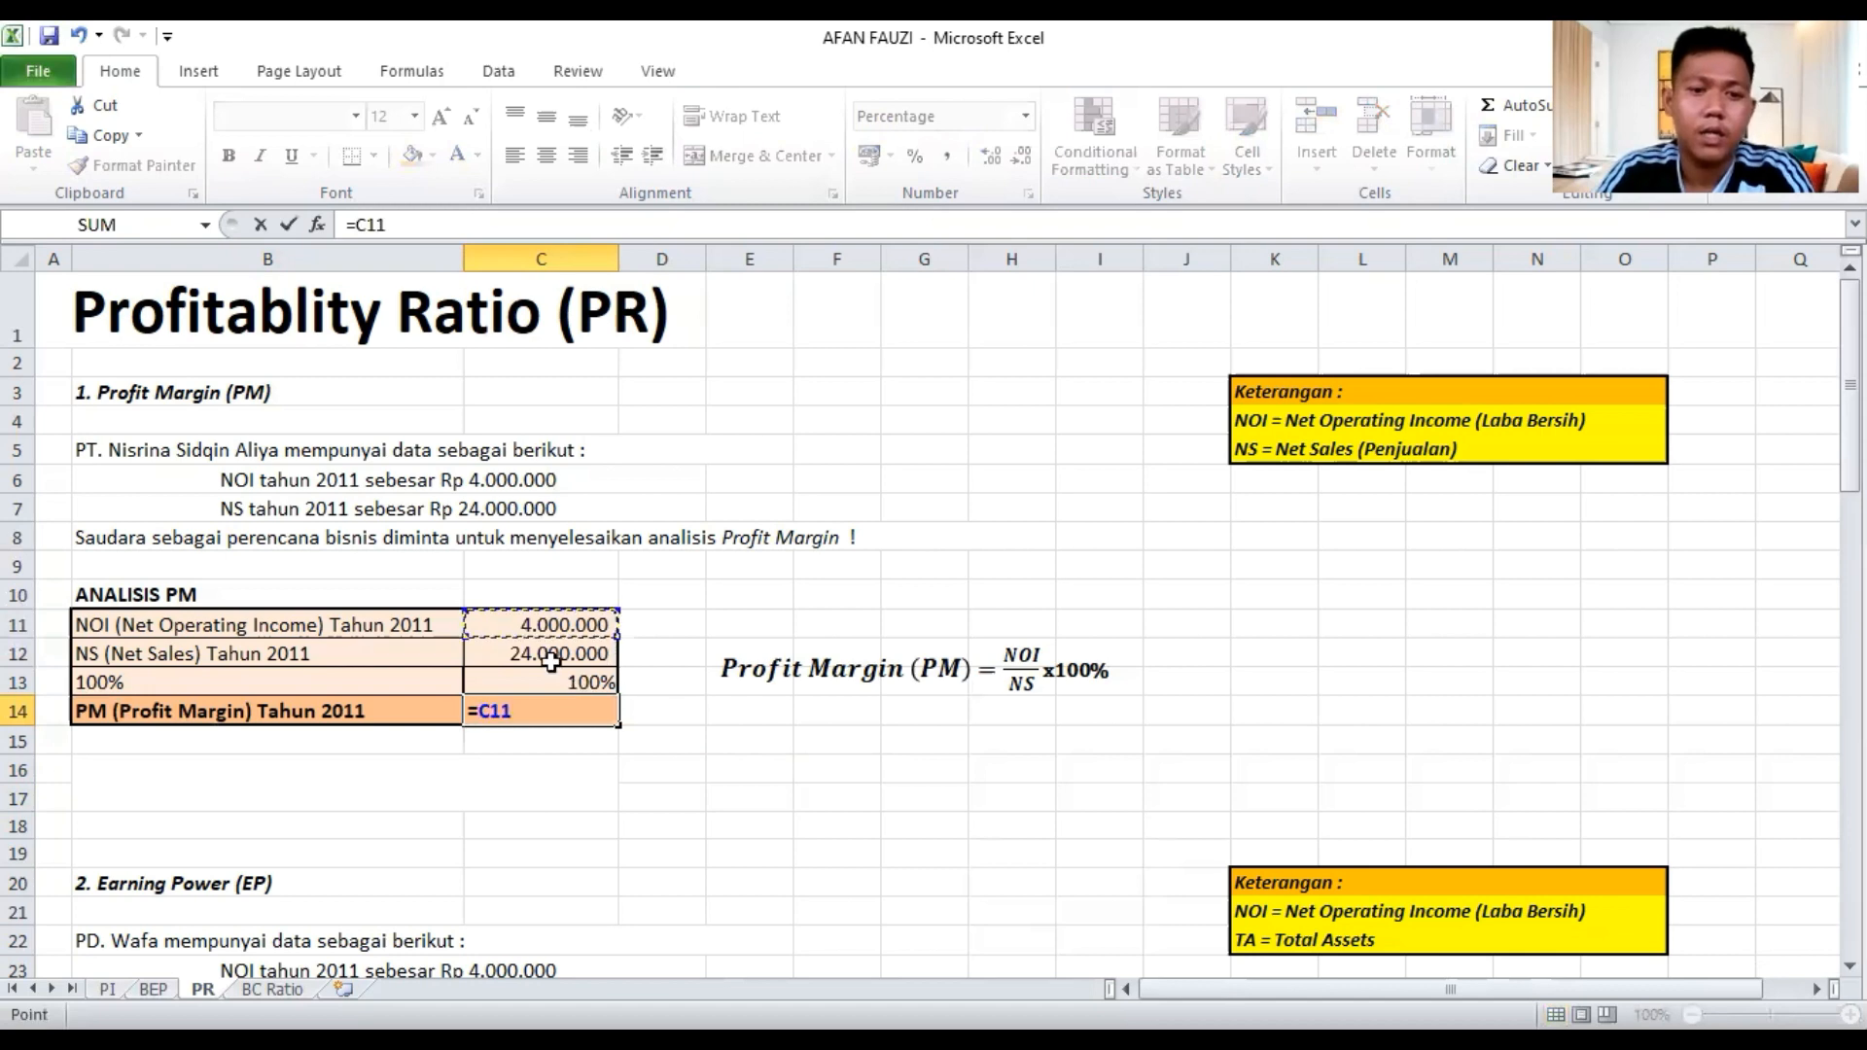
pyautogui.write('/')
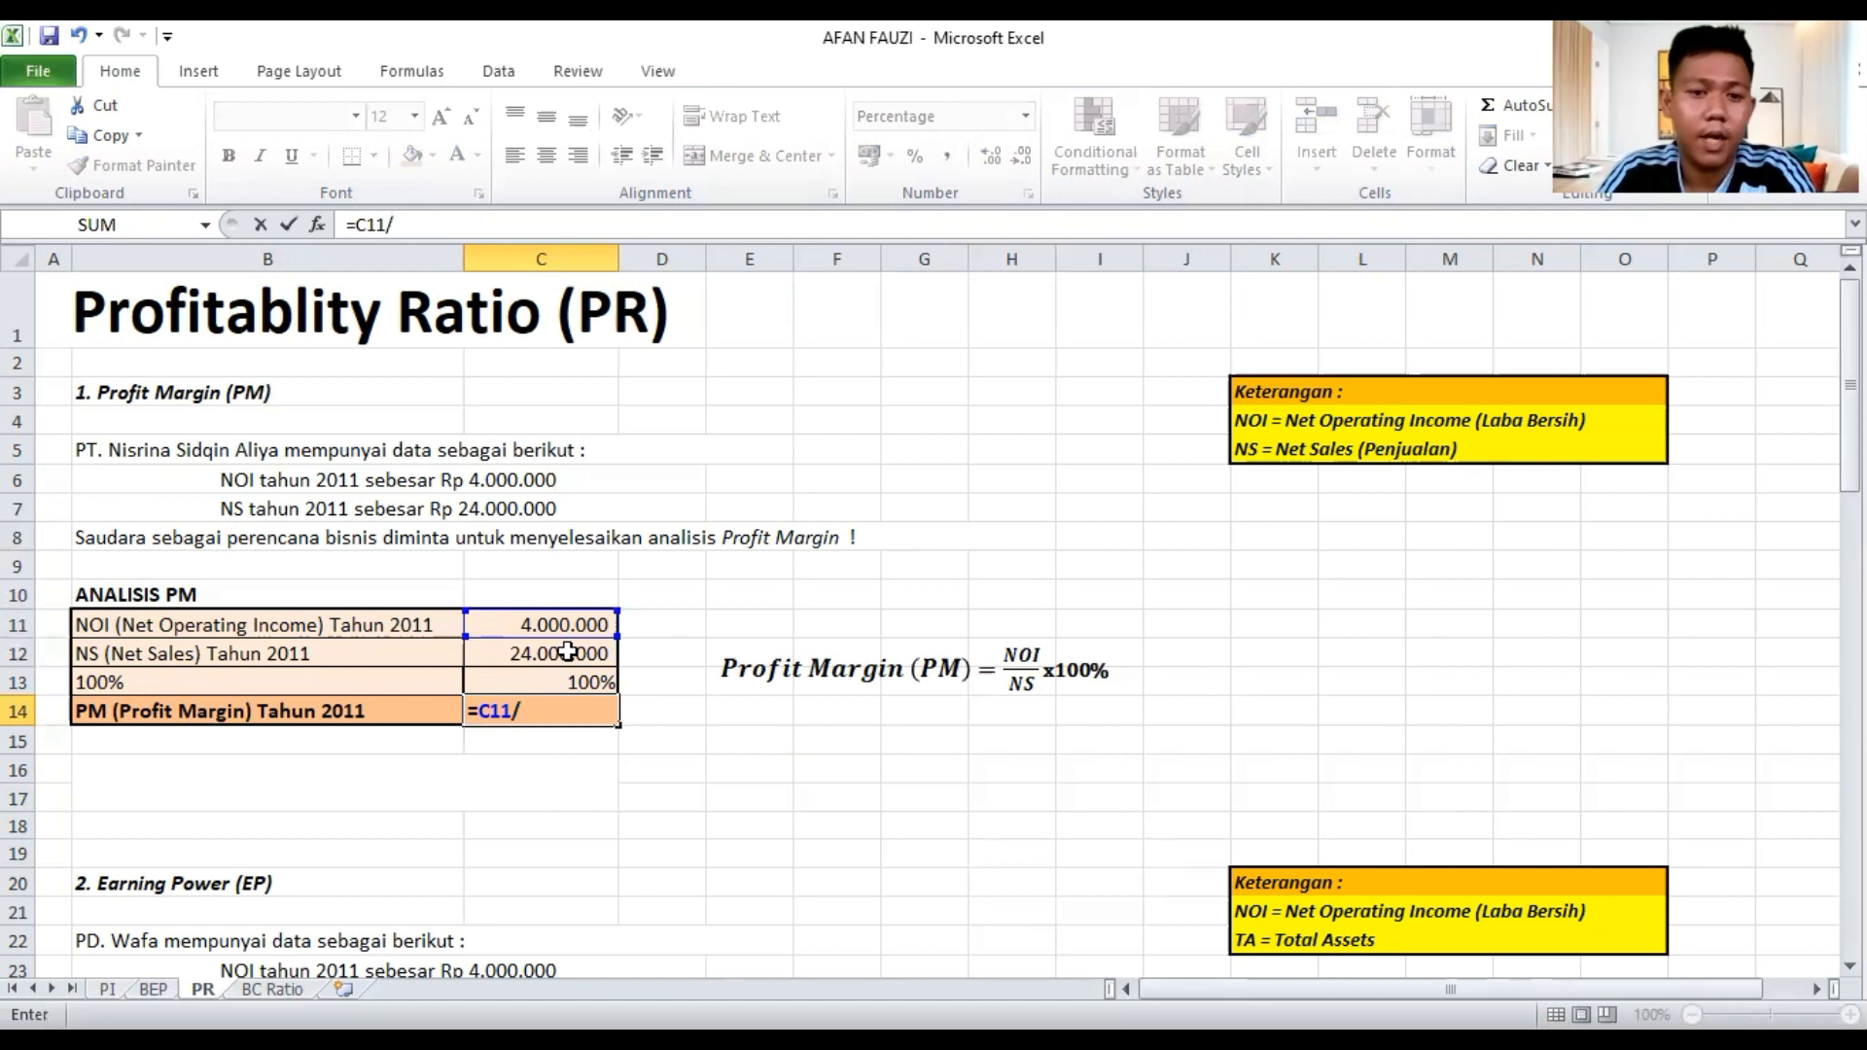
pyautogui.press('Up')
pyautogui.press('Up')
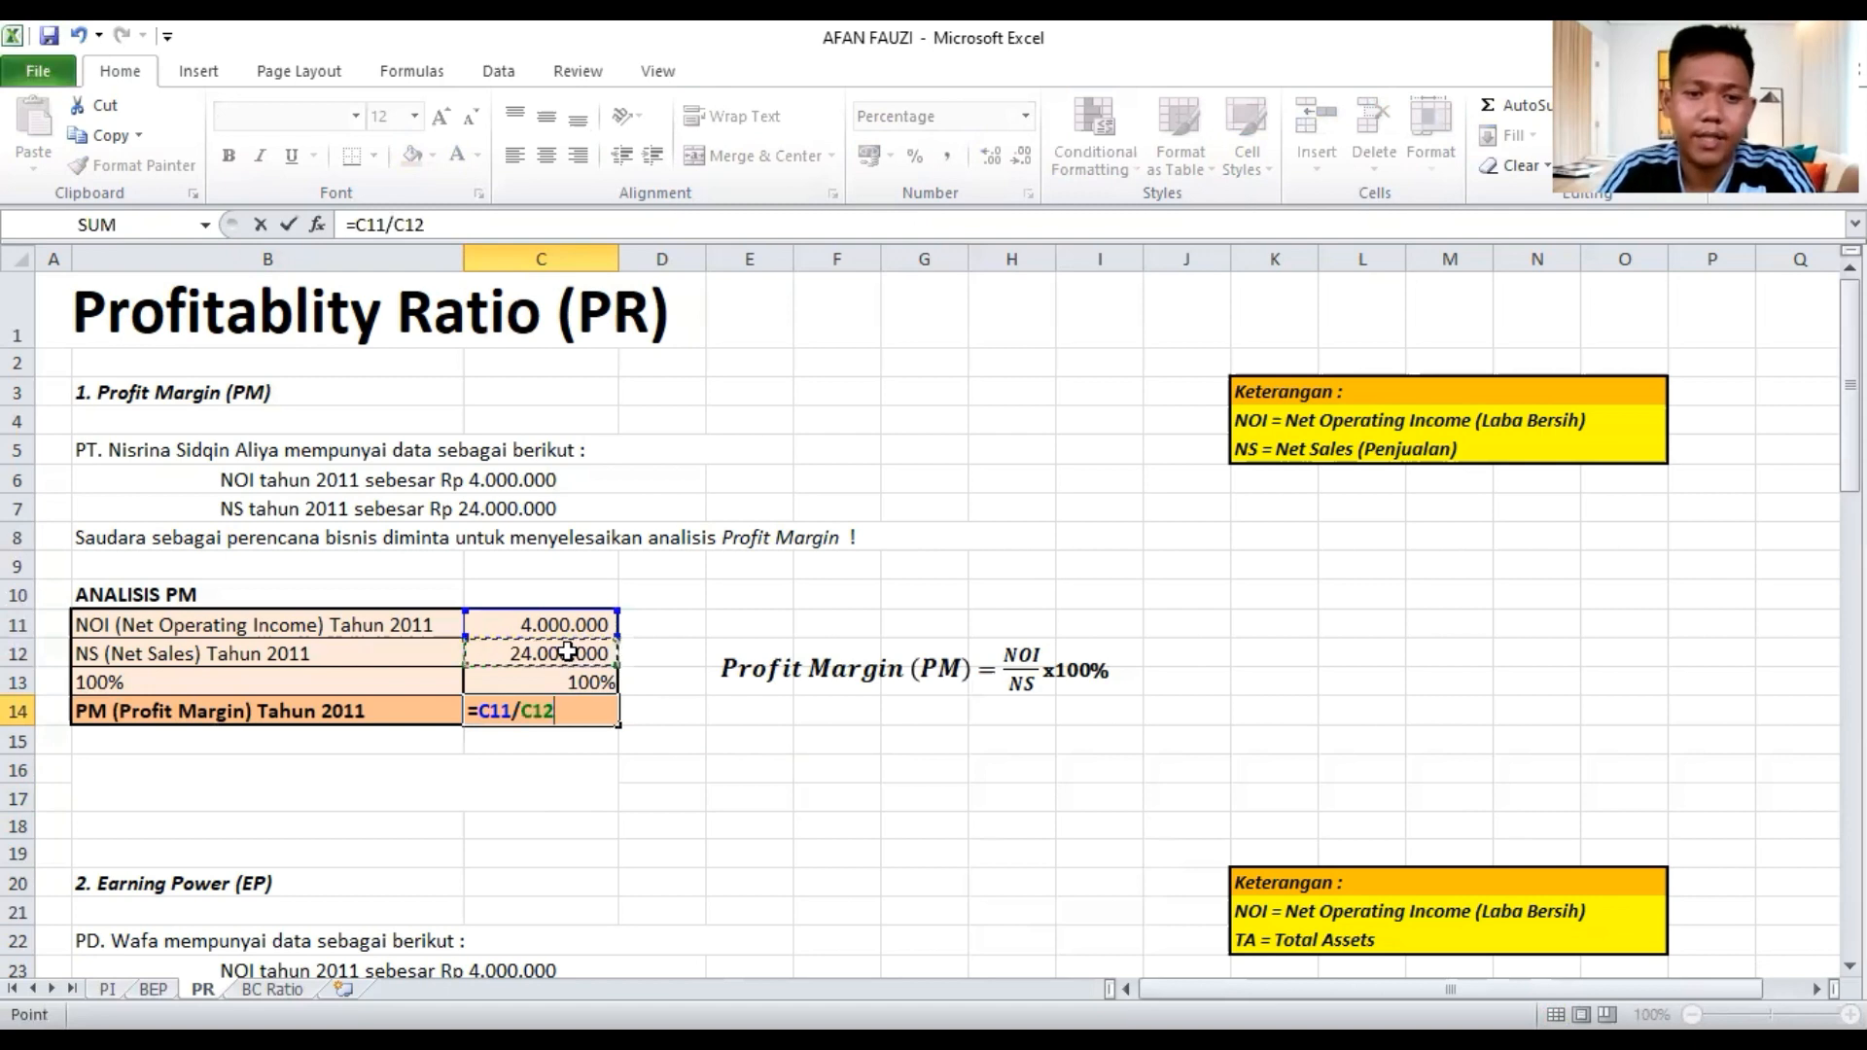
pyautogui.write(')')
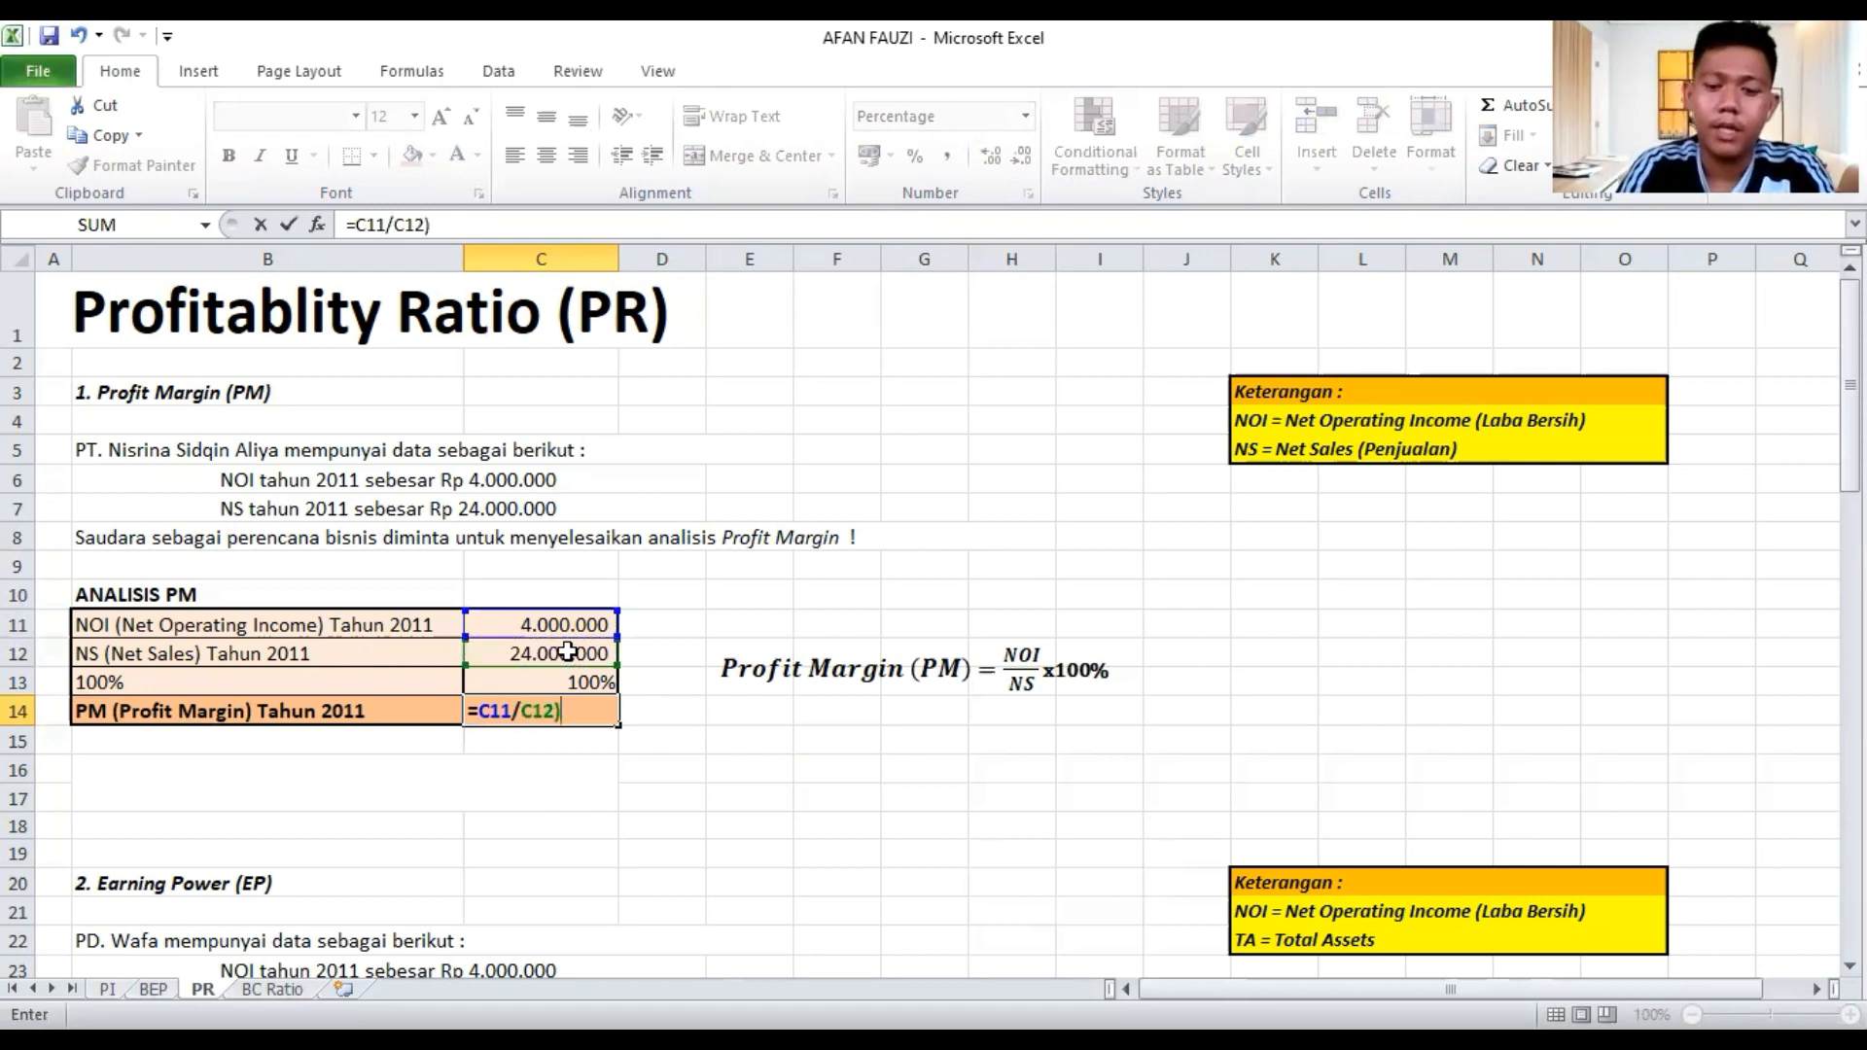
pyautogui.write('*')
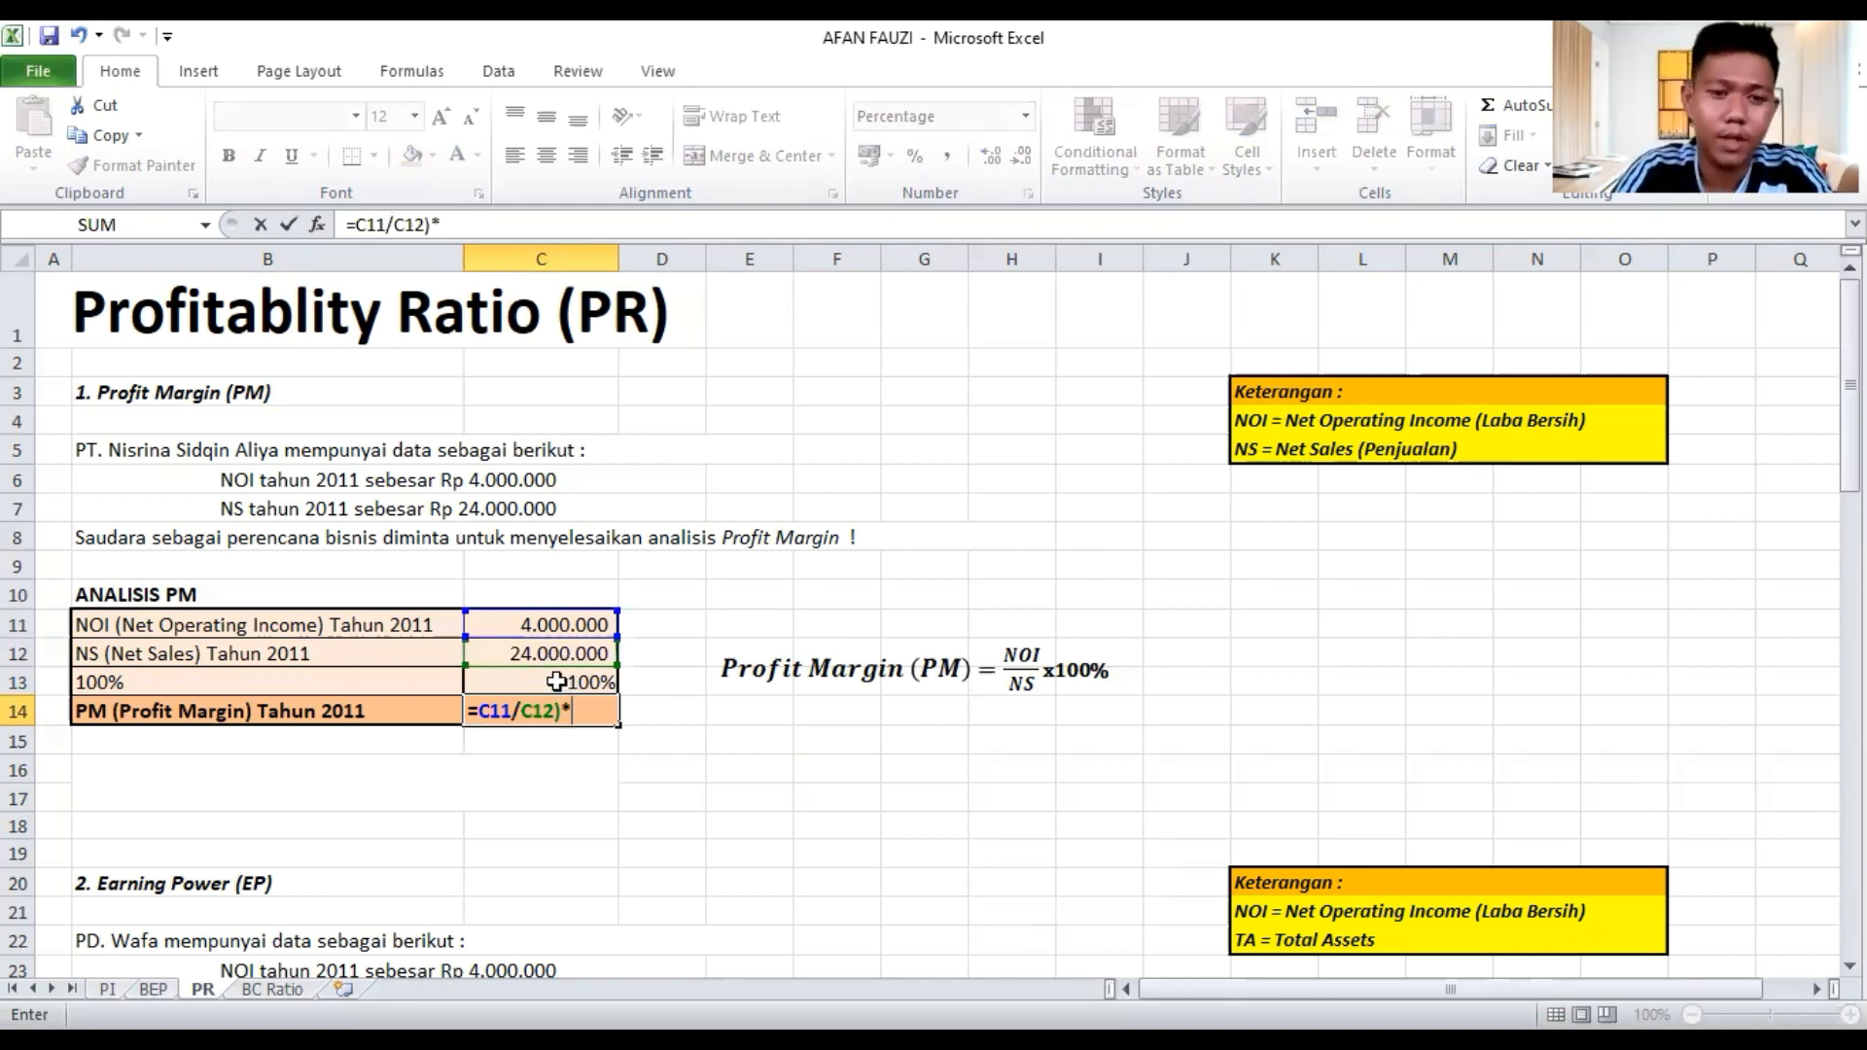
pyautogui.click(556, 682)
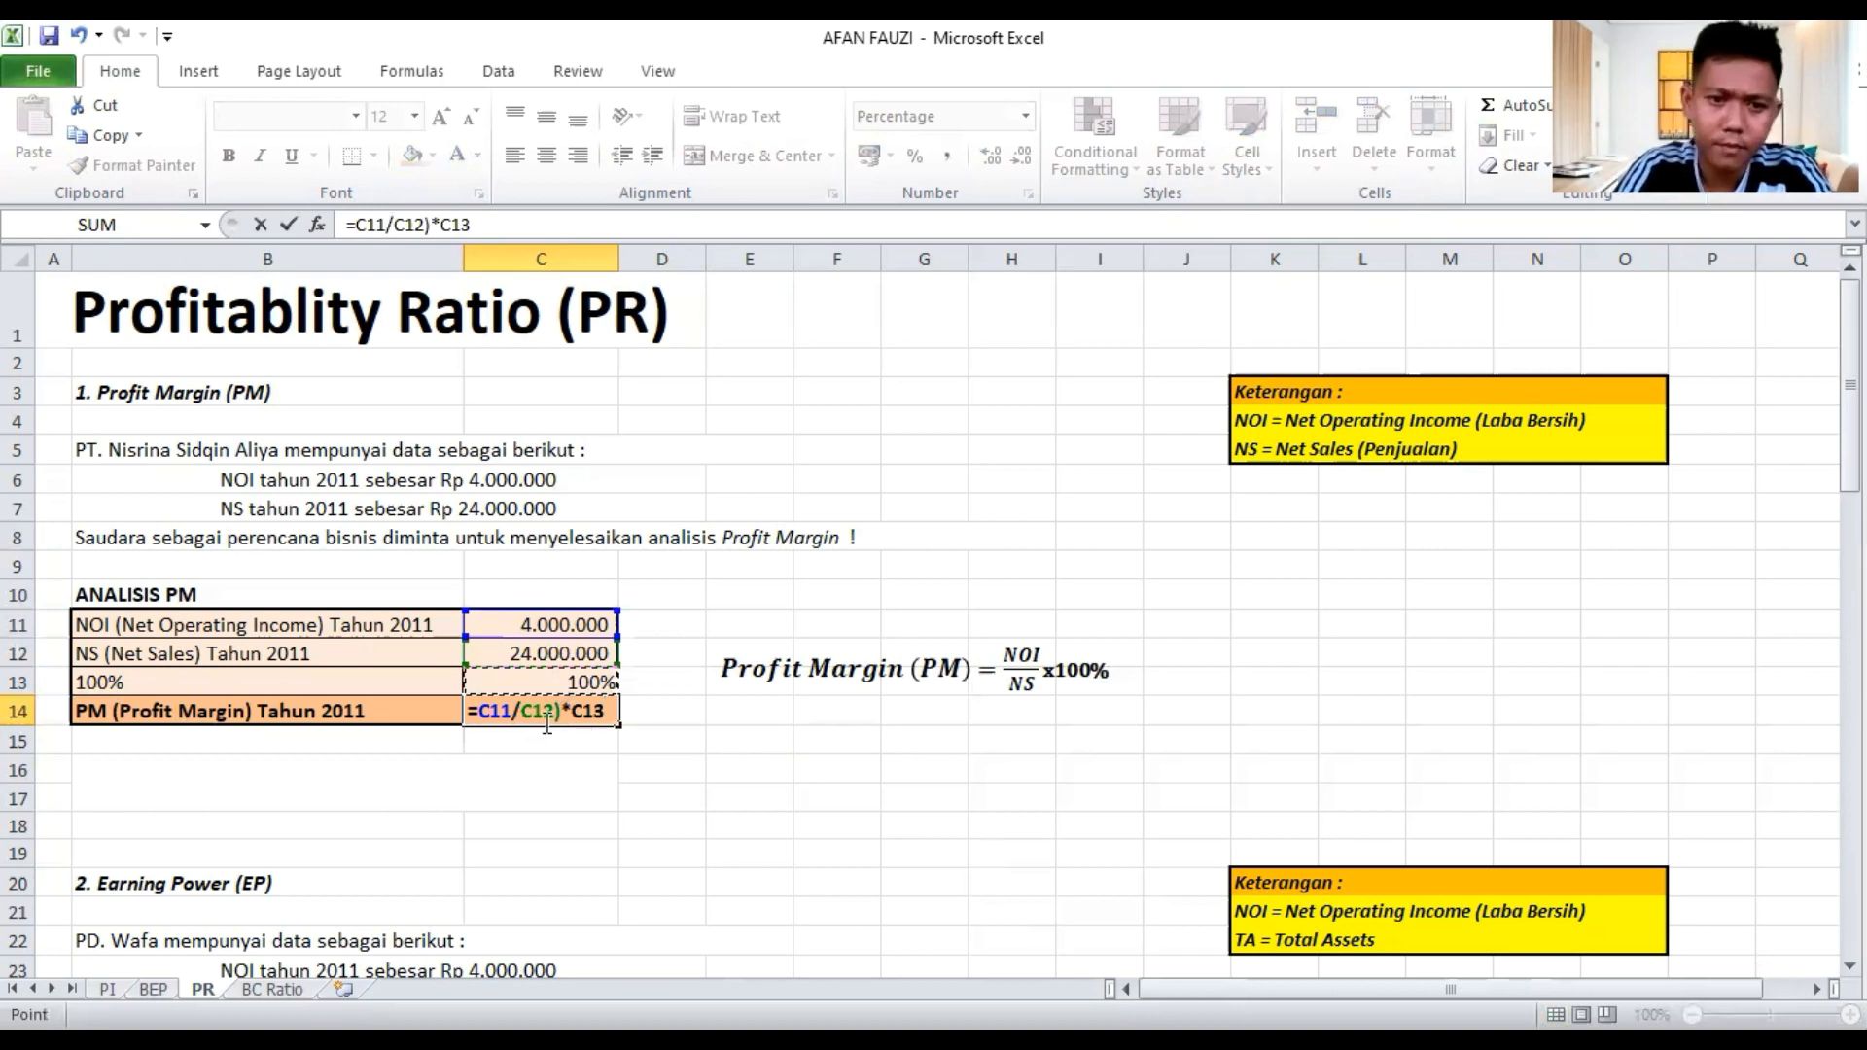
pyautogui.click(540, 711)
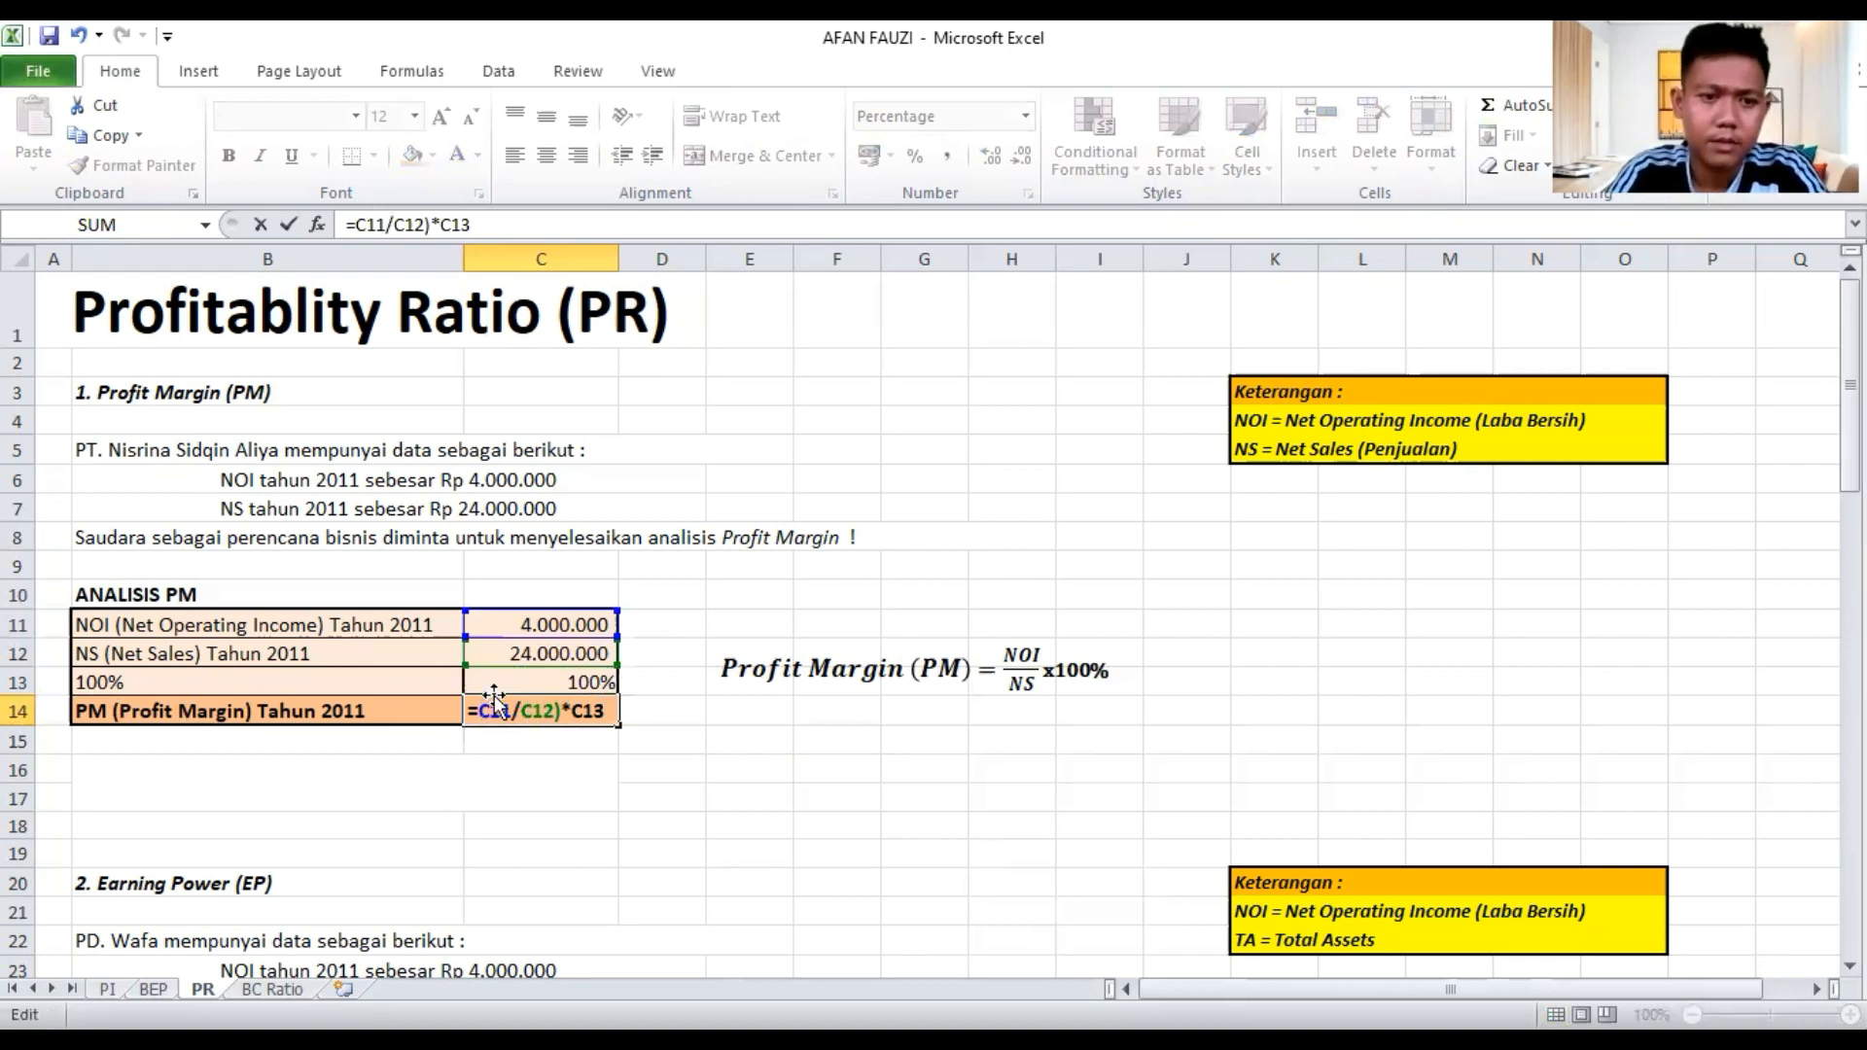
pyautogui.press('Return')
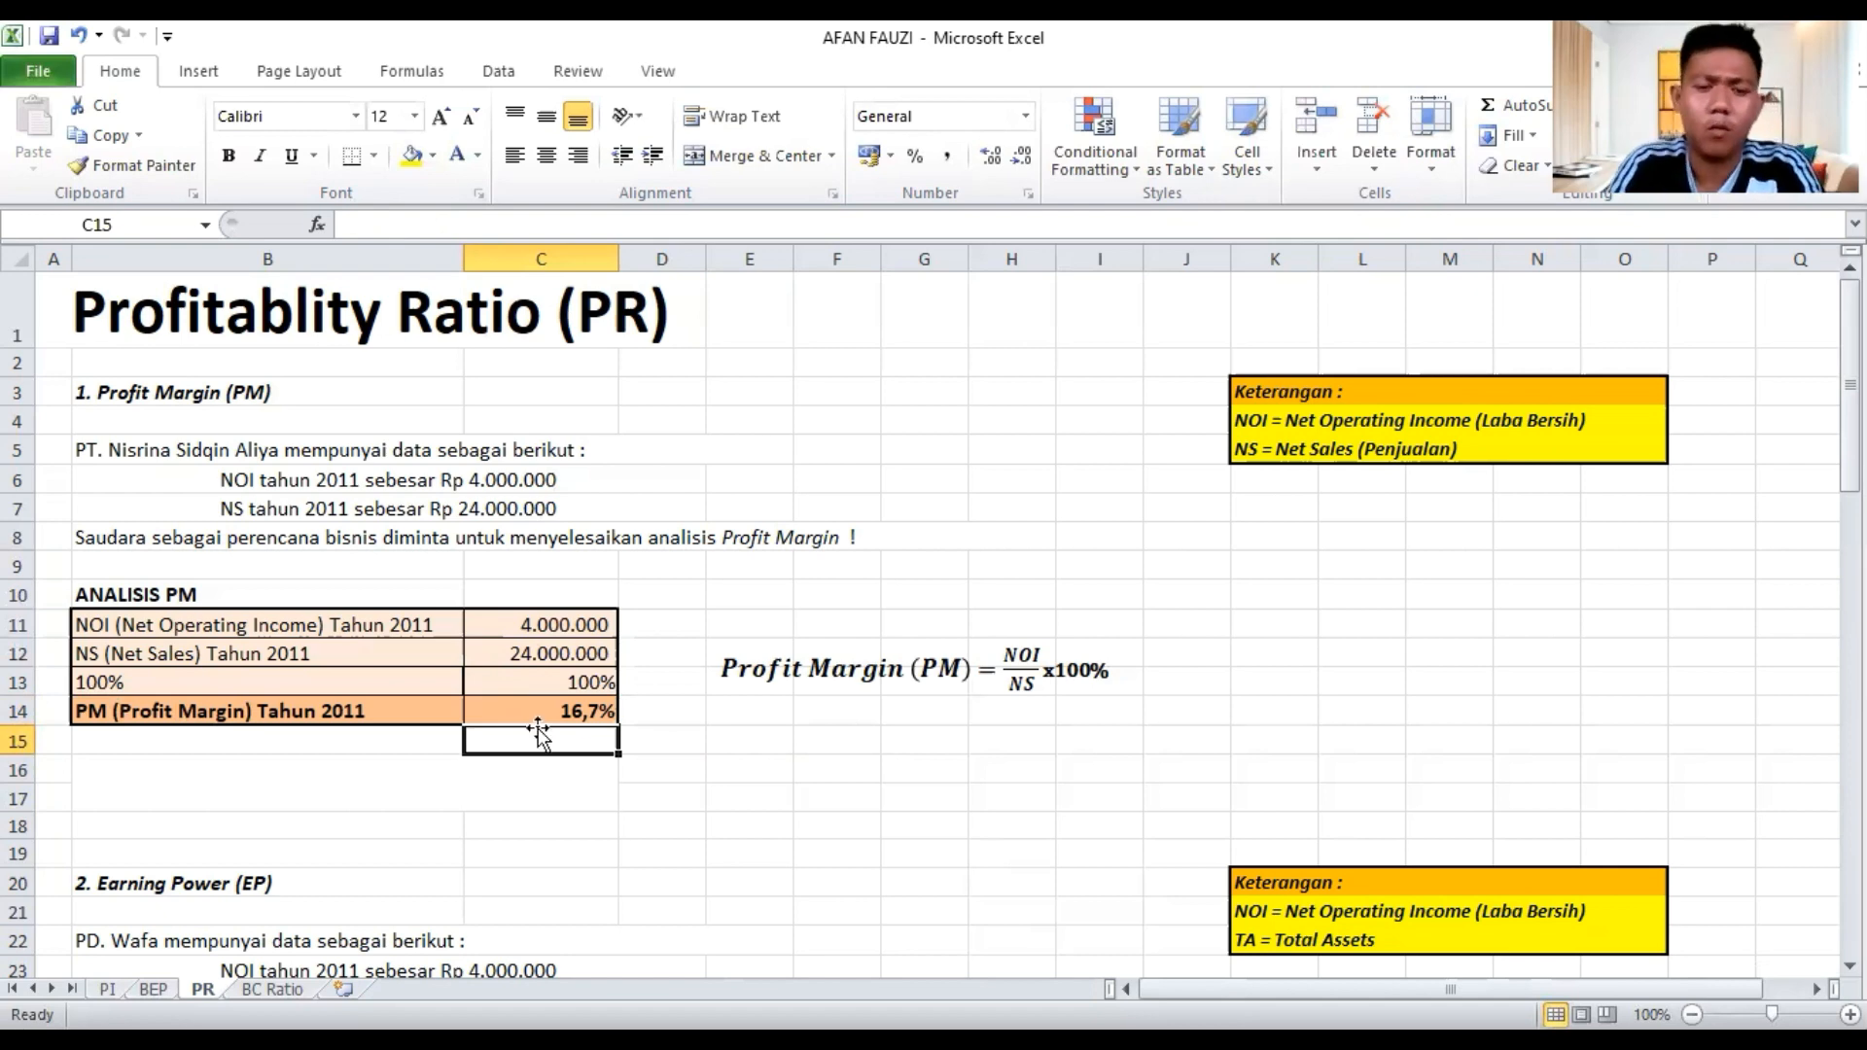
# Reveal the hidden Profit Margin conclusion in merged cell B16 by setting its font colour to black
pyautogui.click(332, 785)
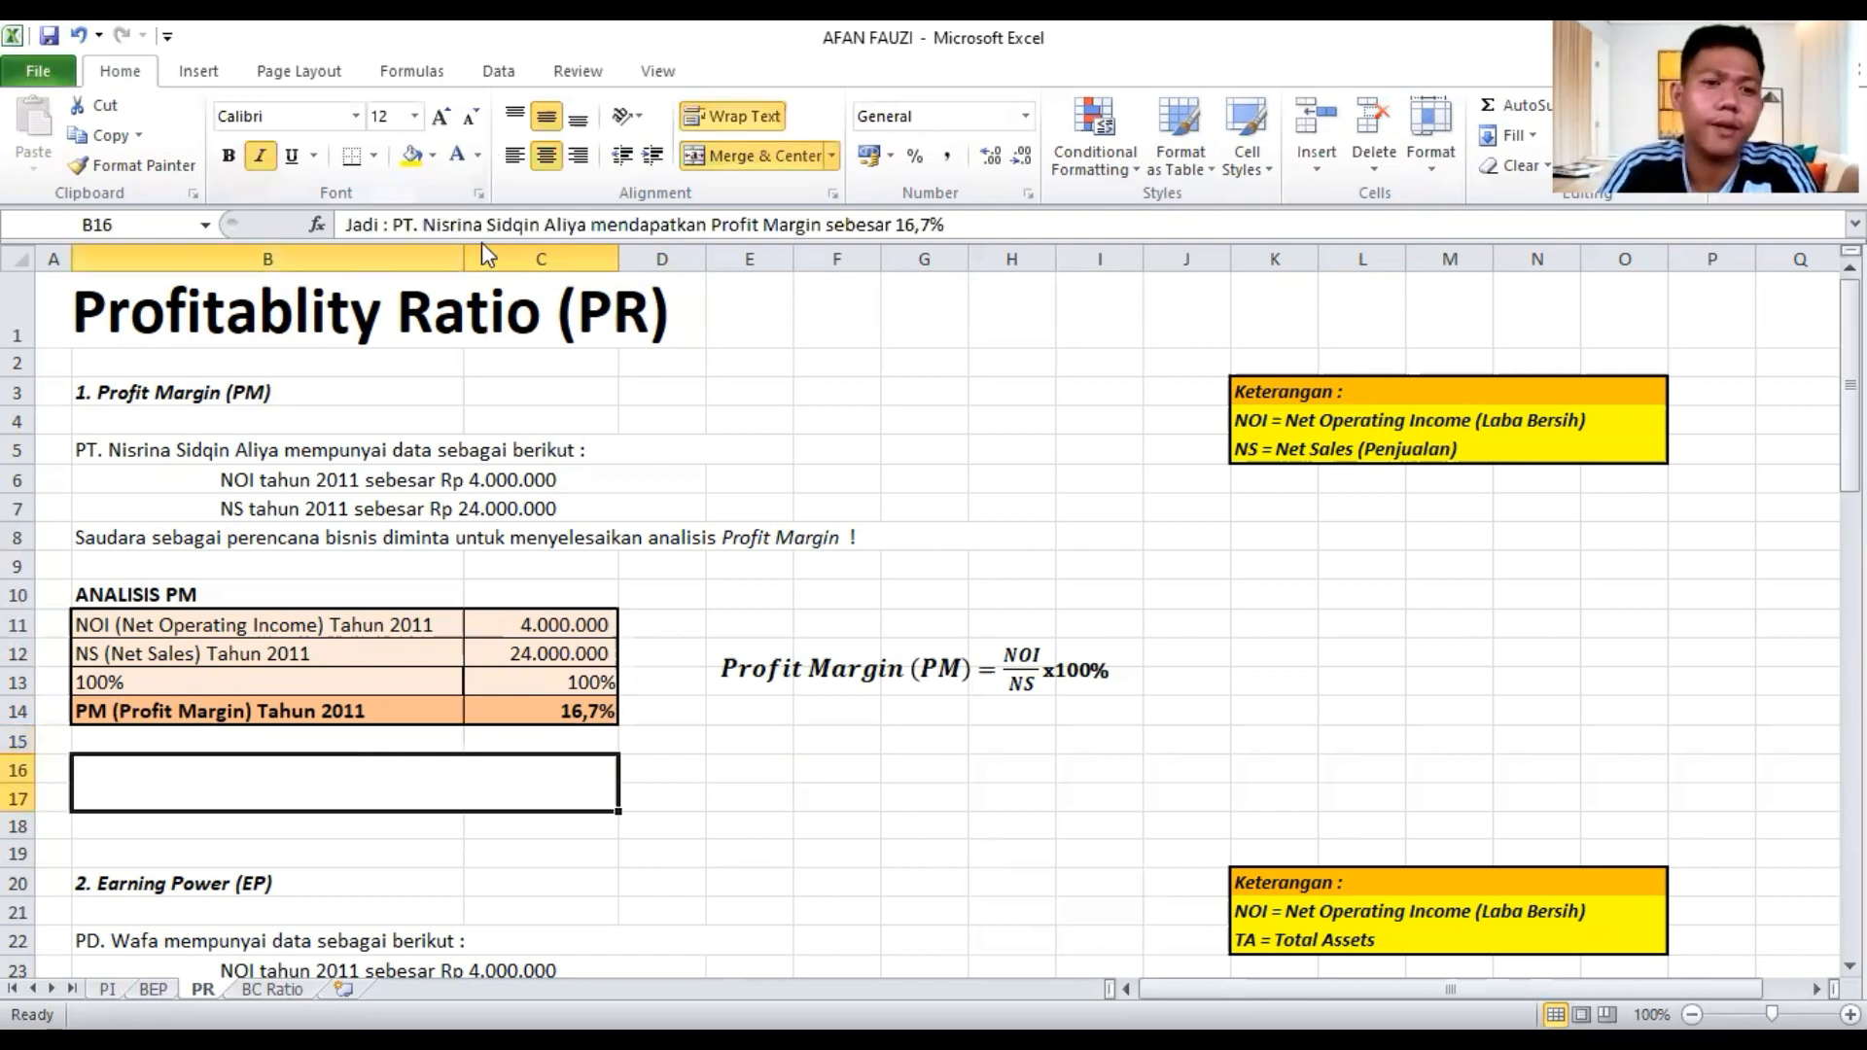
pyautogui.click(478, 155)
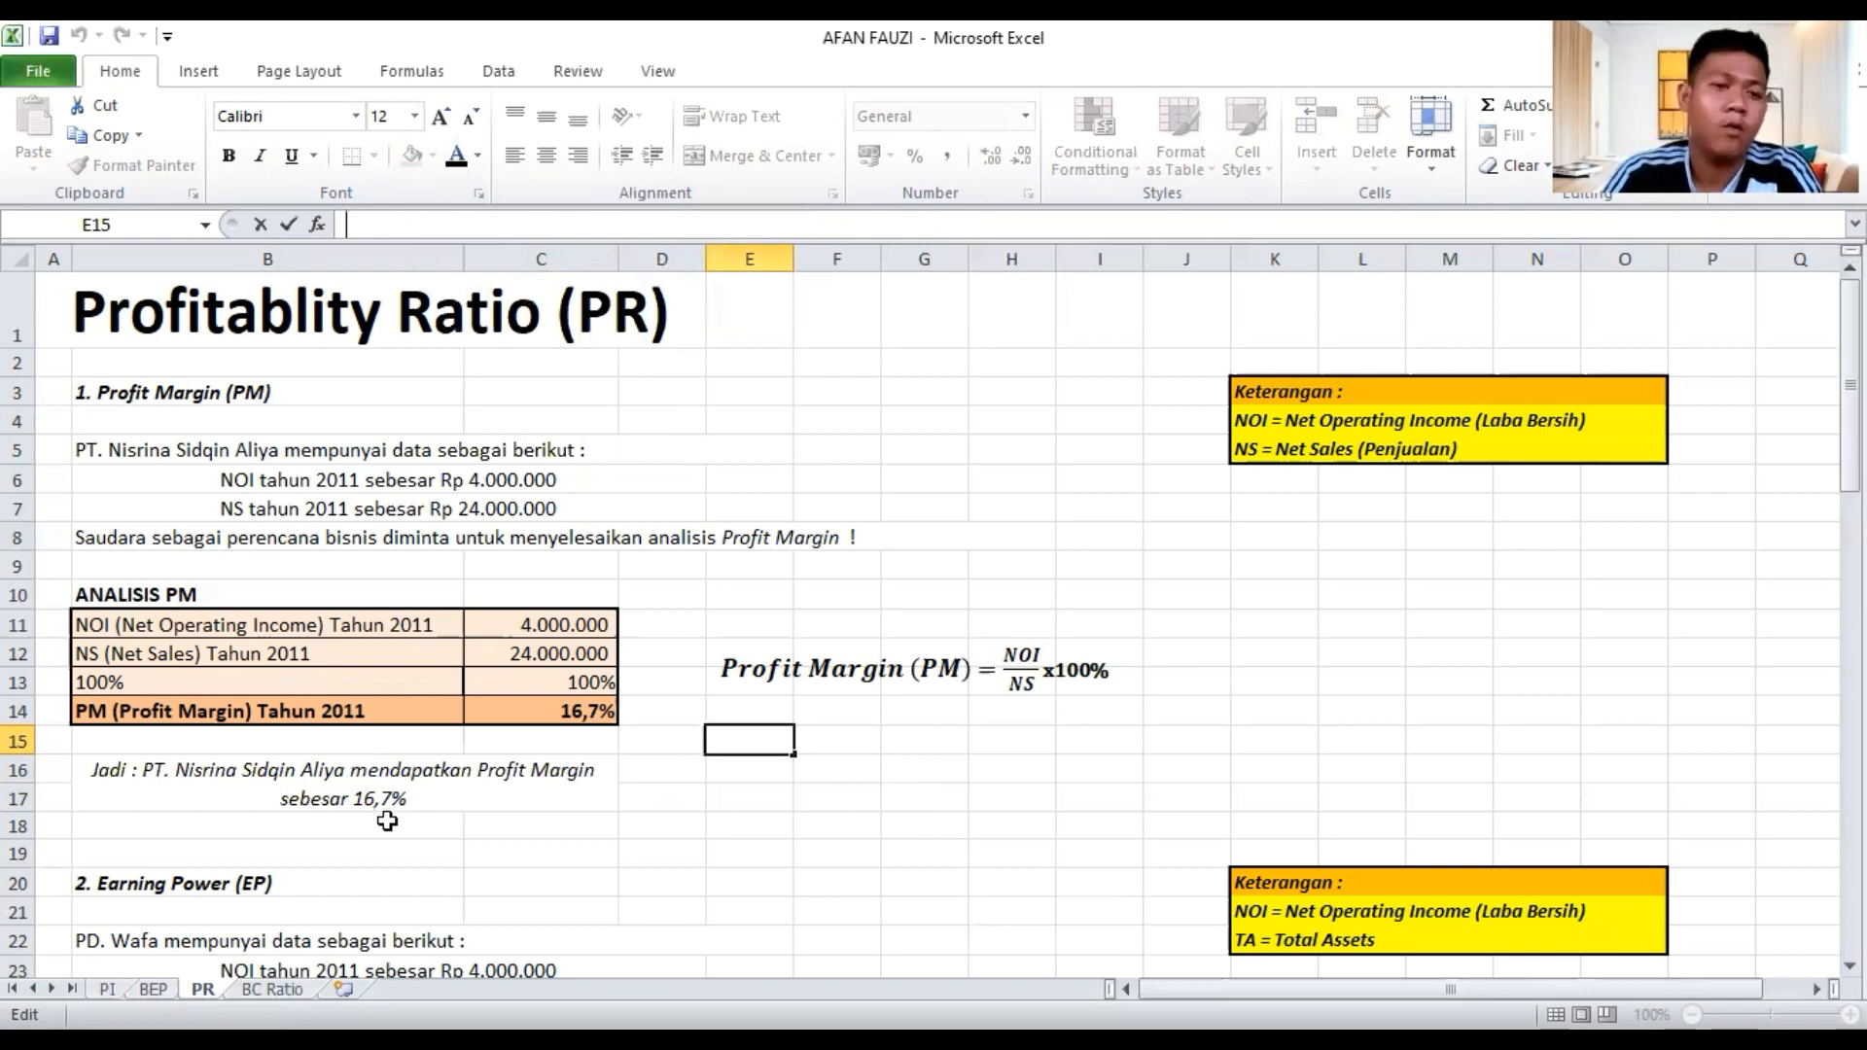
pyautogui.click(749, 880)
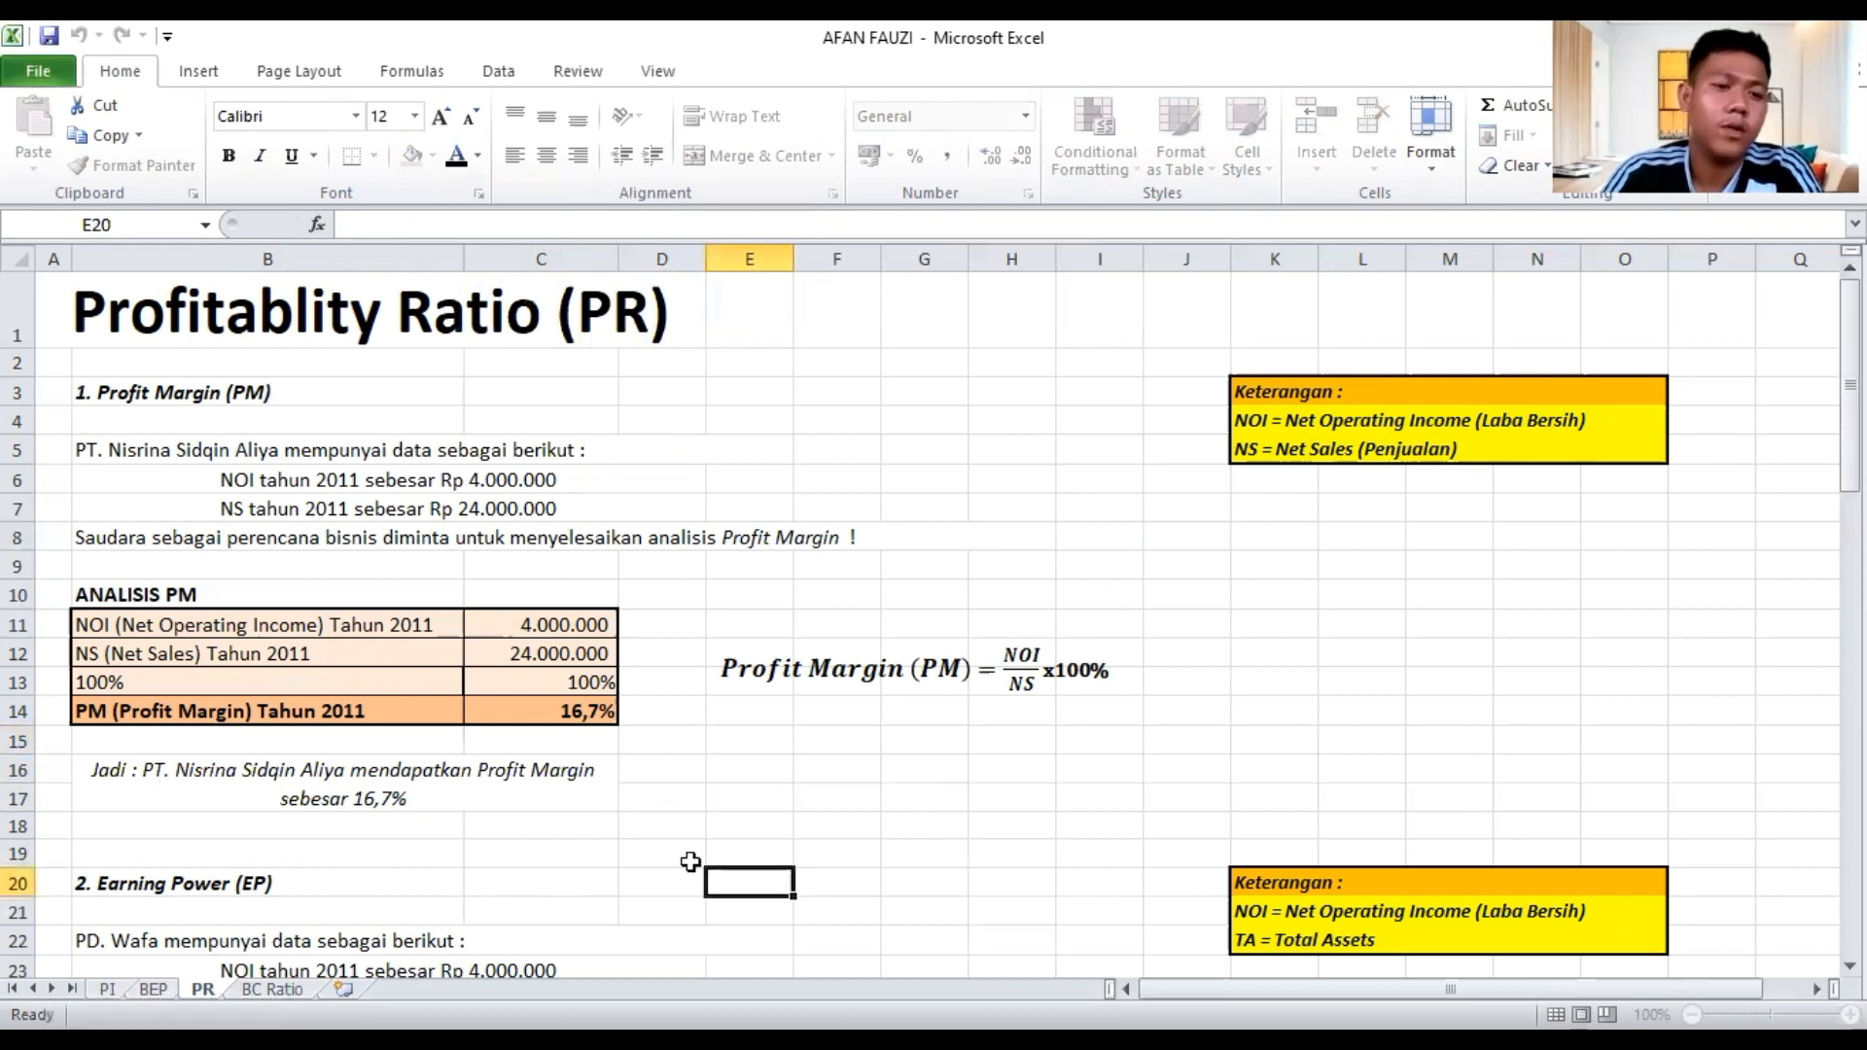
# Fill in the ANALISIS EP table with NOI 4000000 in C28 and Total Assets 15000000 in C29
pyautogui.scroll(-2, 690, 862)
pyautogui.scroll(-2, 690, 862)
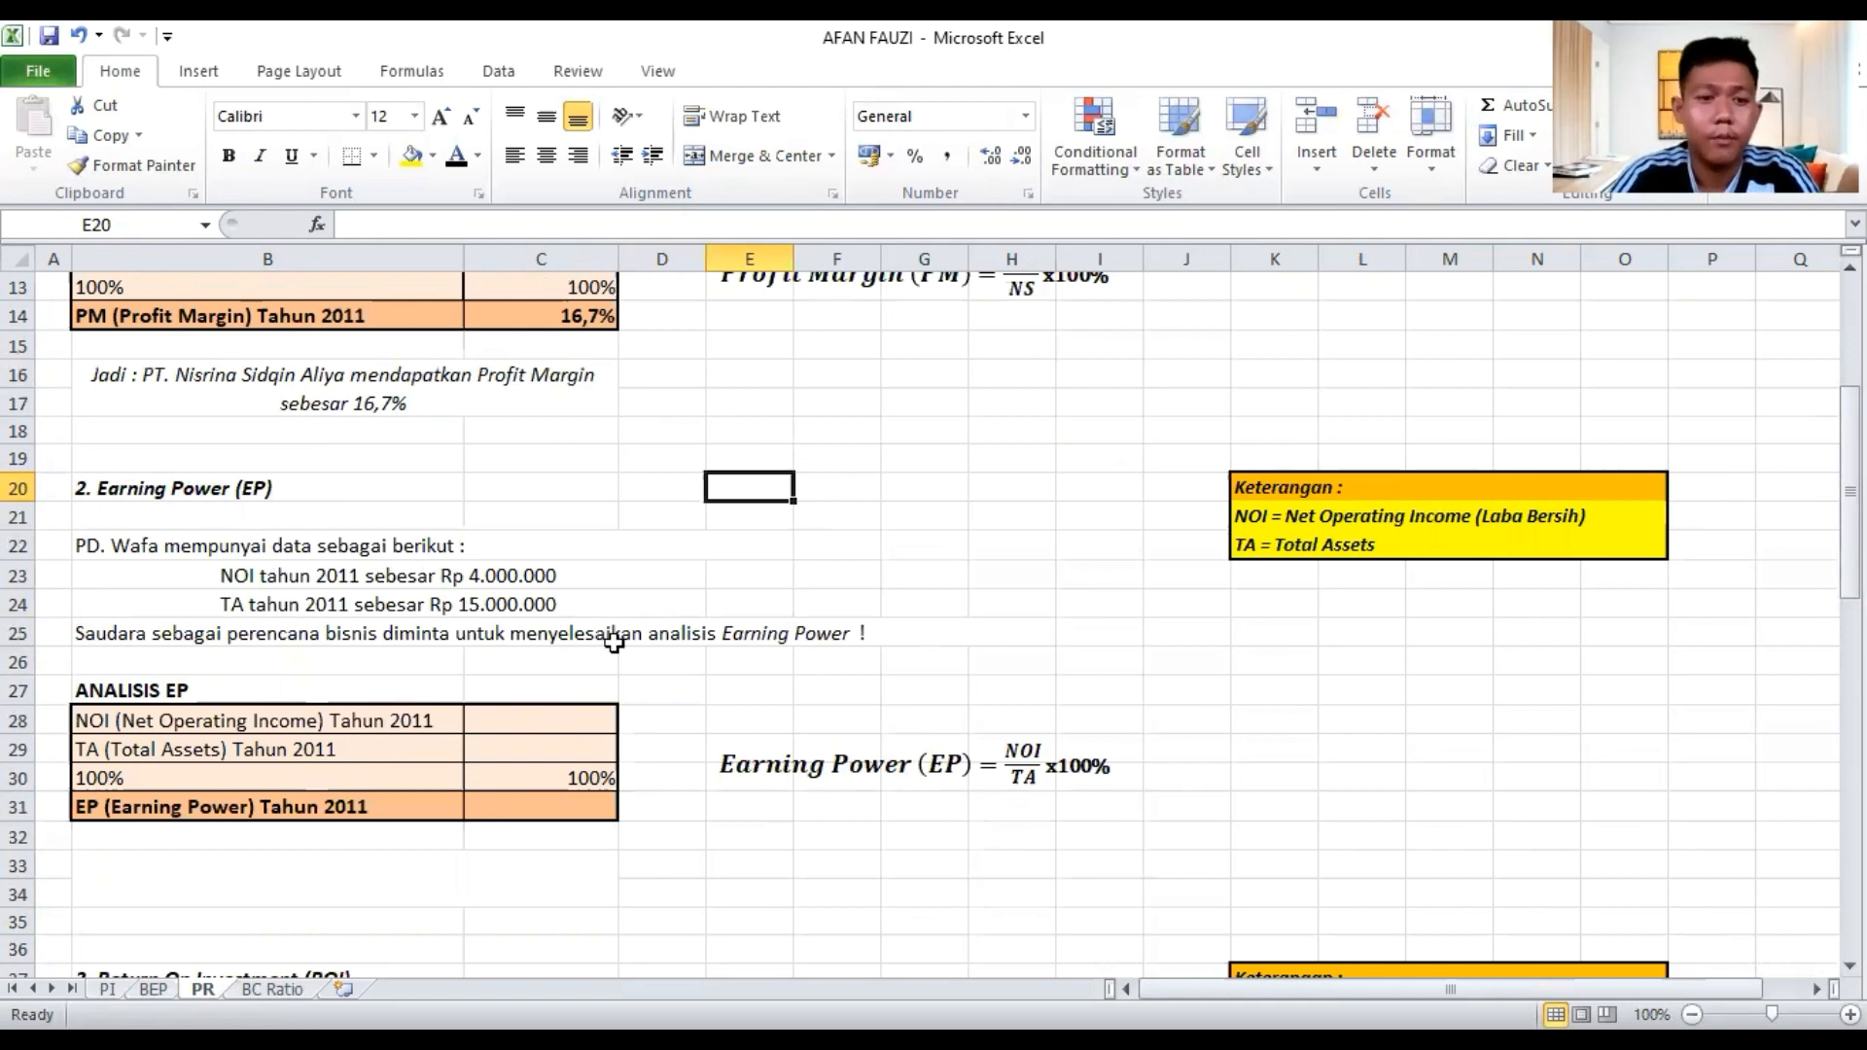
pyautogui.click(532, 717)
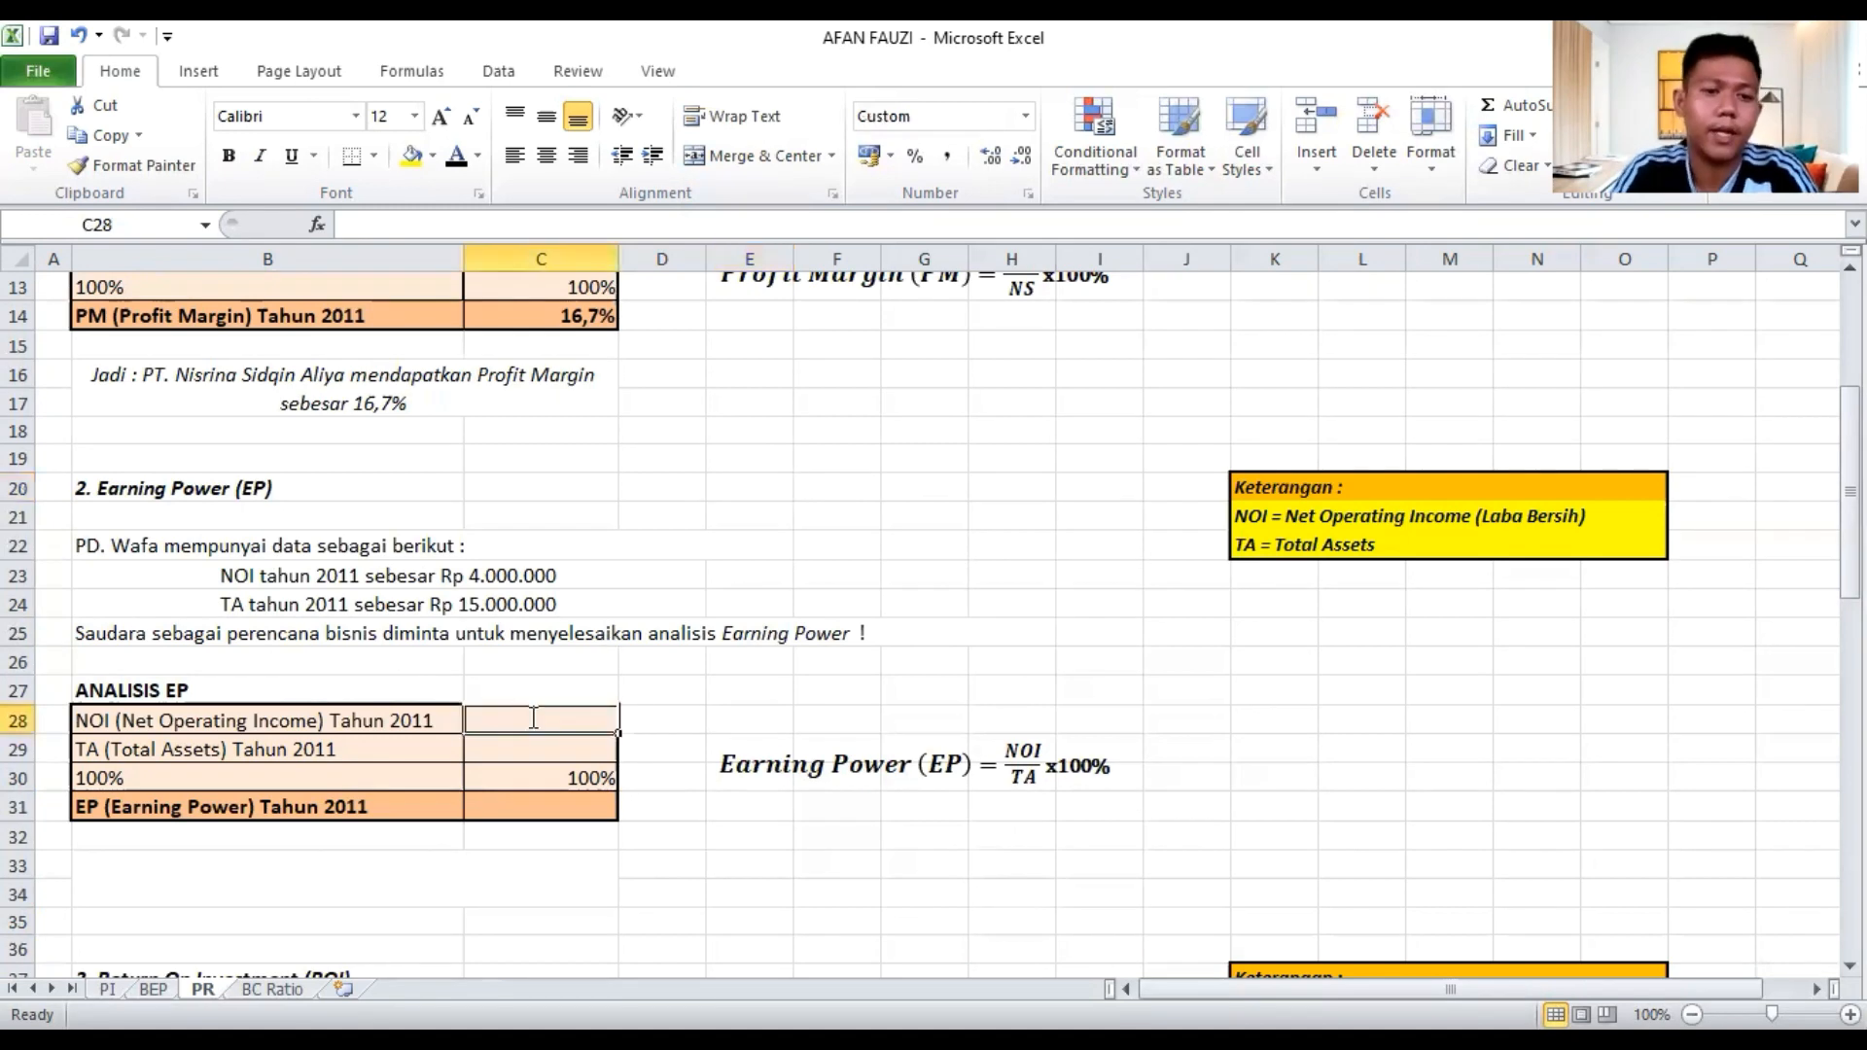
pyautogui.write('4000000')
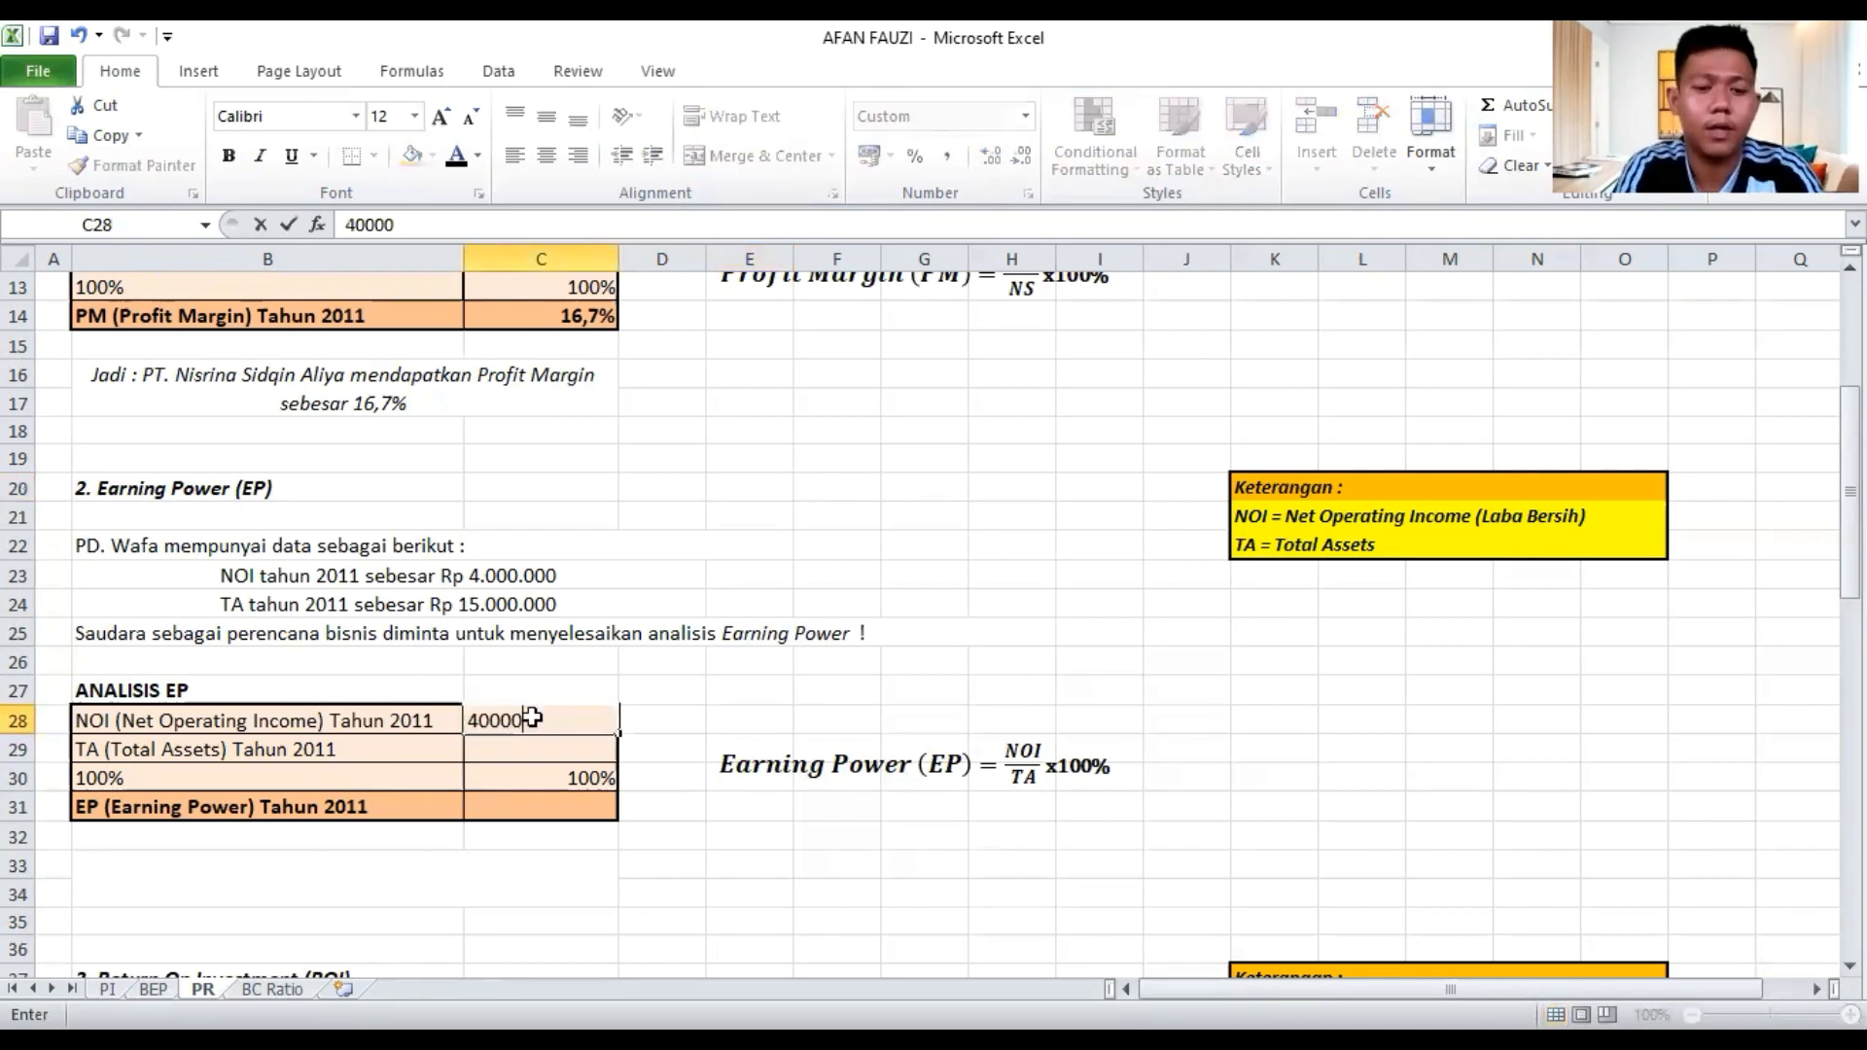
pyautogui.press('Return')
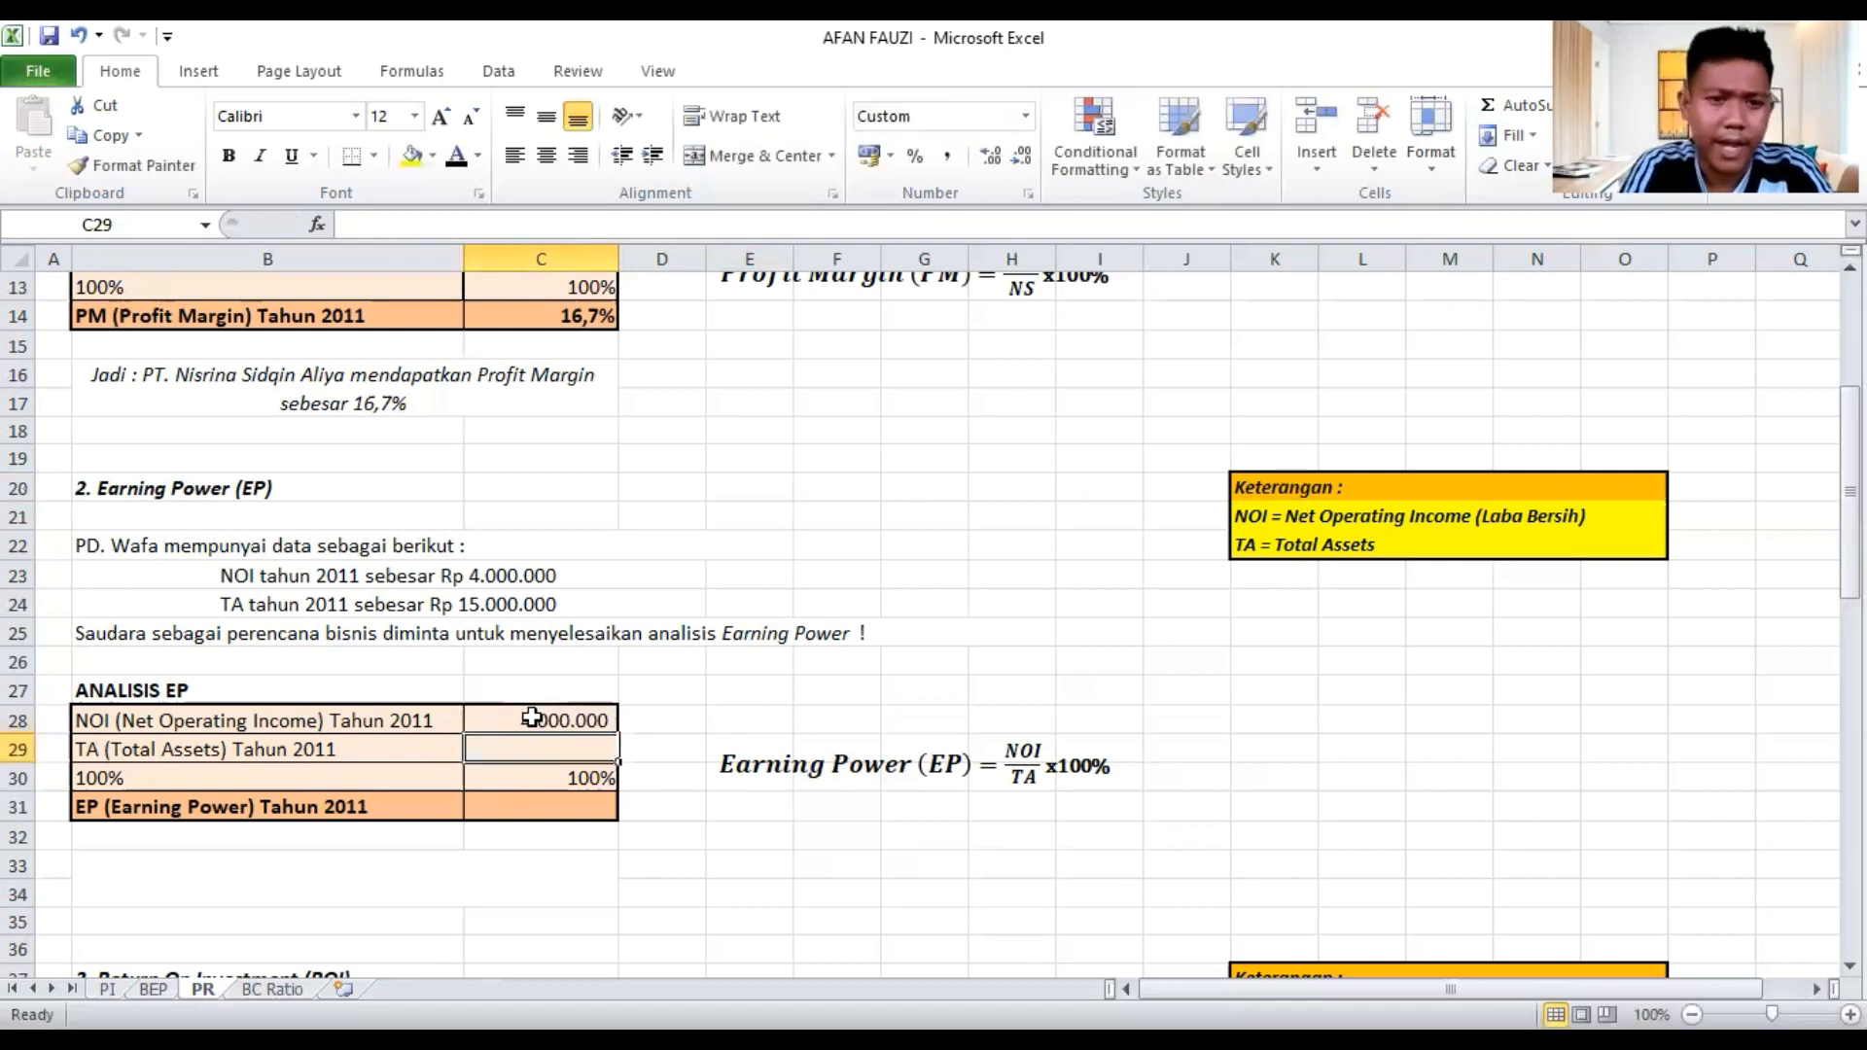
pyautogui.write('15.000.')
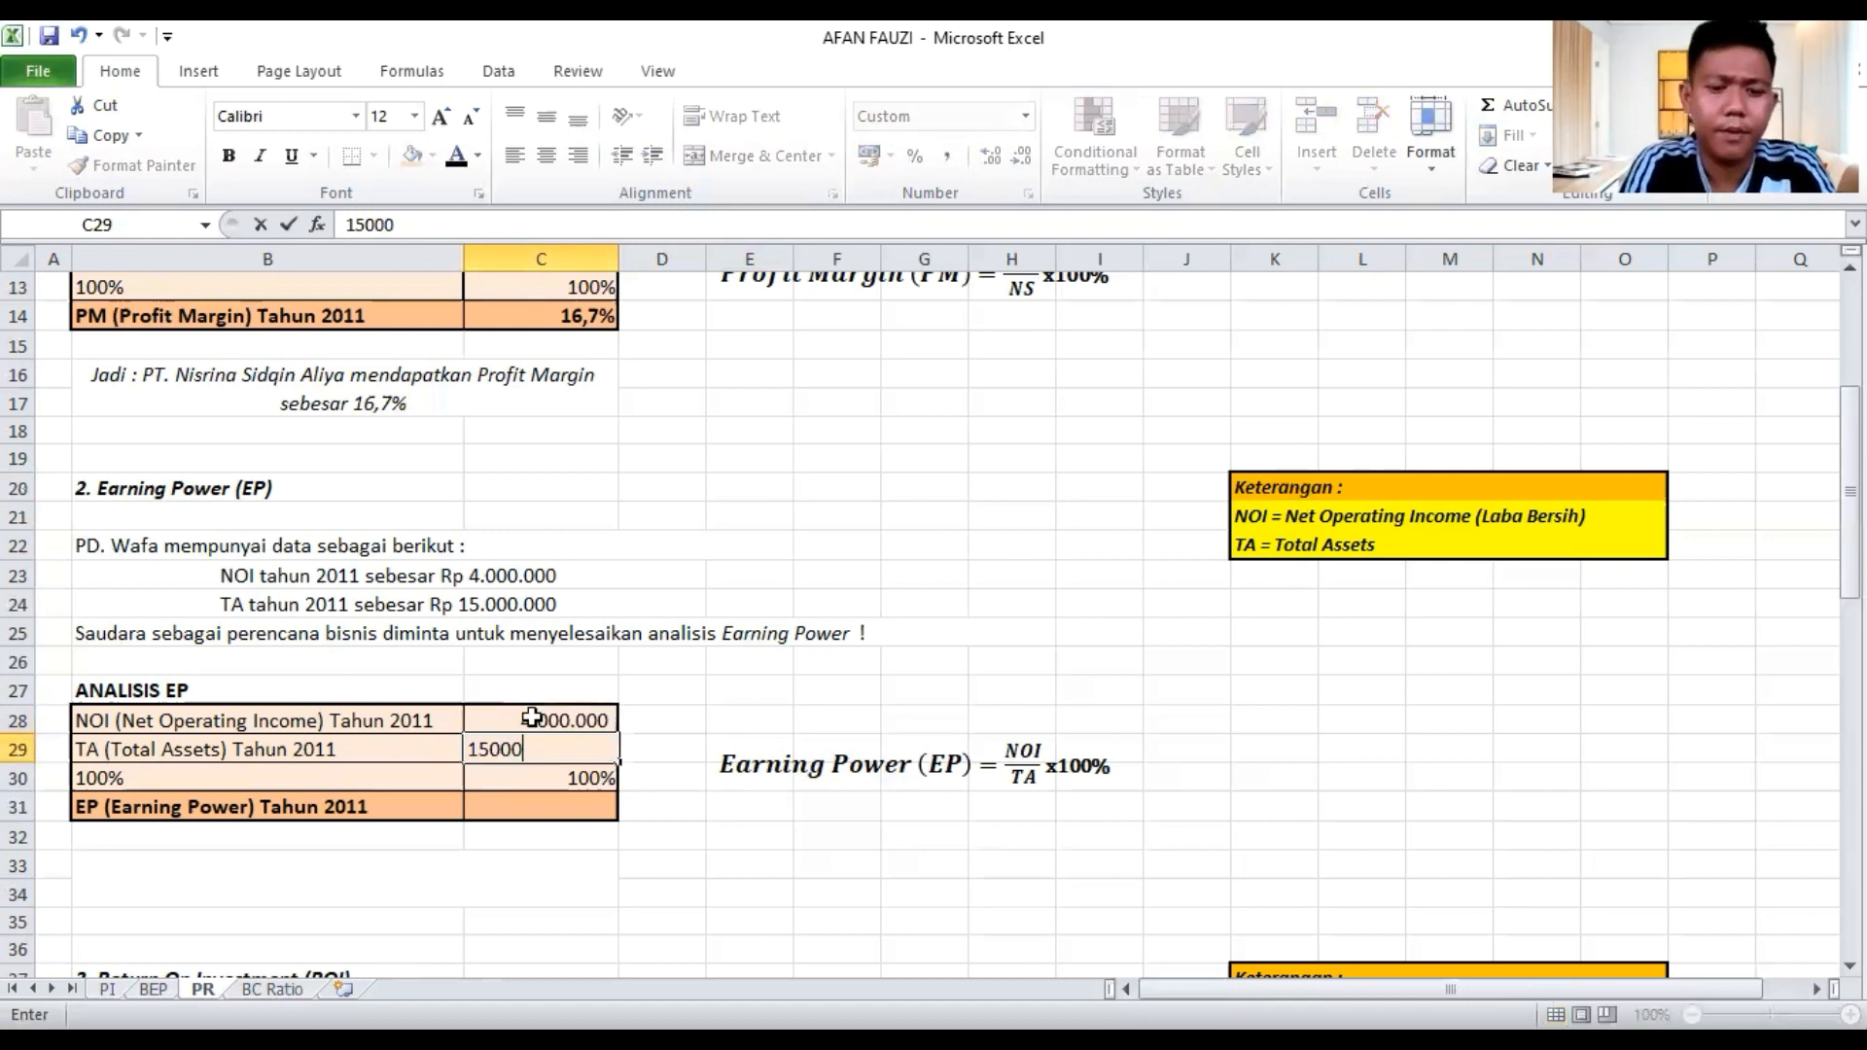
pyautogui.write('000')
pyautogui.press('Return')
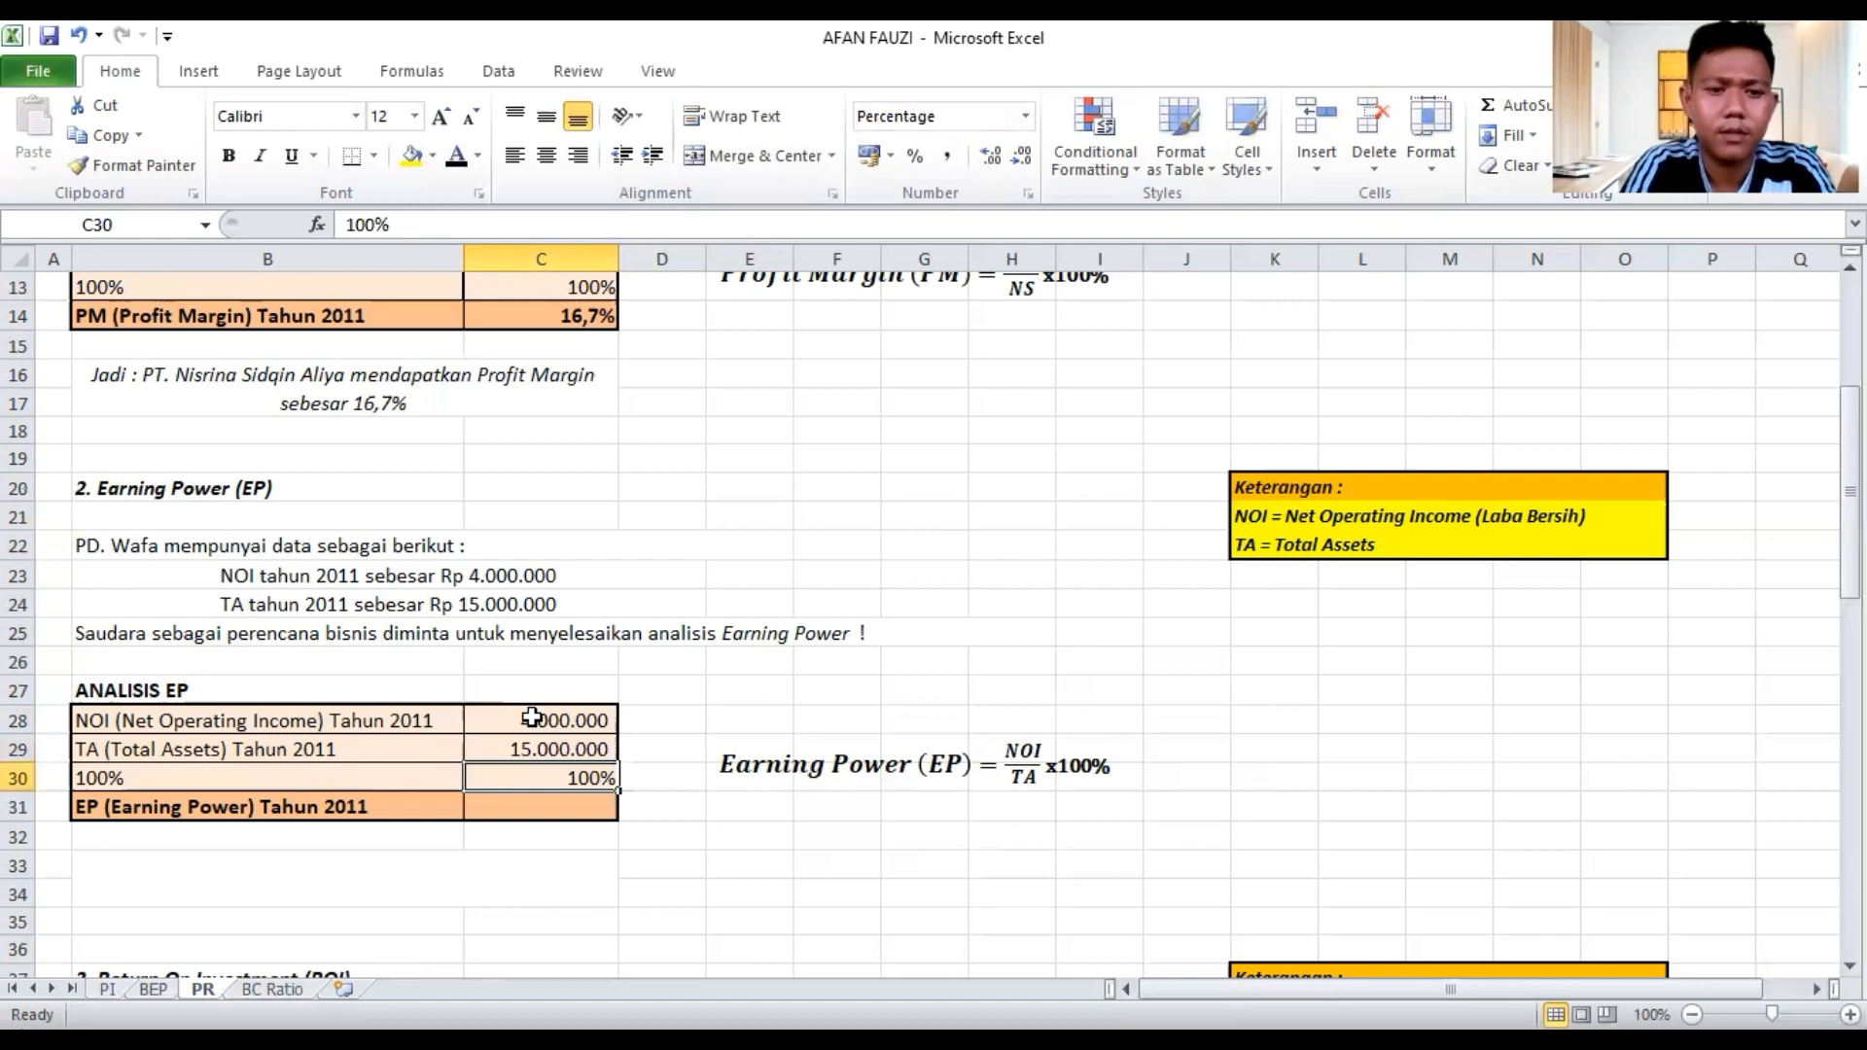
# Calculate Earning Power in C31 by dividing NOI in C28 by Total Assets in C29 and multiplying by the 100% in C30
pyautogui.click(542, 822)
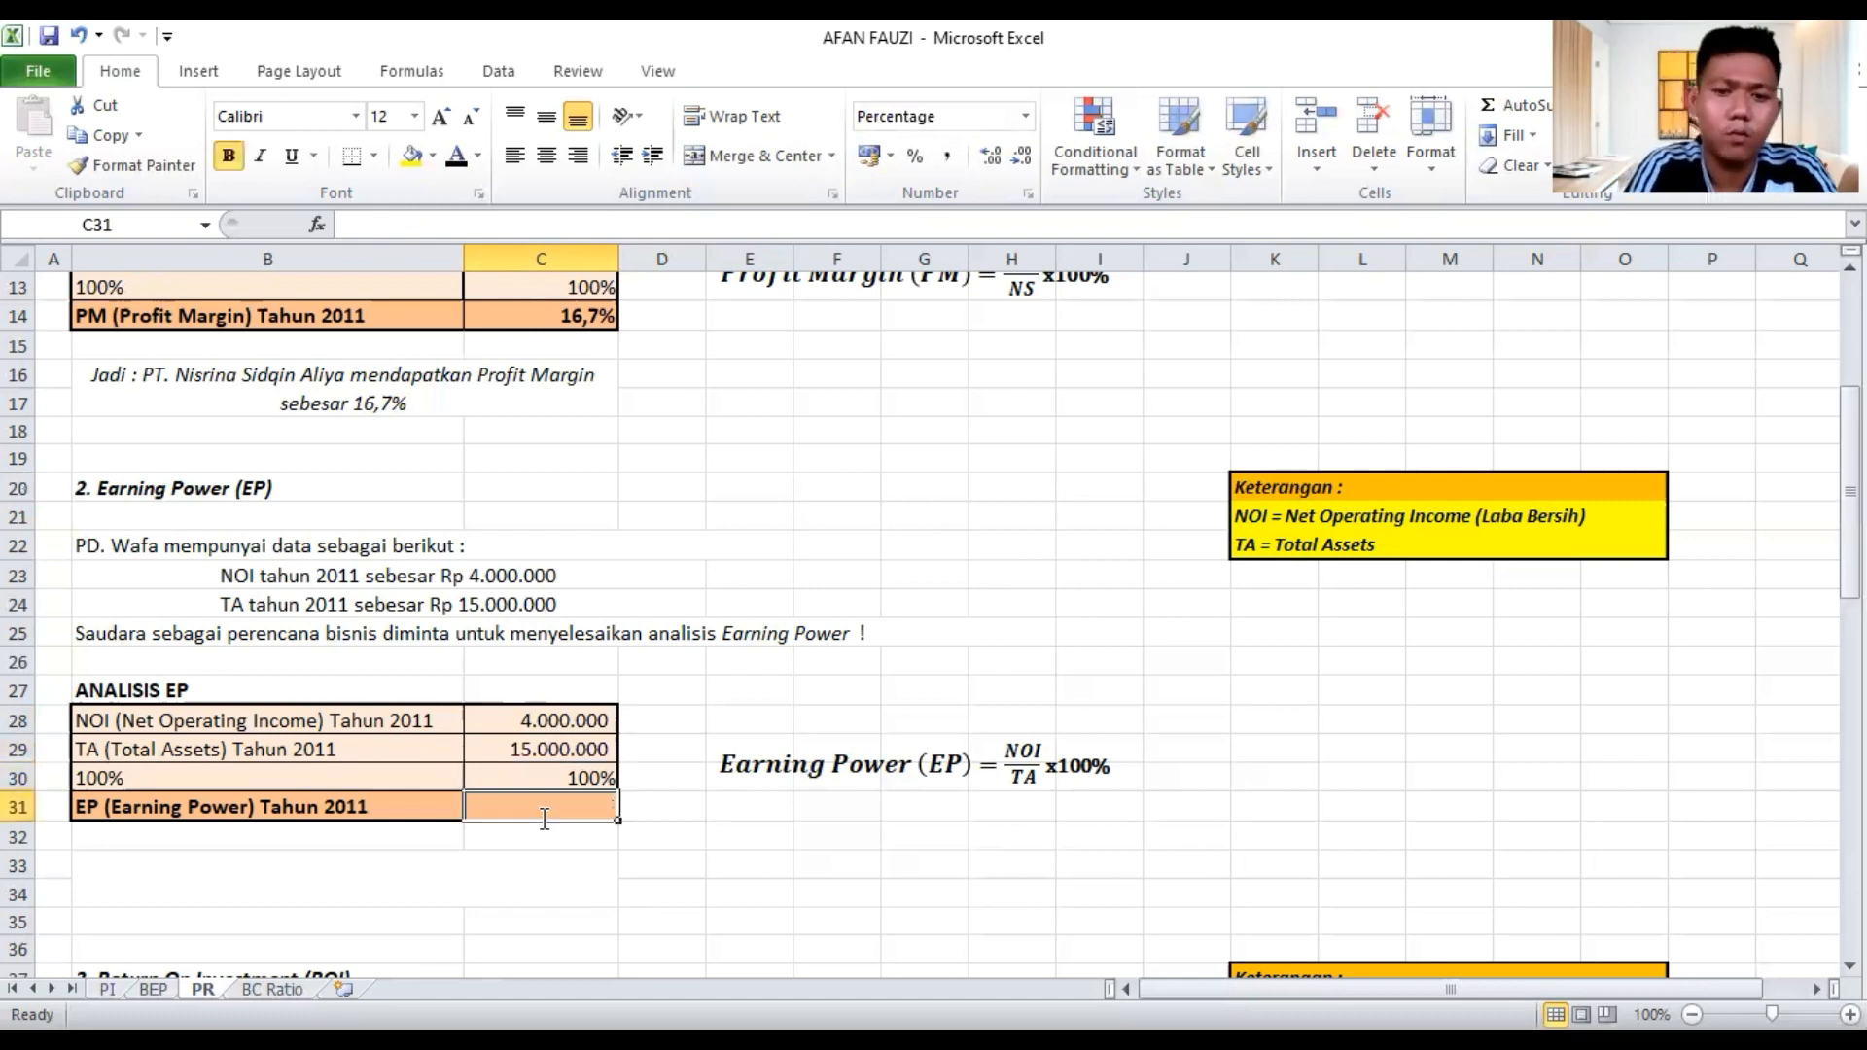
pyautogui.write('=')
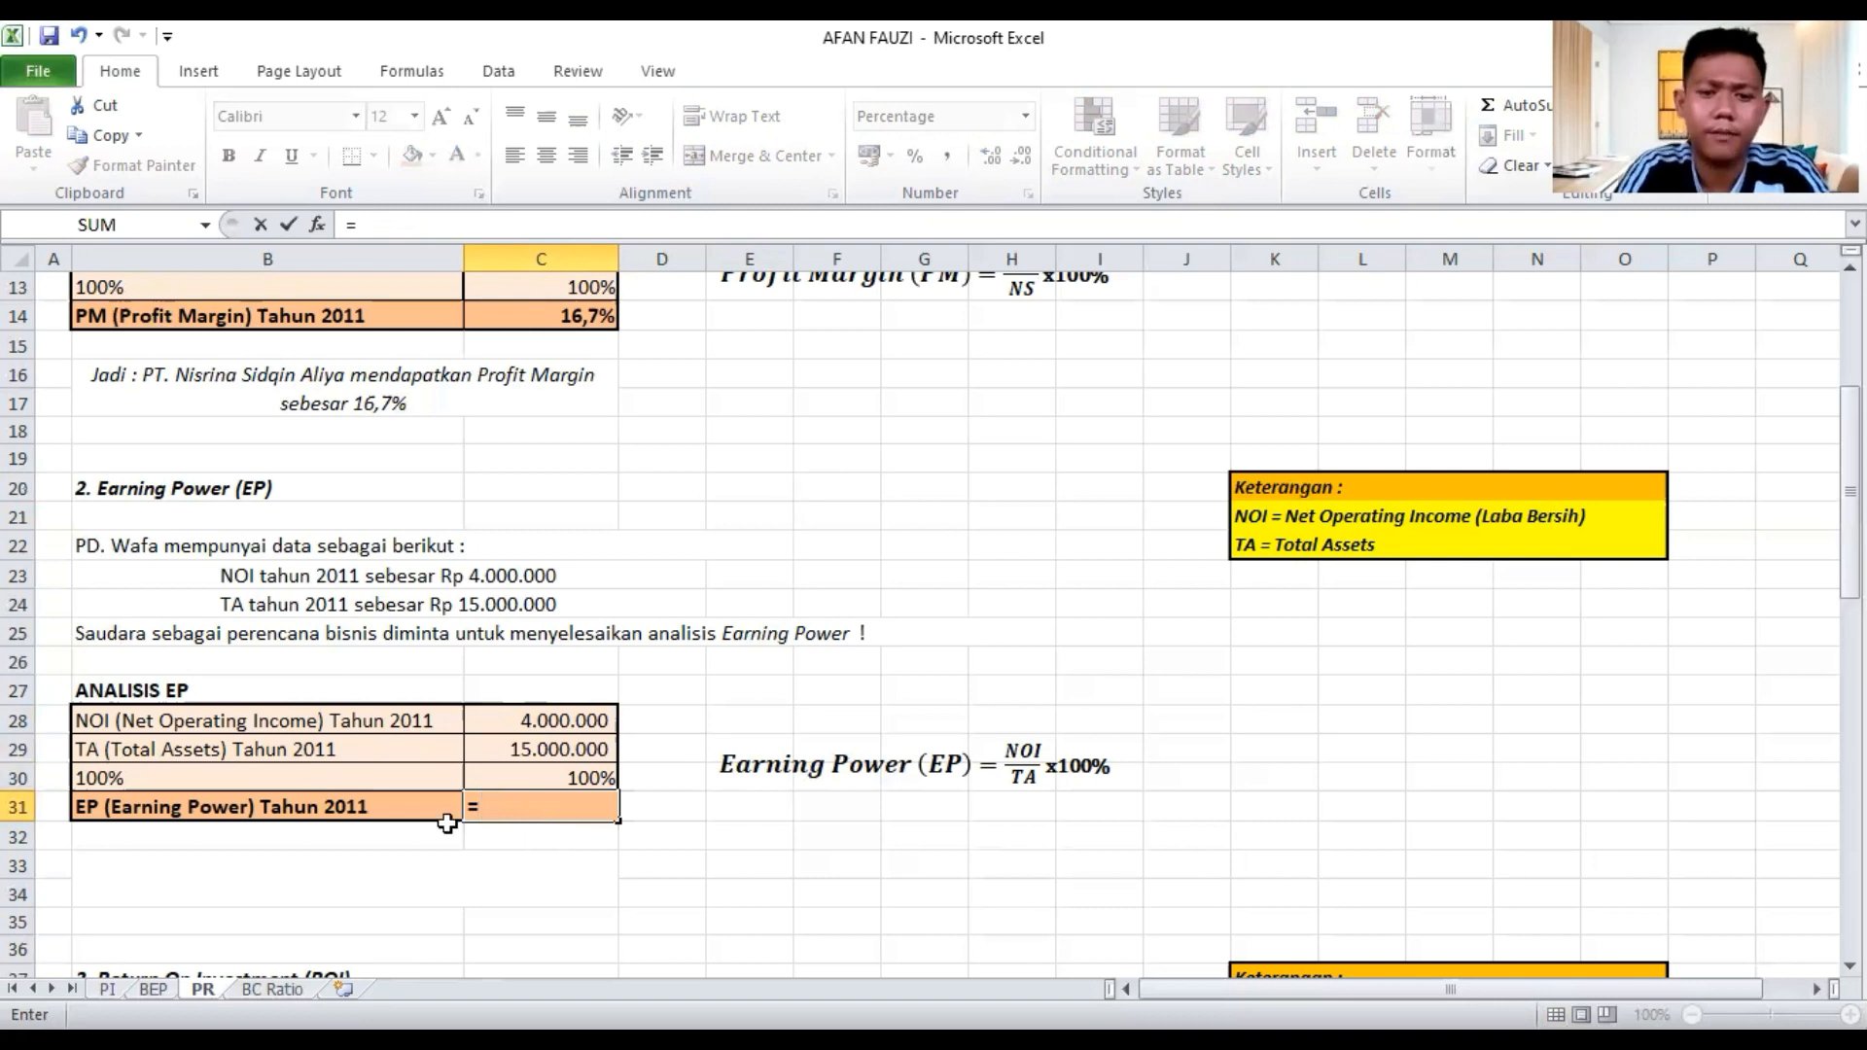
pyautogui.click(538, 717)
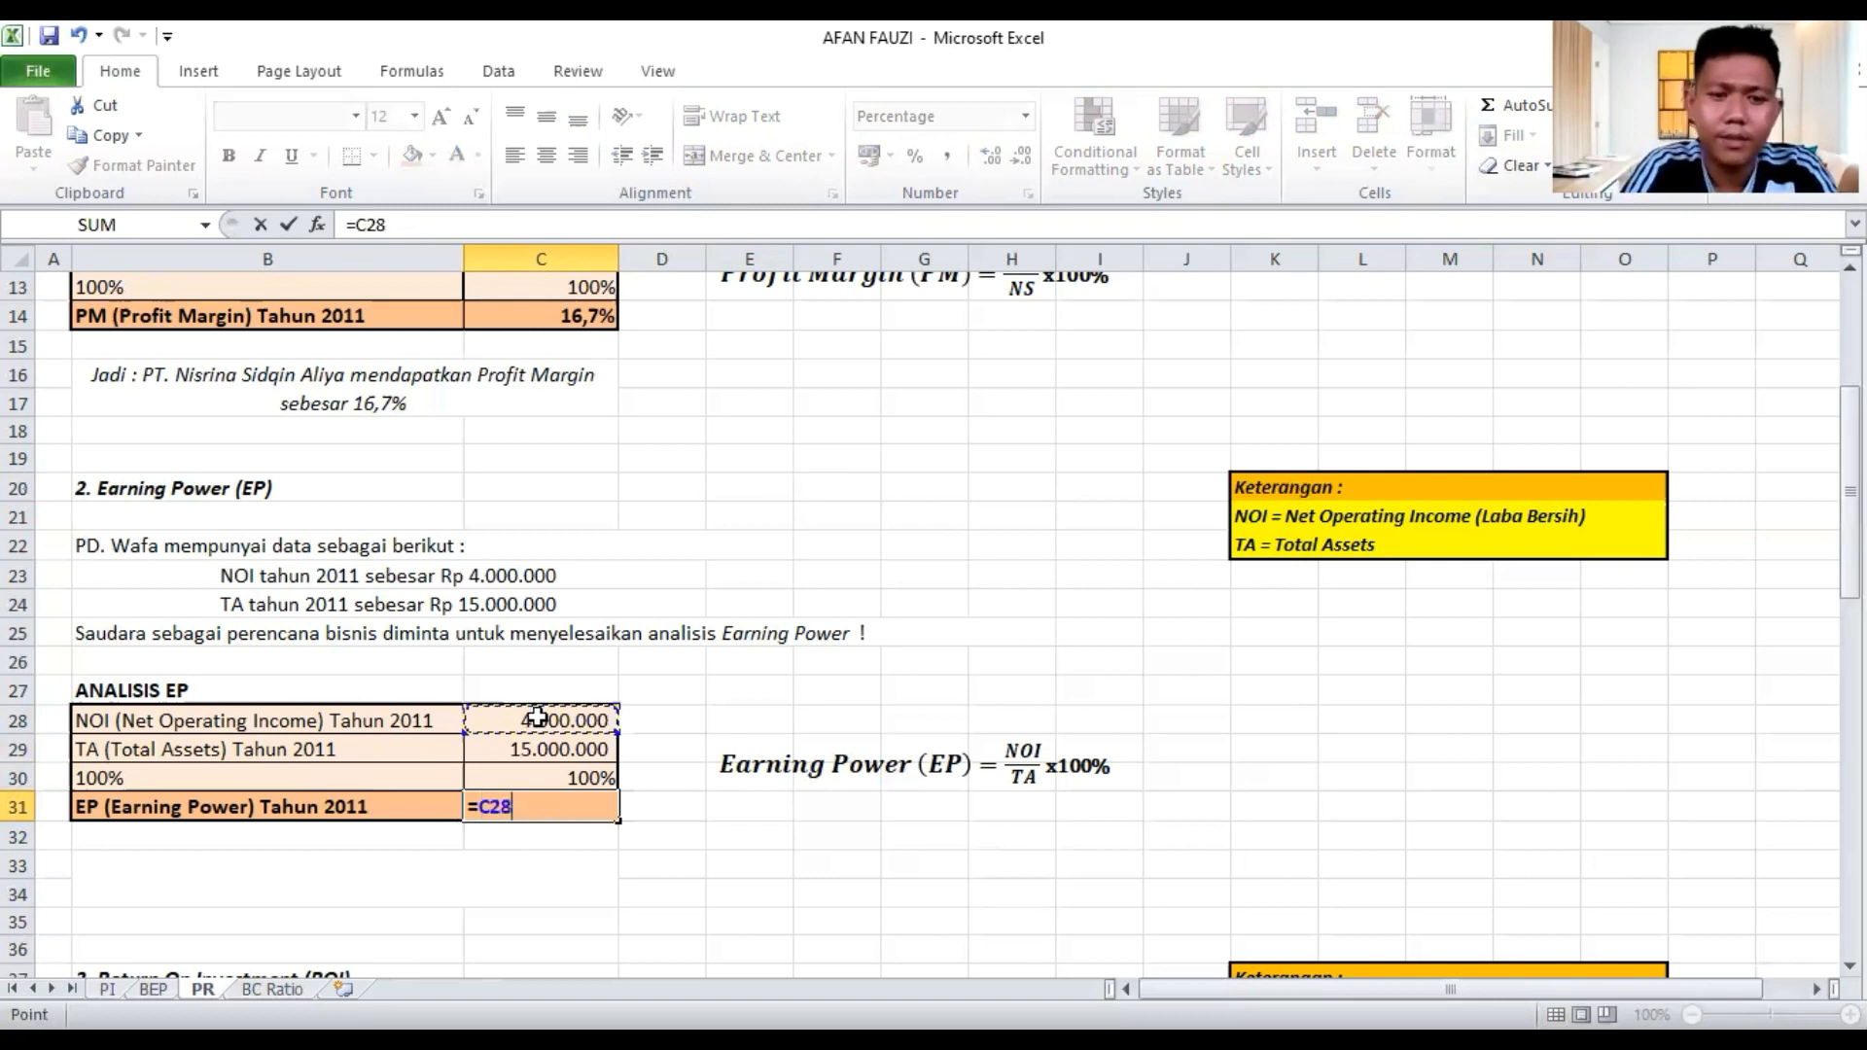
pyautogui.press('Left')
pyautogui.press('Down')
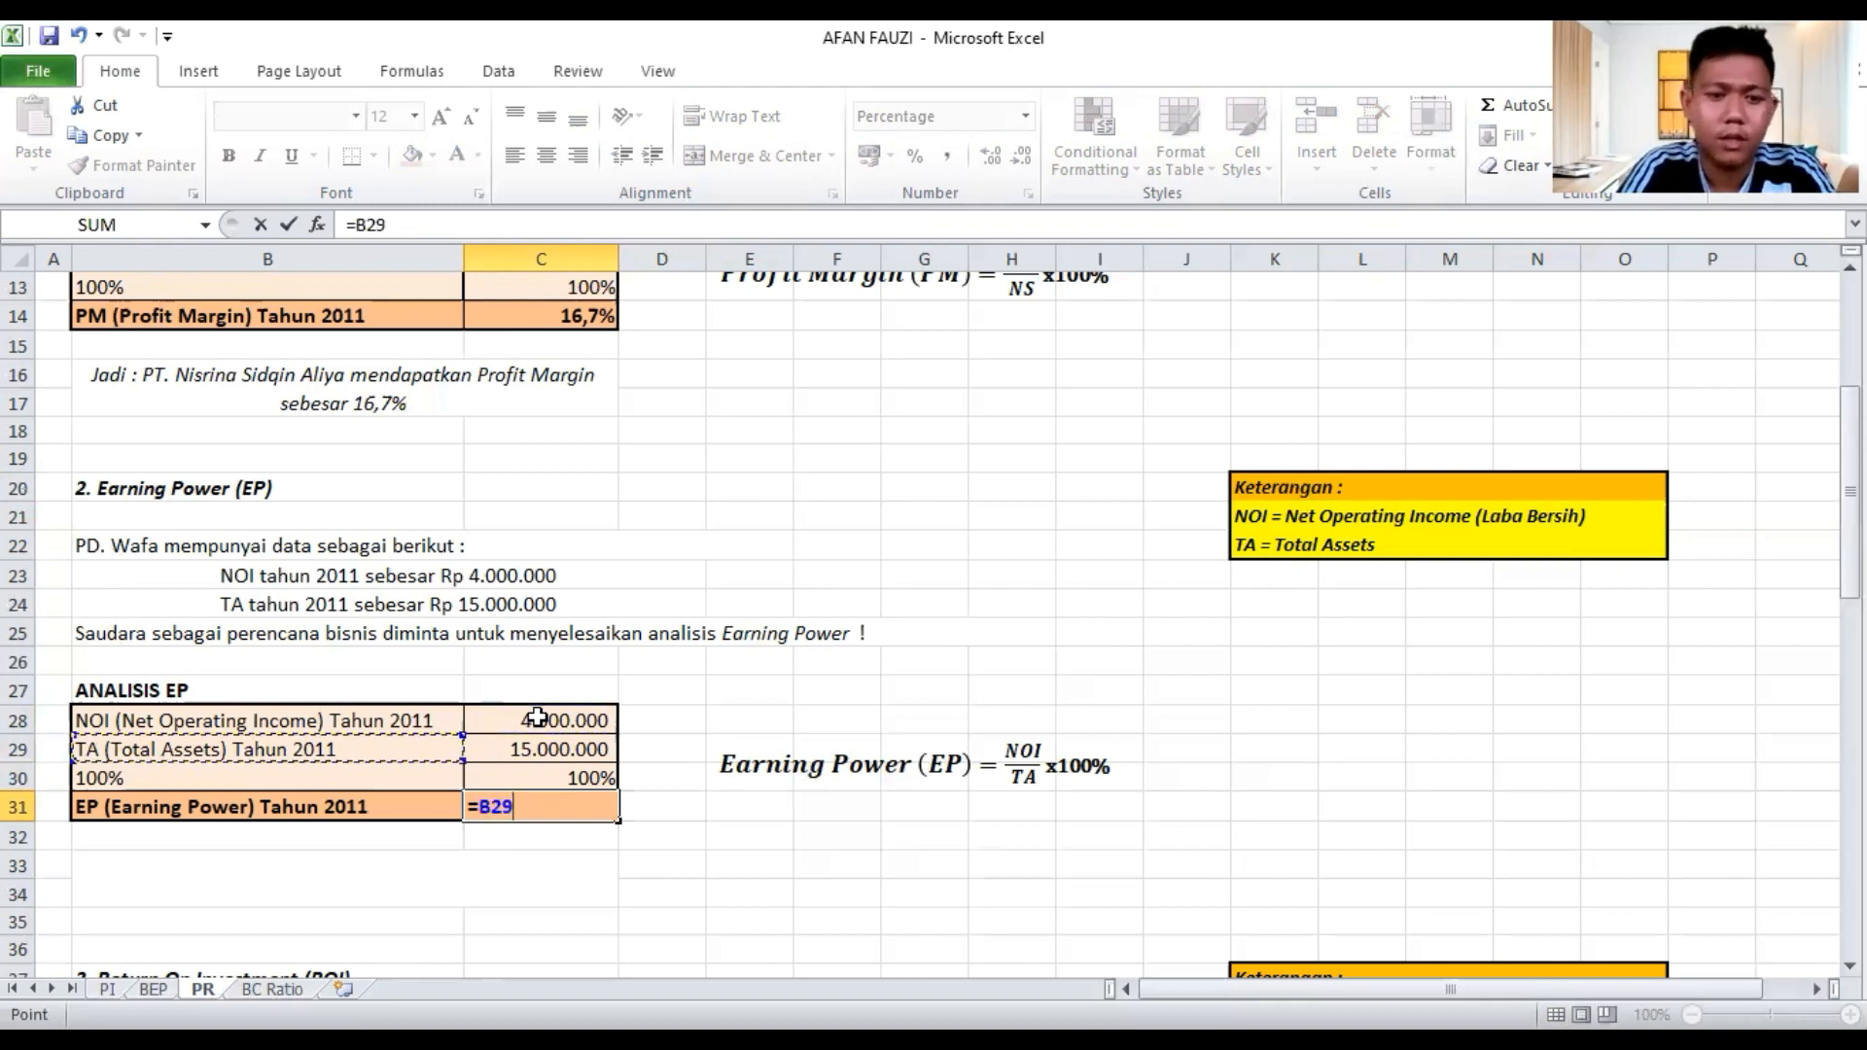
pyautogui.click(537, 717)
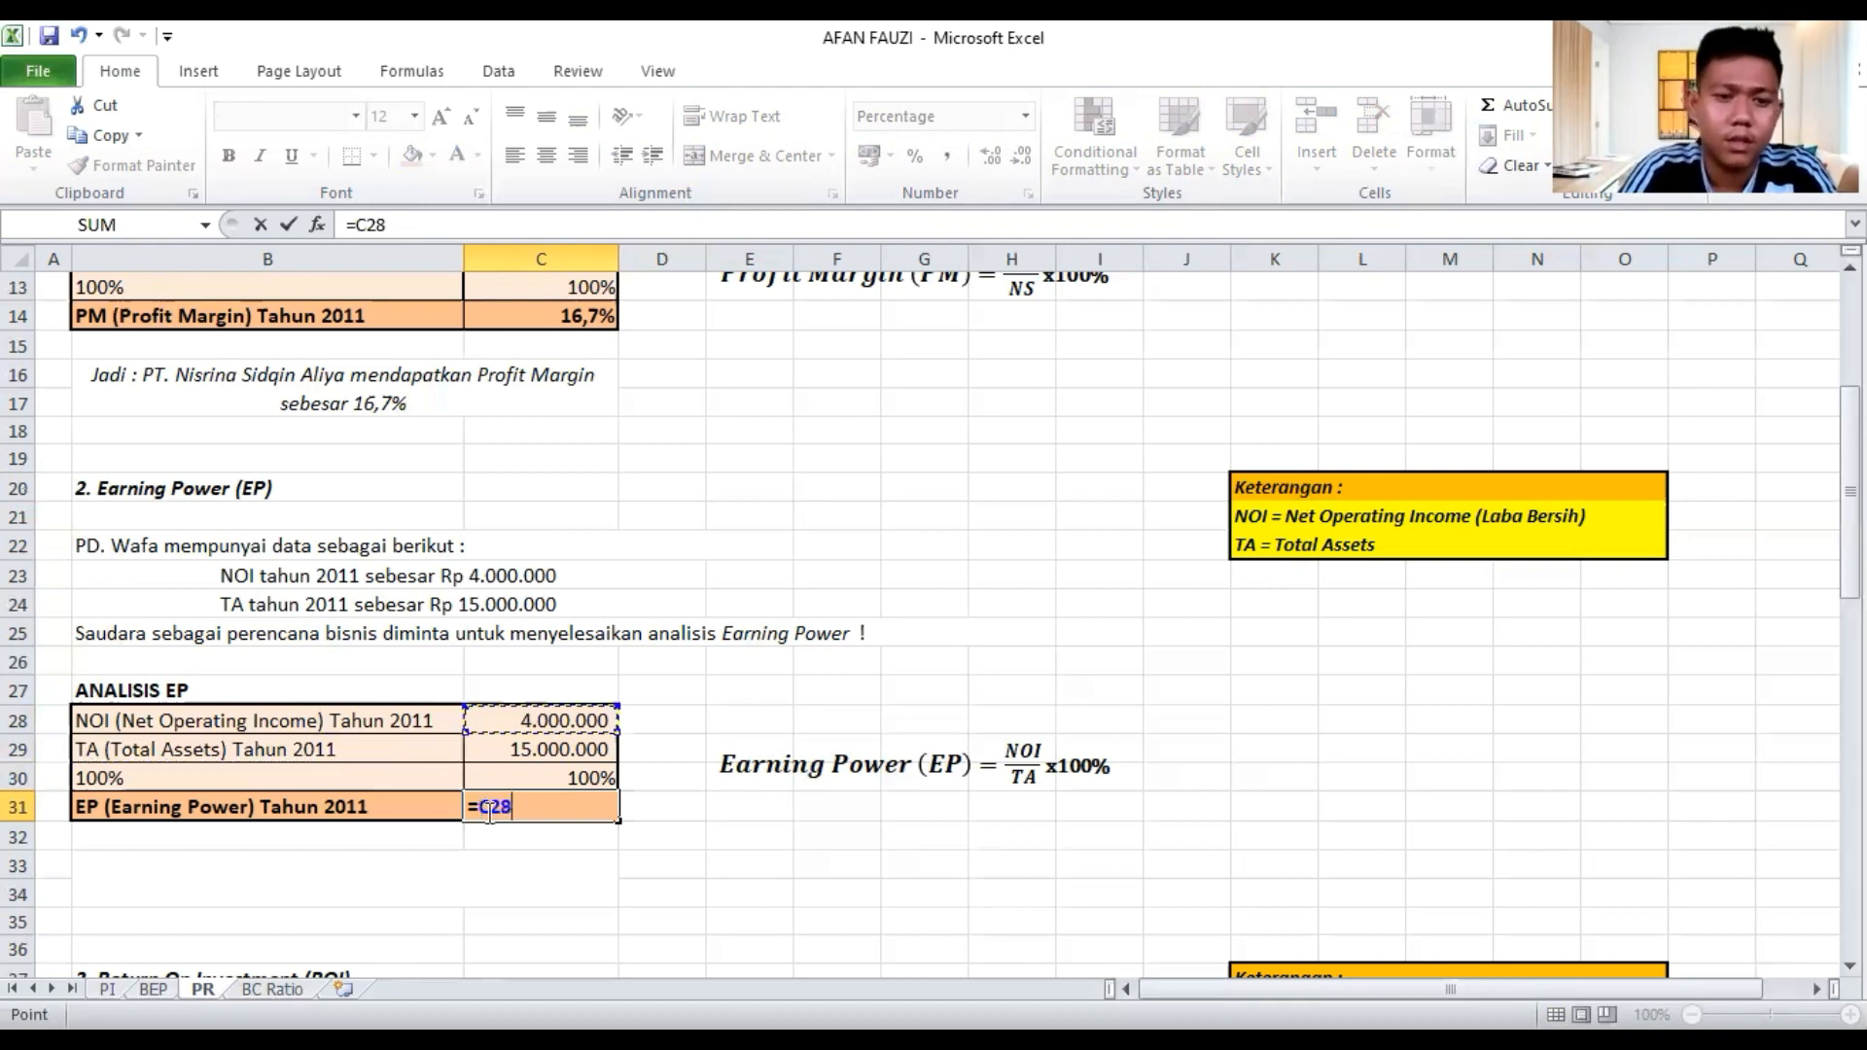
pyautogui.click(480, 808)
pyautogui.write('(')
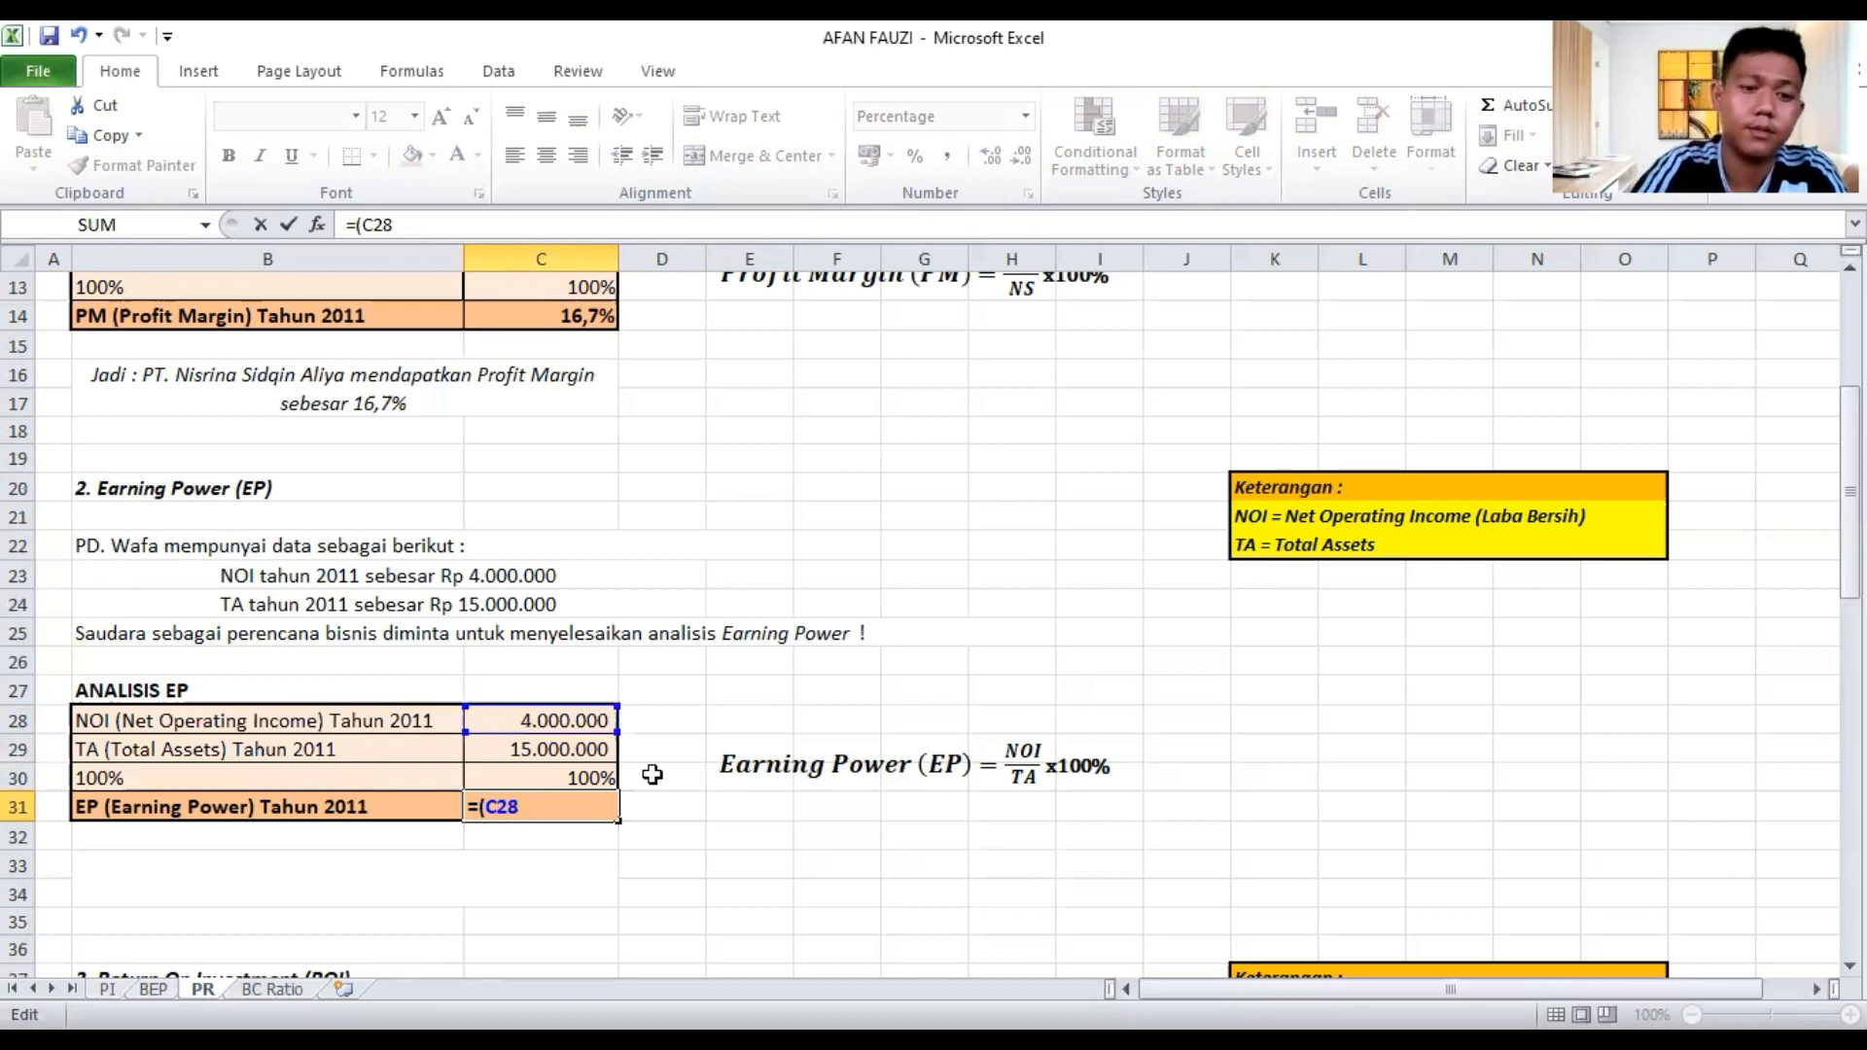
pyautogui.click(528, 808)
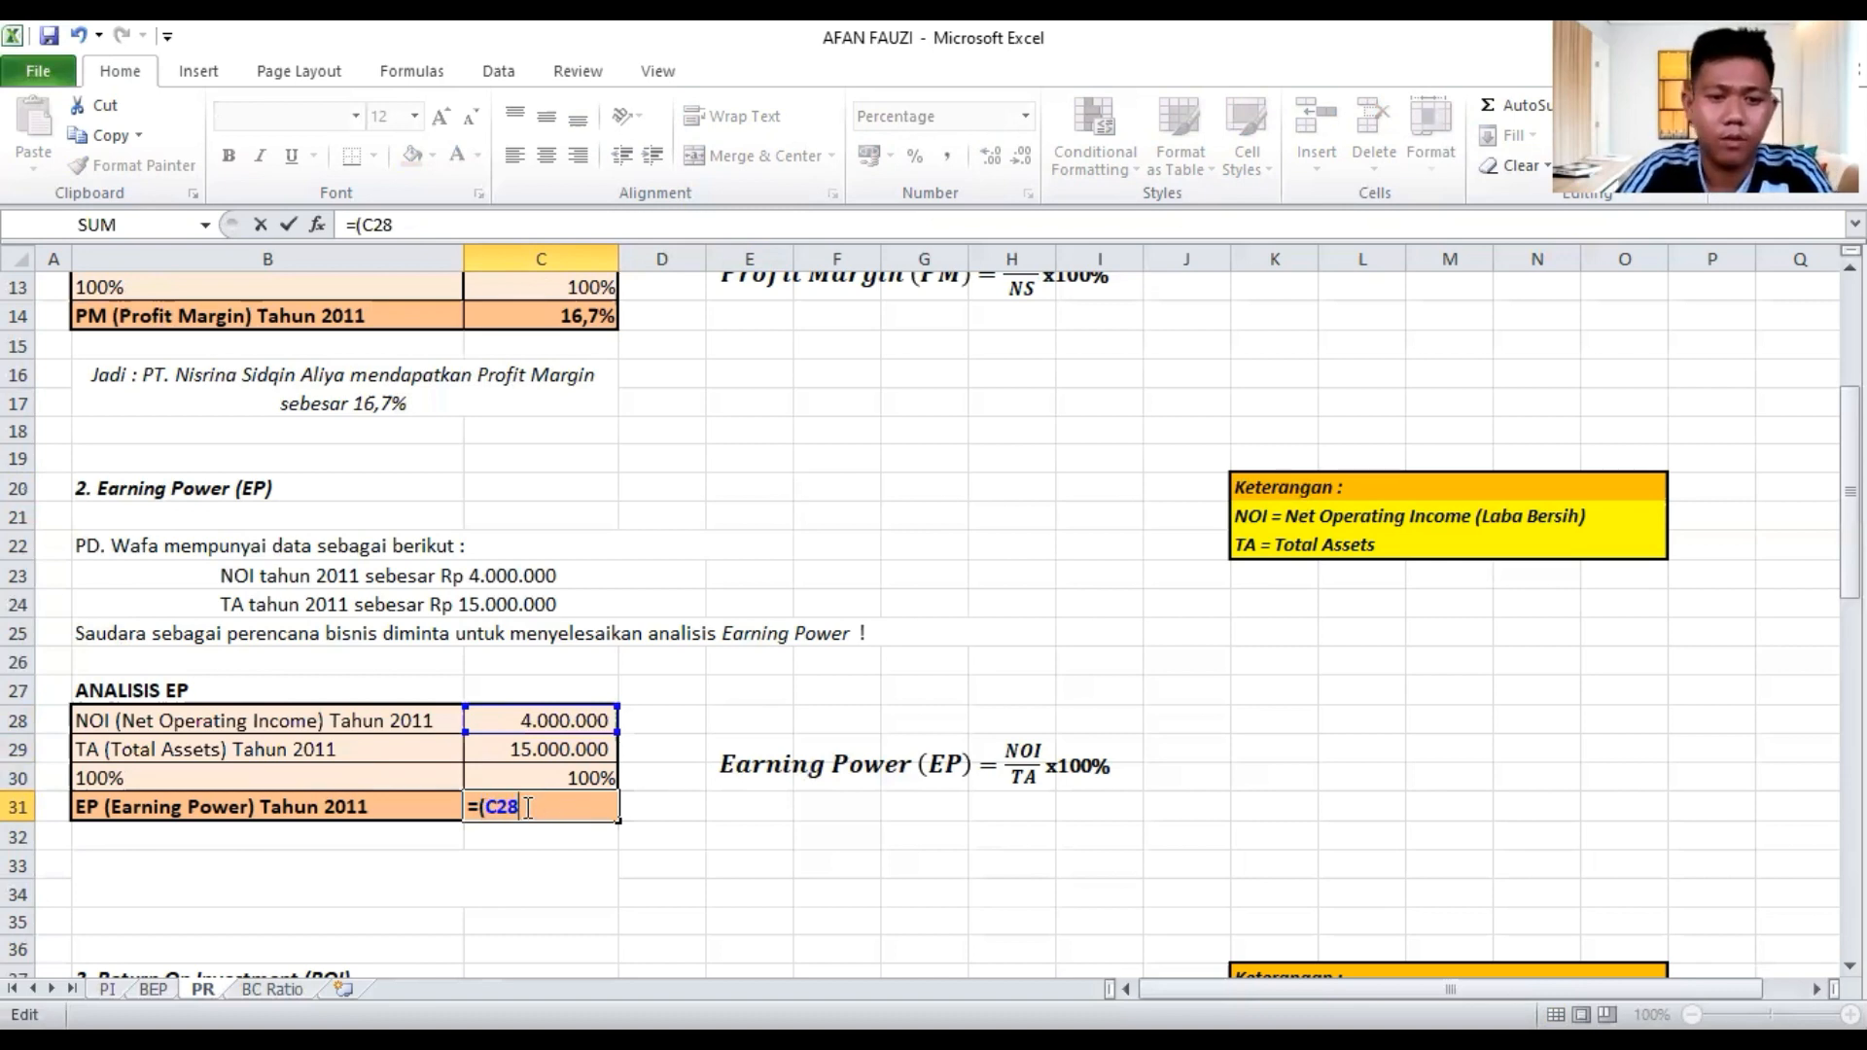
pyautogui.write('/')
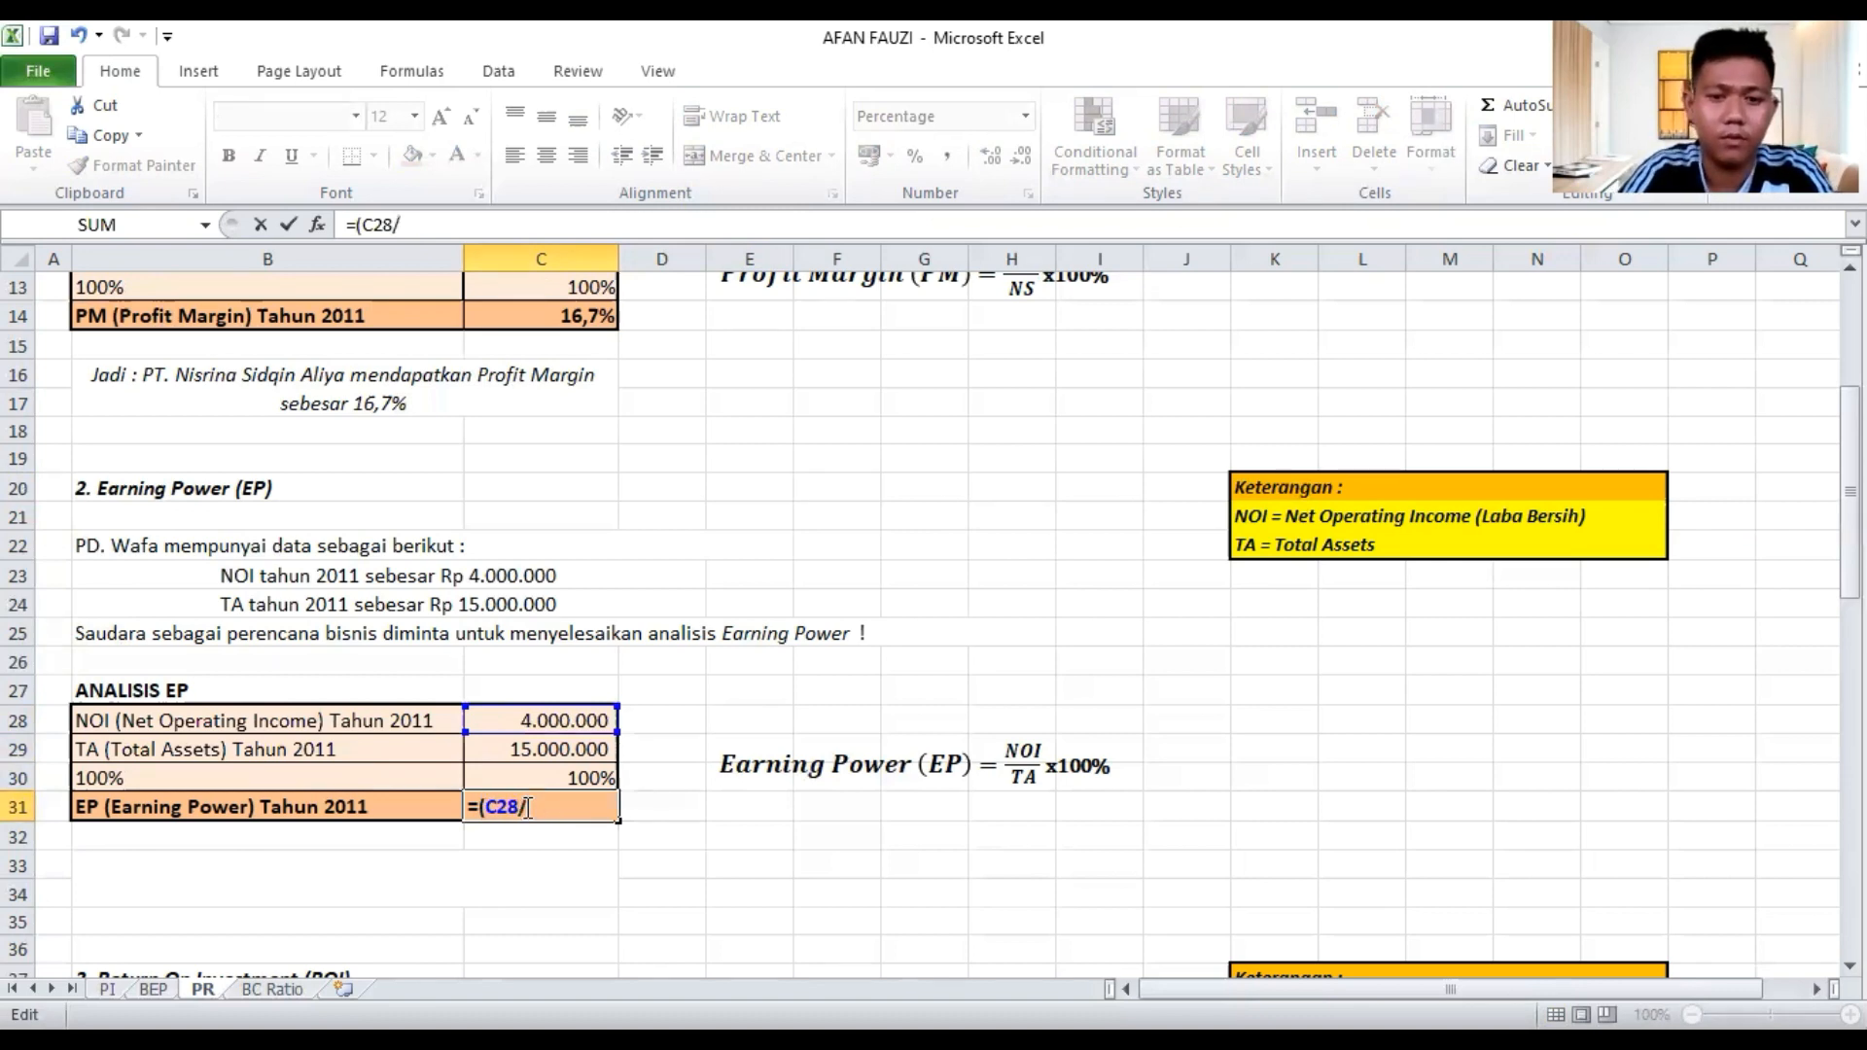
pyautogui.click(579, 752)
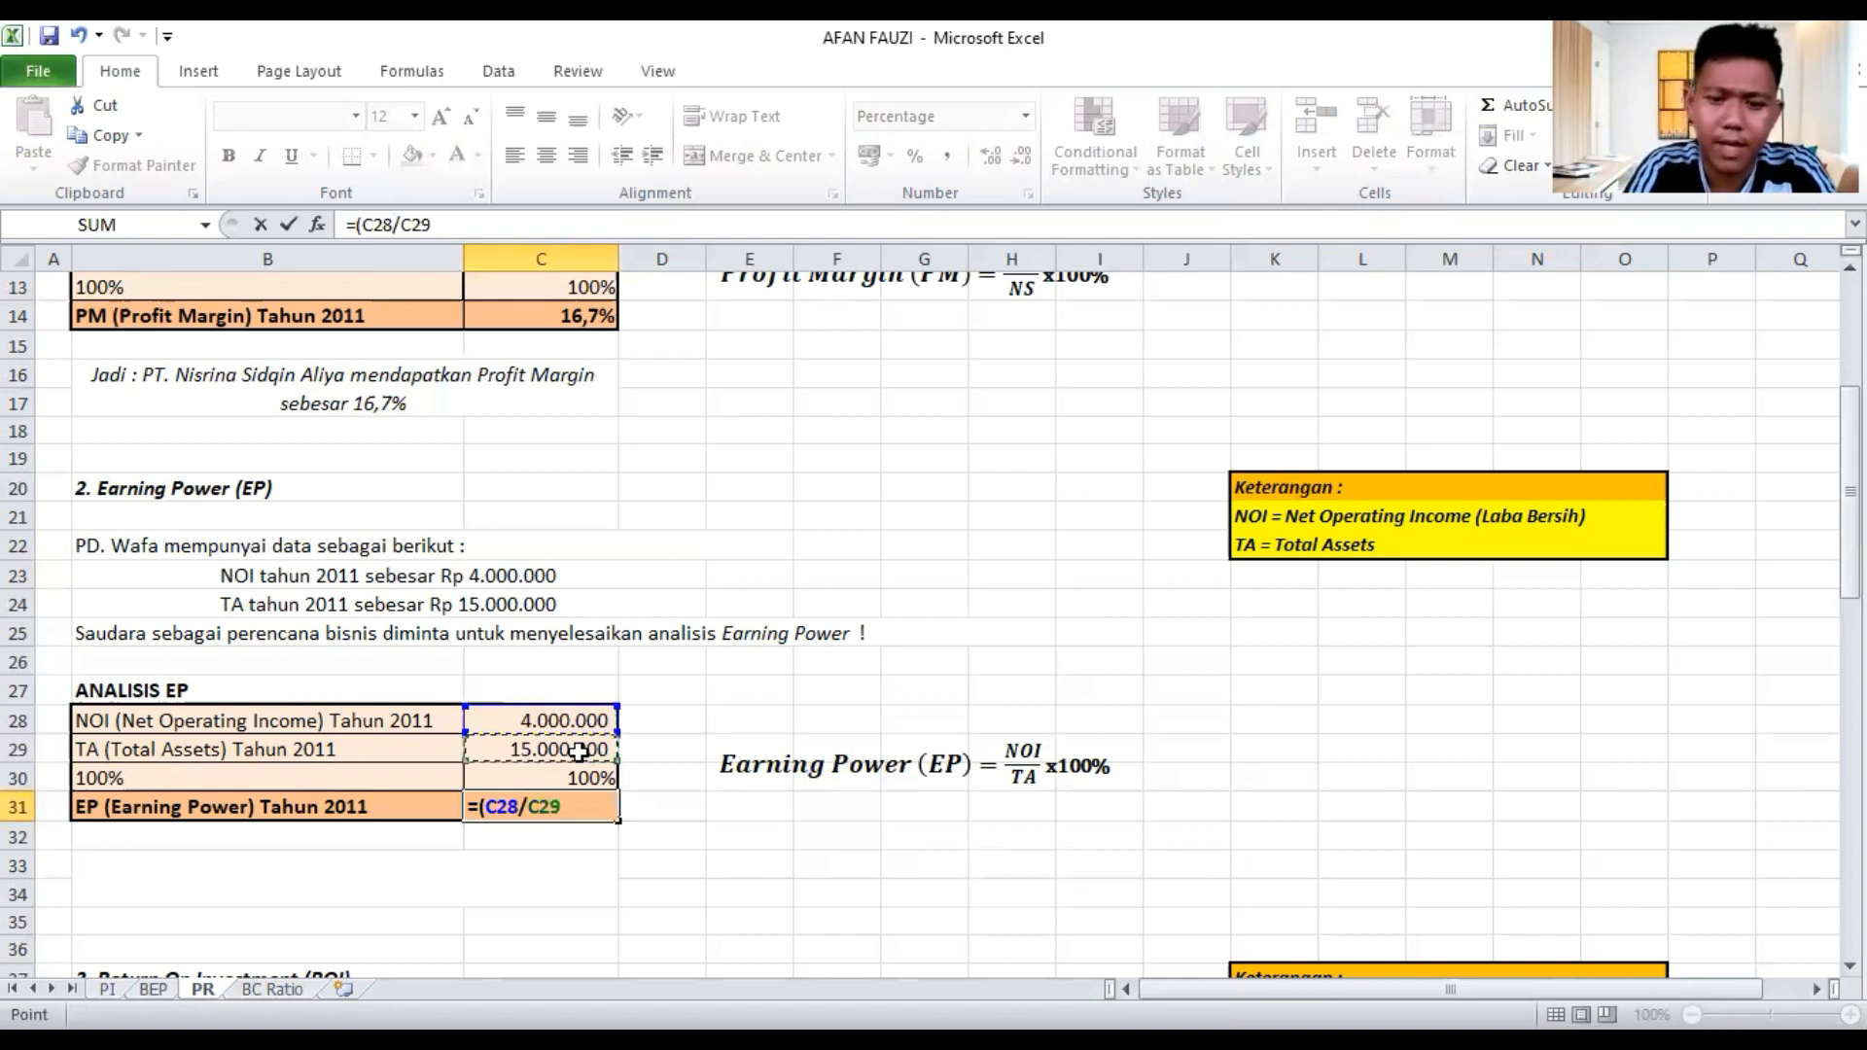
pyautogui.write(')*')
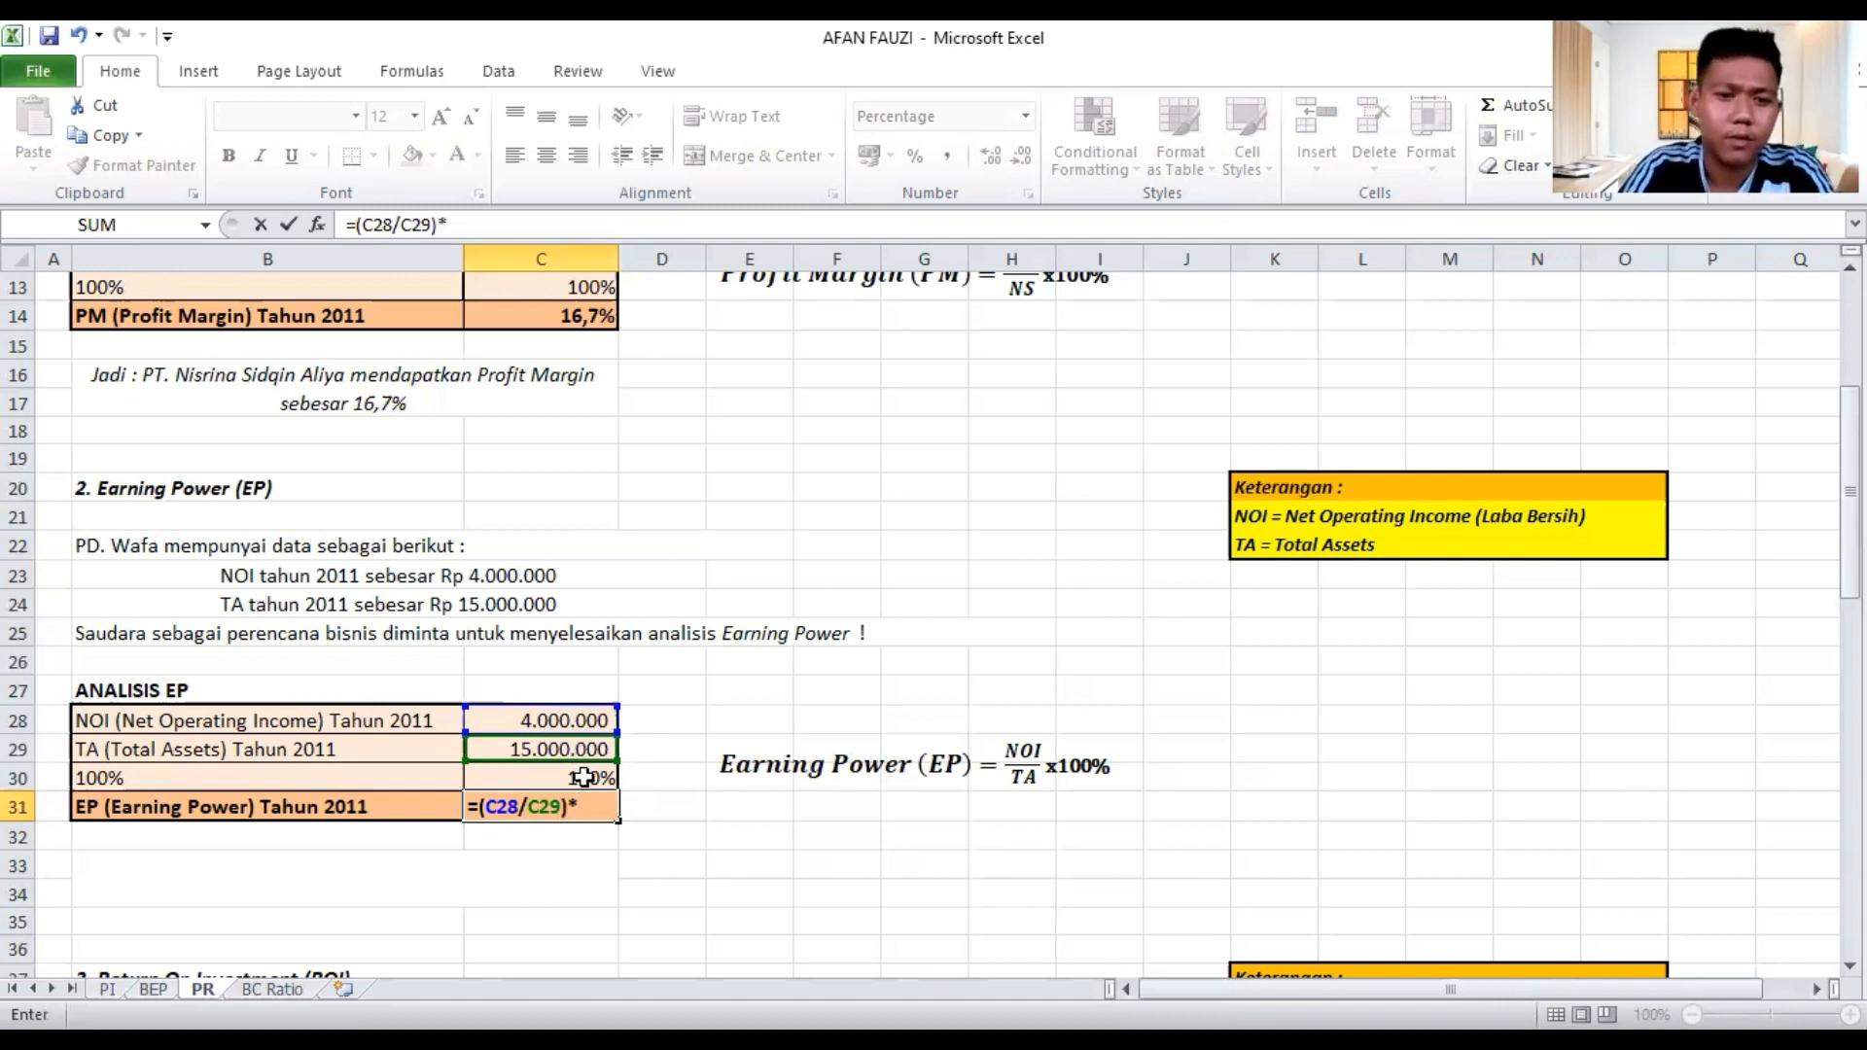
pyautogui.click(583, 777)
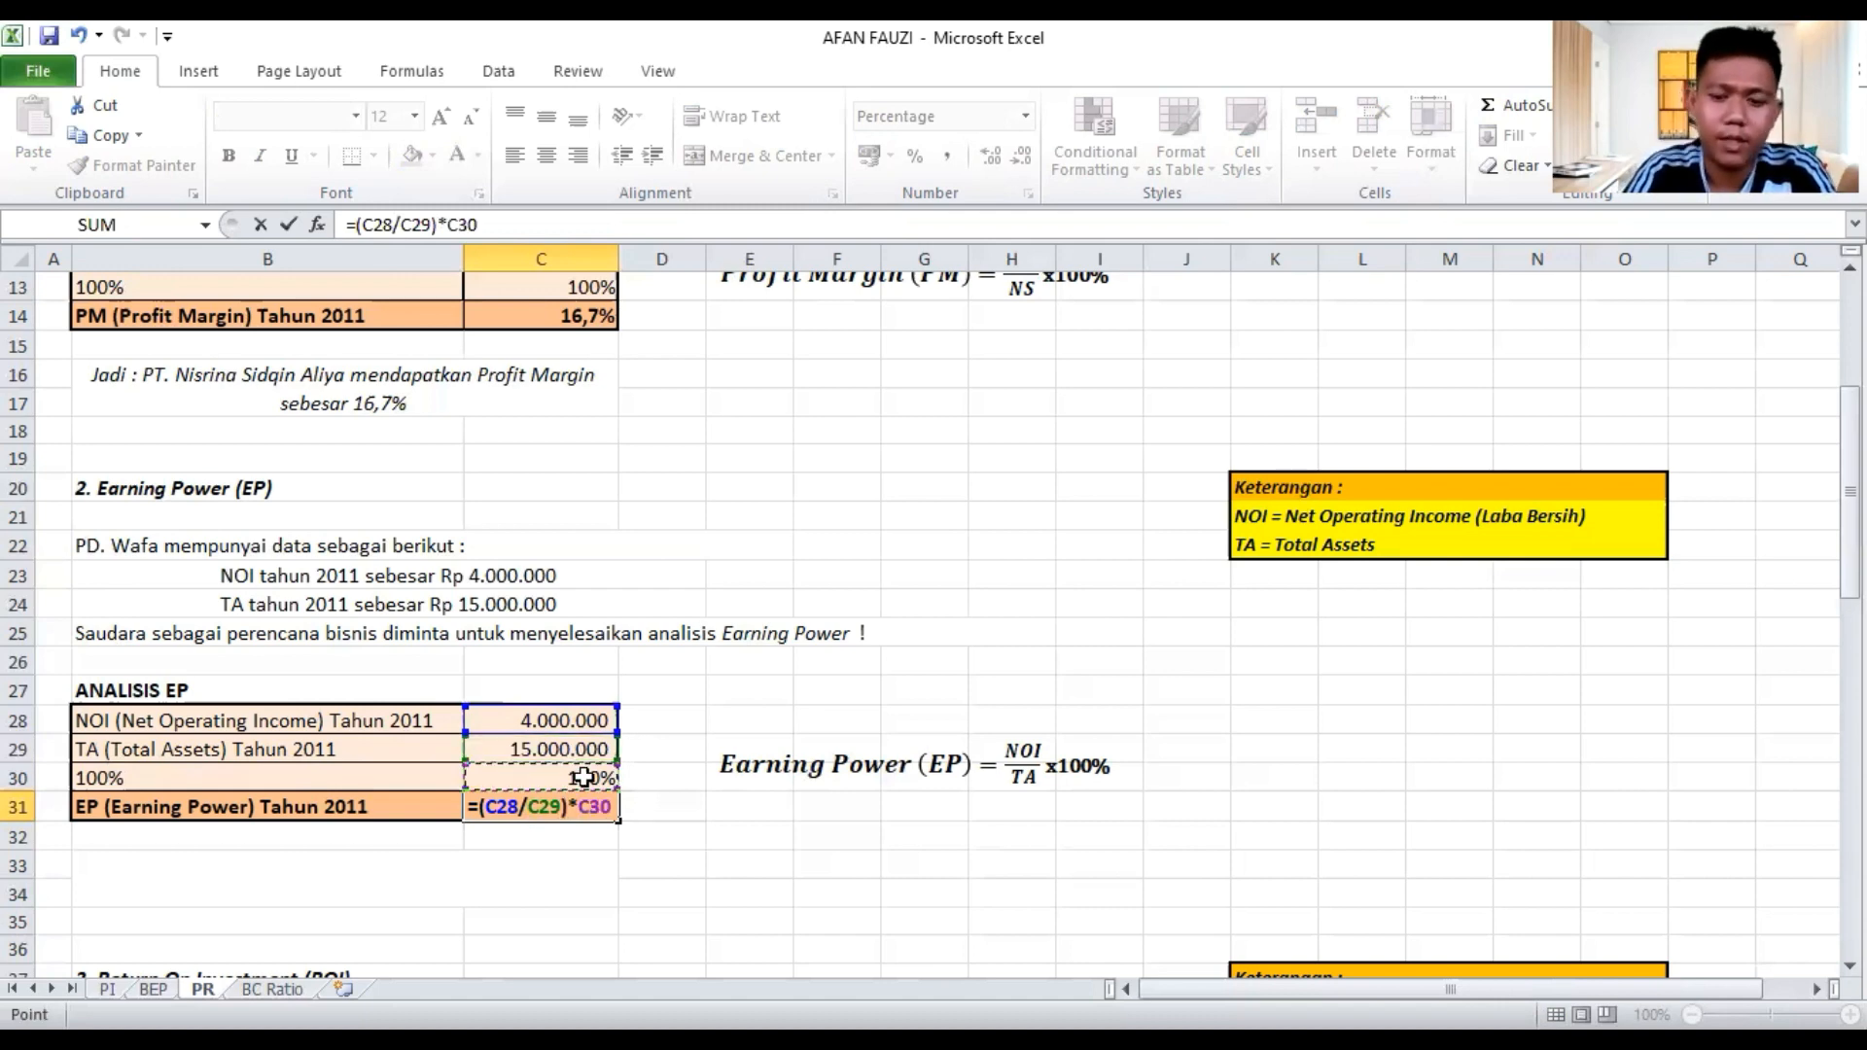
pyautogui.press('Return')
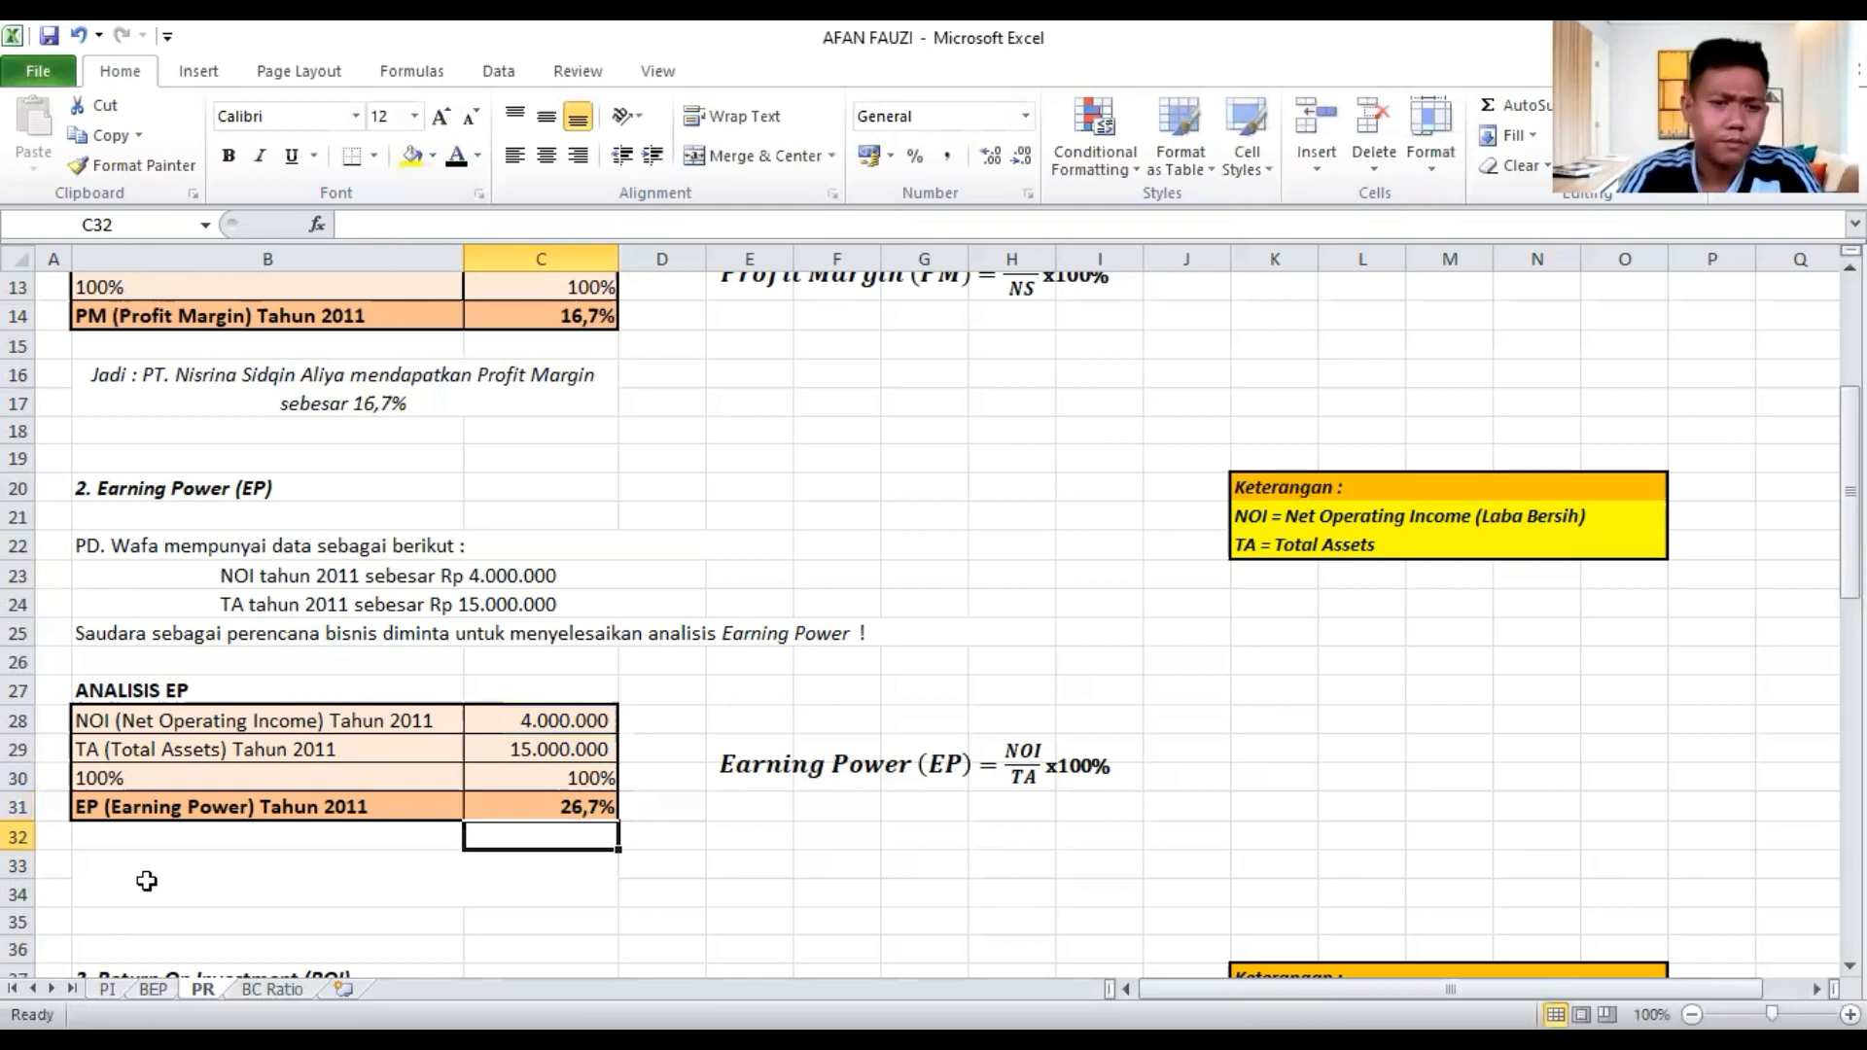
# Reveal the hidden Earning Power conclusion in merged cell B33 by setting its font colour to black
pyautogui.press('Down')
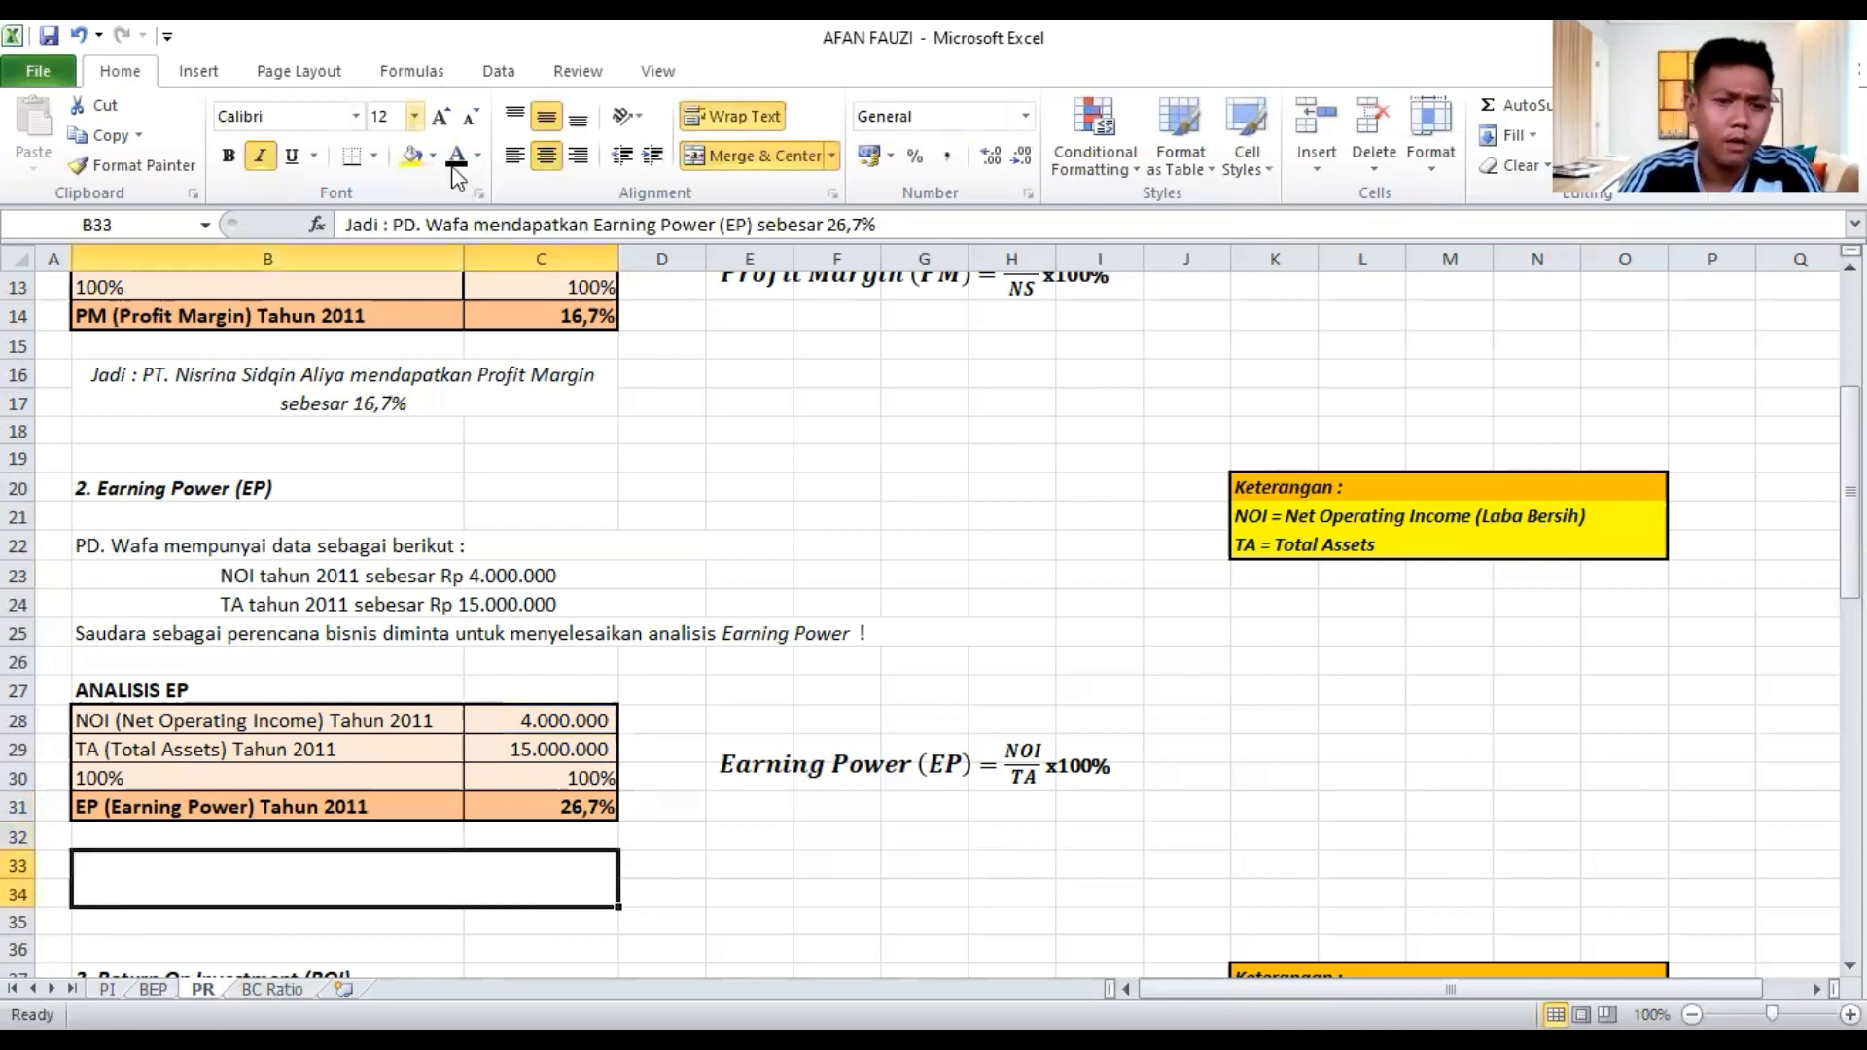
pyautogui.click(454, 164)
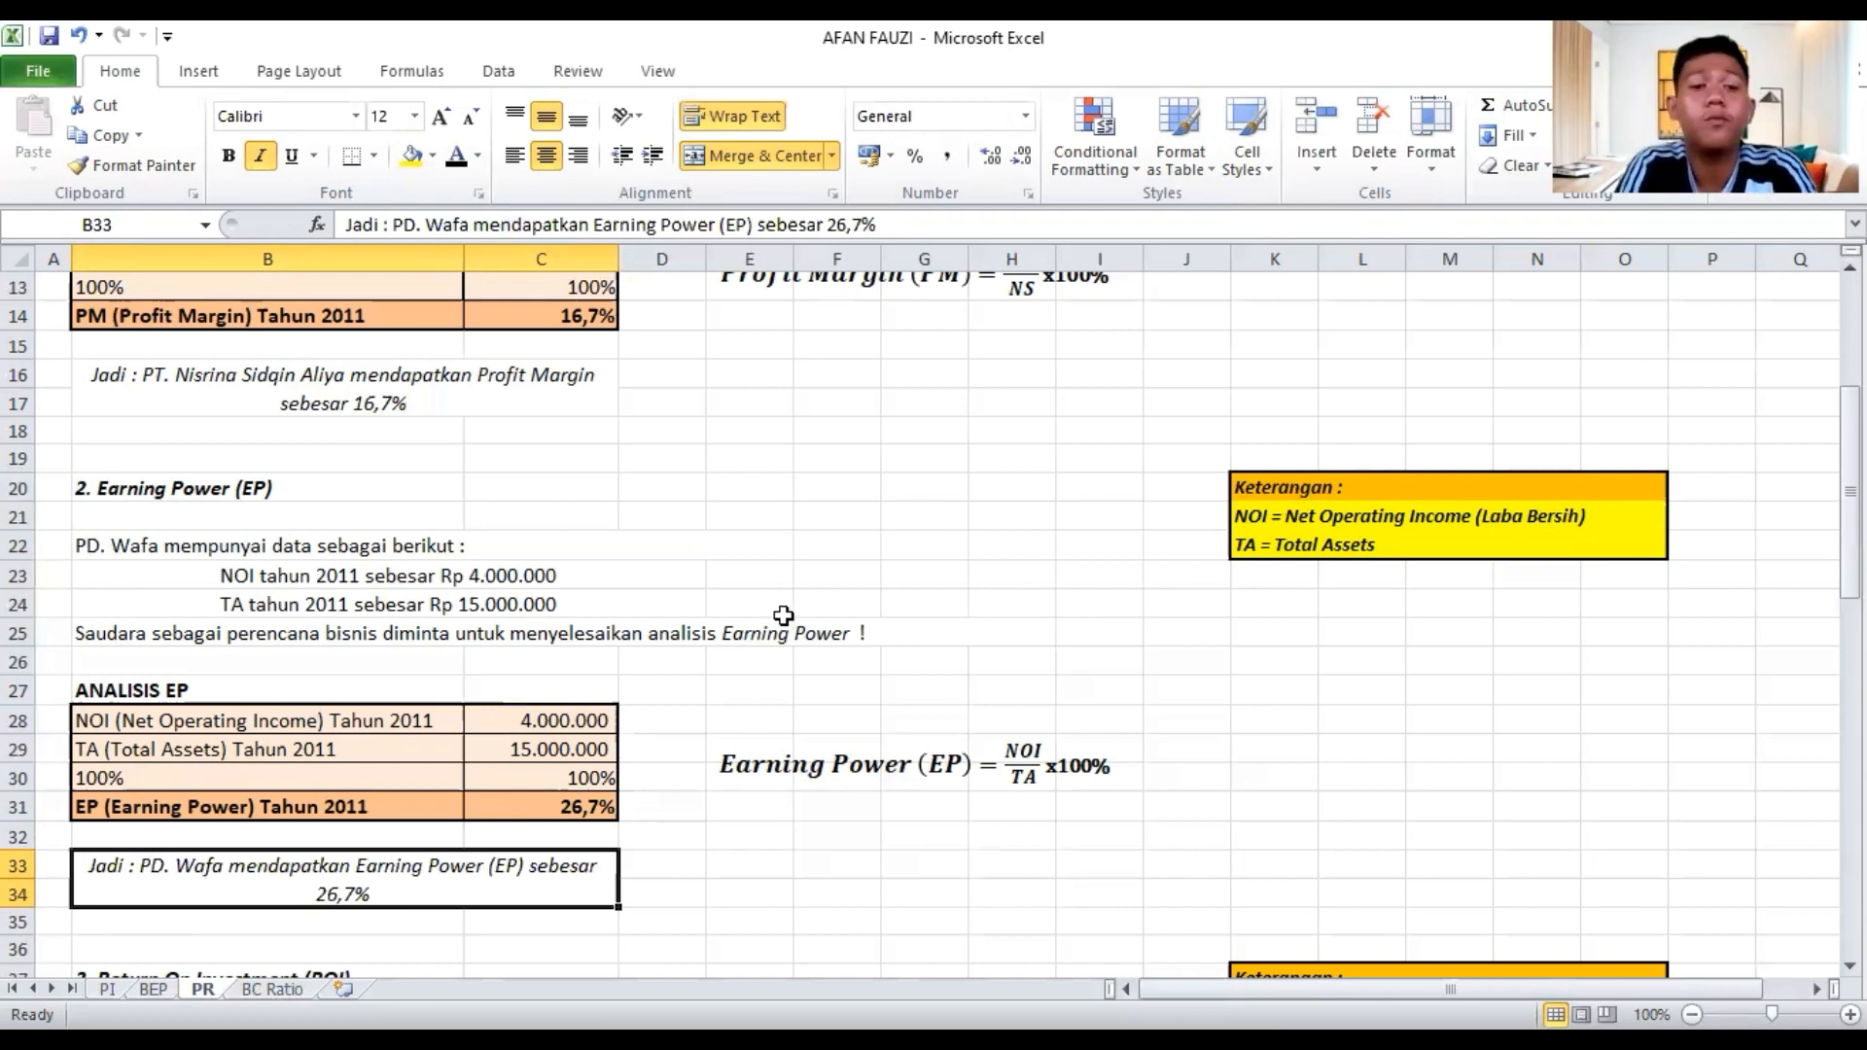
# Fill in the ANALISIS ROI table with NOI 4000000 in C45 and Total Investment 12000000 in C46
pyautogui.scroll(-2, 783, 615)
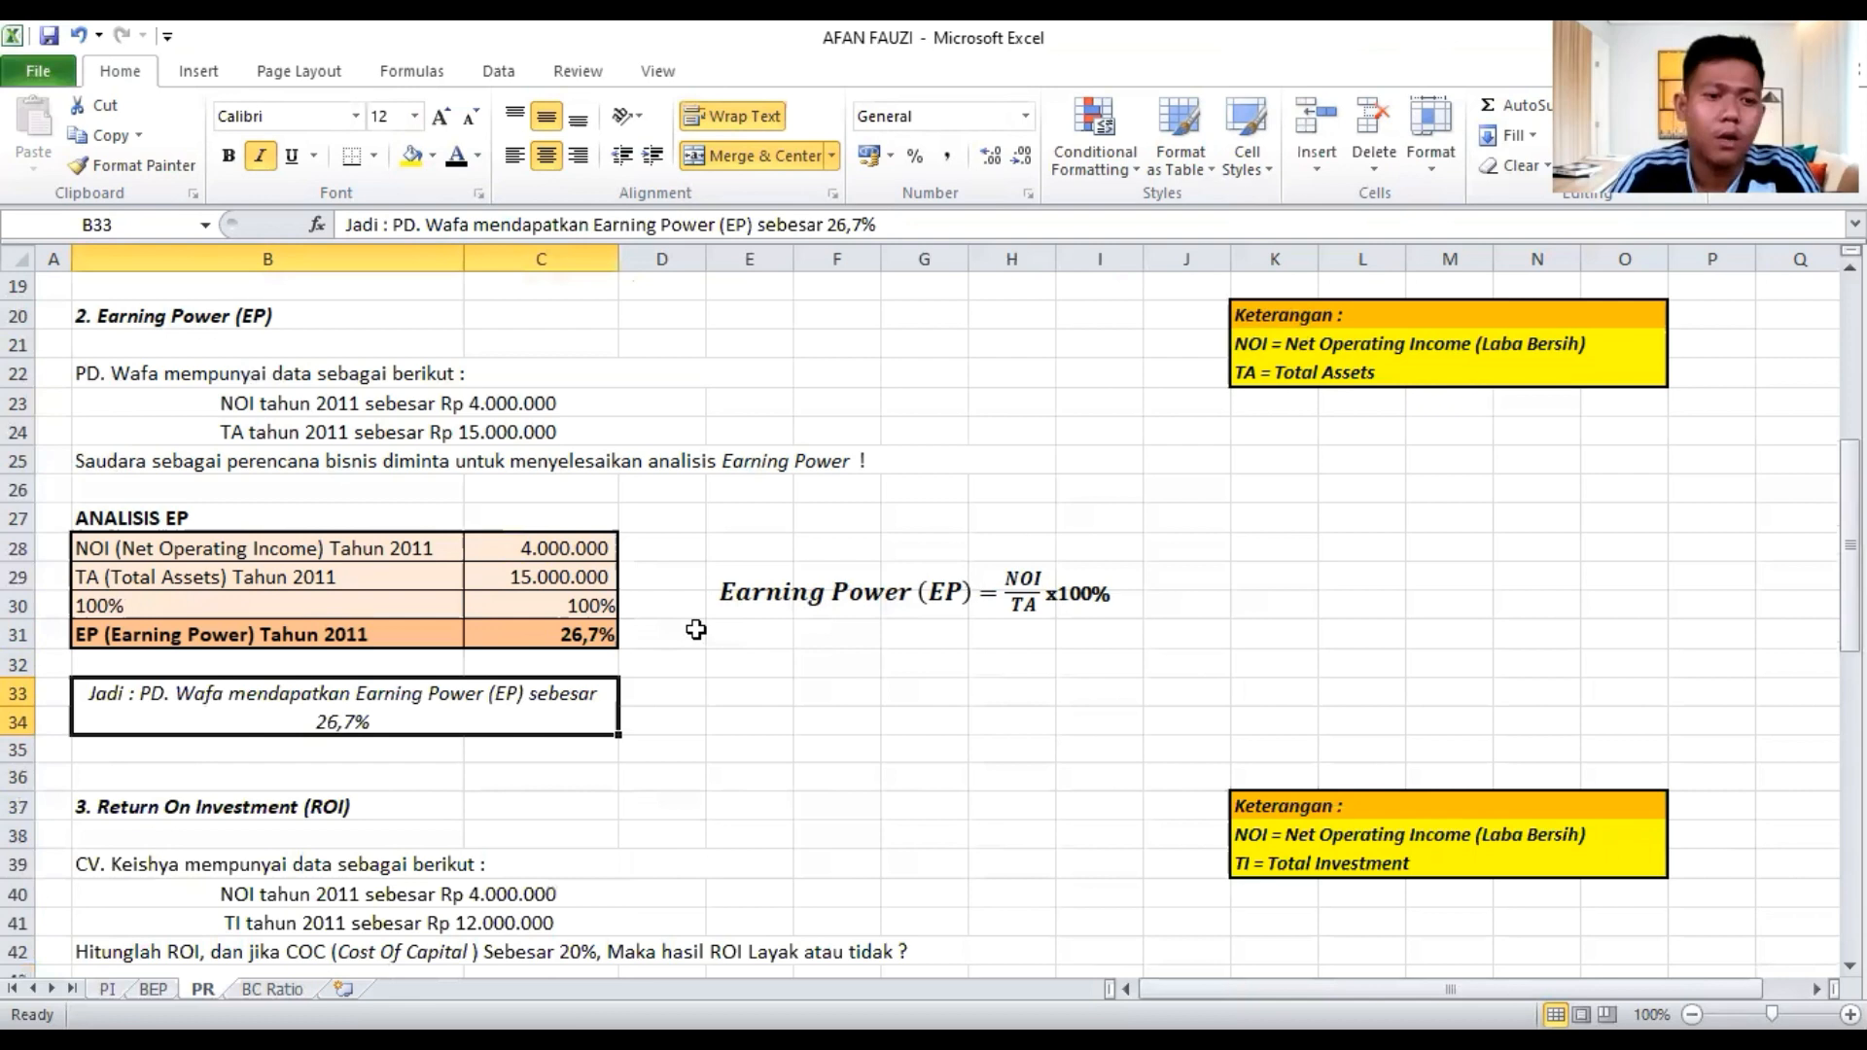
pyautogui.scroll(-4, 696, 630)
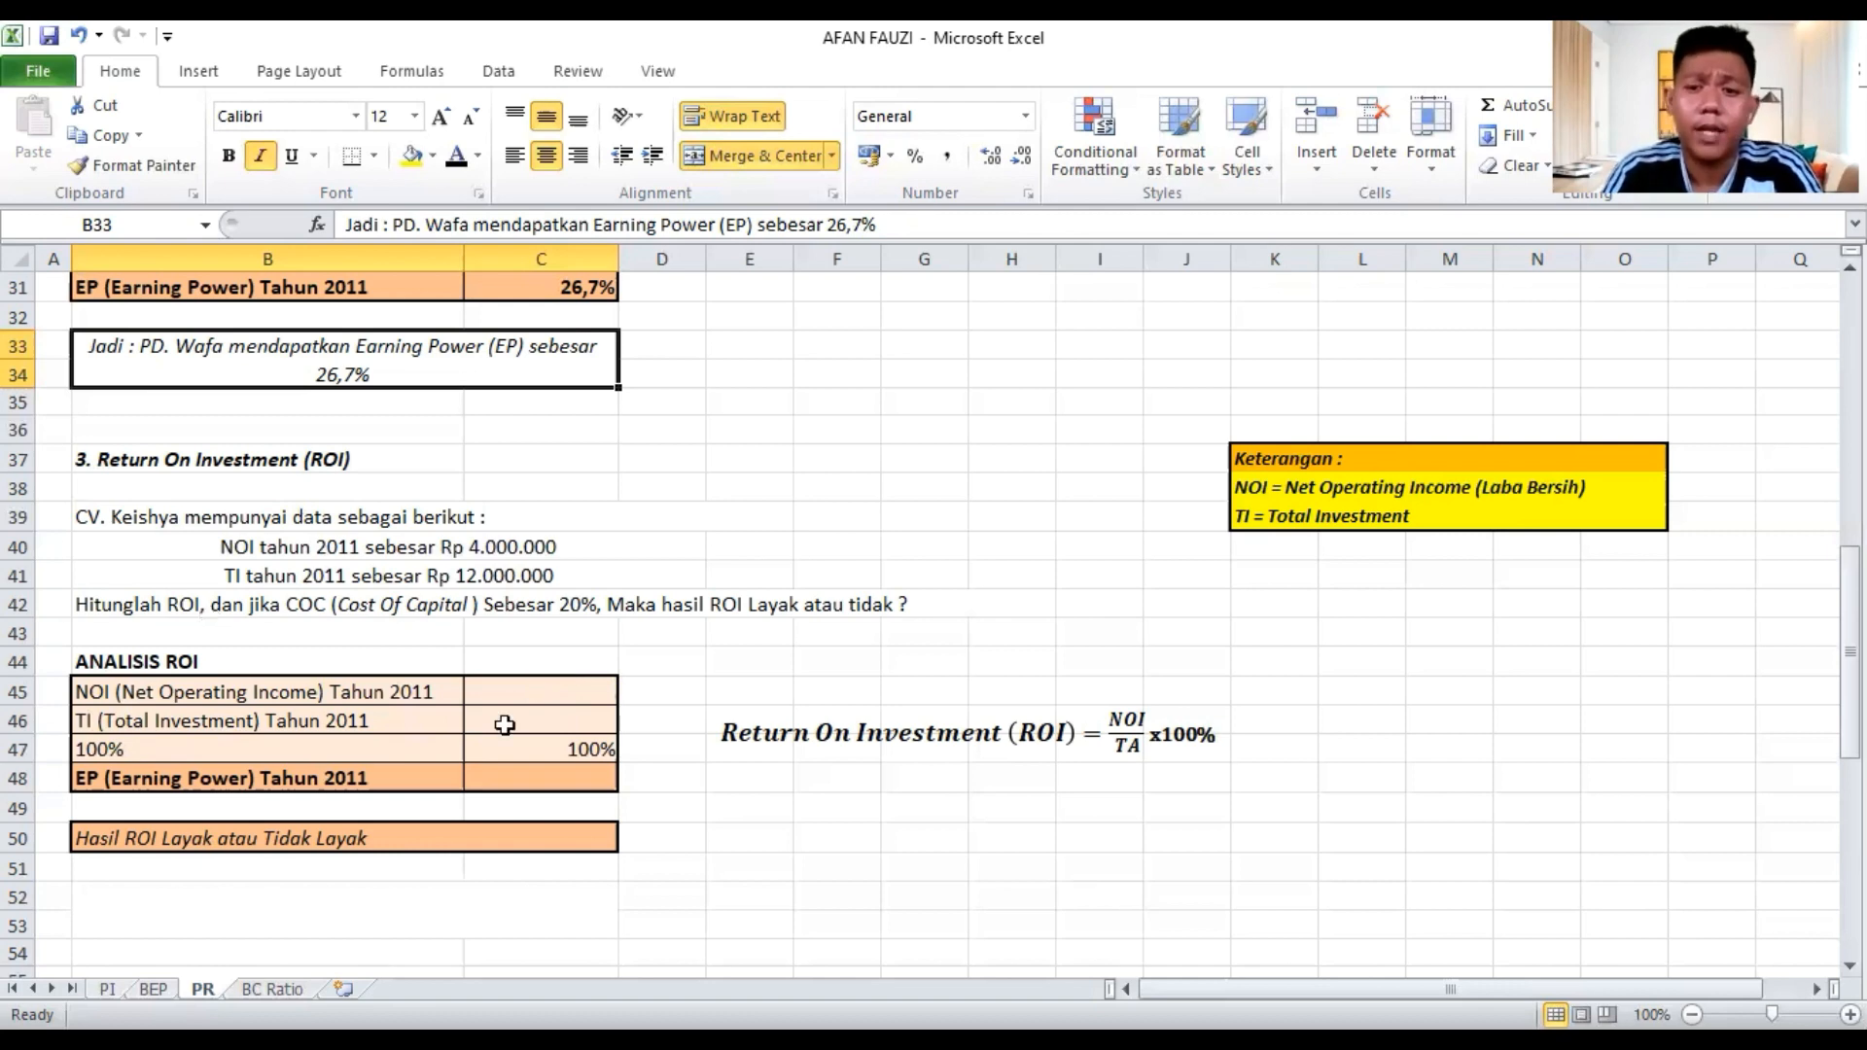
pyautogui.click(518, 690)
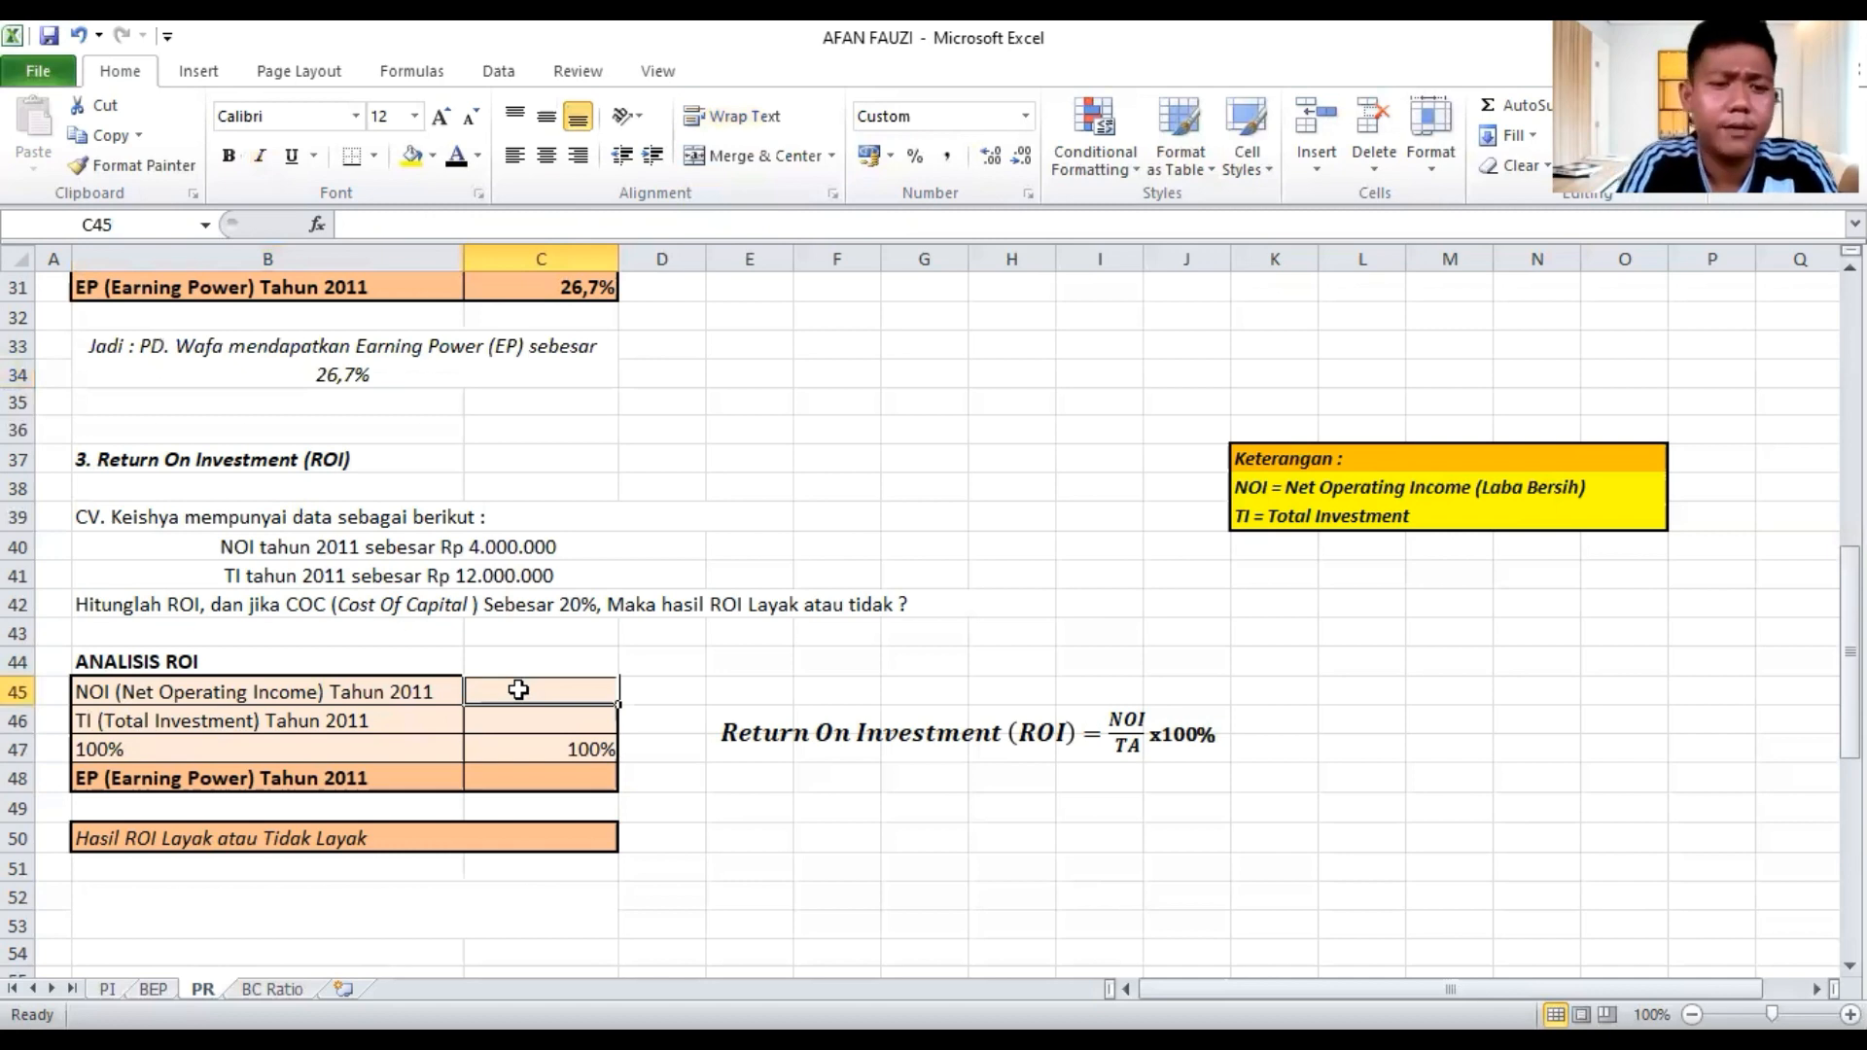
pyautogui.write('4.00')
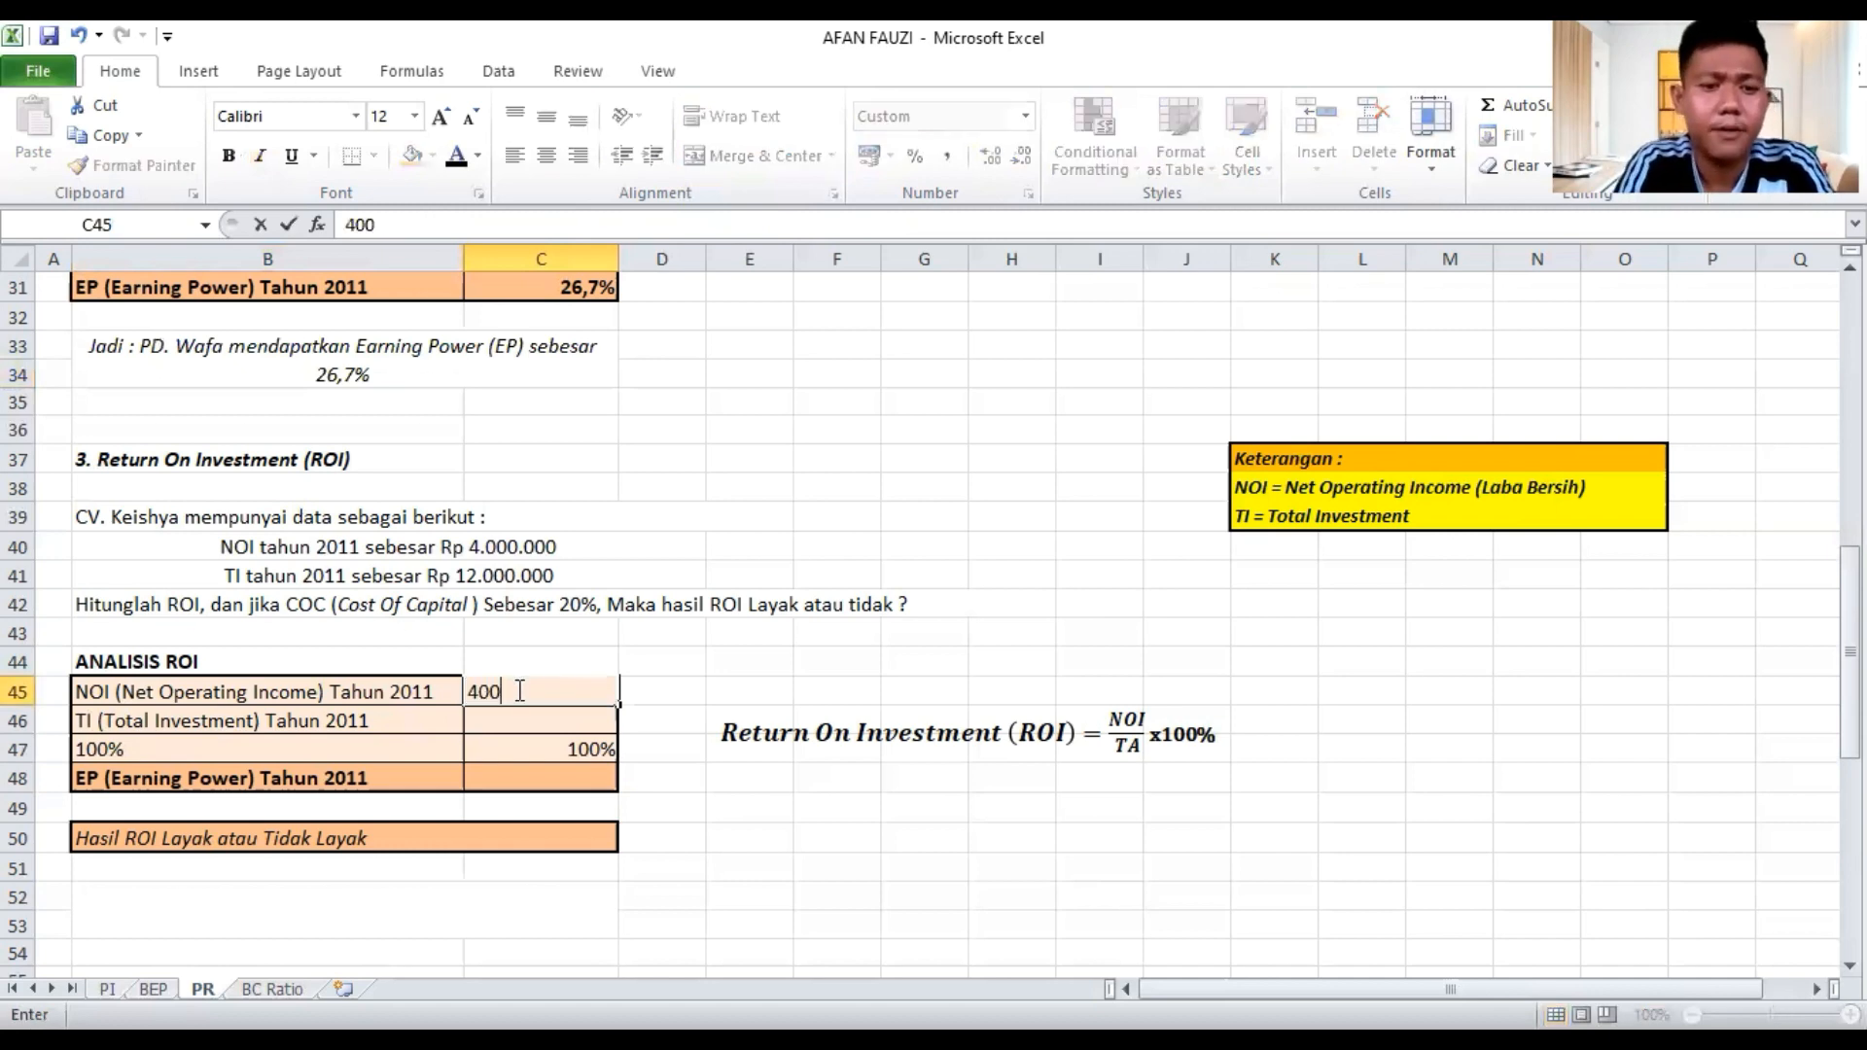
pyautogui.write('0.000')
pyautogui.press('Return')
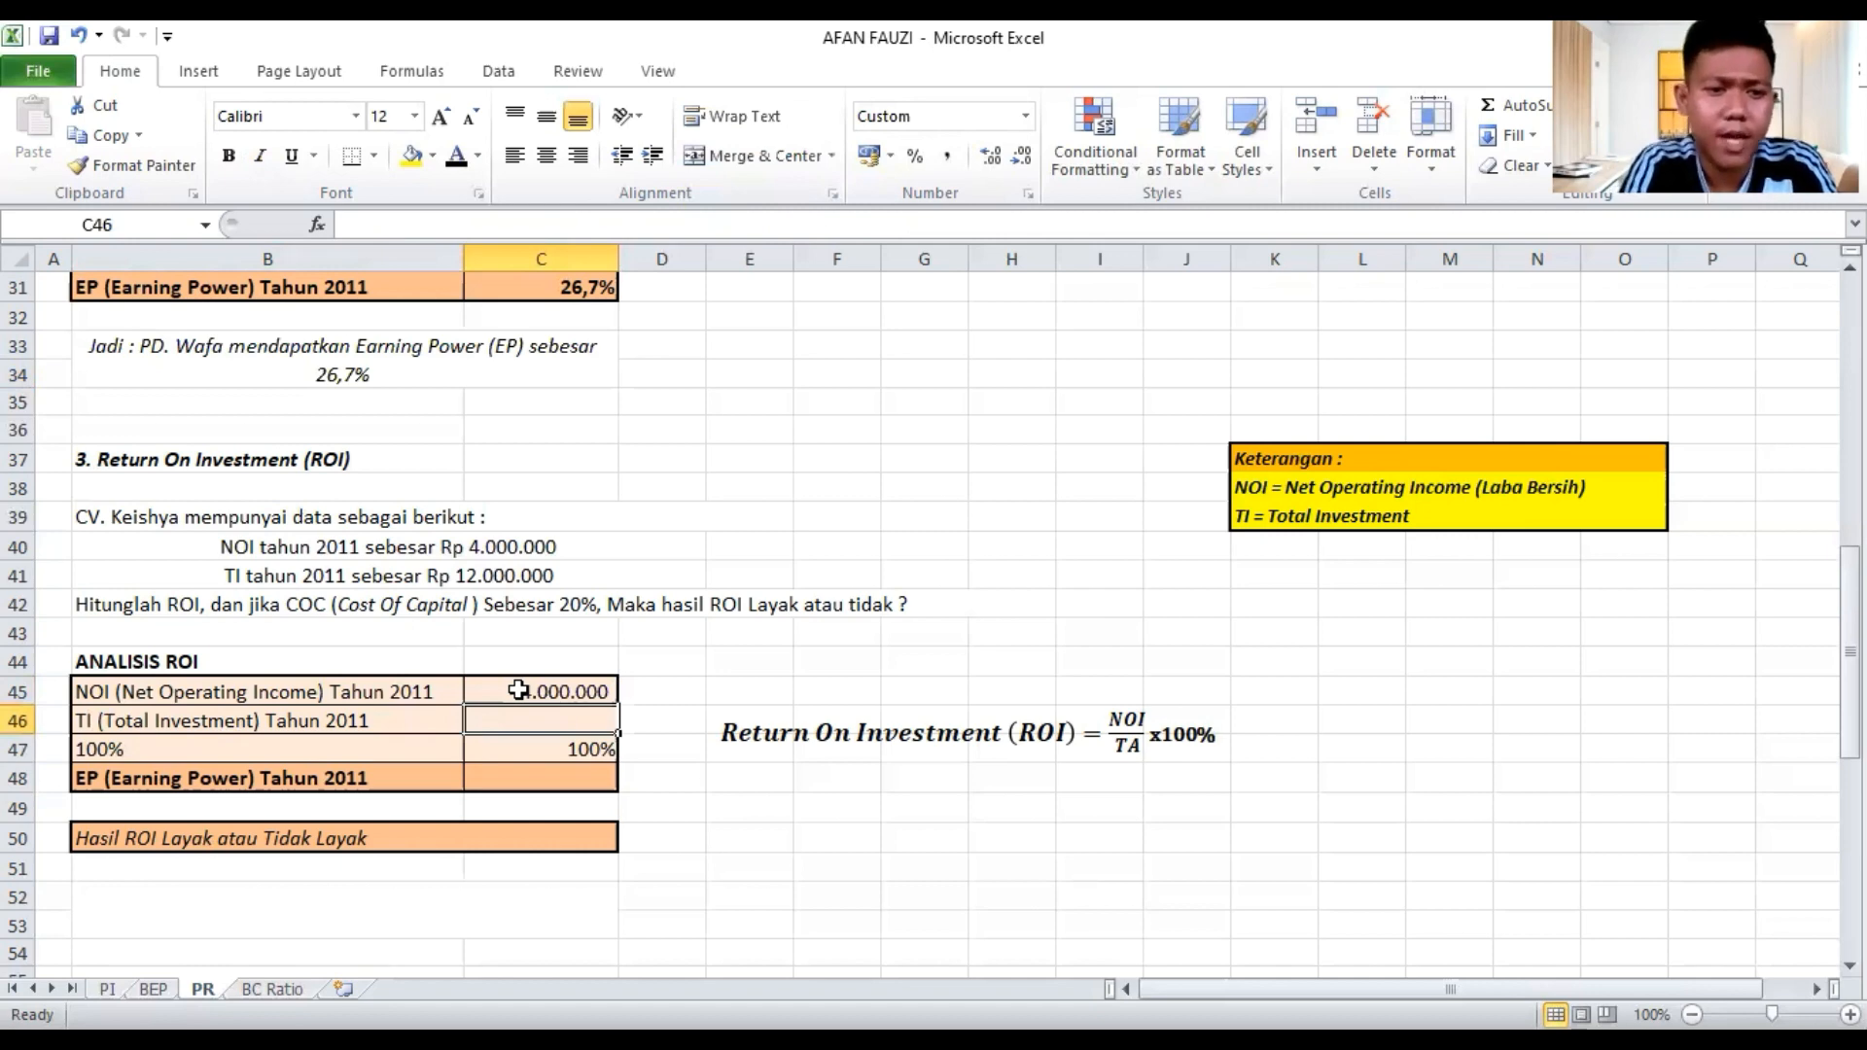
pyautogui.write('12.000.')
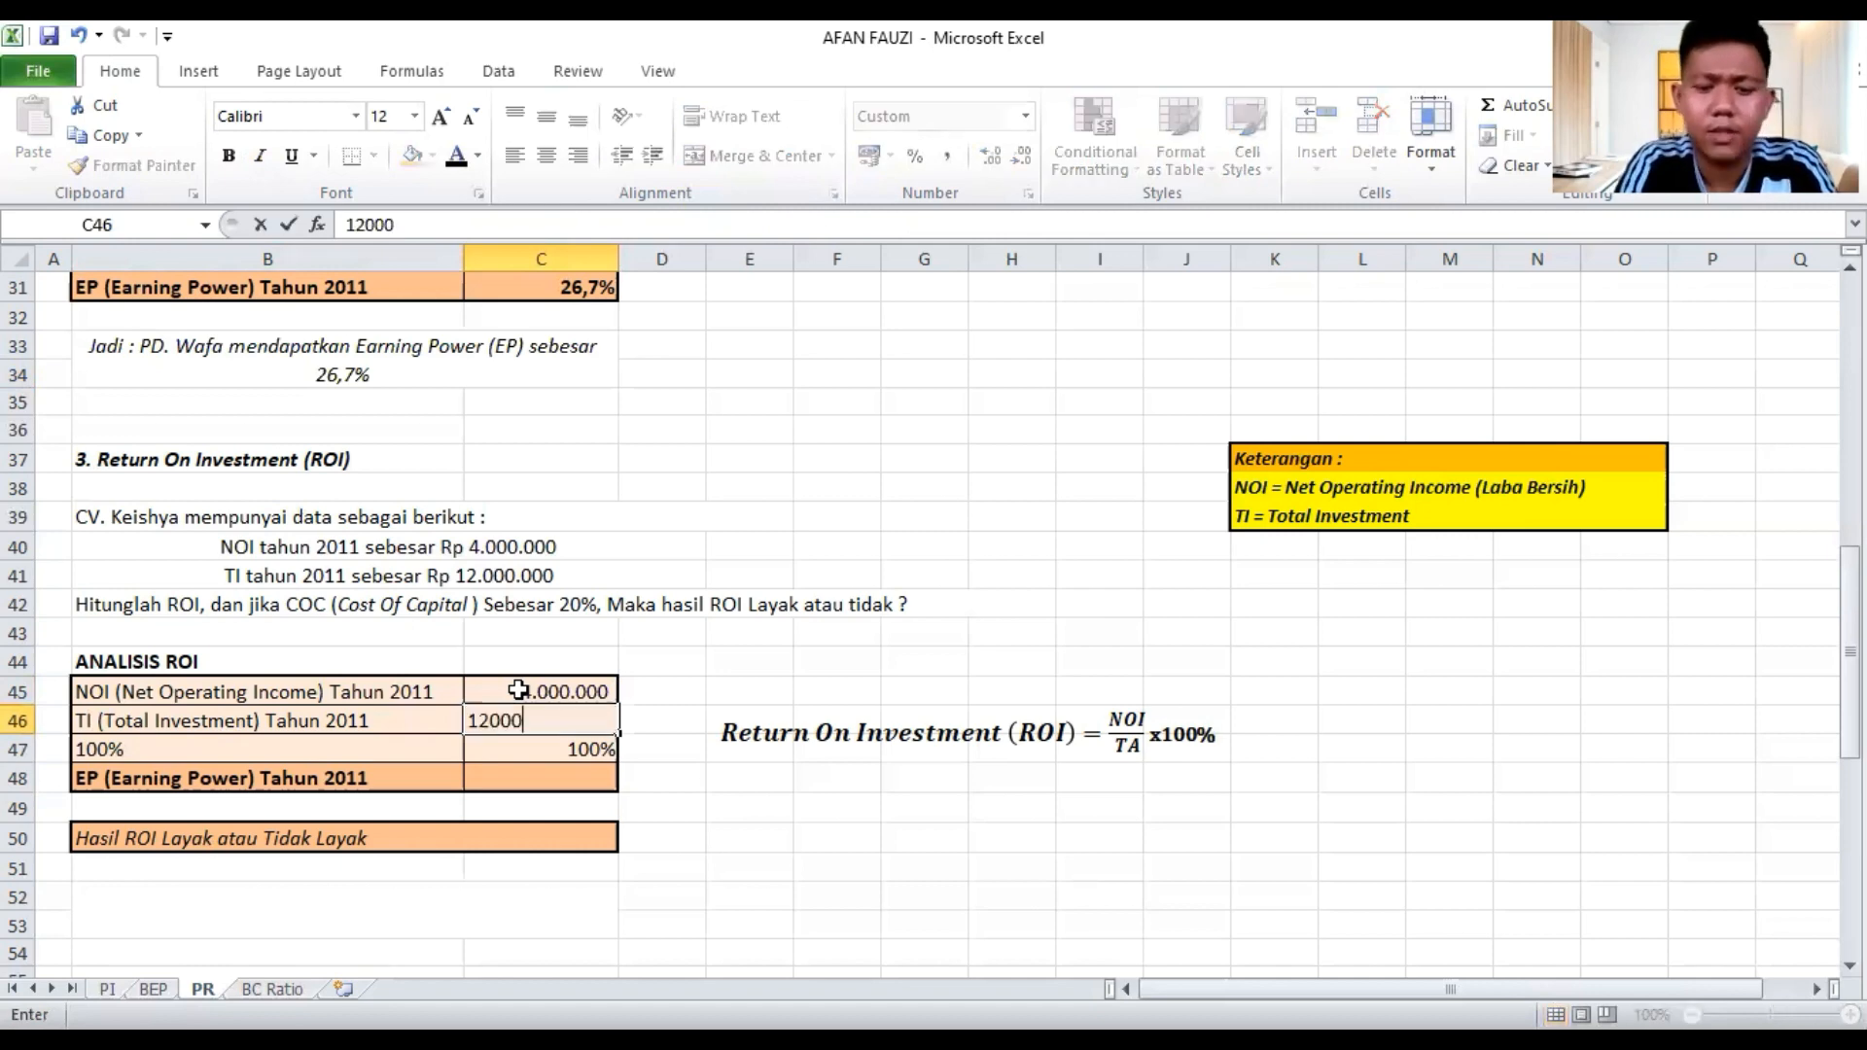
pyautogui.write('000')
pyautogui.press('Return')
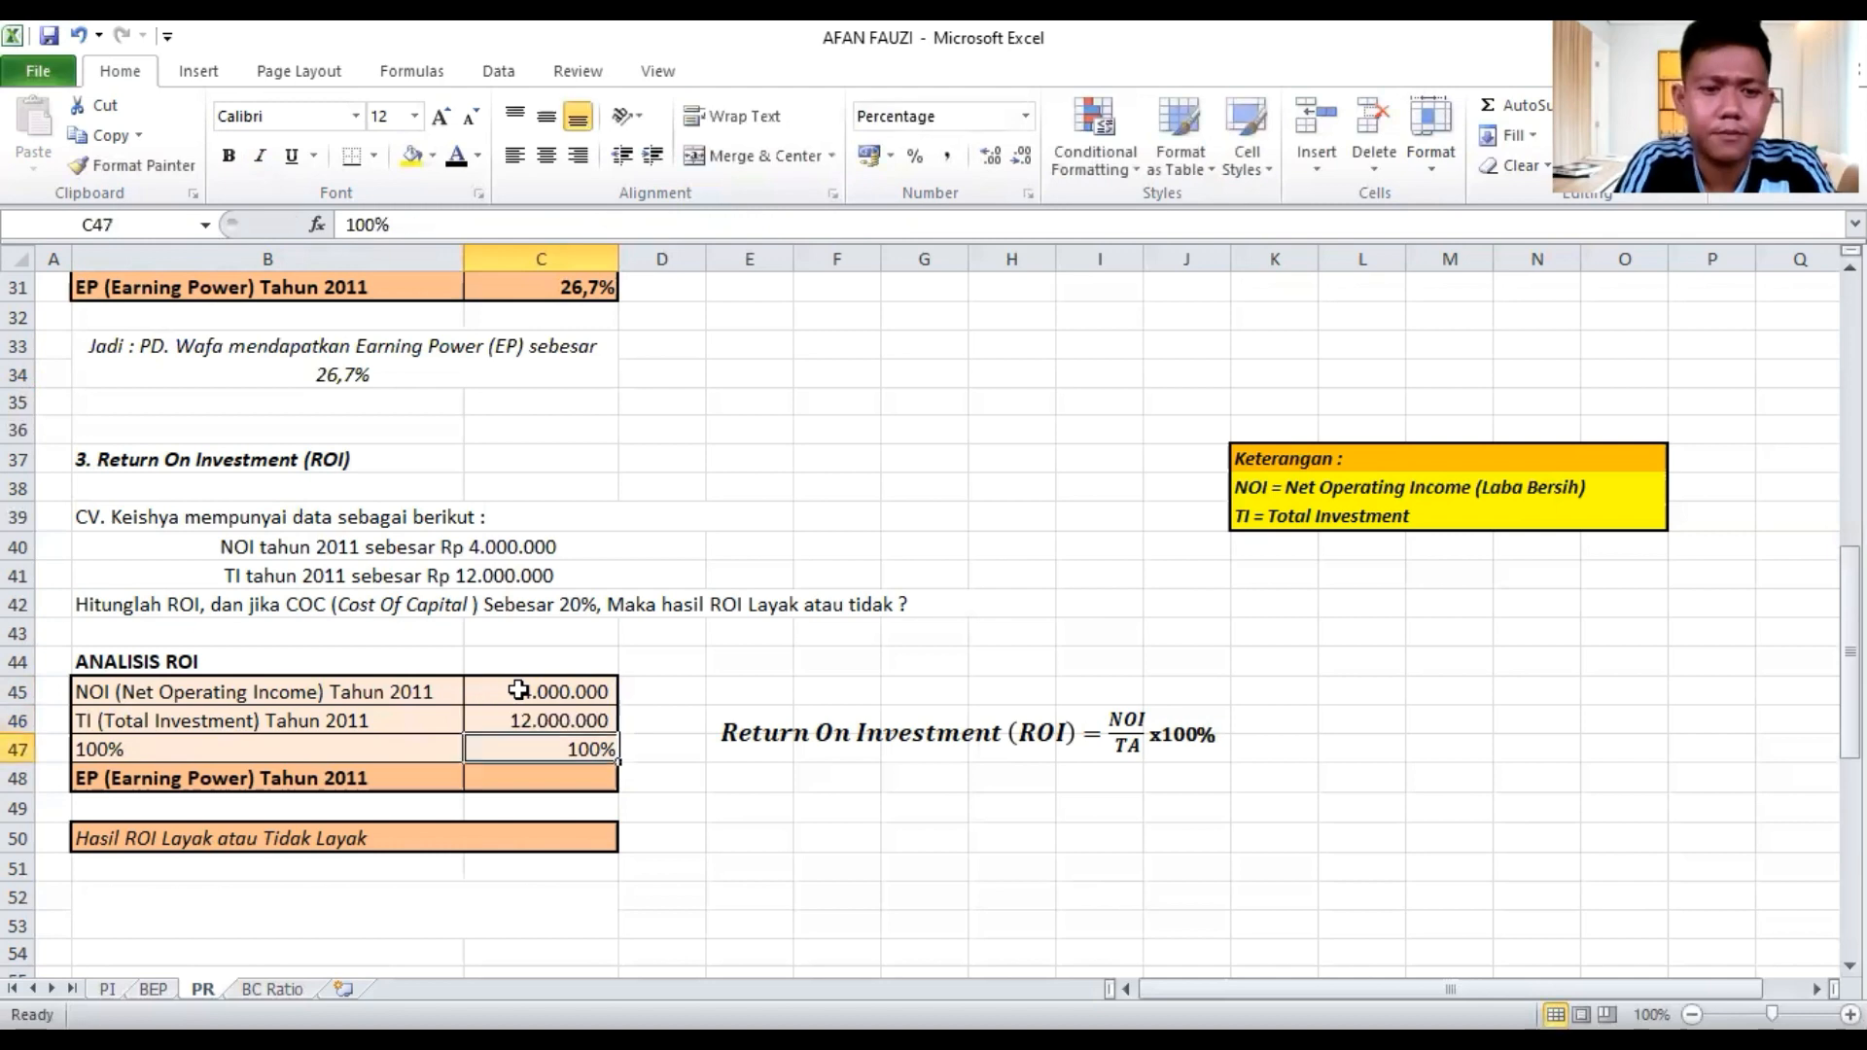
# Calculate the ROI in C48 by dividing NOI in C45 by Total Investment in C46 and multiplying by the 100% in C47
pyautogui.click(535, 788)
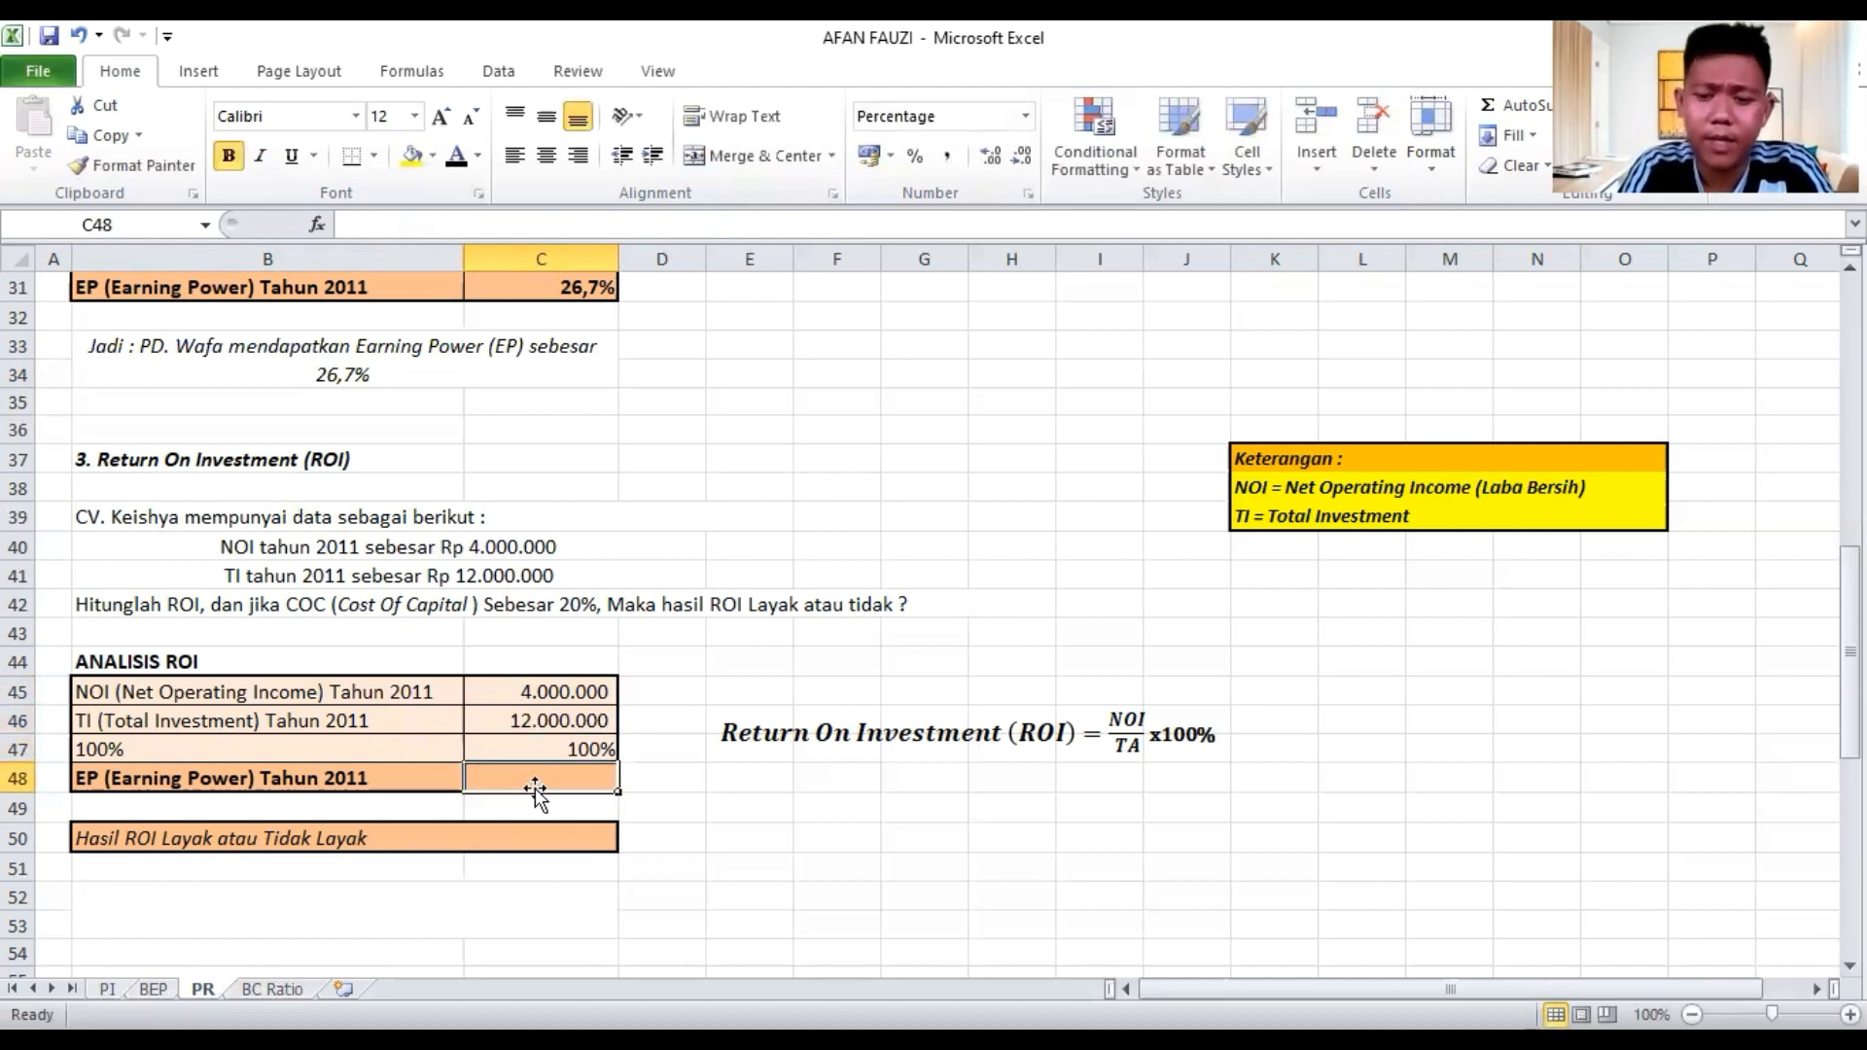
pyautogui.write('=')
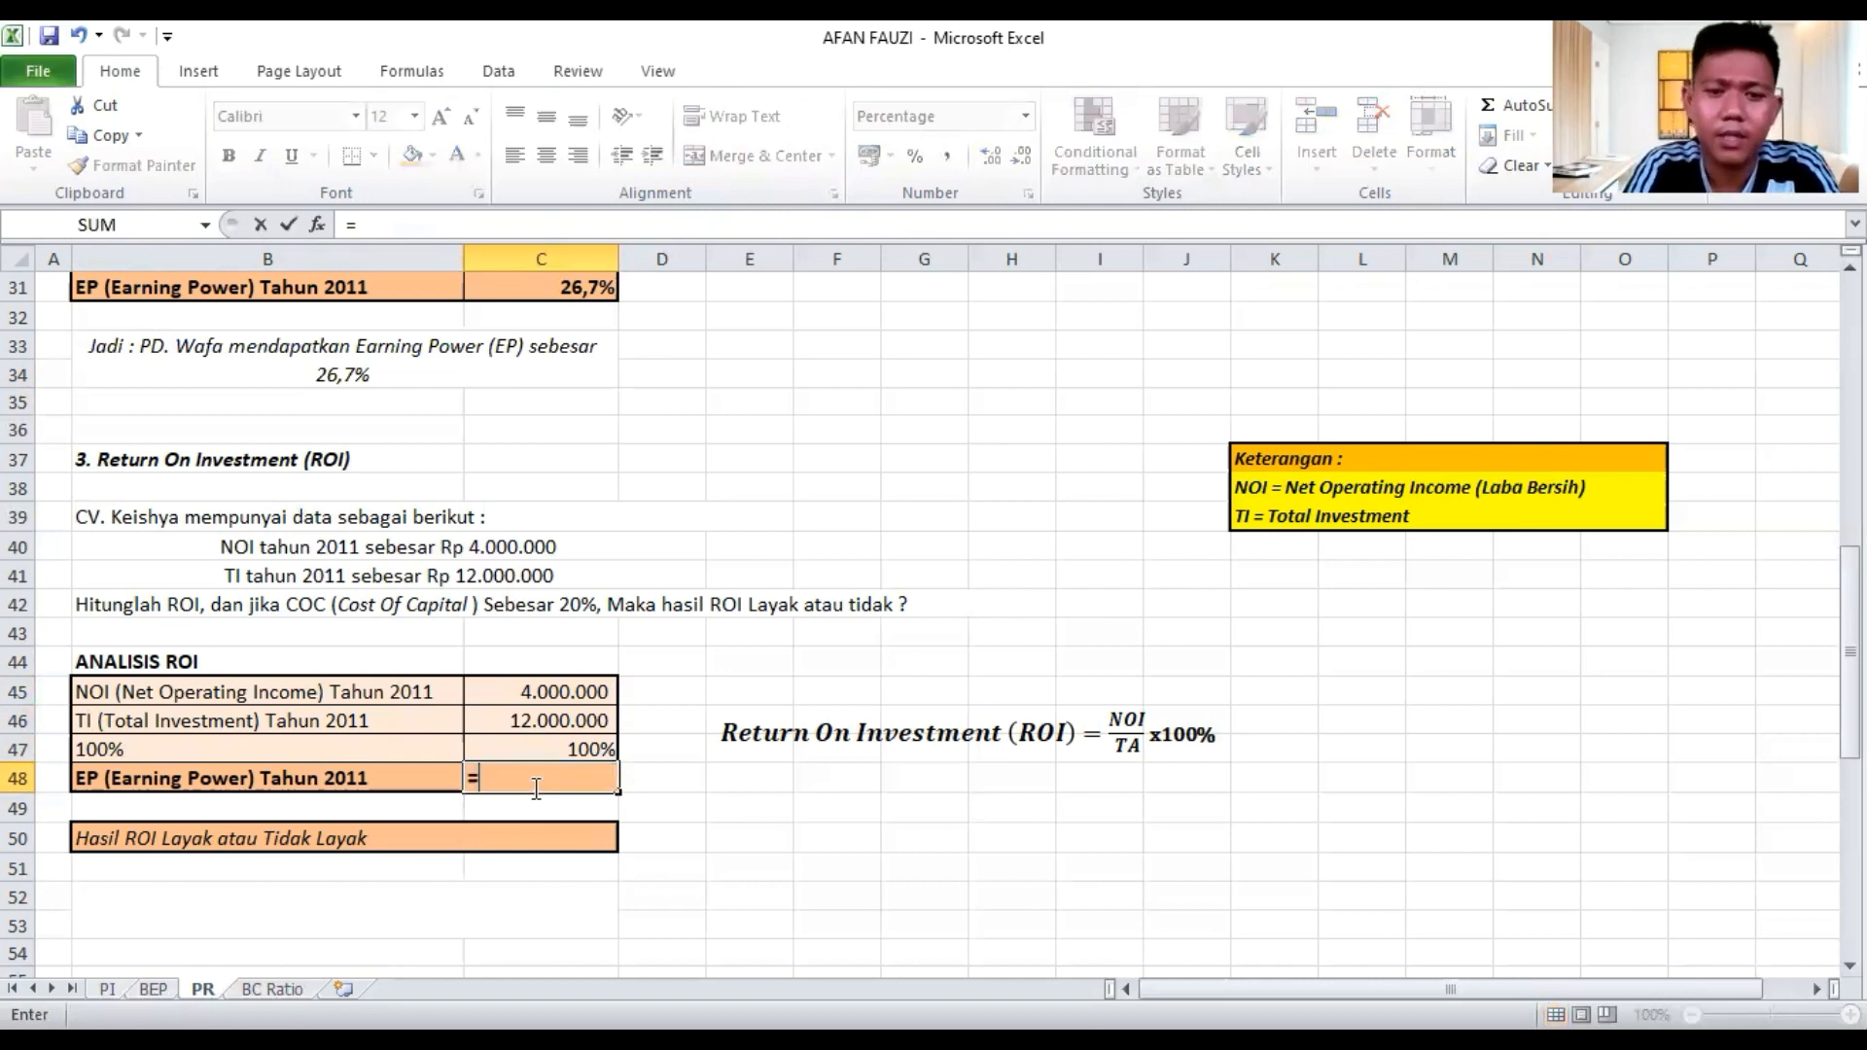
pyautogui.write('(')
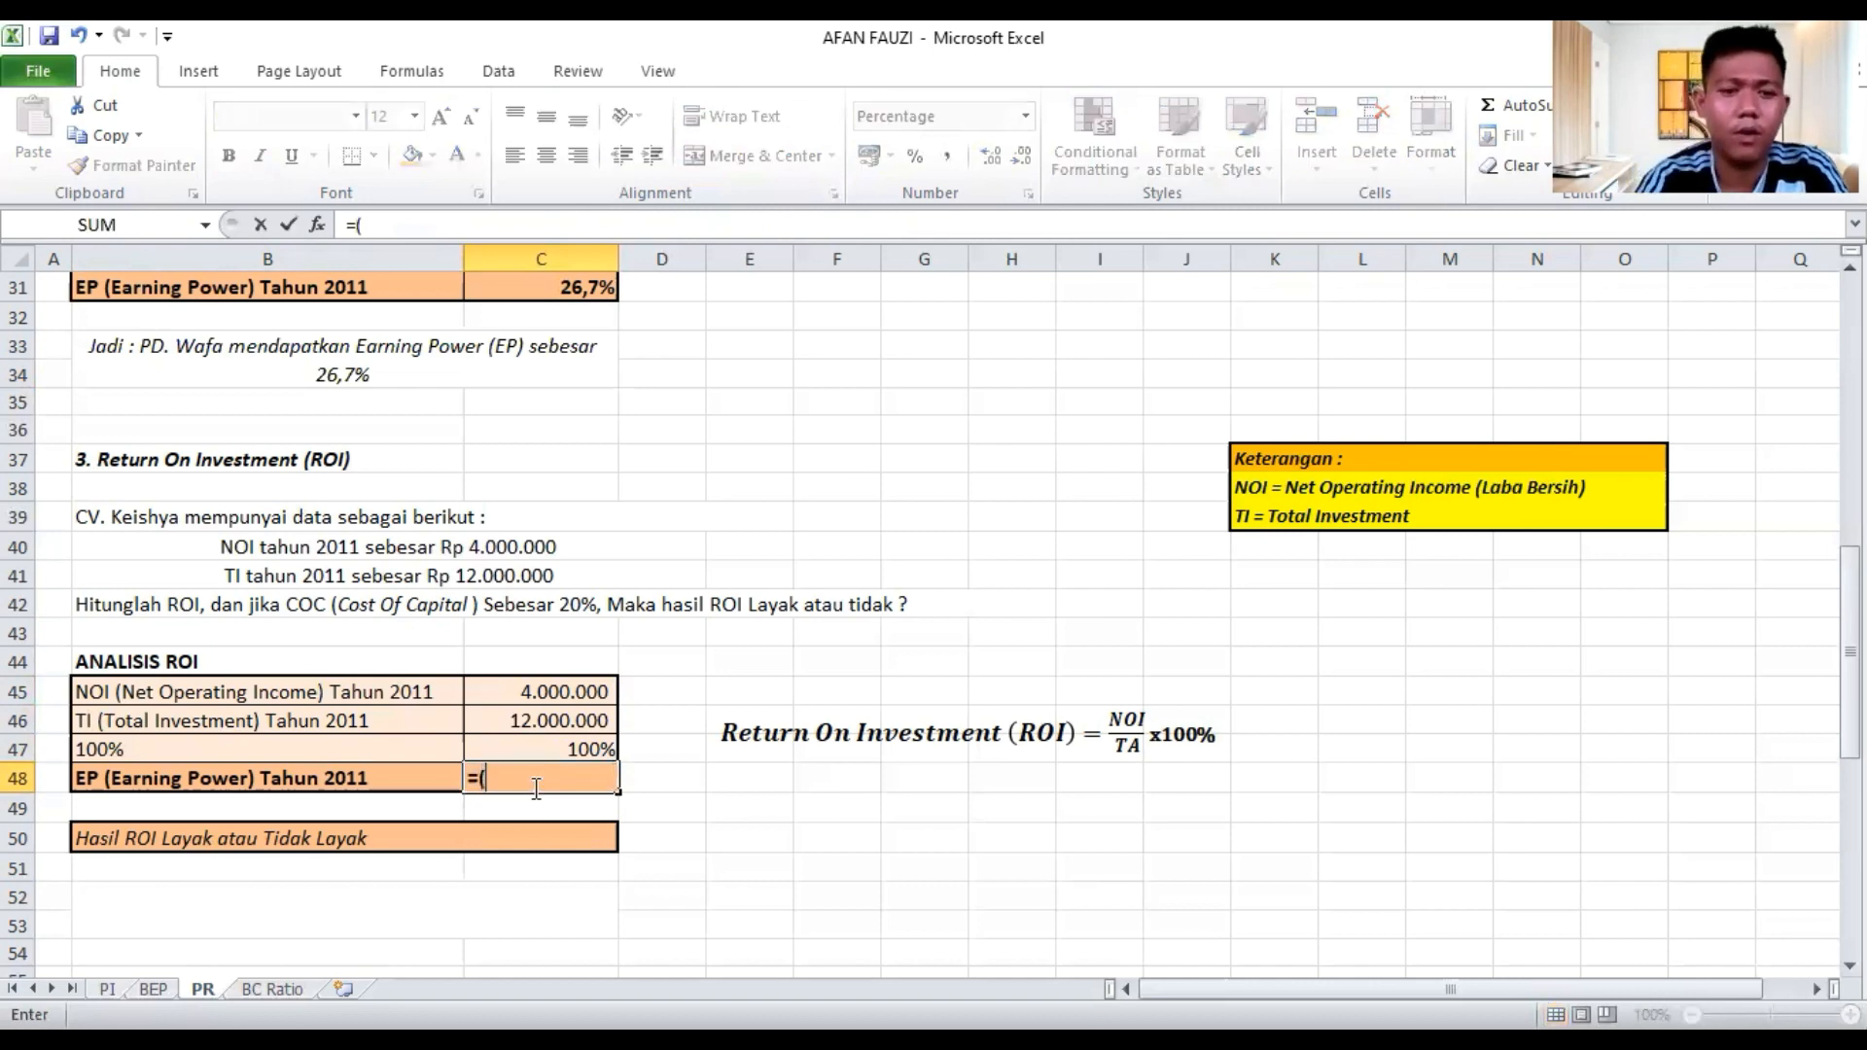
pyautogui.click(501, 692)
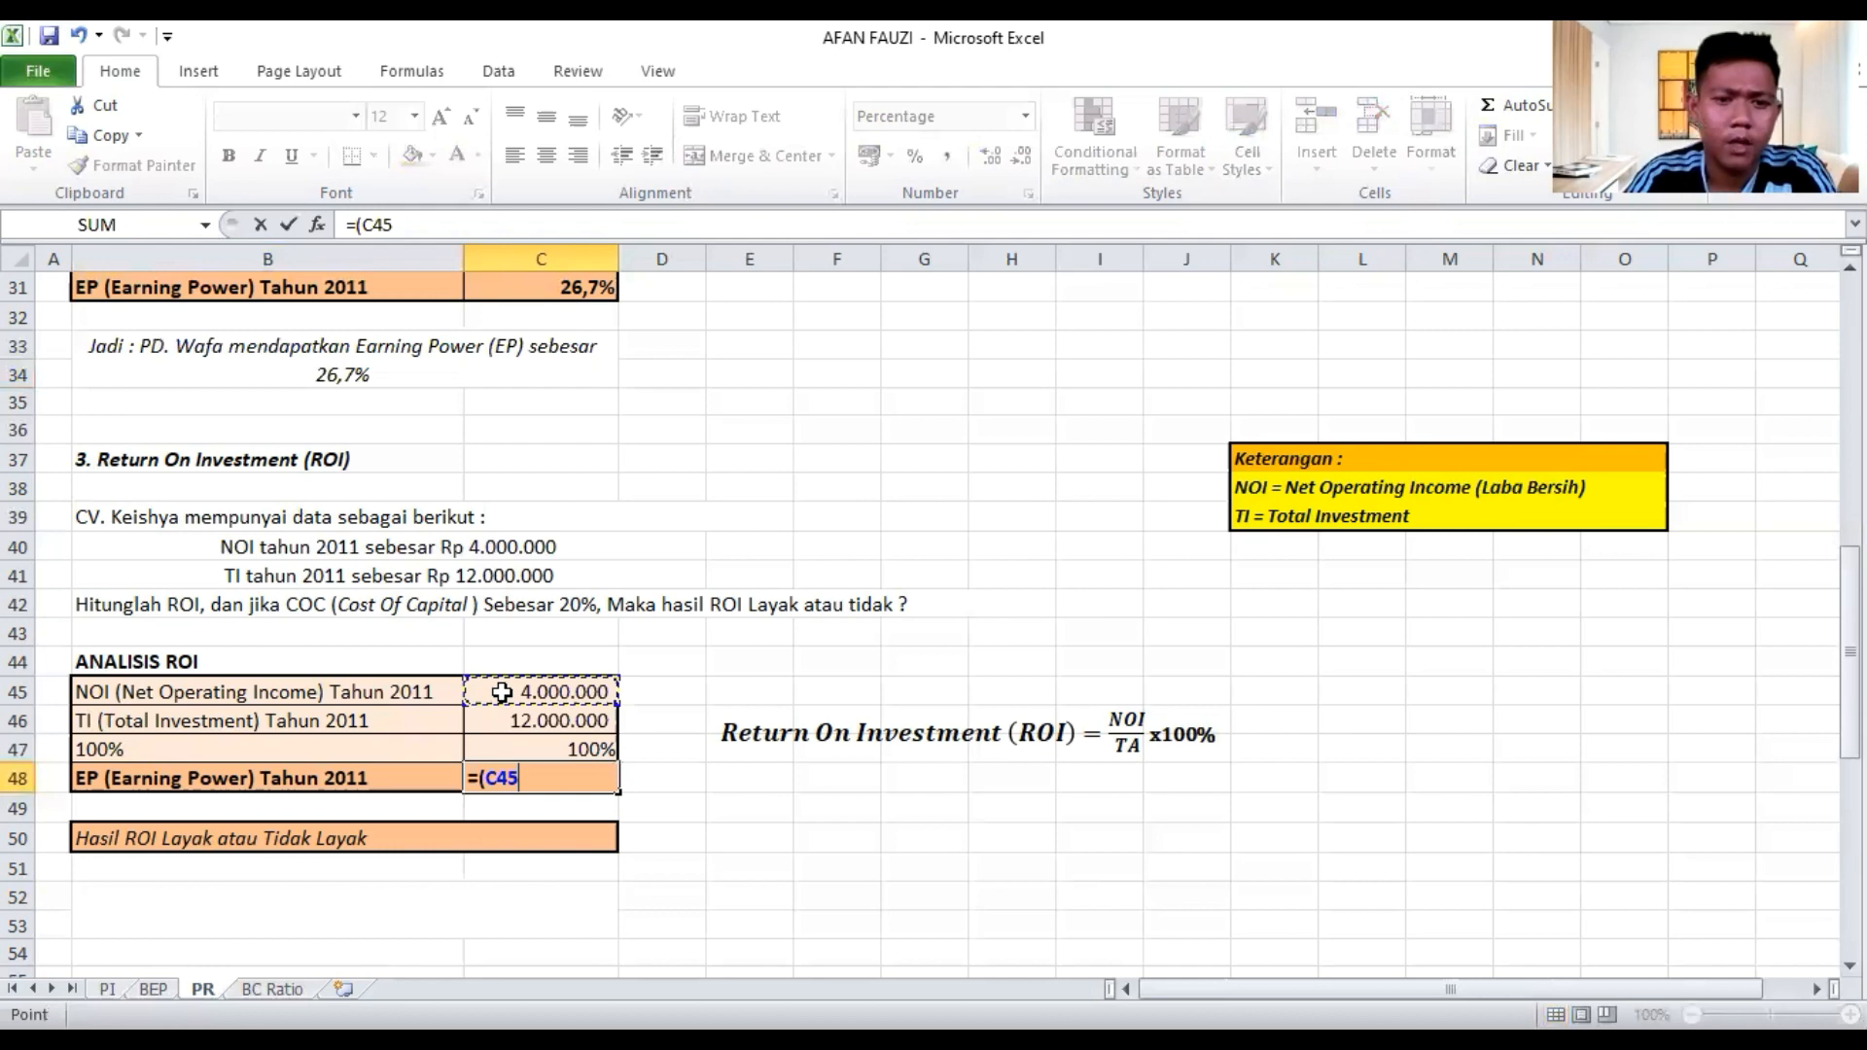
pyautogui.write('/')
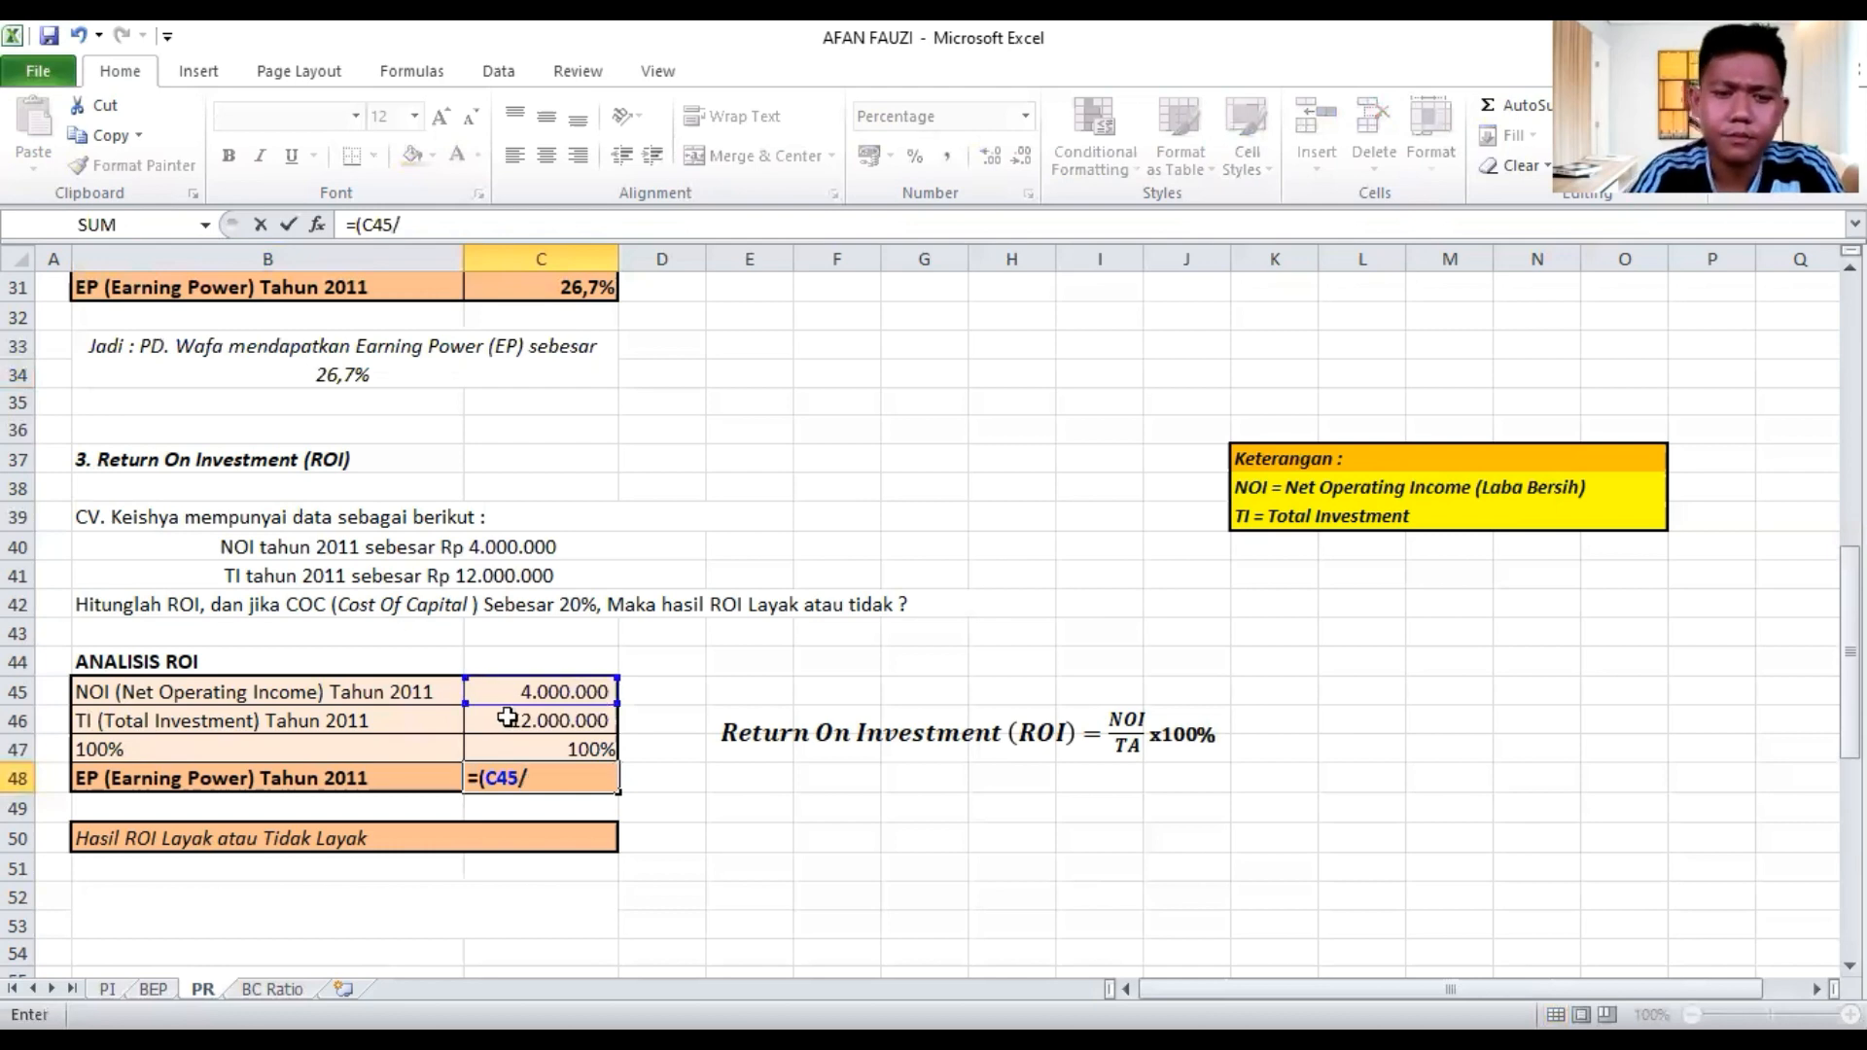
pyautogui.click(508, 718)
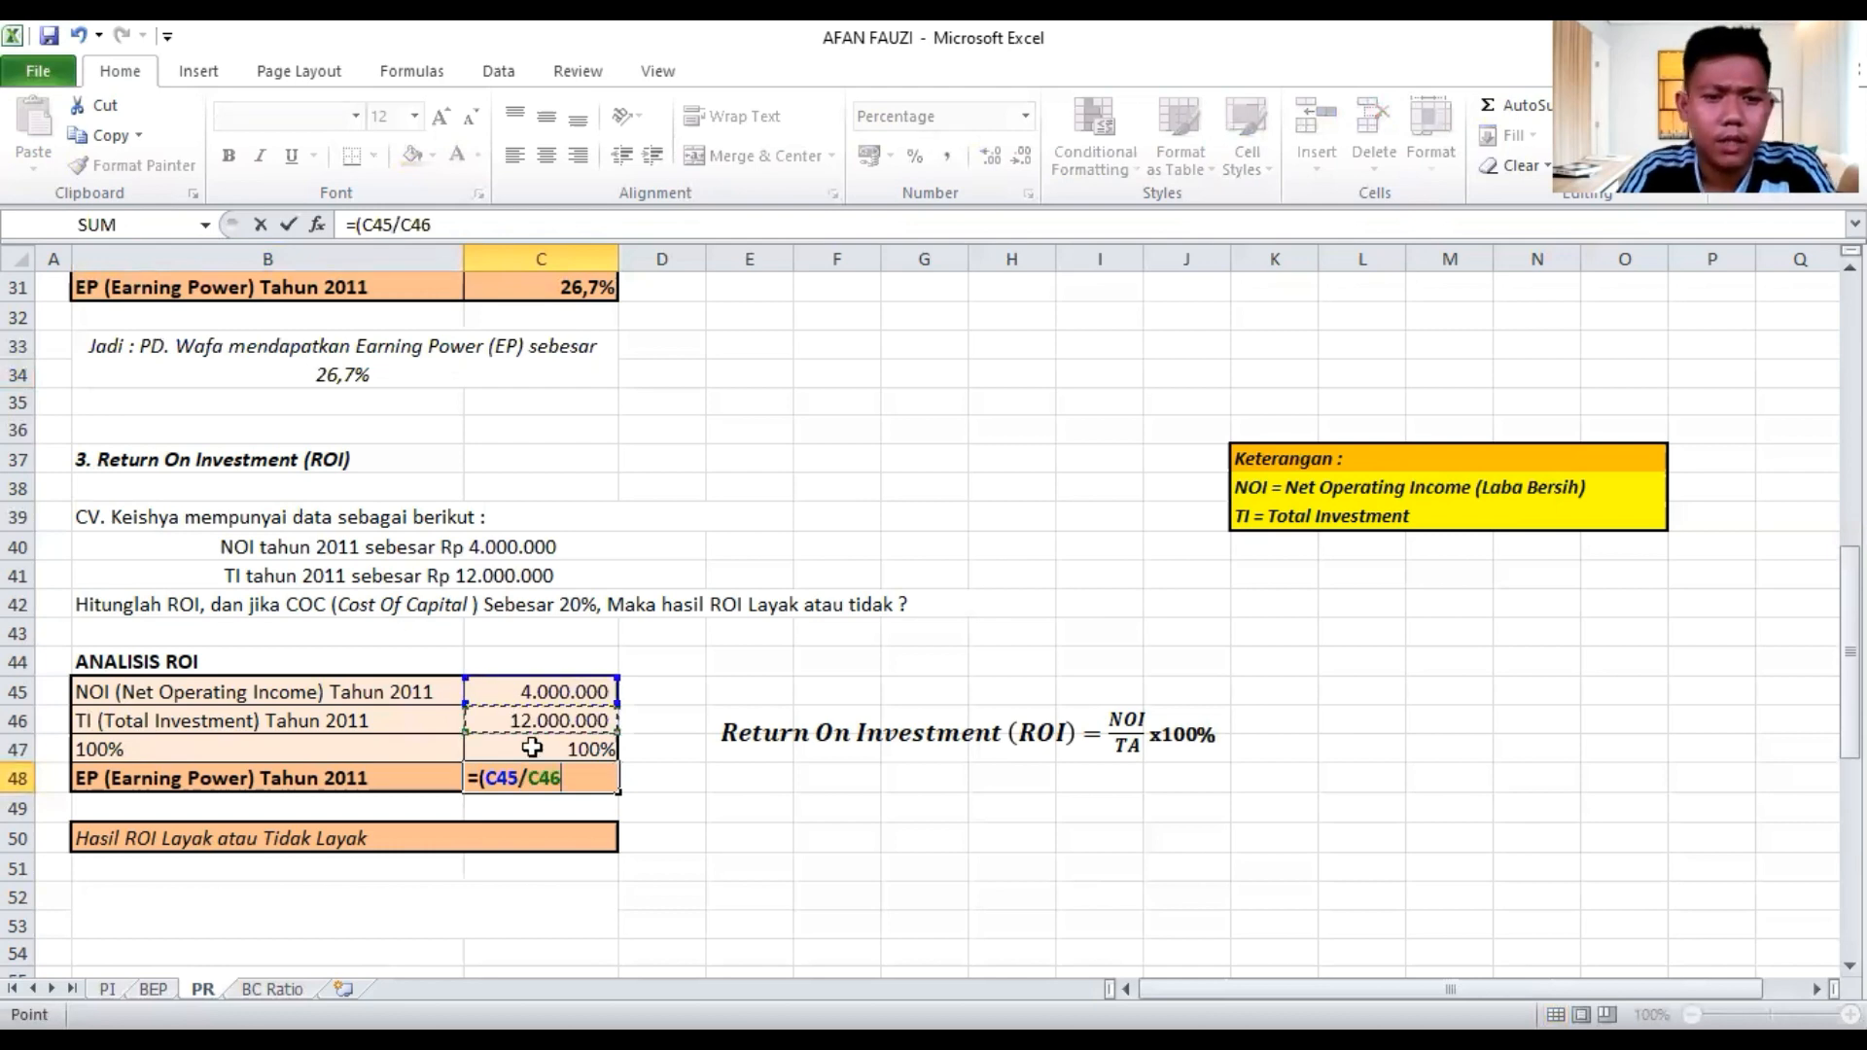
pyautogui.write(')*')
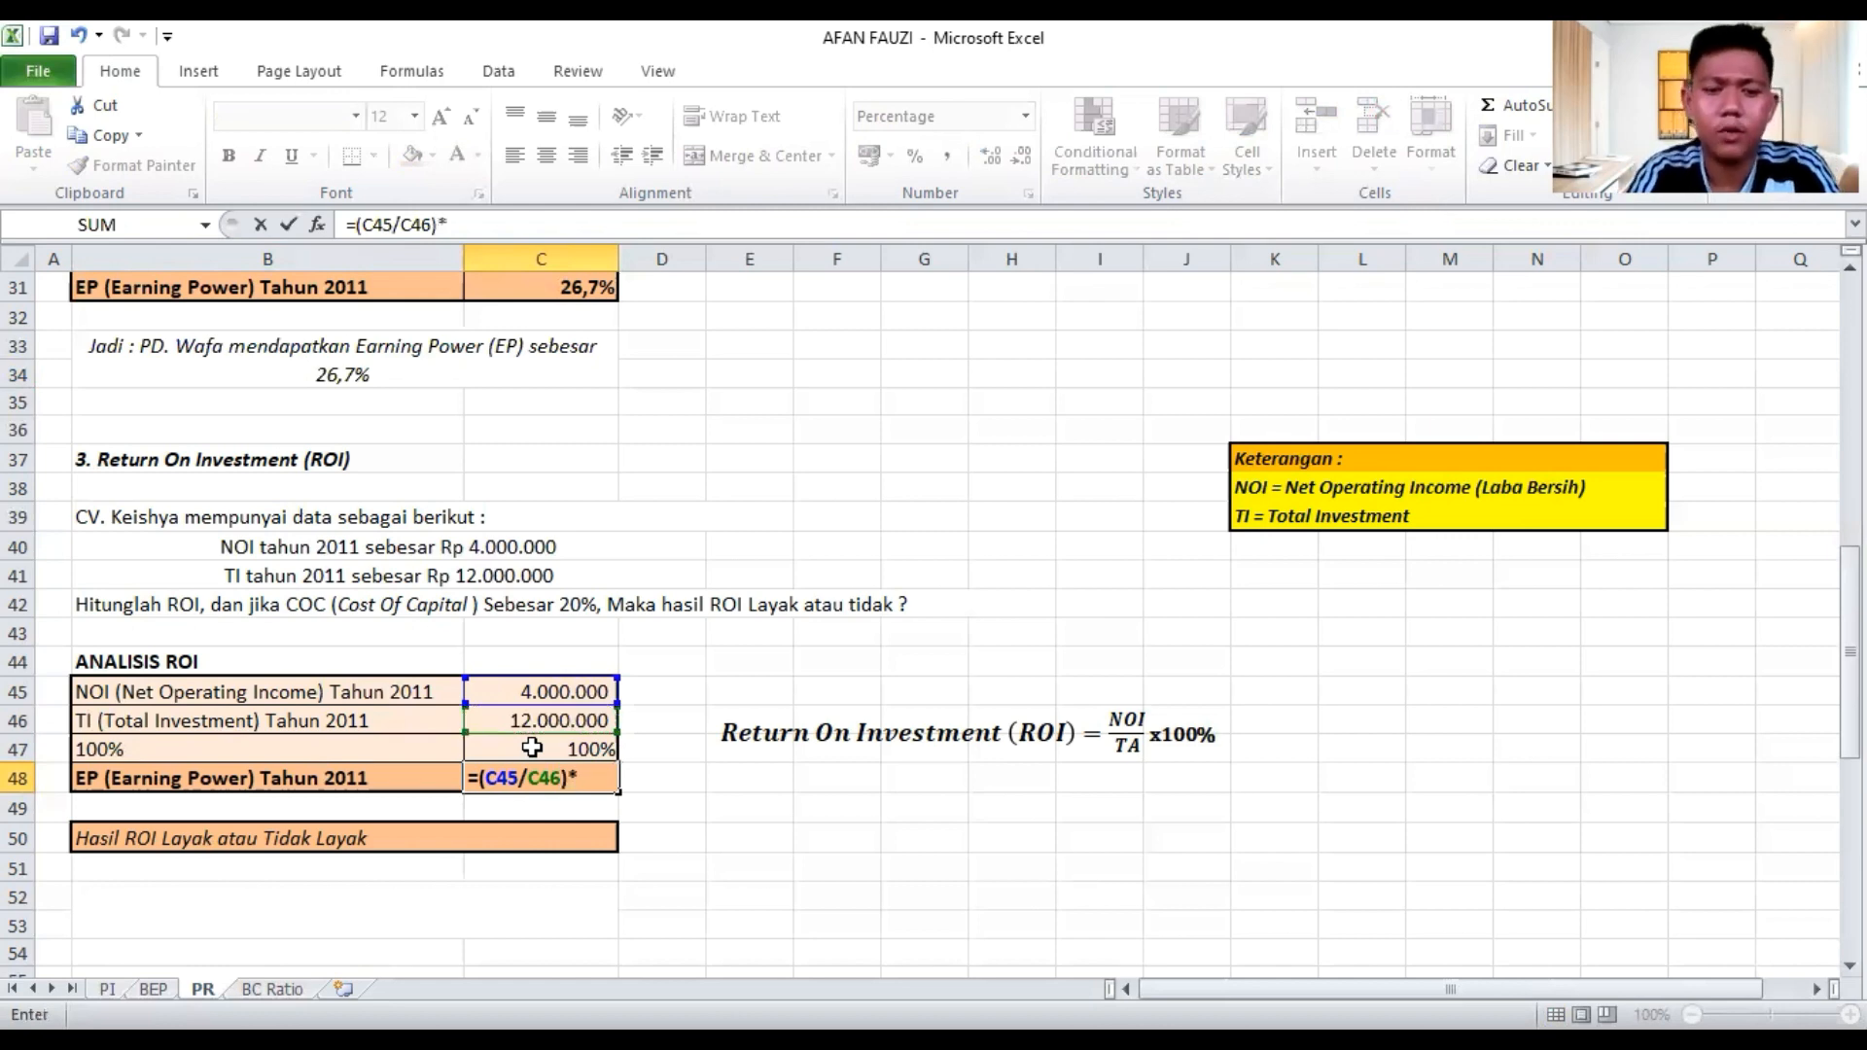
pyautogui.click(532, 746)
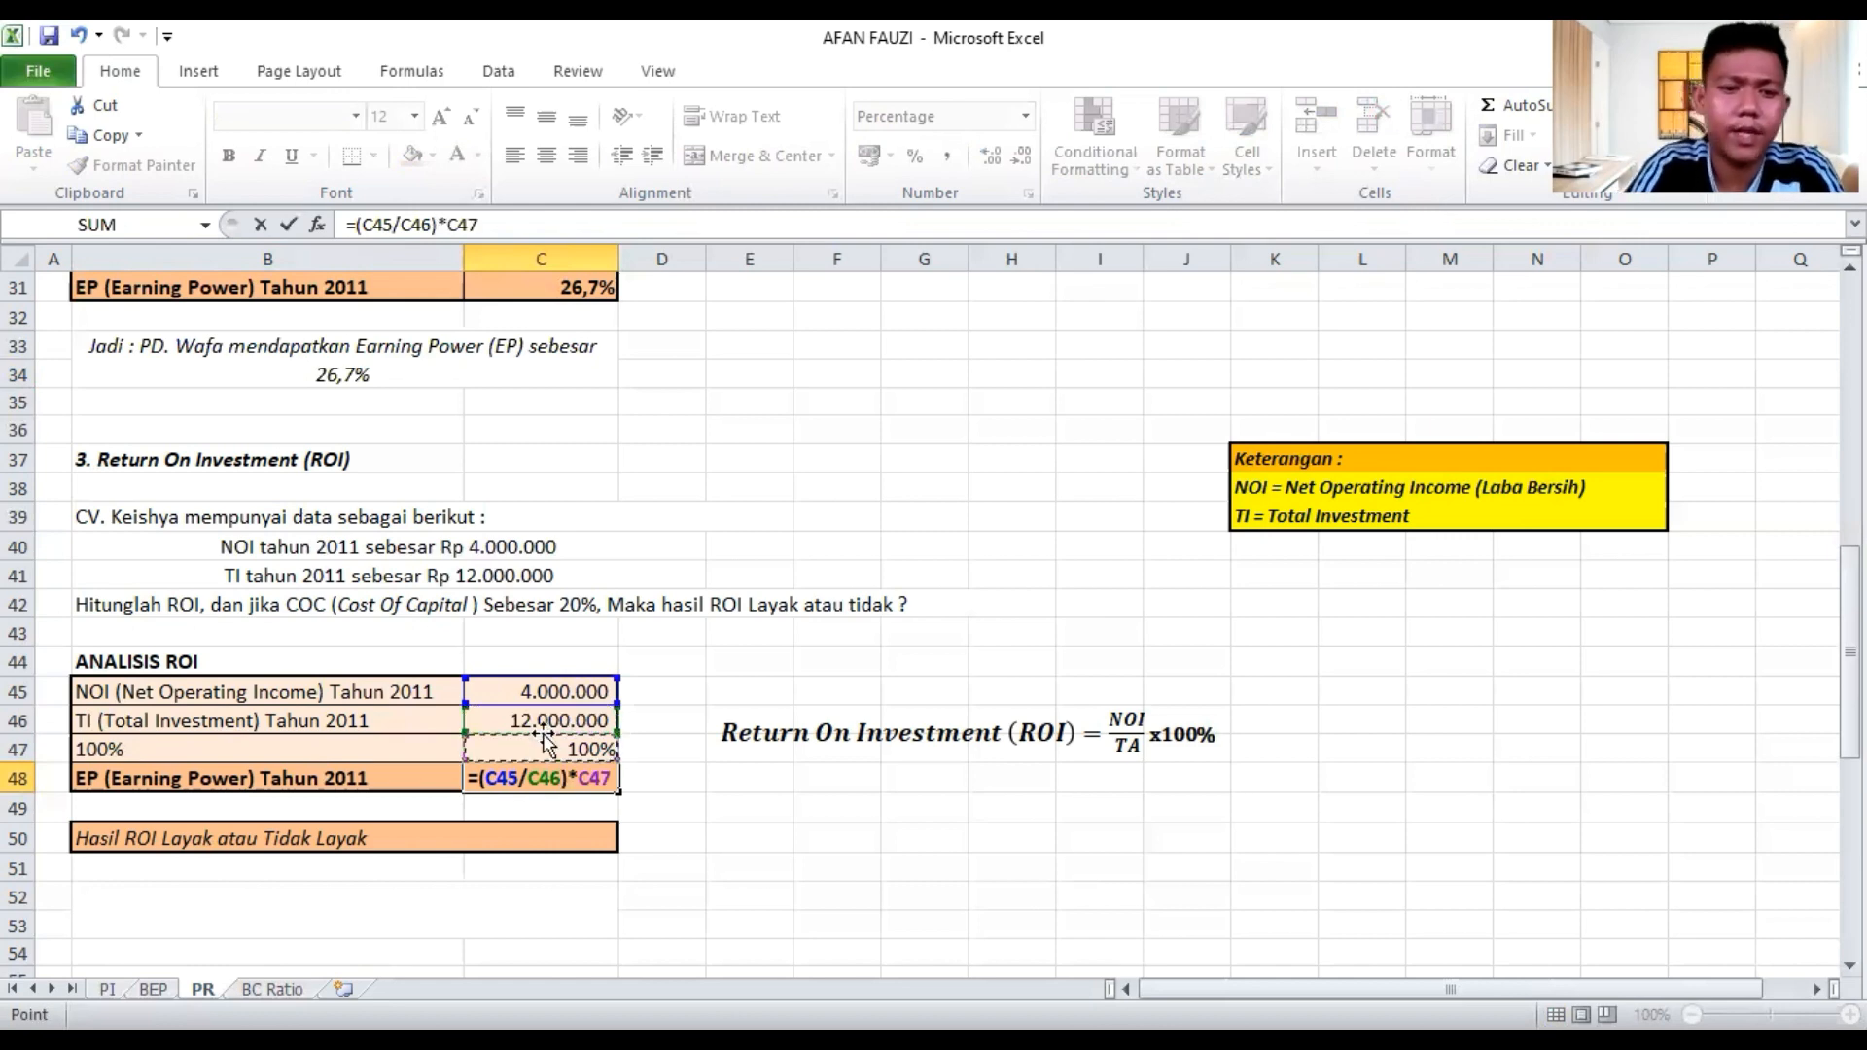
pyautogui.press('Return')
# Reveal the hidden Return On Investment conclusion in merged cell B52 by setting its font colour to black
pyautogui.scroll(-1, 534, 770)
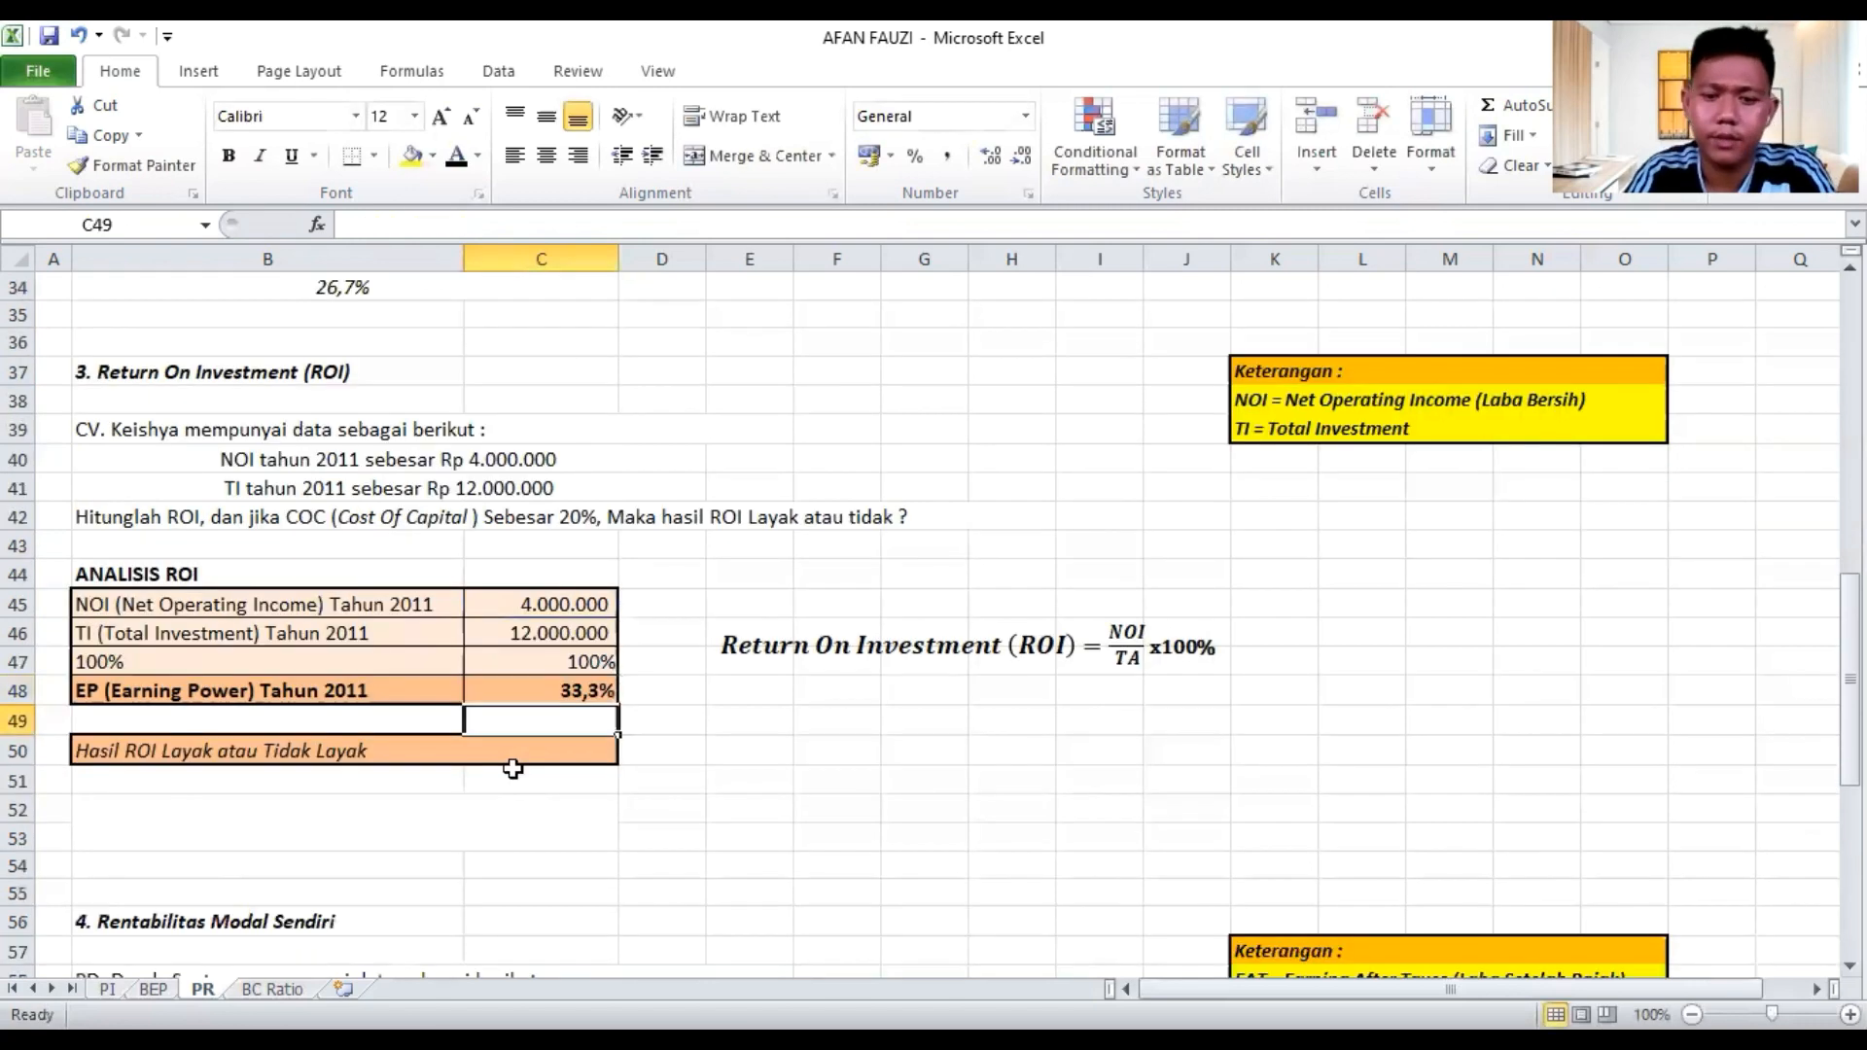
pyautogui.scroll(-1, 242, 764)
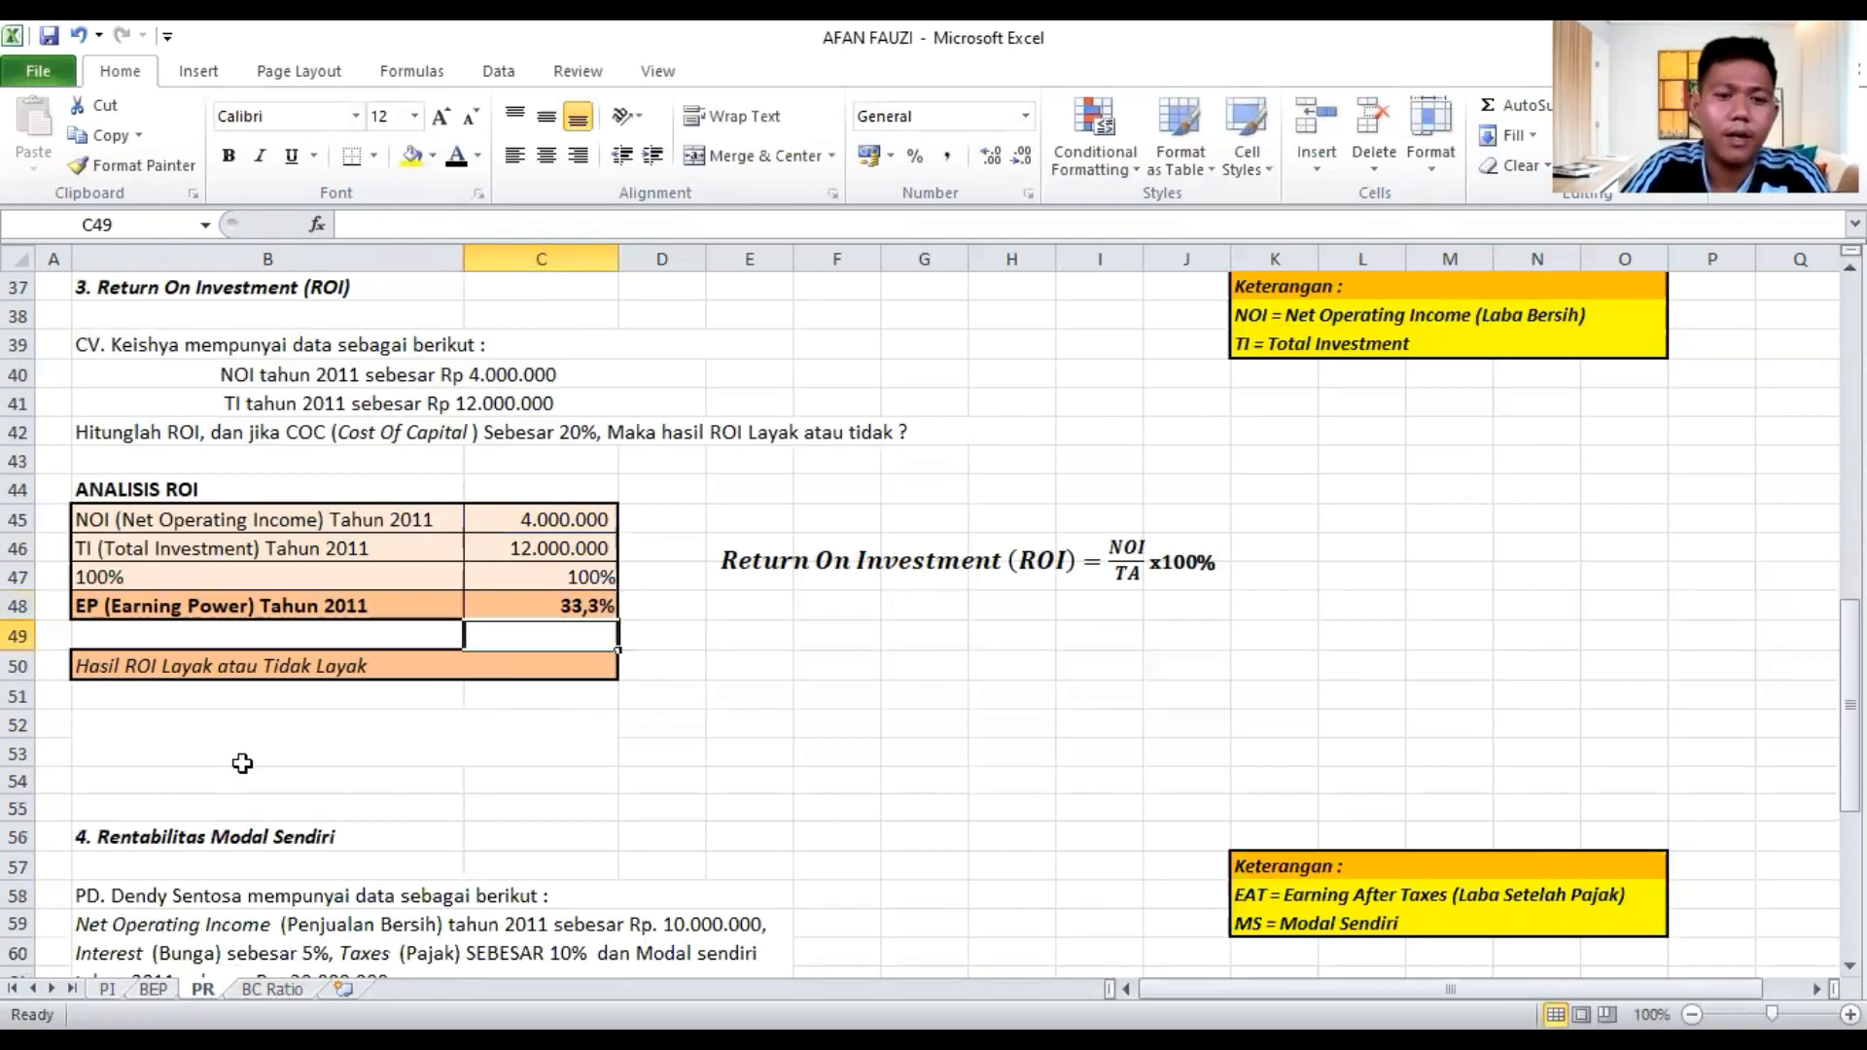
pyautogui.click(327, 749)
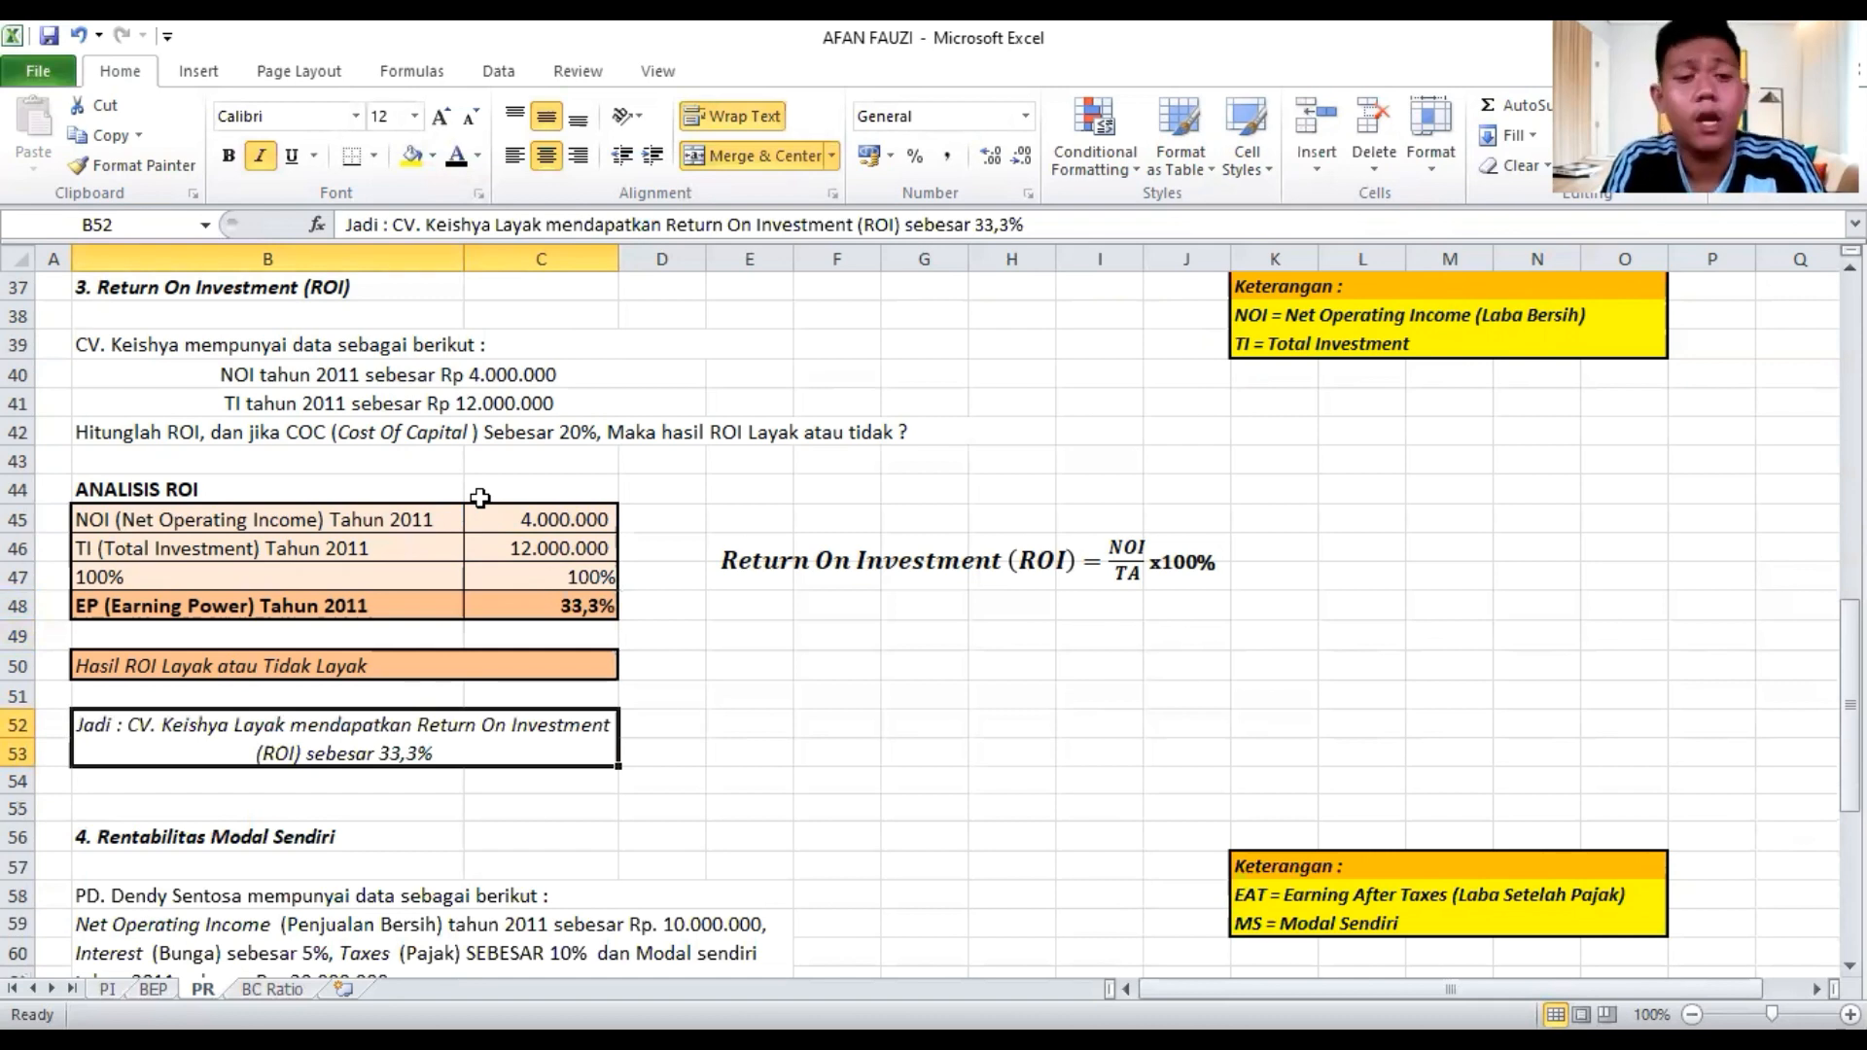
# Enter Layak in C50 as the feasibility result of the ROI analysis
pyautogui.click(487, 671)
pyautogui.write('L')
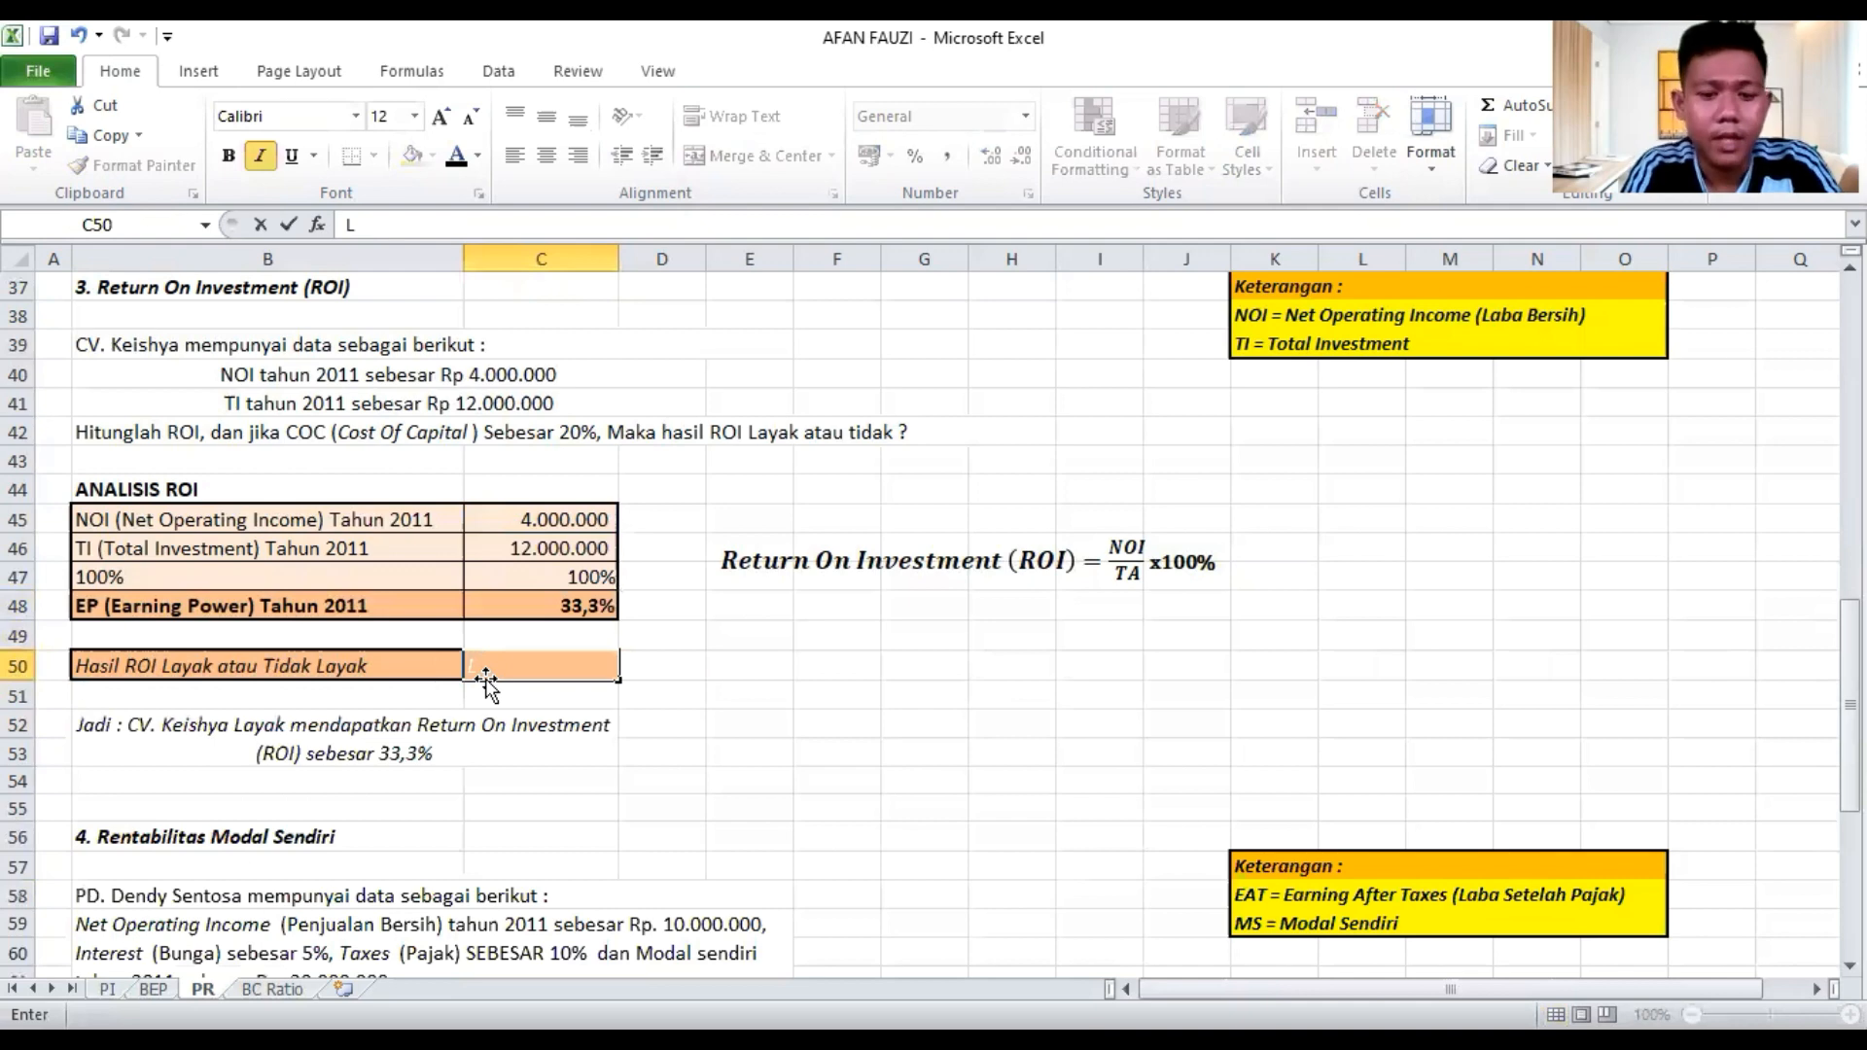
pyautogui.write('ayak')
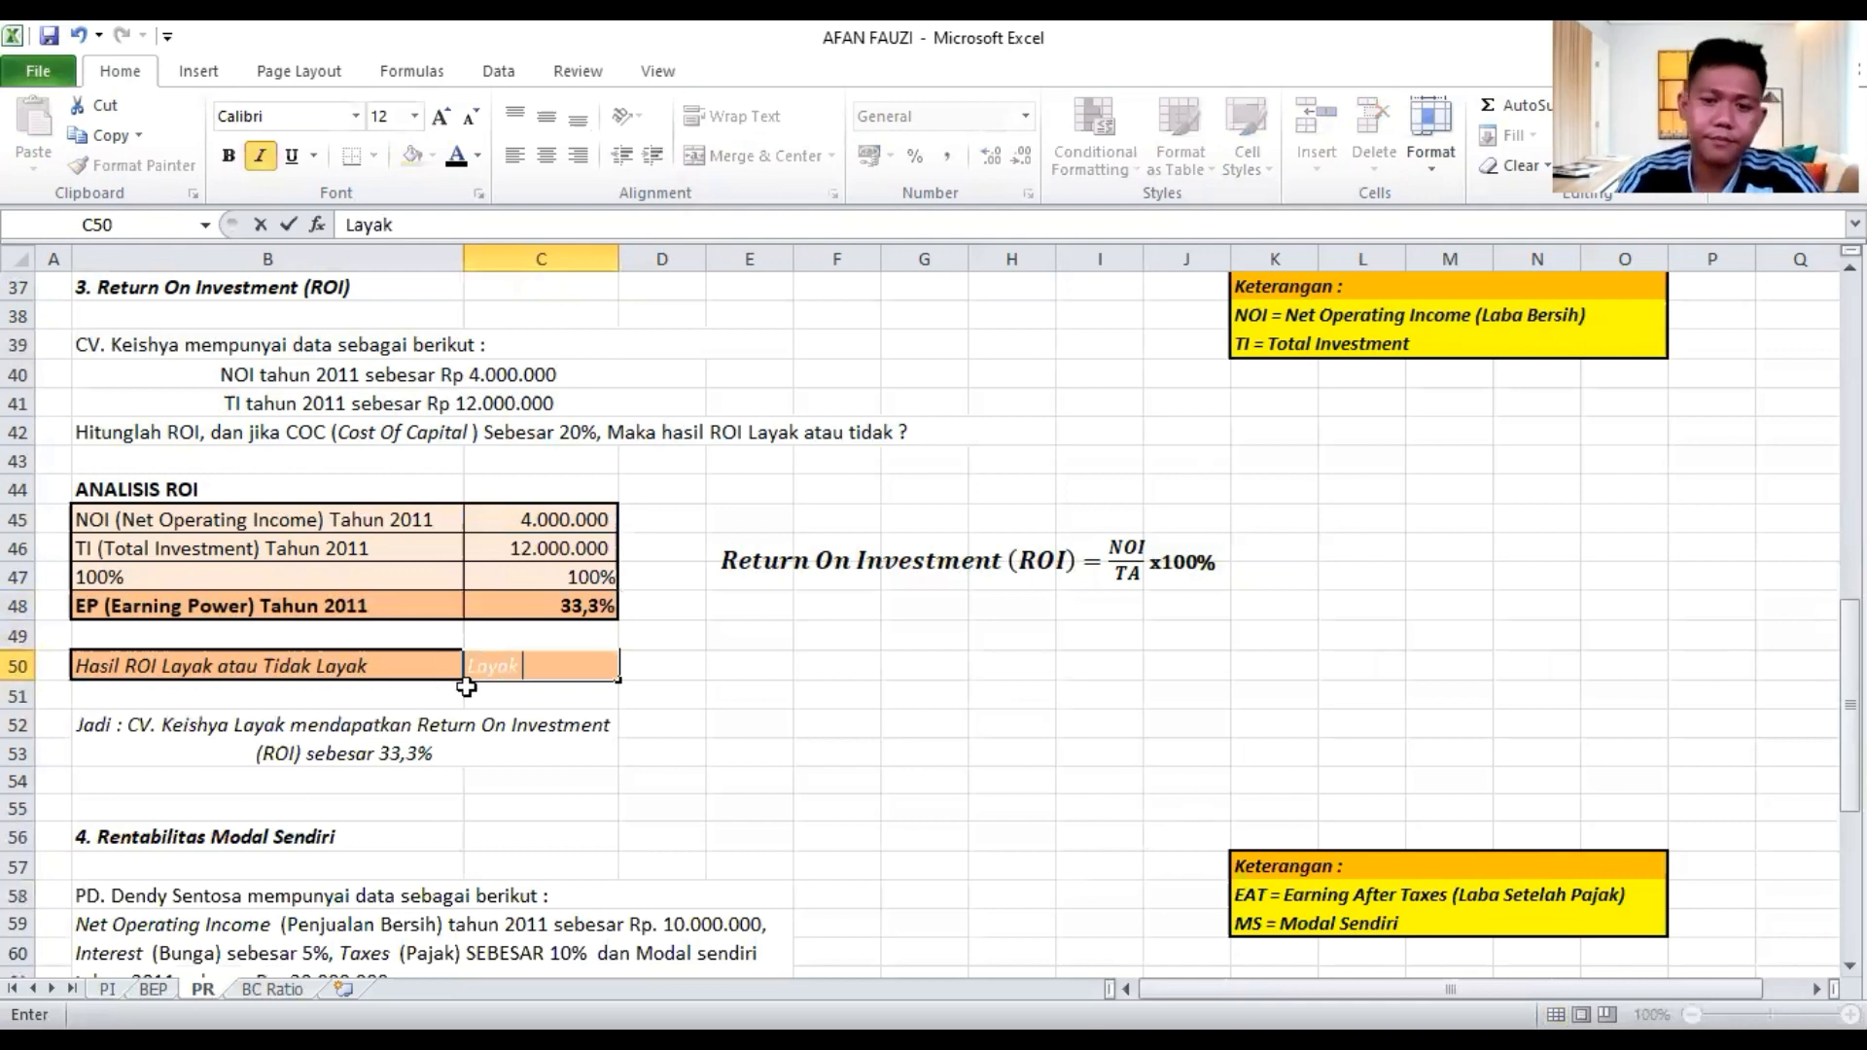
pyautogui.scroll(-2, 467, 689)
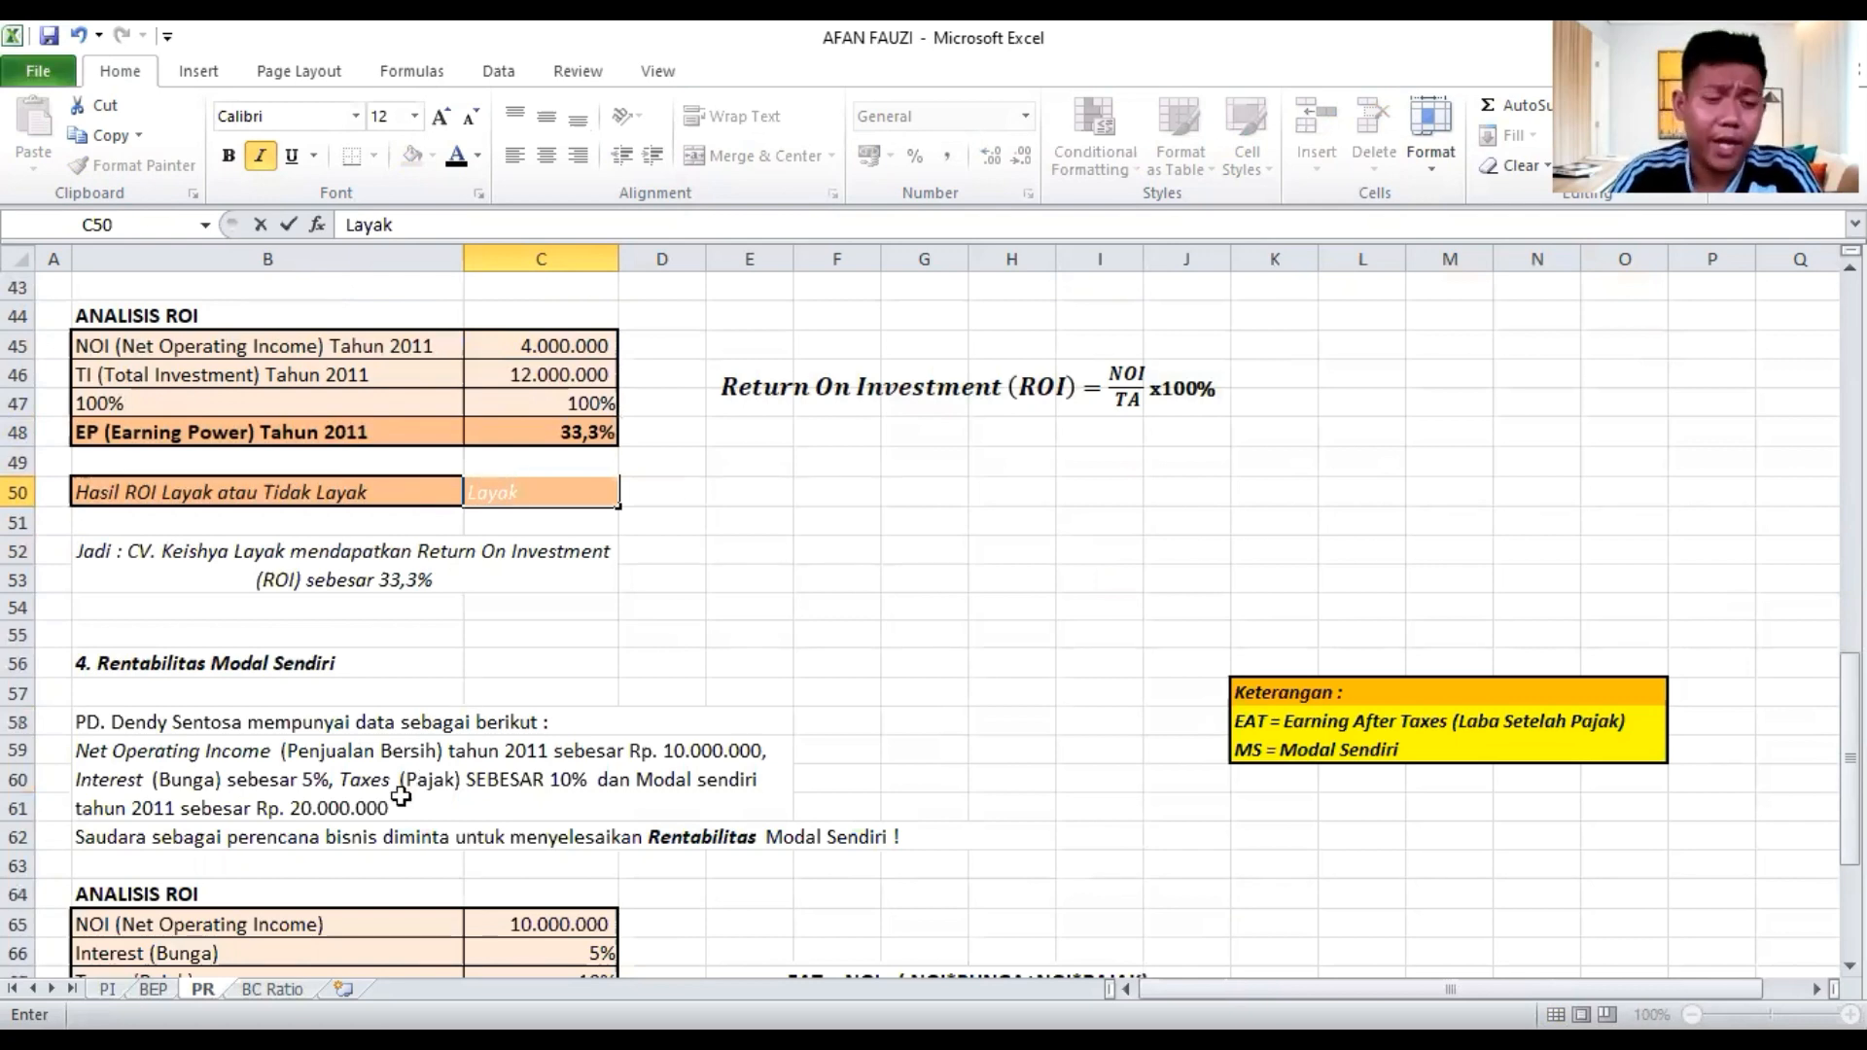
# Calculate EAT in C70 as NOI in C65 minus the sum of NOI times interest in C66 and NOI times taxes in C67
pyautogui.scroll(-2, 414, 778)
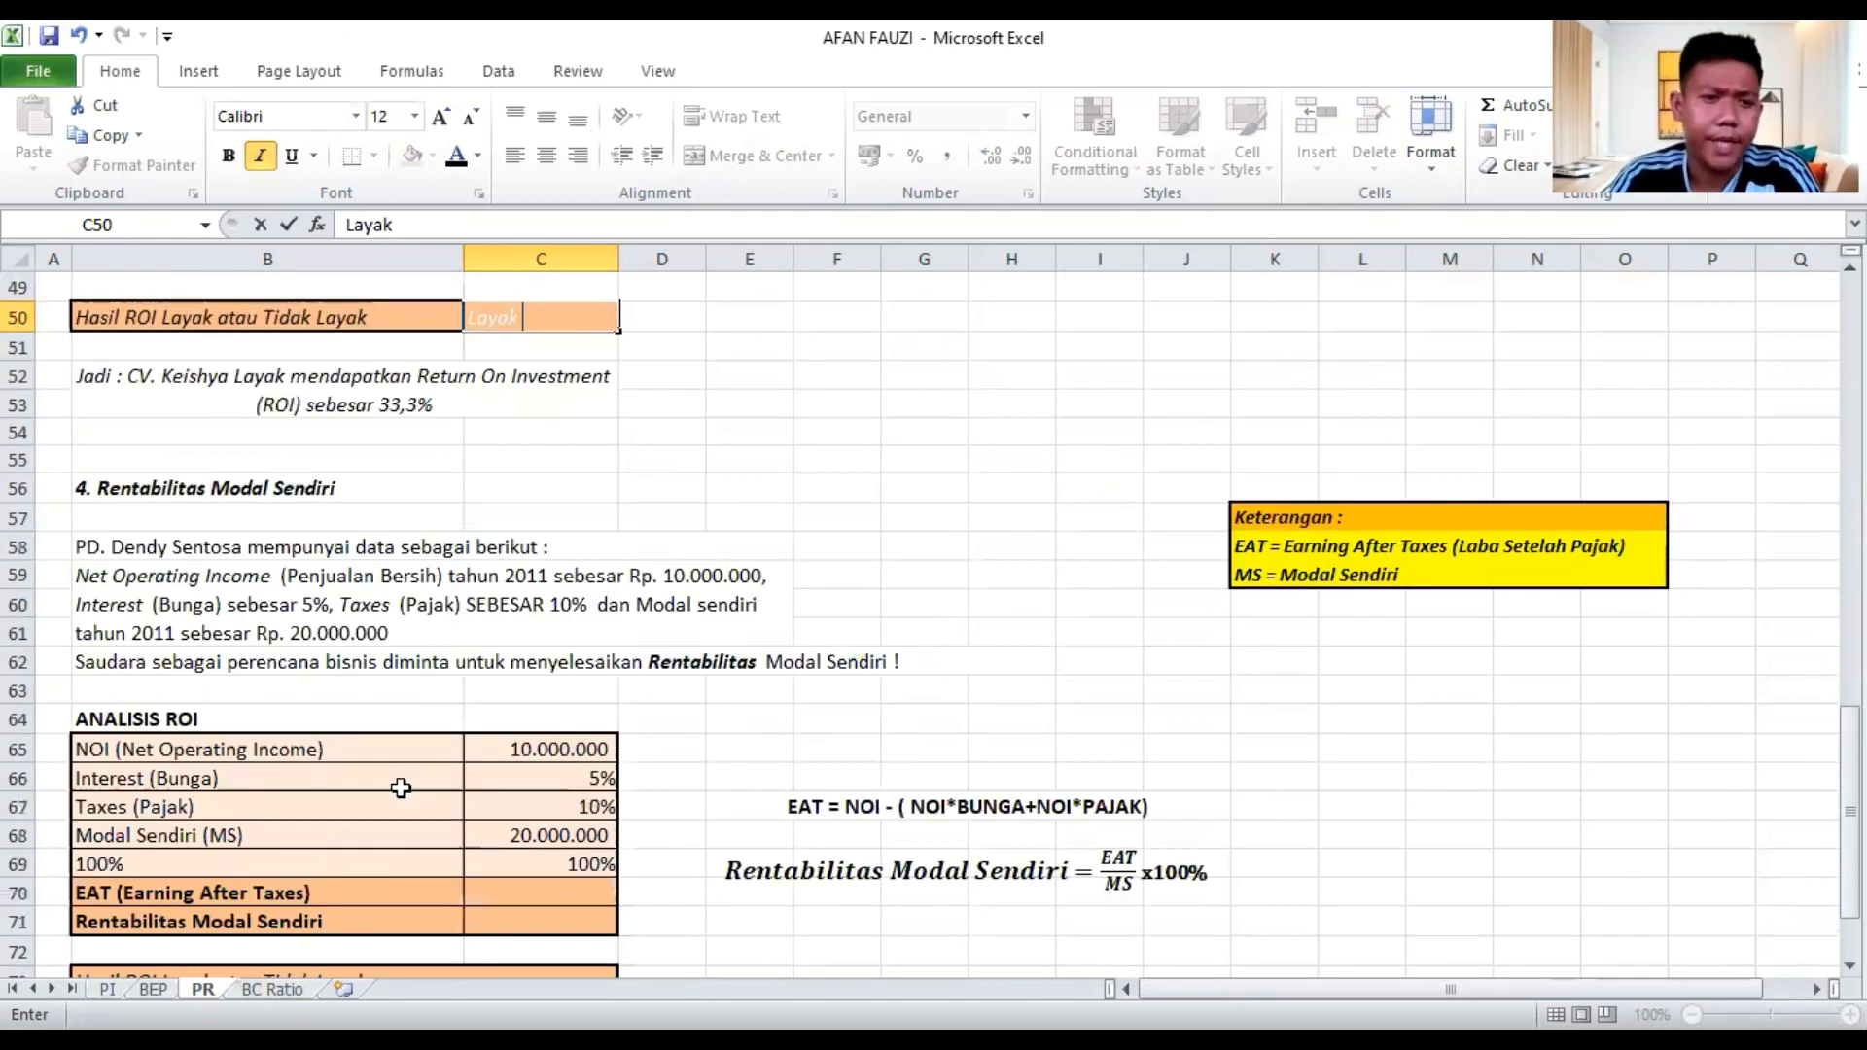
pyautogui.scroll(-1, 401, 788)
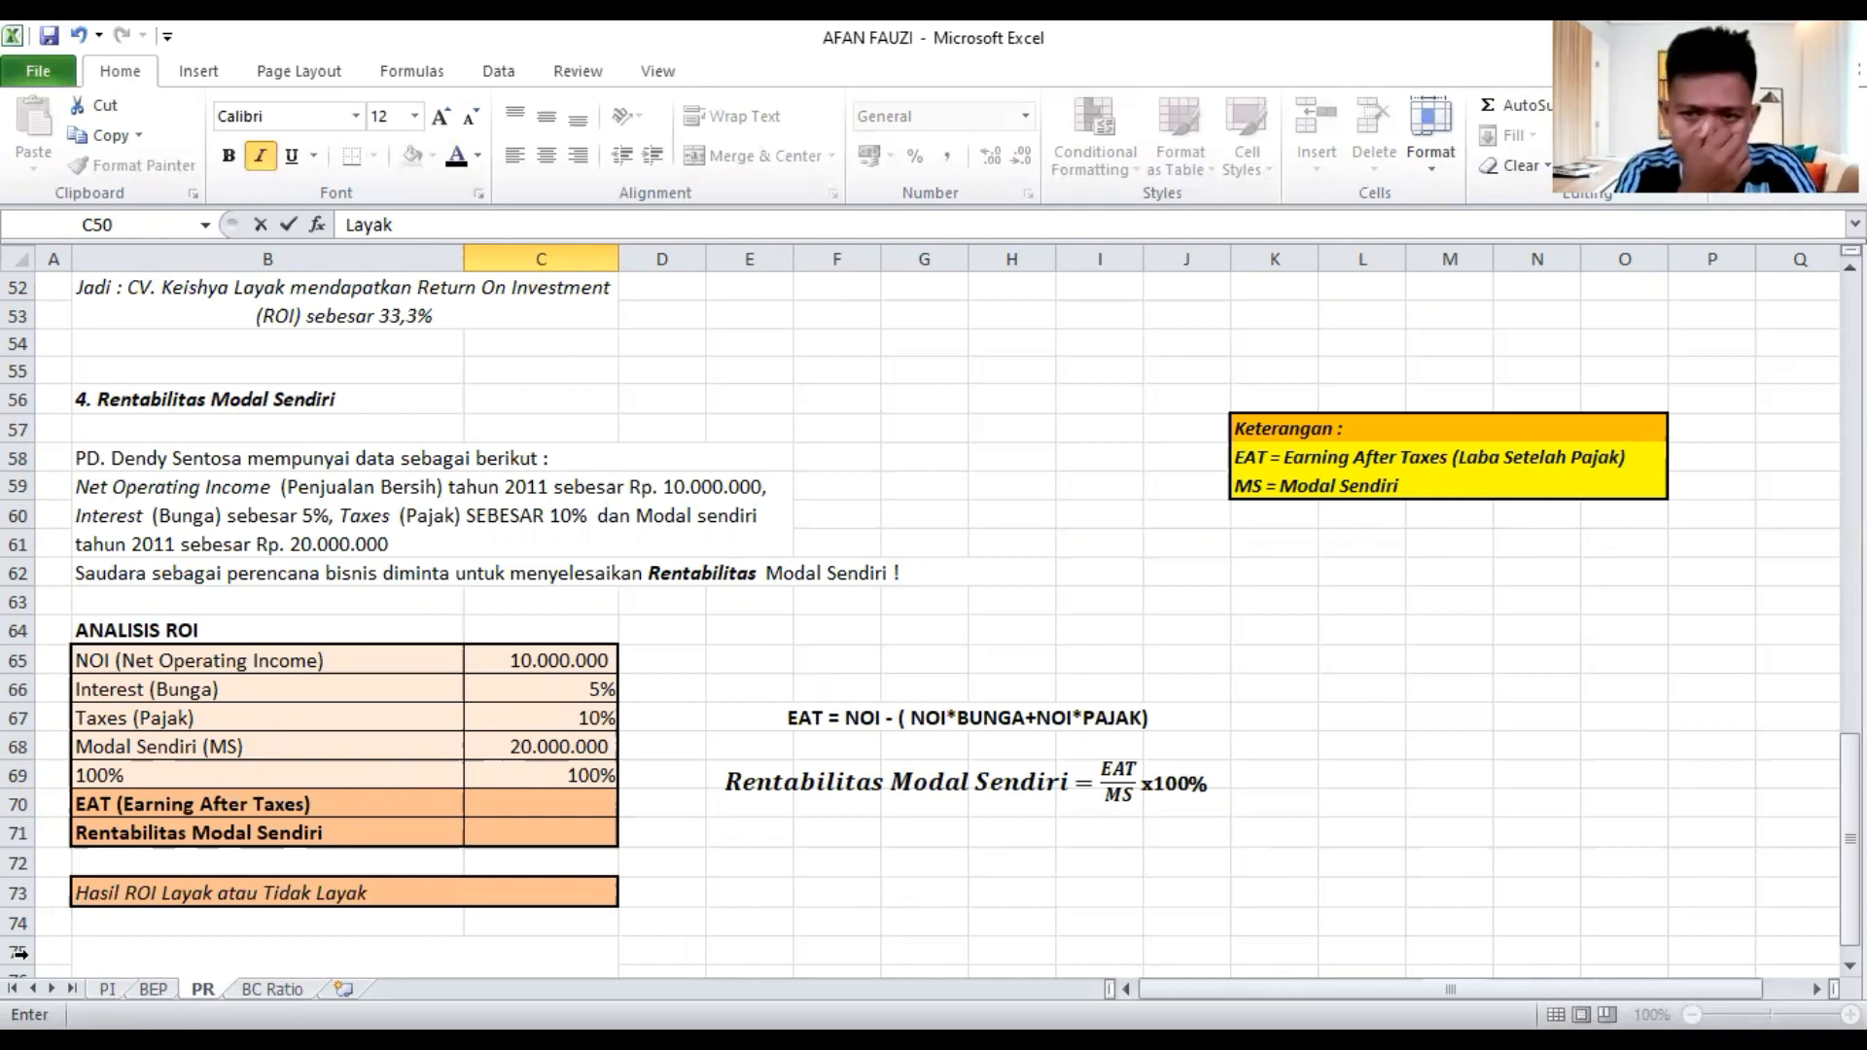
pyautogui.click(552, 660)
pyautogui.click(560, 686)
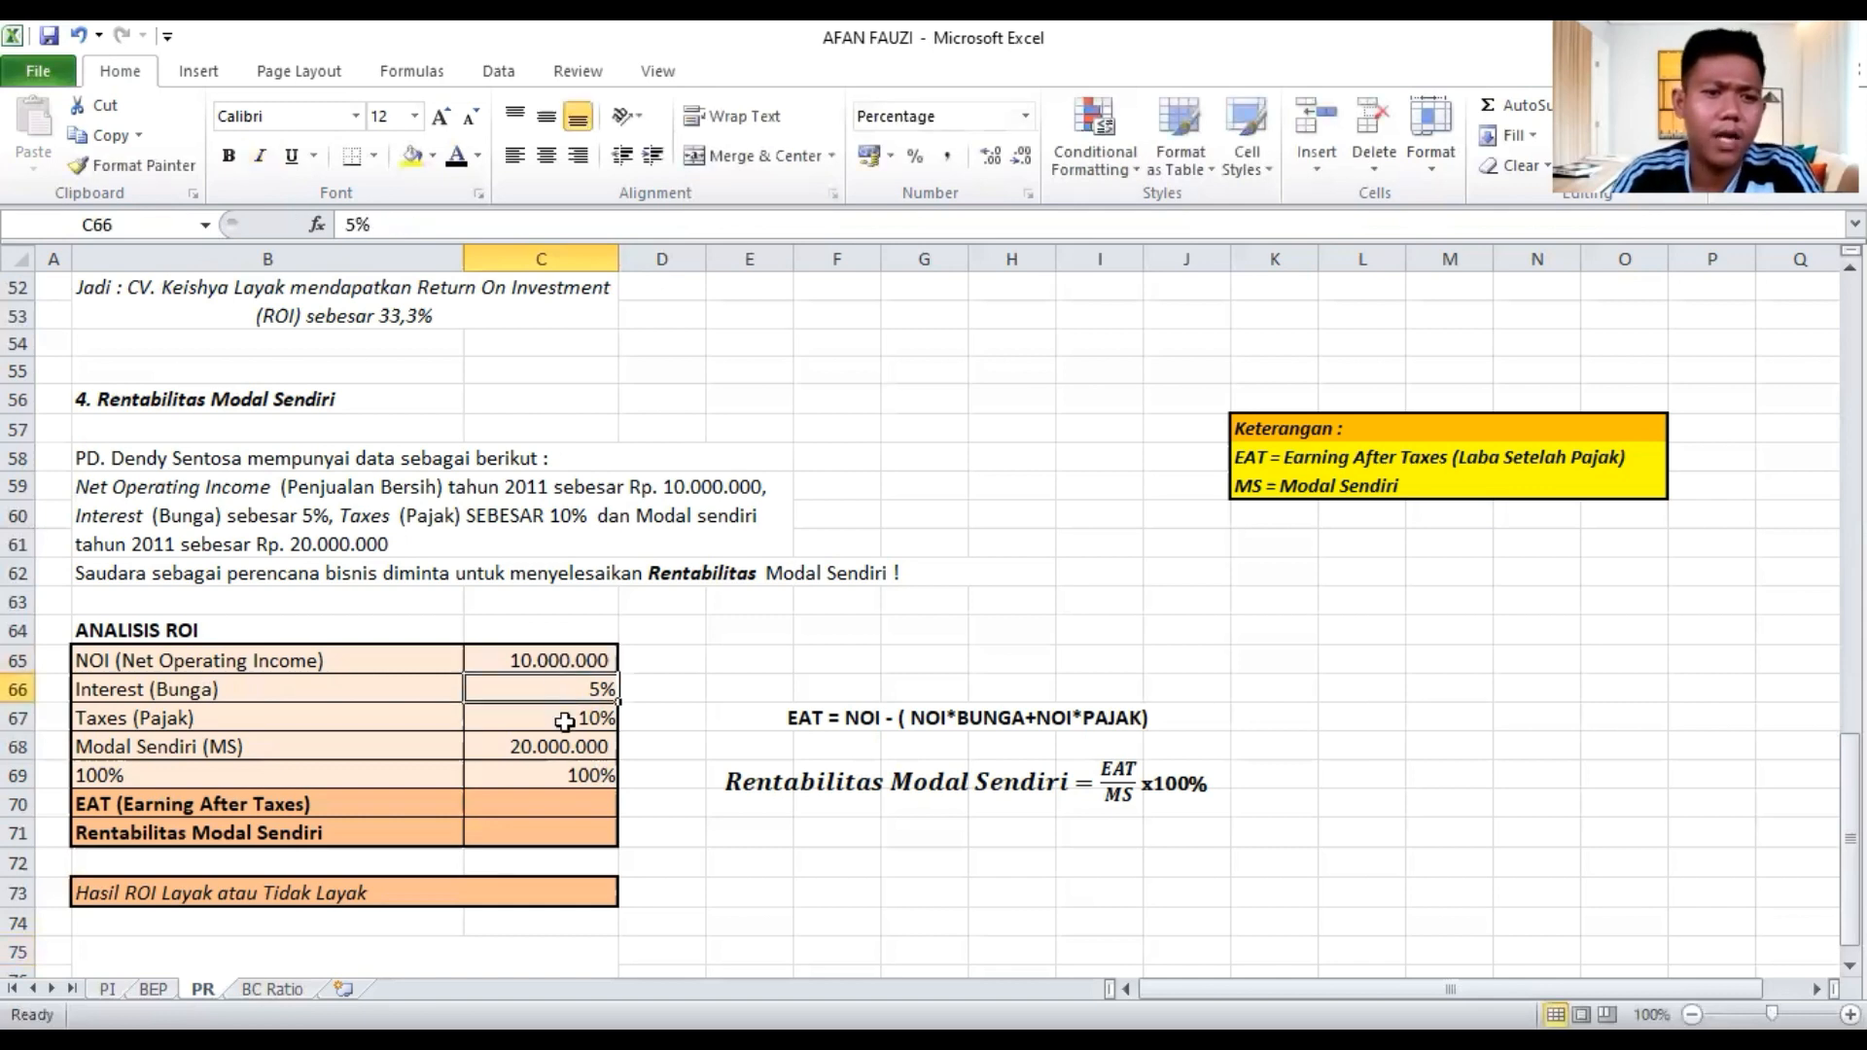
pyautogui.click(562, 721)
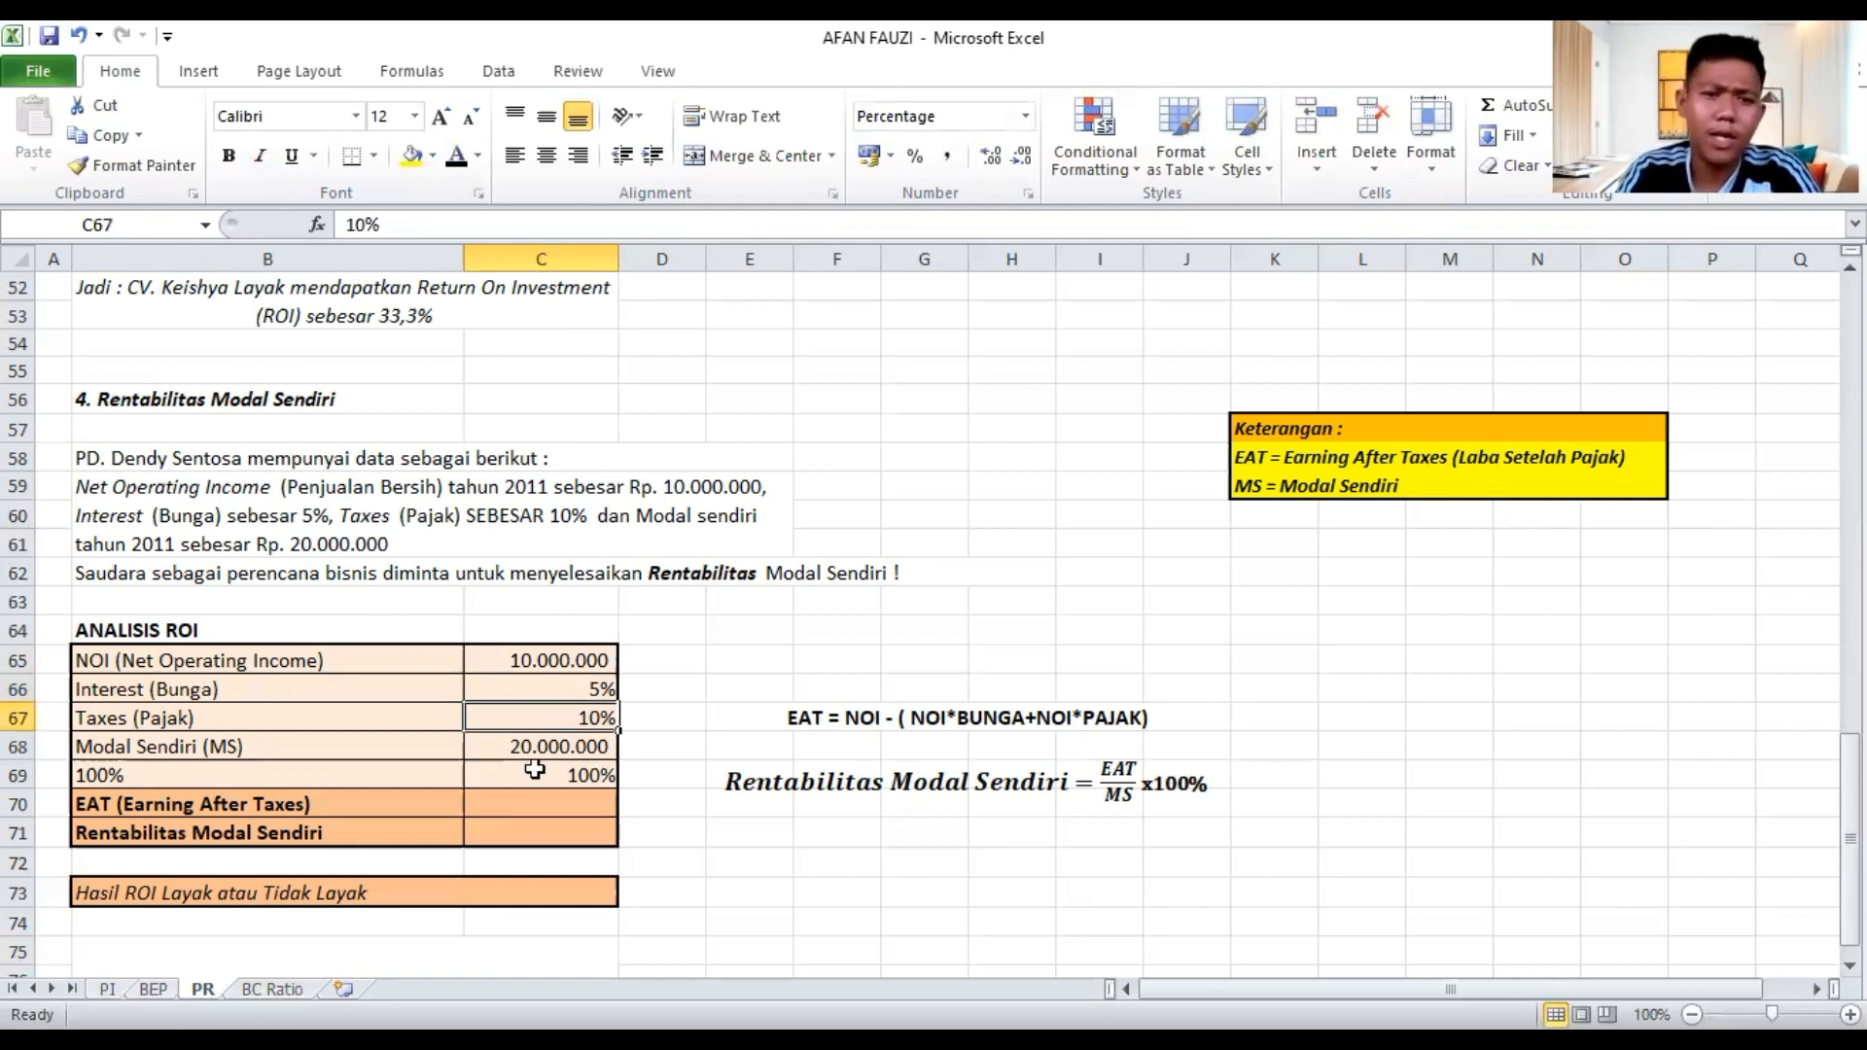
pyautogui.click(605, 806)
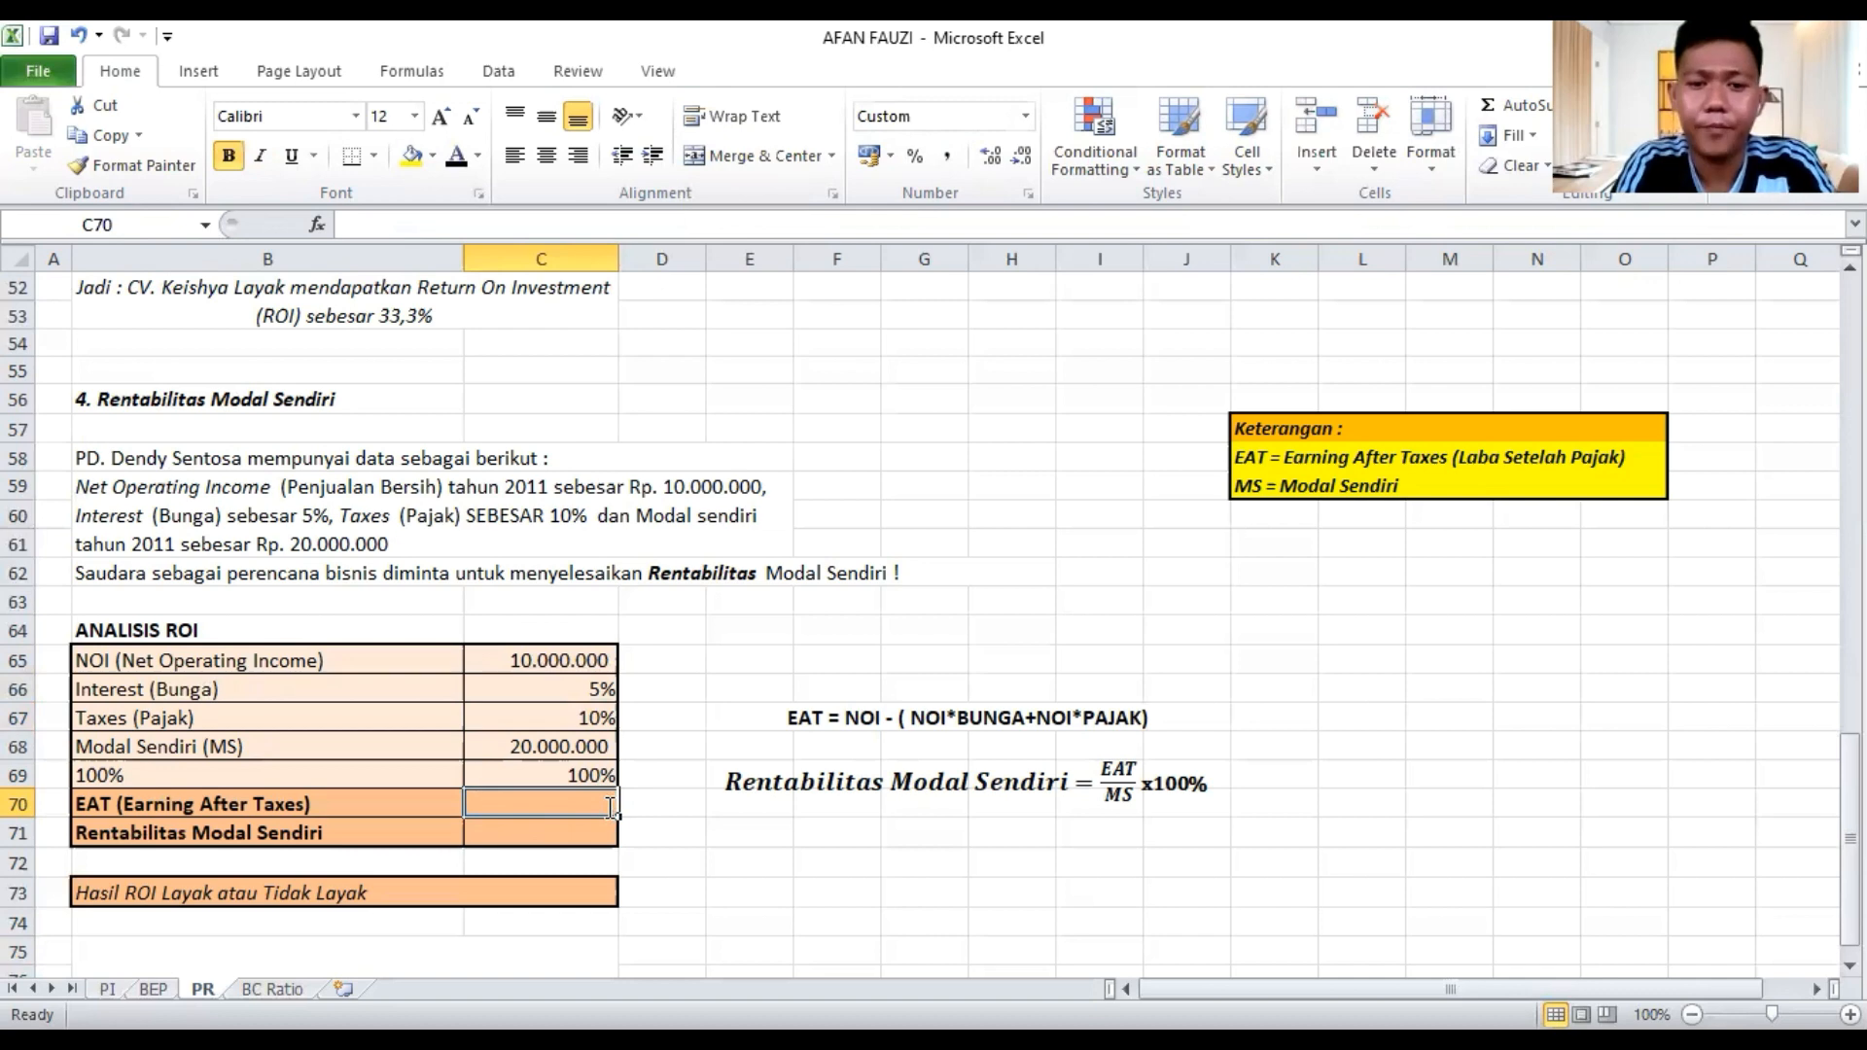
pyautogui.write('=')
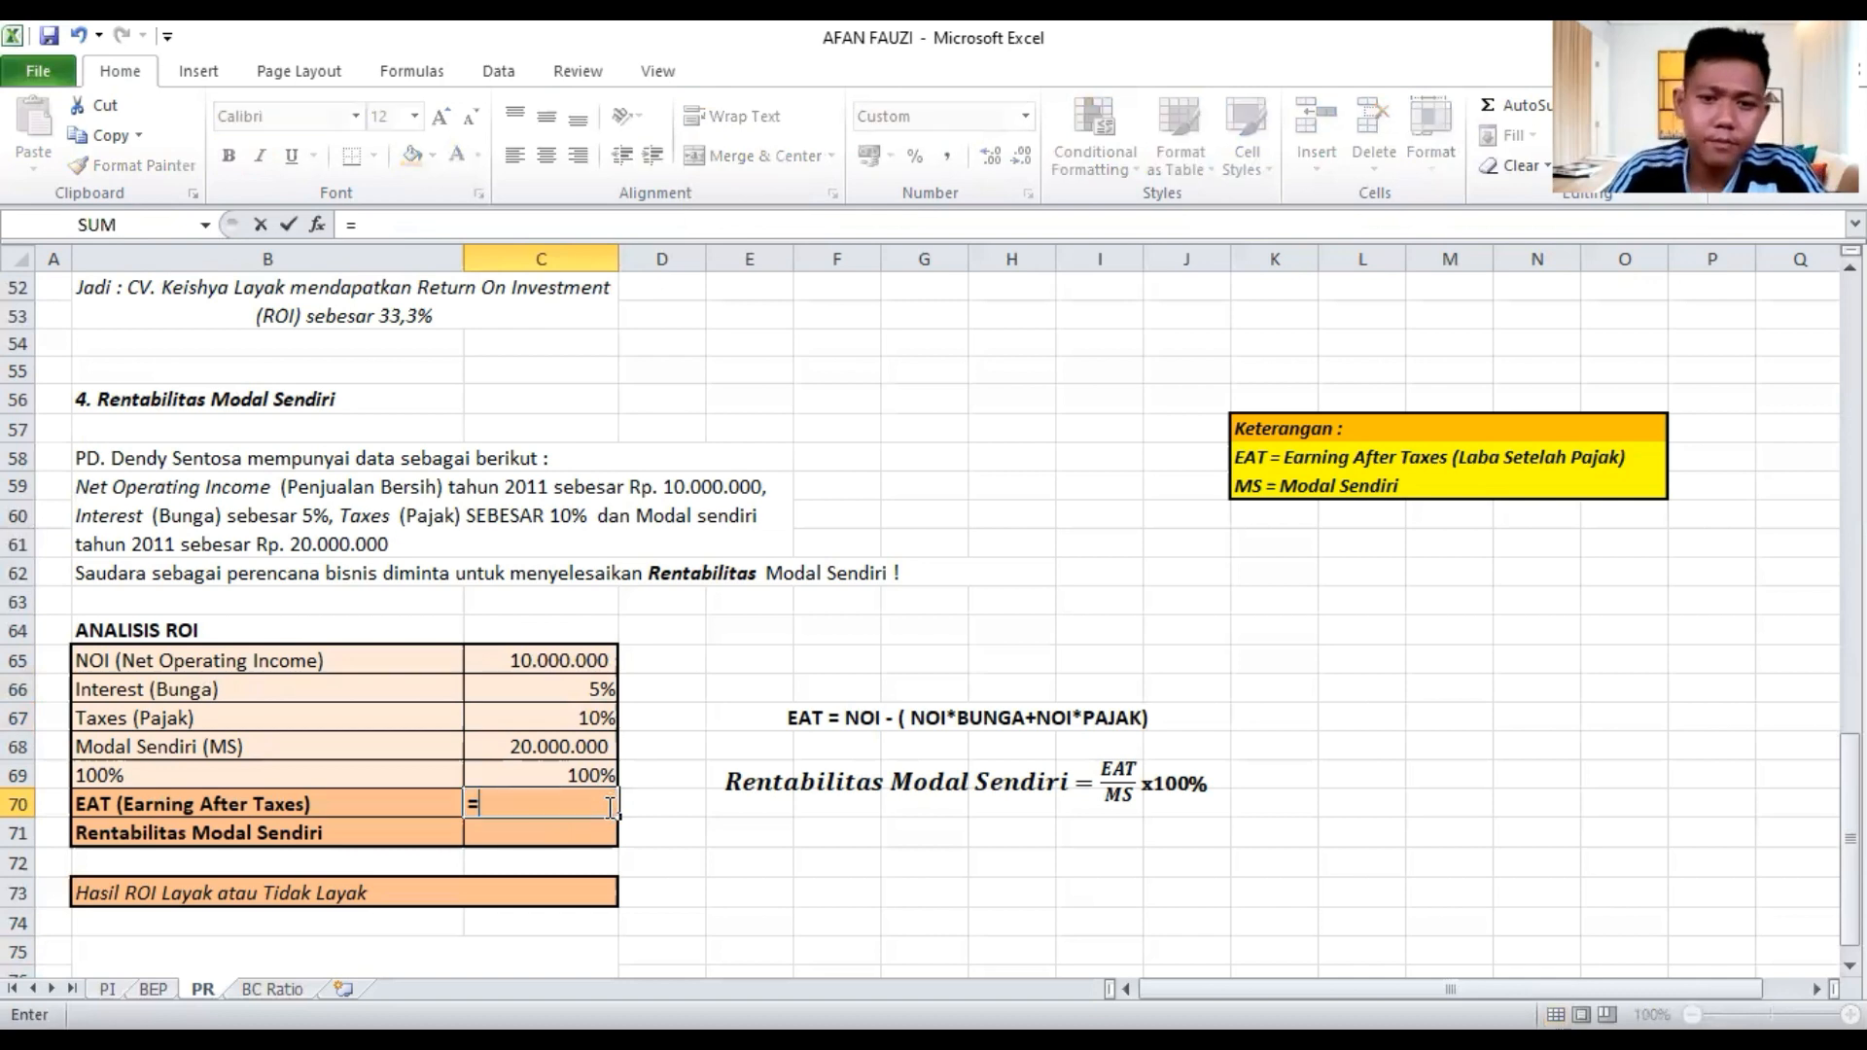
pyautogui.click(595, 662)
pyautogui.click(595, 661)
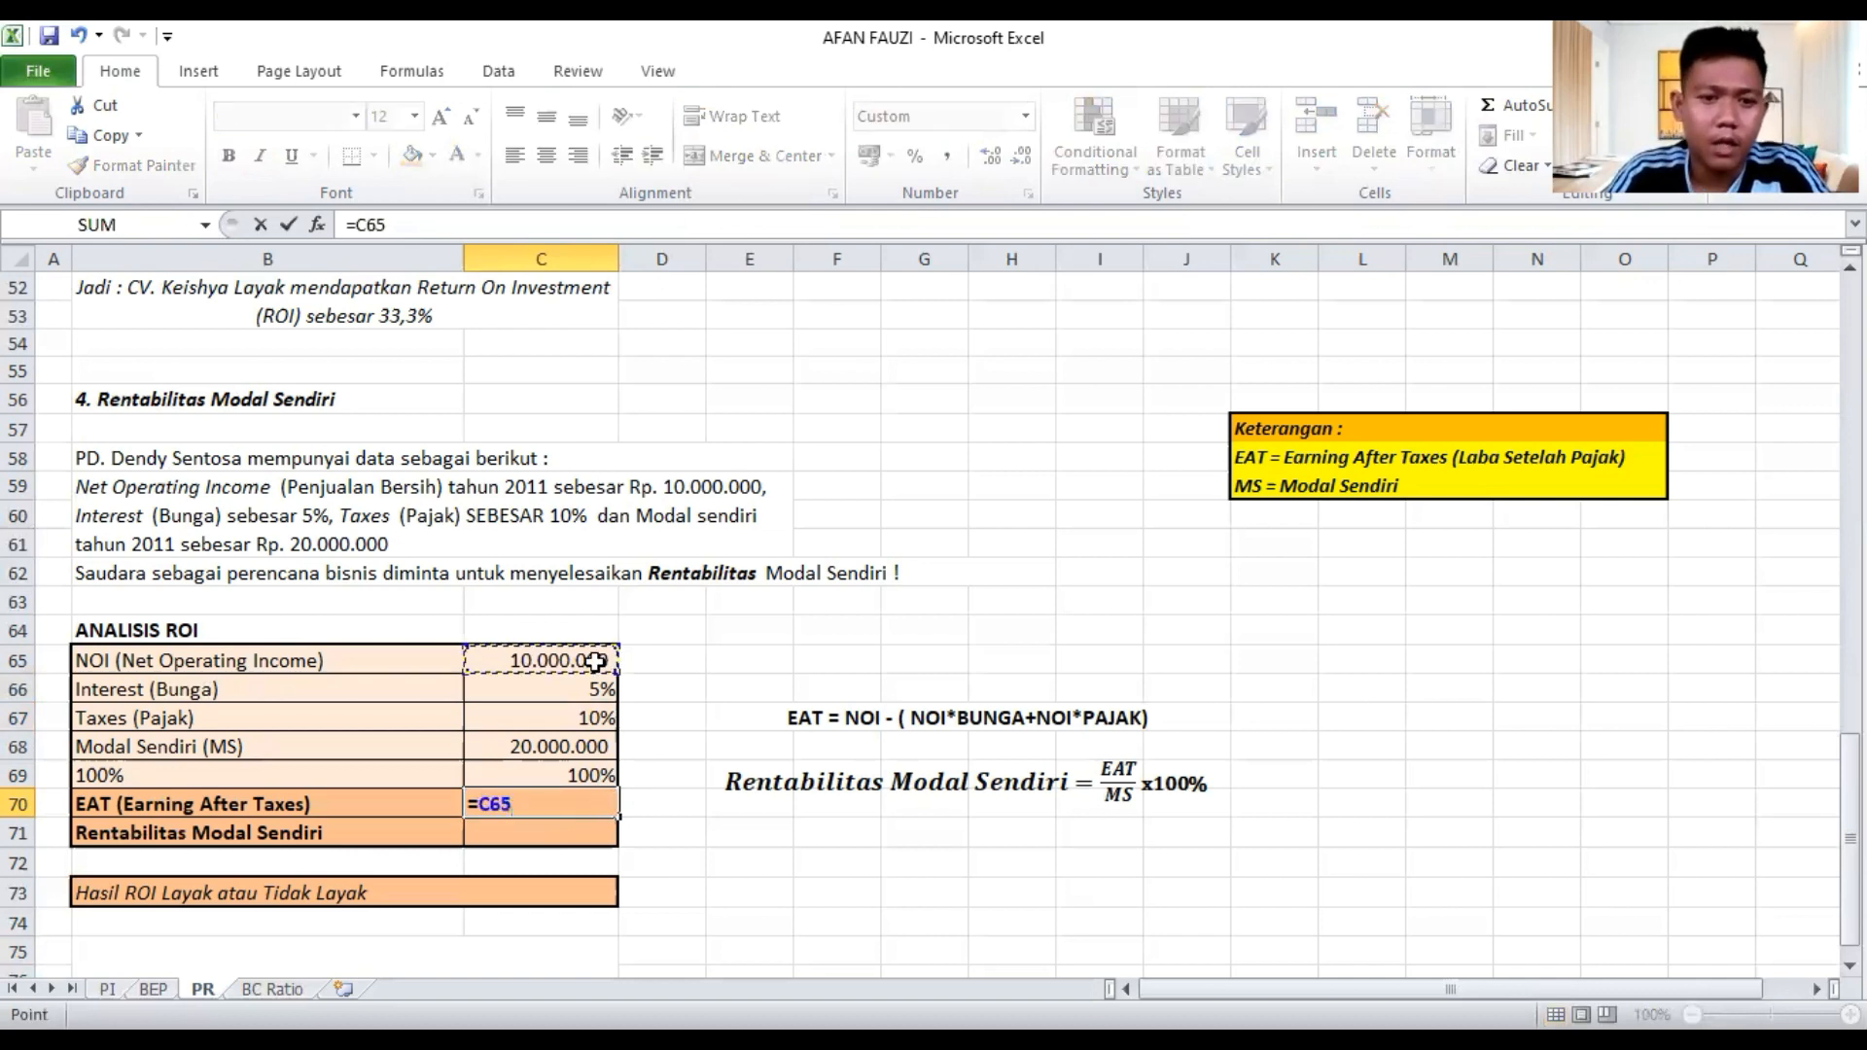
pyautogui.write('-')
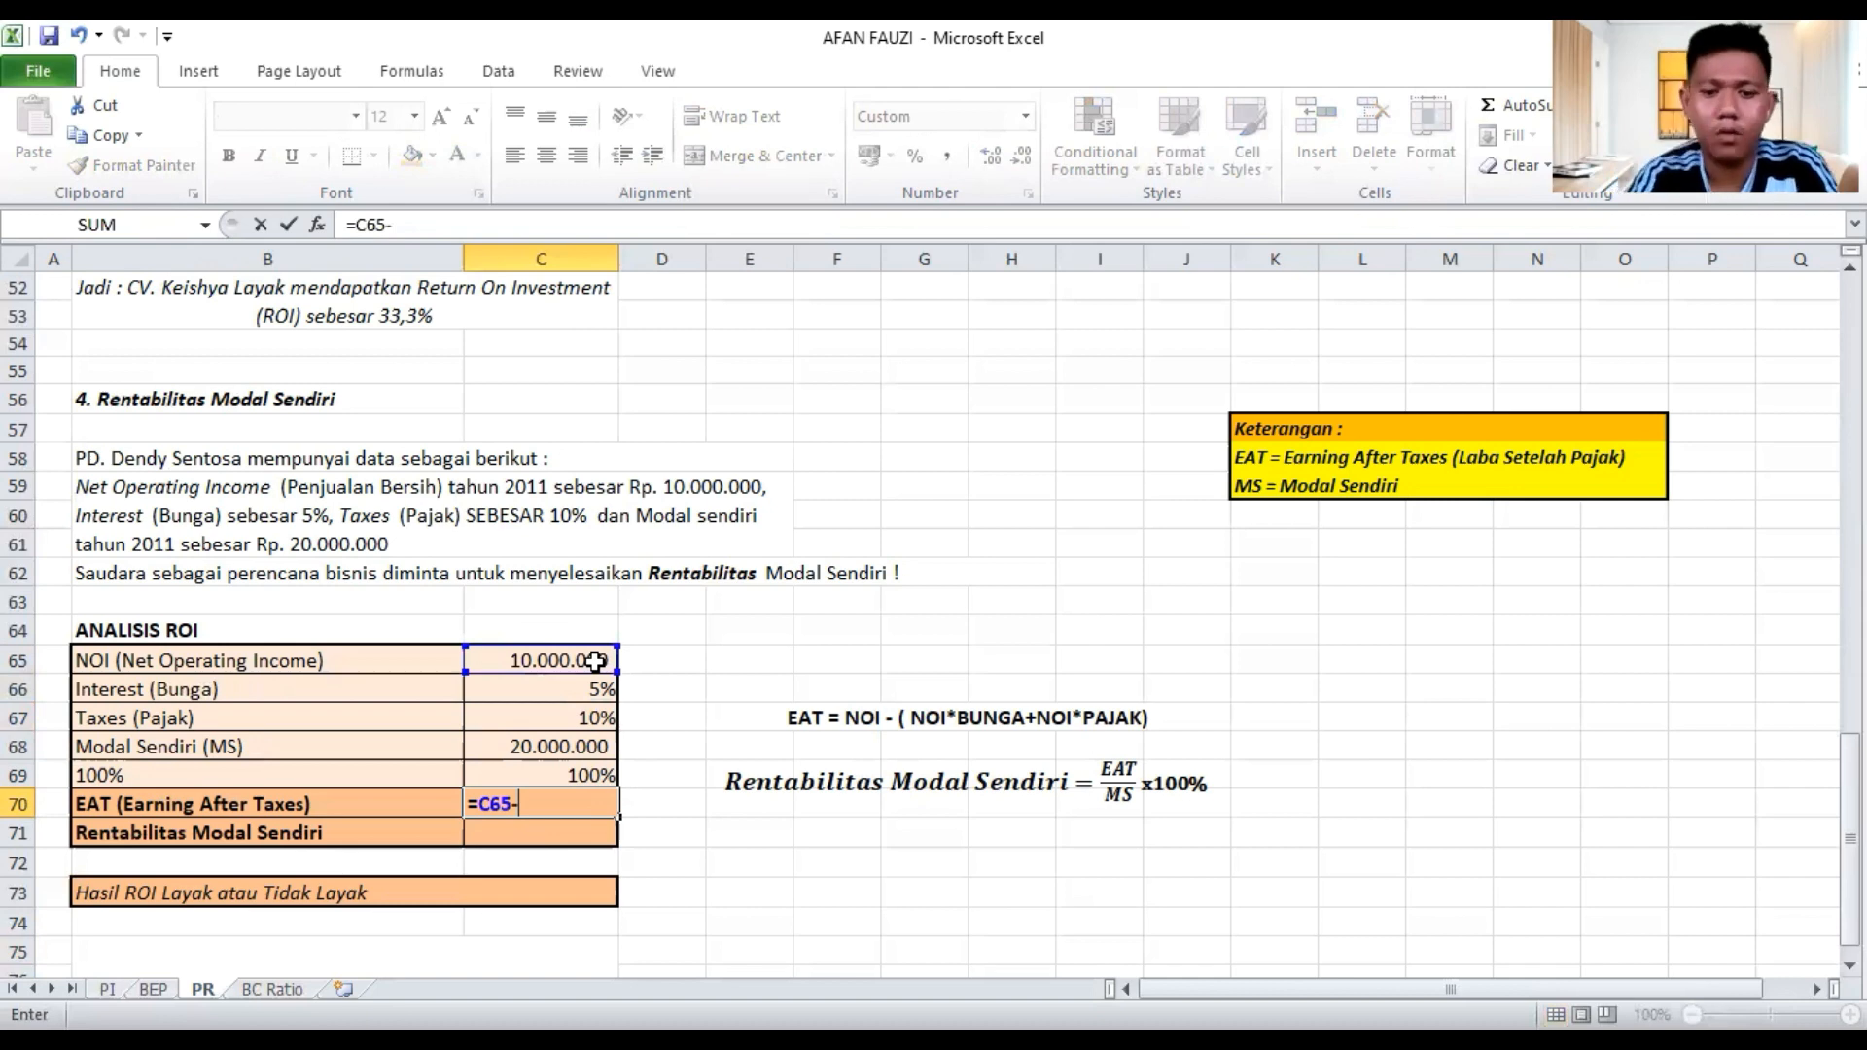
pyautogui.write('(')
pyautogui.click(595, 662)
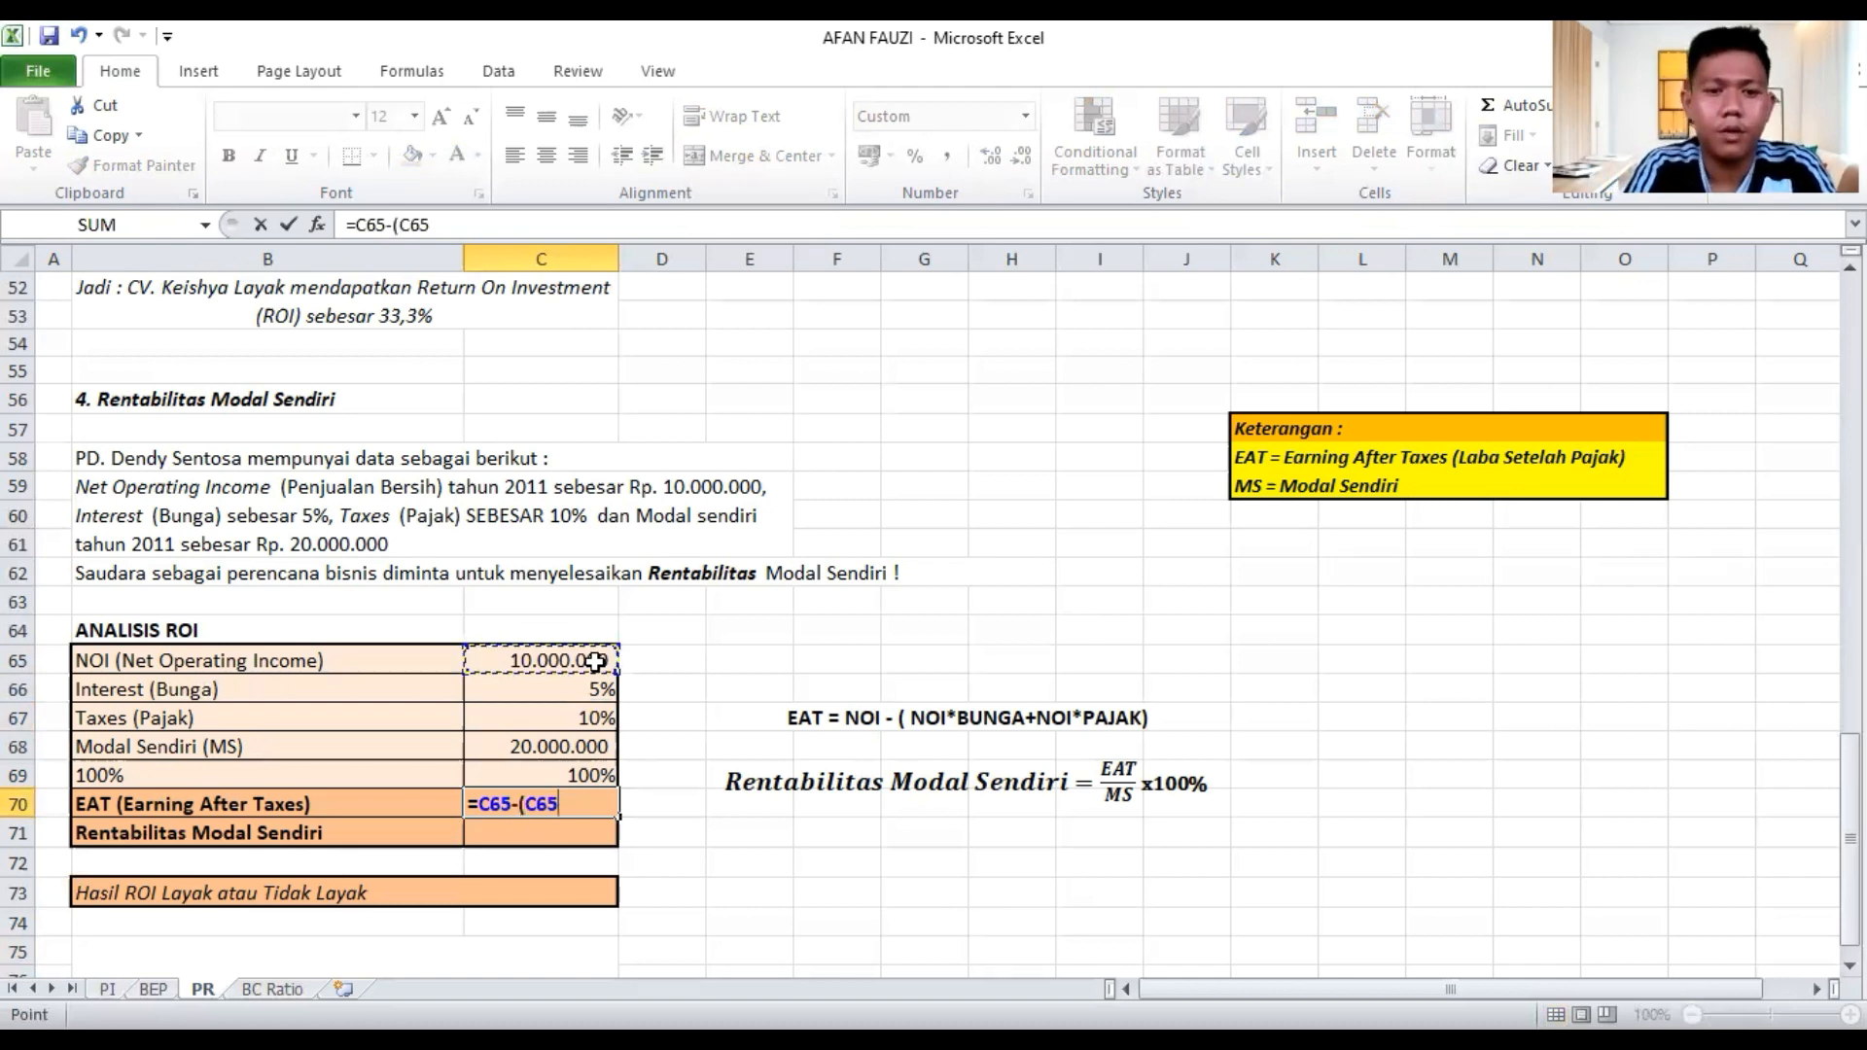
pyautogui.write('*')
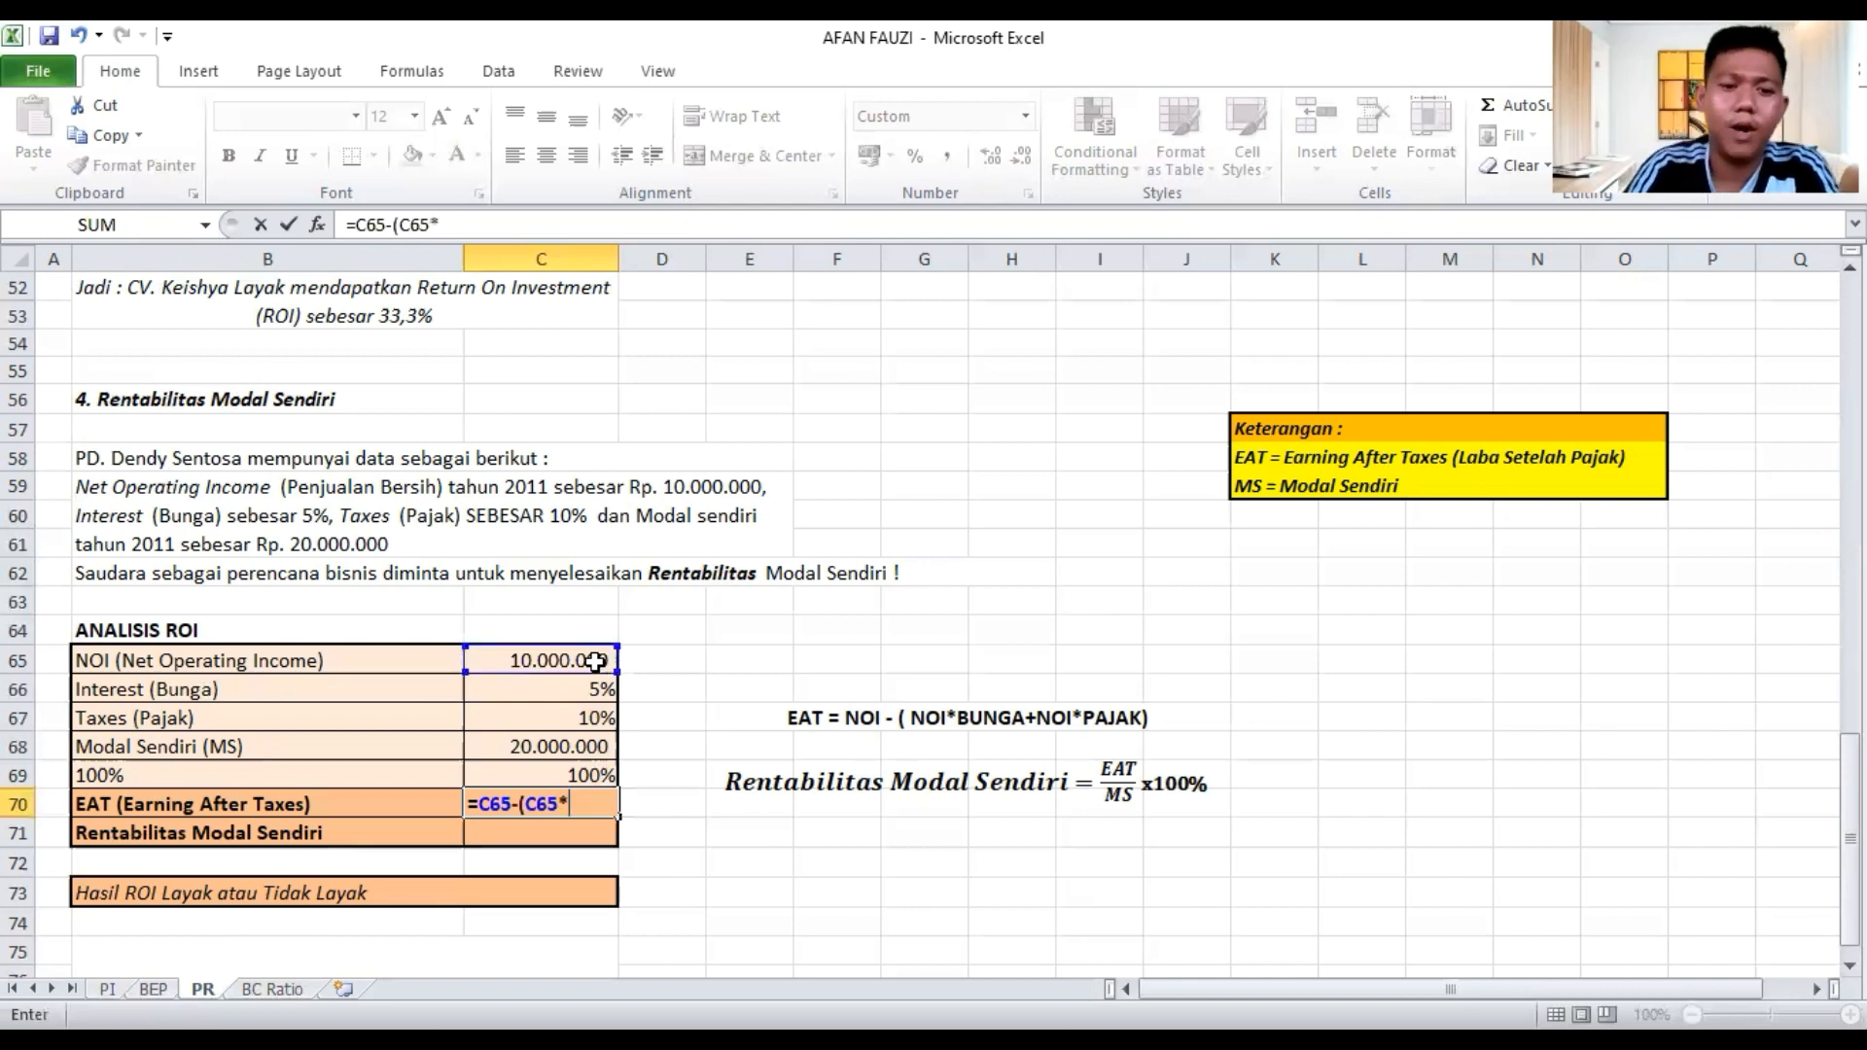
pyautogui.click(619, 686)
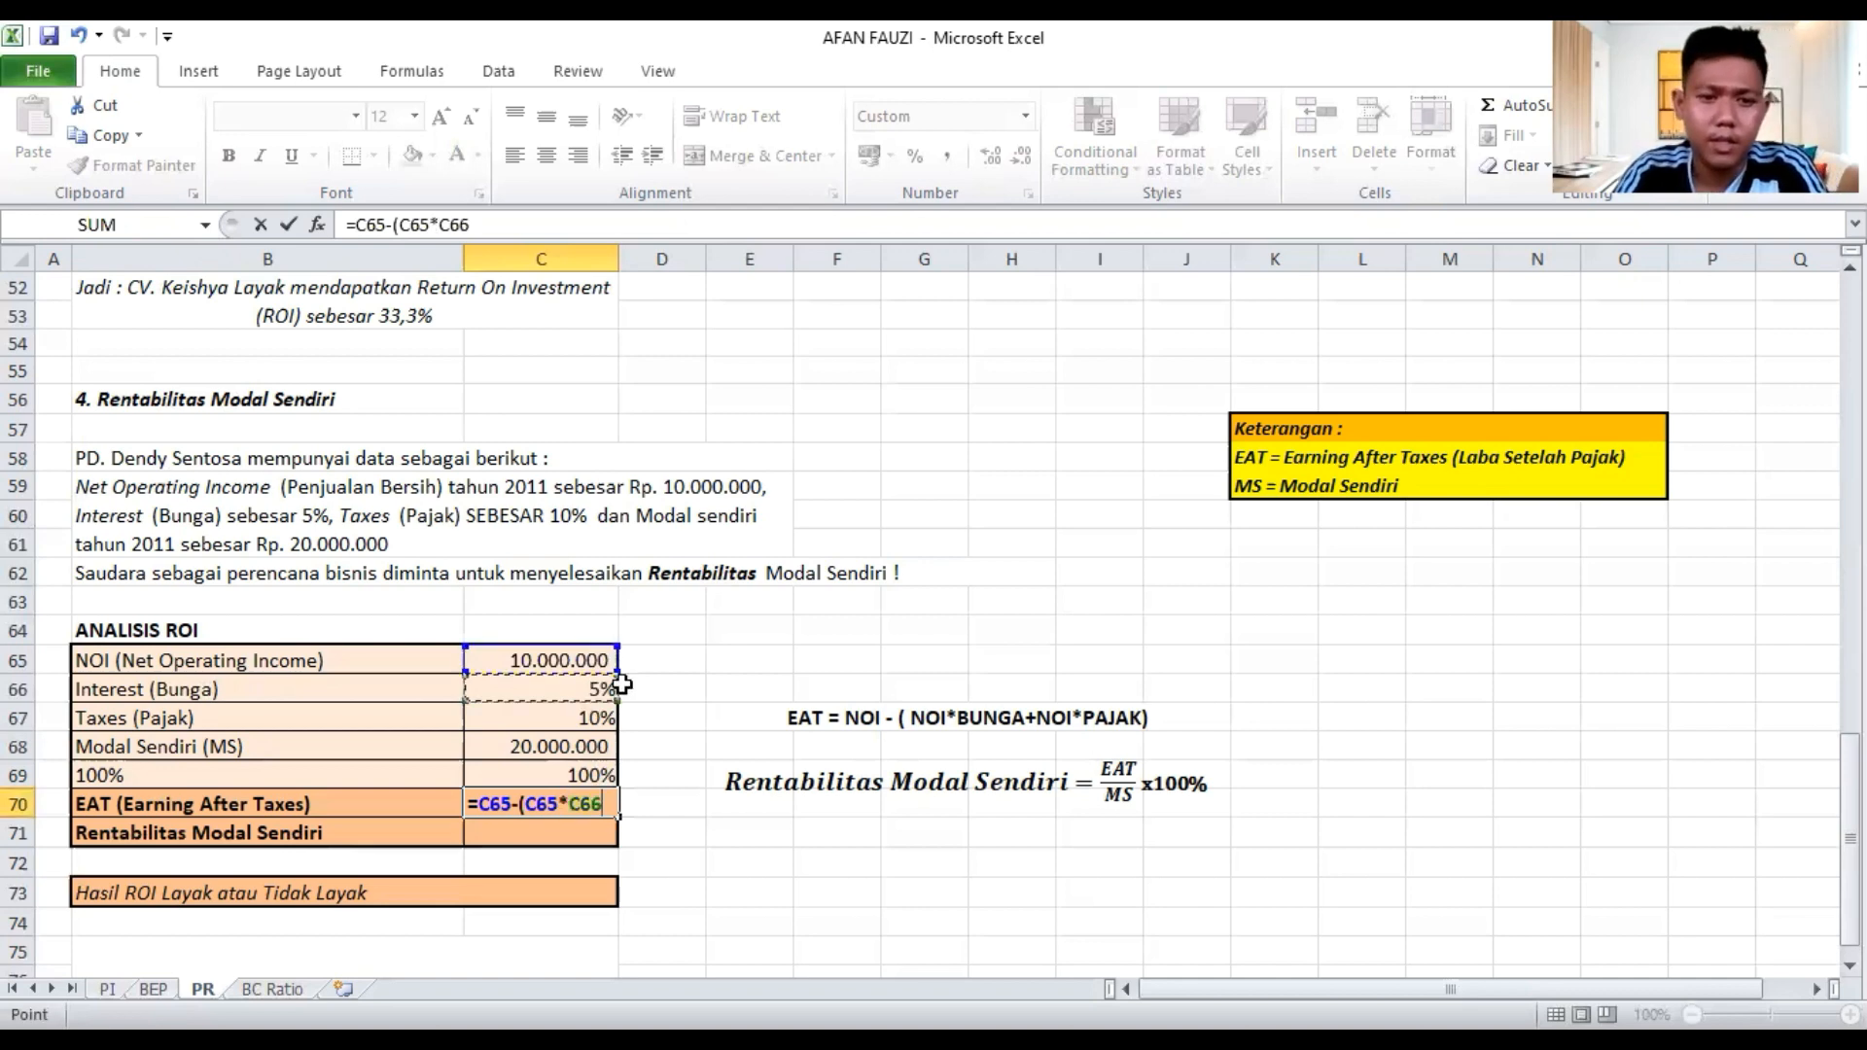
pyautogui.write('+')
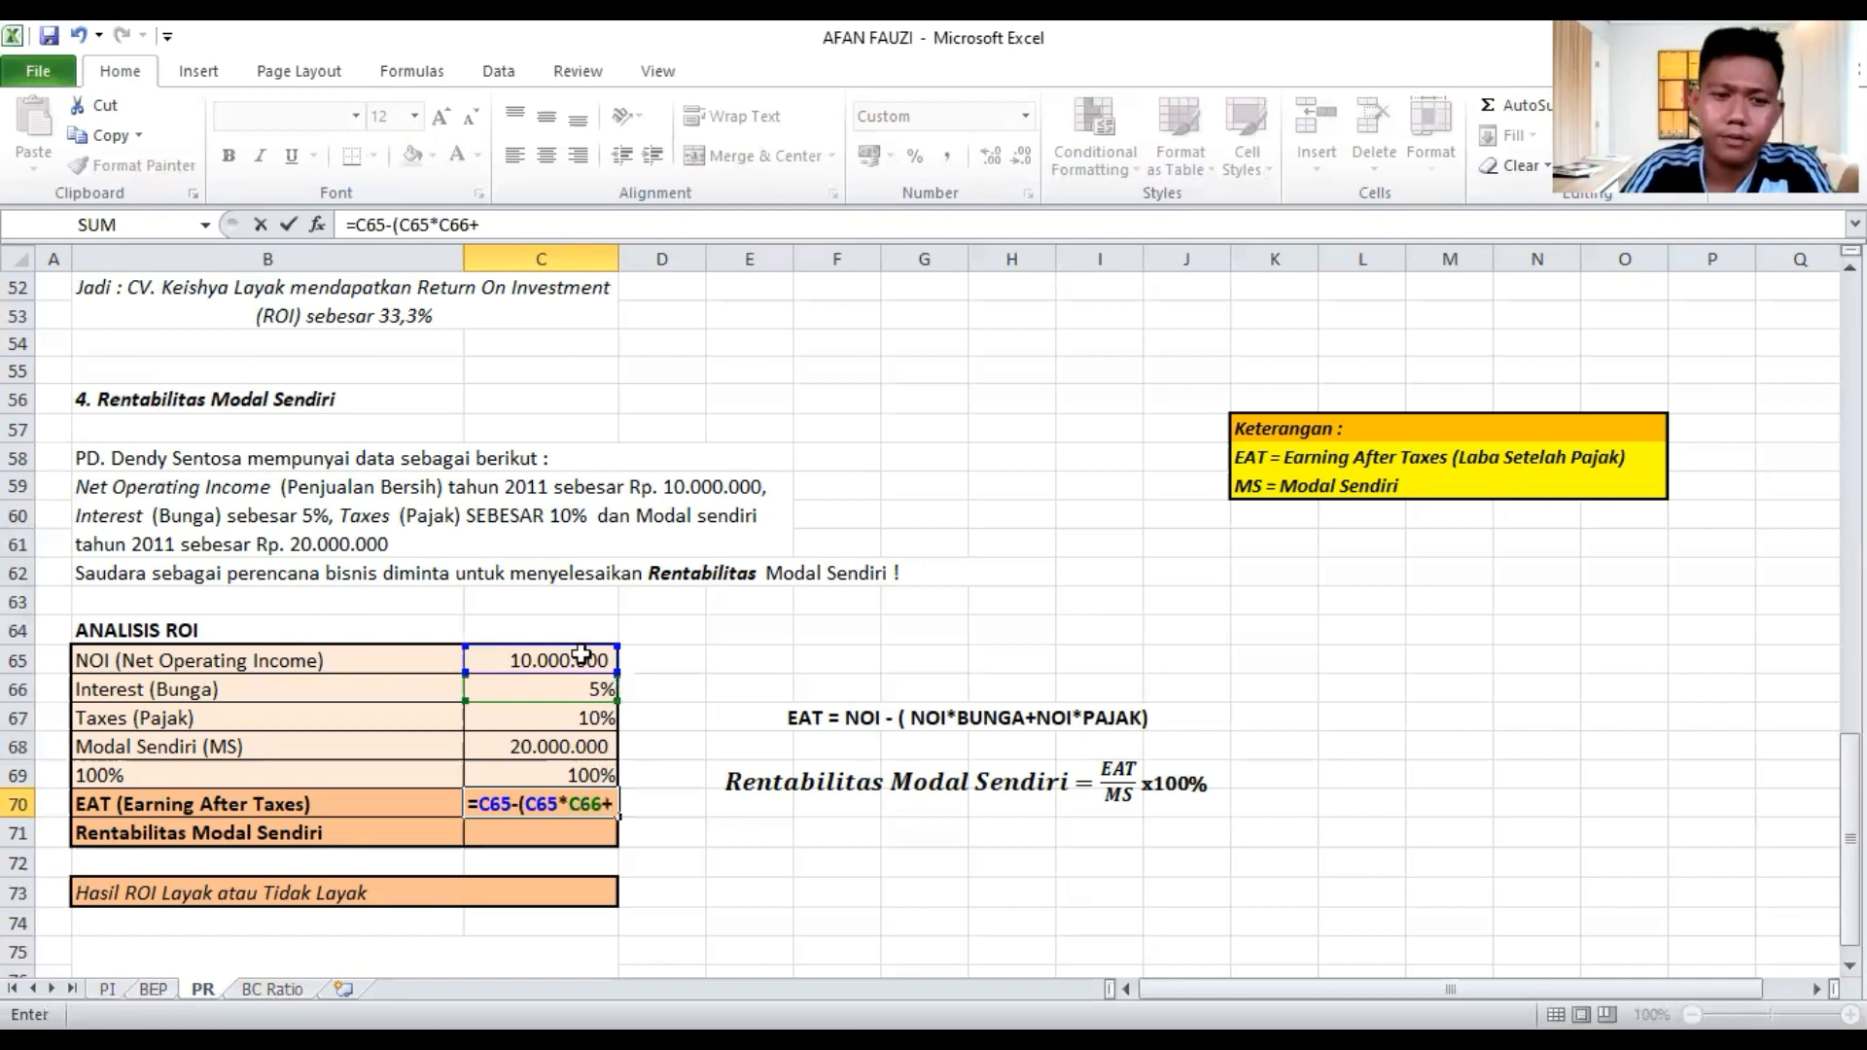
pyautogui.click(591, 660)
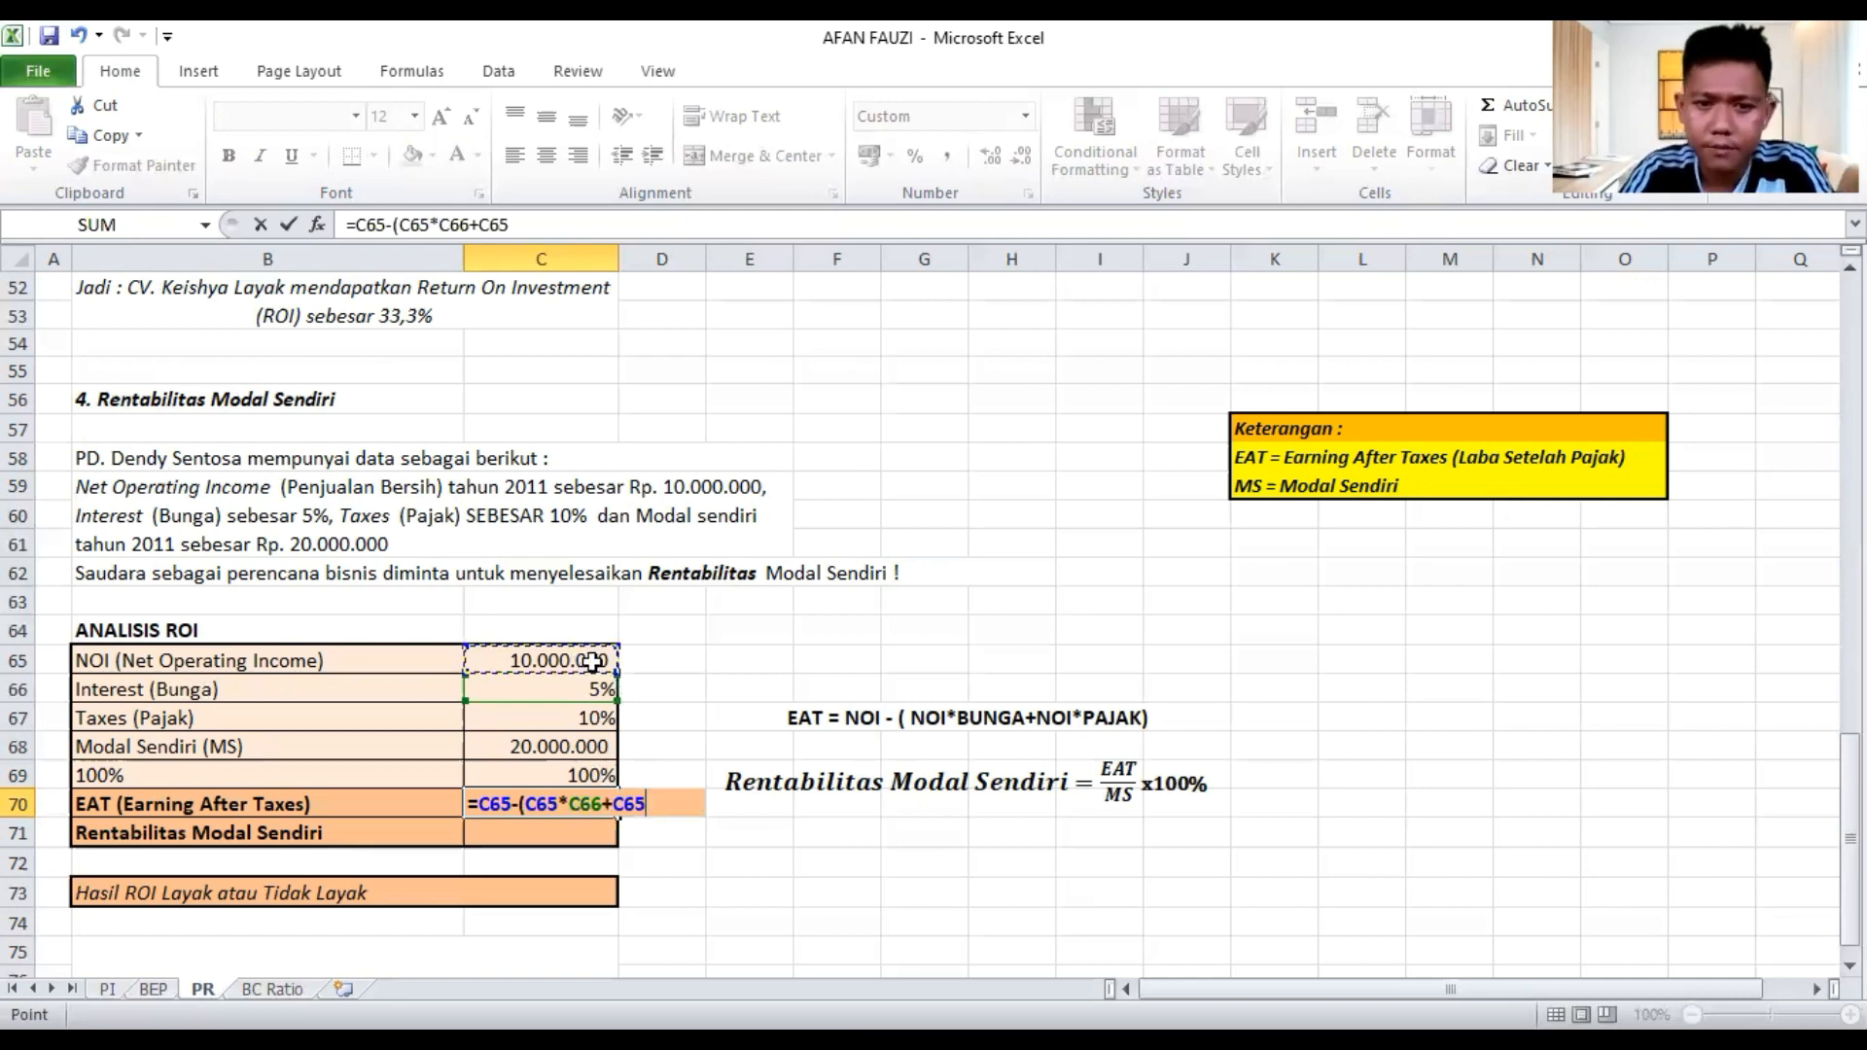
pyautogui.write('*')
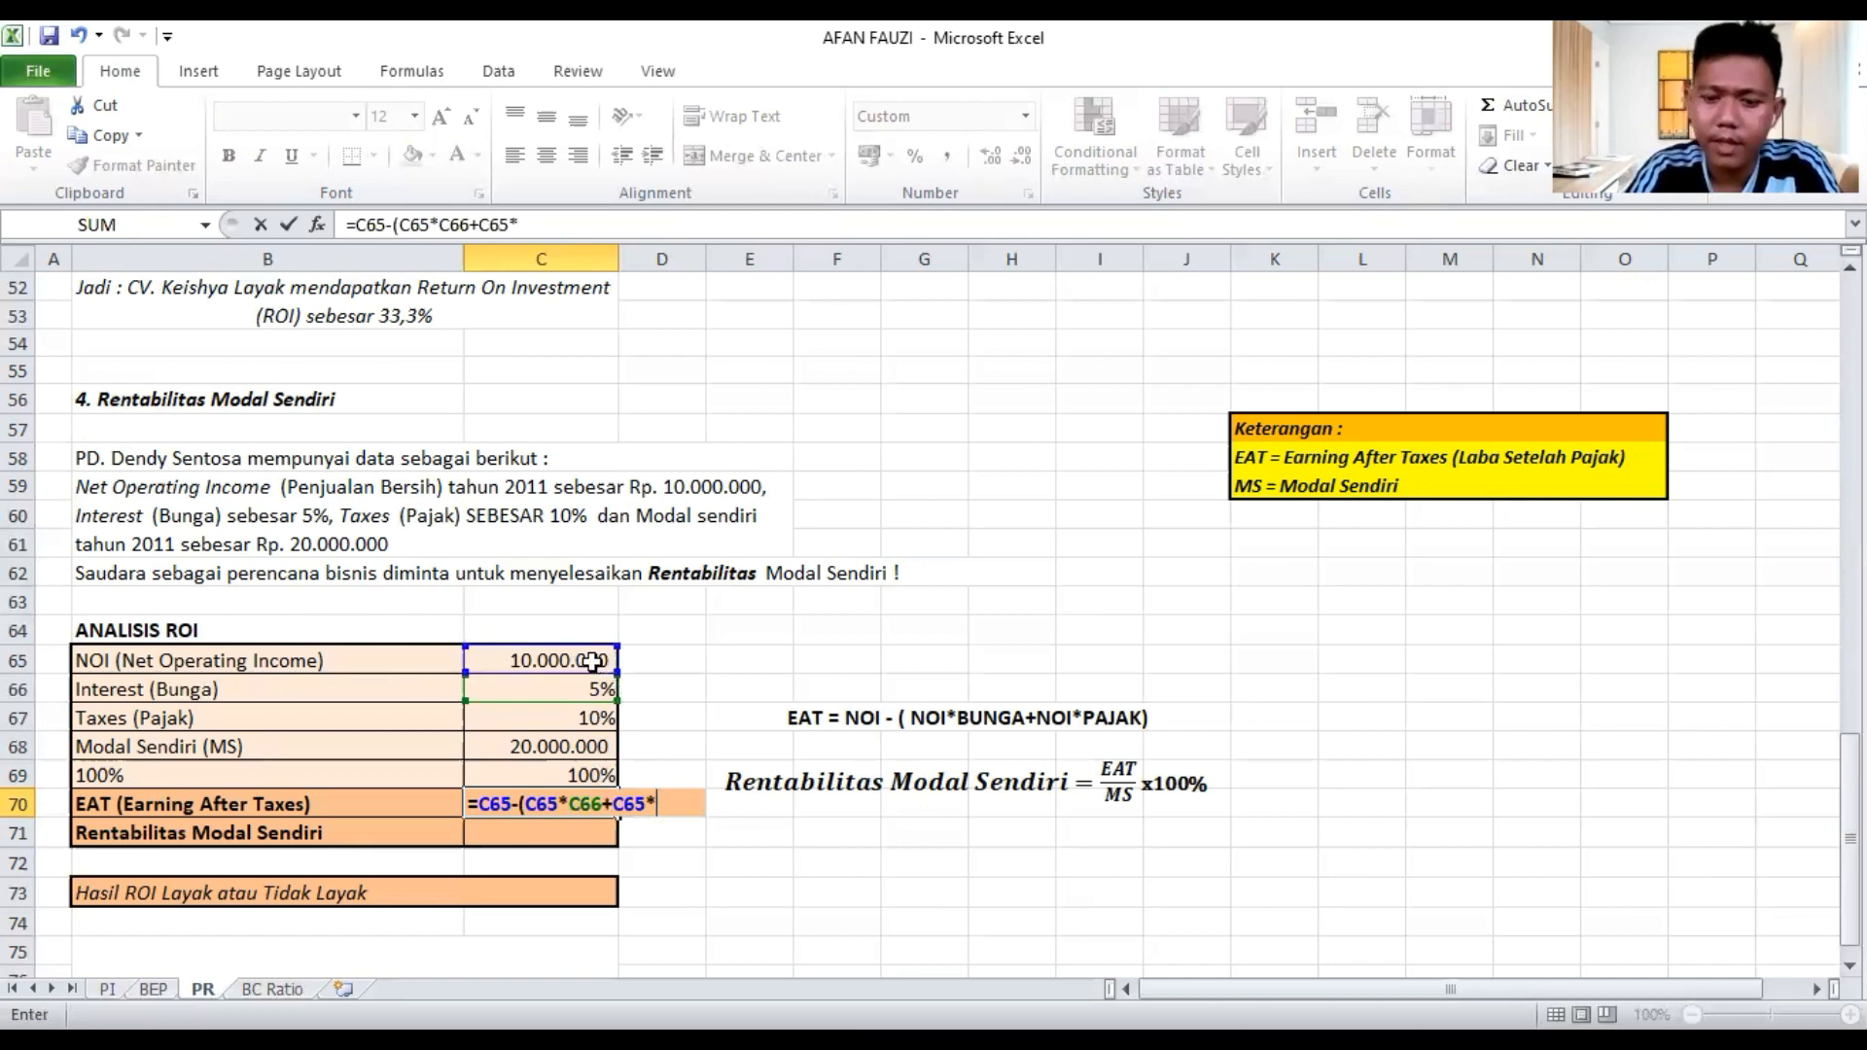
pyautogui.click(557, 718)
pyautogui.write(')')
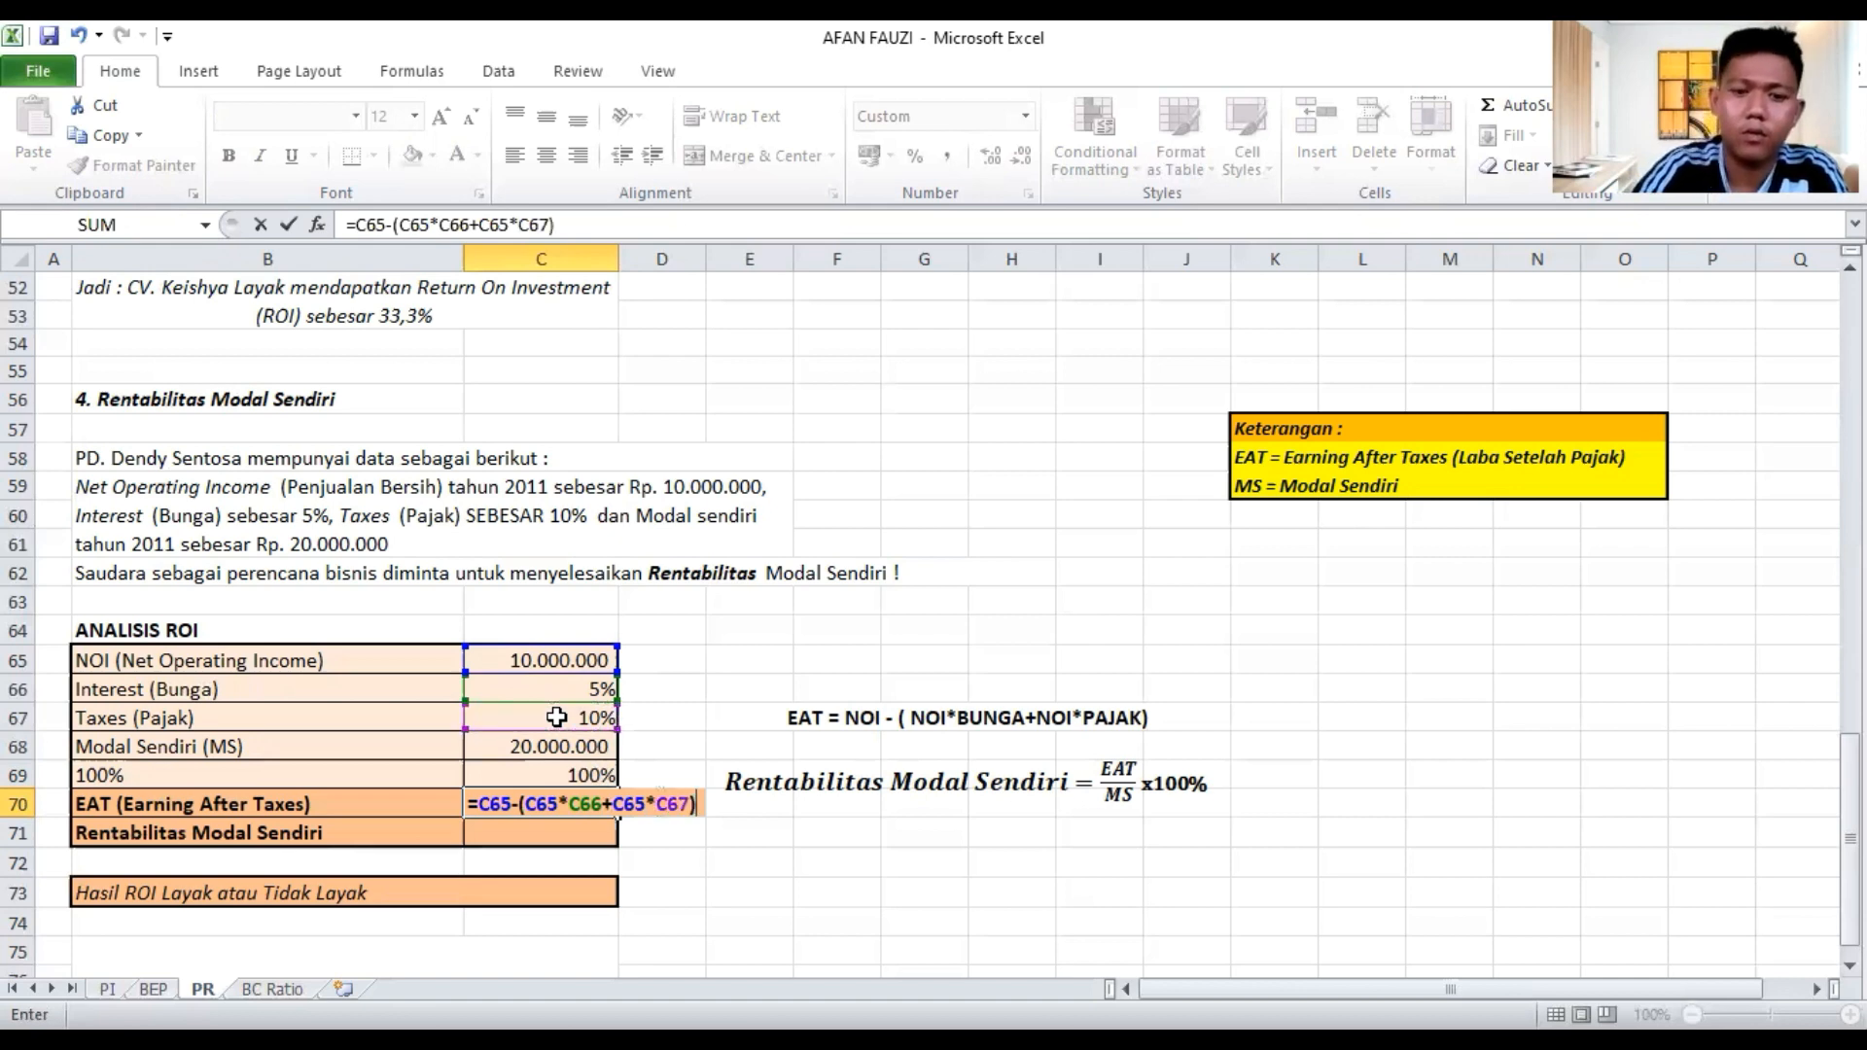
pyautogui.press('Return')
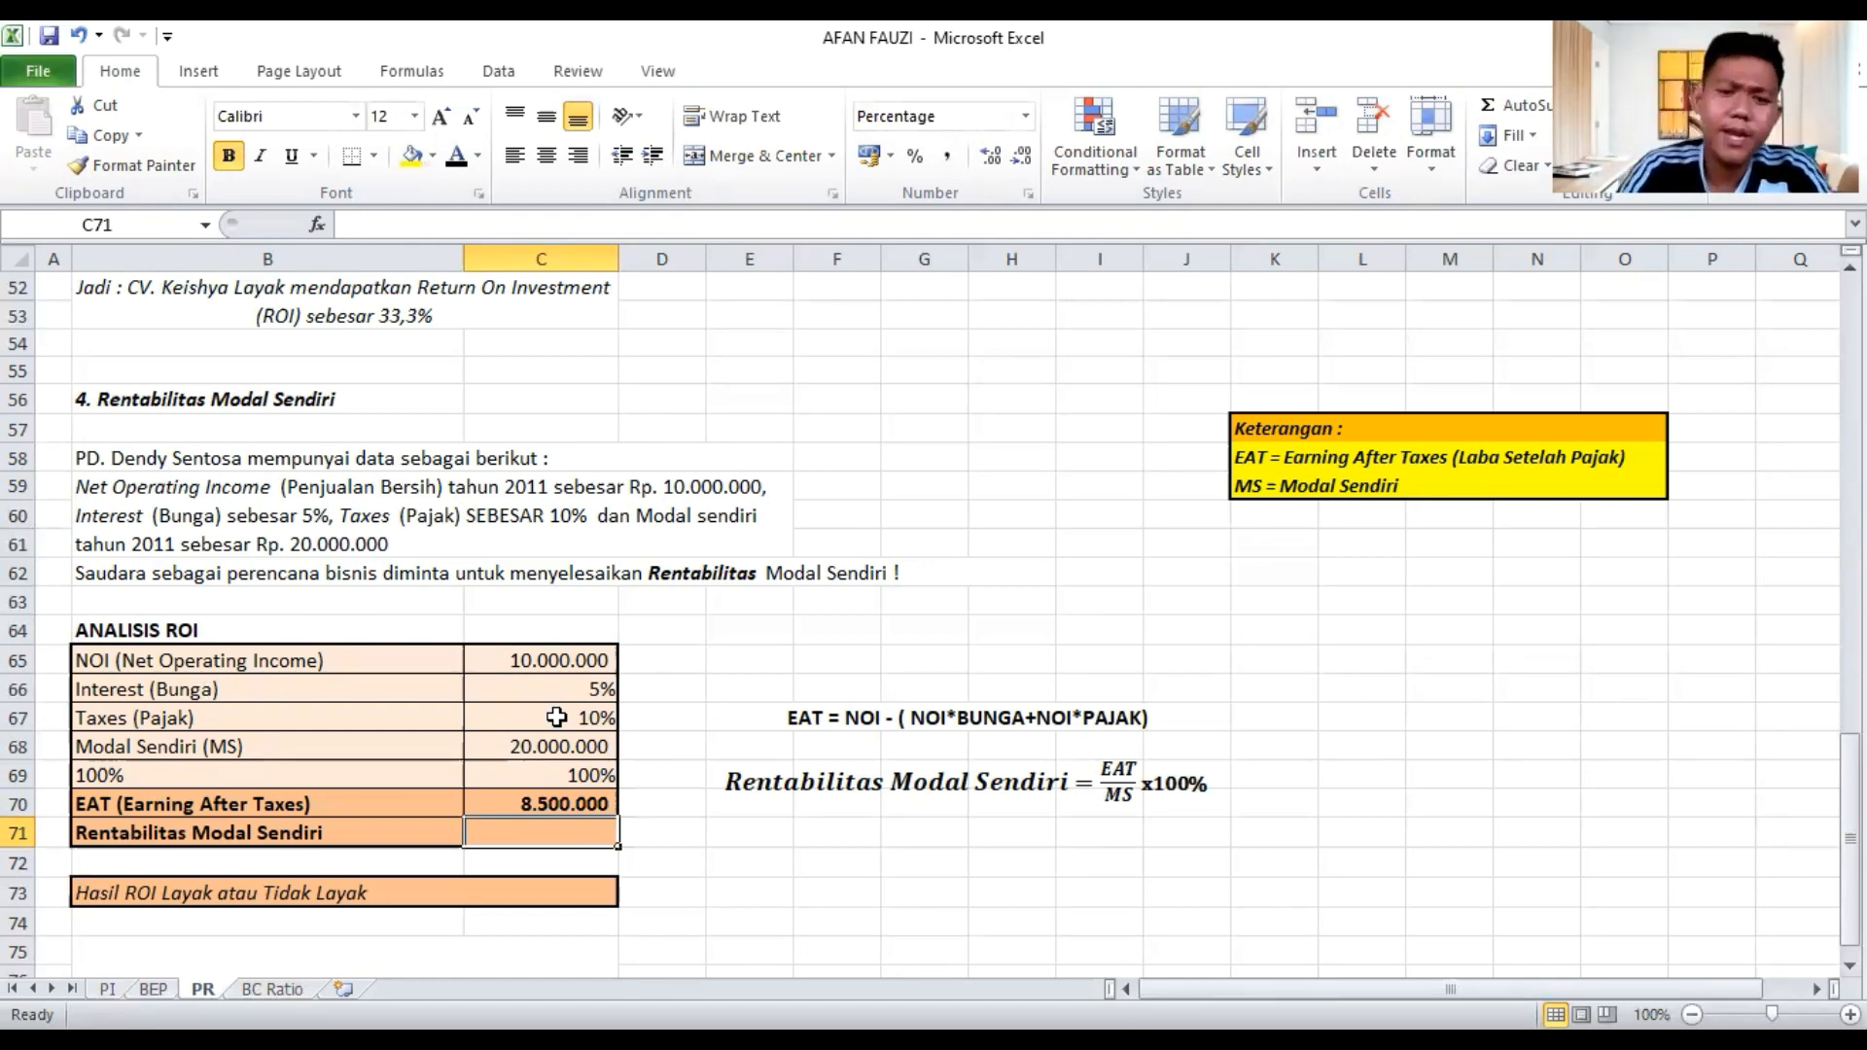
# Calculate Rentabilitas Modal Sendiri in C71 by dividing EAT in C70 by Modal Sendiri in C68 and multiplying by the 100% in C69
pyautogui.write('=')
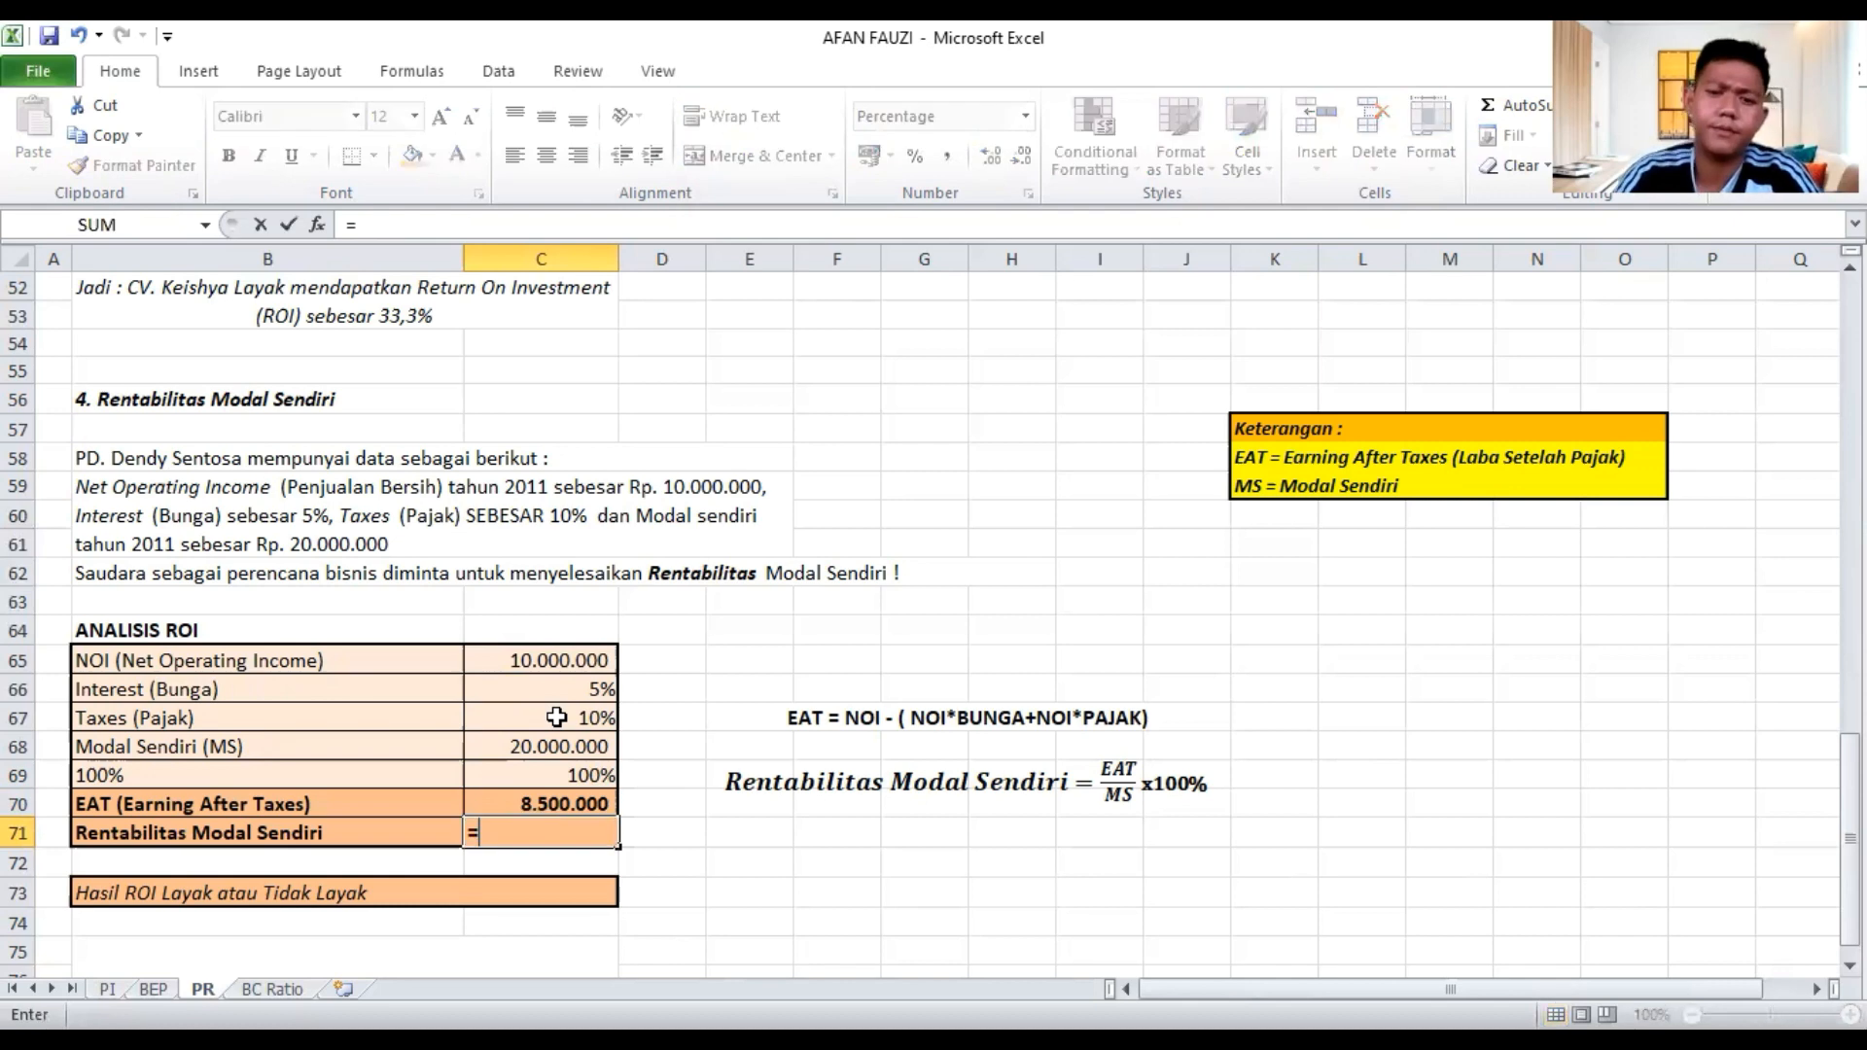
pyautogui.click(542, 806)
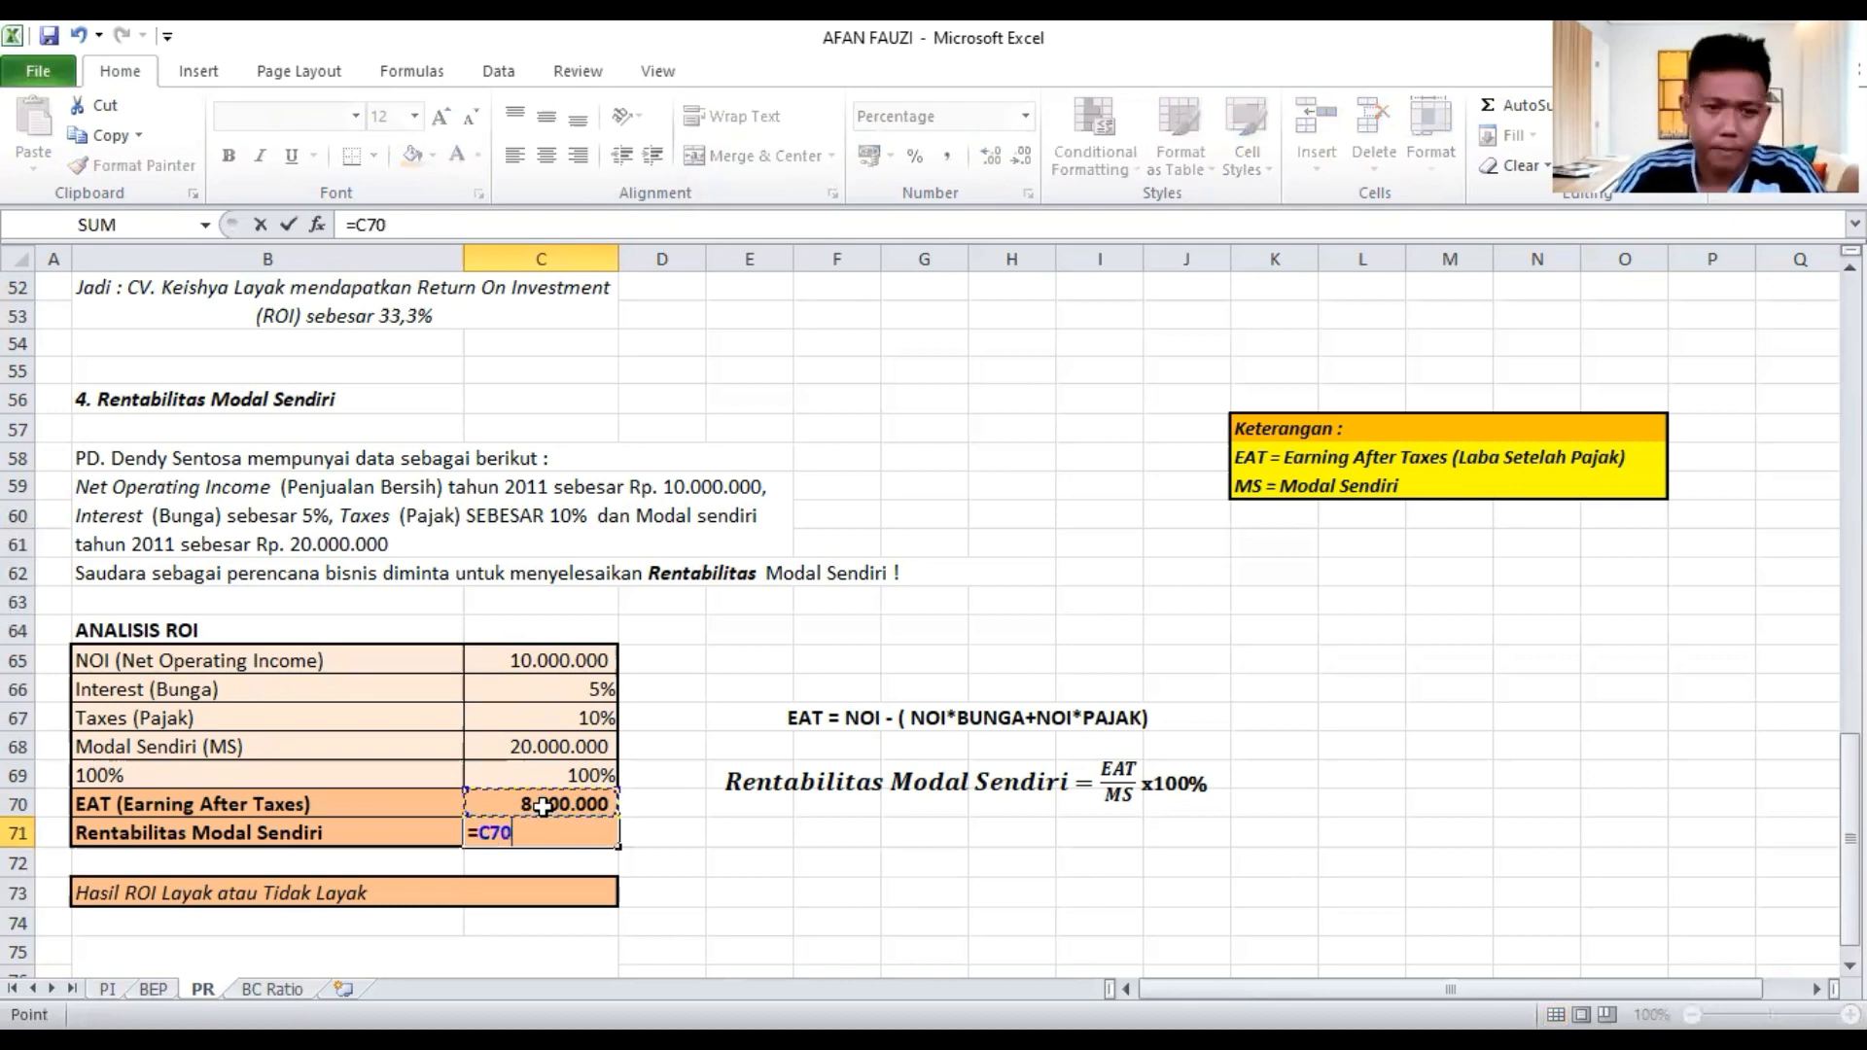
pyautogui.write('/')
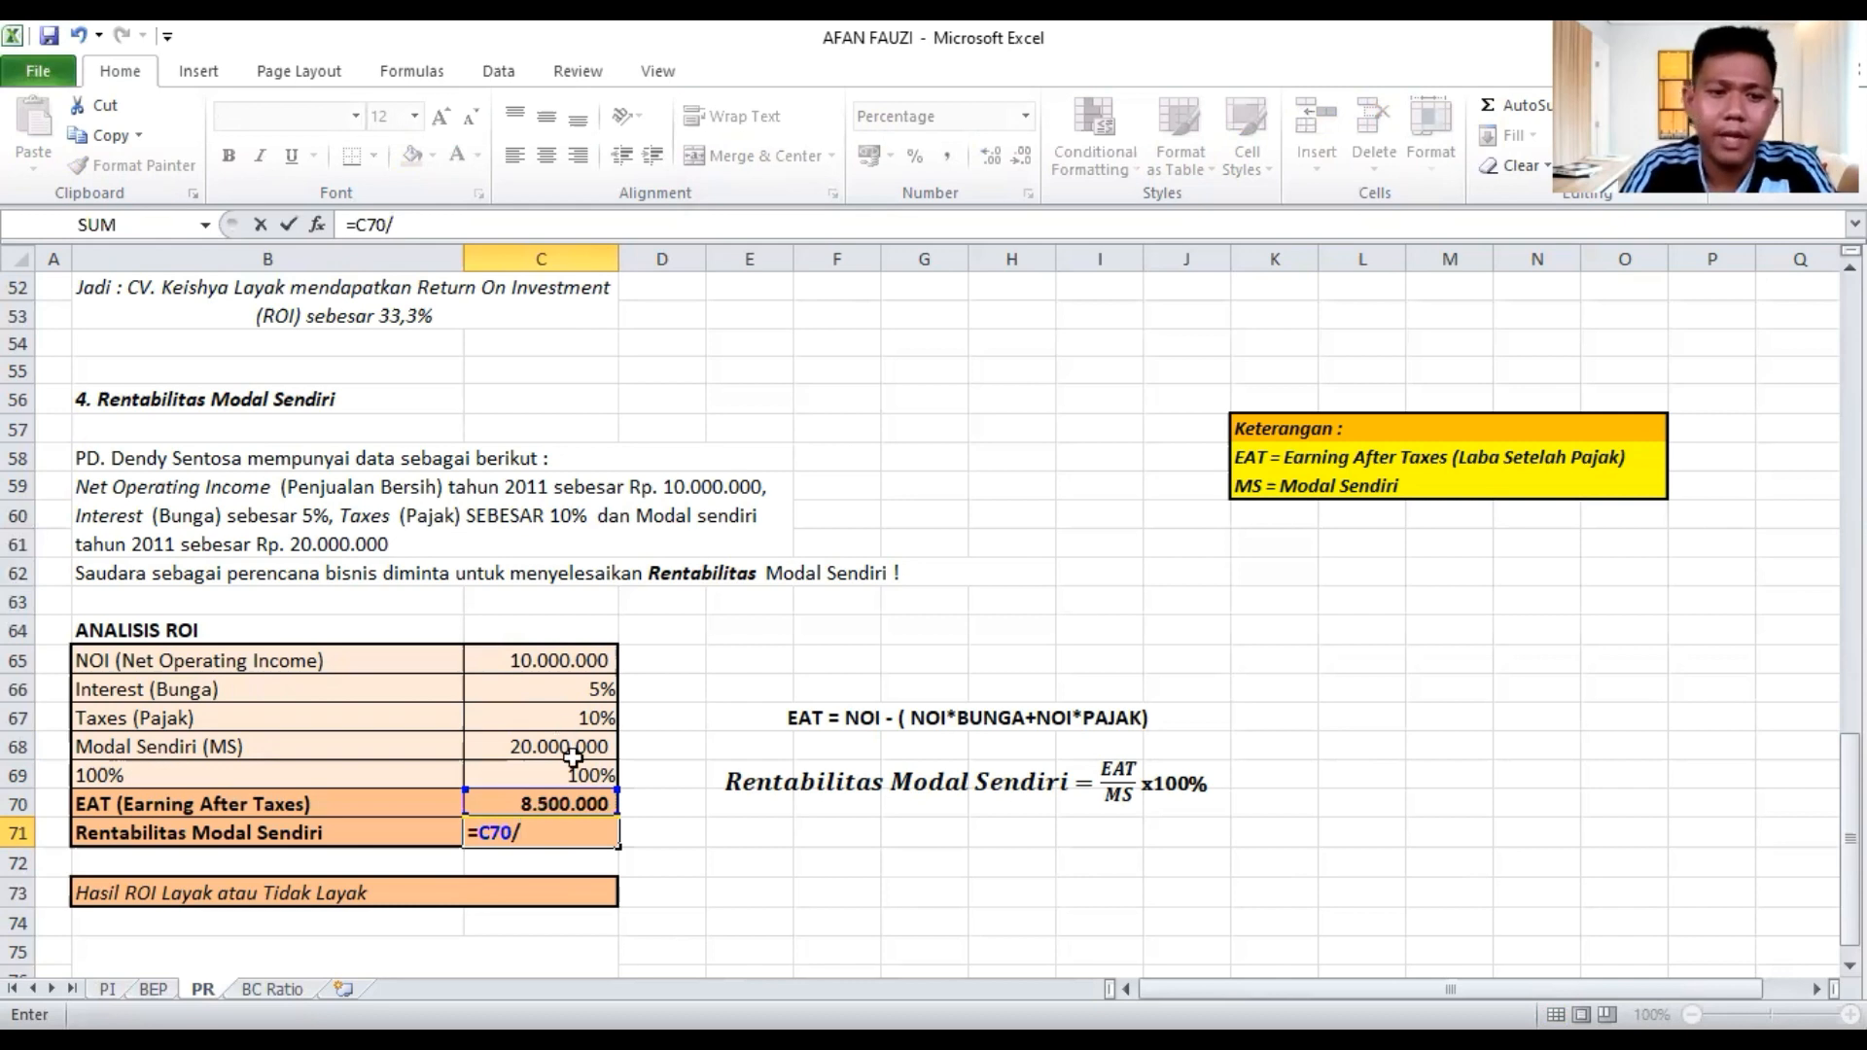
pyautogui.write('C68')
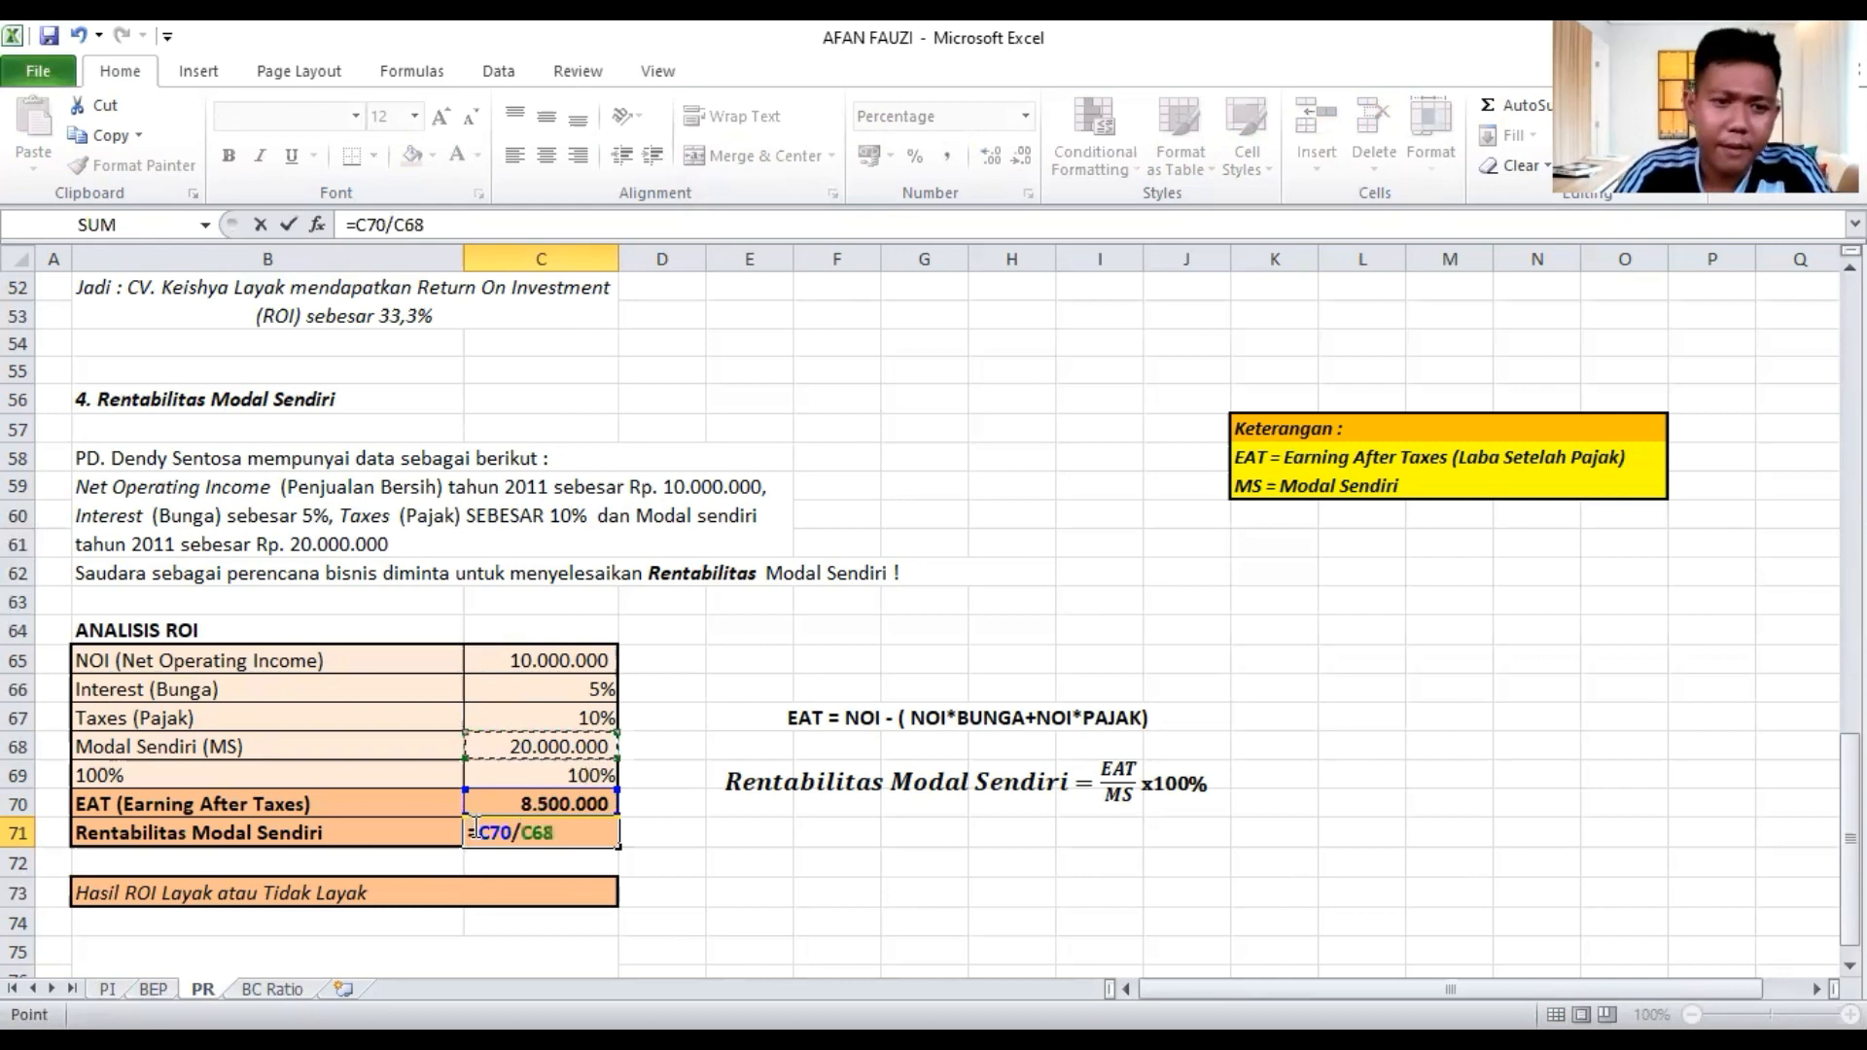
pyautogui.click(479, 837)
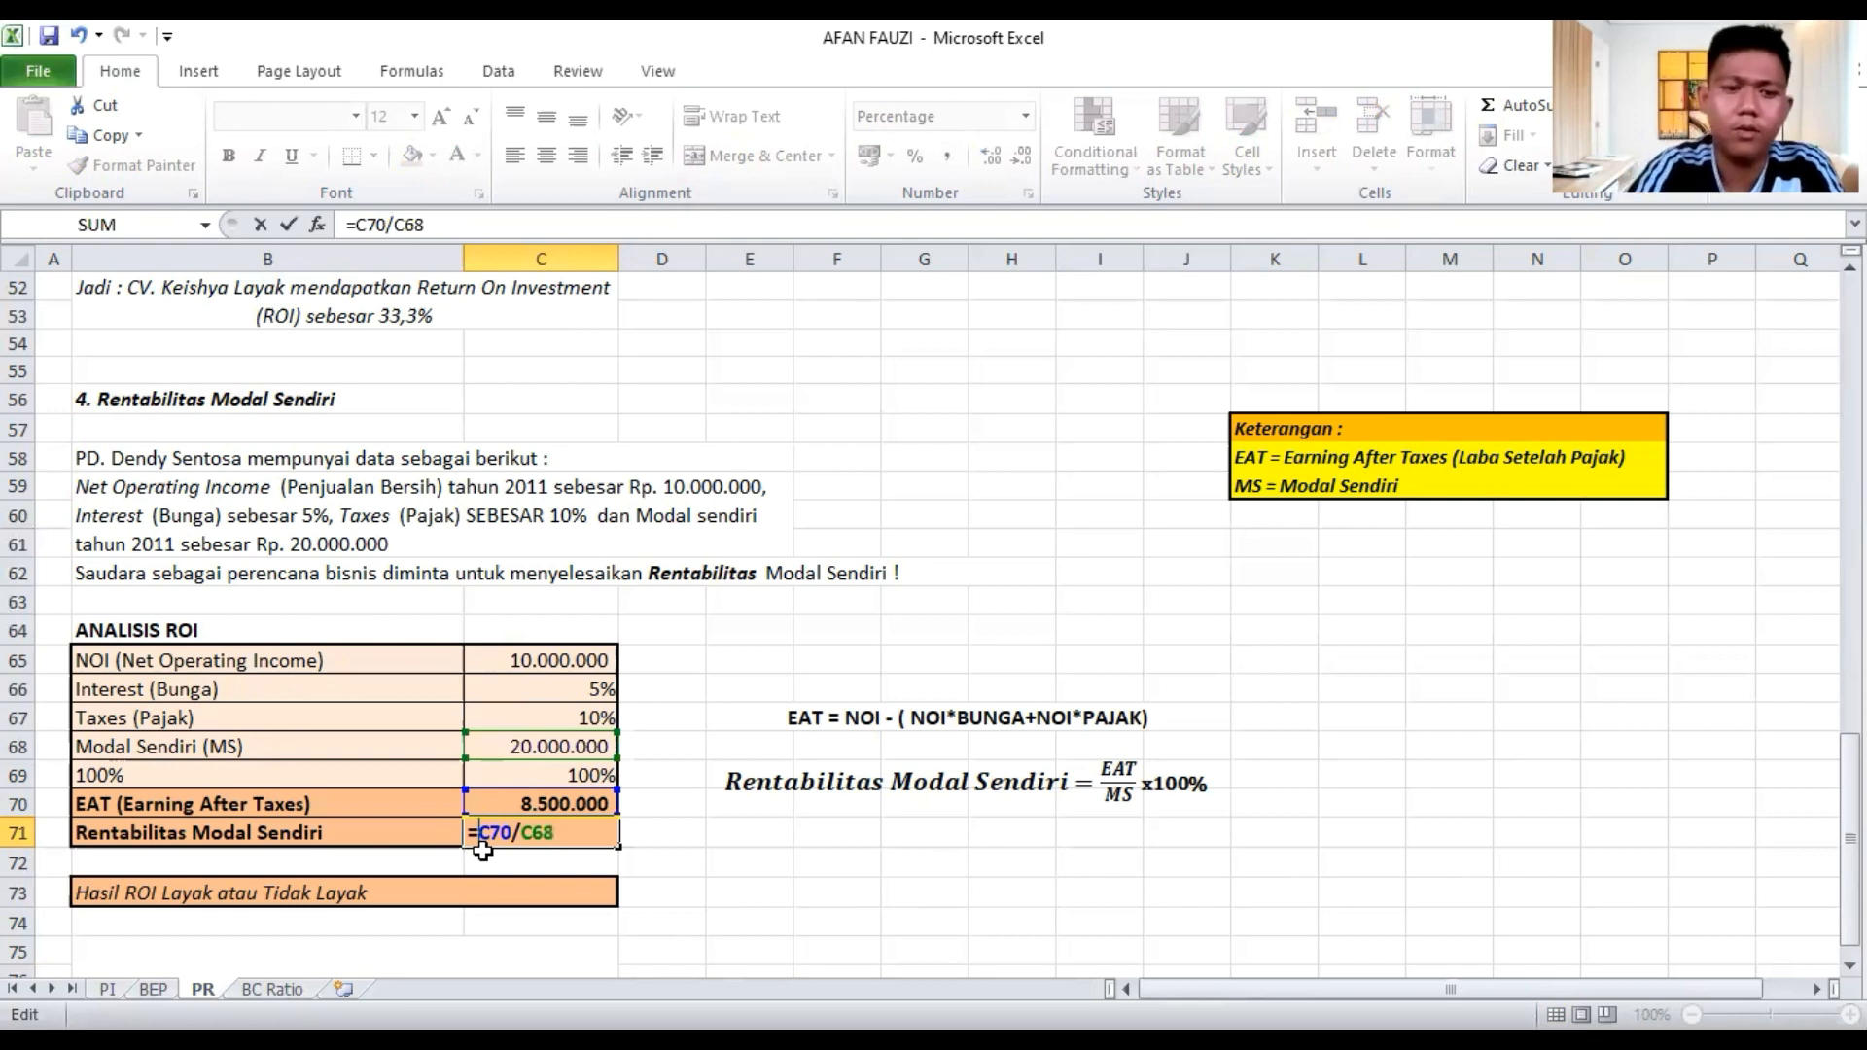
pyautogui.write('(')
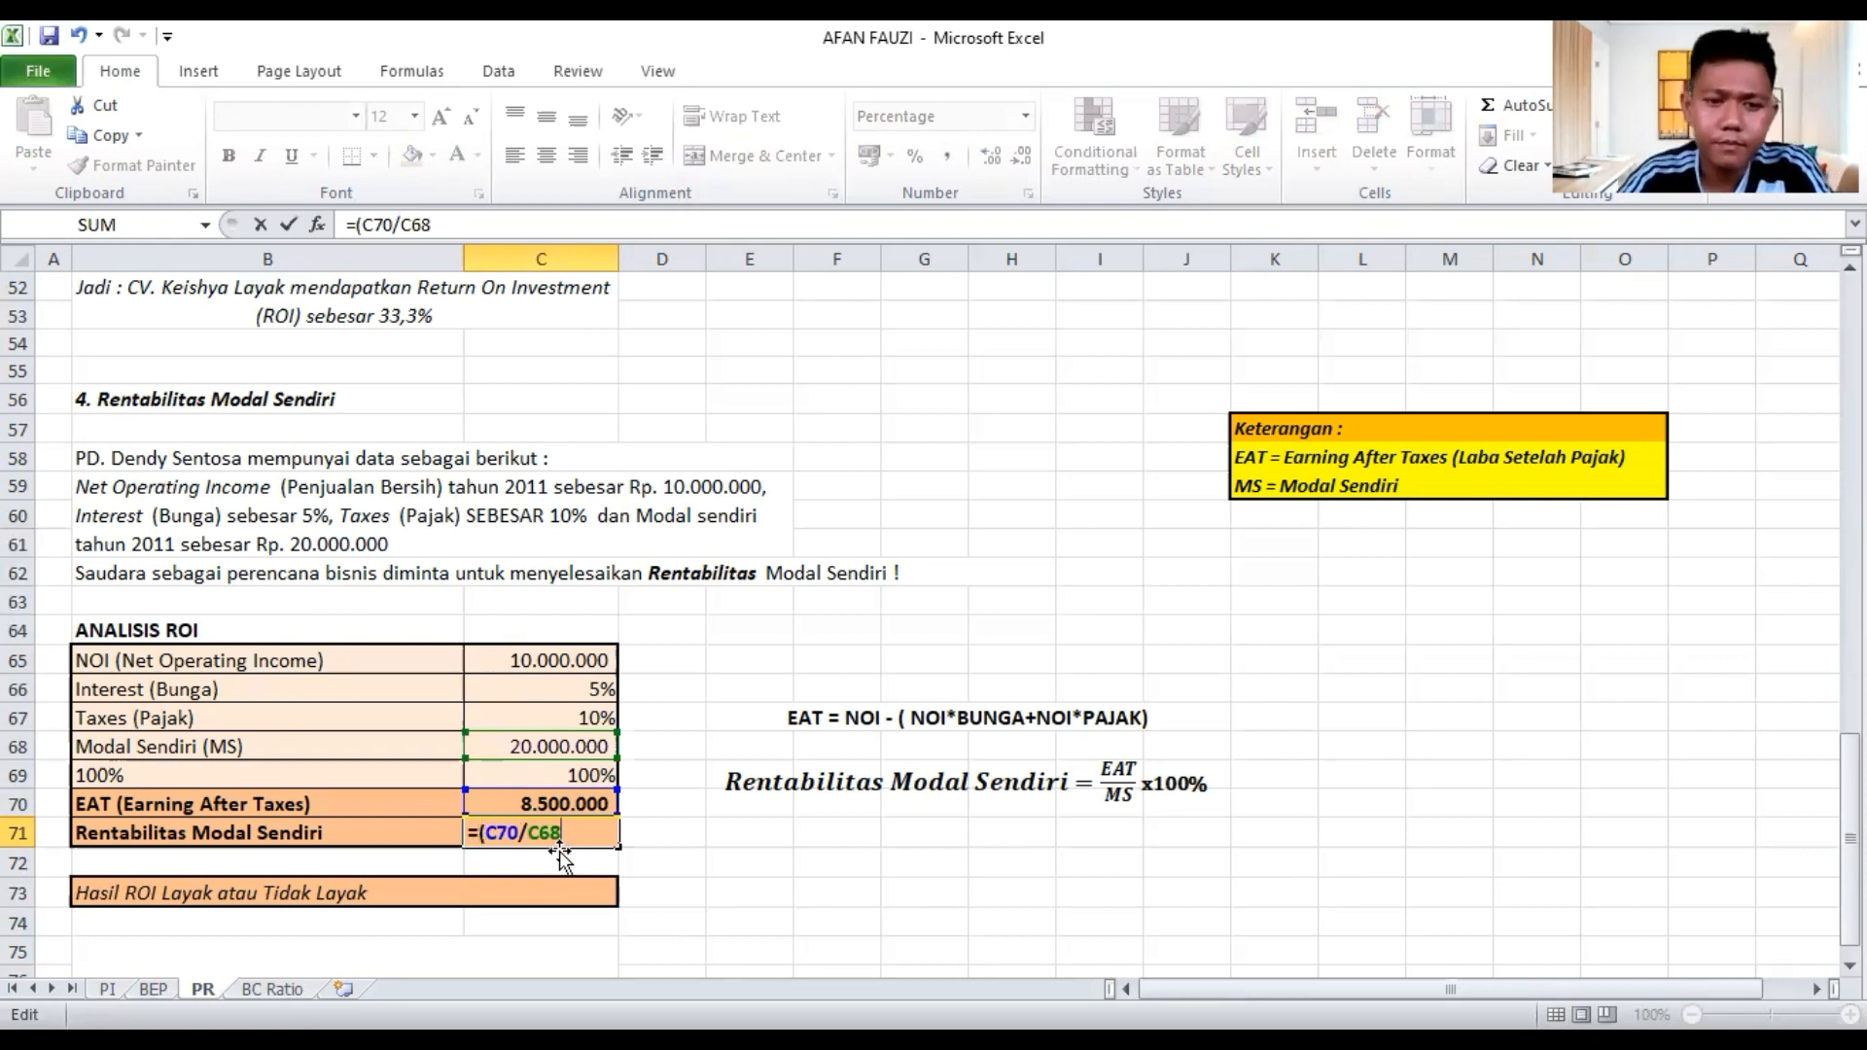
pyautogui.click(587, 776)
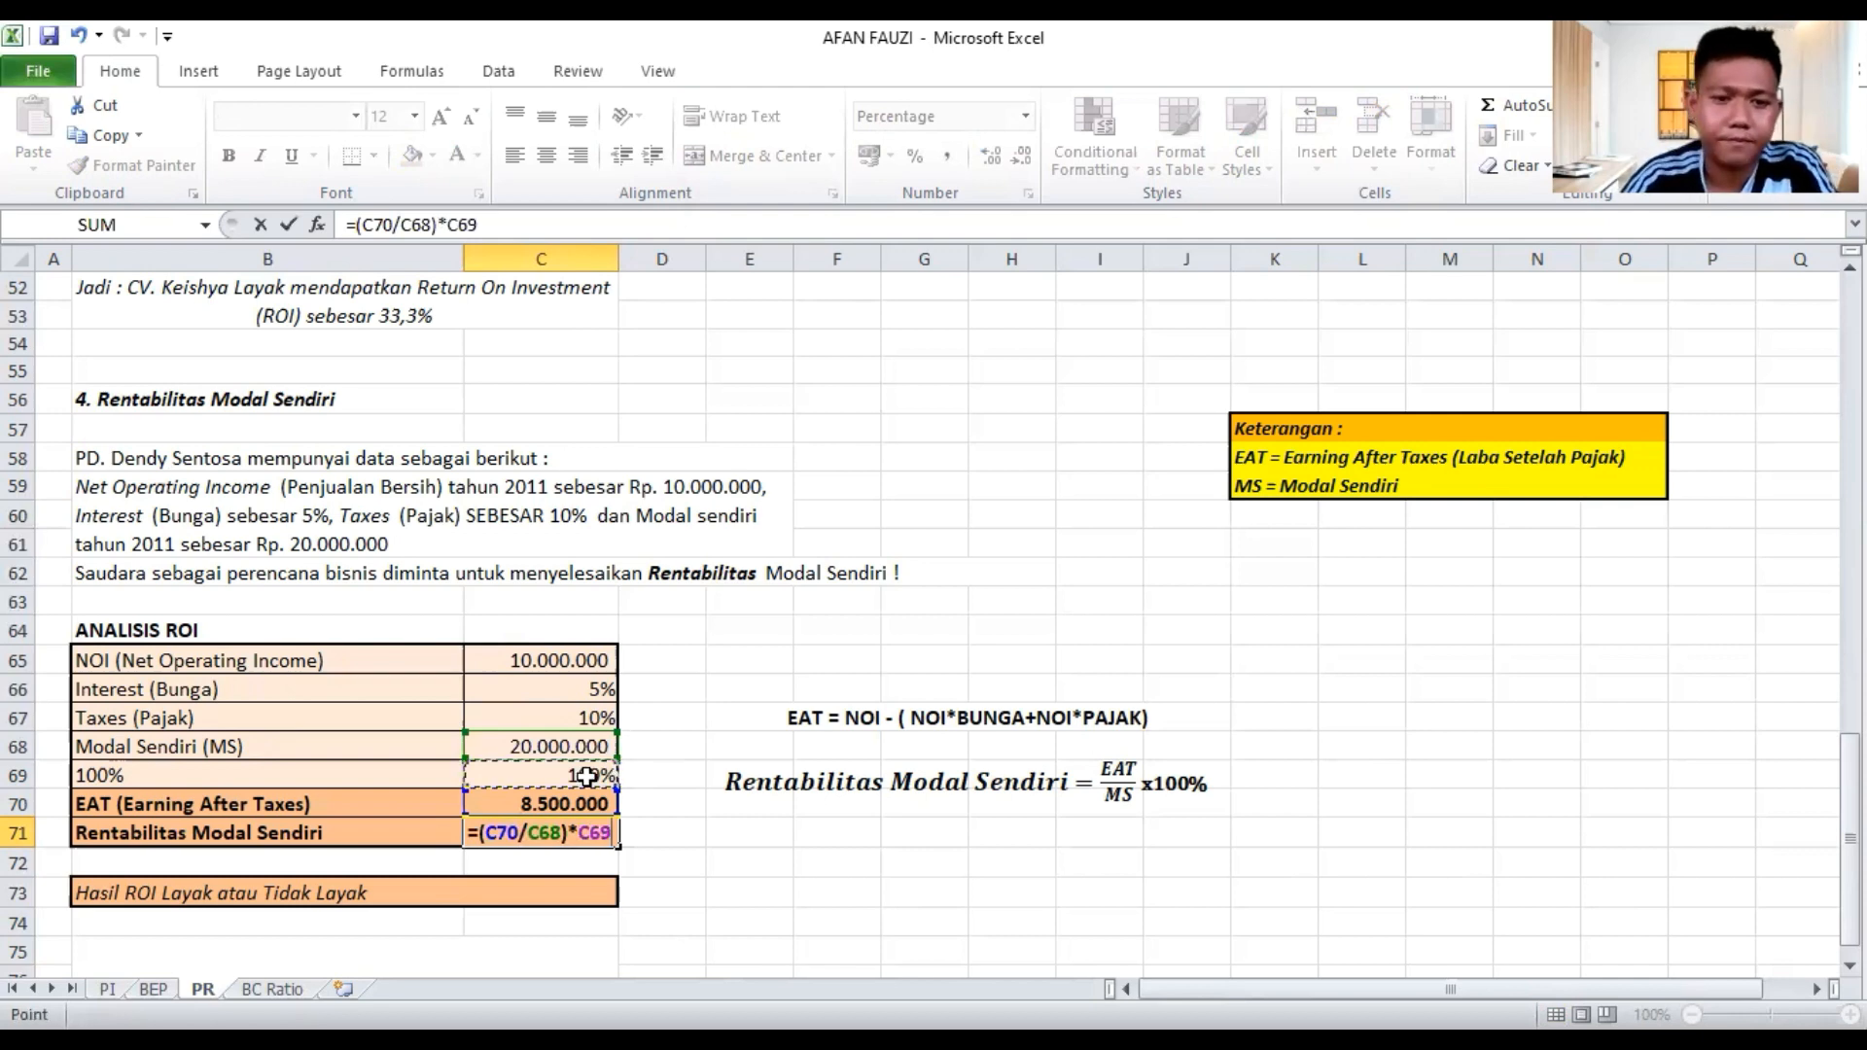
pyautogui.press('Return')
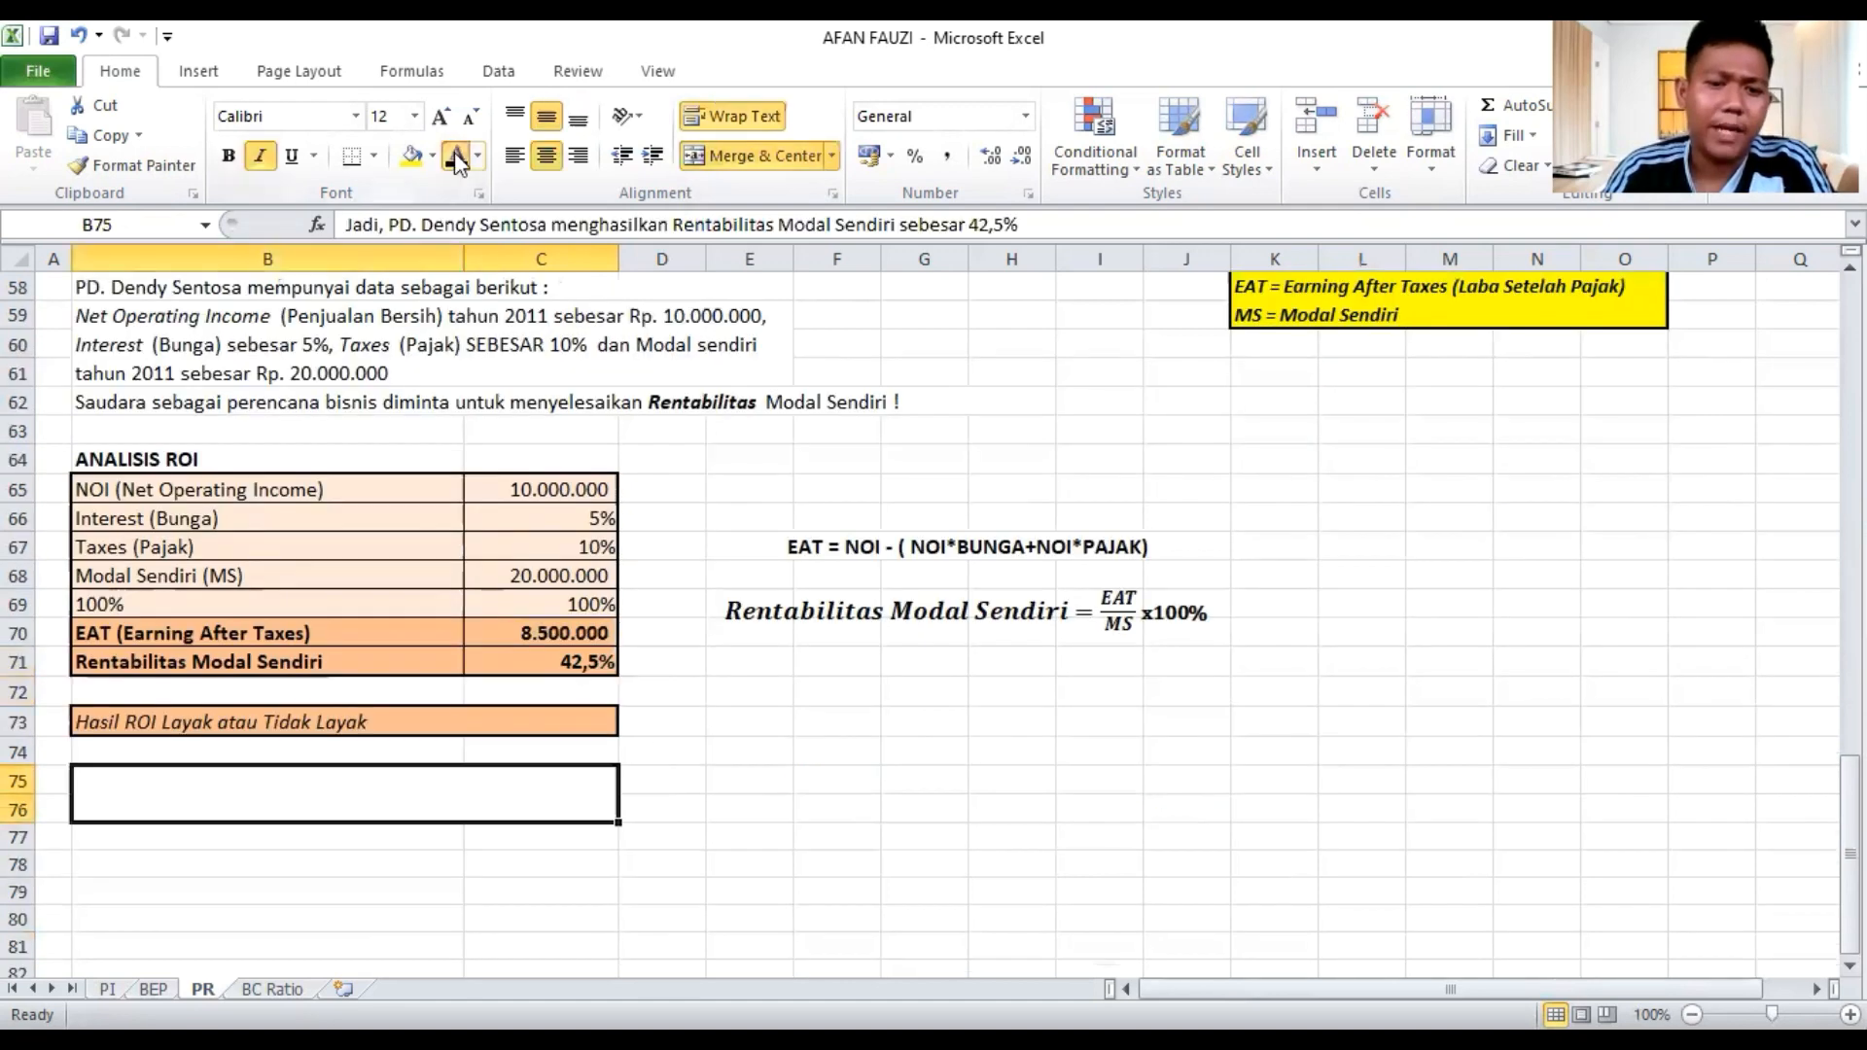
# Reveal the hidden conclusion in merged cell B75 with a black font colour and enter Layak as the feasibility result in C73
pyautogui.click(456, 156)
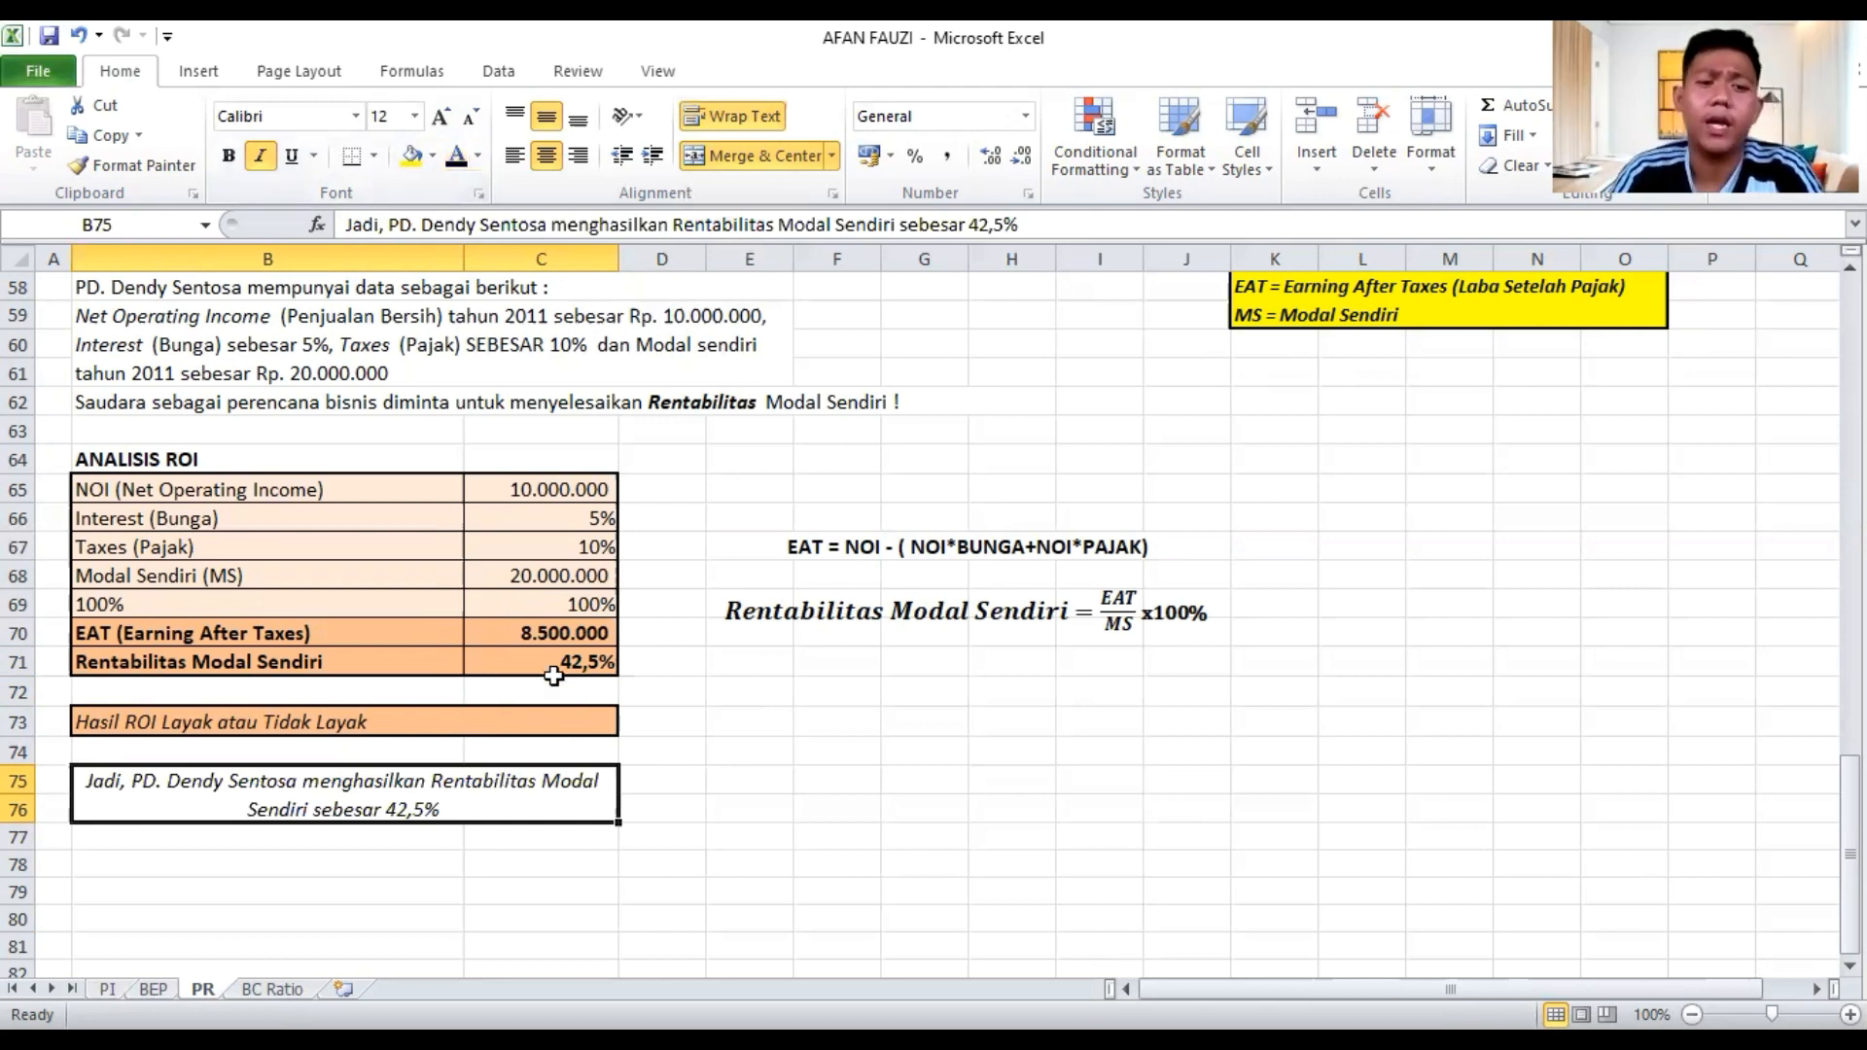
pyautogui.press('Up')
pyautogui.press('Up')
pyautogui.write('=')
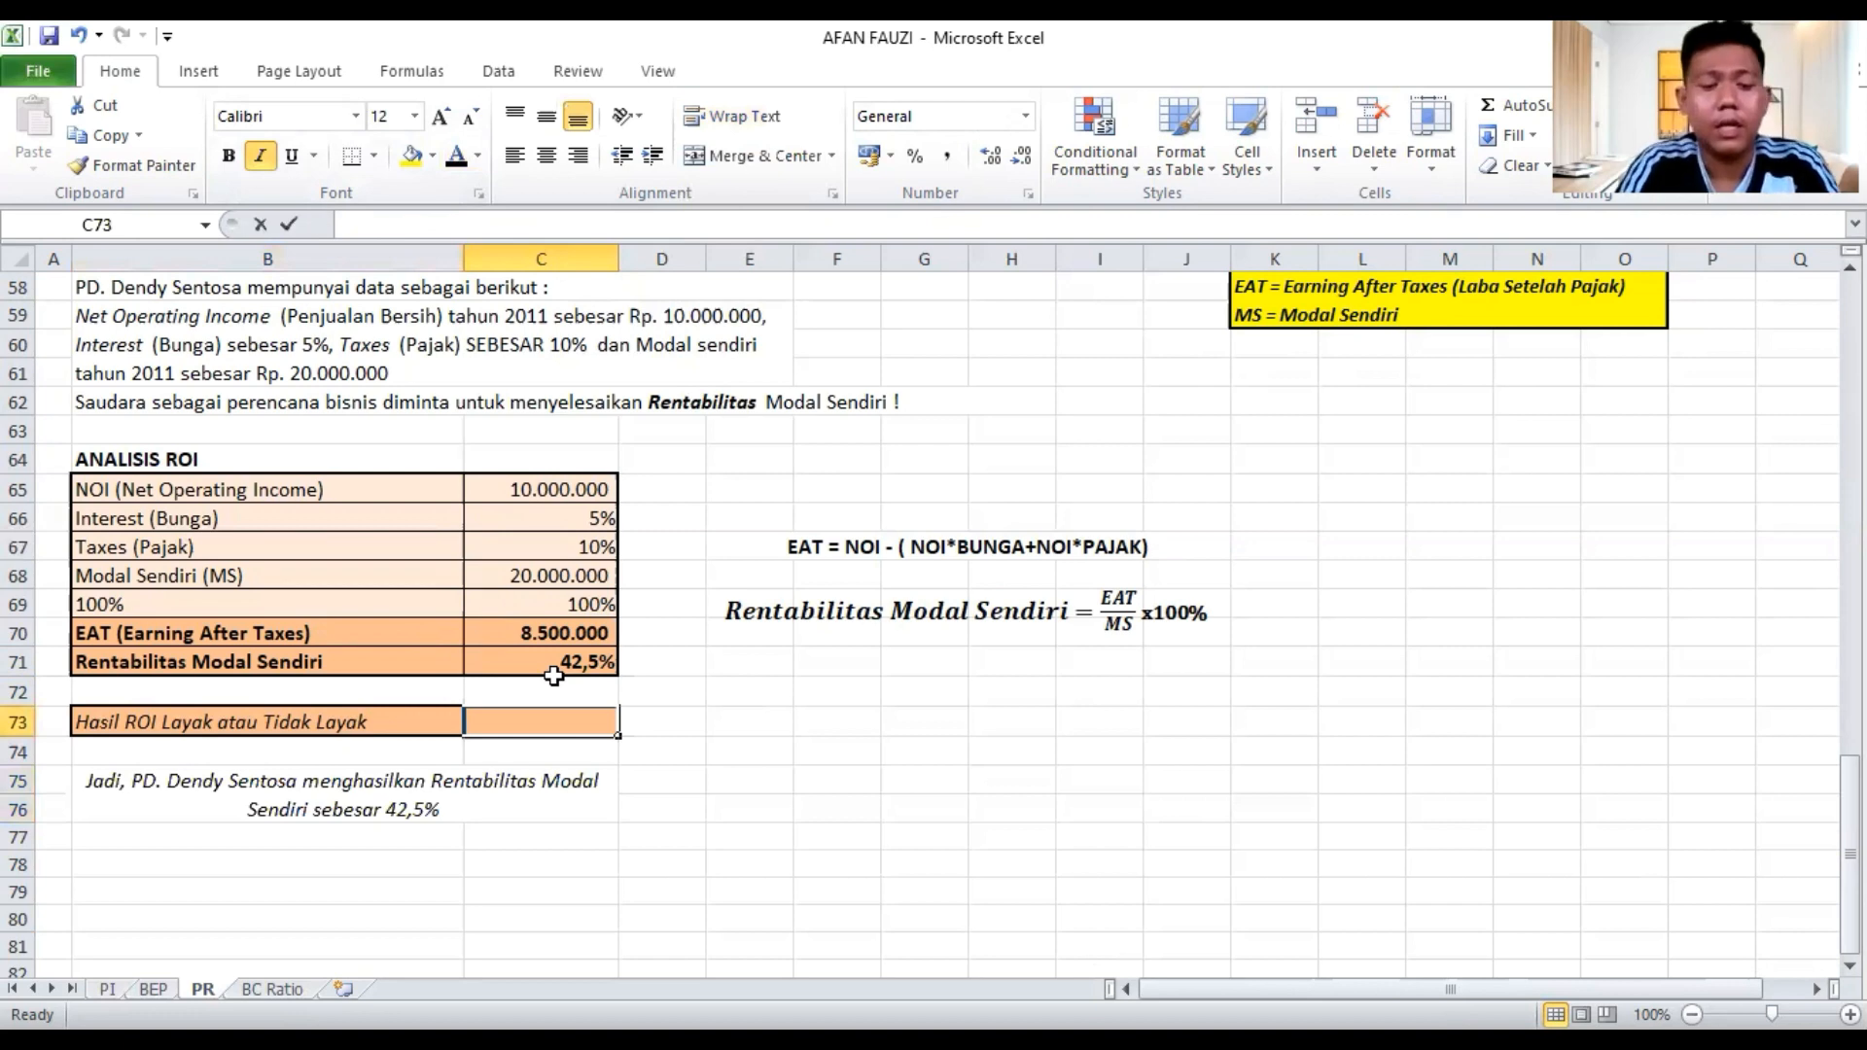
pyautogui.write('Layak')
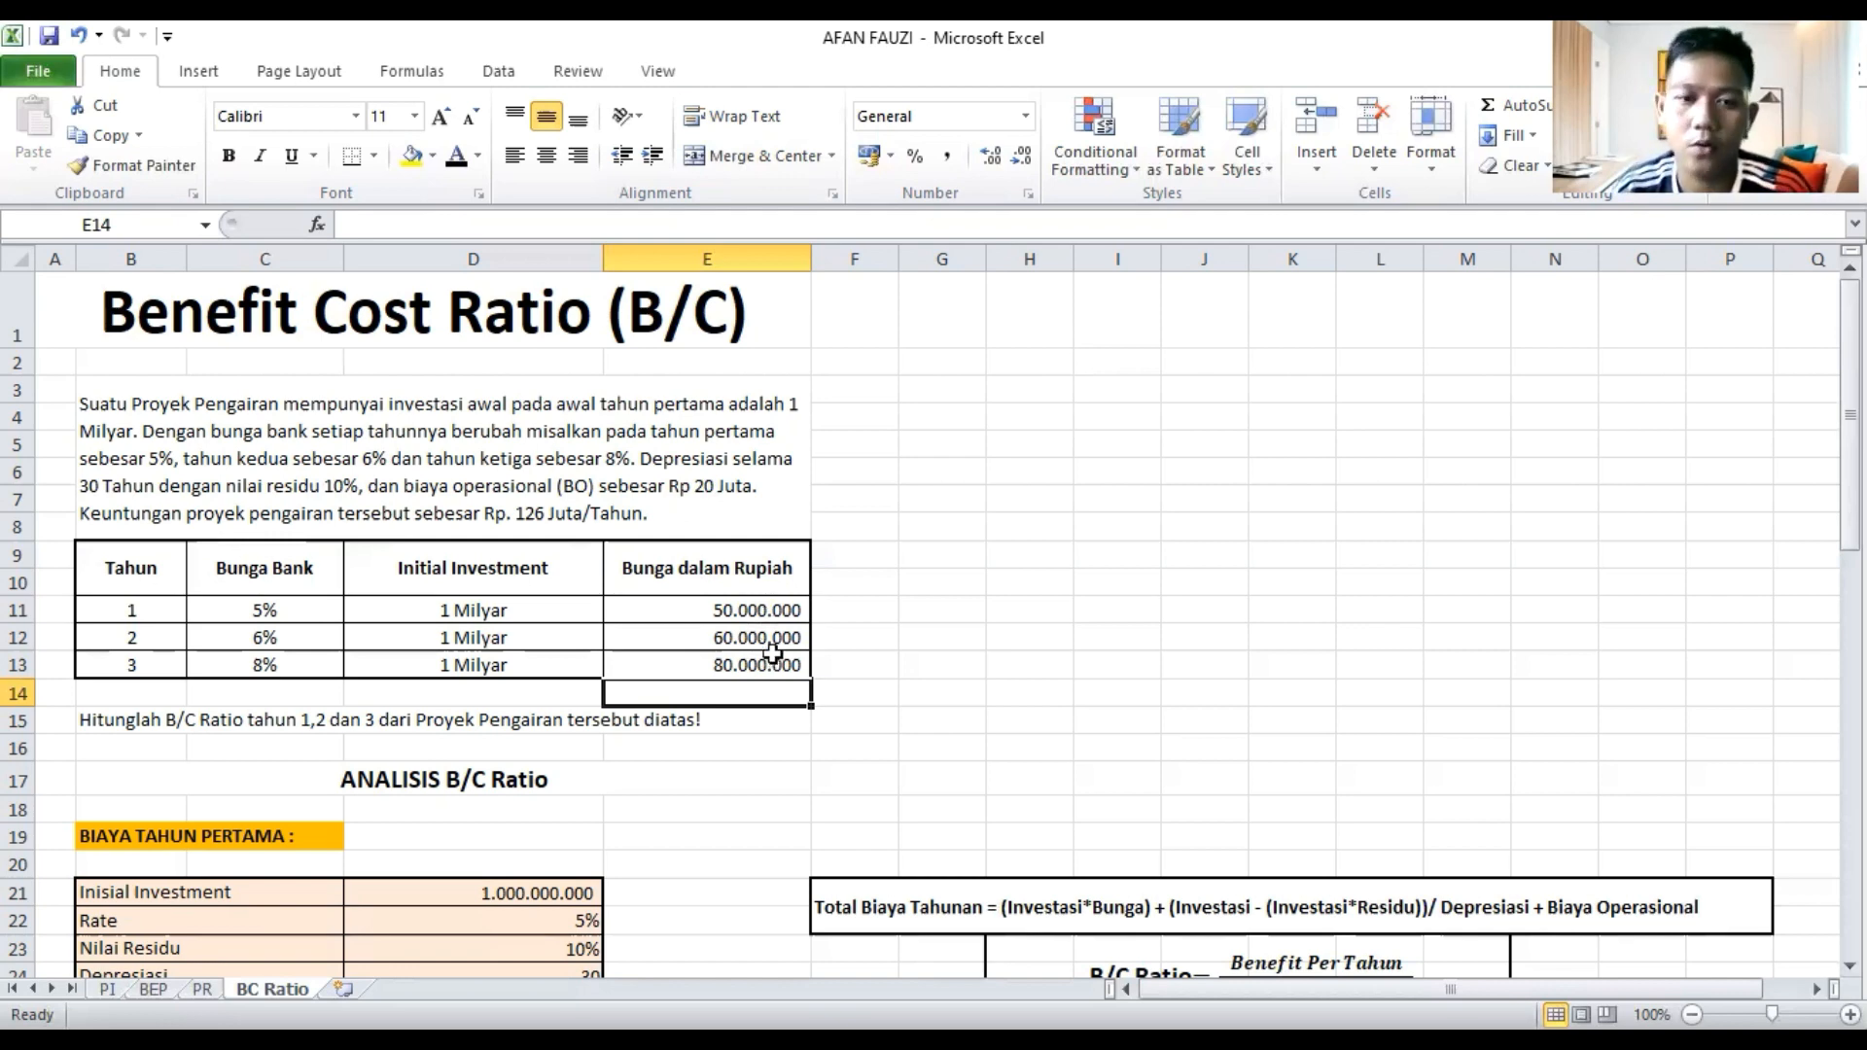
# Examine the BC Ratio sheet's task and the first-year cost table's inputs from Inisial Investment to Biaya Operasional
pyautogui.click(348, 720)
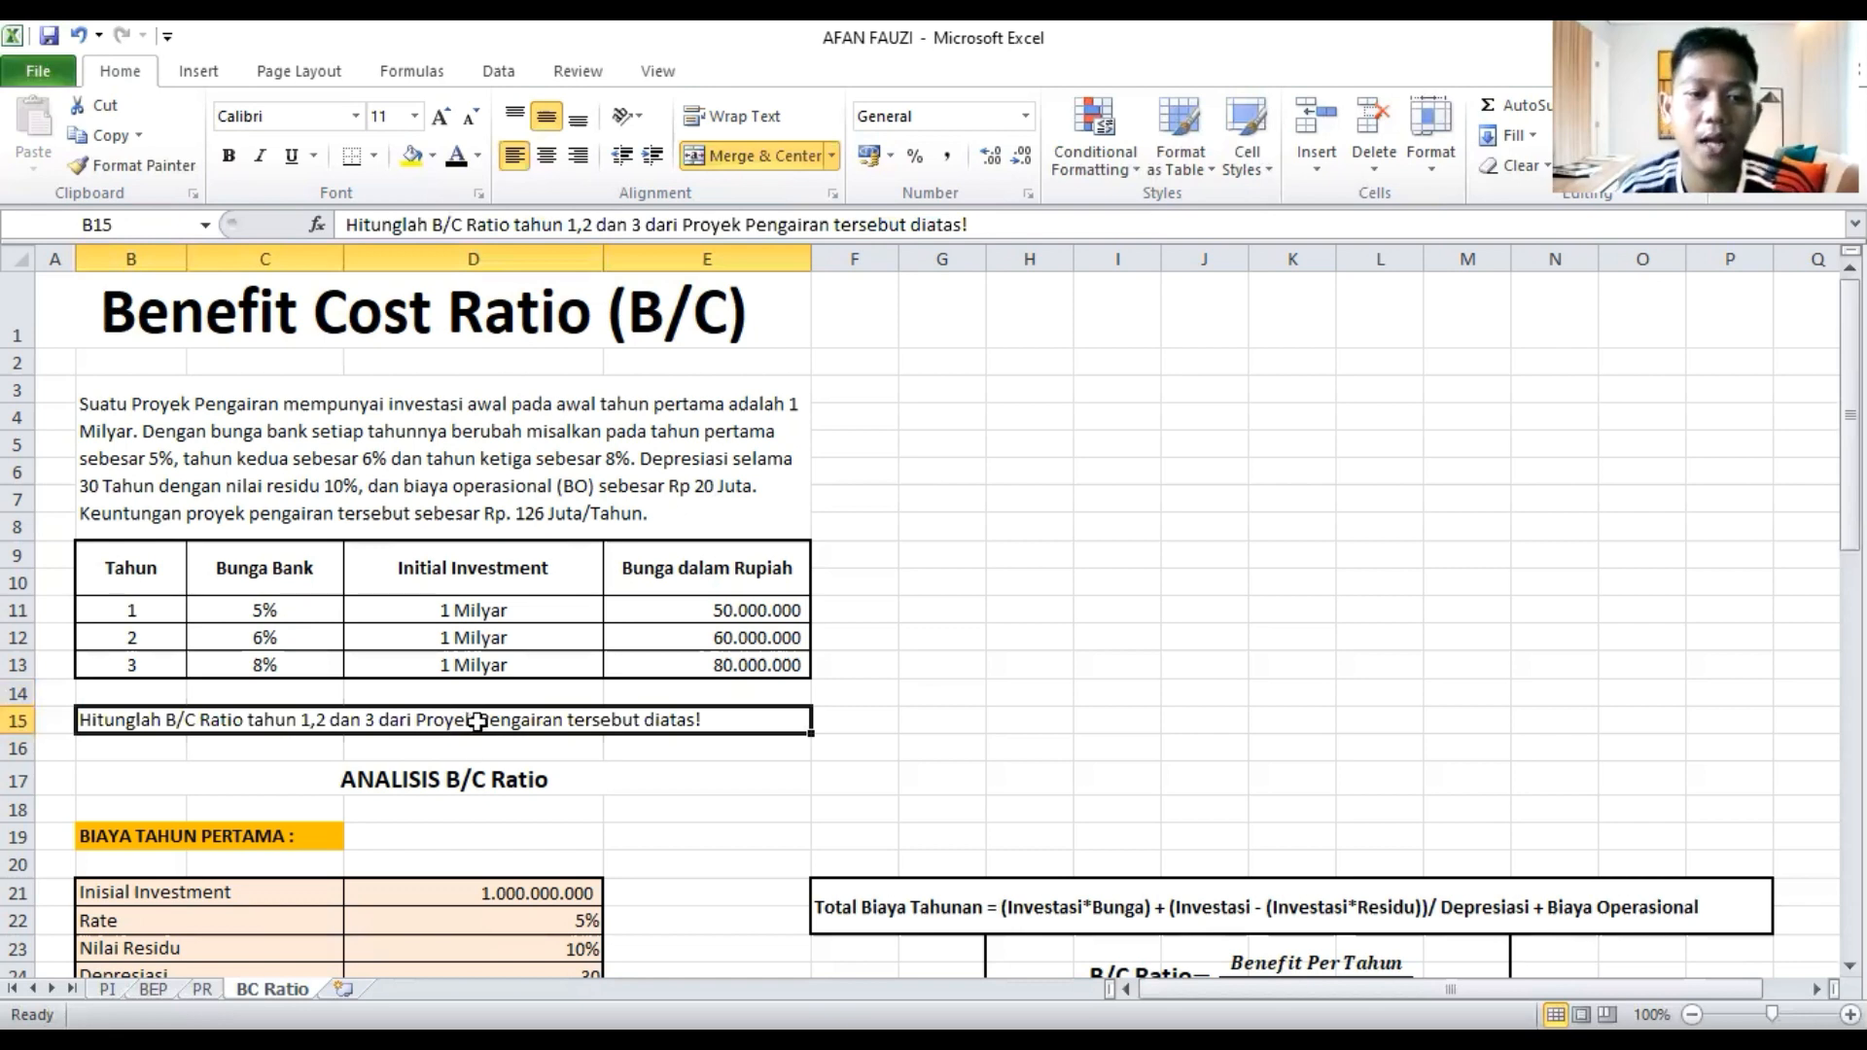
pyautogui.scroll(-2, 477, 720)
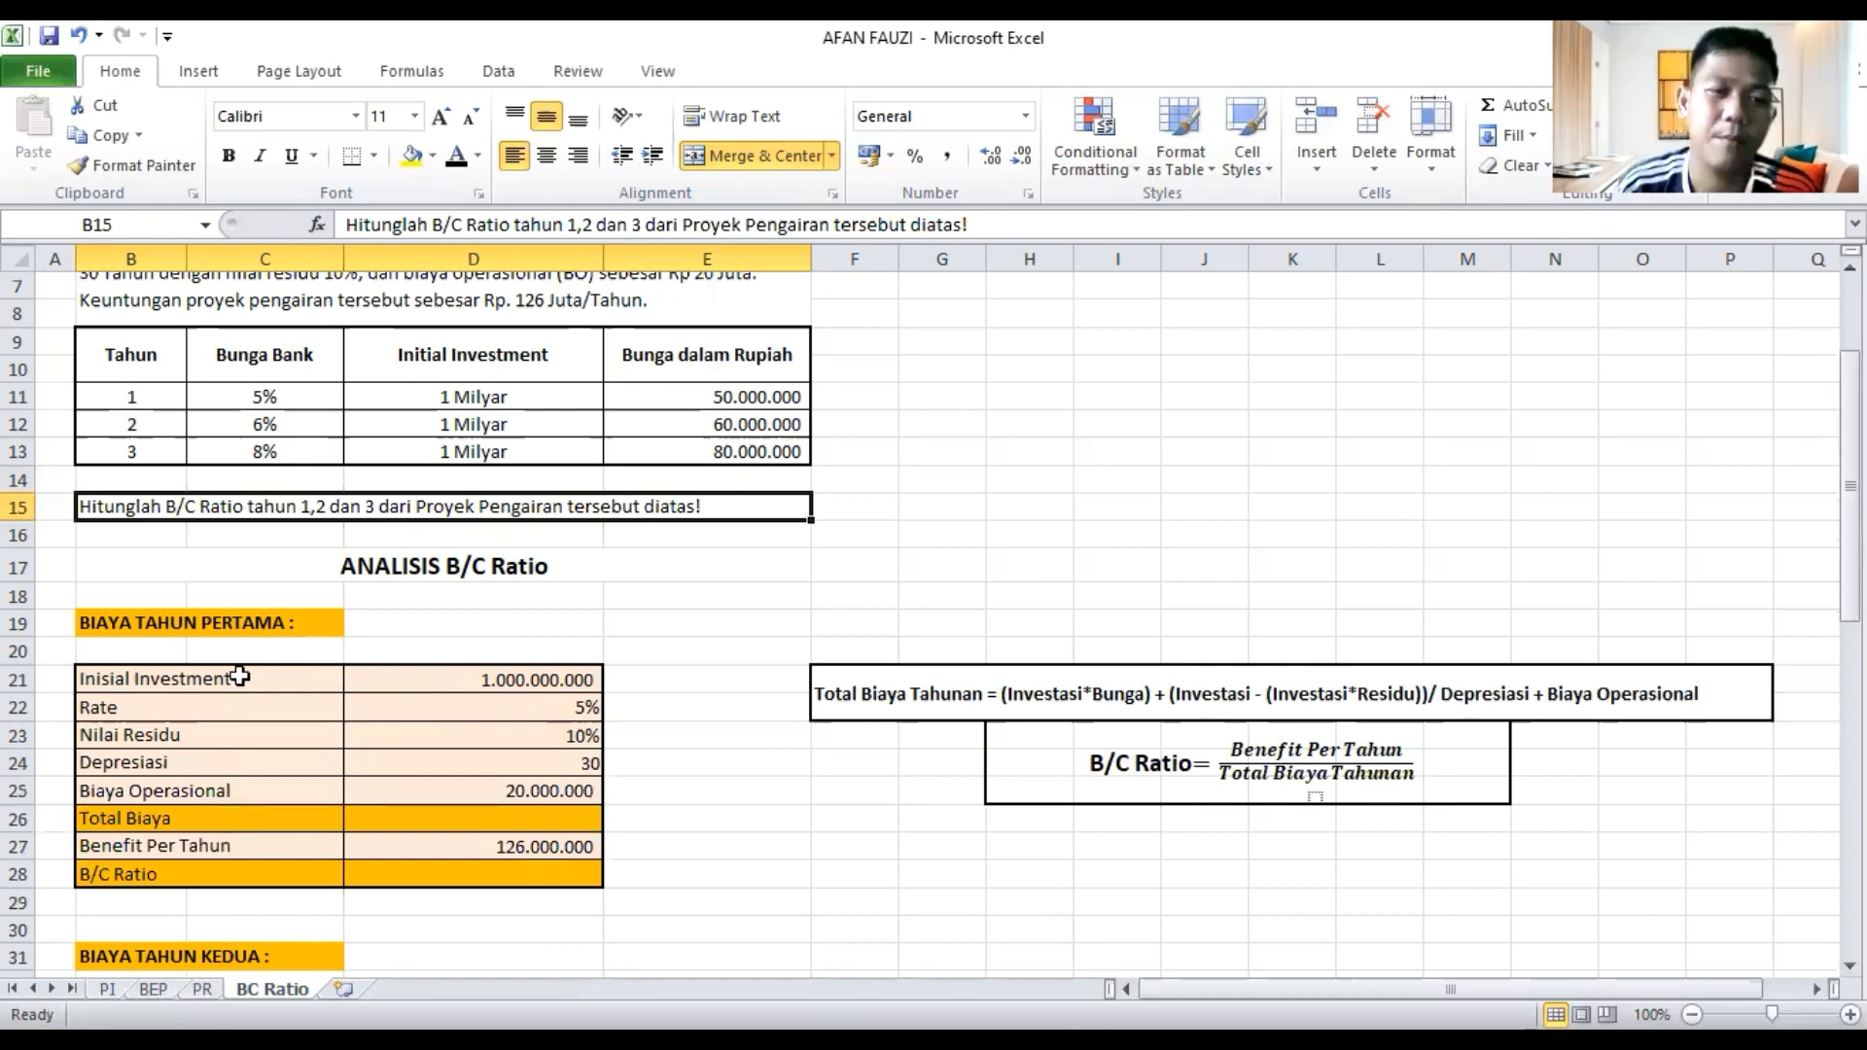
pyautogui.scroll(-1, 258, 680)
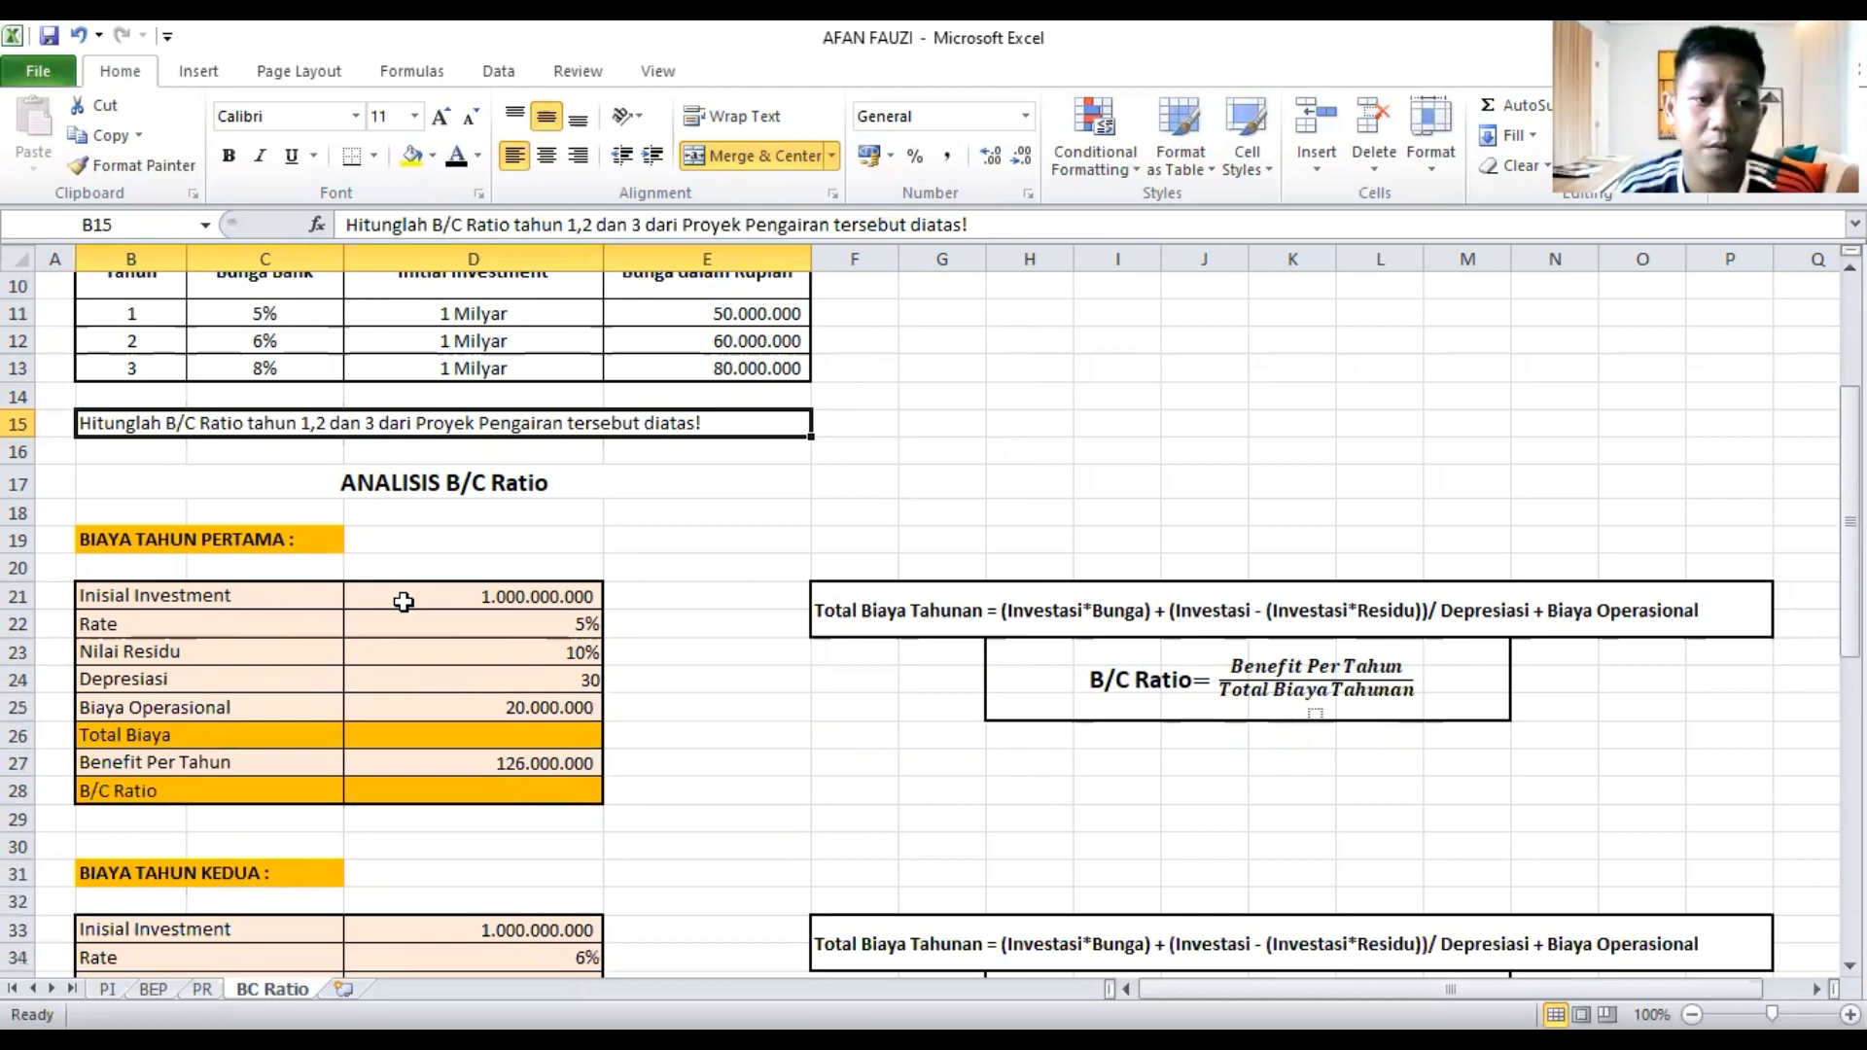
pyautogui.click(413, 605)
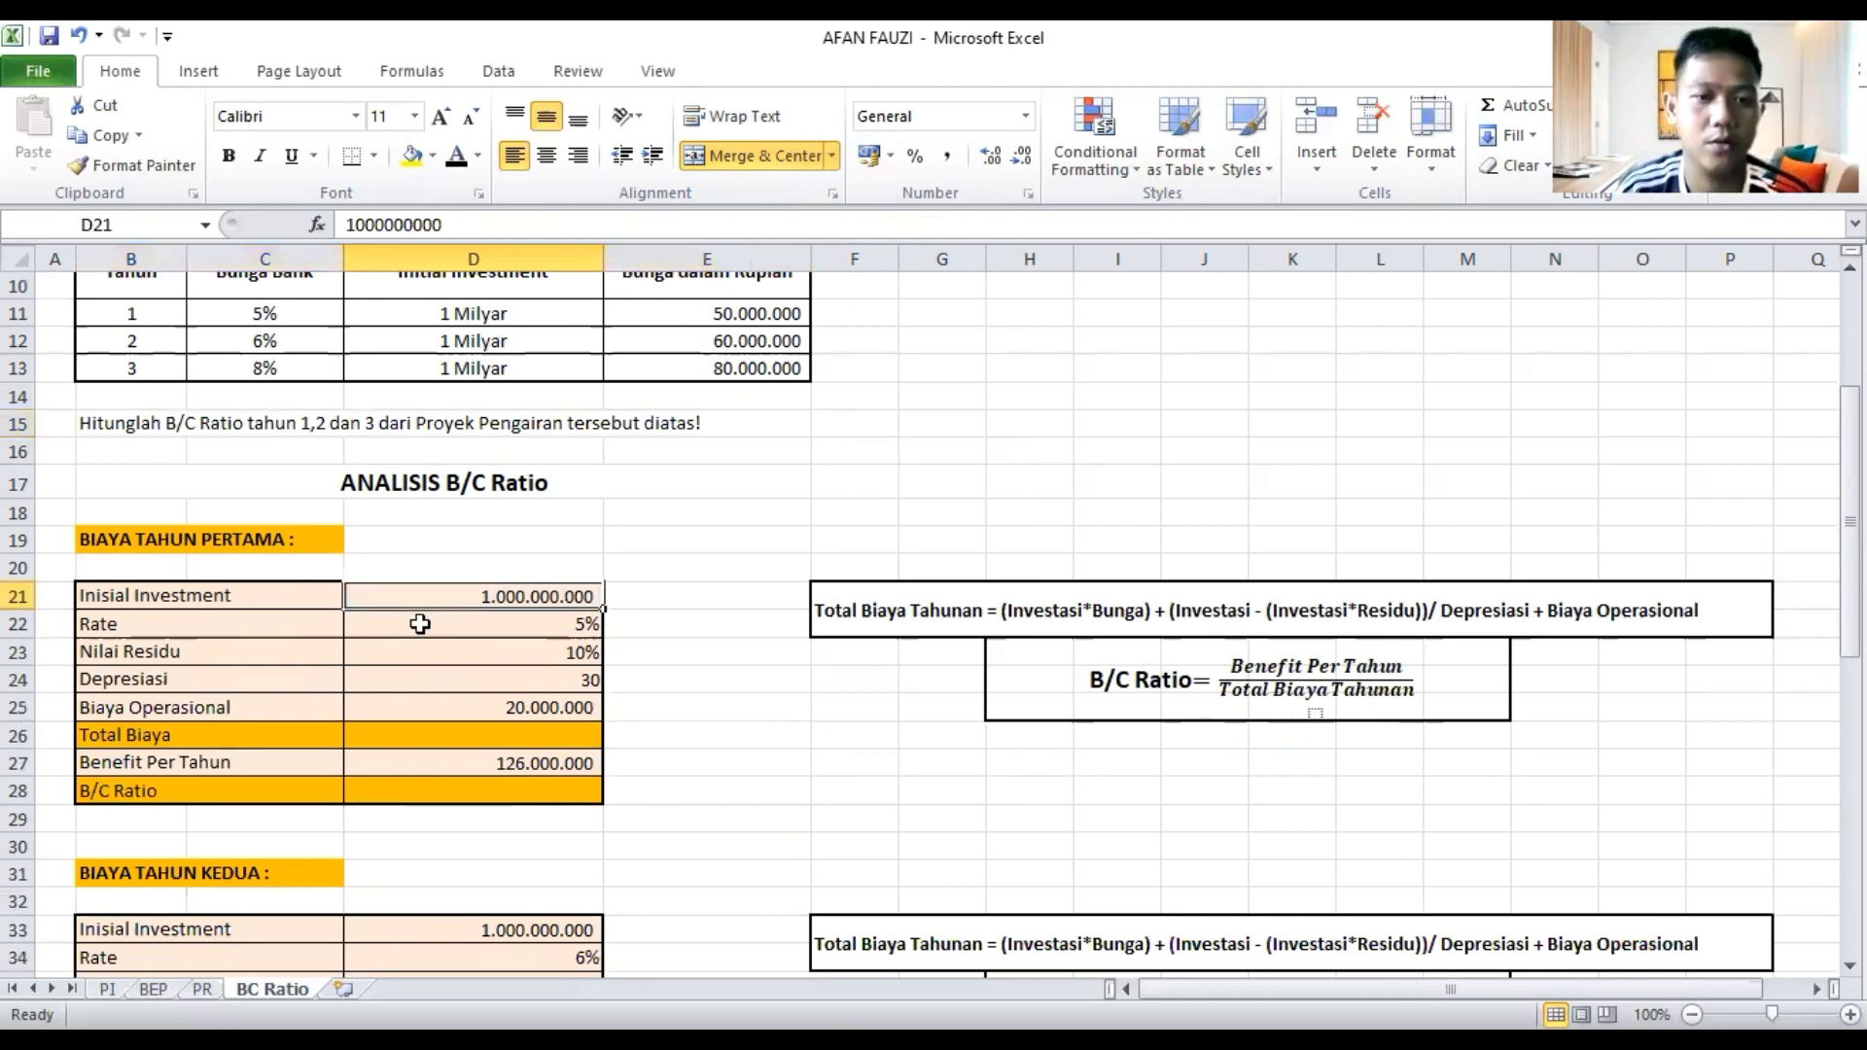
pyautogui.click(428, 626)
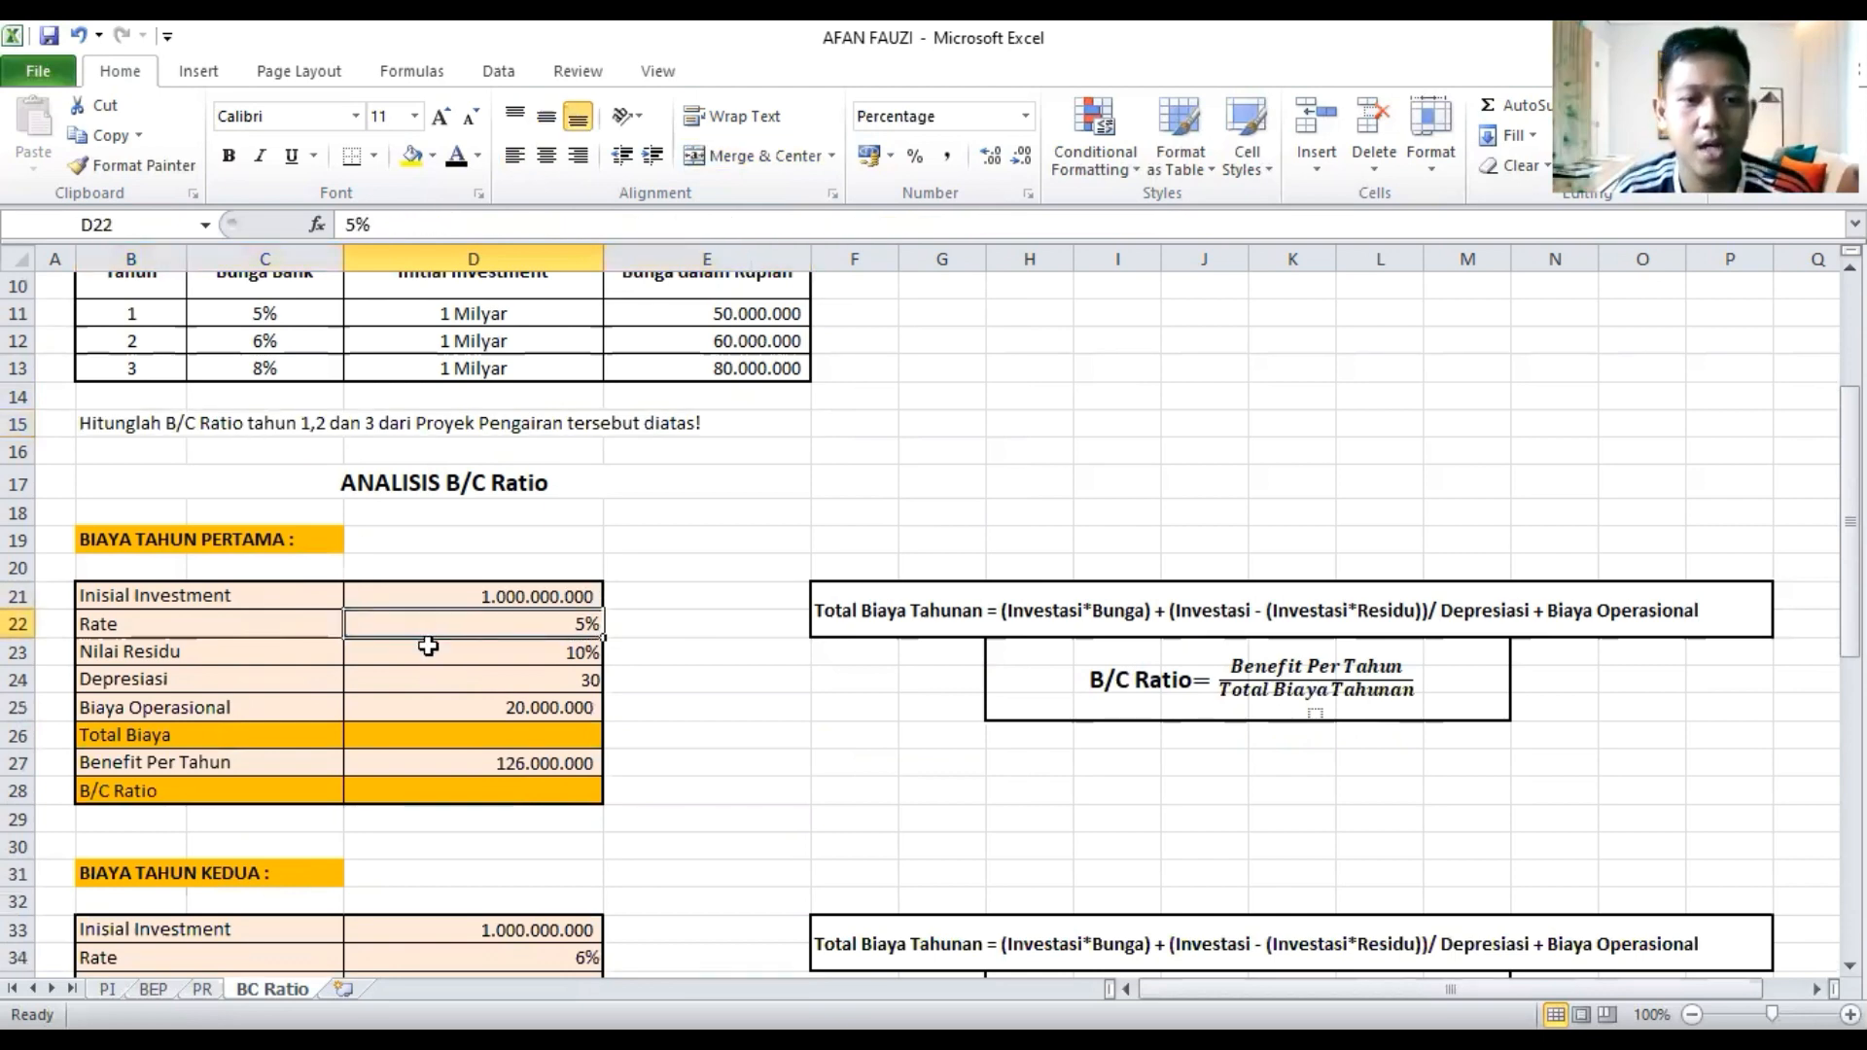
pyautogui.press('Down')
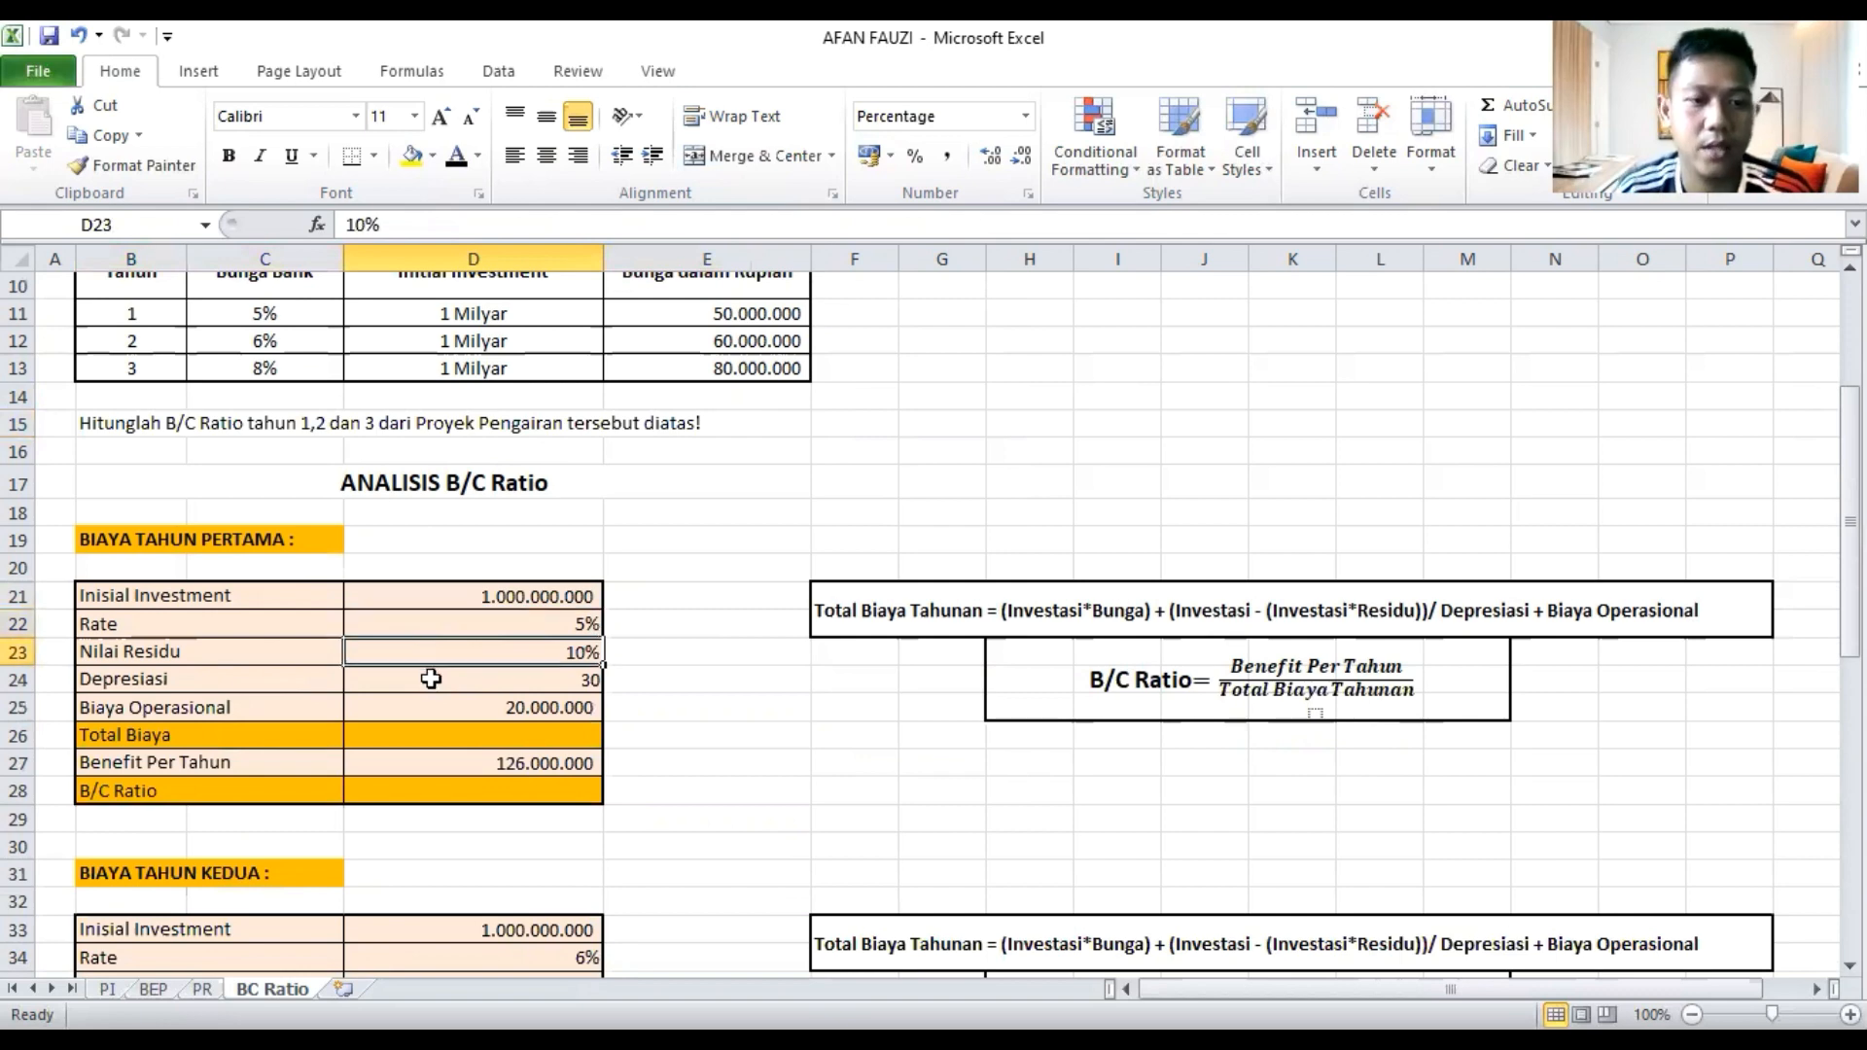
pyautogui.press('Down')
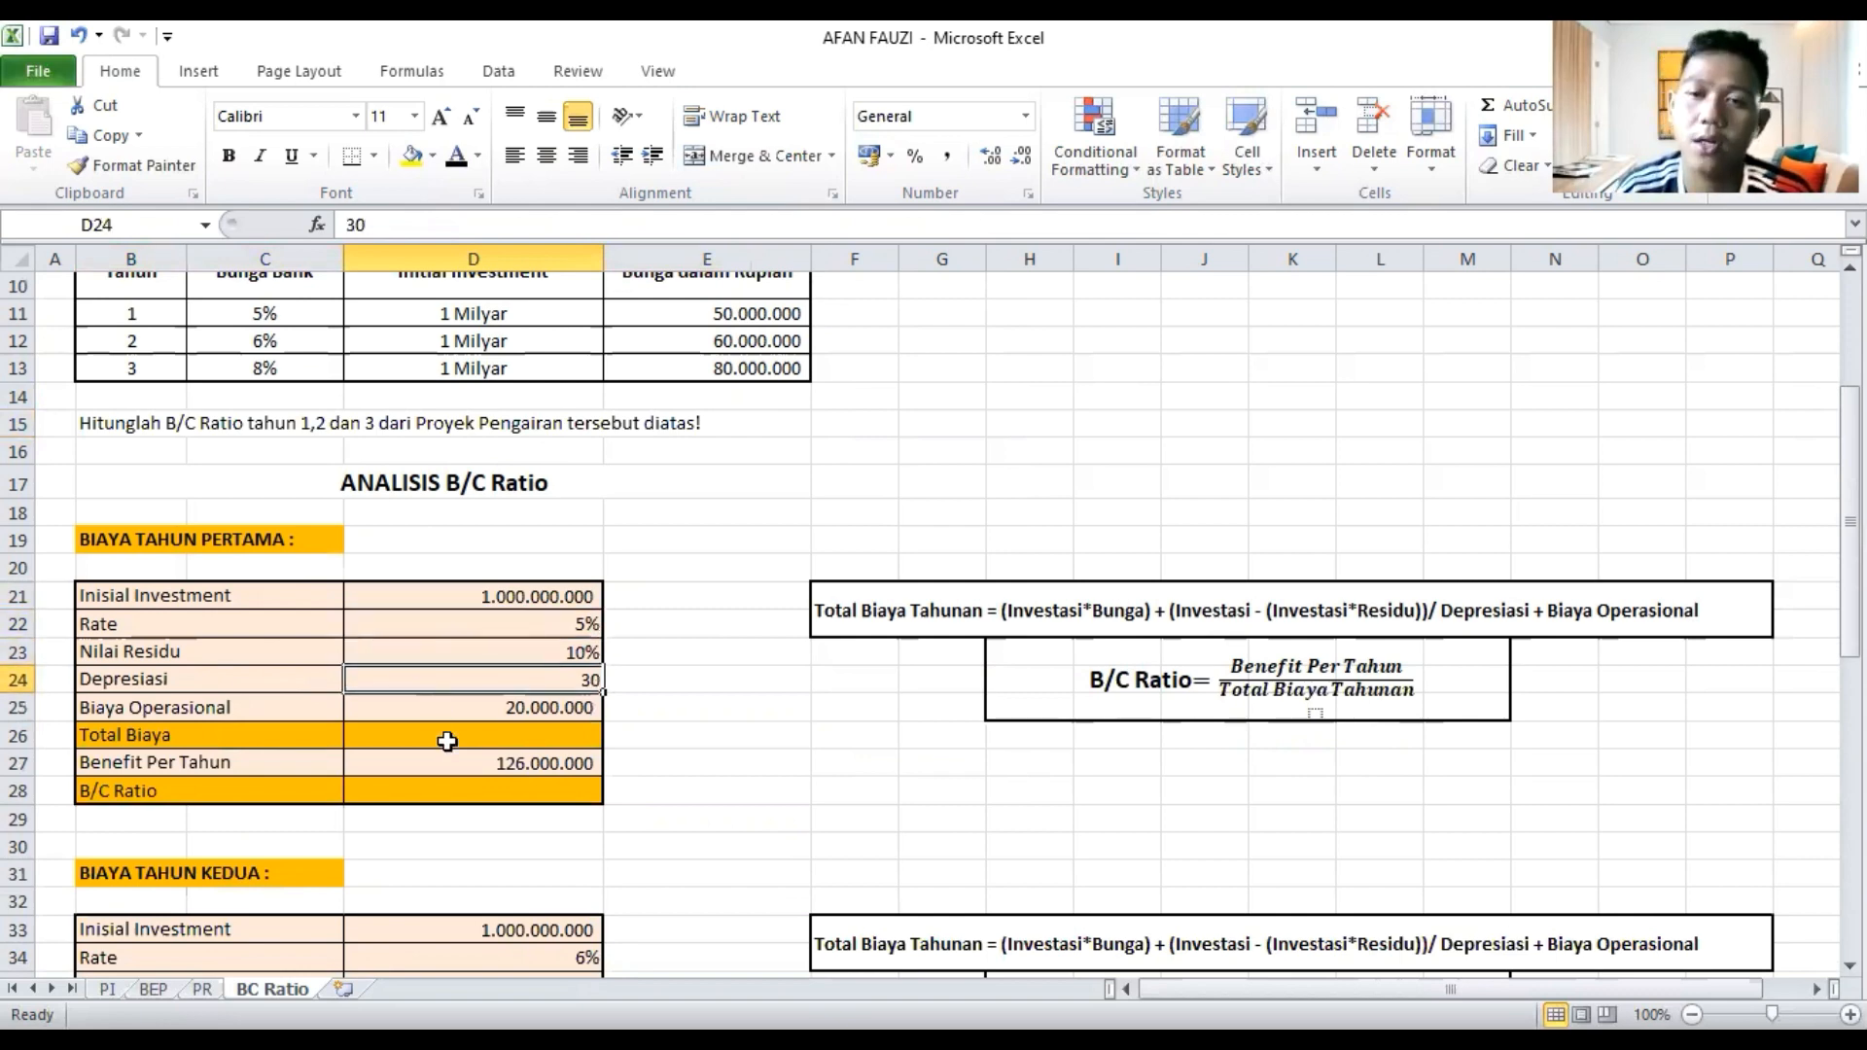
pyautogui.press('Down')
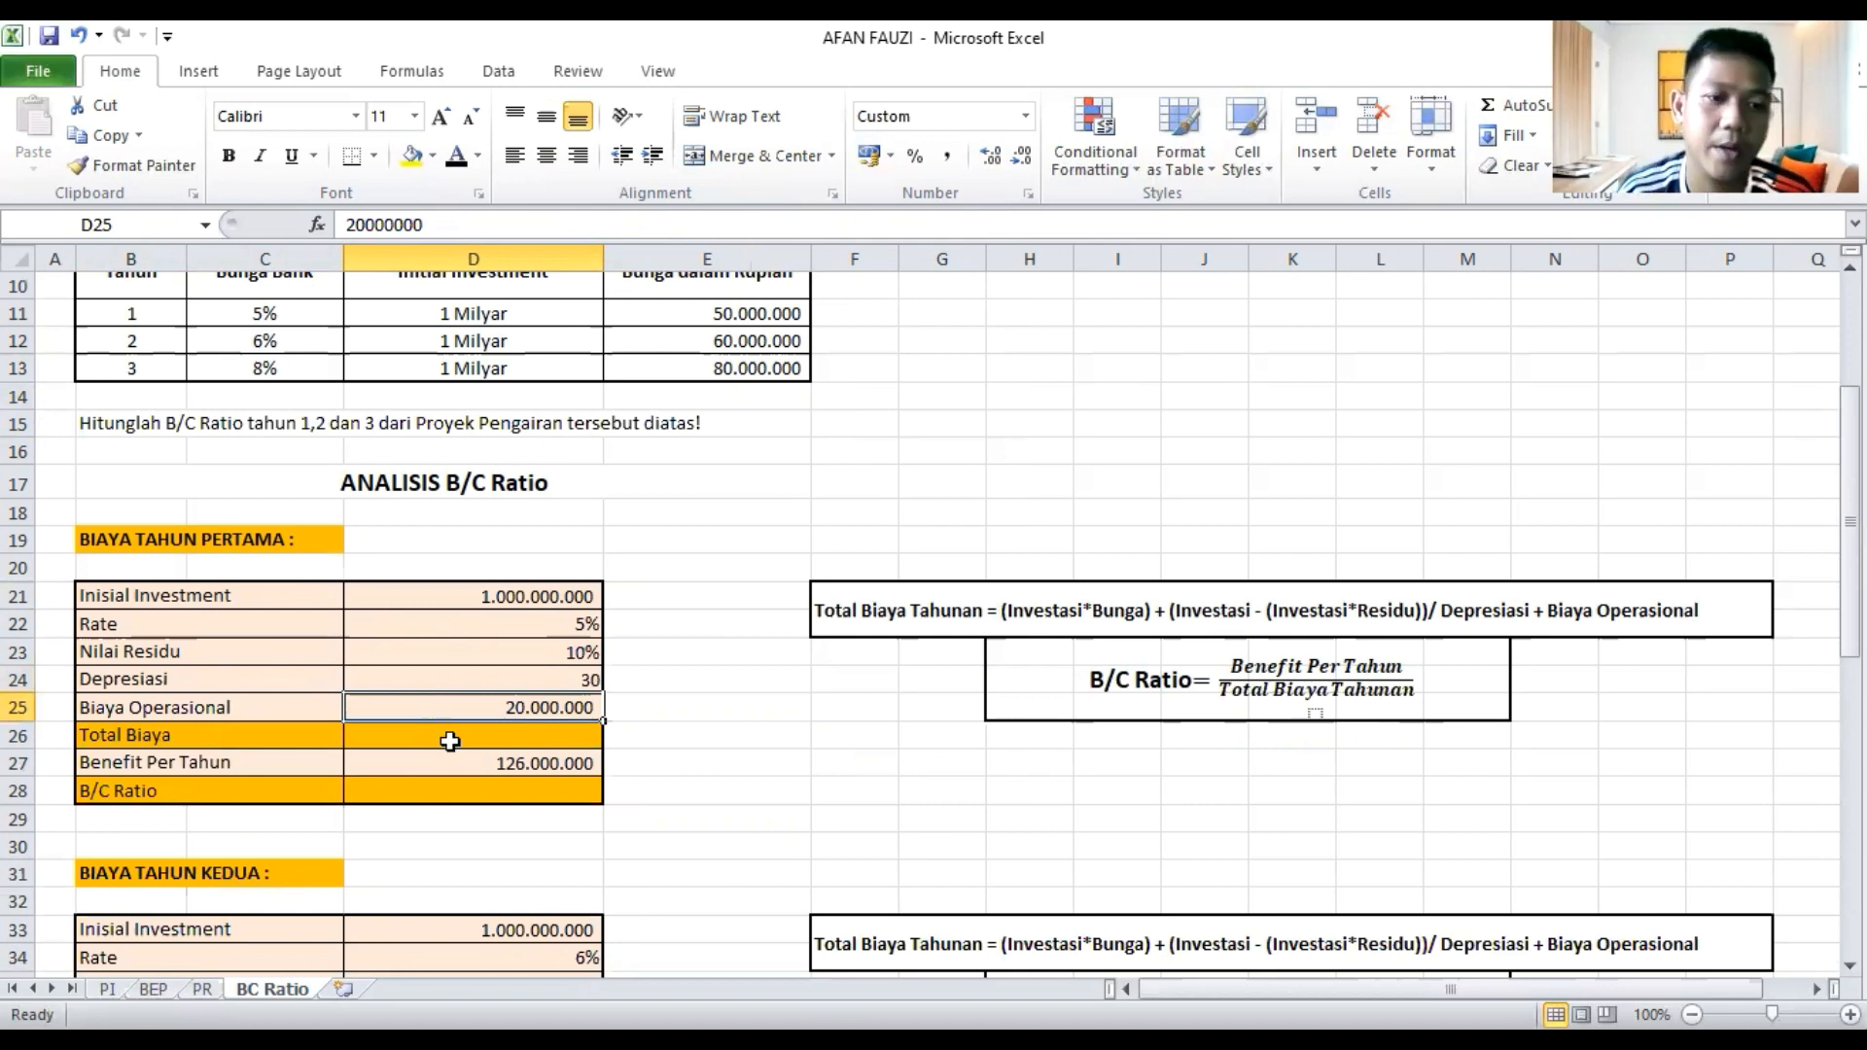
# Calculate the first-year Total Biaya in D26 with the formula =(D21*D22)+(D21-(D21*D23))/D24+D25
pyautogui.click(449, 741)
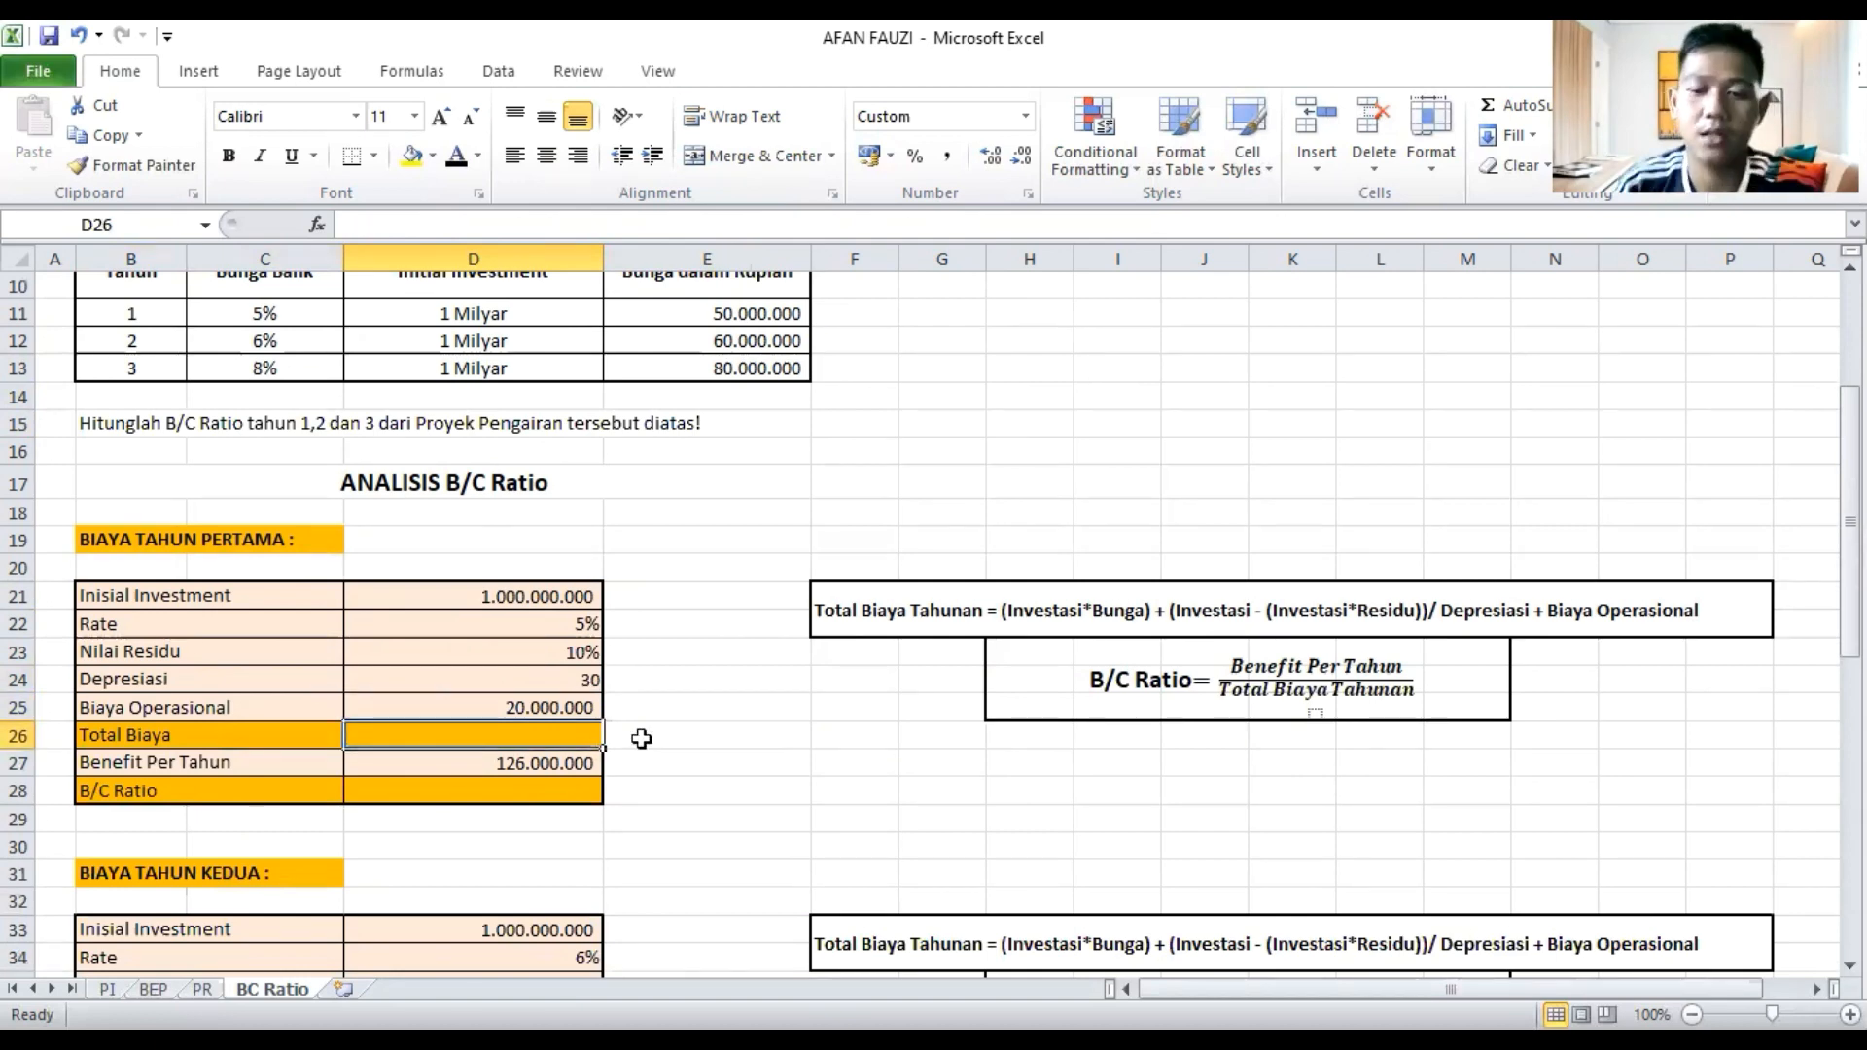
pyautogui.write('=')
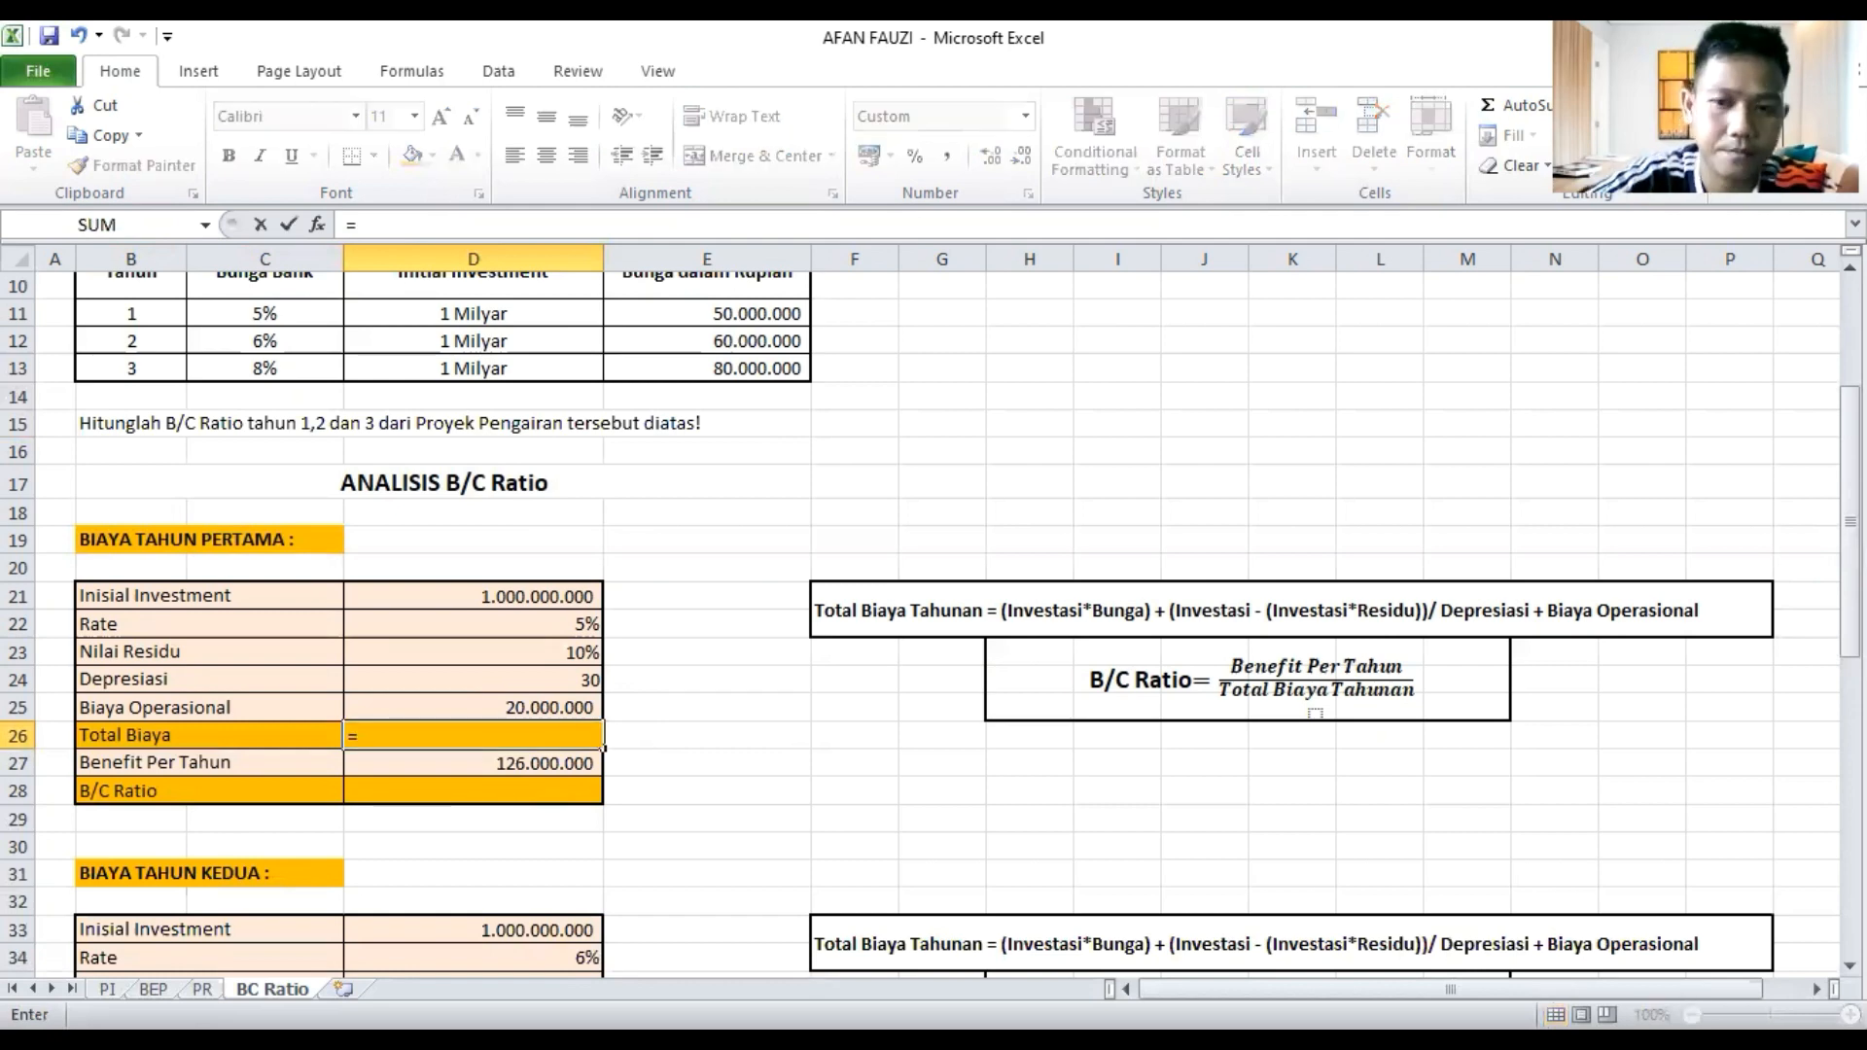
pyautogui.click(491, 594)
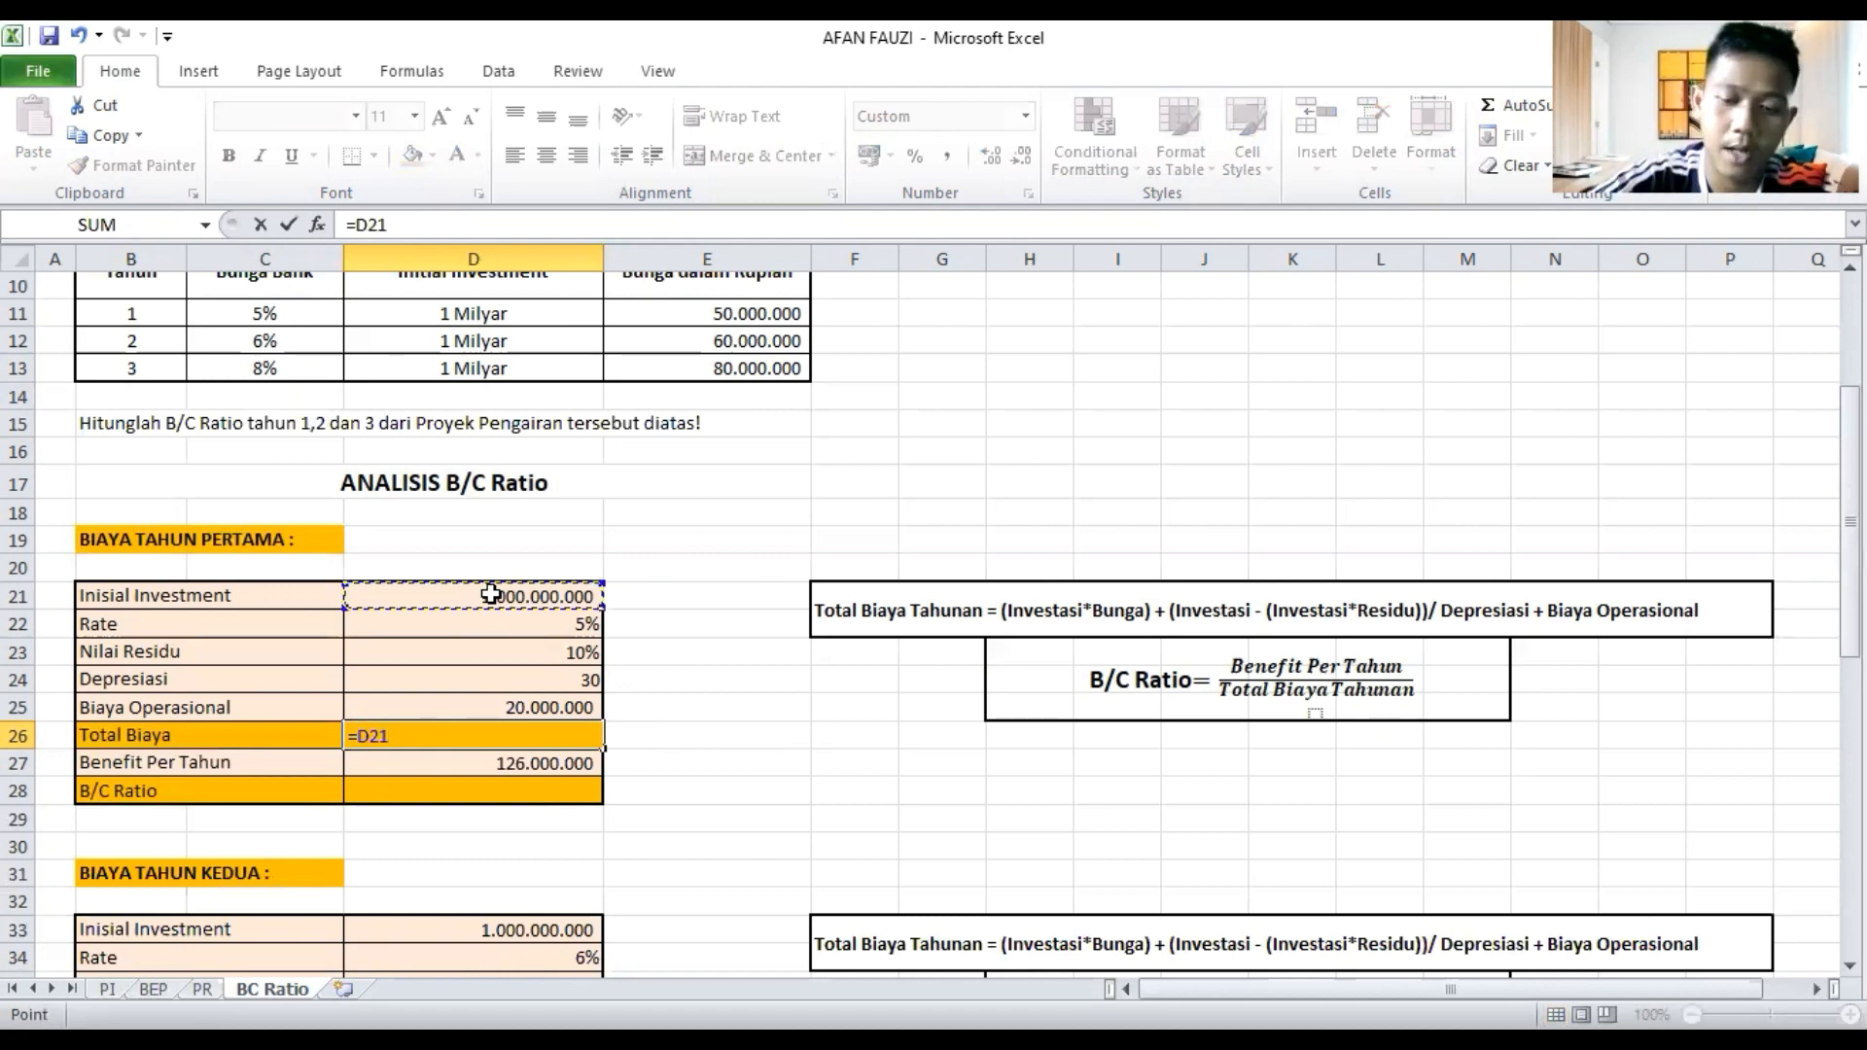
pyautogui.click(366, 734)
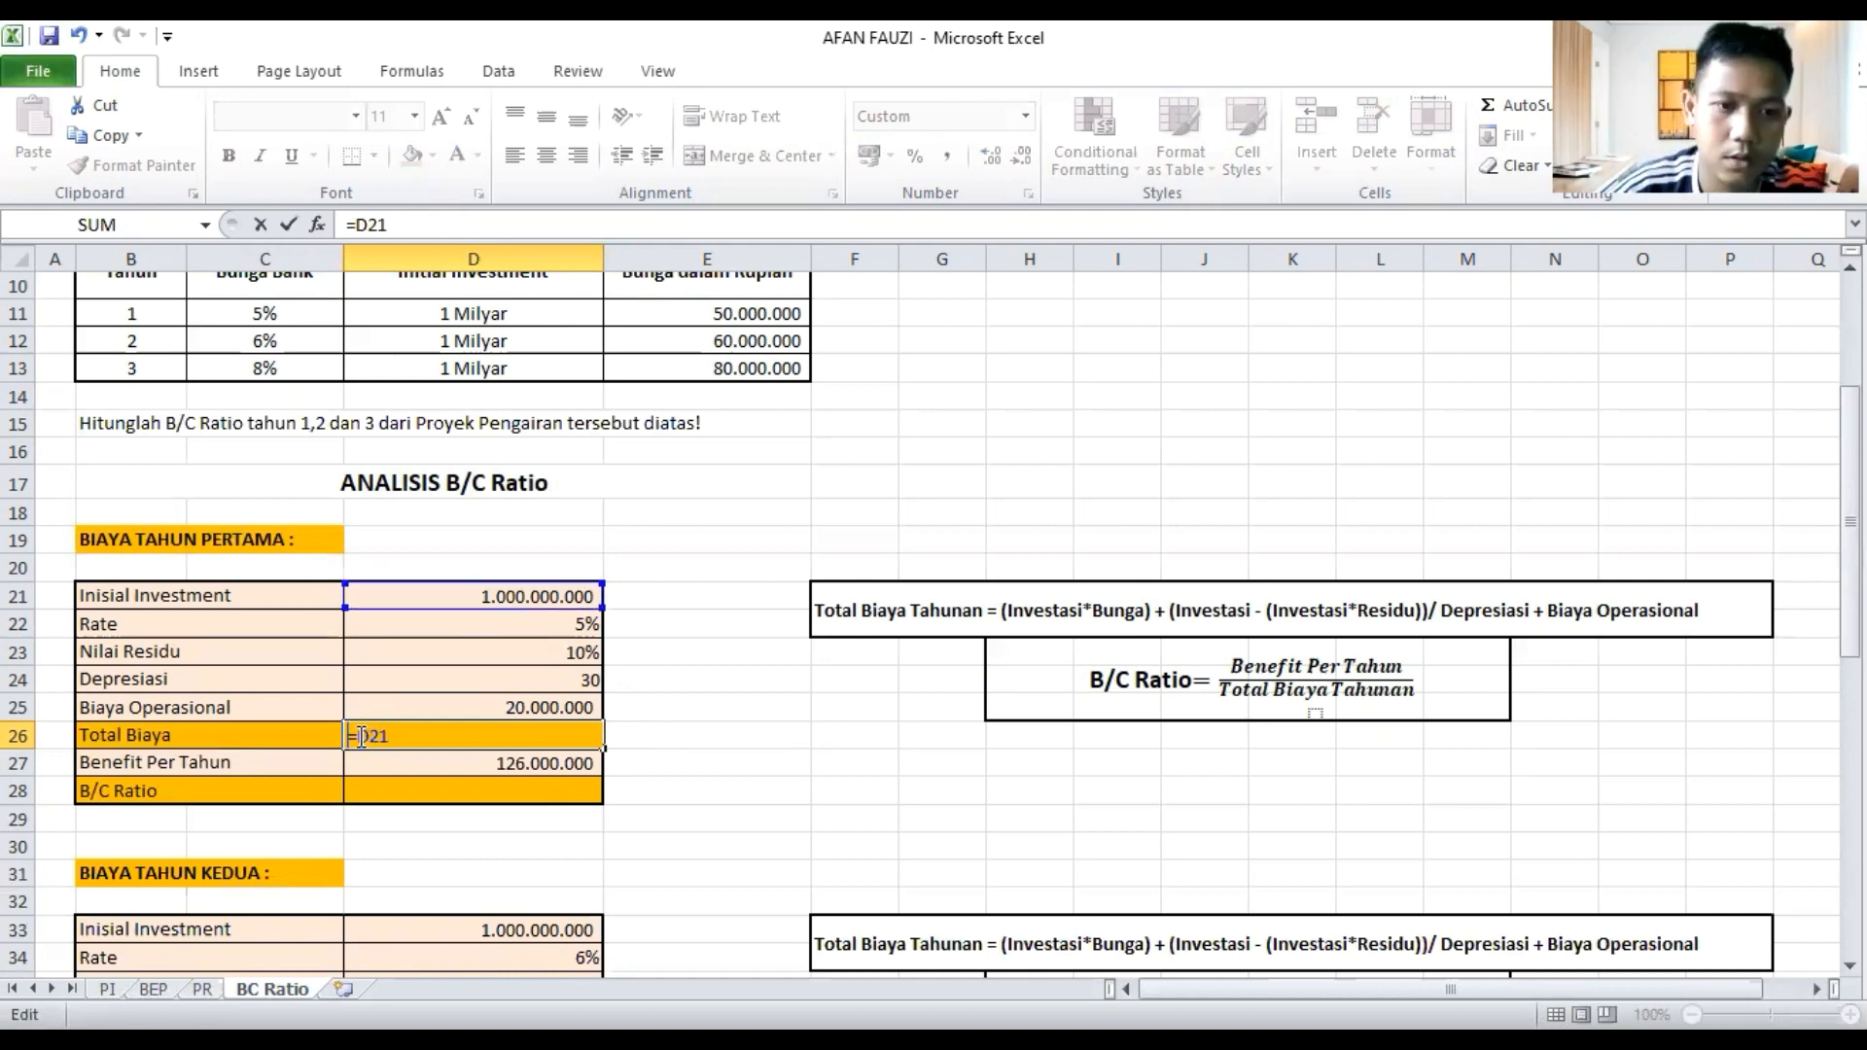
pyautogui.write('(')
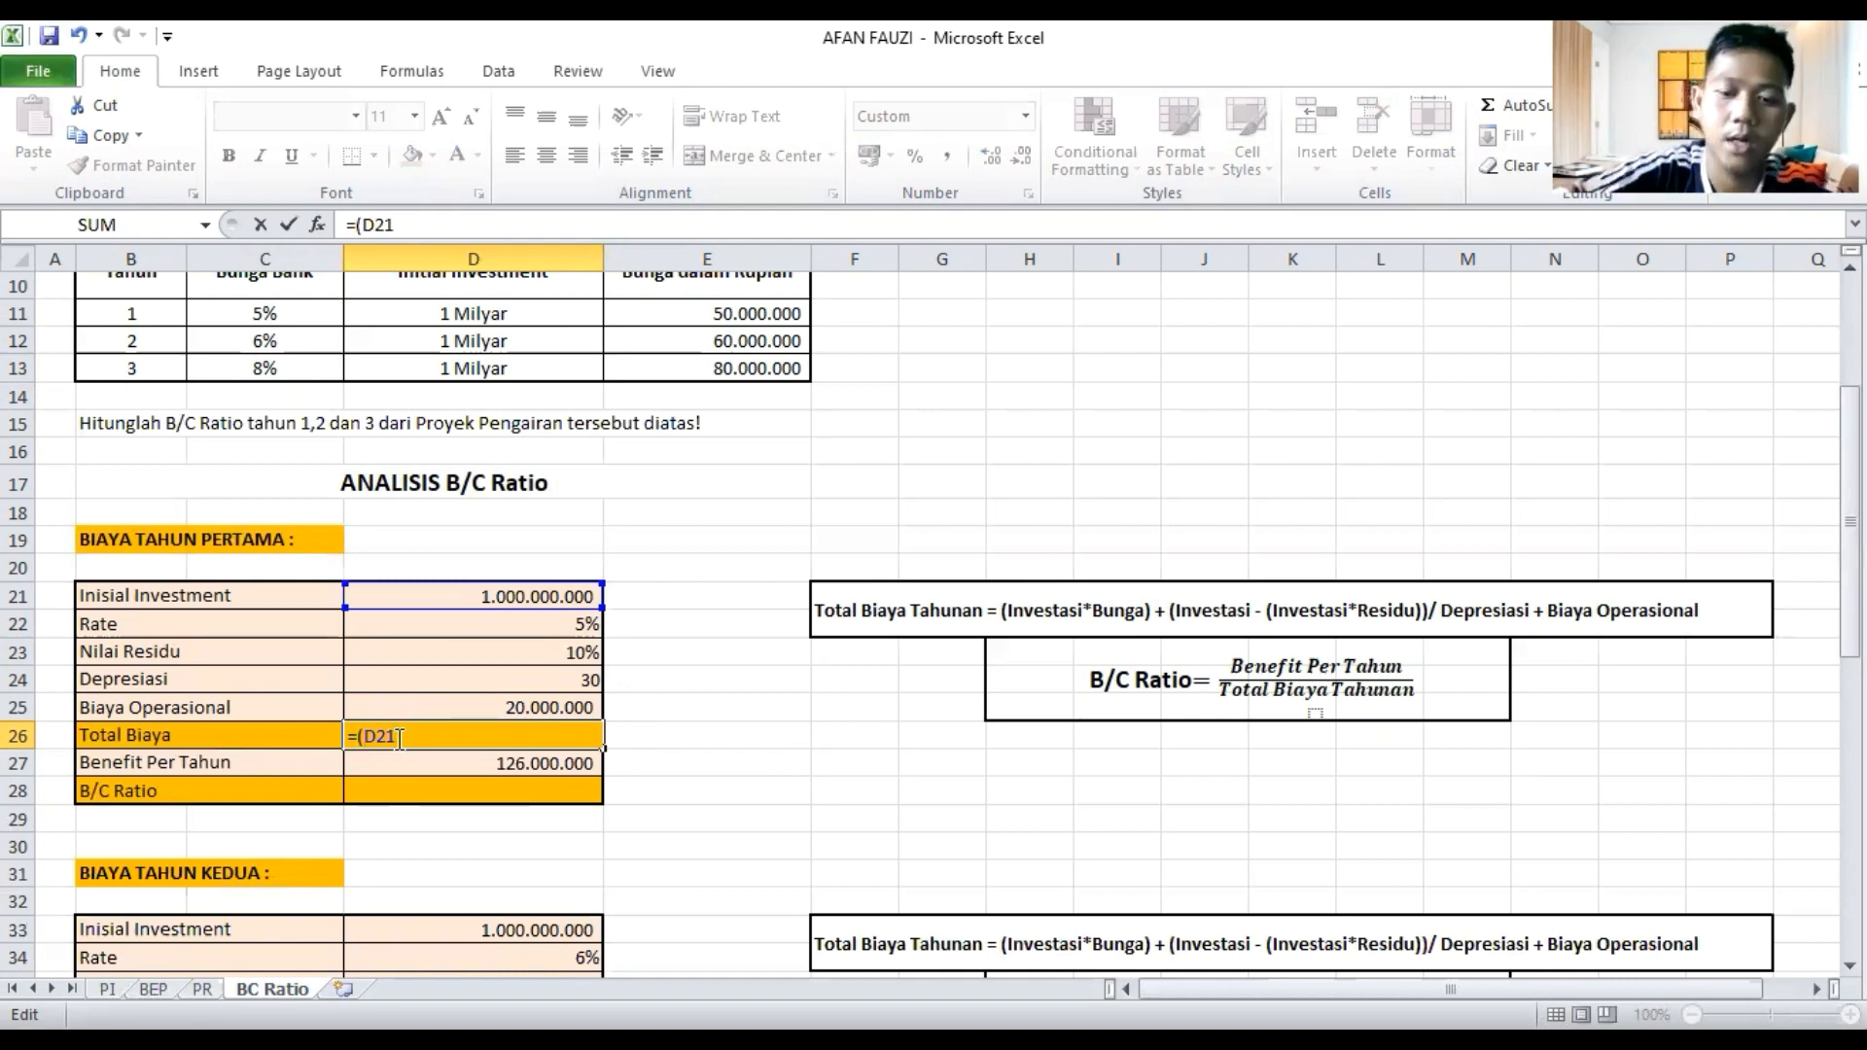
pyautogui.write('*')
pyautogui.click(450, 624)
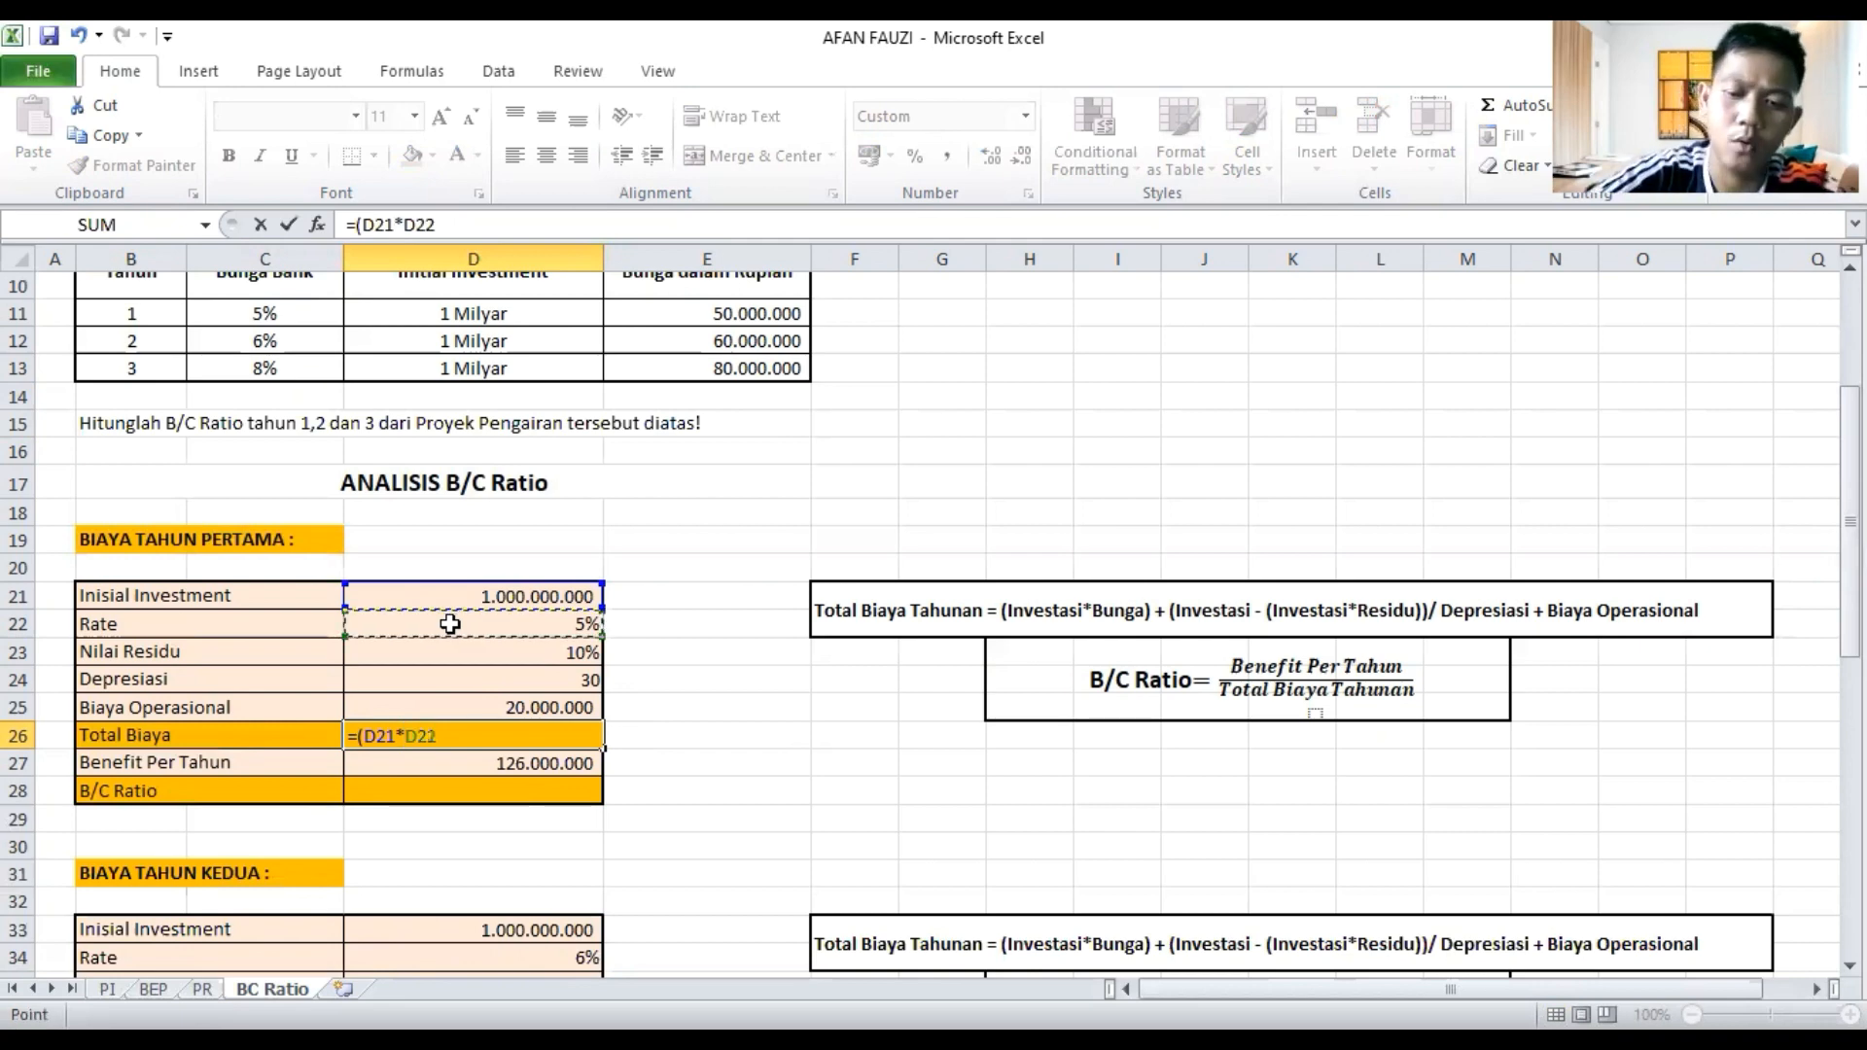
pyautogui.write(')')
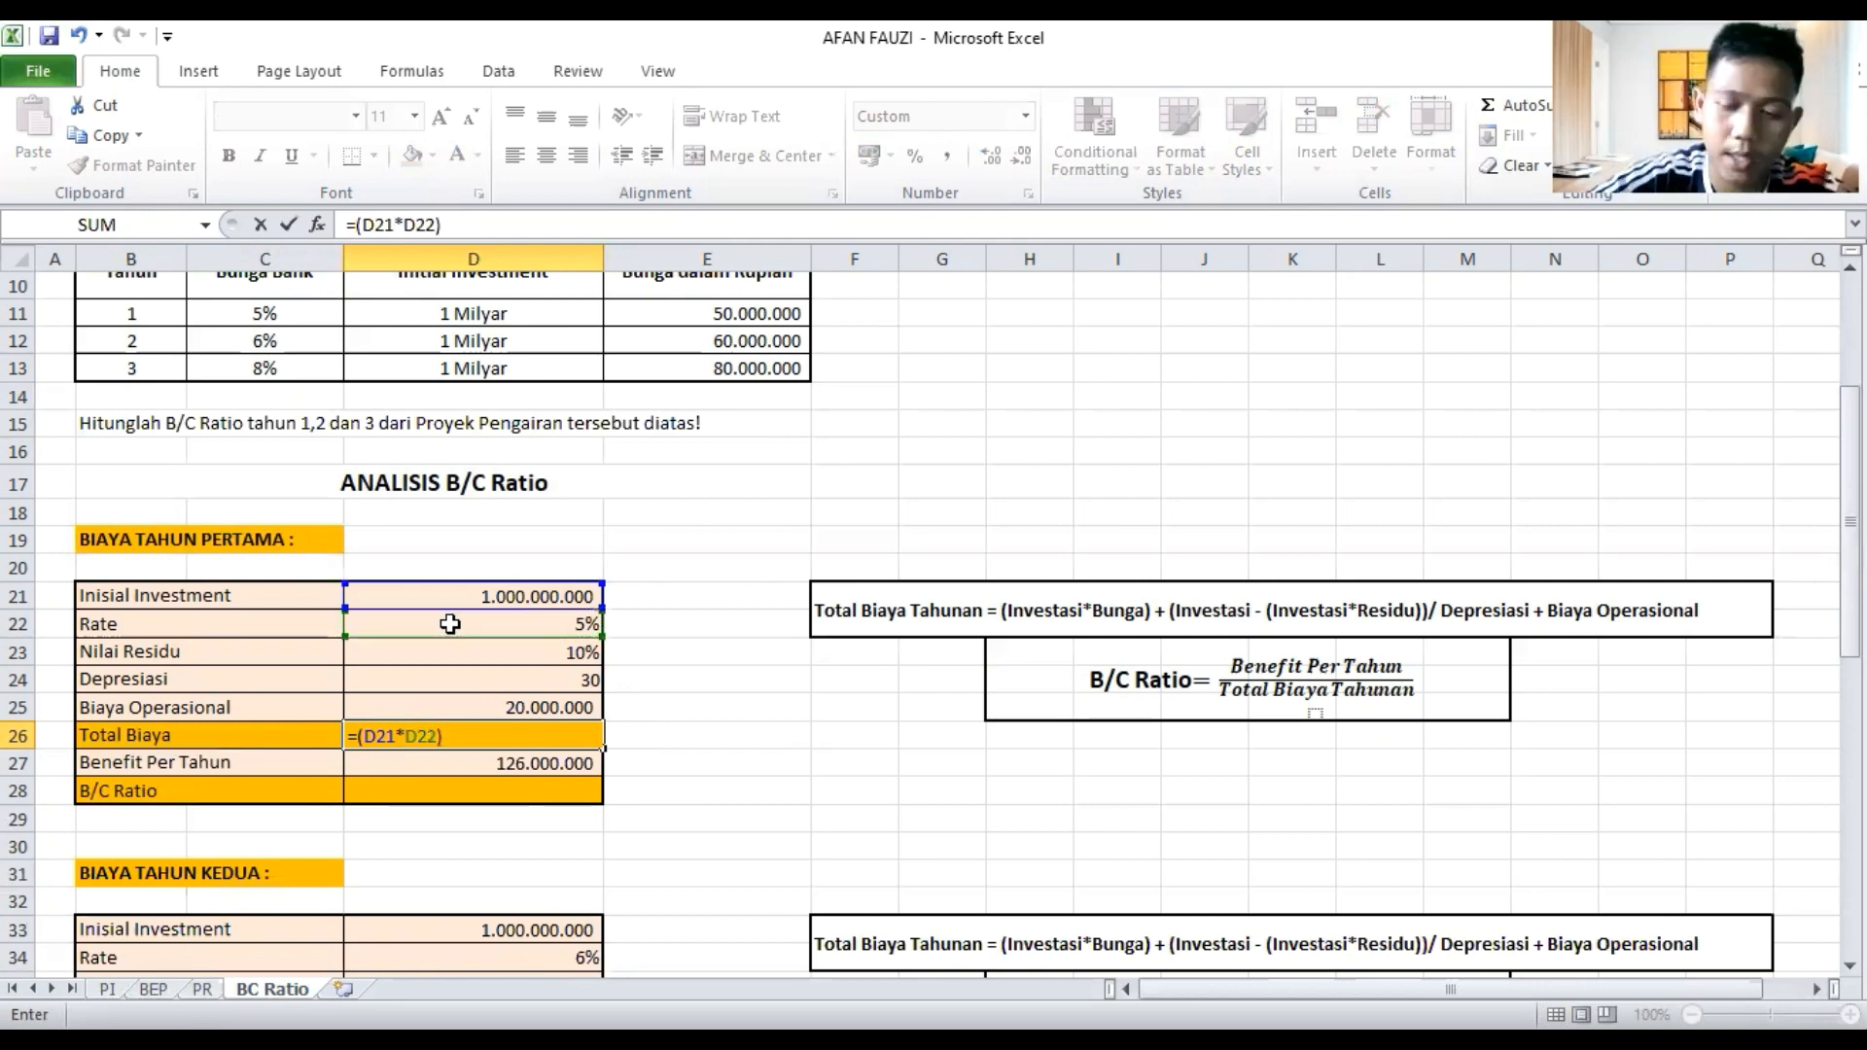
pyautogui.write('+')
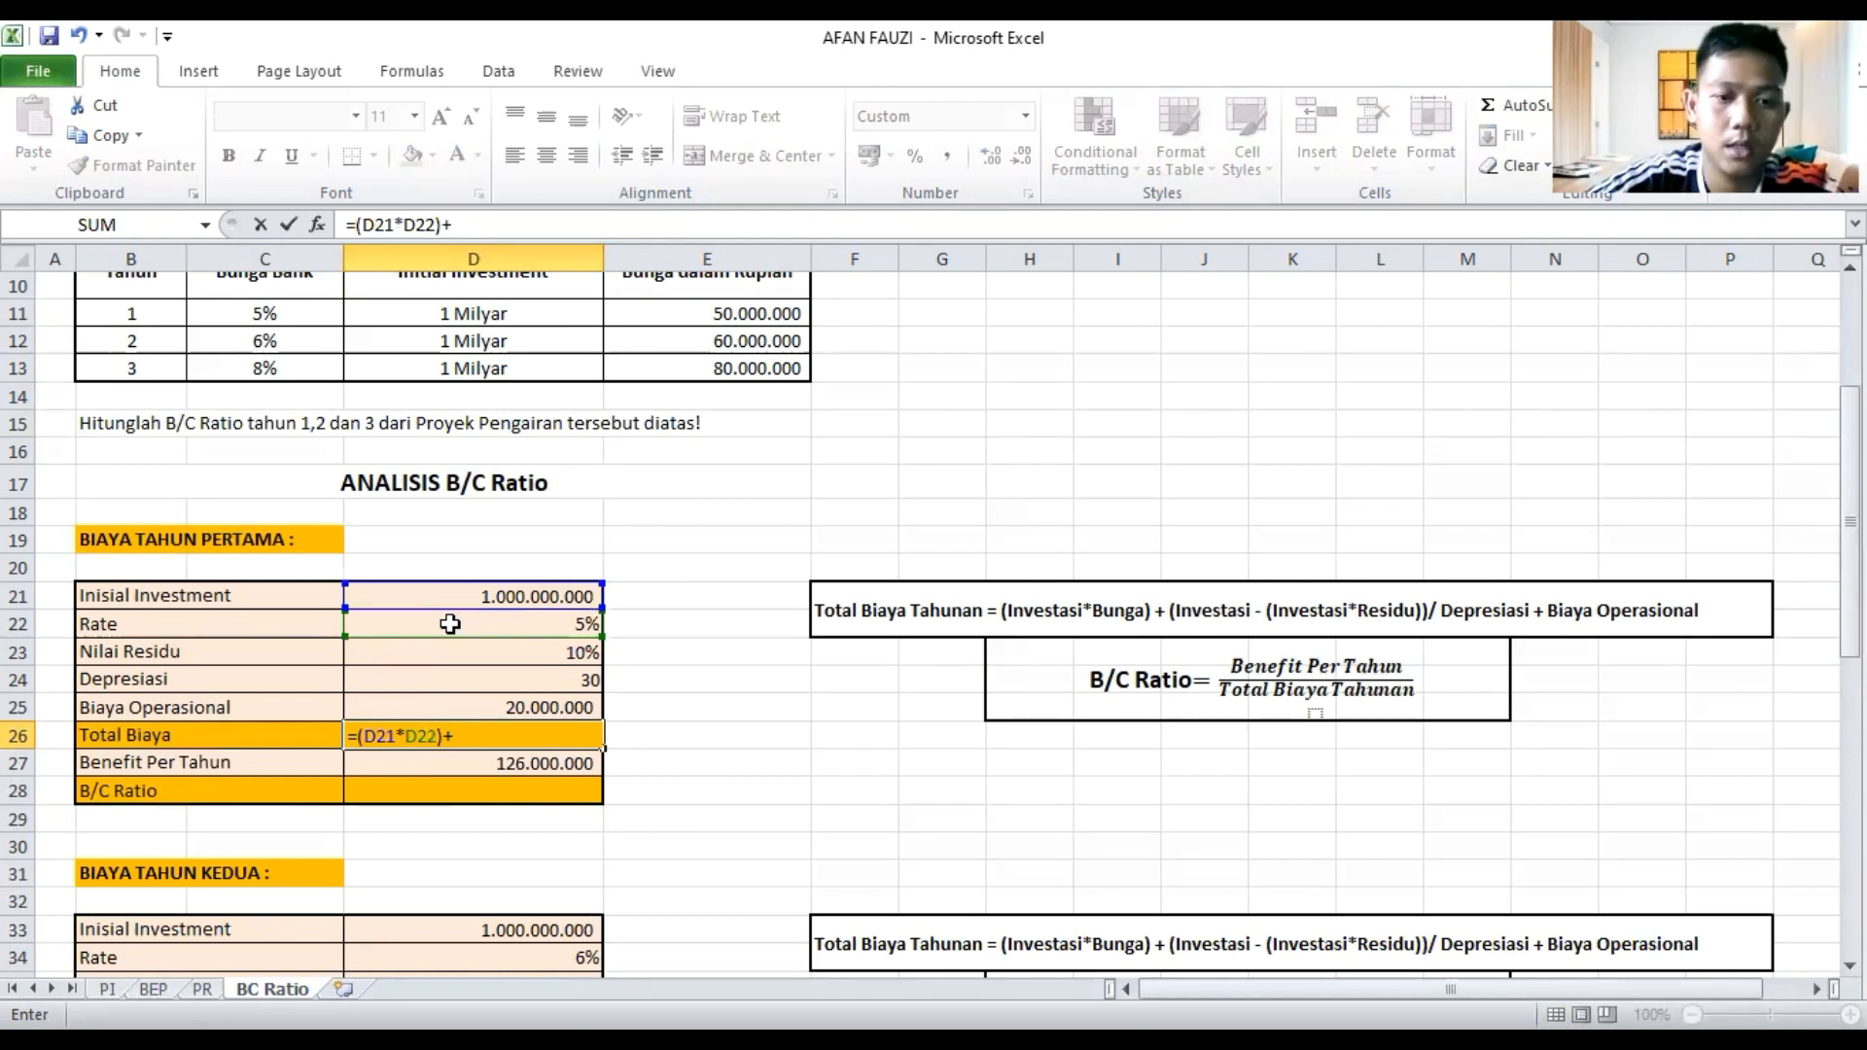
pyautogui.write('(')
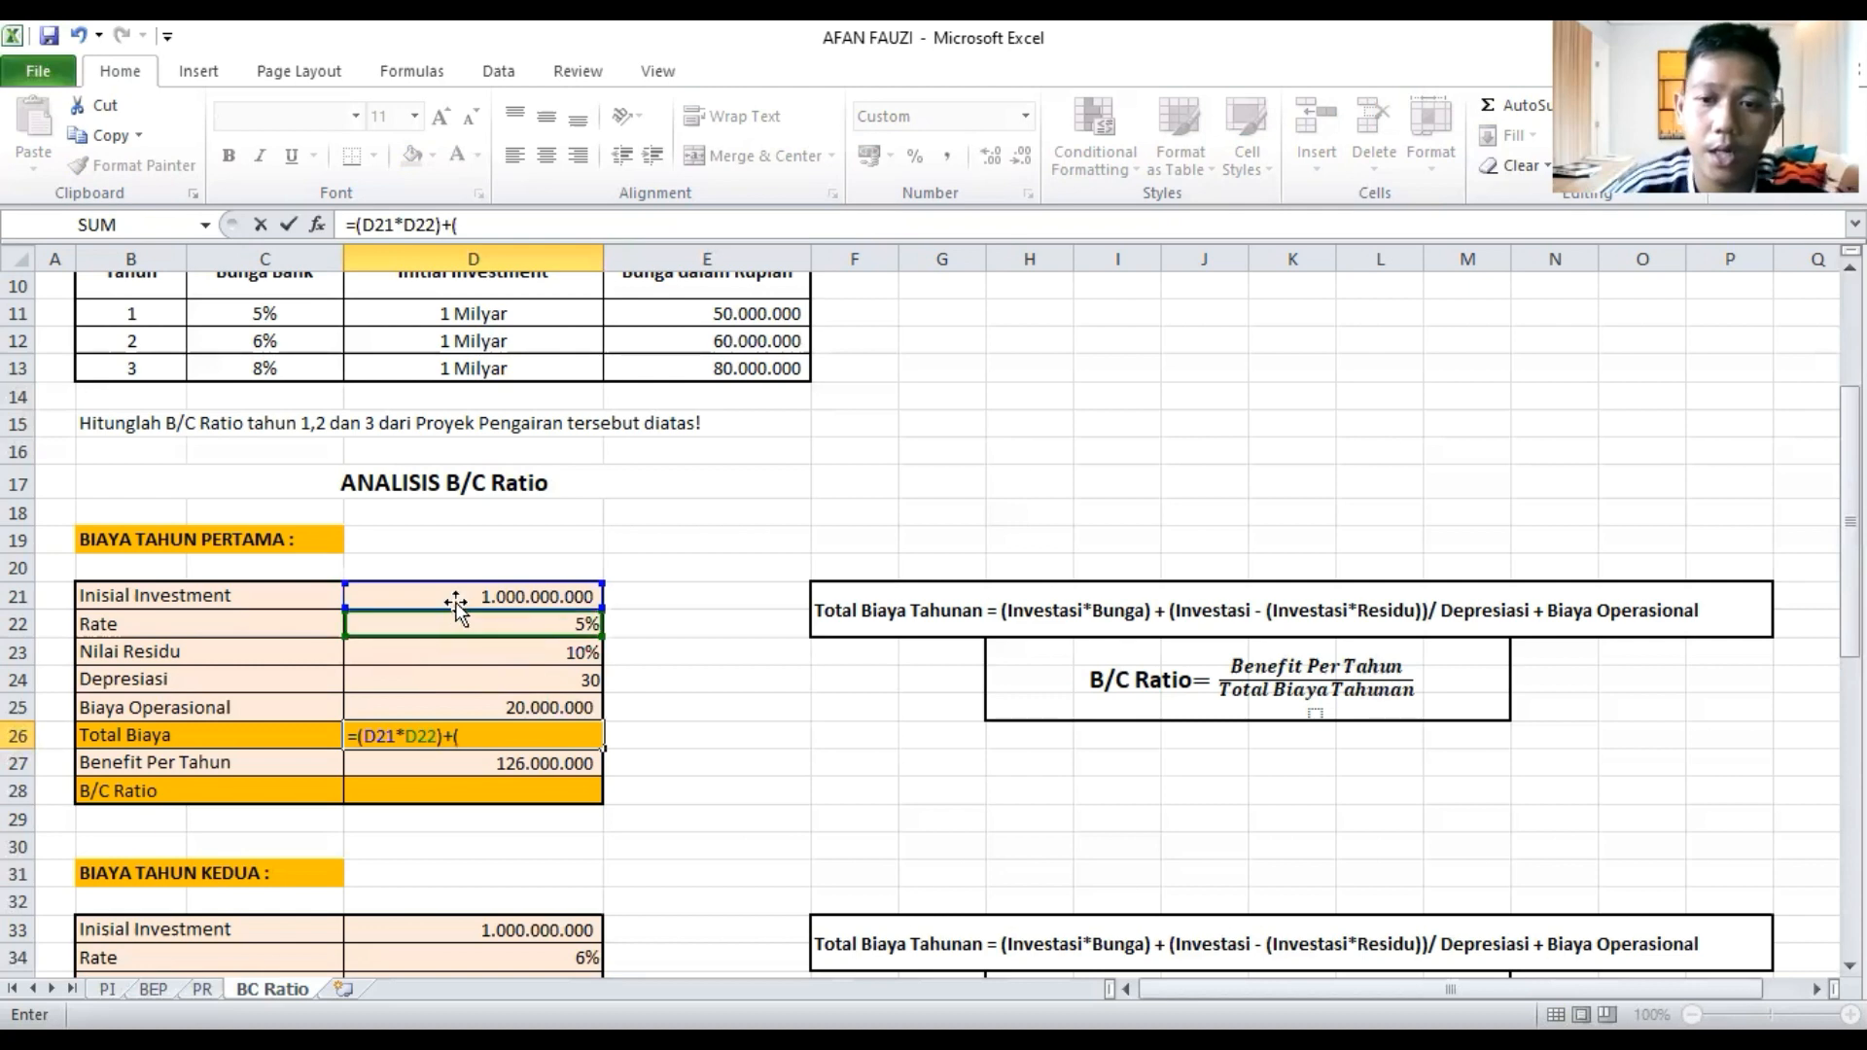
pyautogui.click(455, 595)
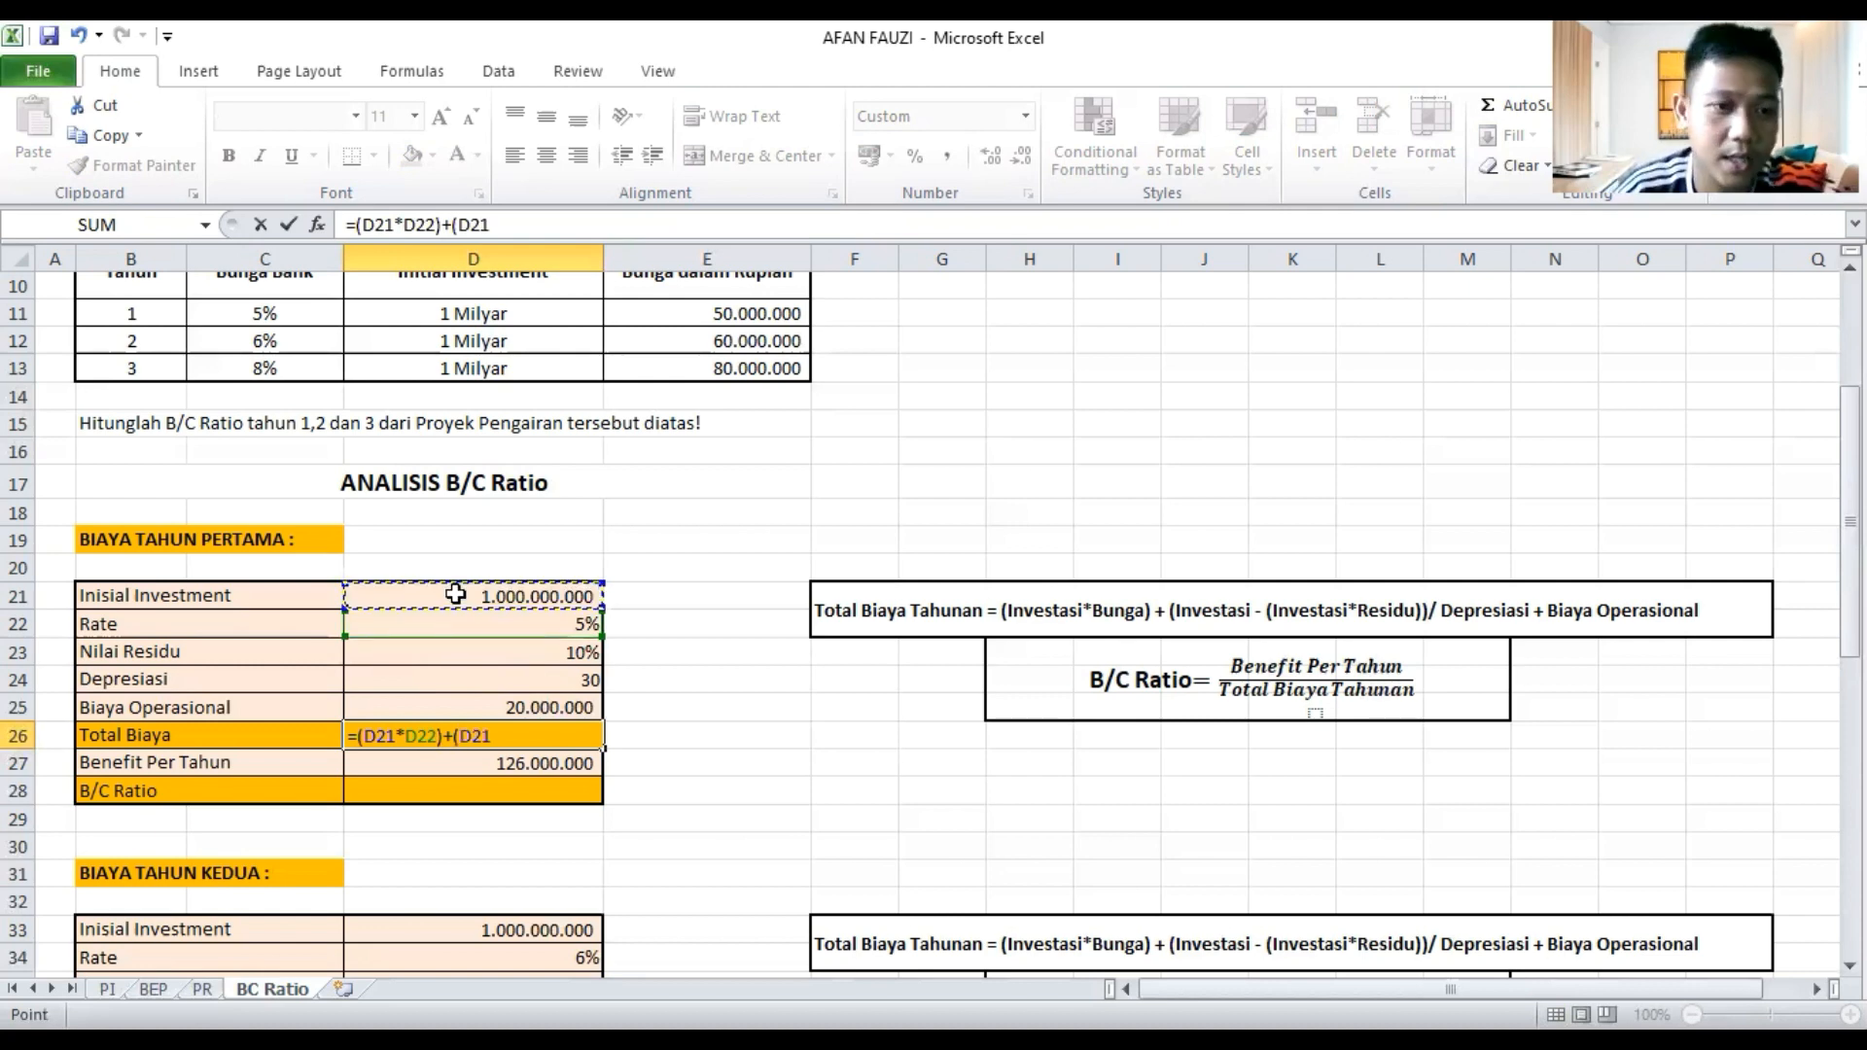
pyautogui.write('-')
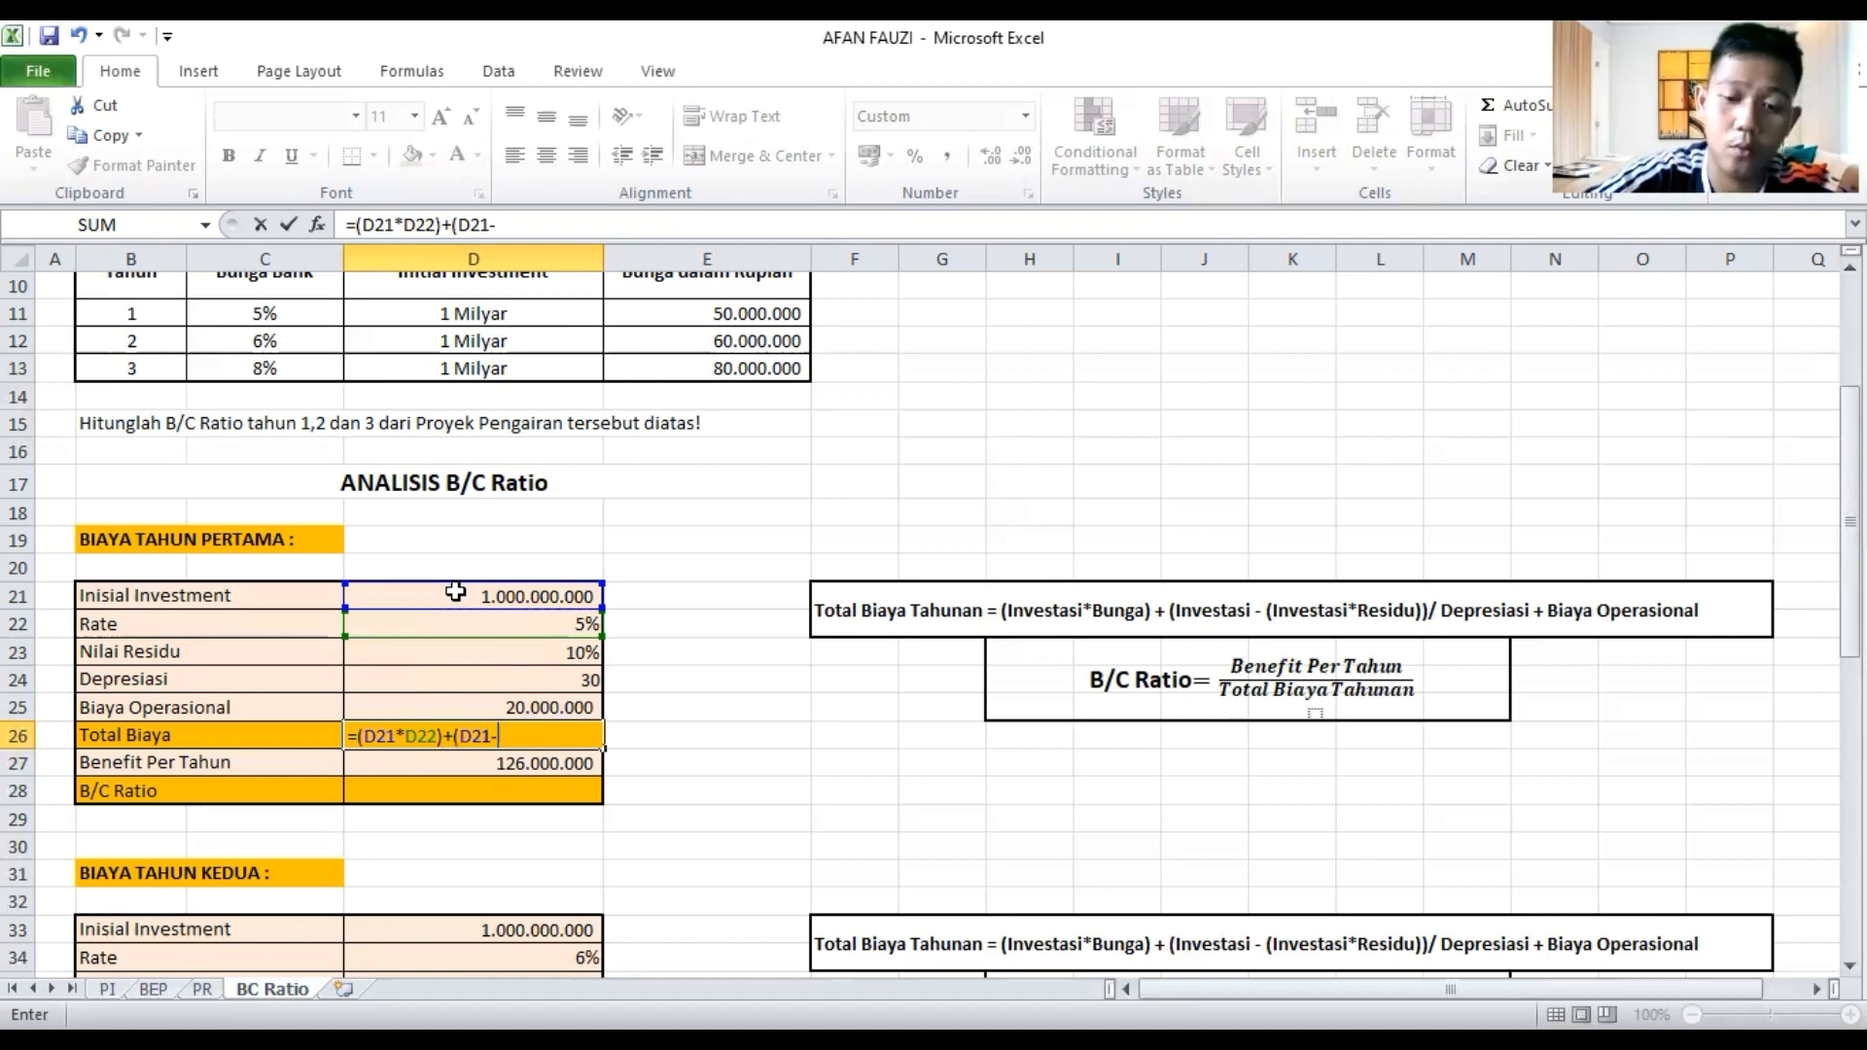
pyautogui.write('(')
pyautogui.click(455, 593)
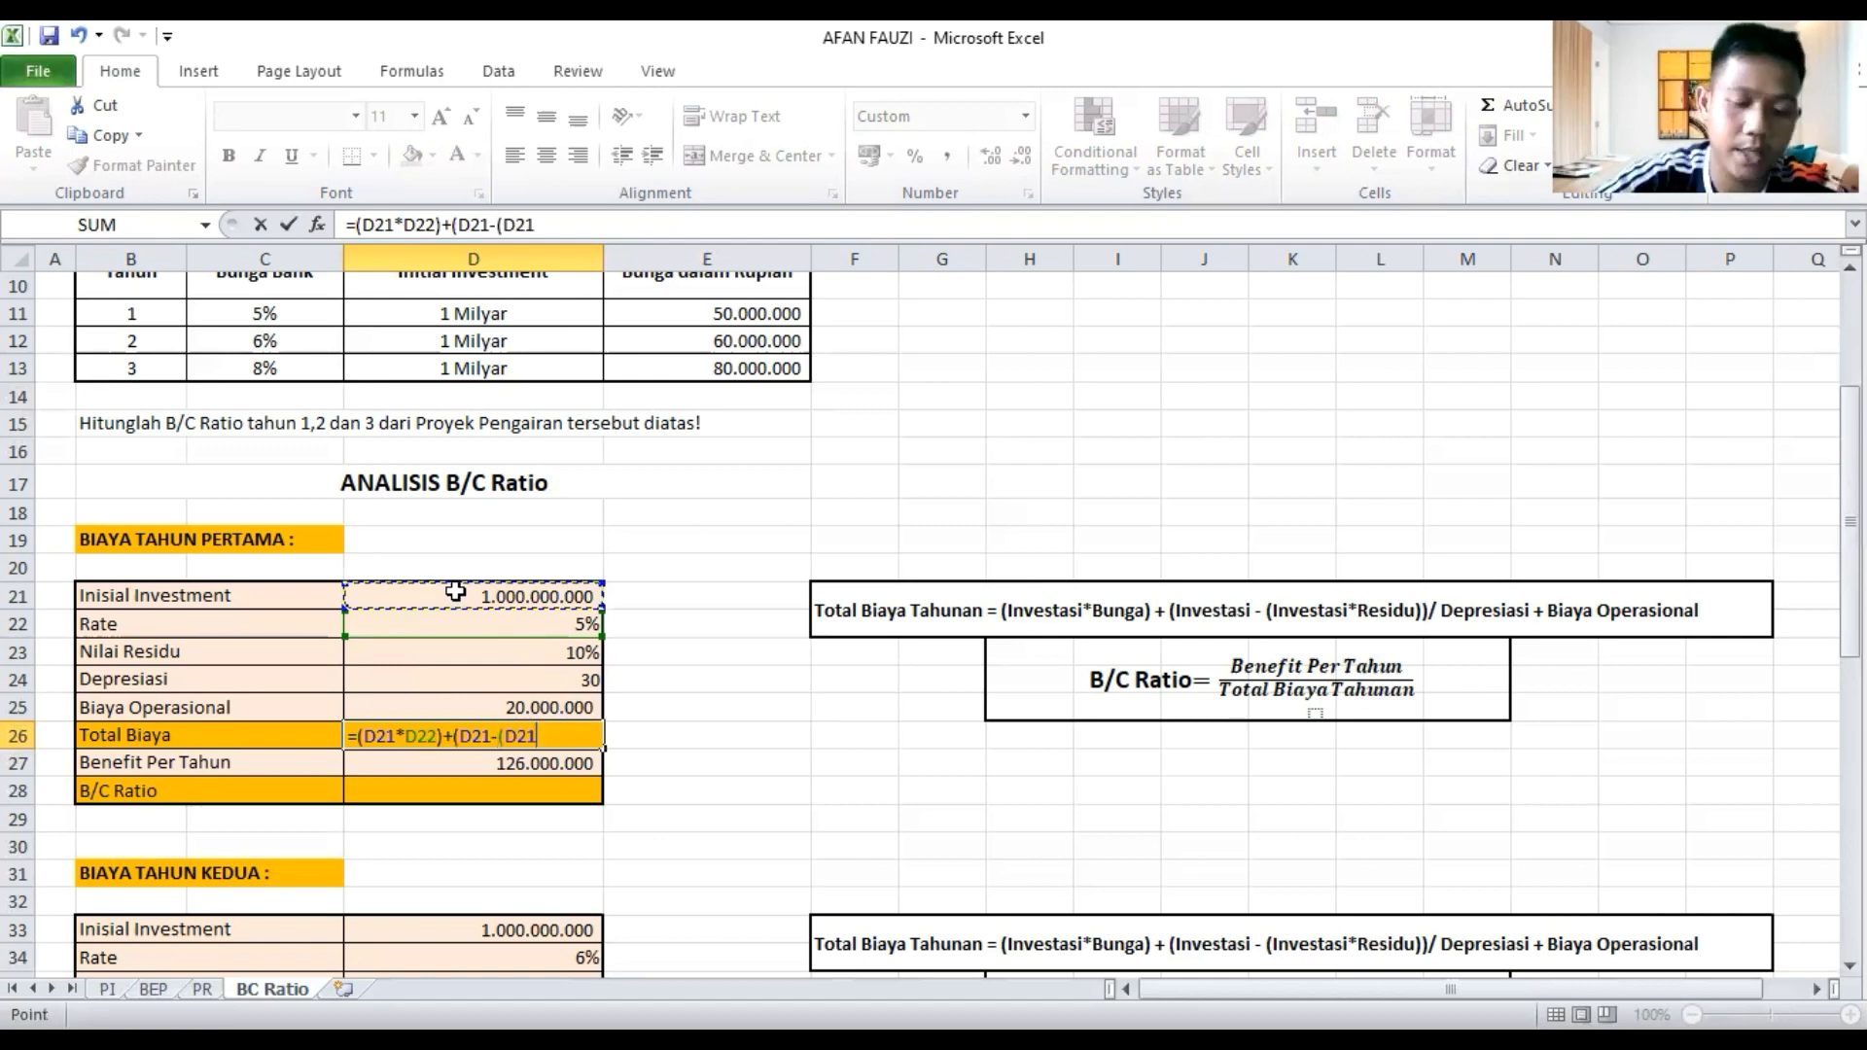
pyautogui.write('*')
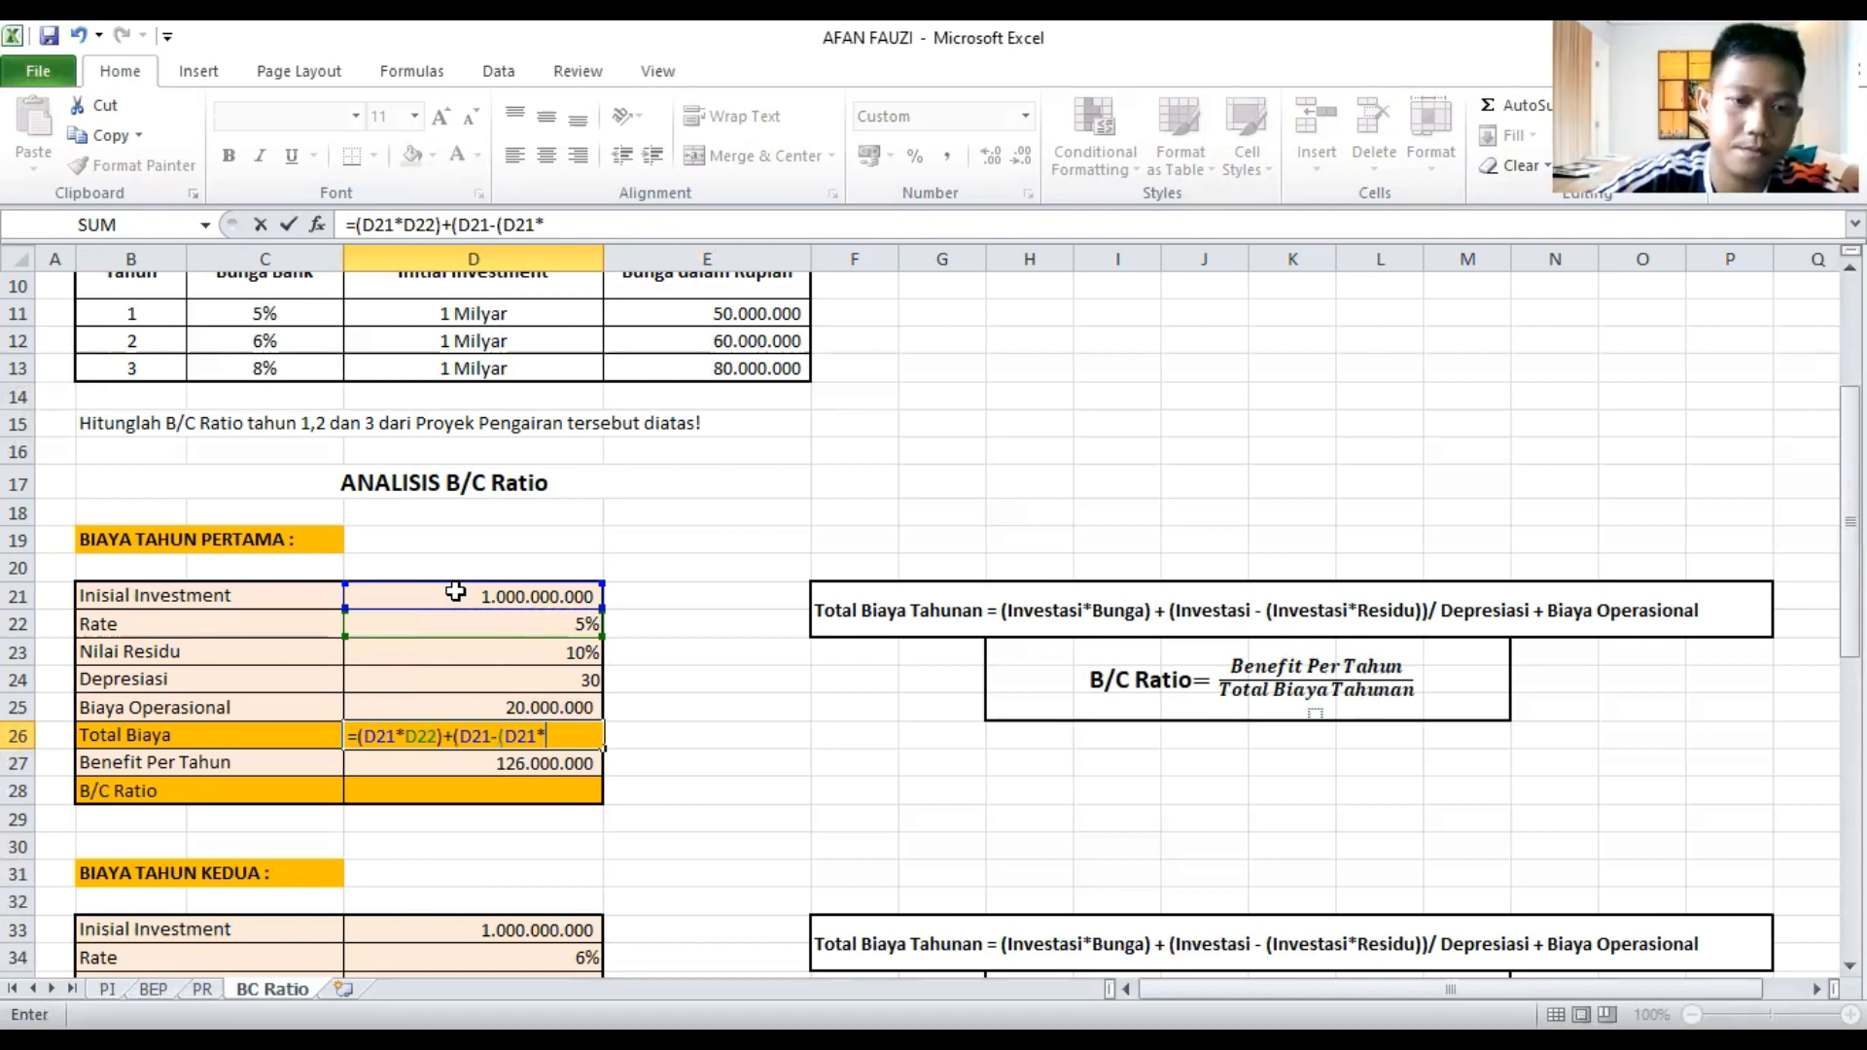
pyautogui.click(458, 646)
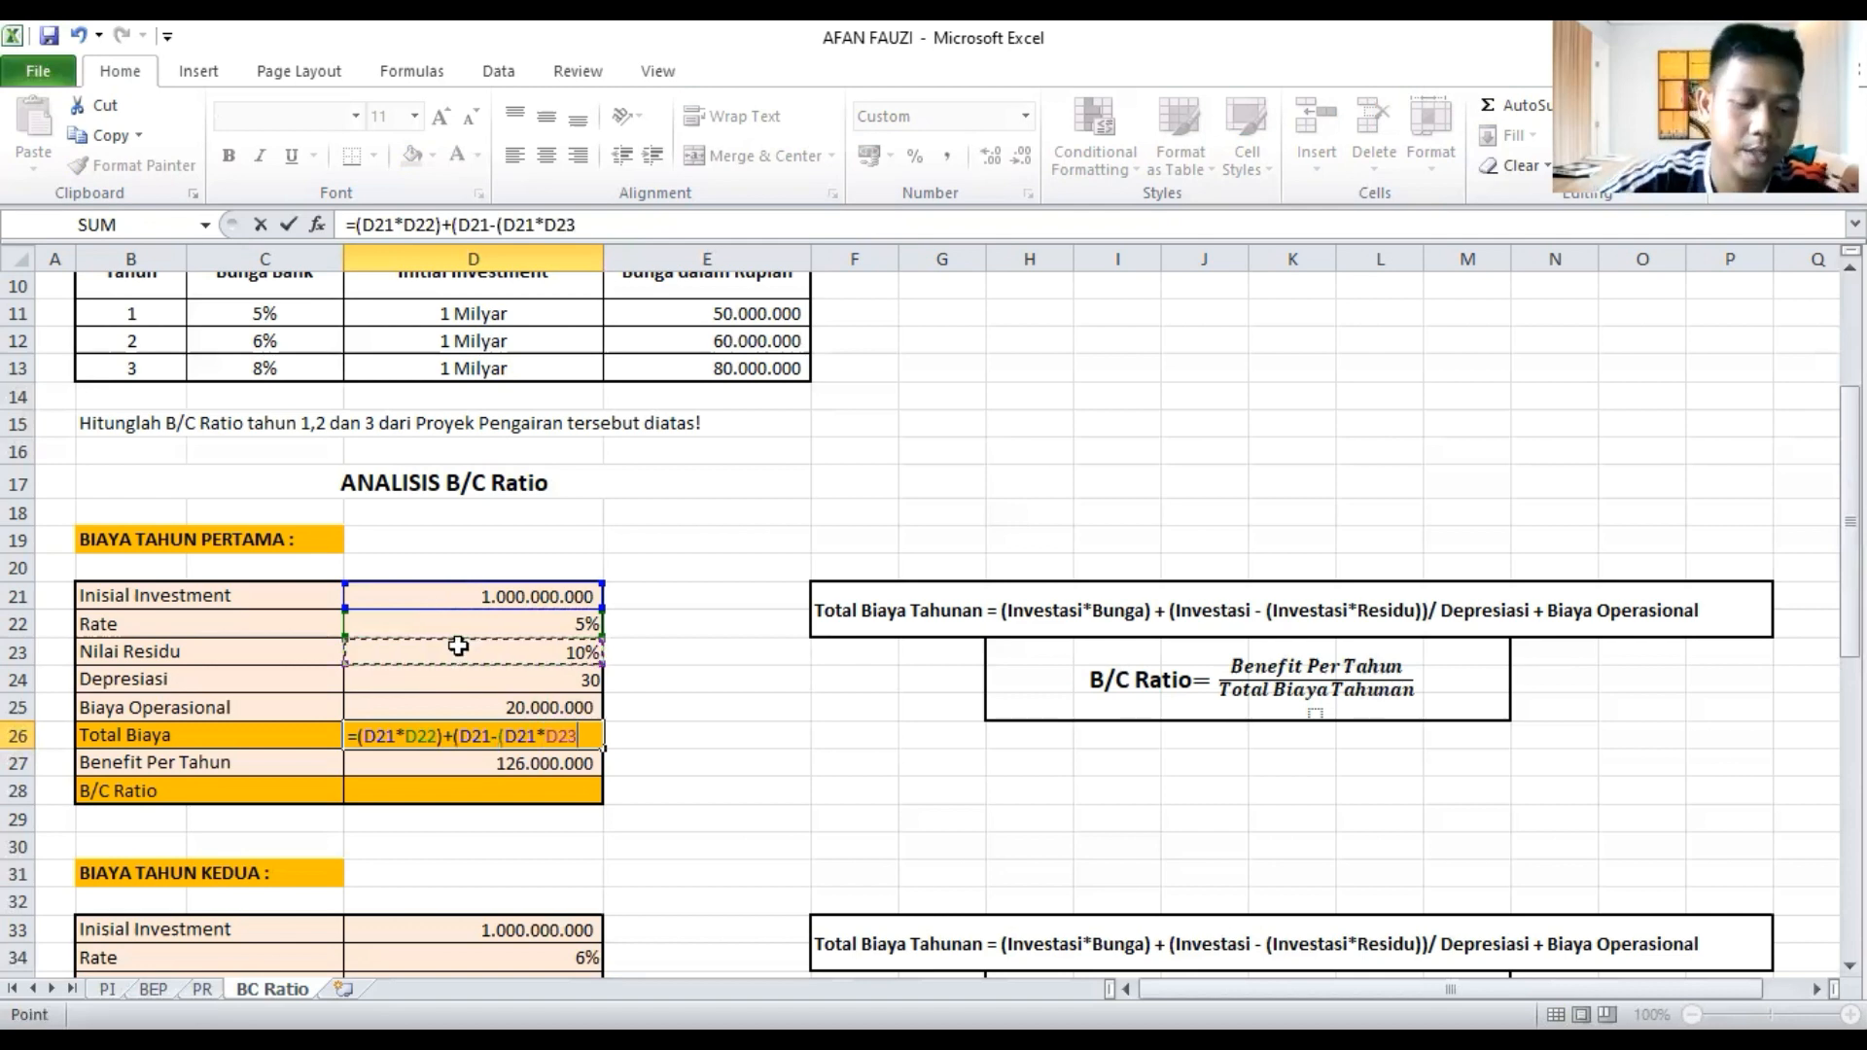
pyautogui.write('))')
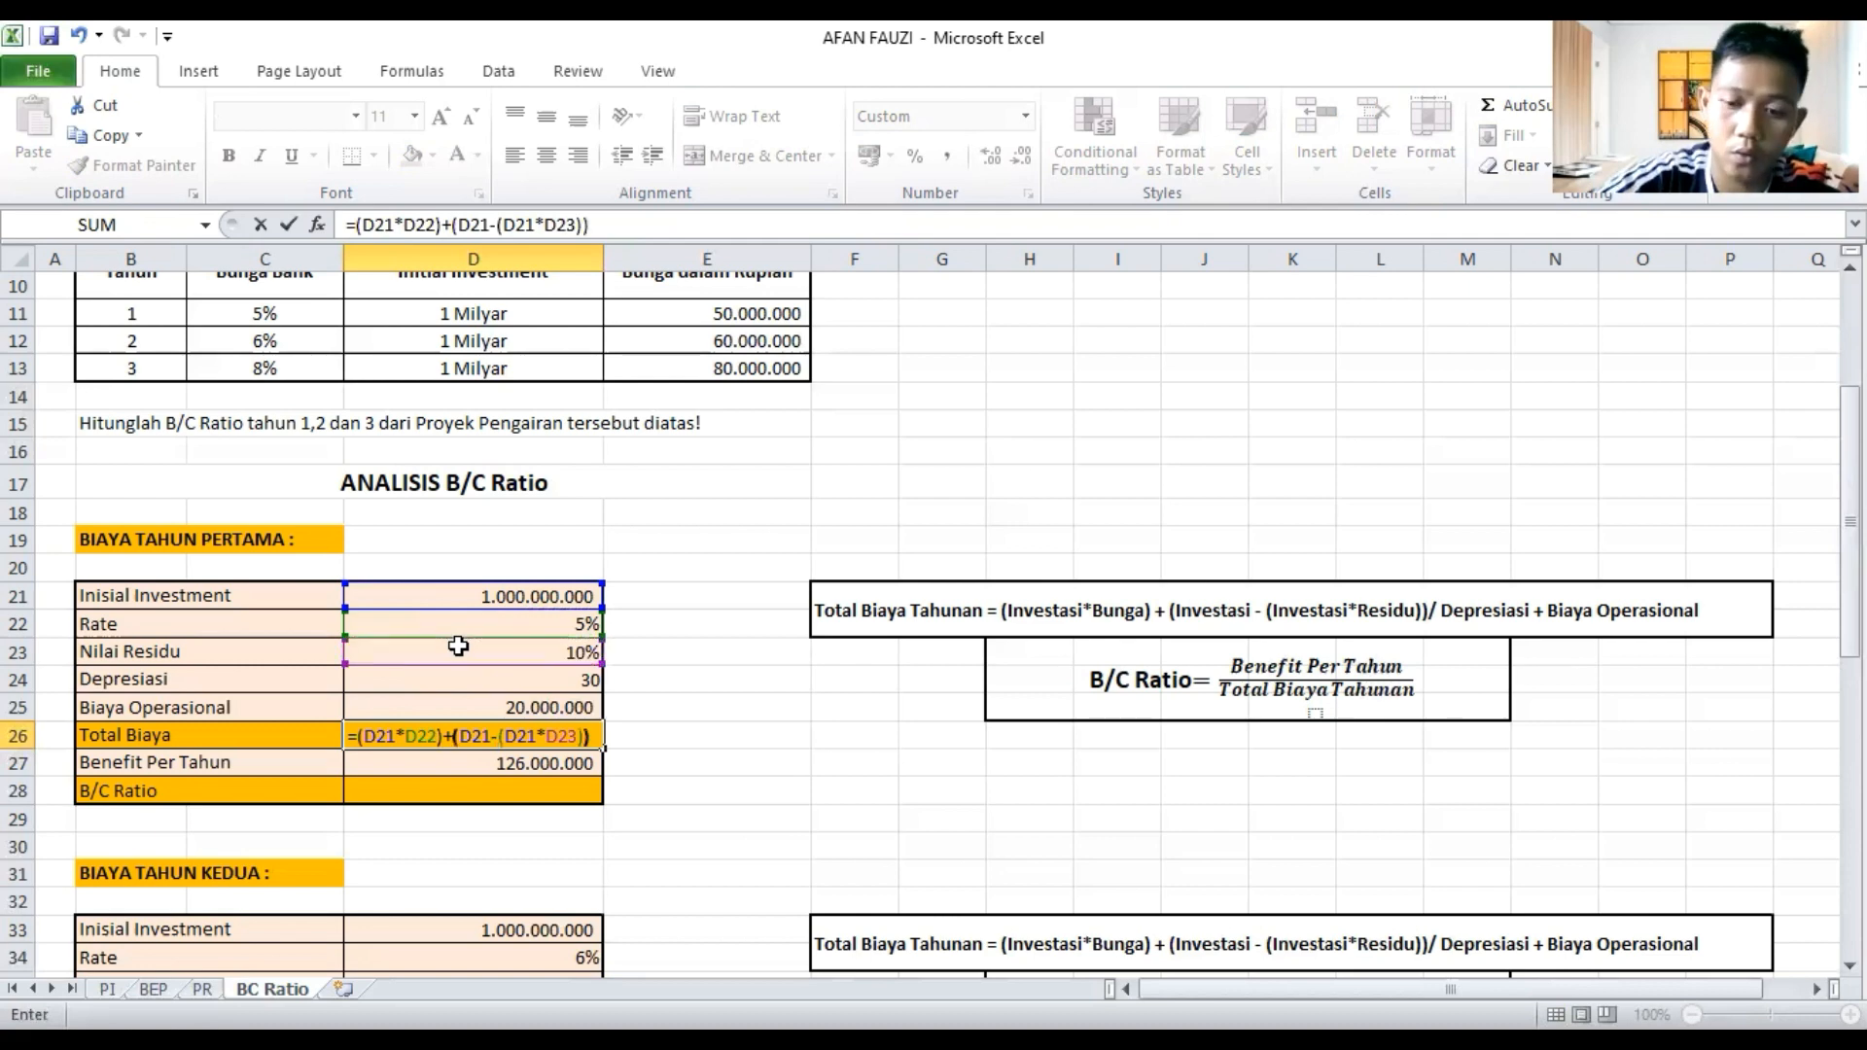
pyautogui.write('/')
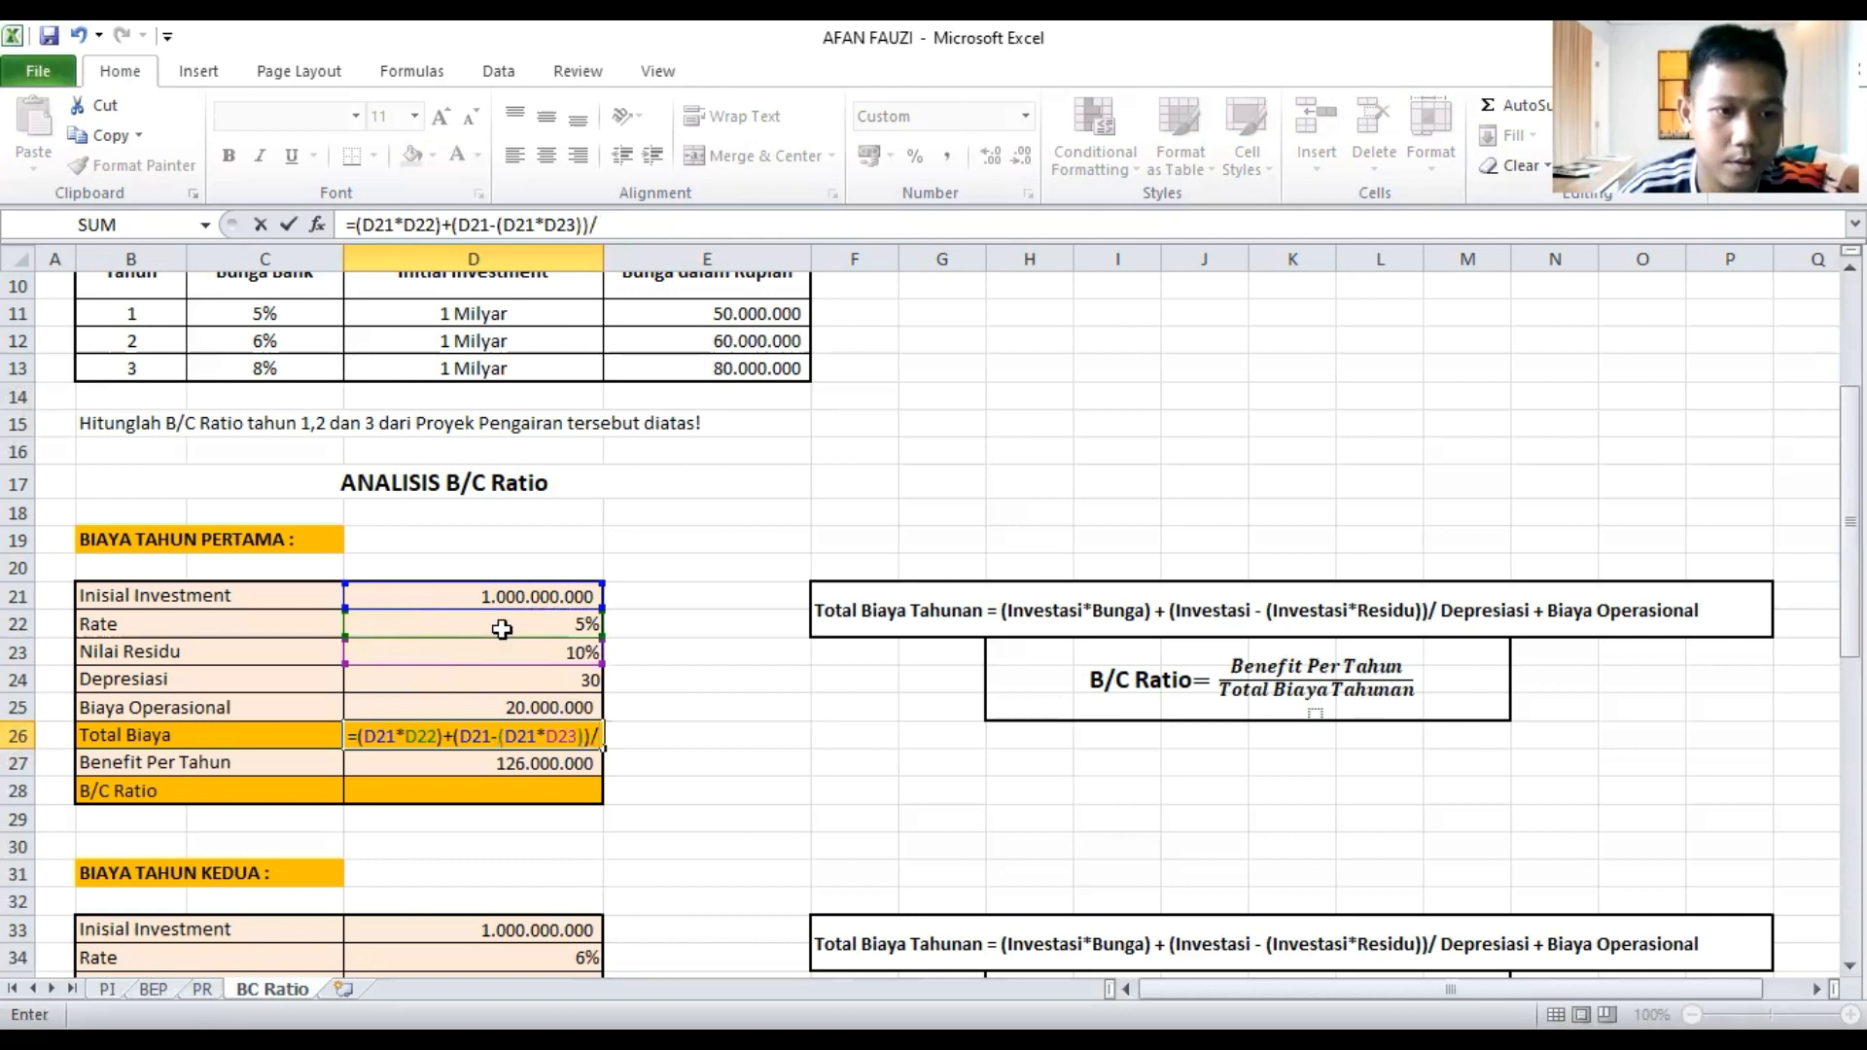
pyautogui.click(525, 681)
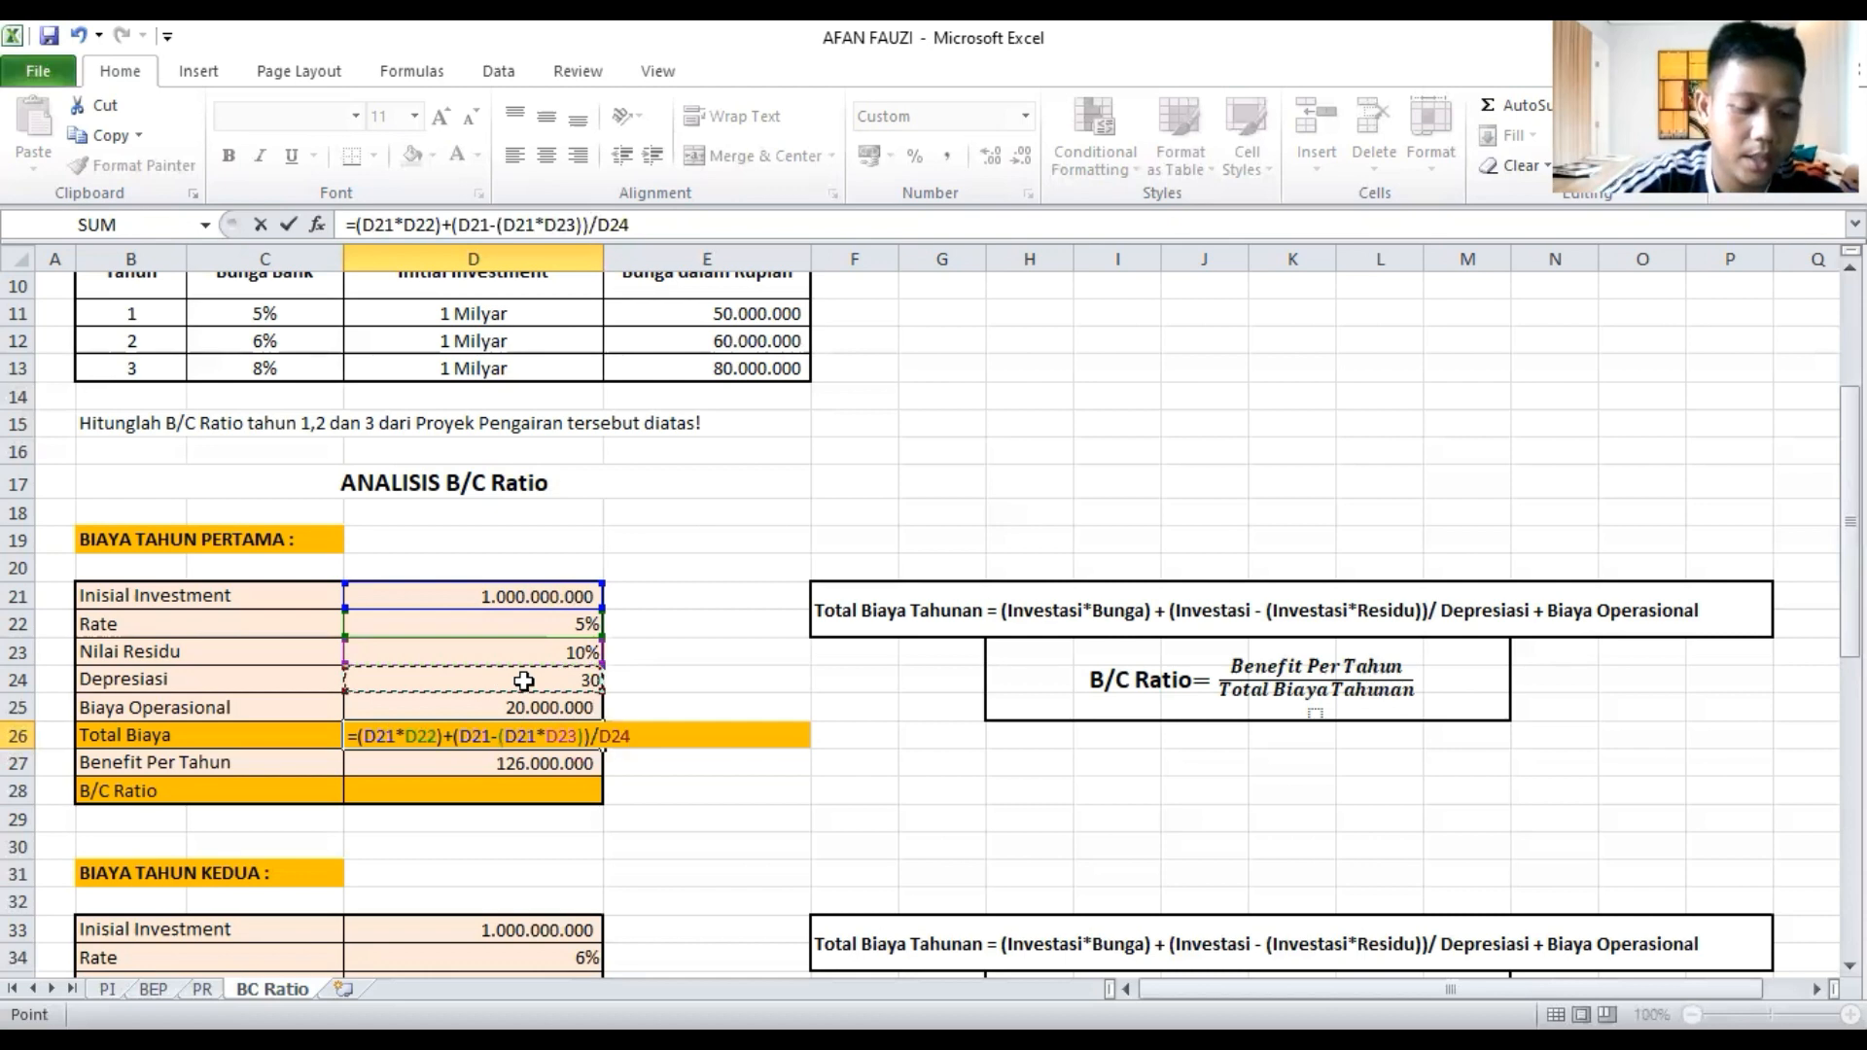
pyautogui.write('+')
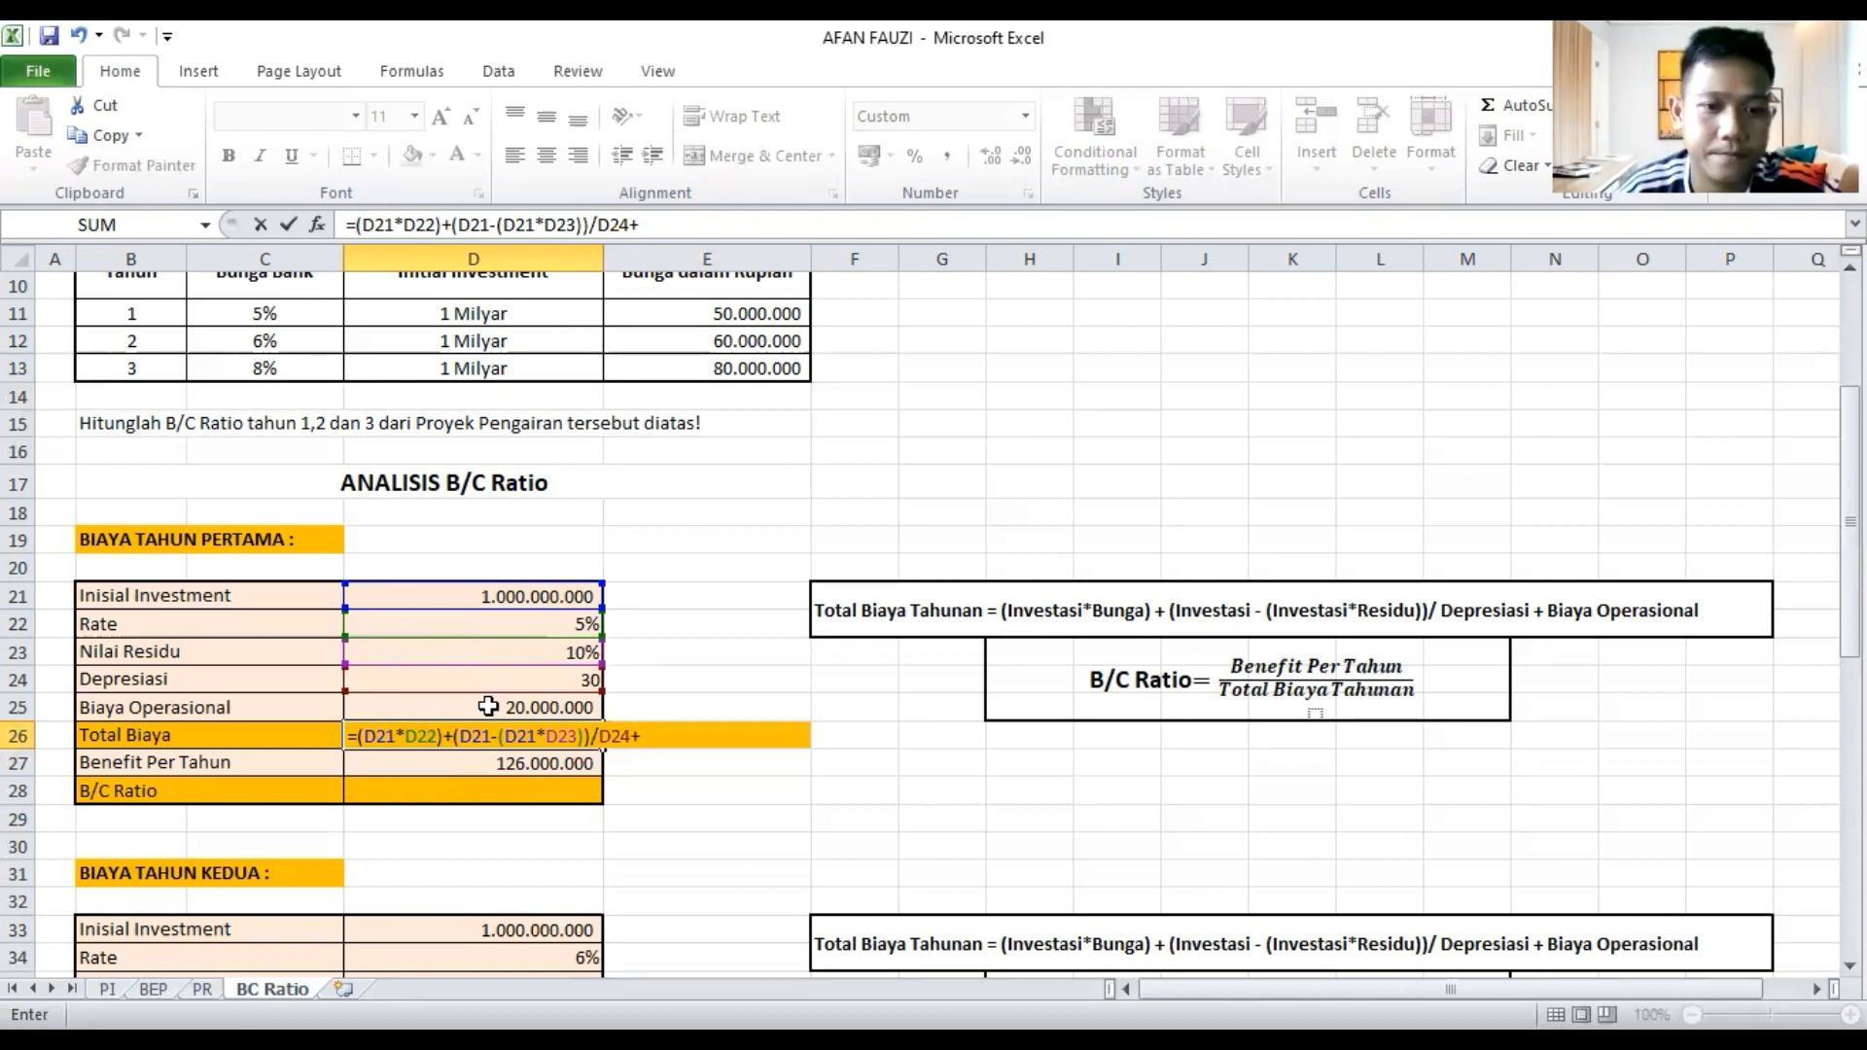
pyautogui.click(488, 707)
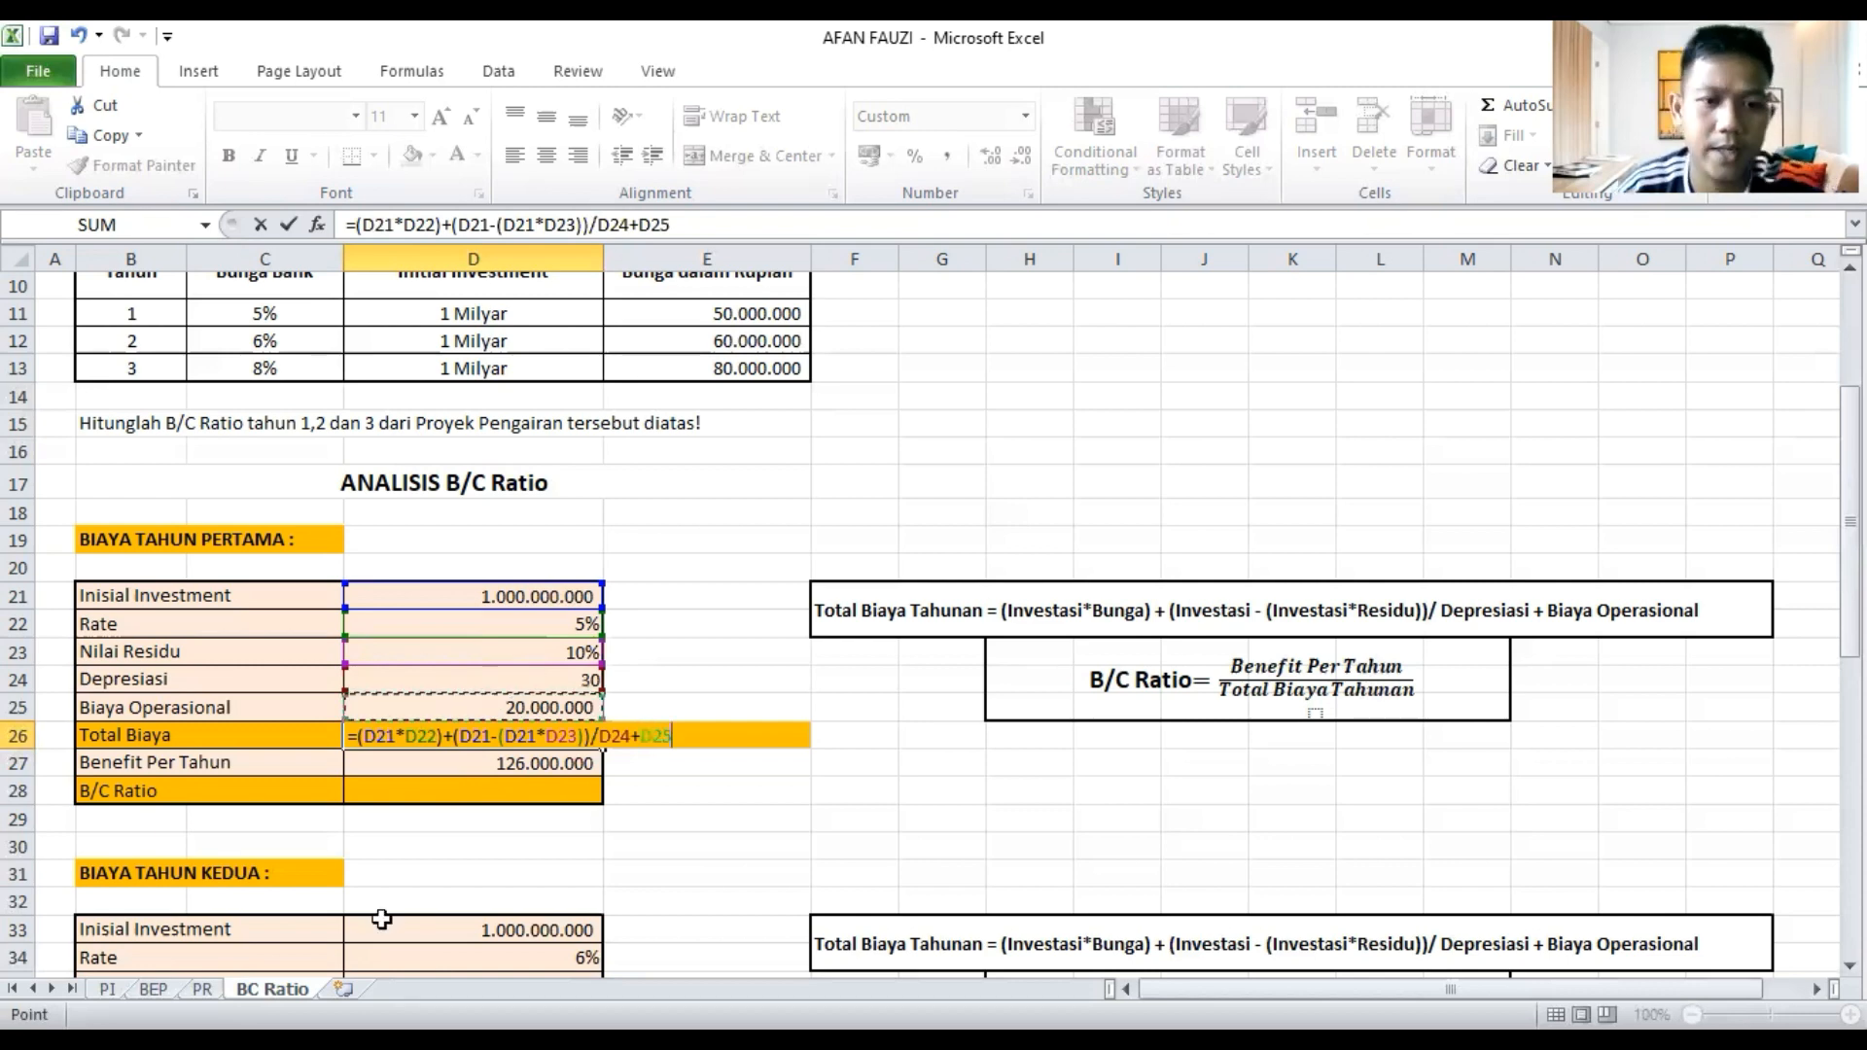
pyautogui.press('Return')
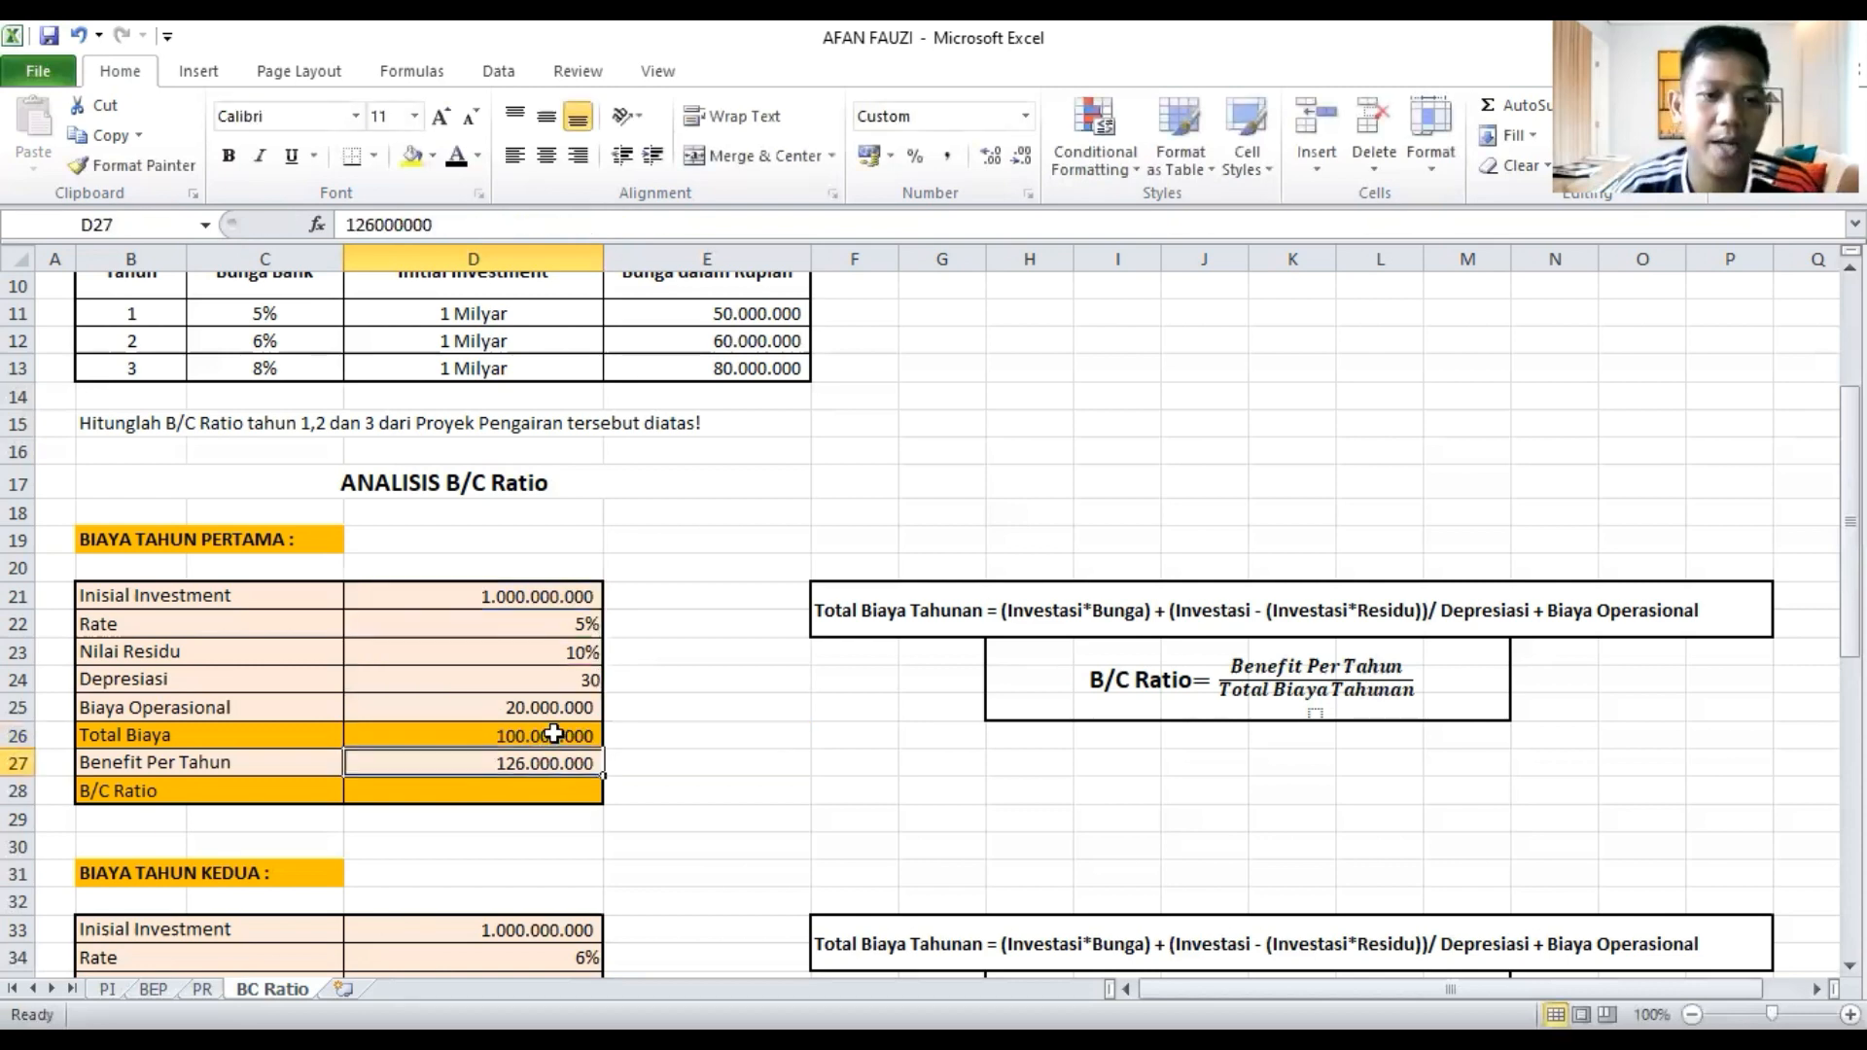
pyautogui.click(553, 733)
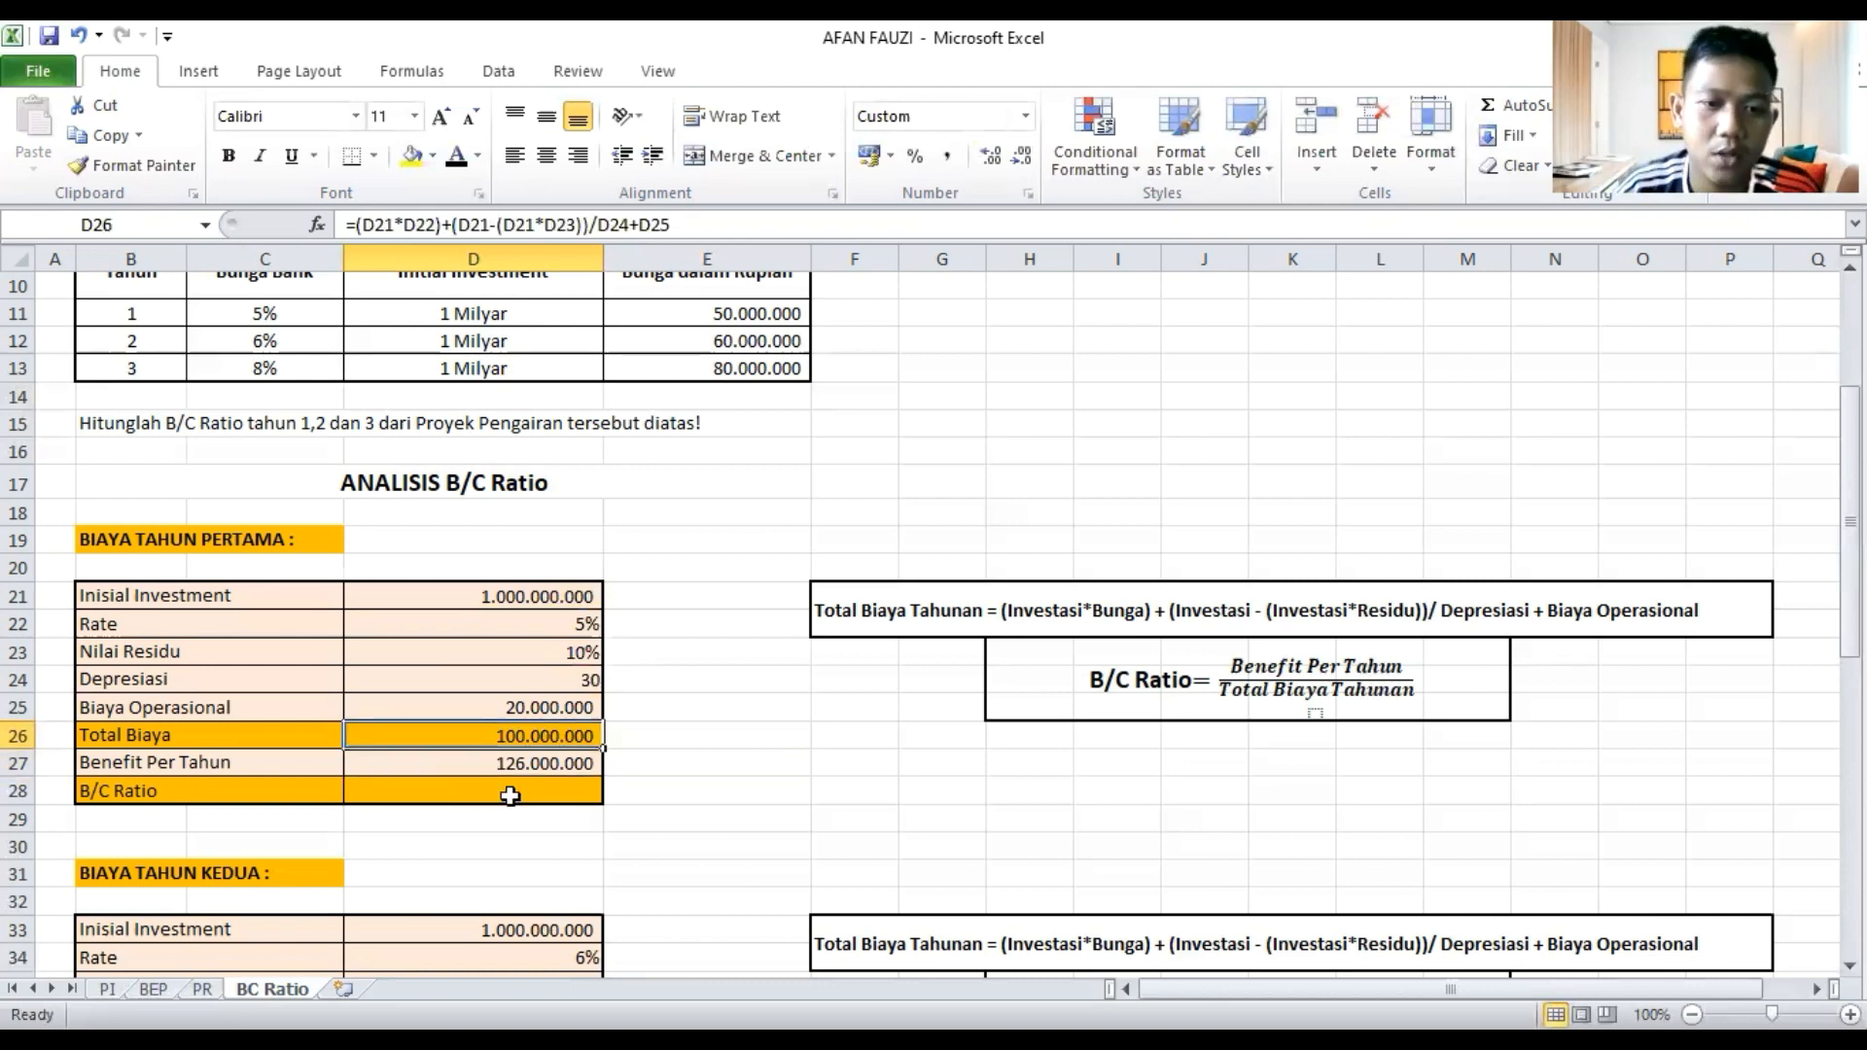
# Calculate the first-year B/C Ratio in D28 by dividing Benefit Per Tahun in D27 by Total Biaya in D26
pyautogui.click(512, 794)
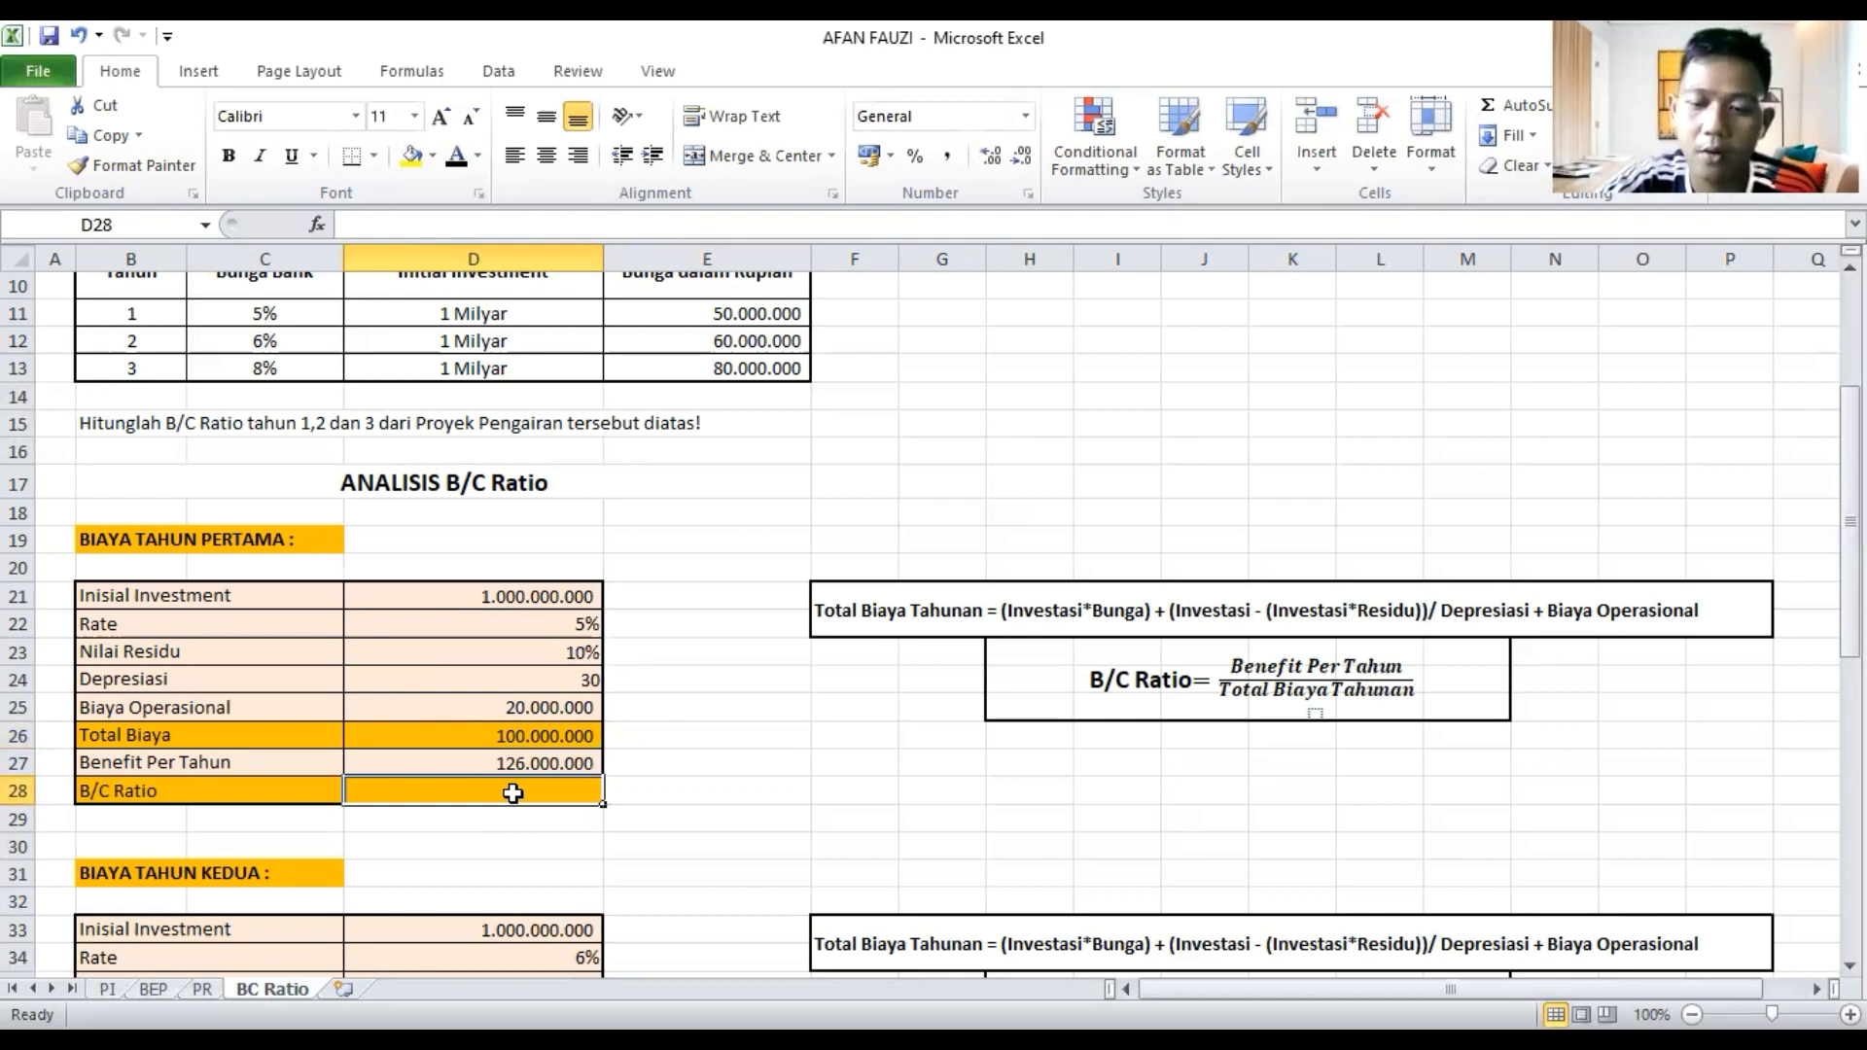
pyautogui.write('=')
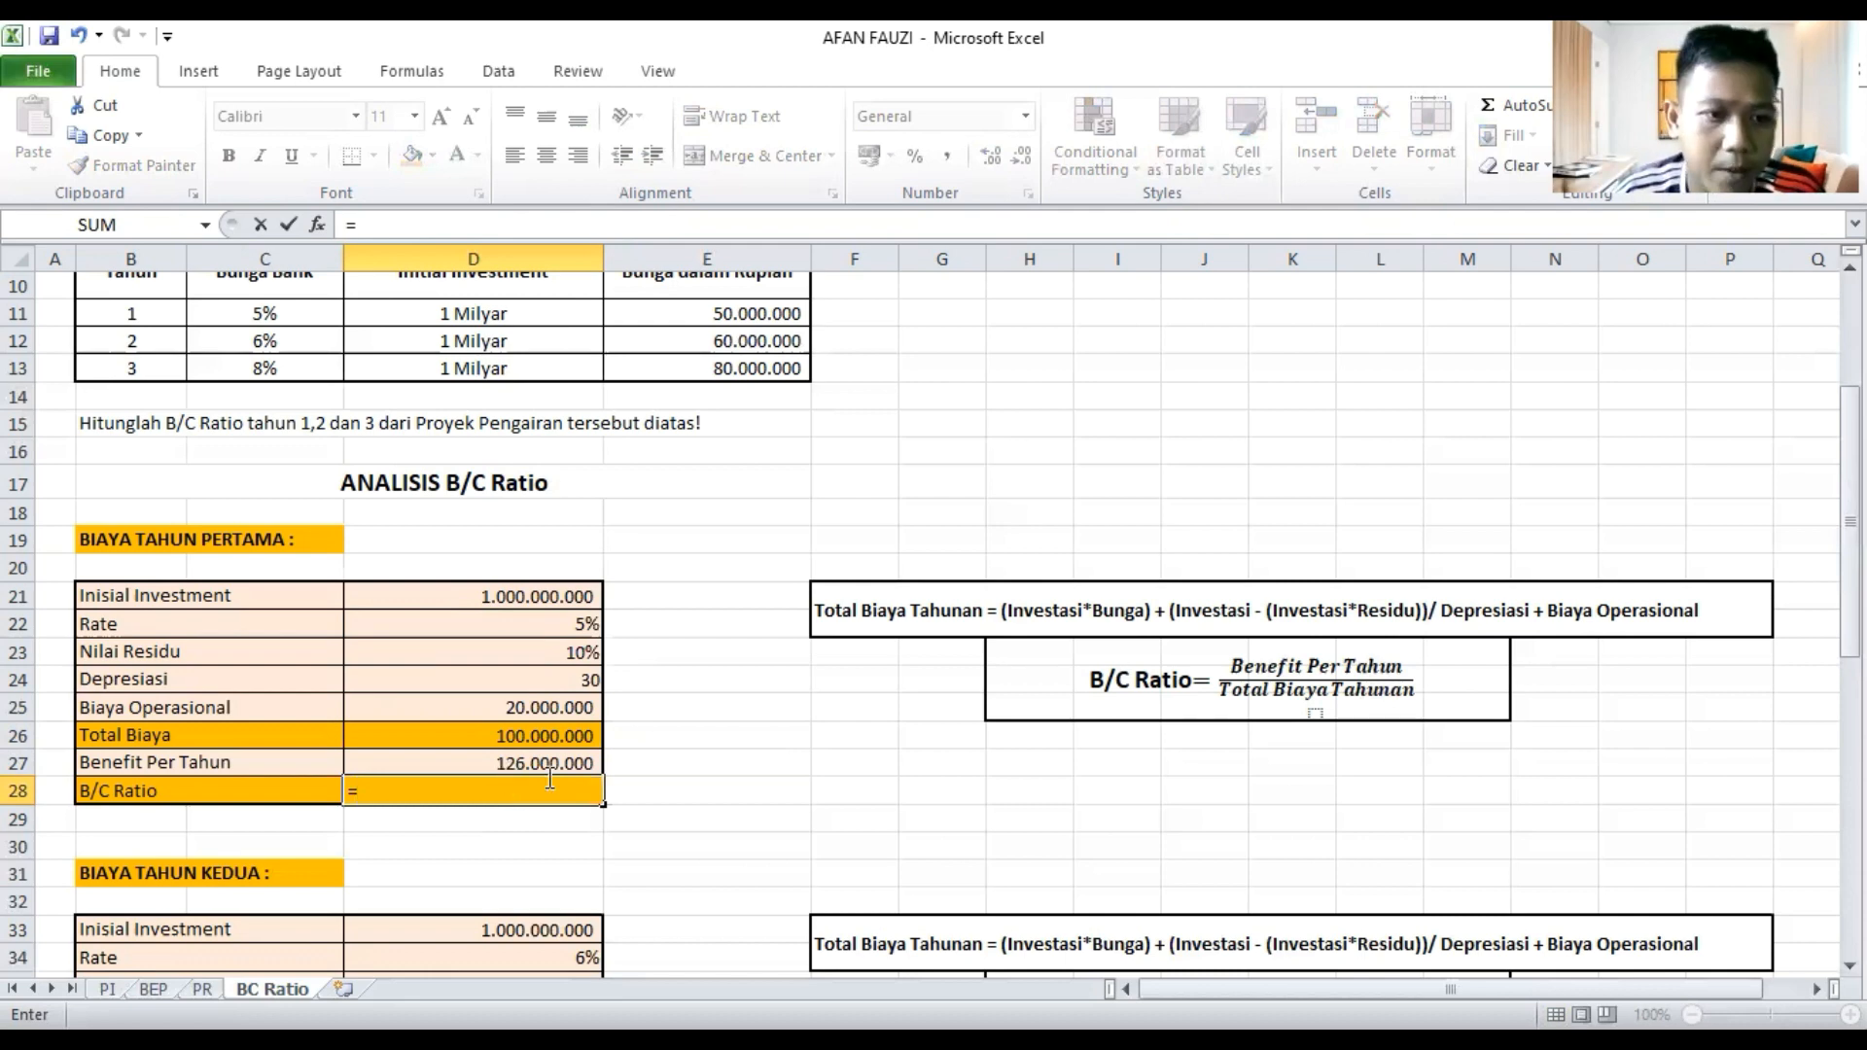
pyautogui.click(551, 775)
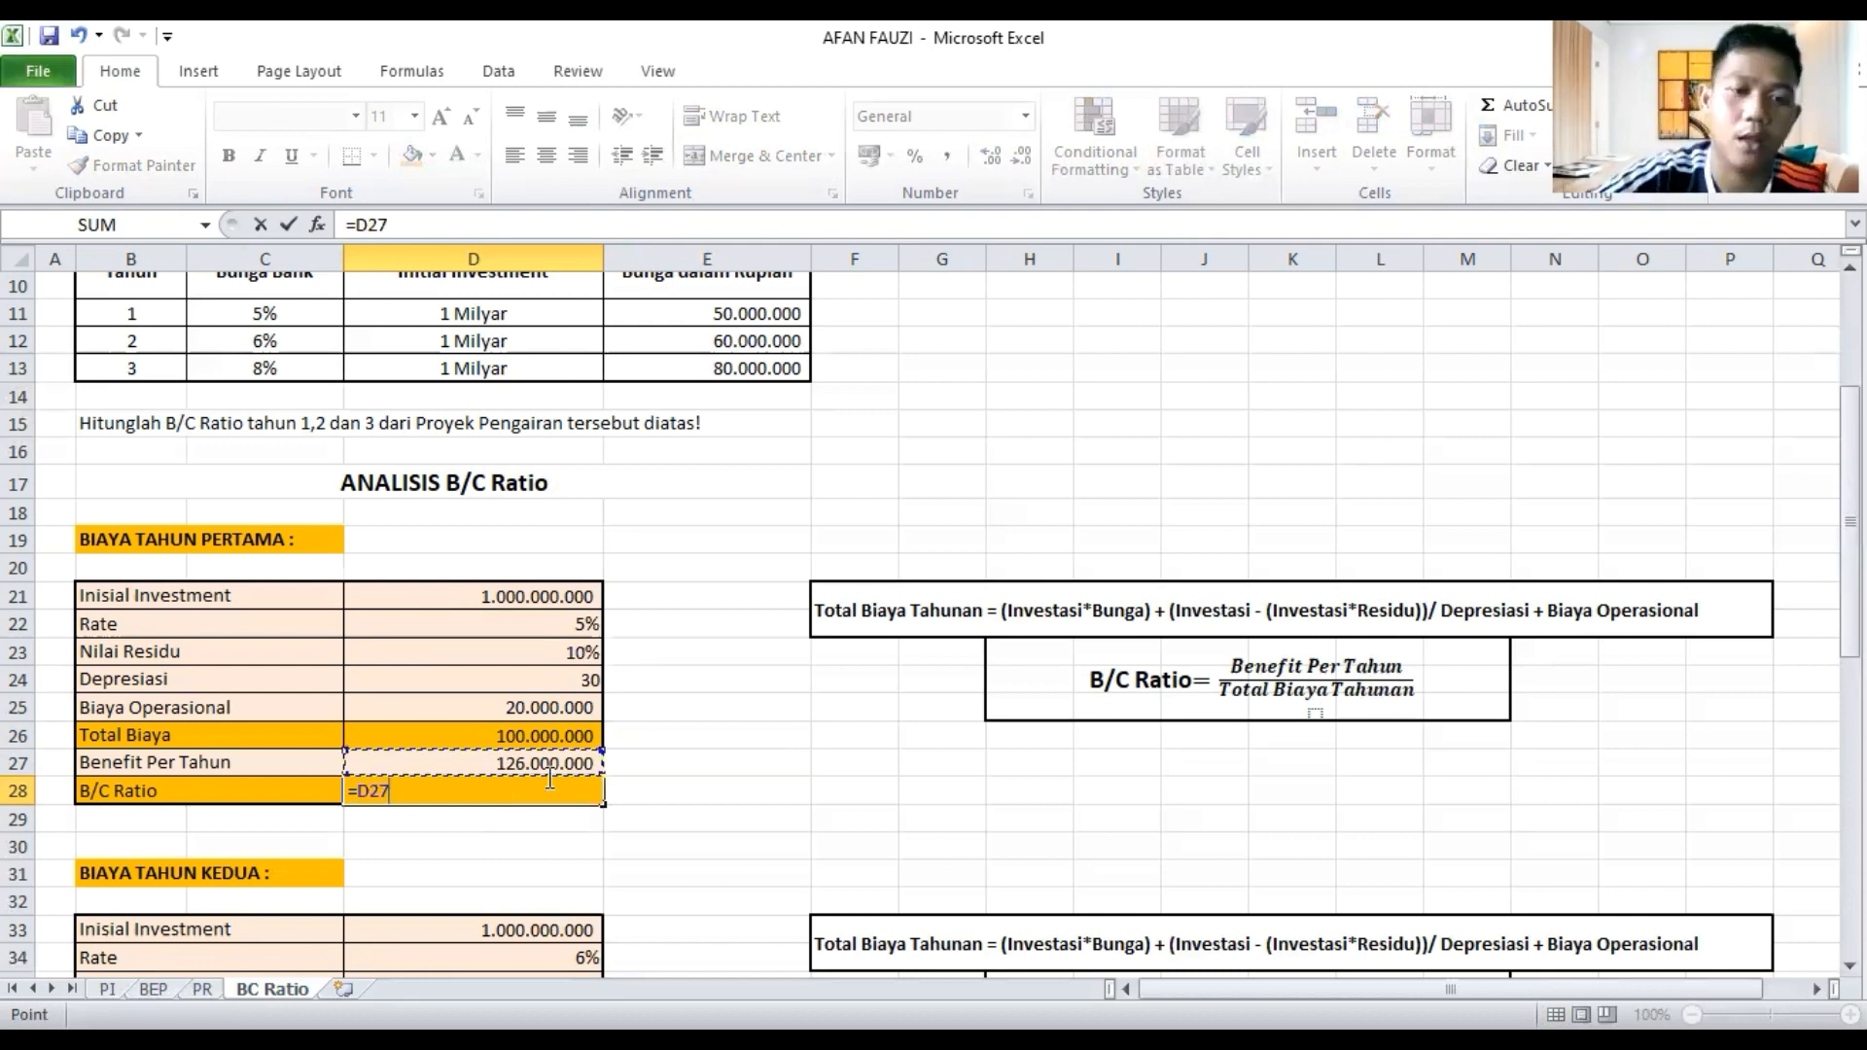
pyautogui.write('/')
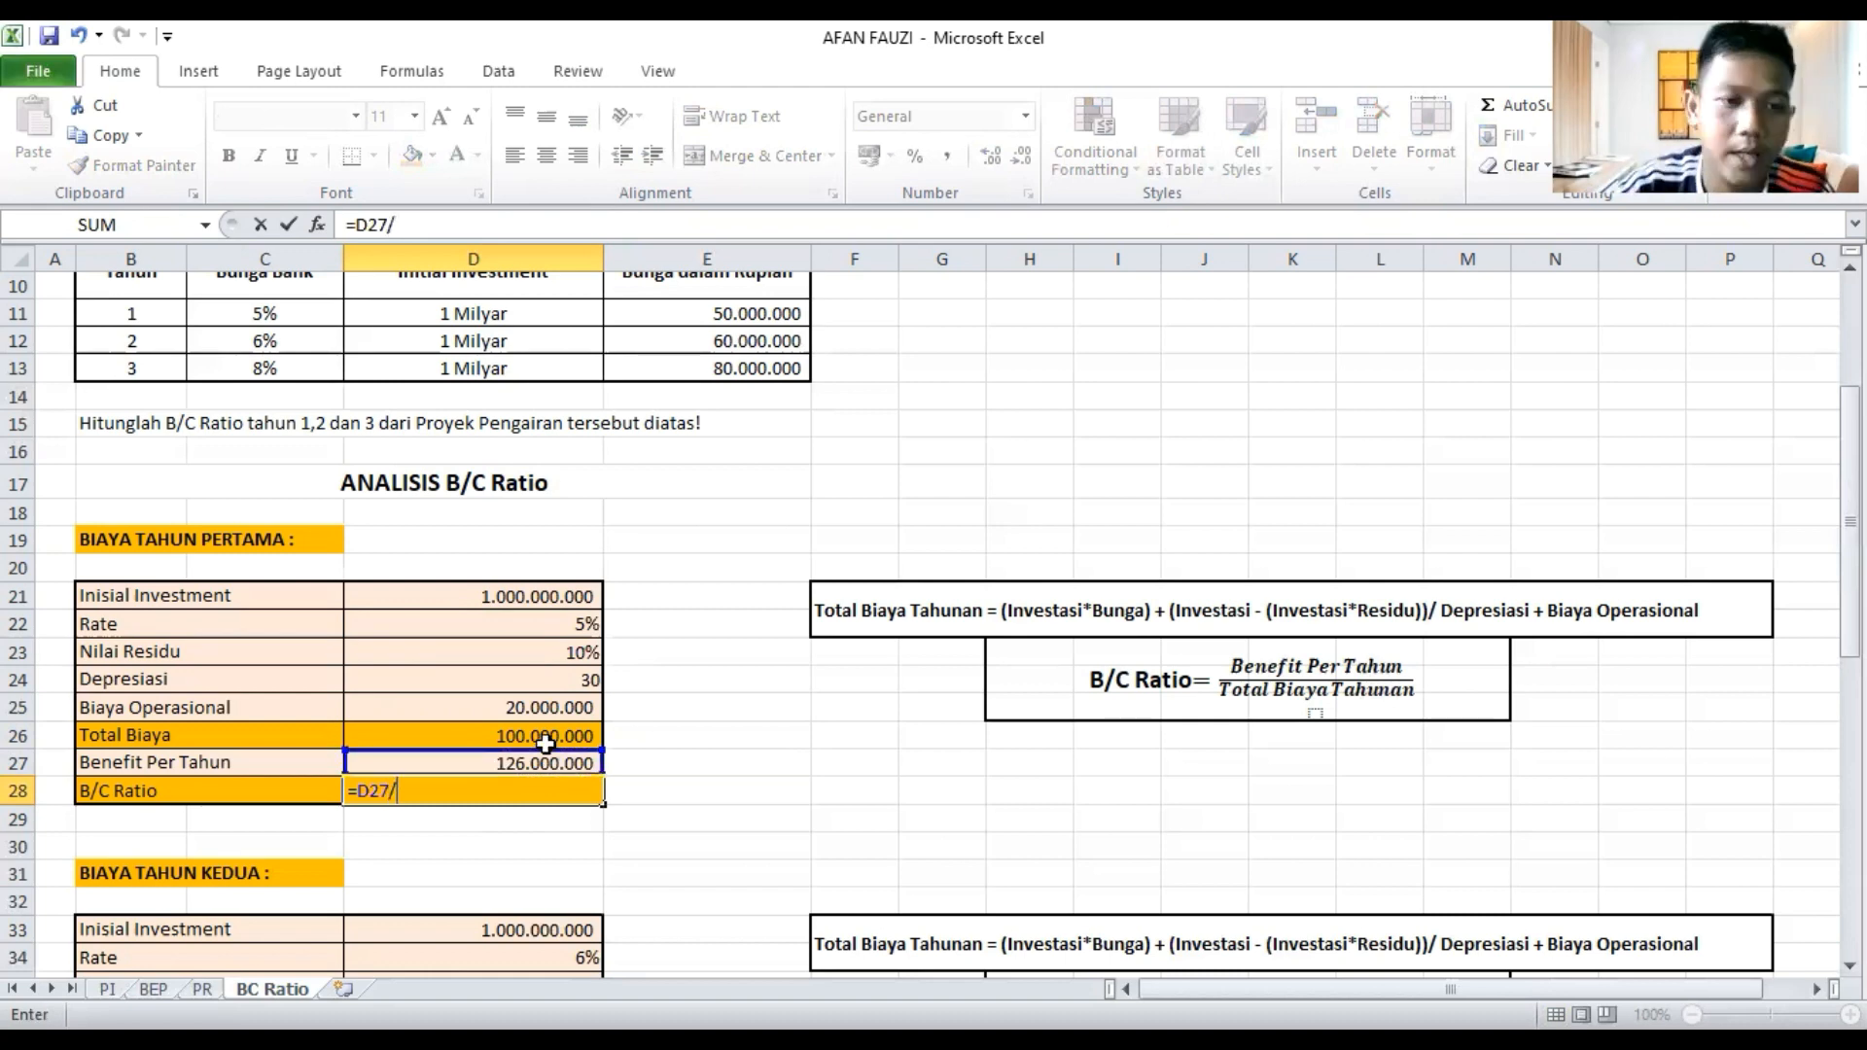
pyautogui.click(545, 741)
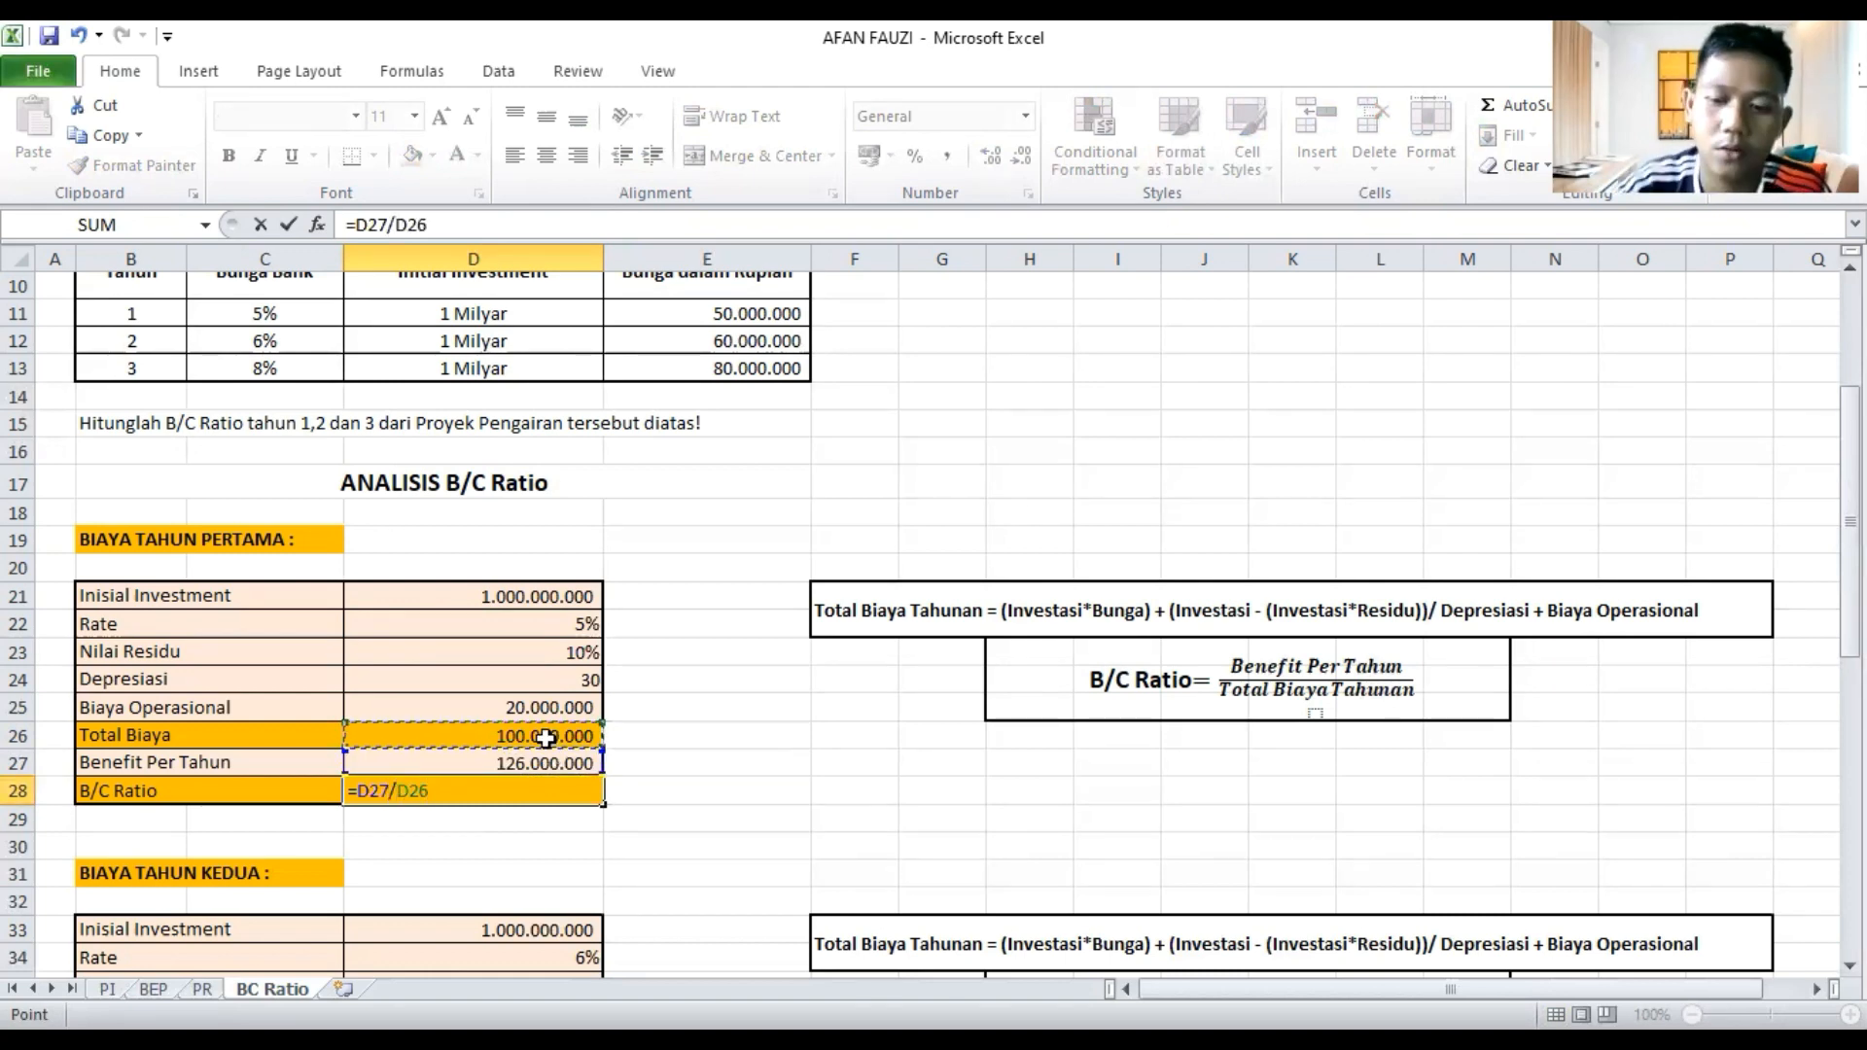
pyautogui.press('Return')
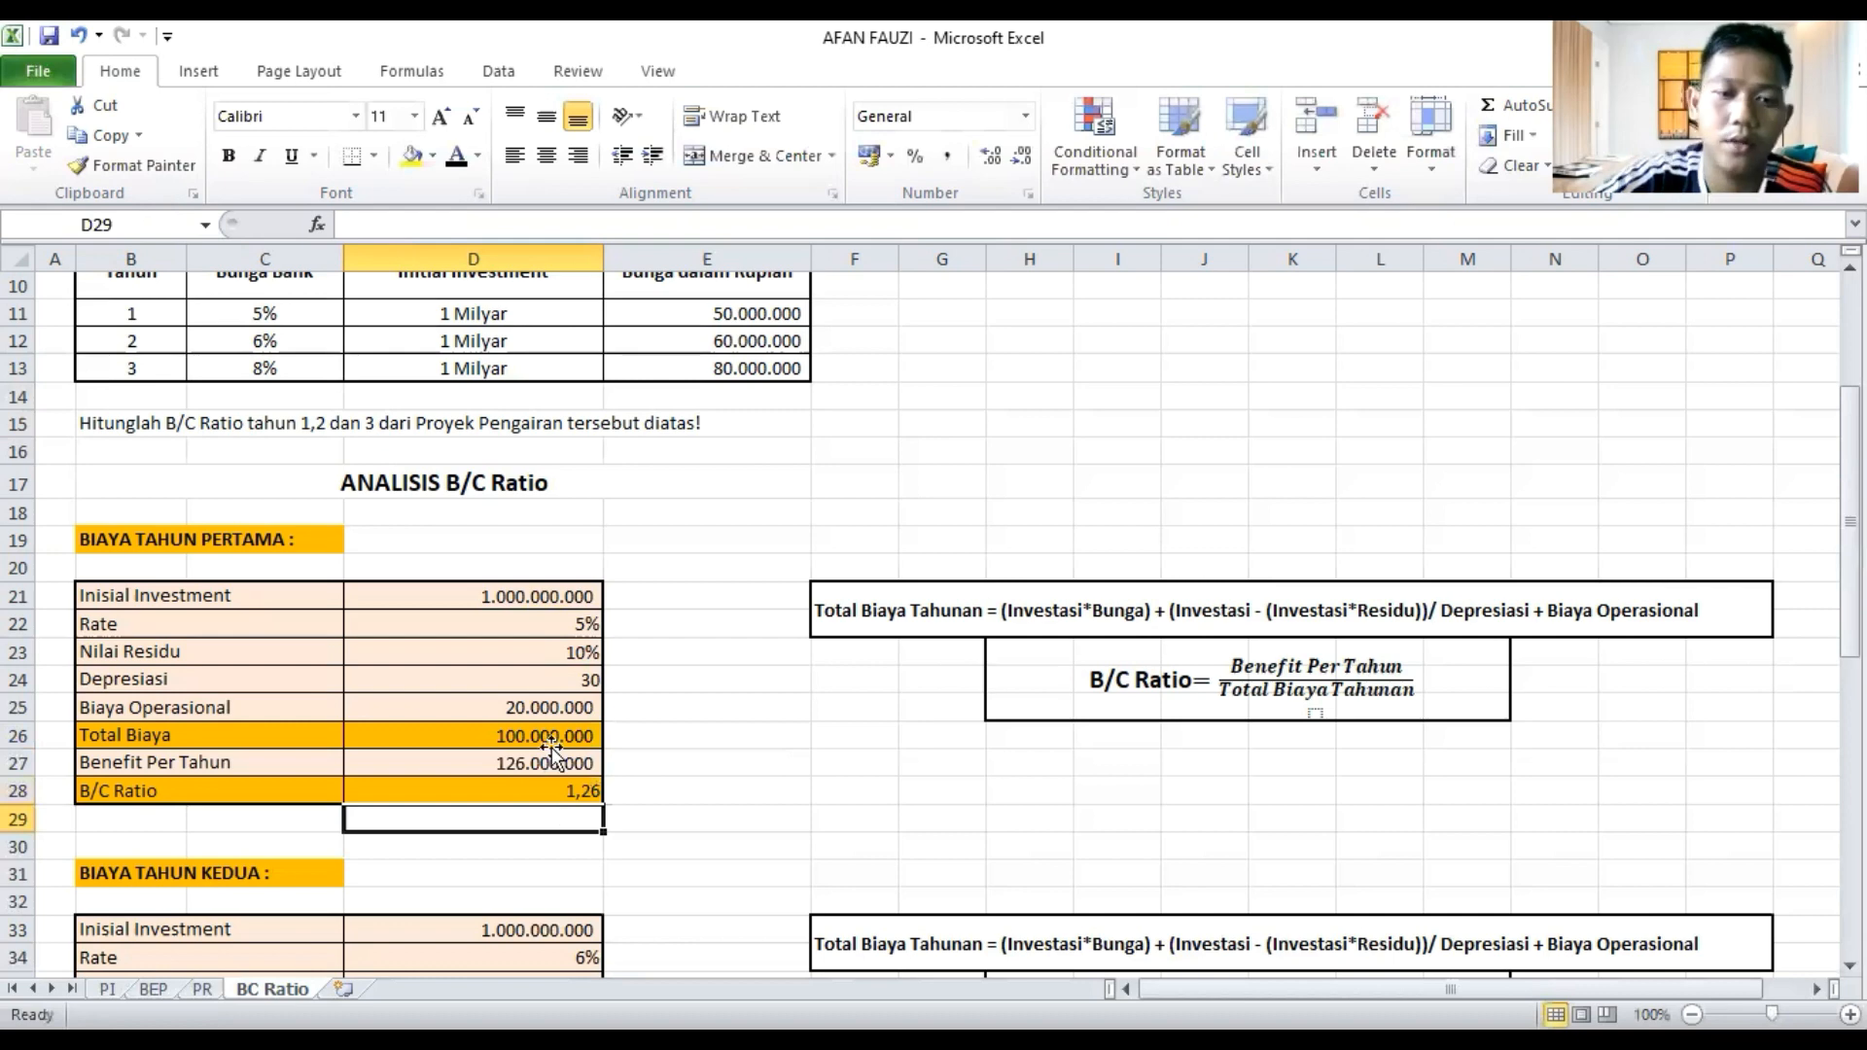
# Try to calculate the second-year Total Biaya in D38 with the formula =(D33*D34)+D33-(D33*D35))/D36+D37
pyautogui.scroll(-1, 535, 767)
pyautogui.scroll(-2, 541, 737)
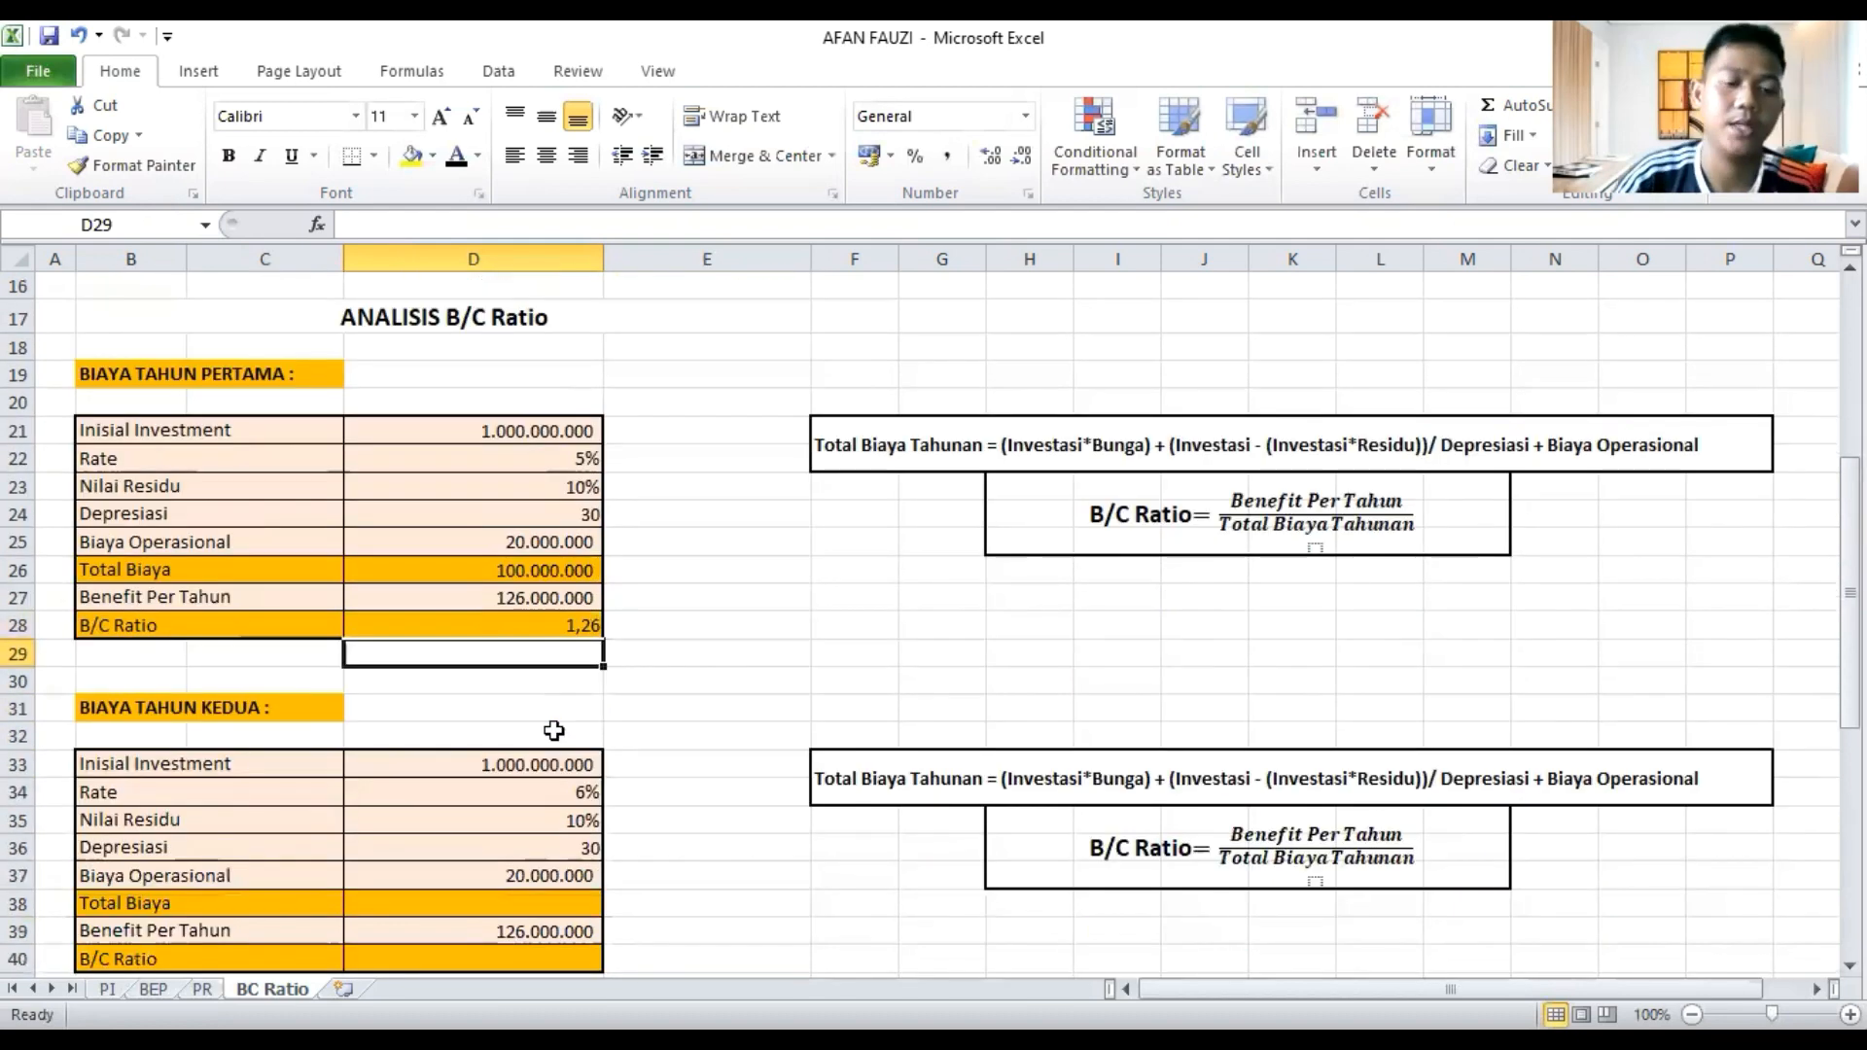
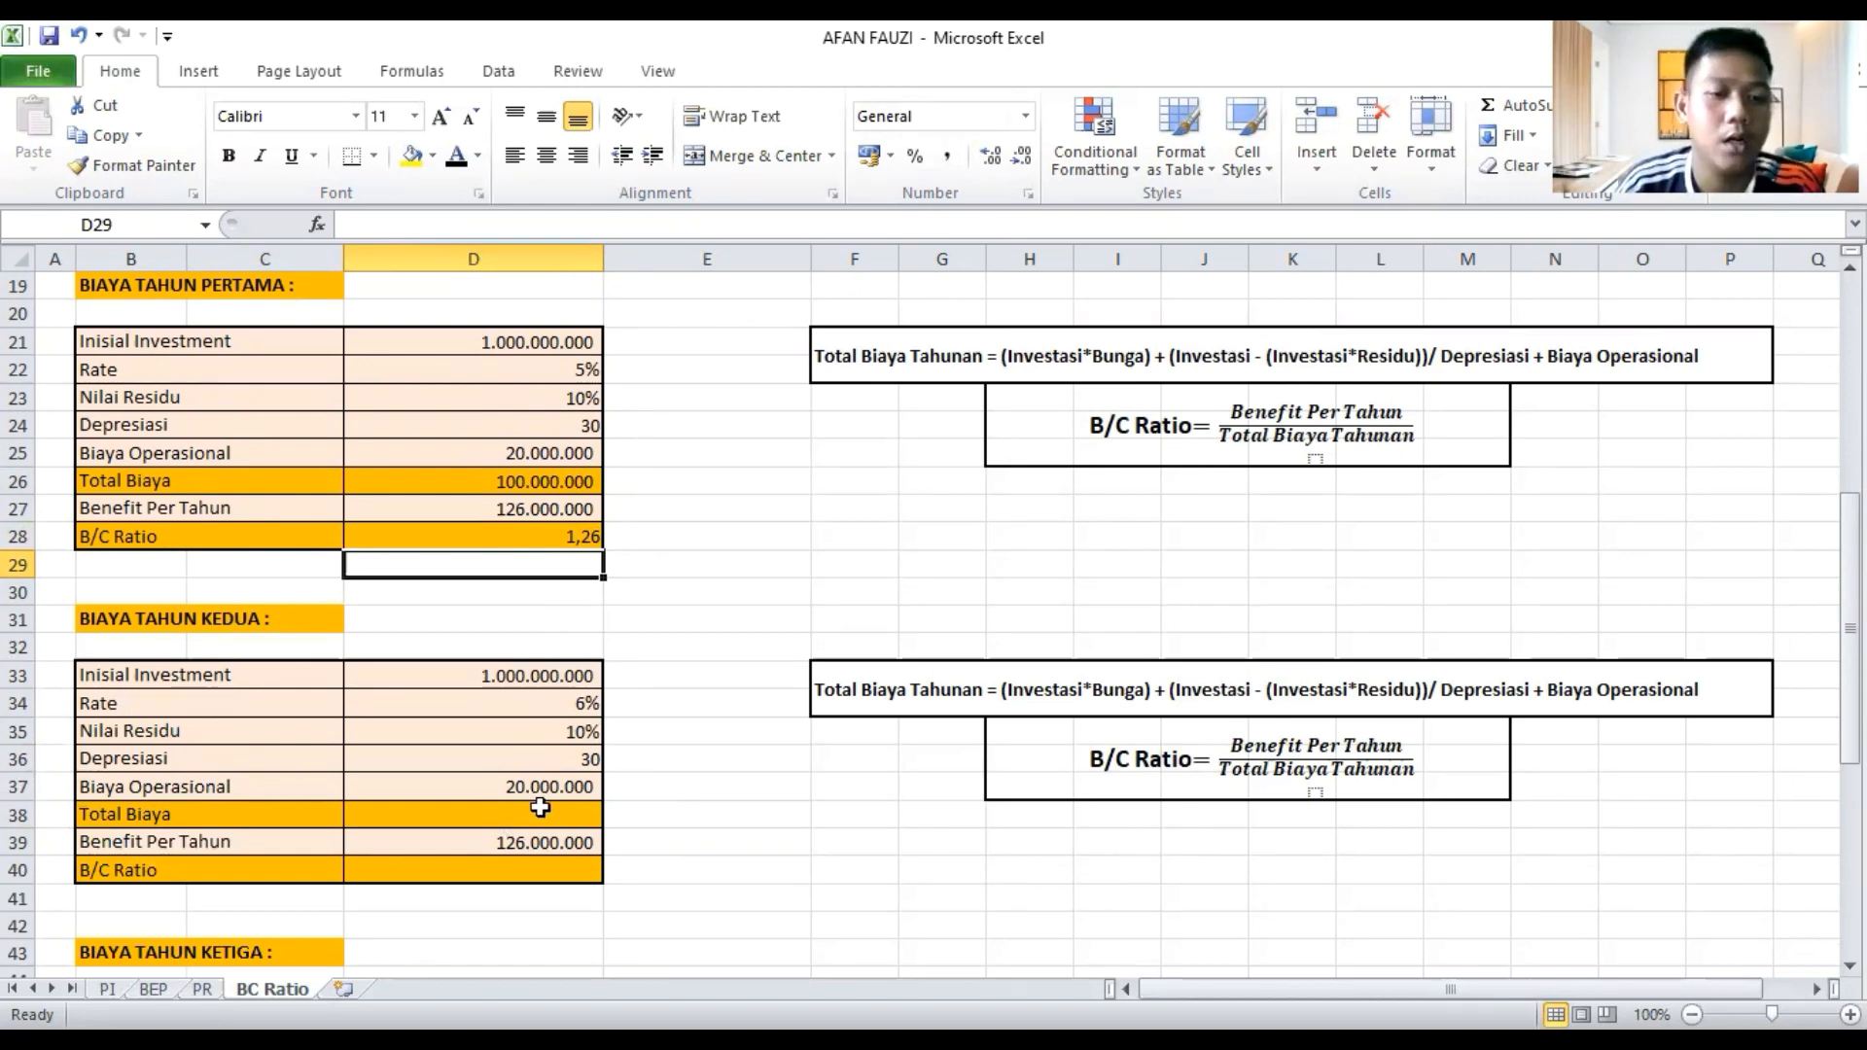
pyautogui.click(541, 809)
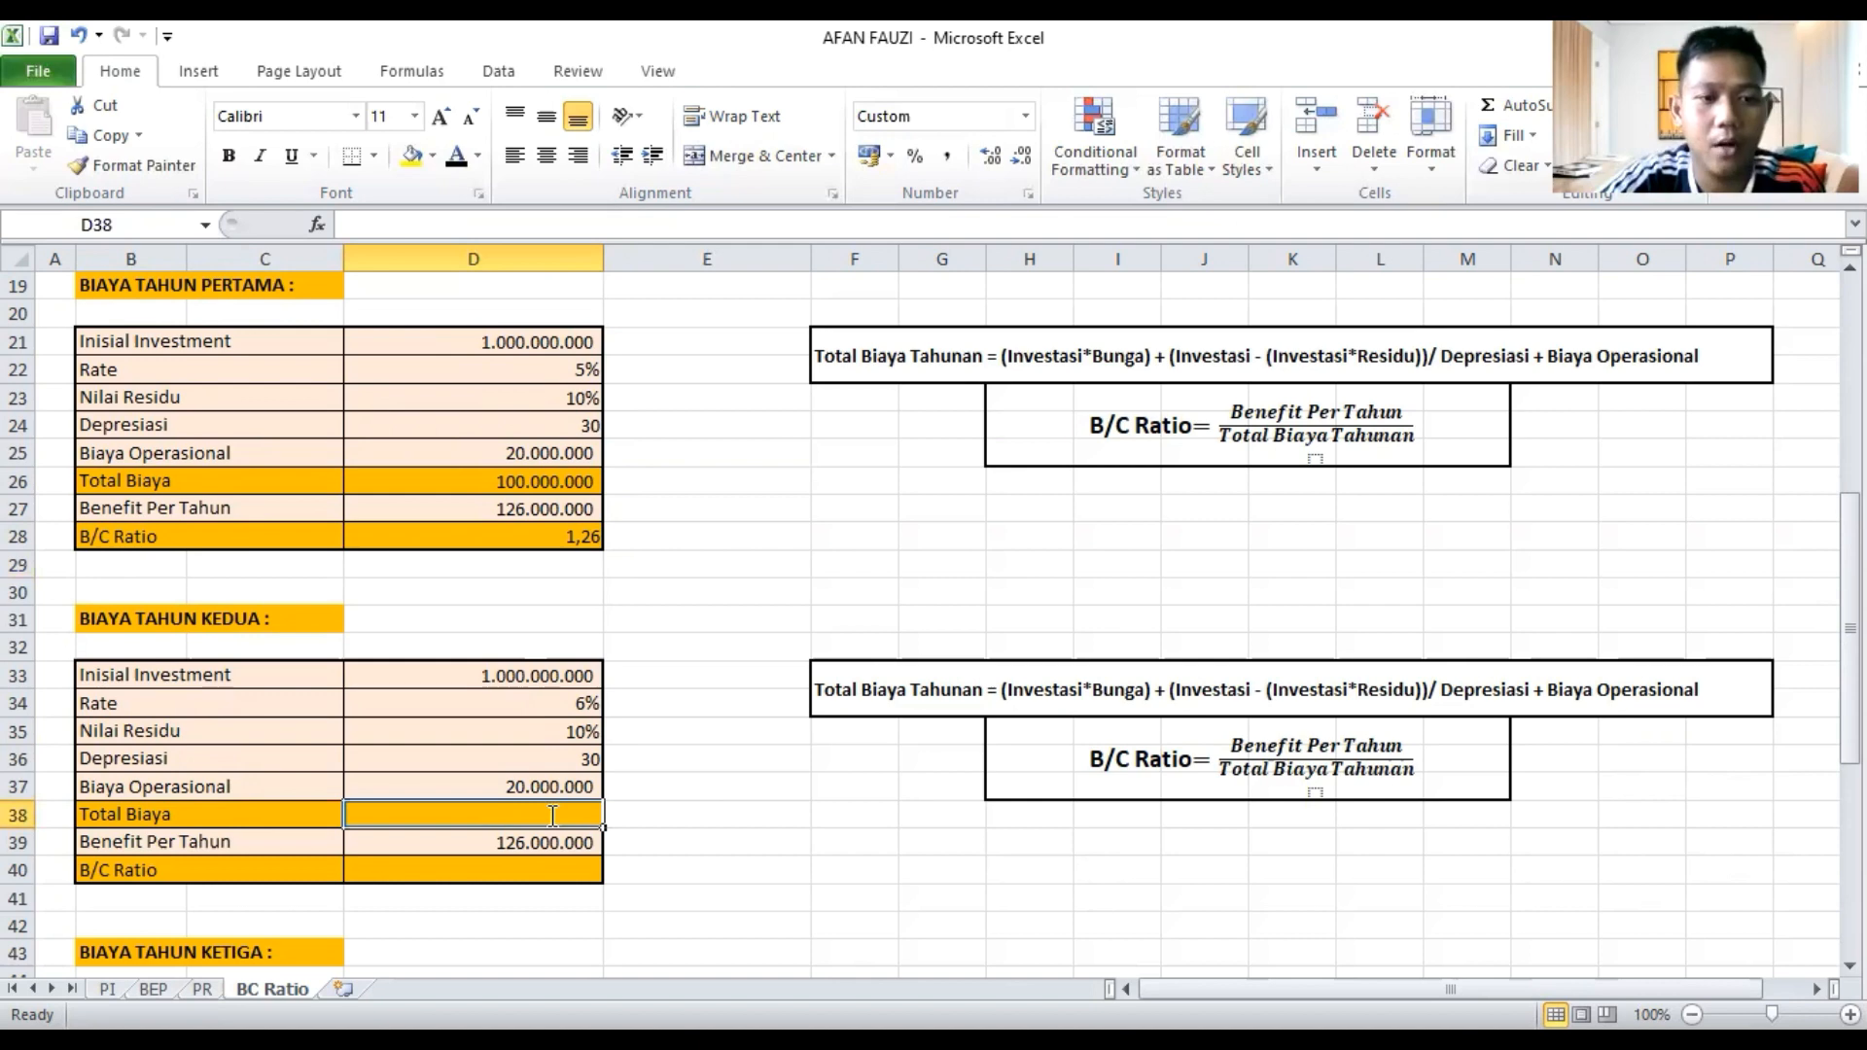
pyautogui.write('=')
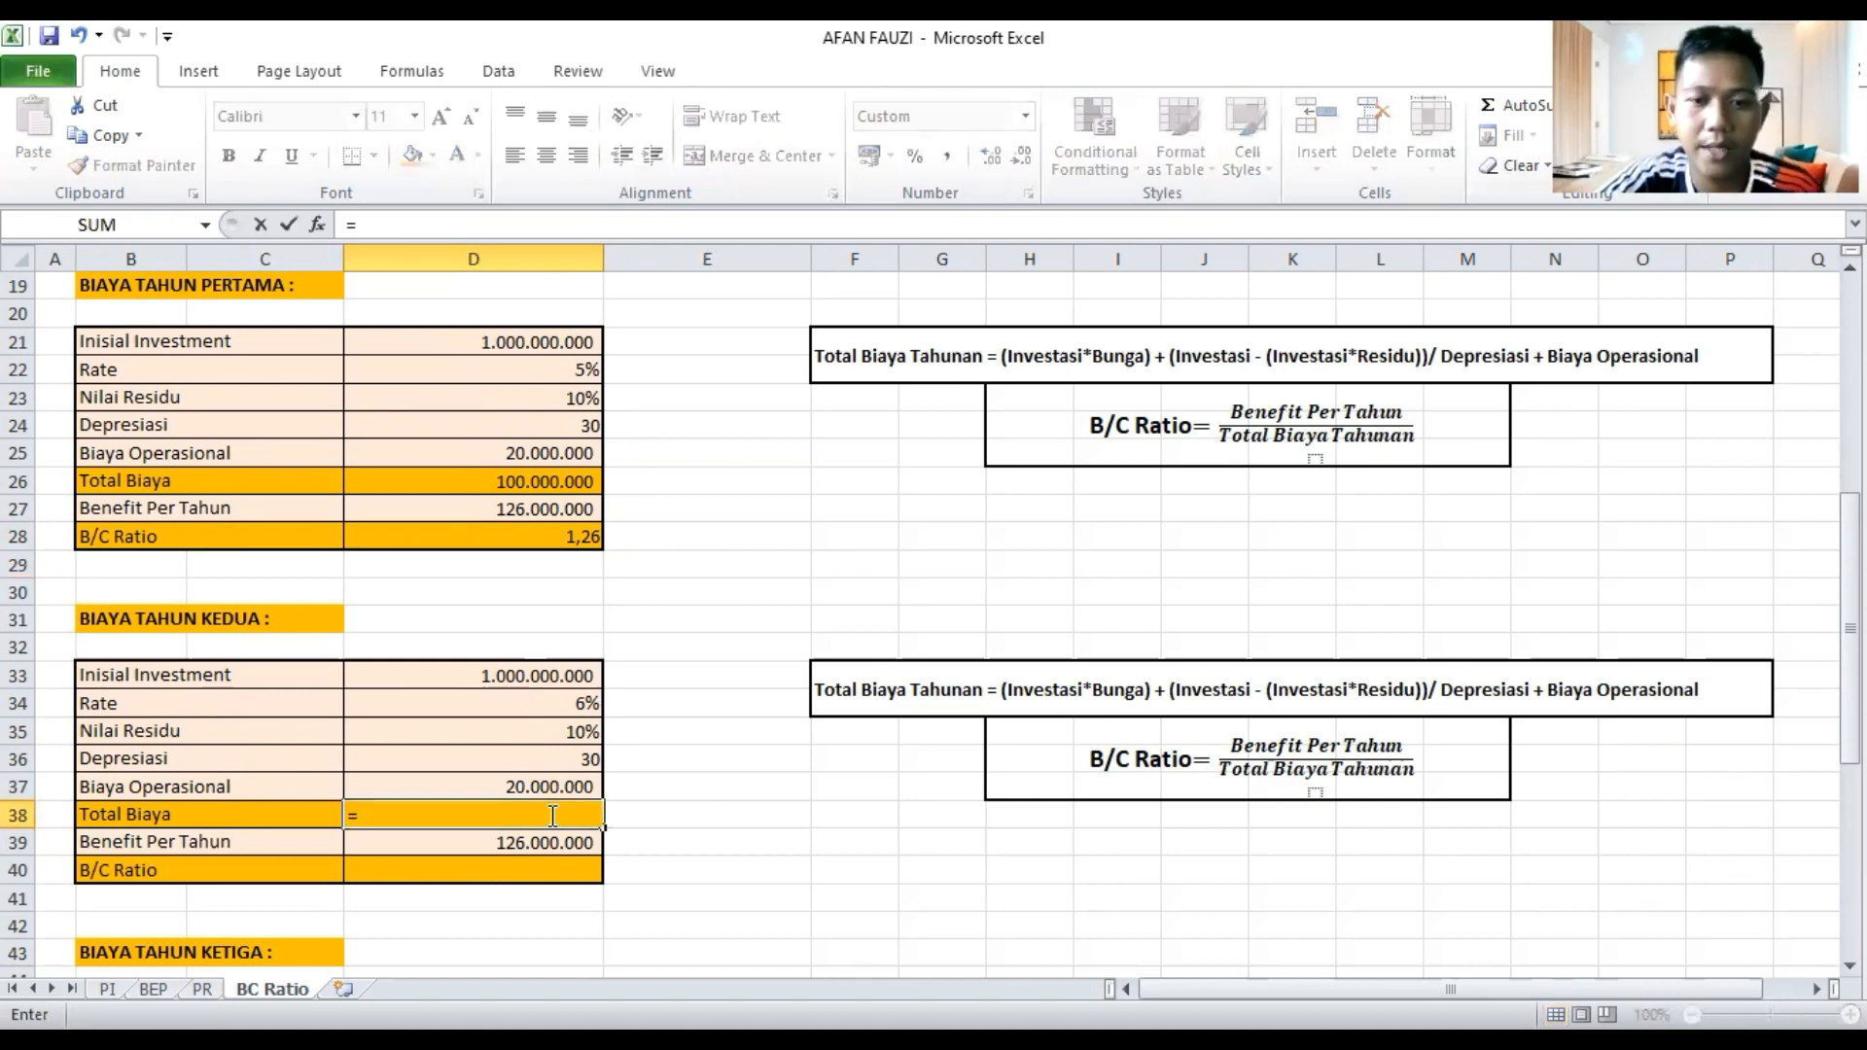
pyautogui.write('(')
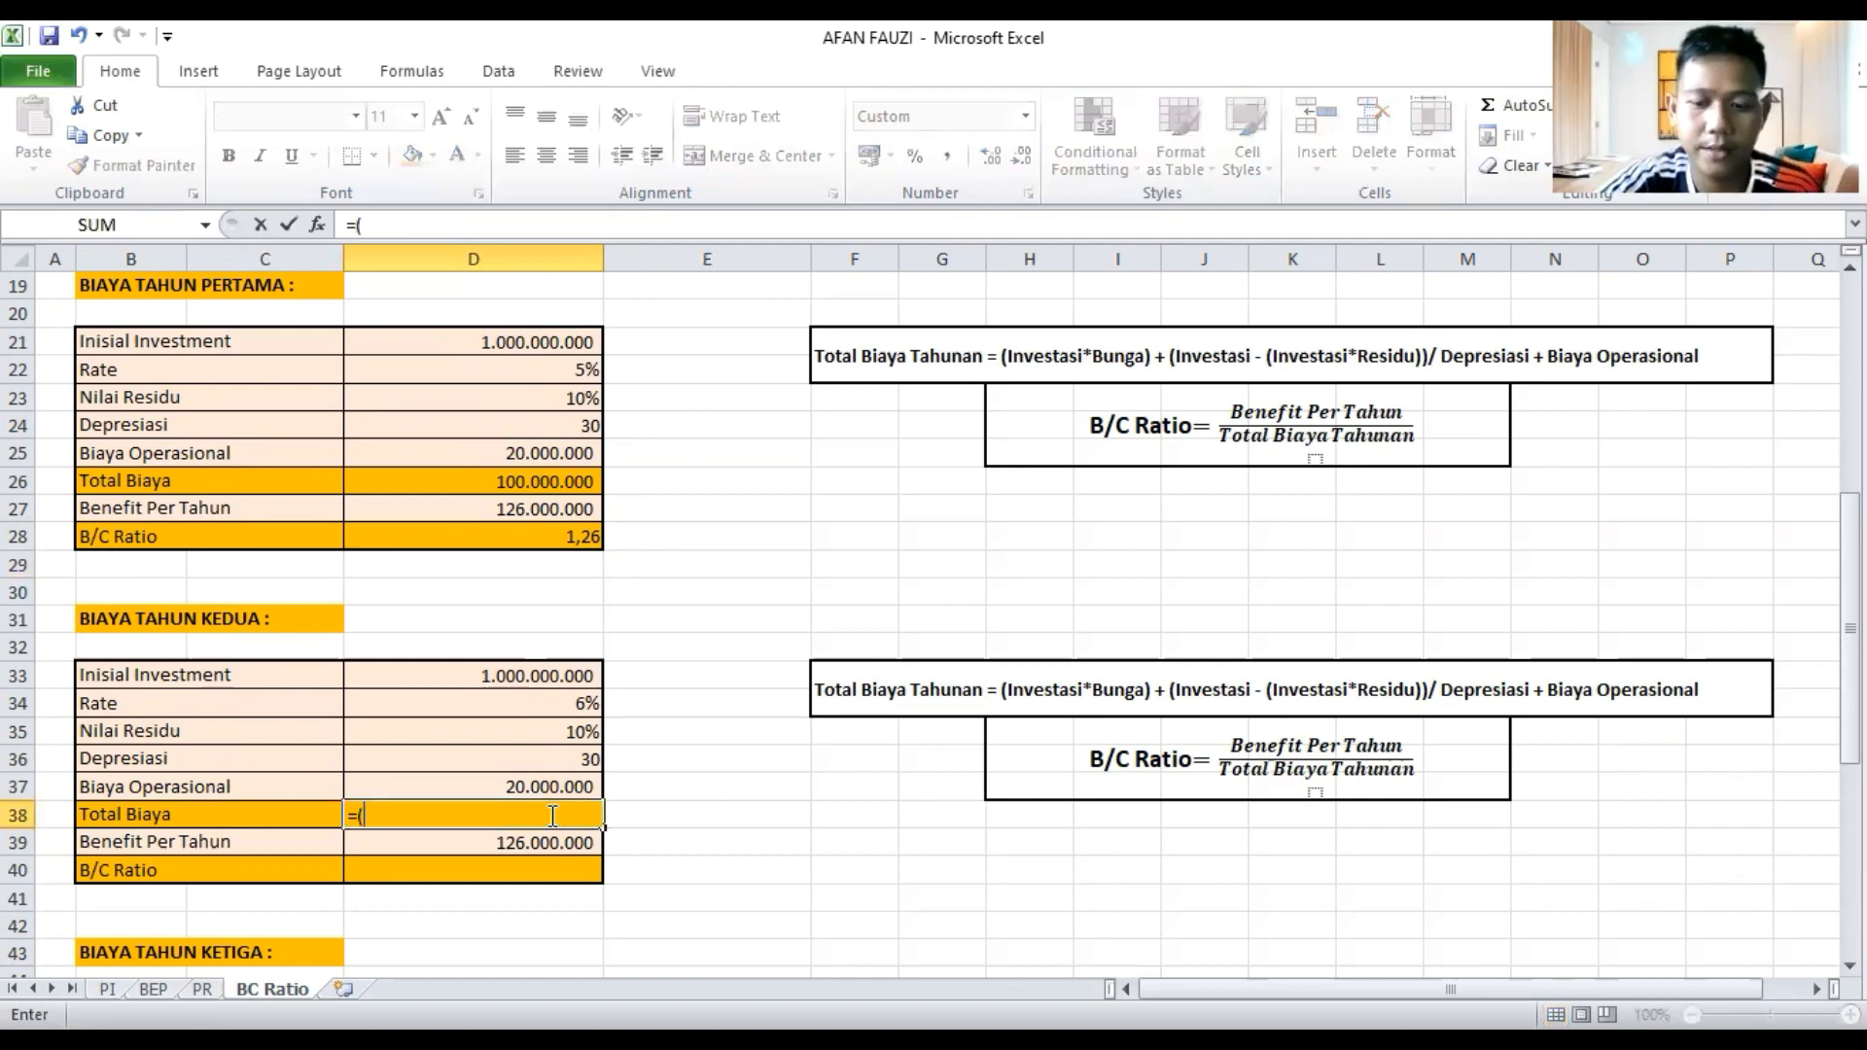
pyautogui.click(542, 673)
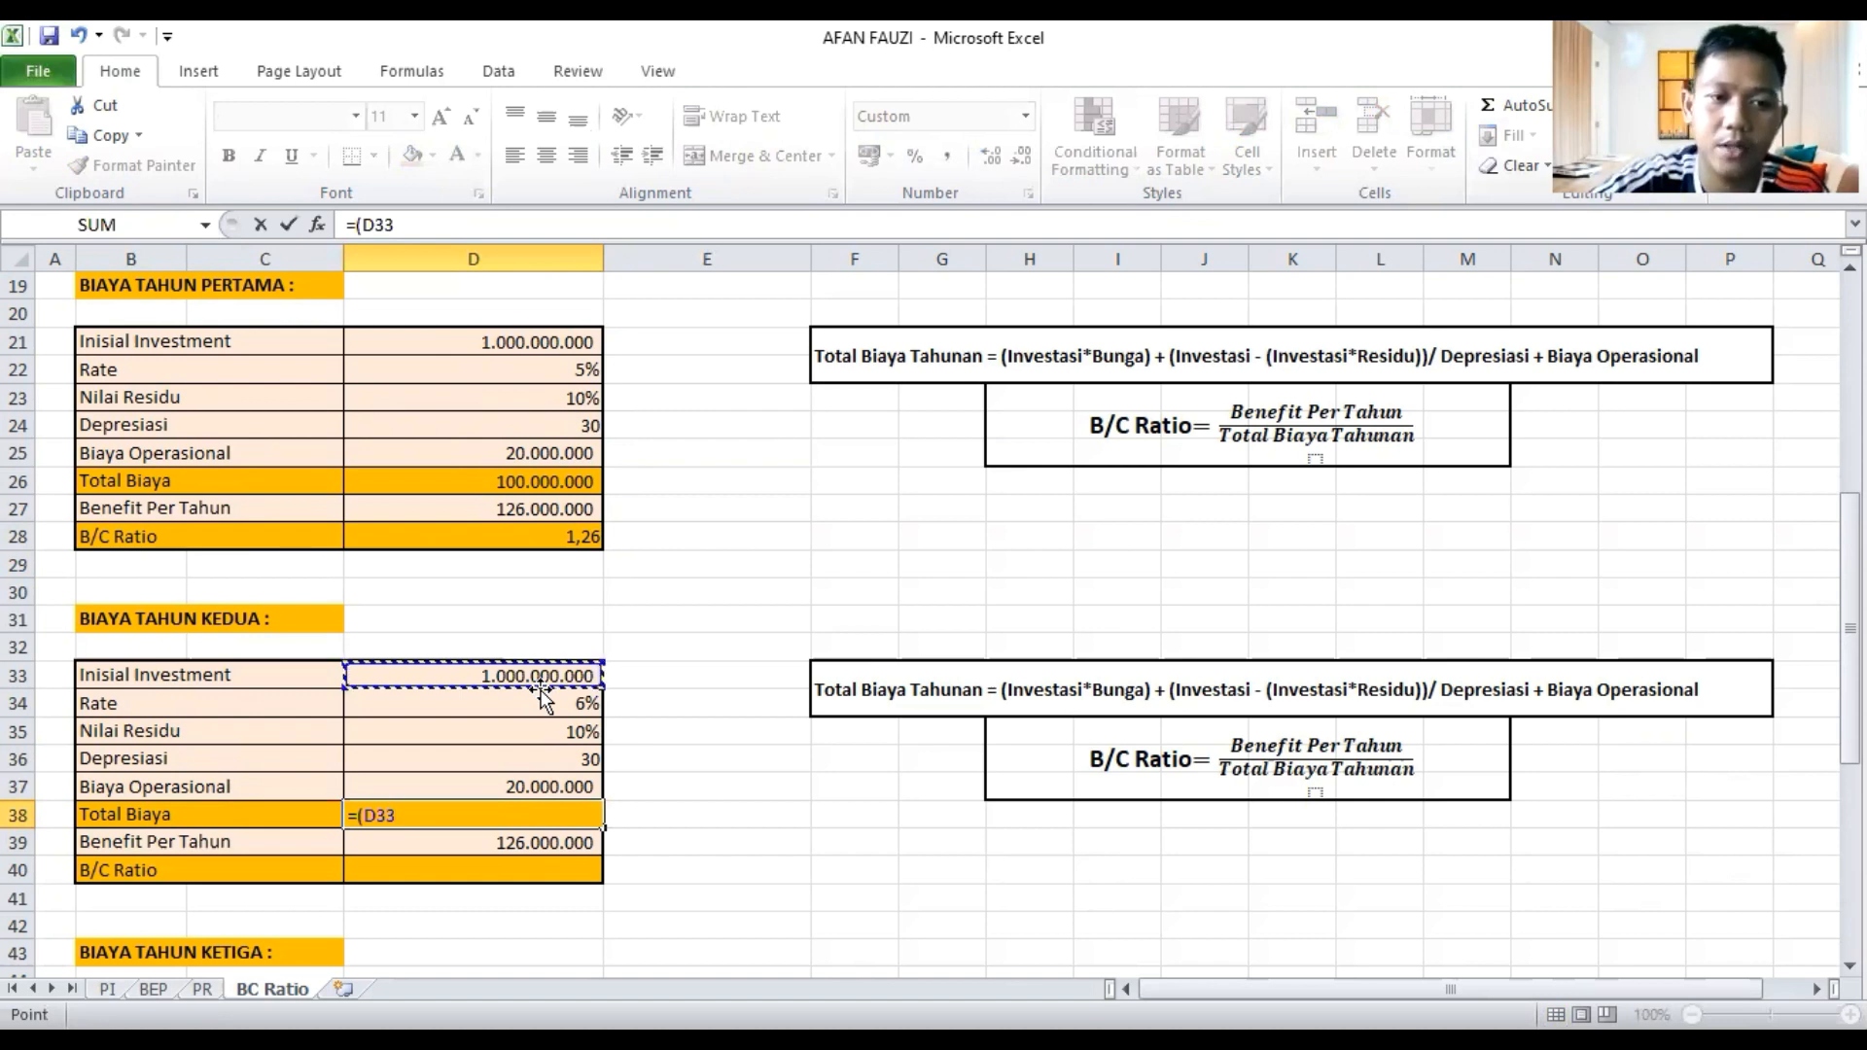
pyautogui.write('*')
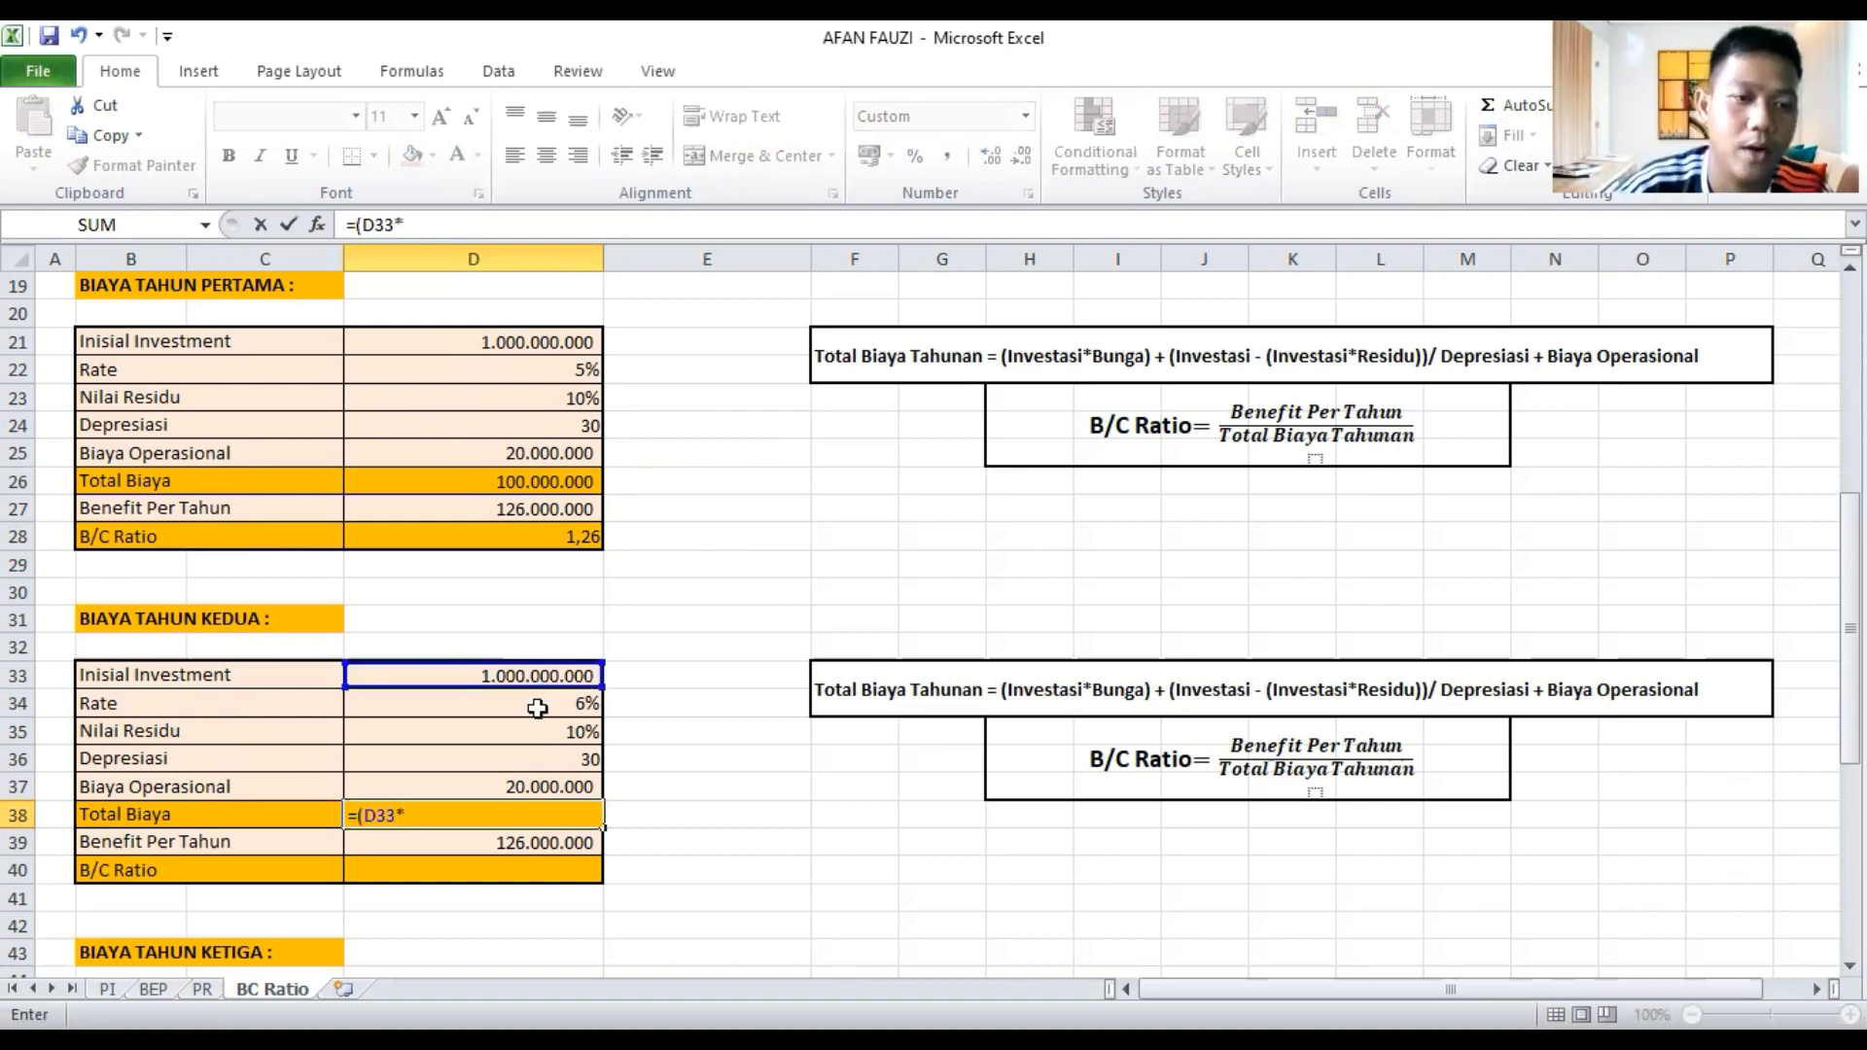
pyautogui.click(549, 712)
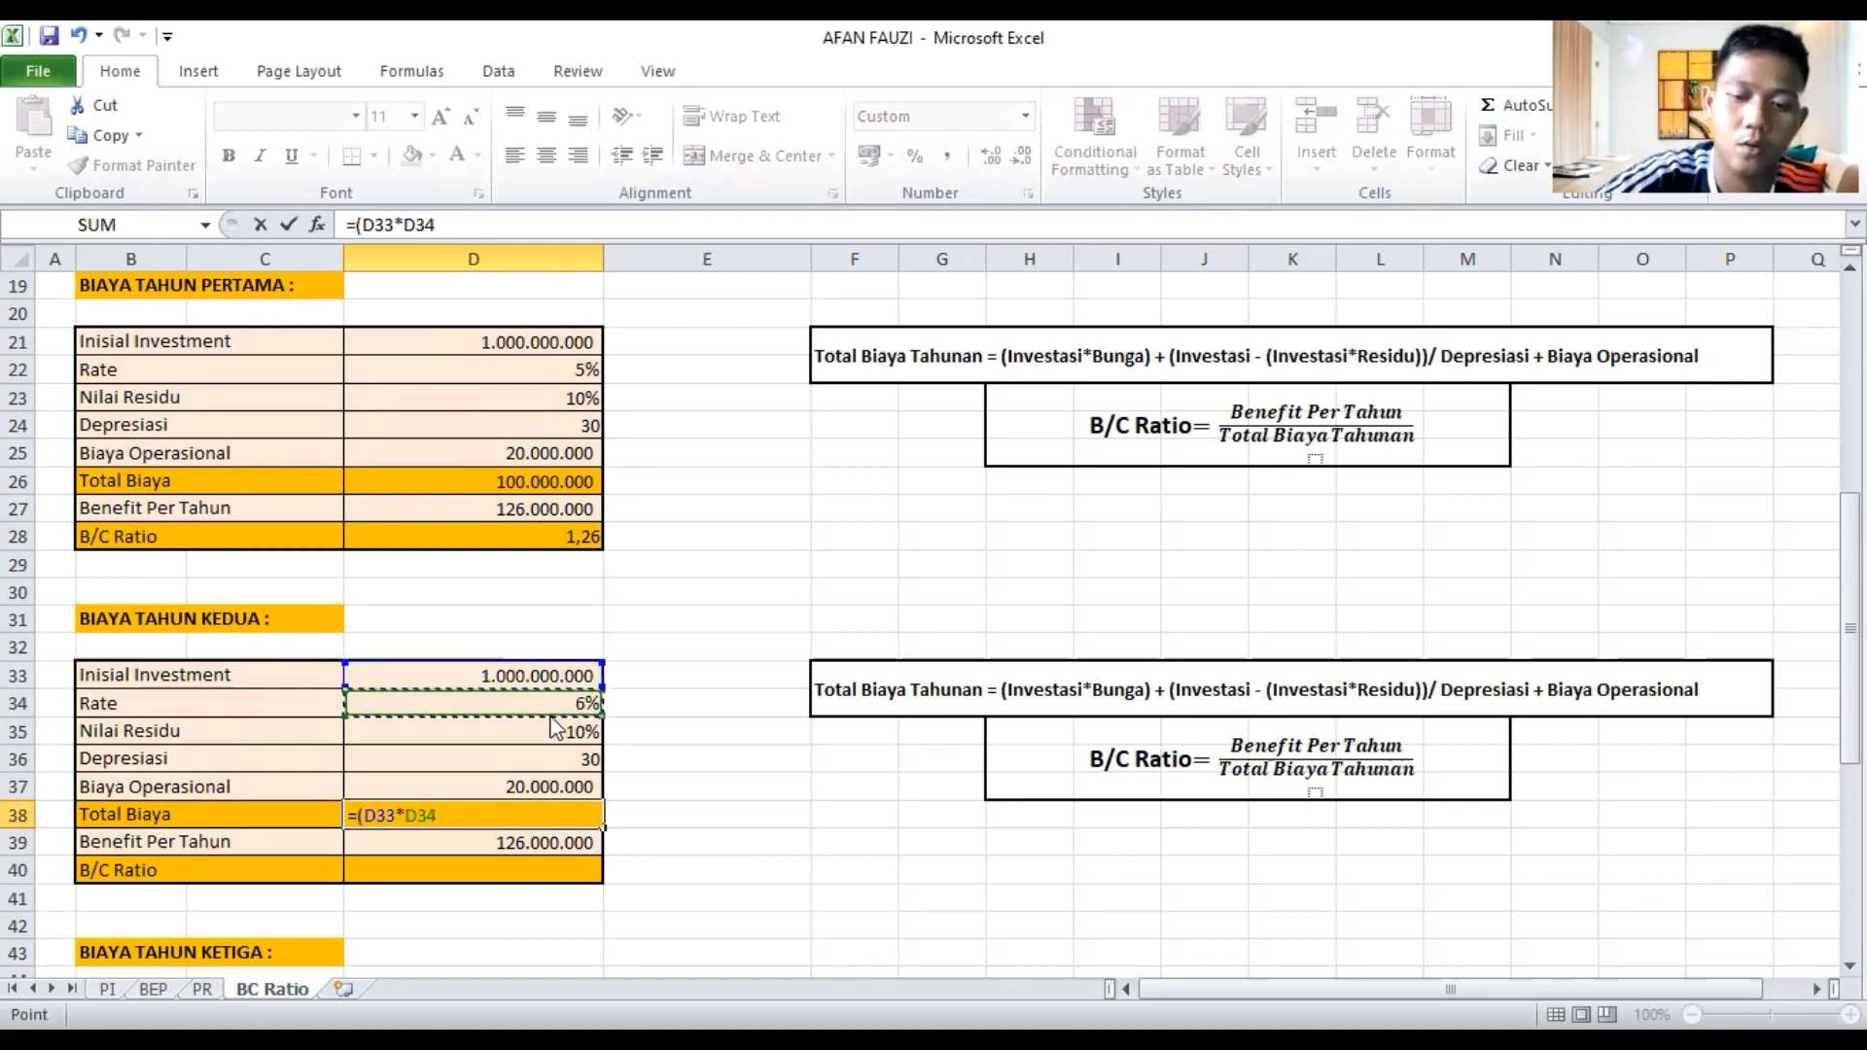
pyautogui.write(')')
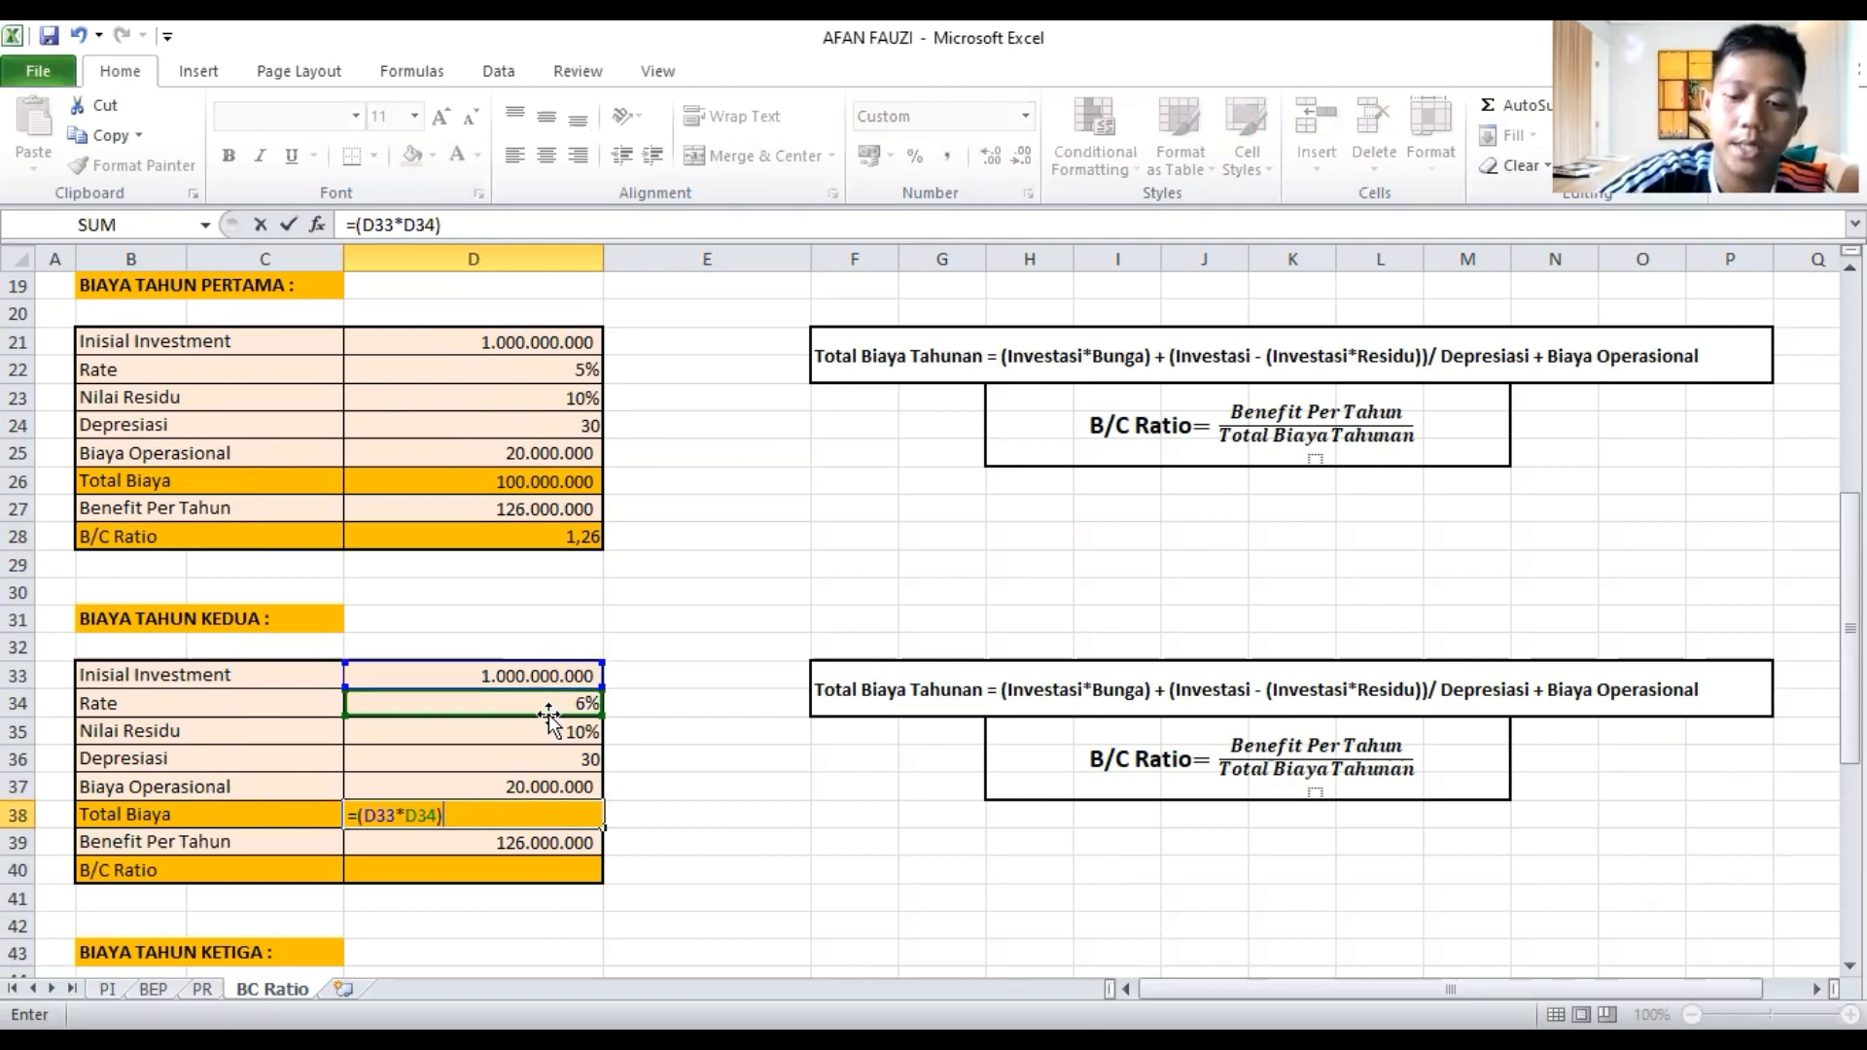
pyautogui.write('+')
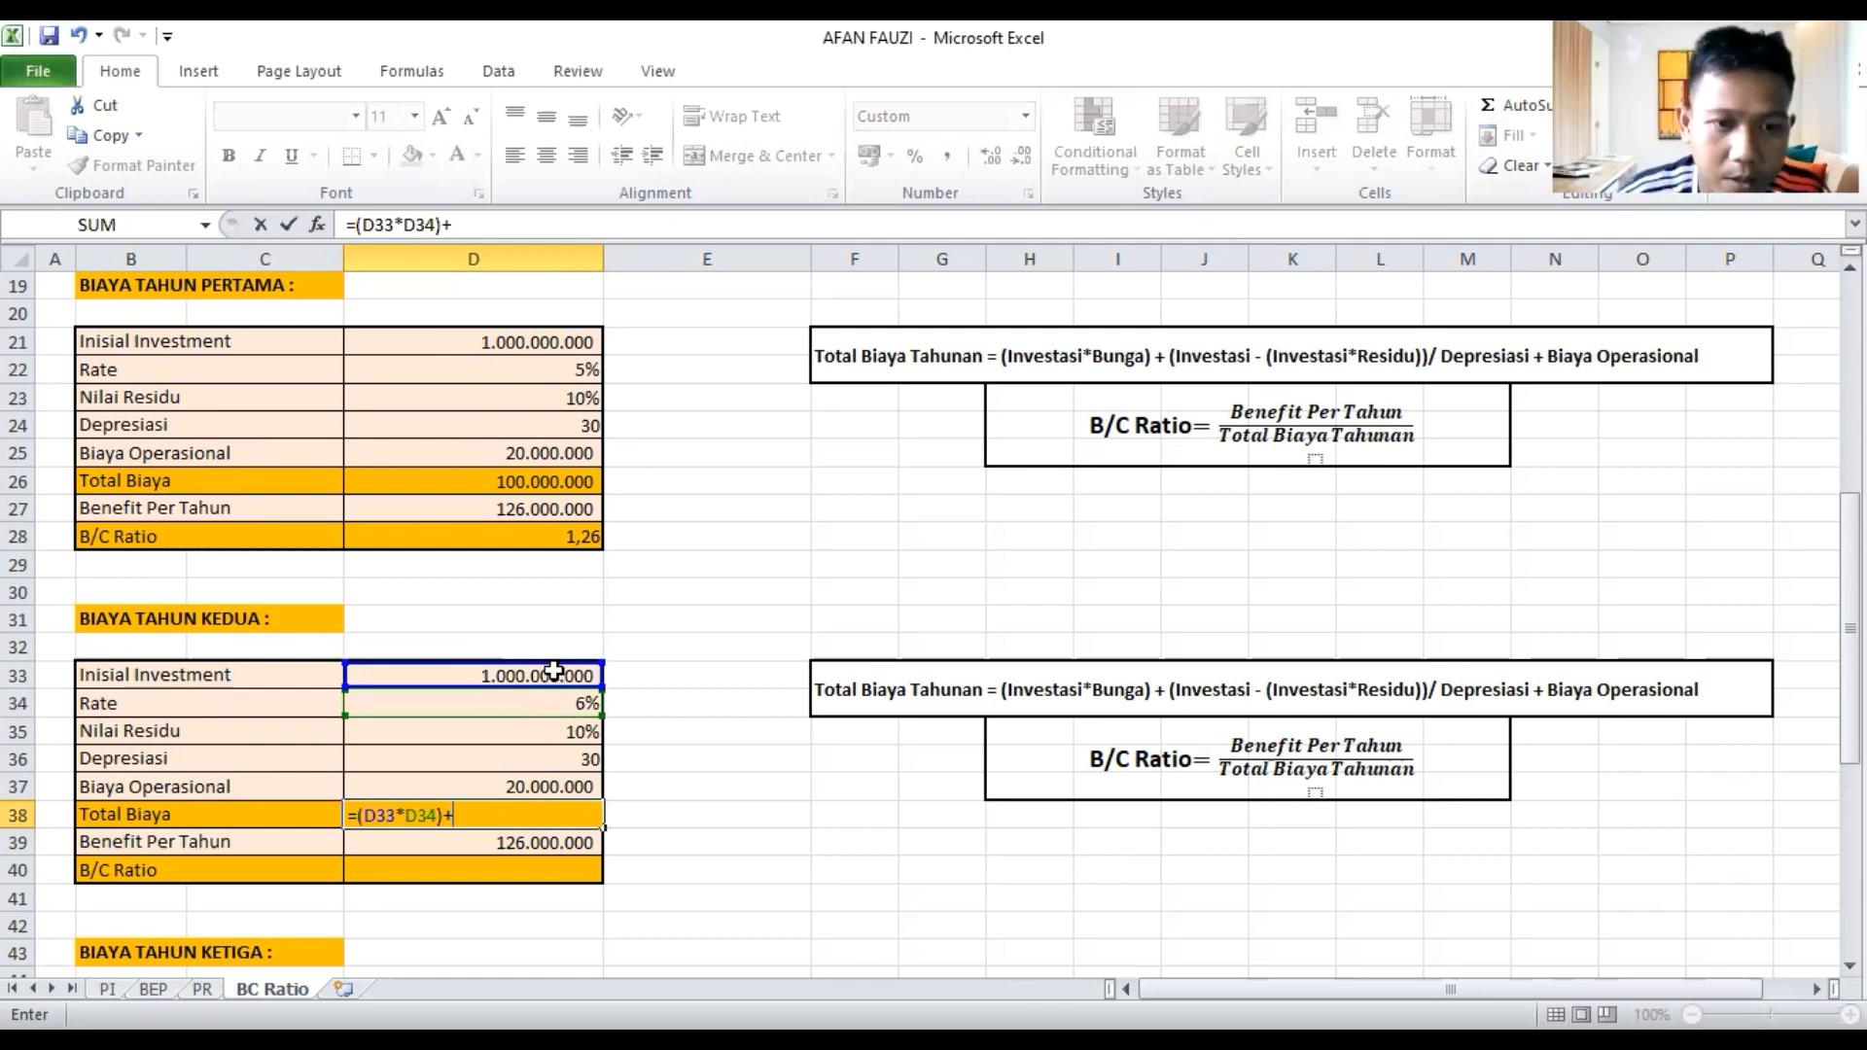
pyautogui.click(554, 674)
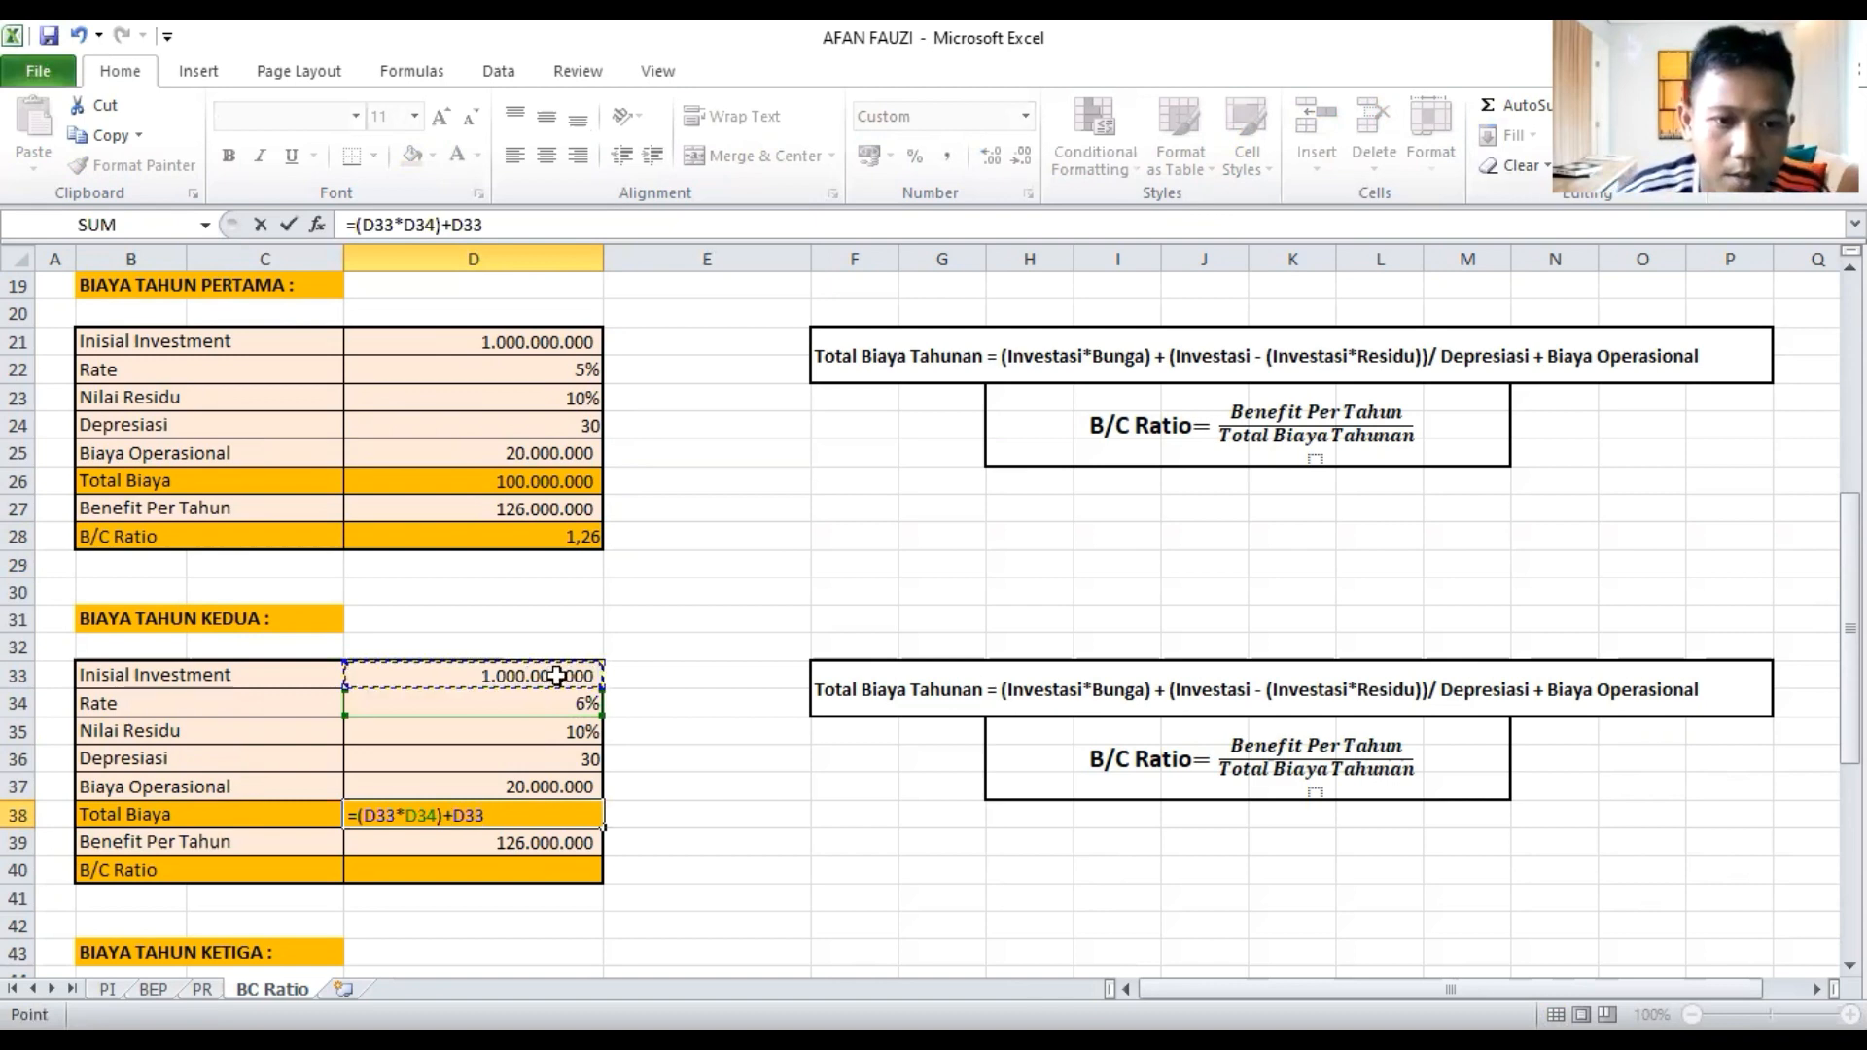
pyautogui.write('-(')
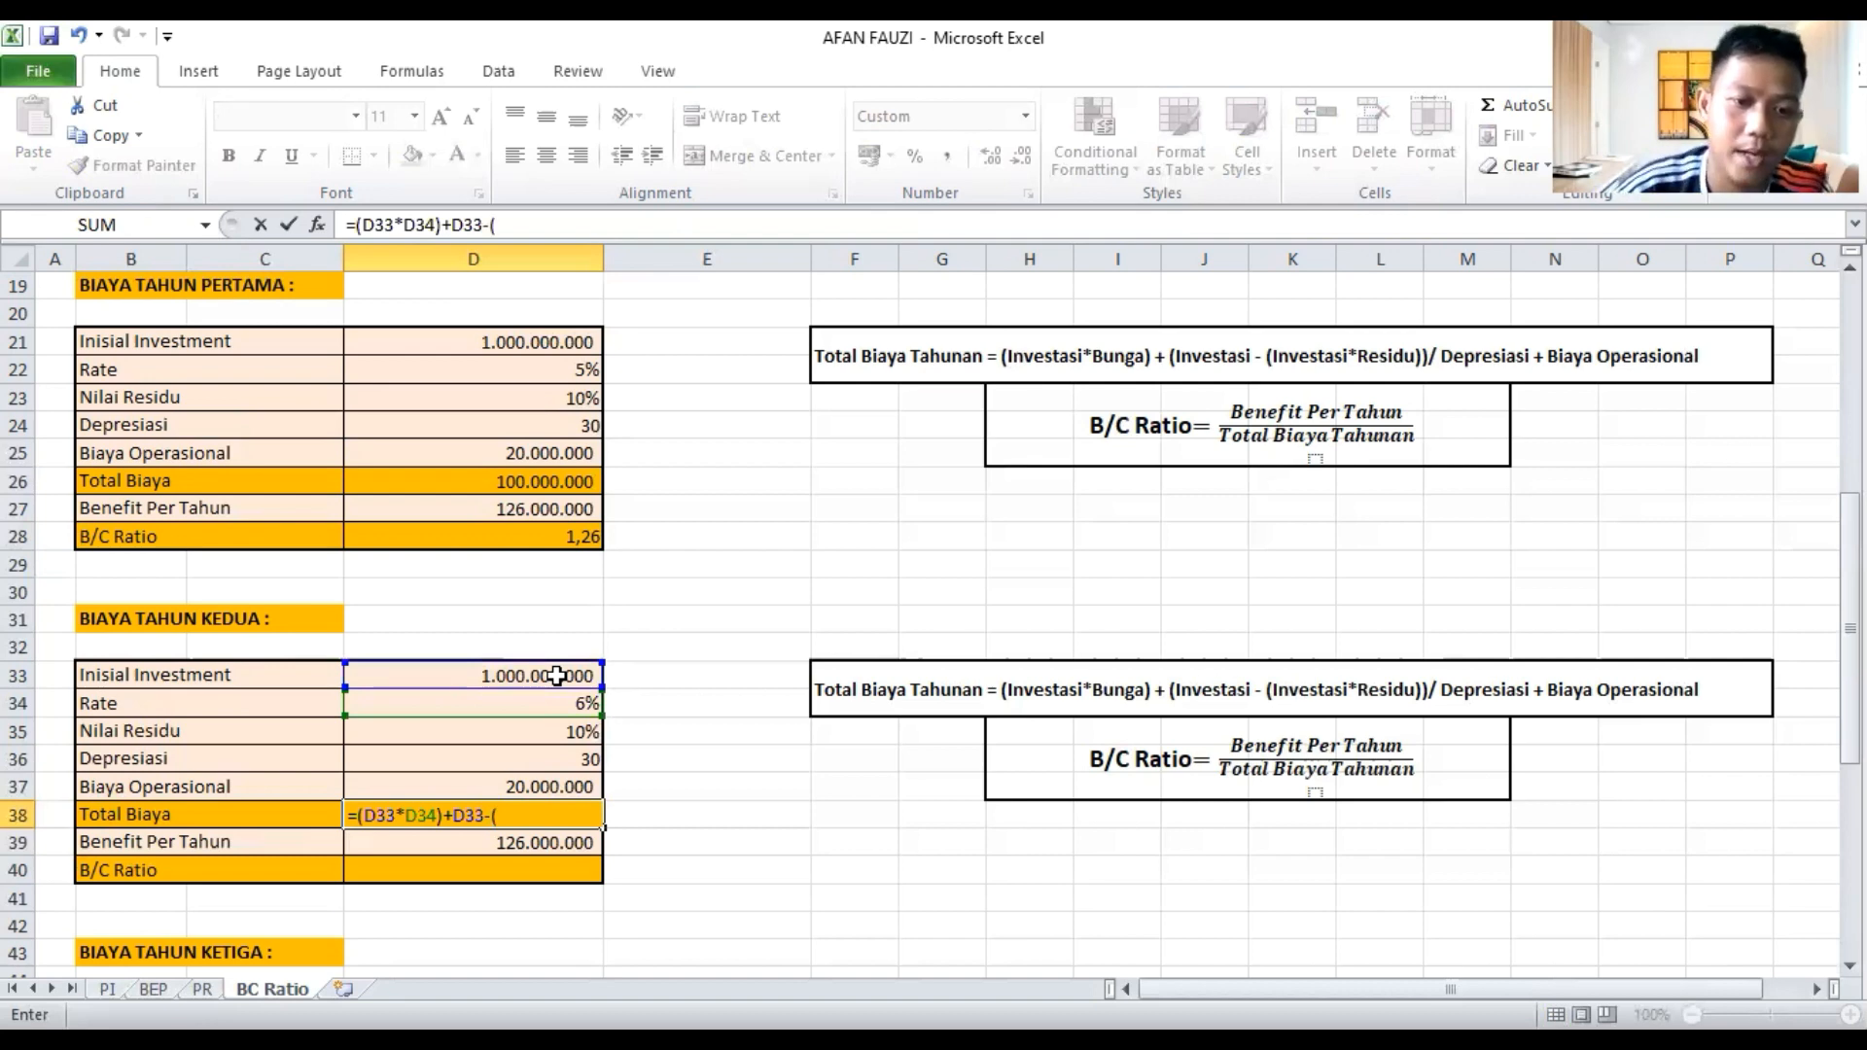
pyautogui.click(556, 675)
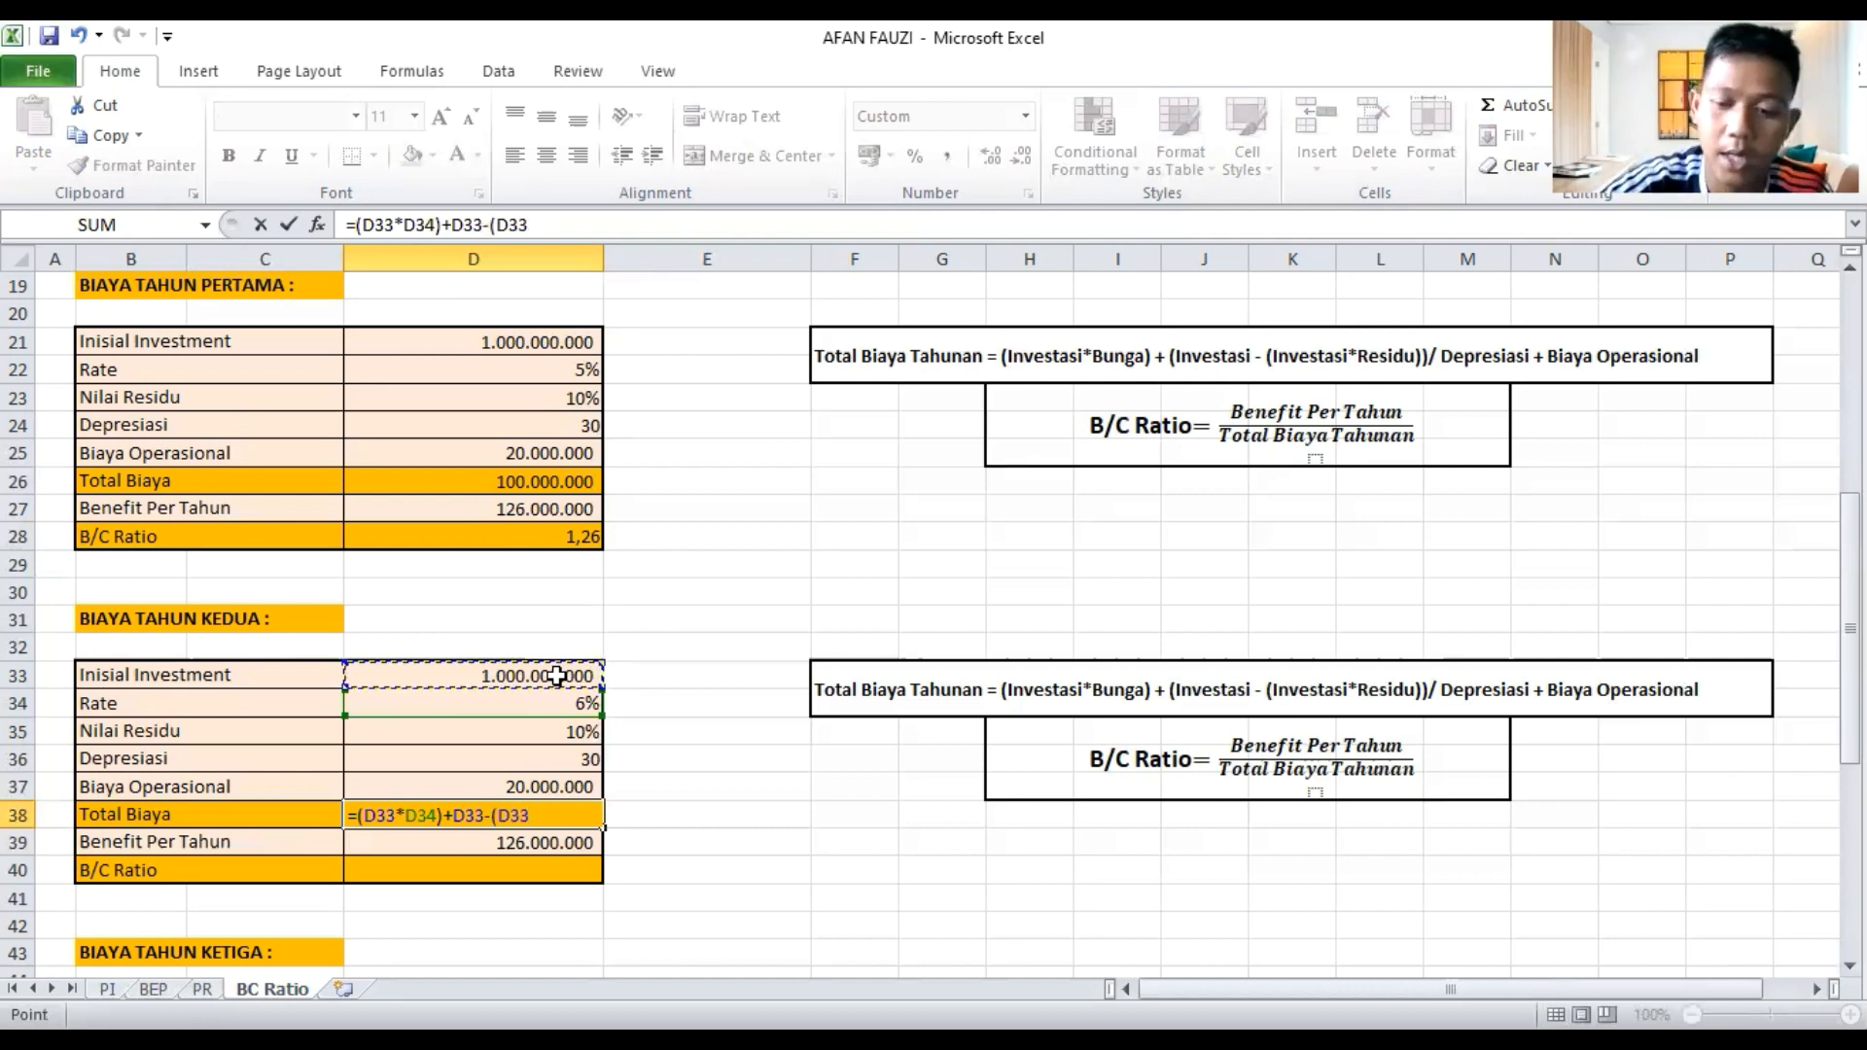
pyautogui.write('*')
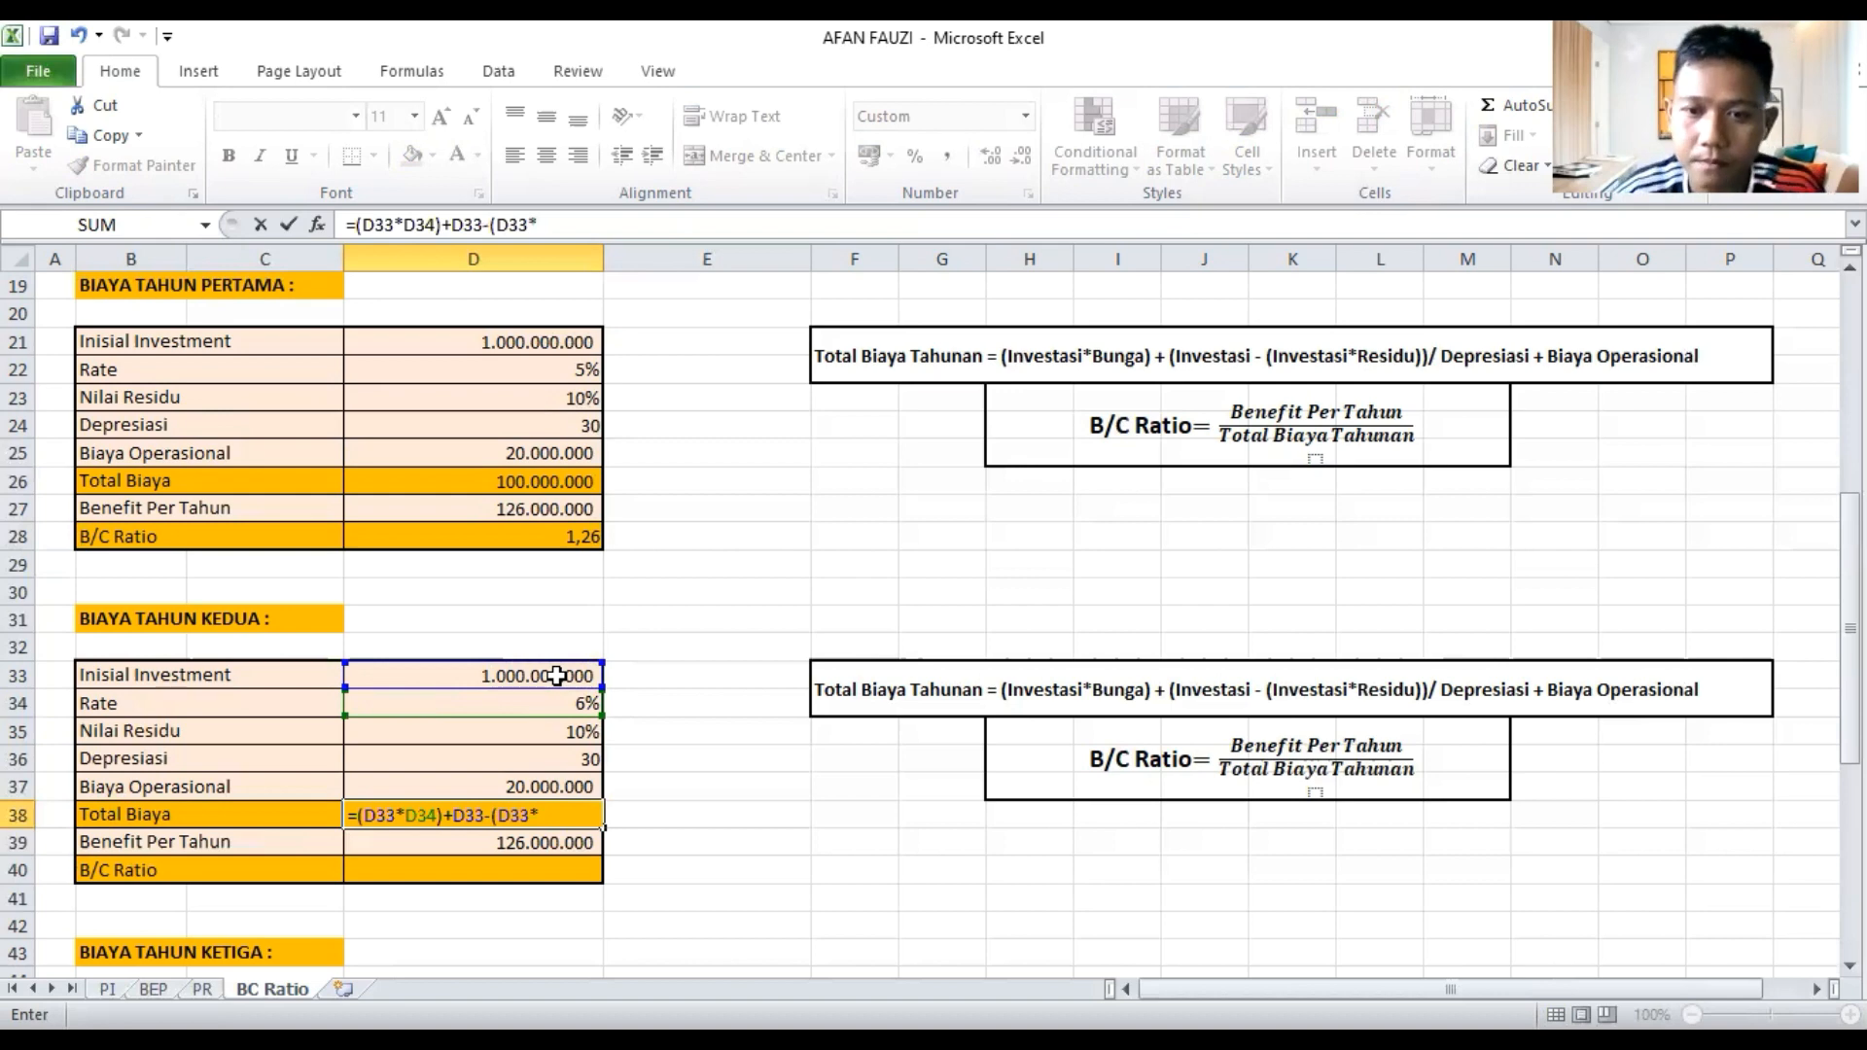
pyautogui.click(572, 741)
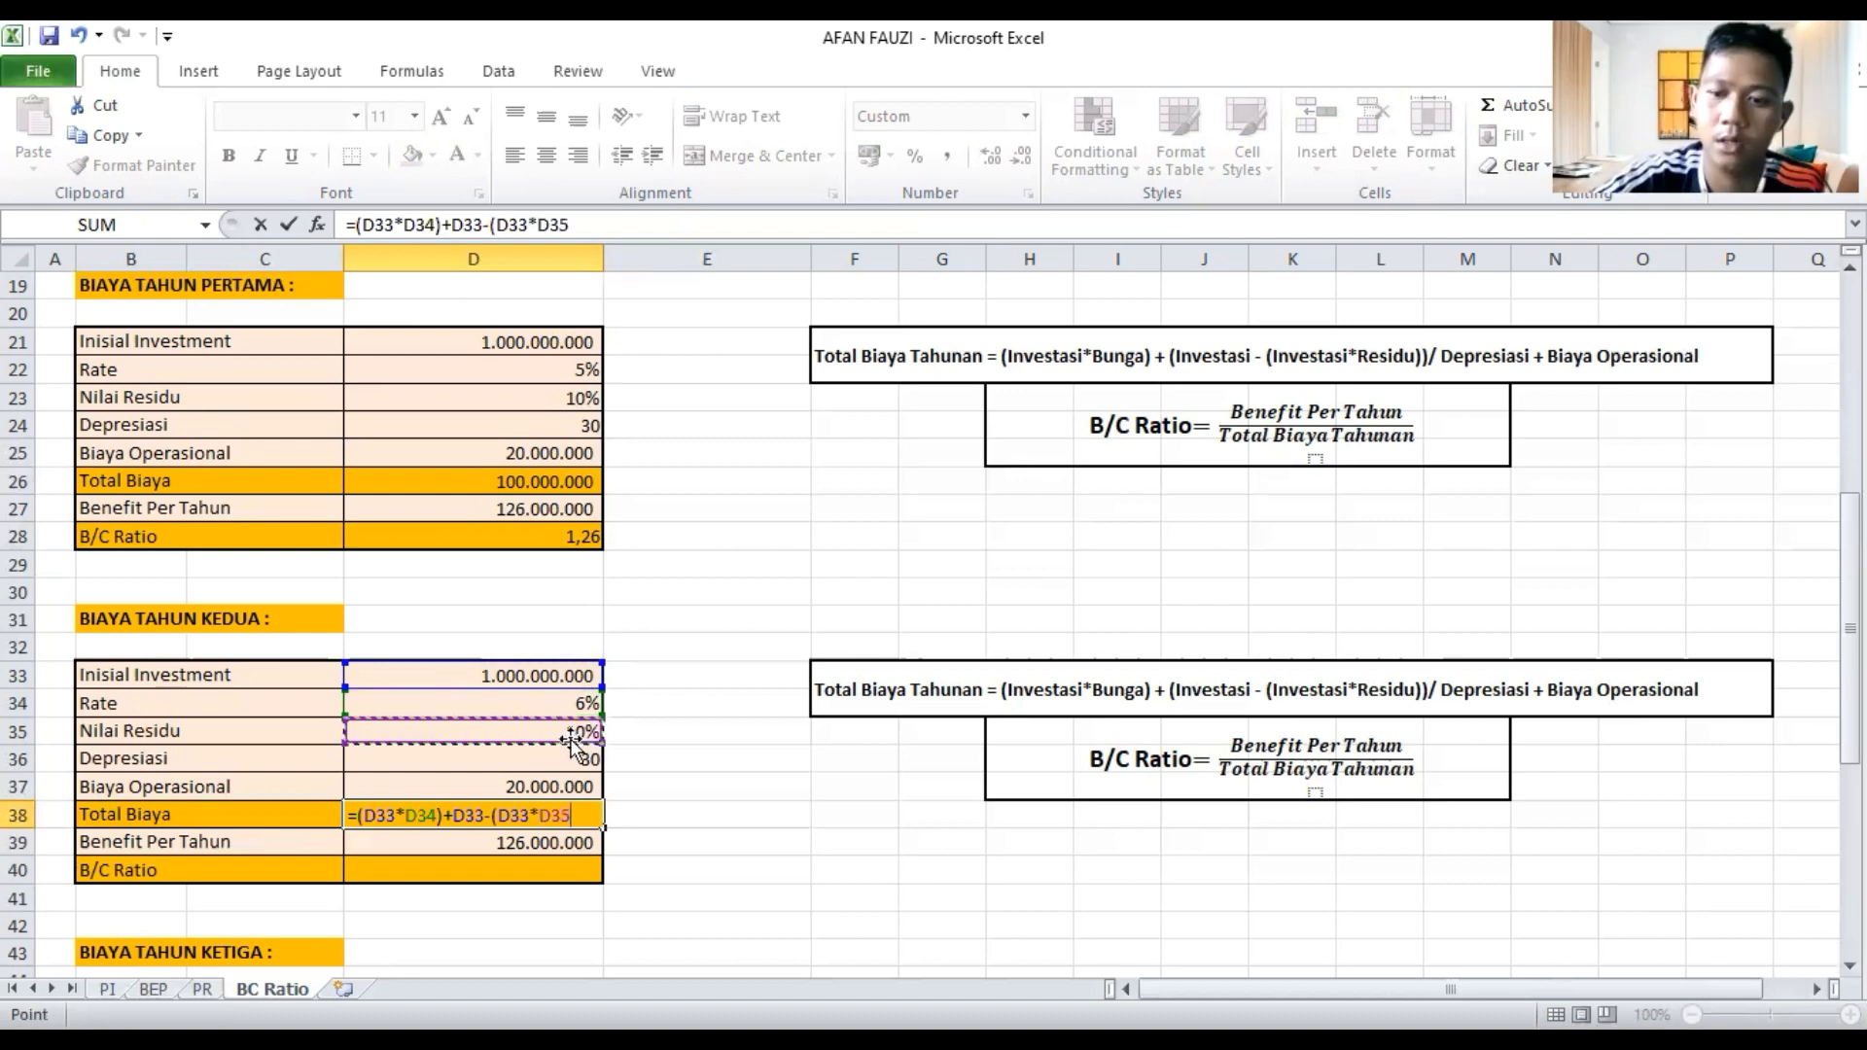
pyautogui.write('))')
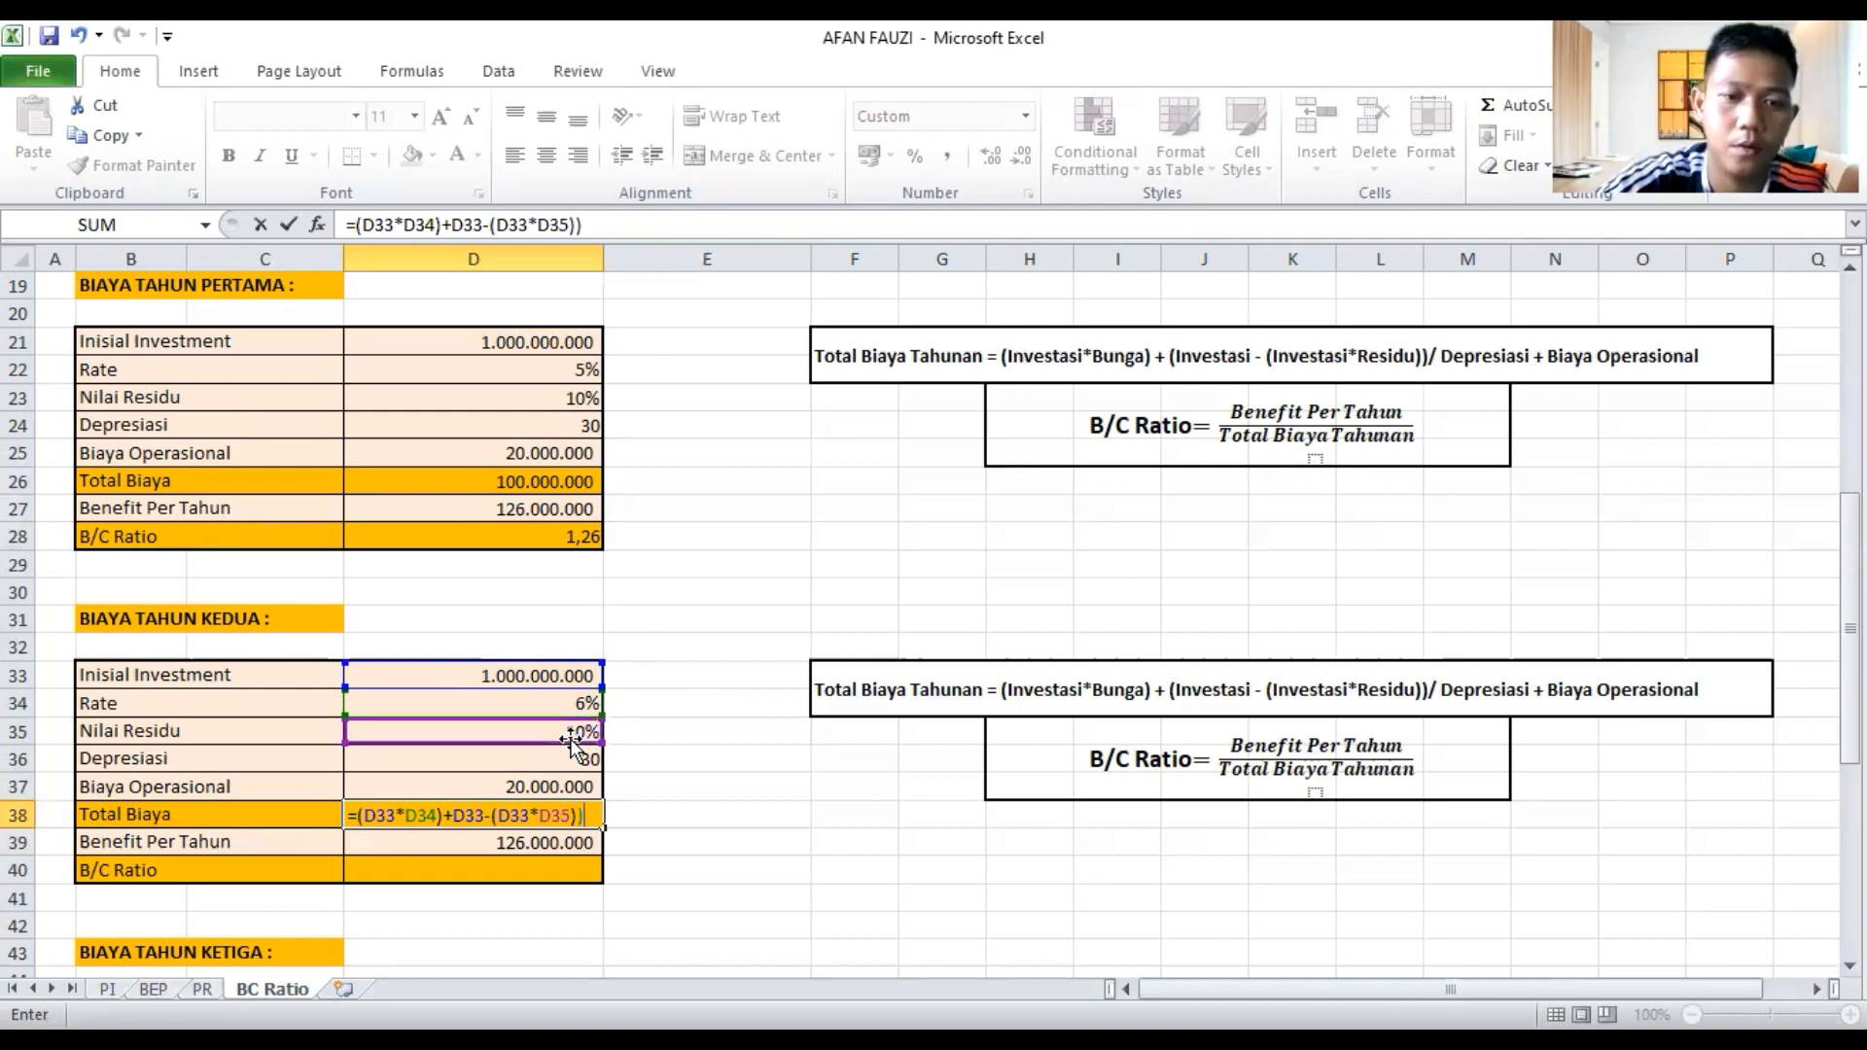
pyautogui.write('/')
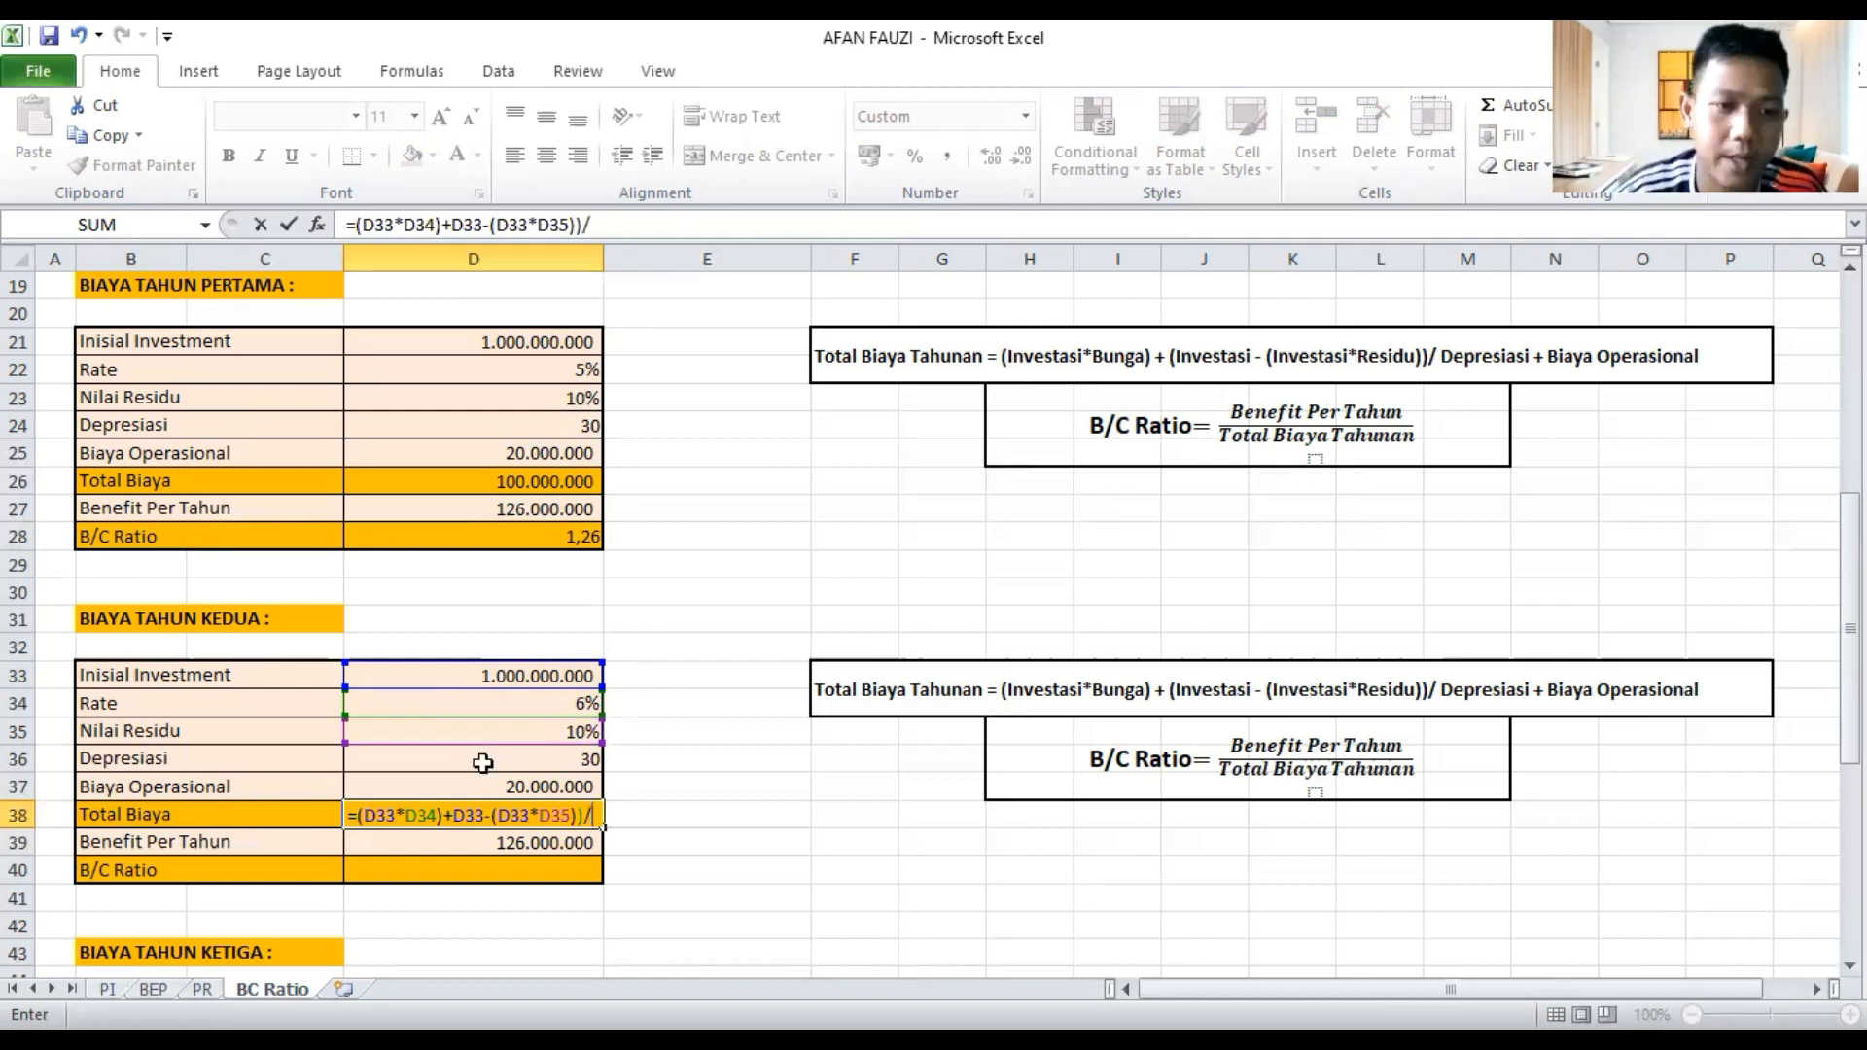
pyautogui.click(488, 771)
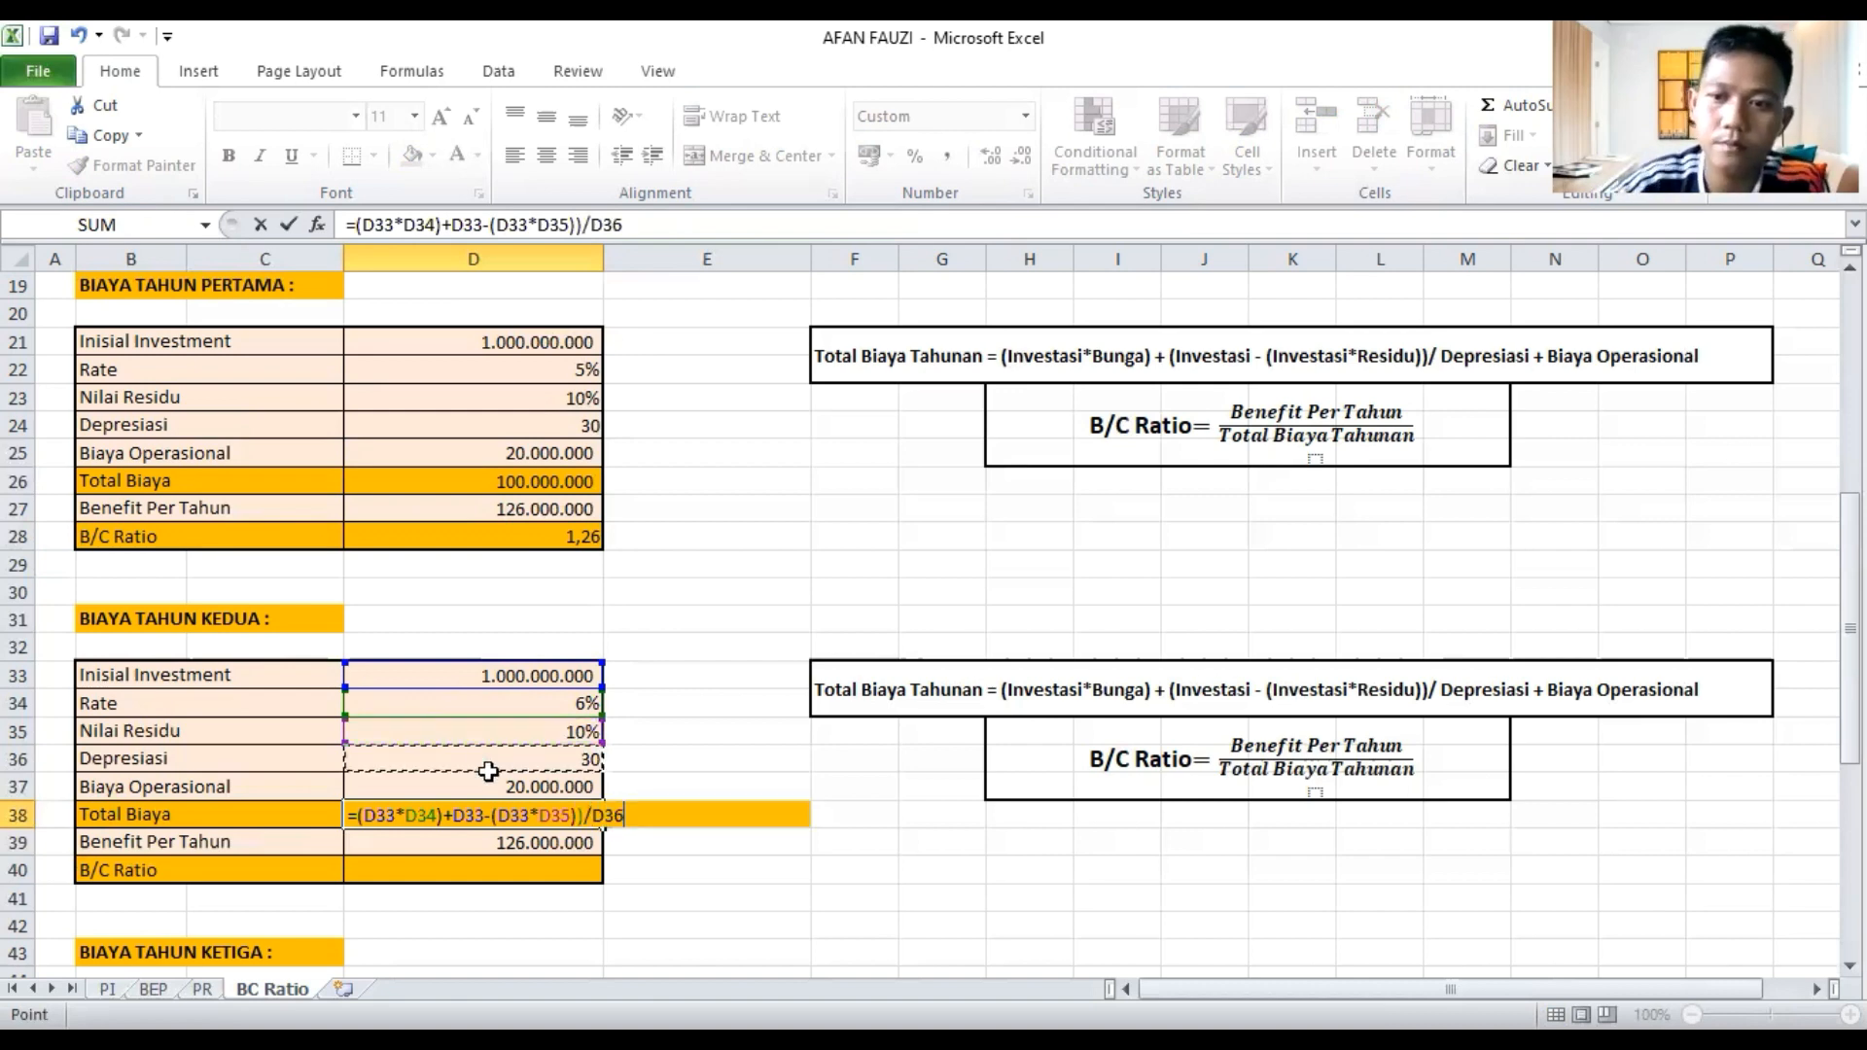
pyautogui.write('+')
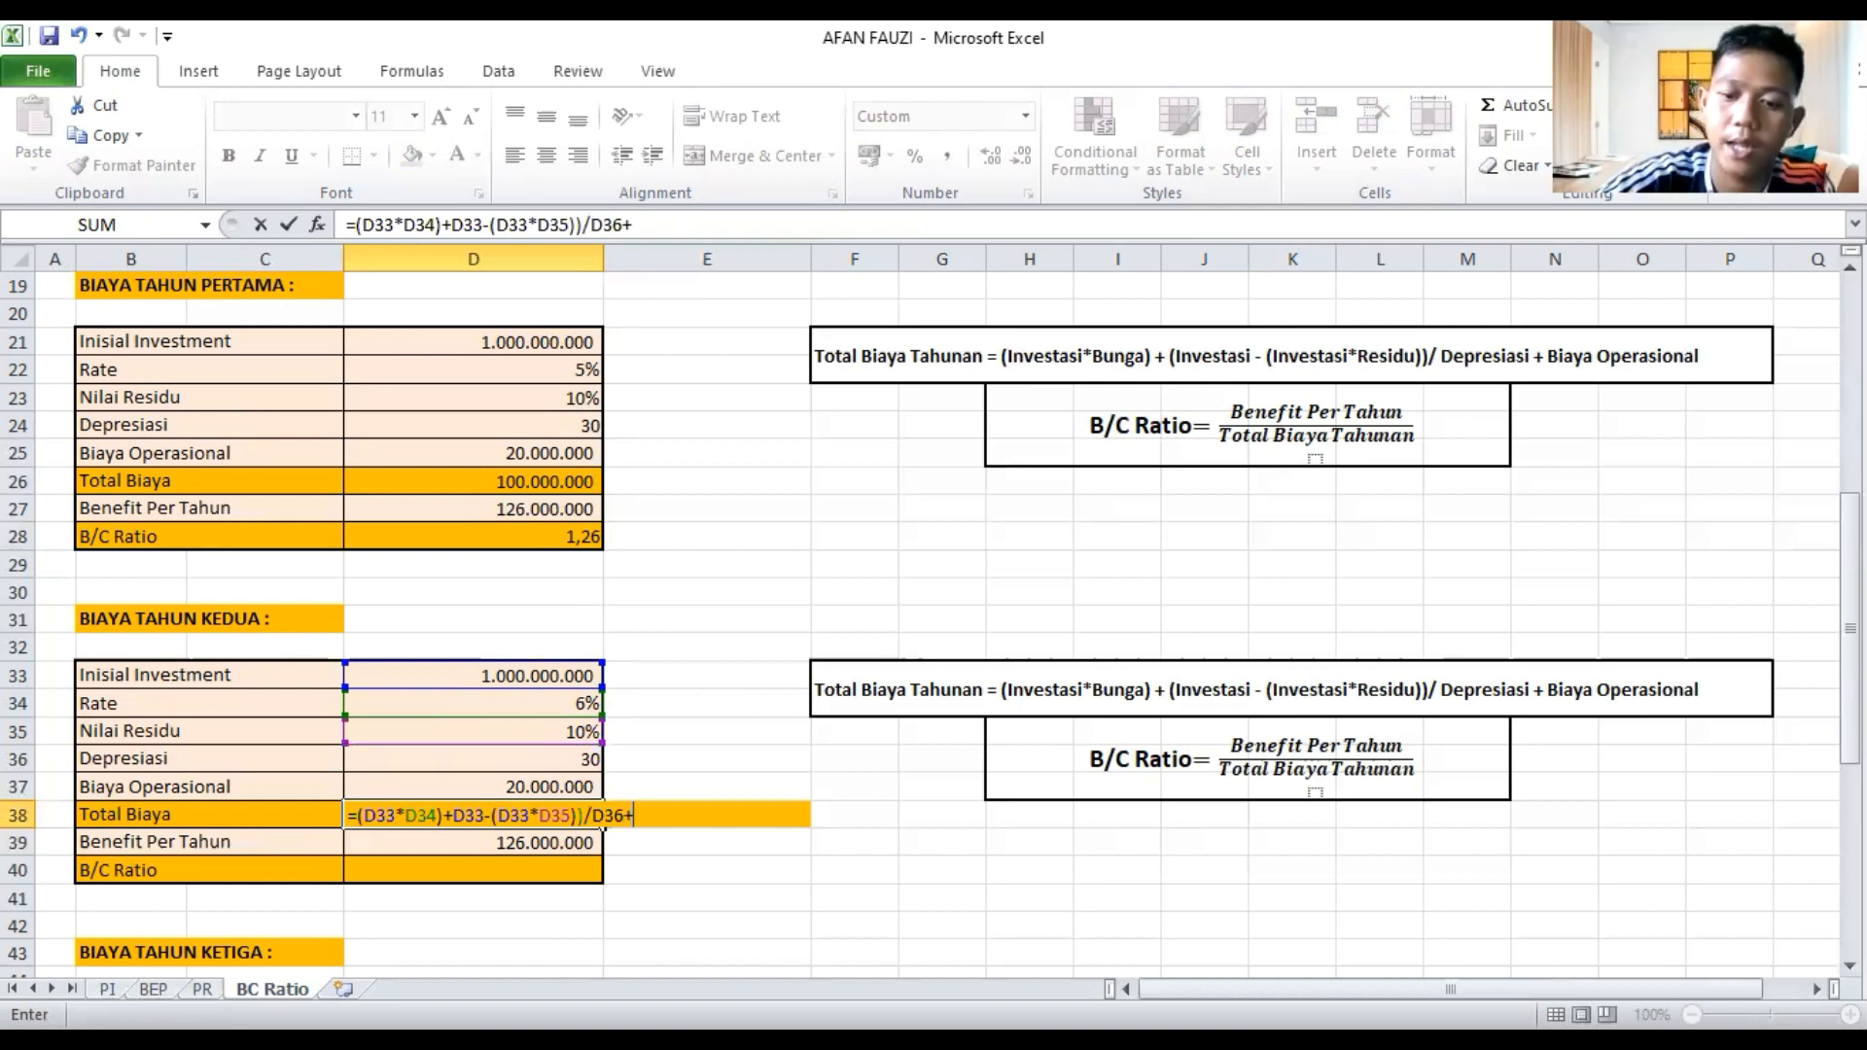
pyautogui.click(472, 783)
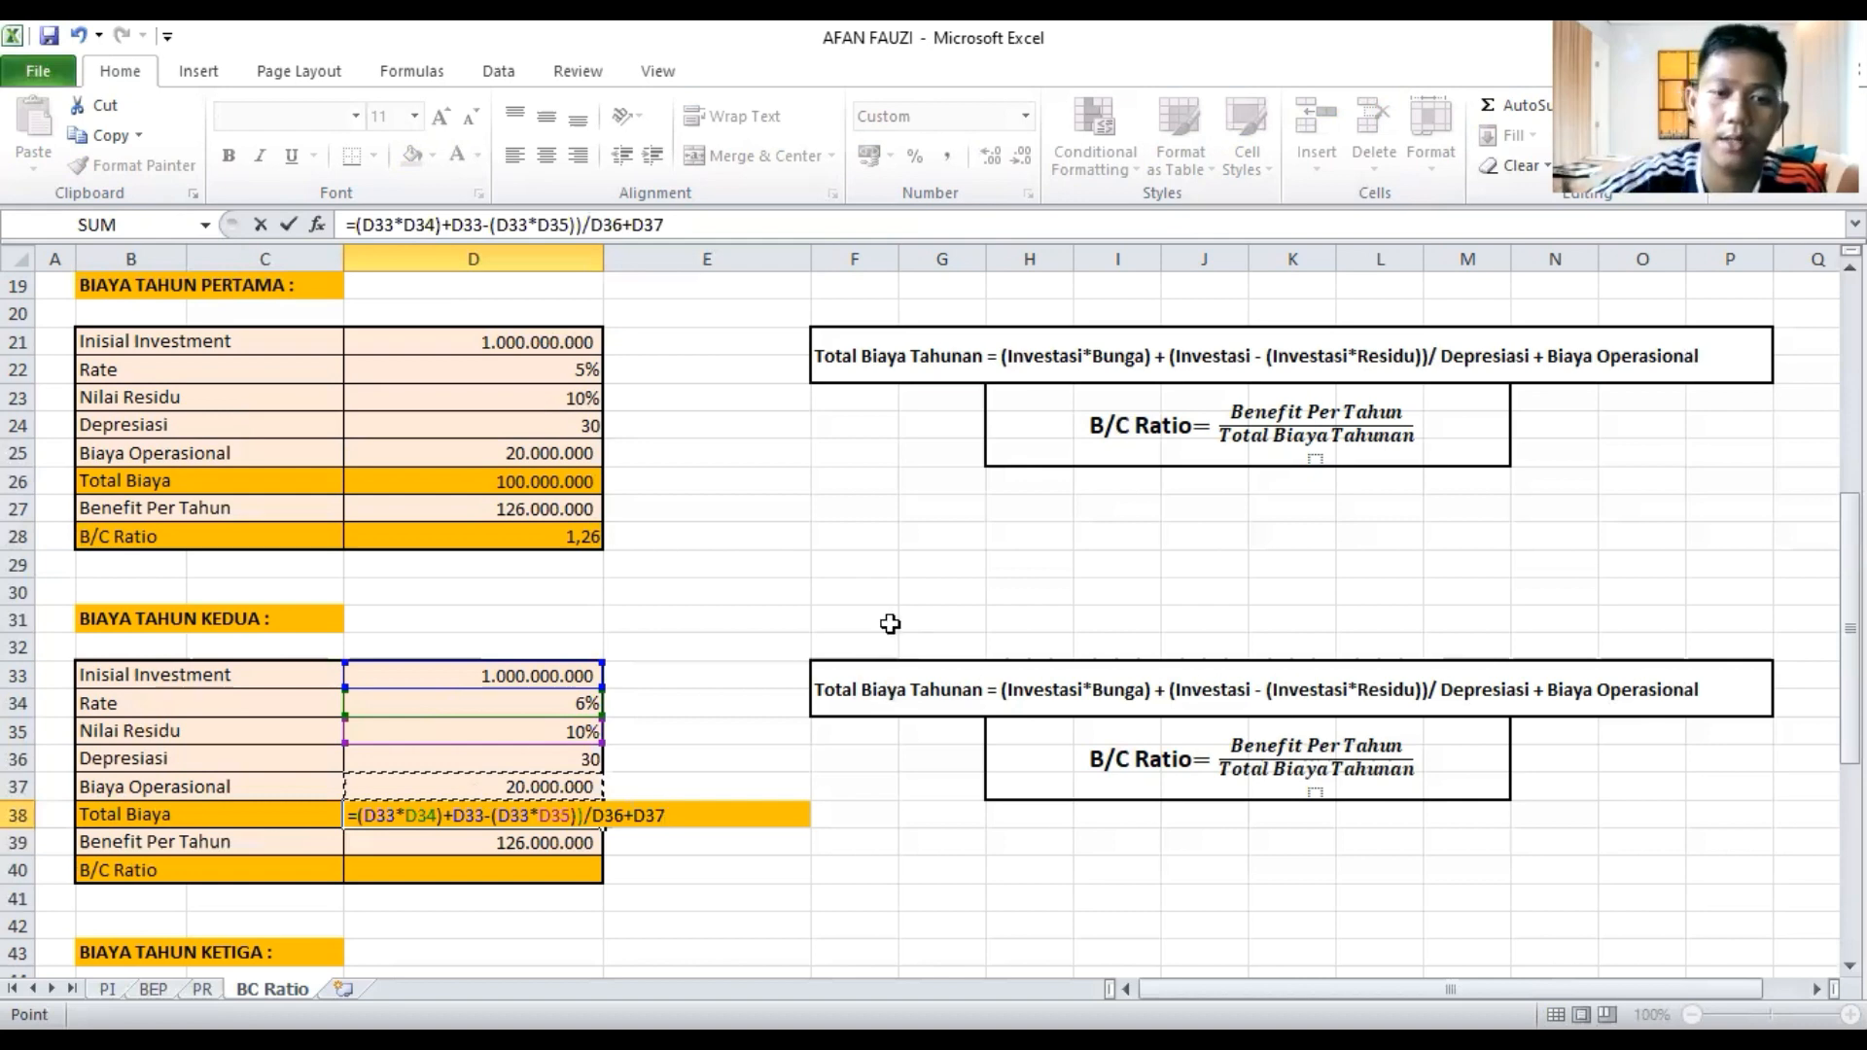
pyautogui.press('Return')
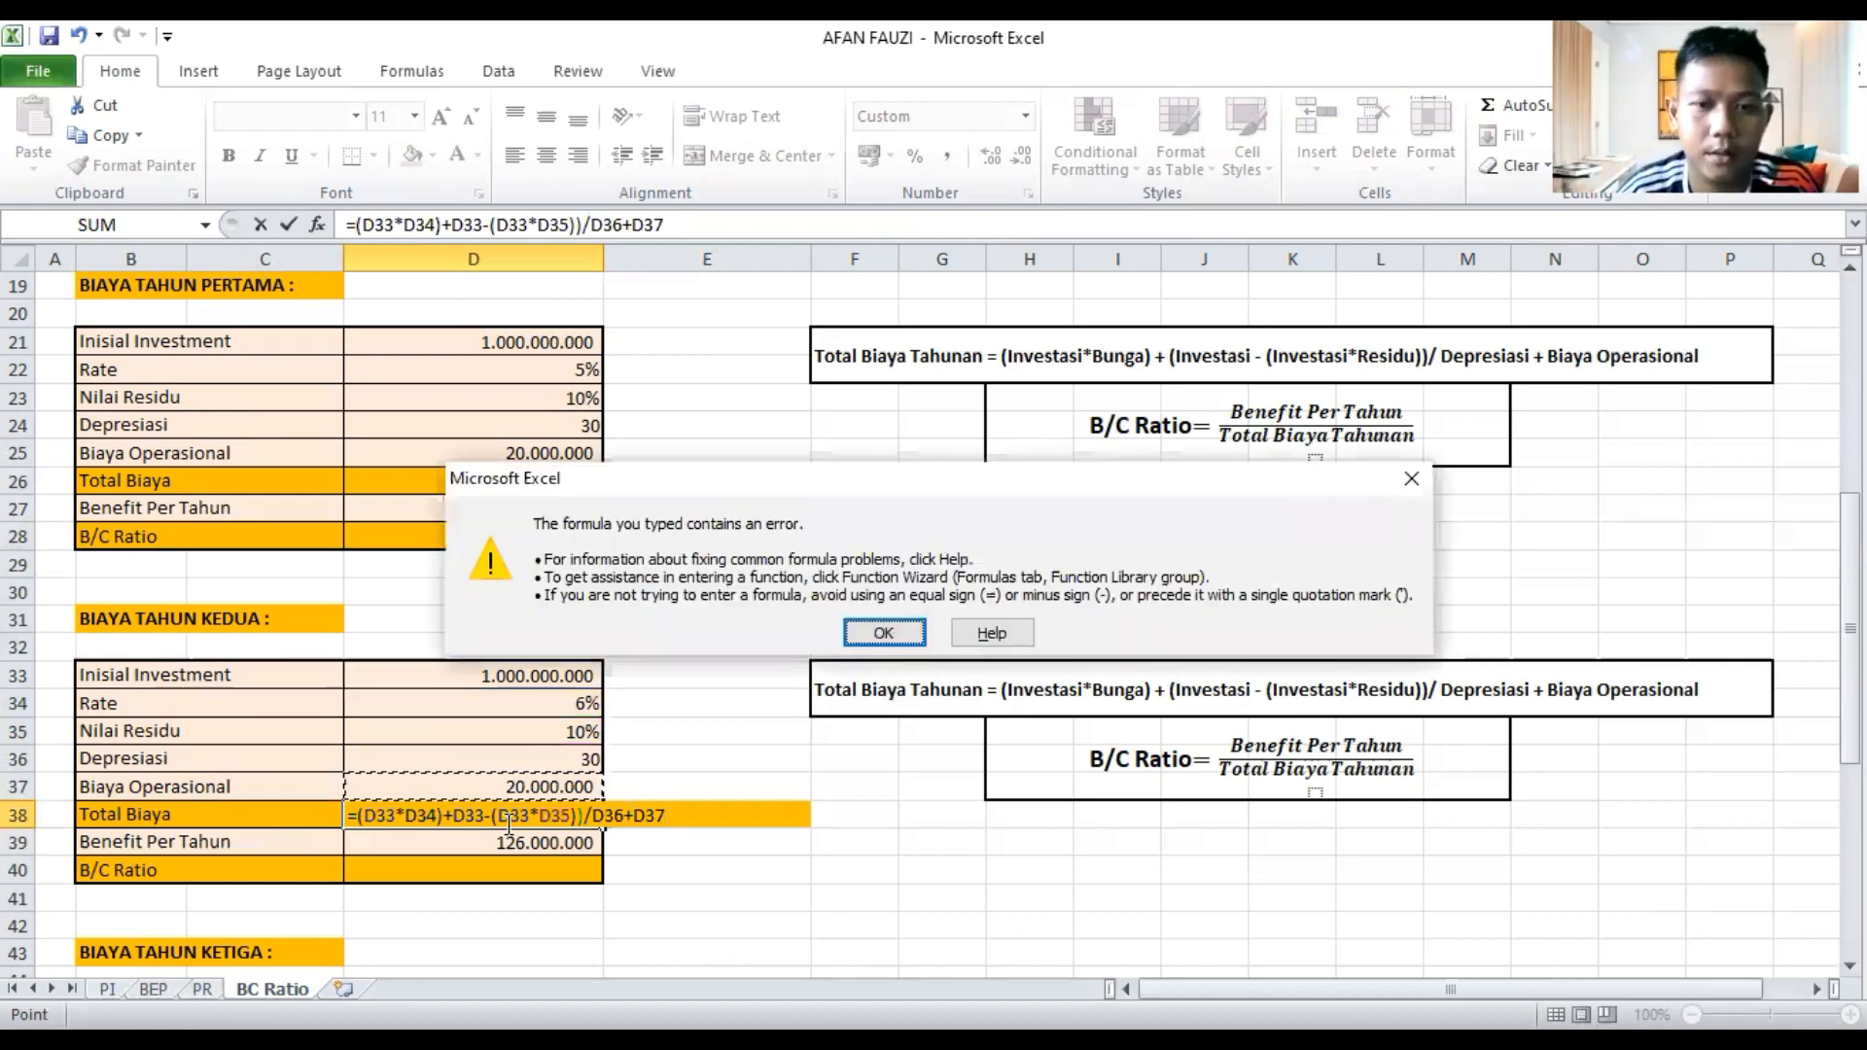
pyautogui.press('Return')
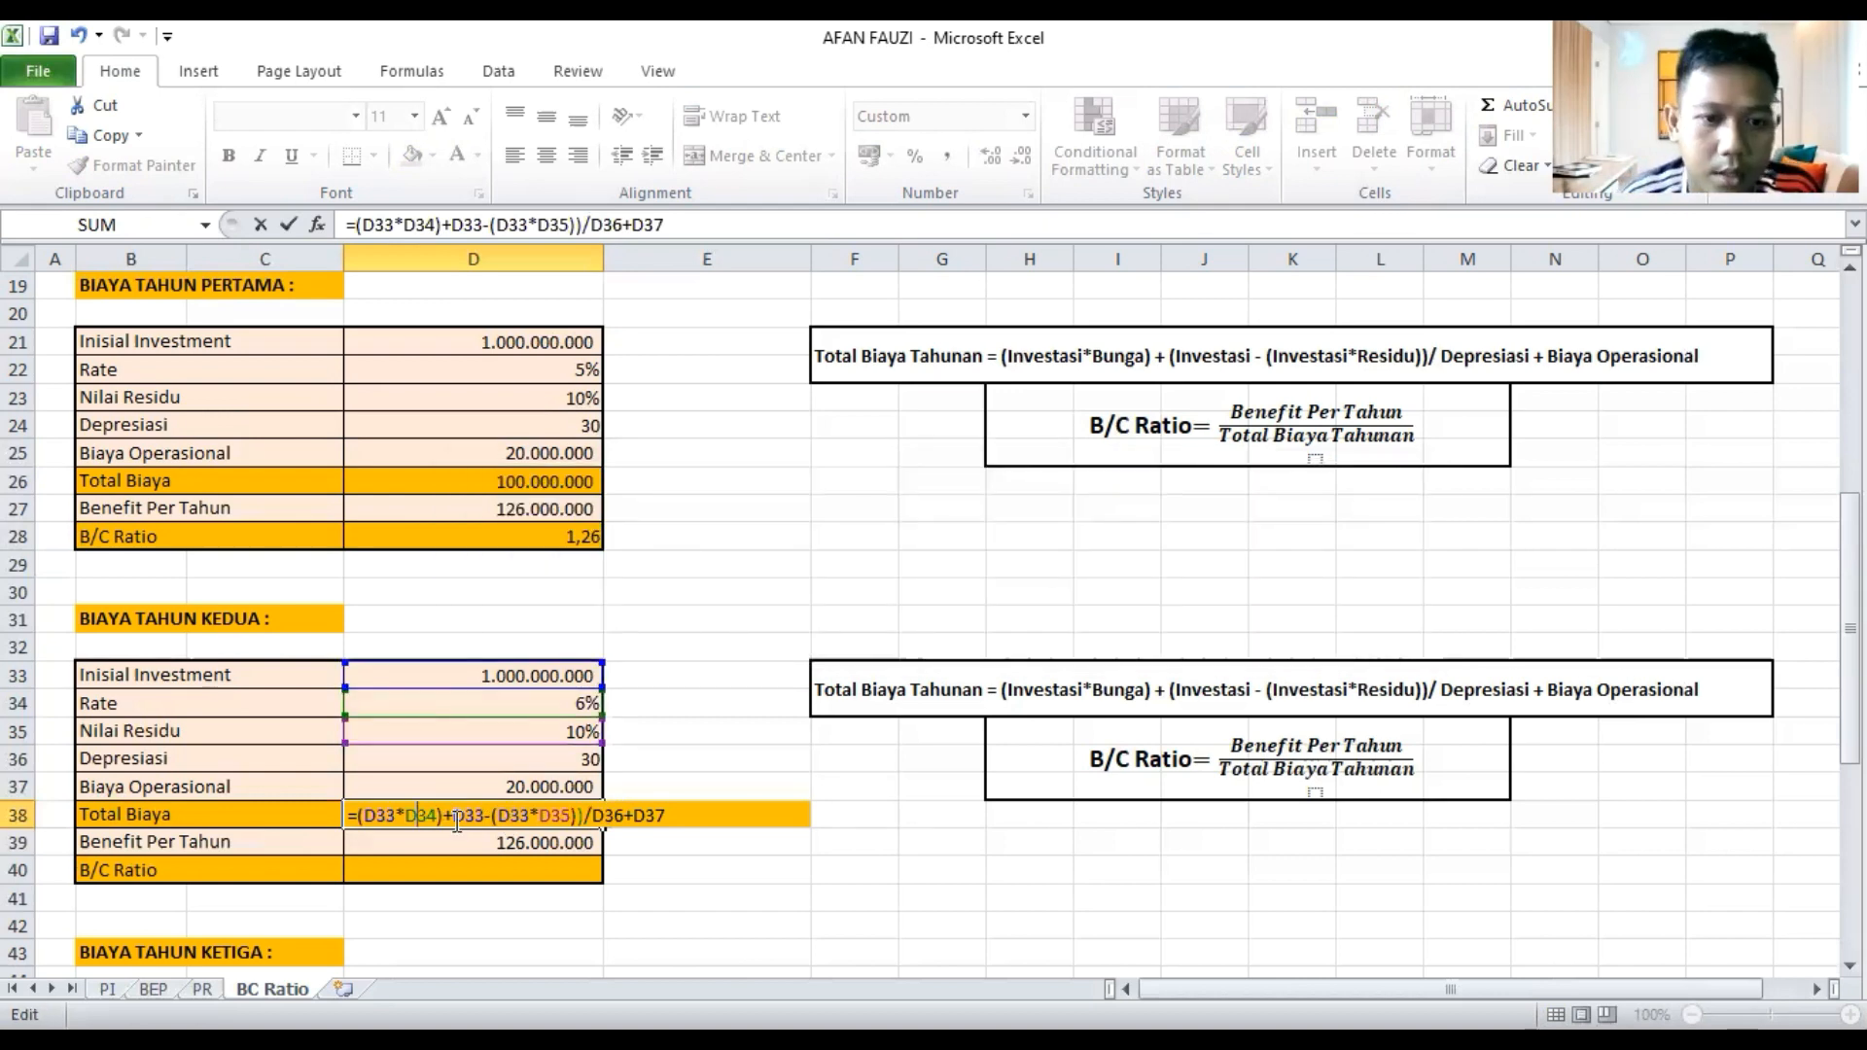
# Correct the D38 formula to =(D33*D34)+(D33-(D33*D35))/D36+D37 by adding the missing opening parenthesis
pyautogui.click(420, 820)
pyautogui.press('Right')
pyautogui.press('Right')
pyautogui.press('Right')
pyautogui.press('Right')
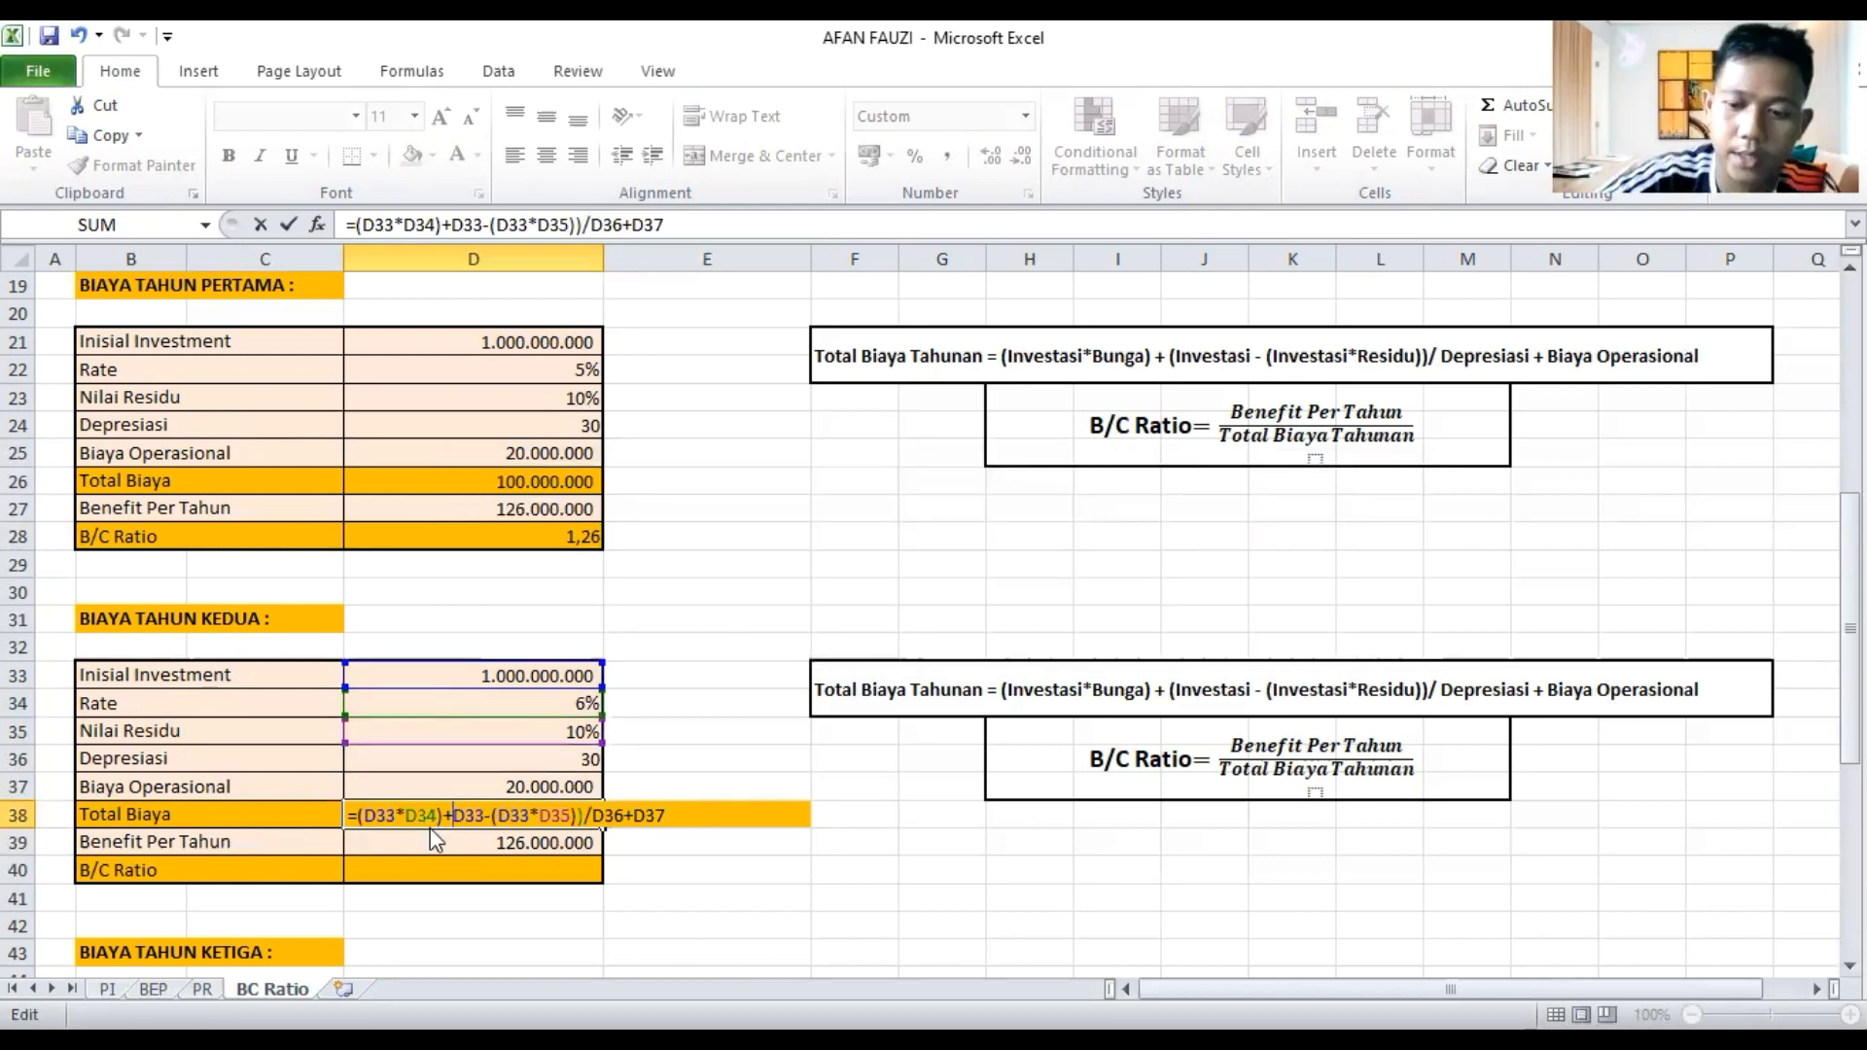
pyautogui.write('(')
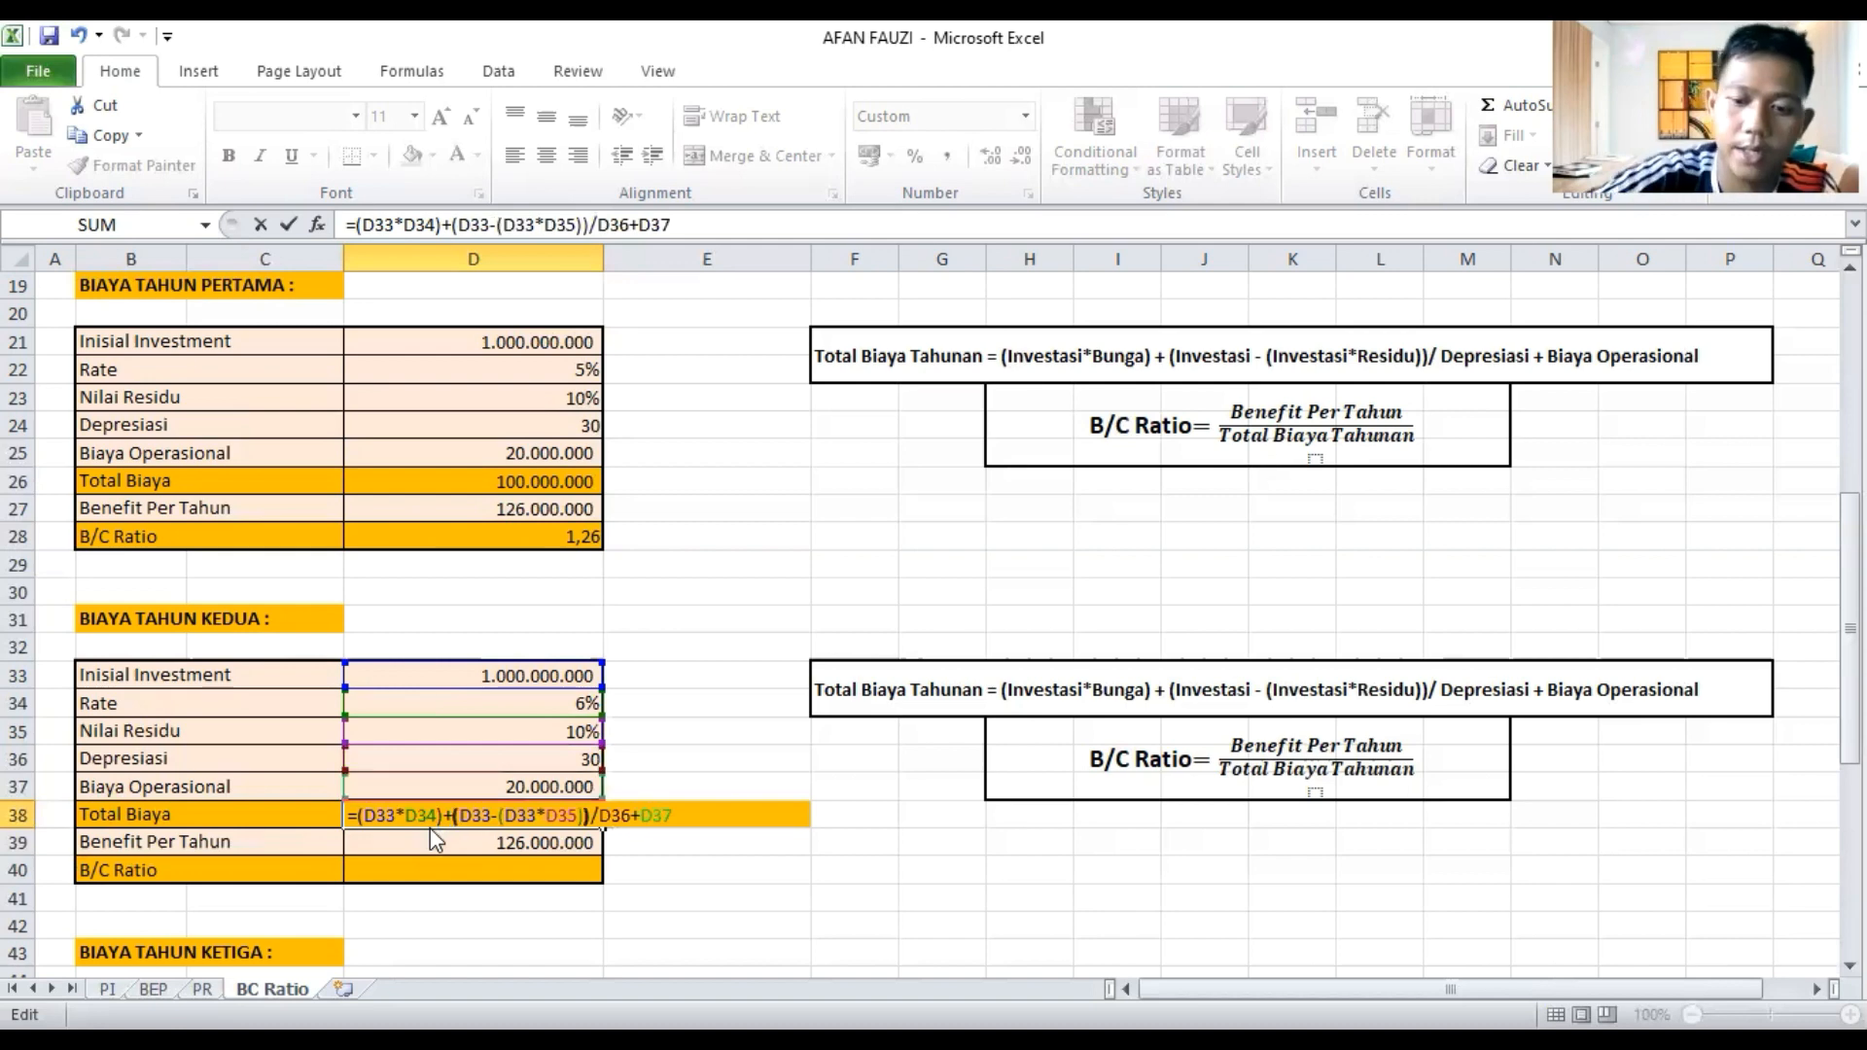
pyautogui.press('Return')
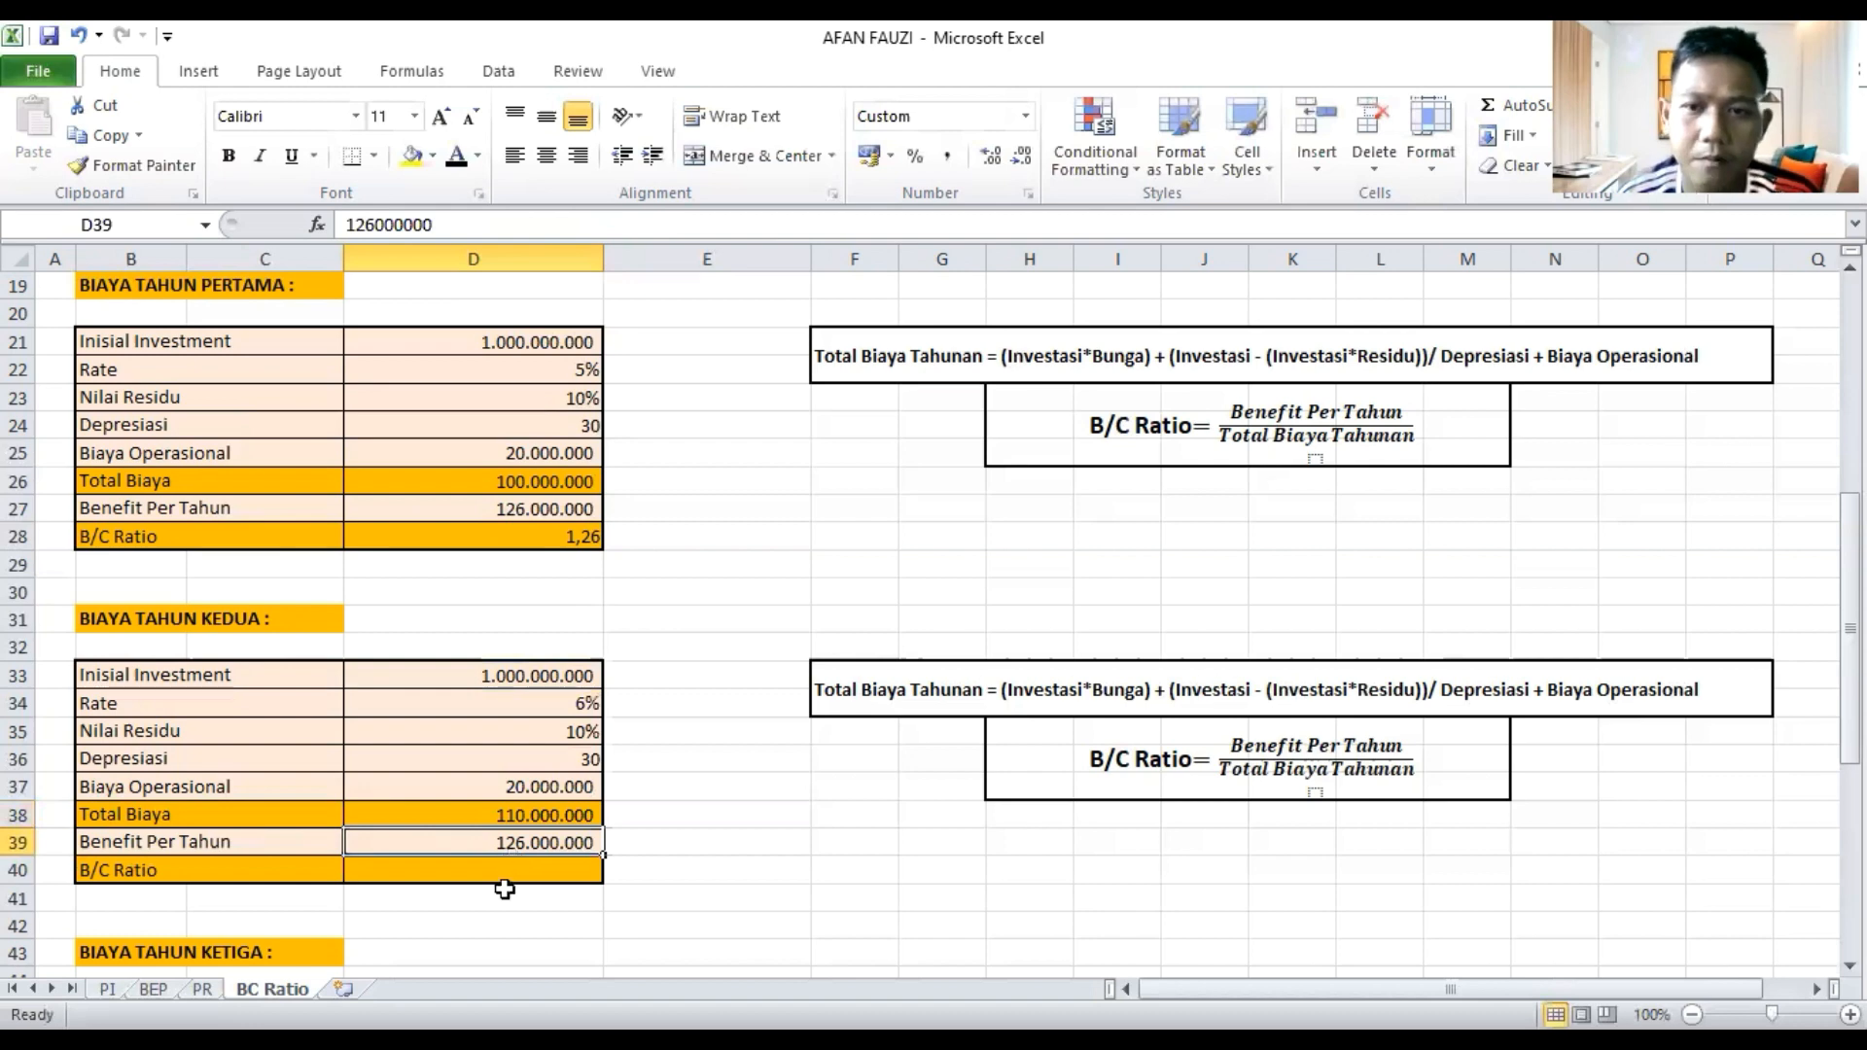
# Calculate the second-year B/C Ratio in D40 by dividing Benefit Per Tahun in D39 by Total Biaya in D38
pyautogui.click(516, 876)
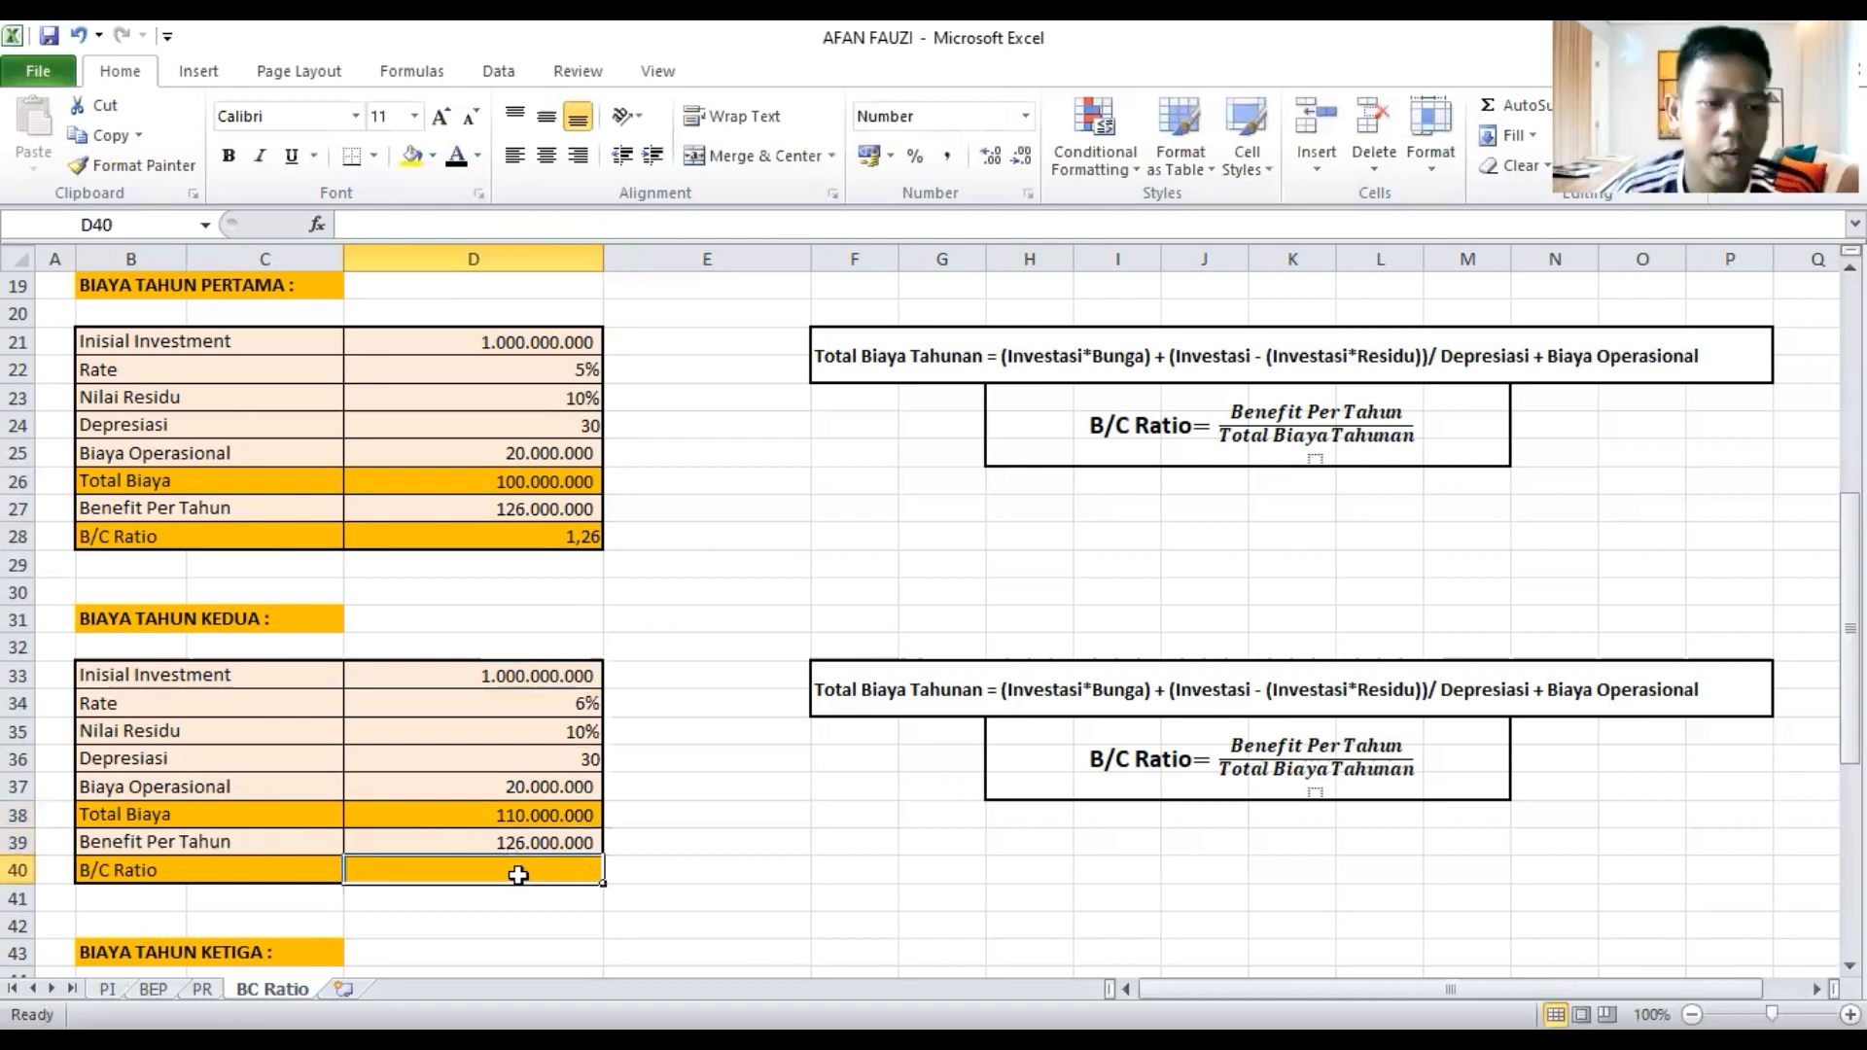
pyautogui.write('=')
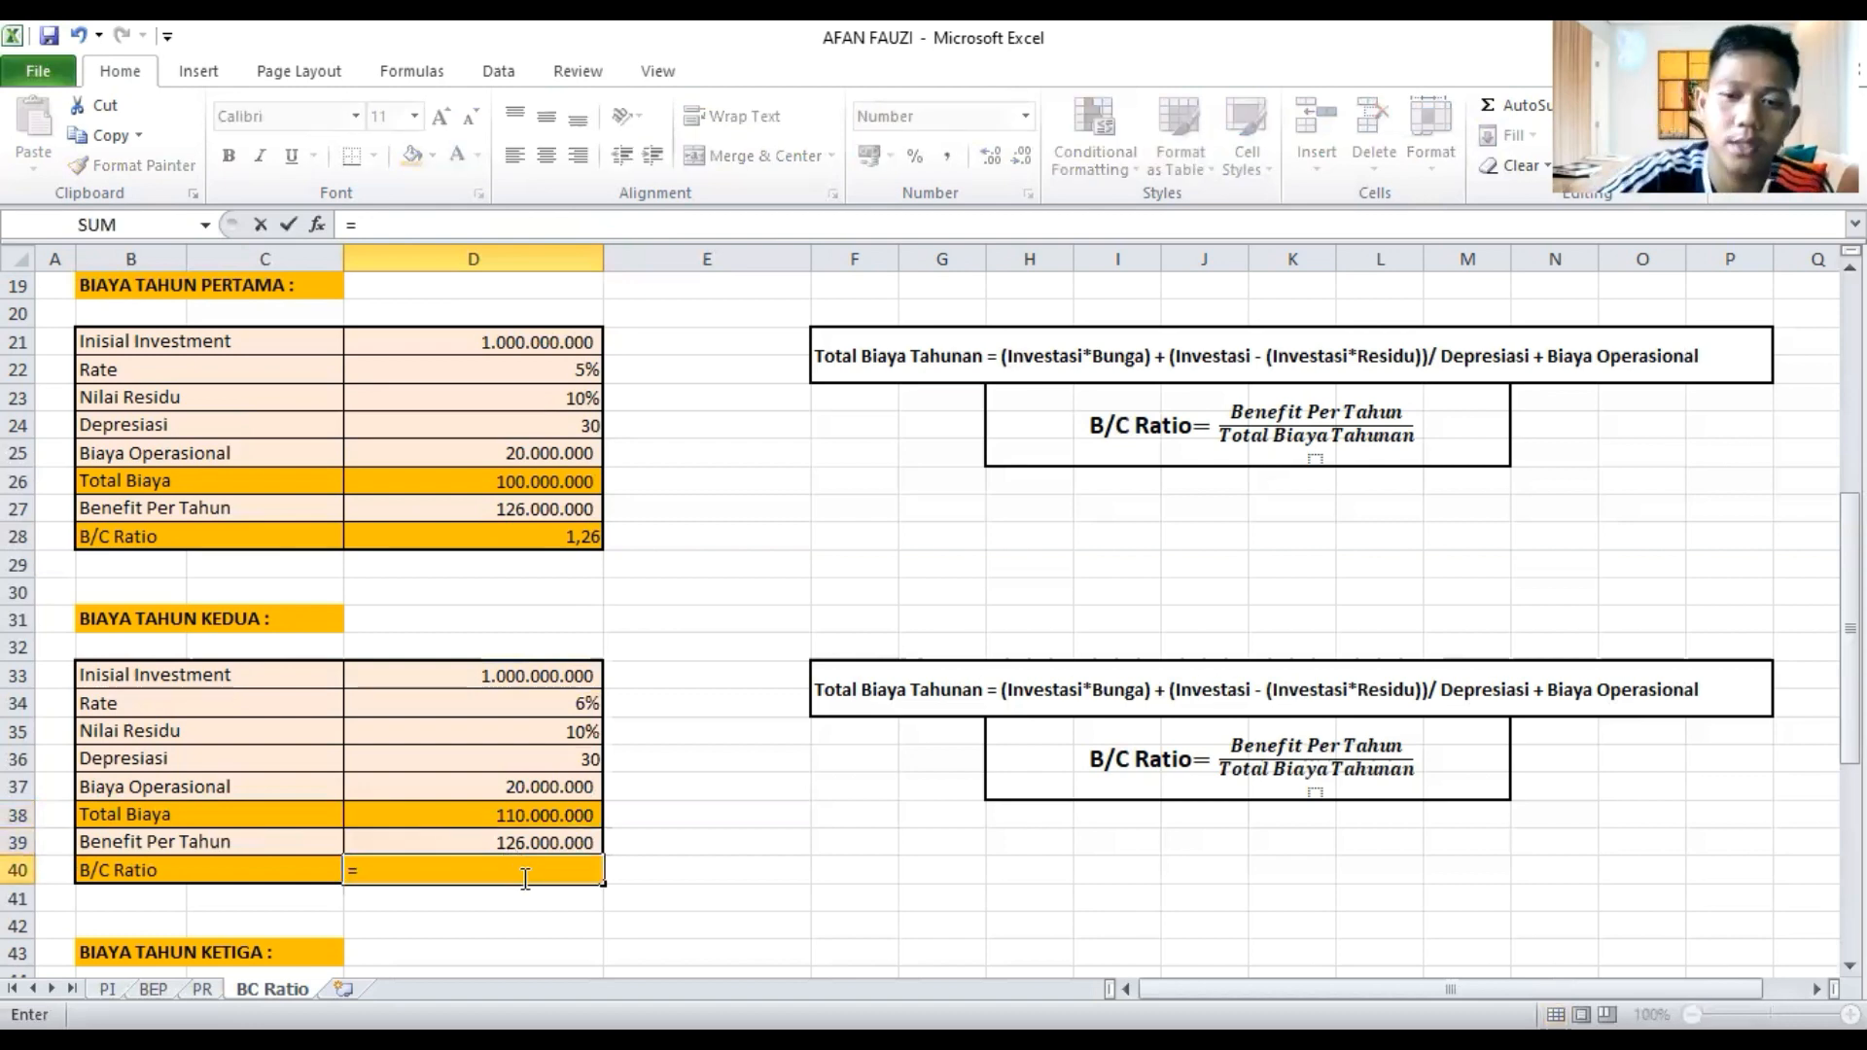
pyautogui.click(546, 840)
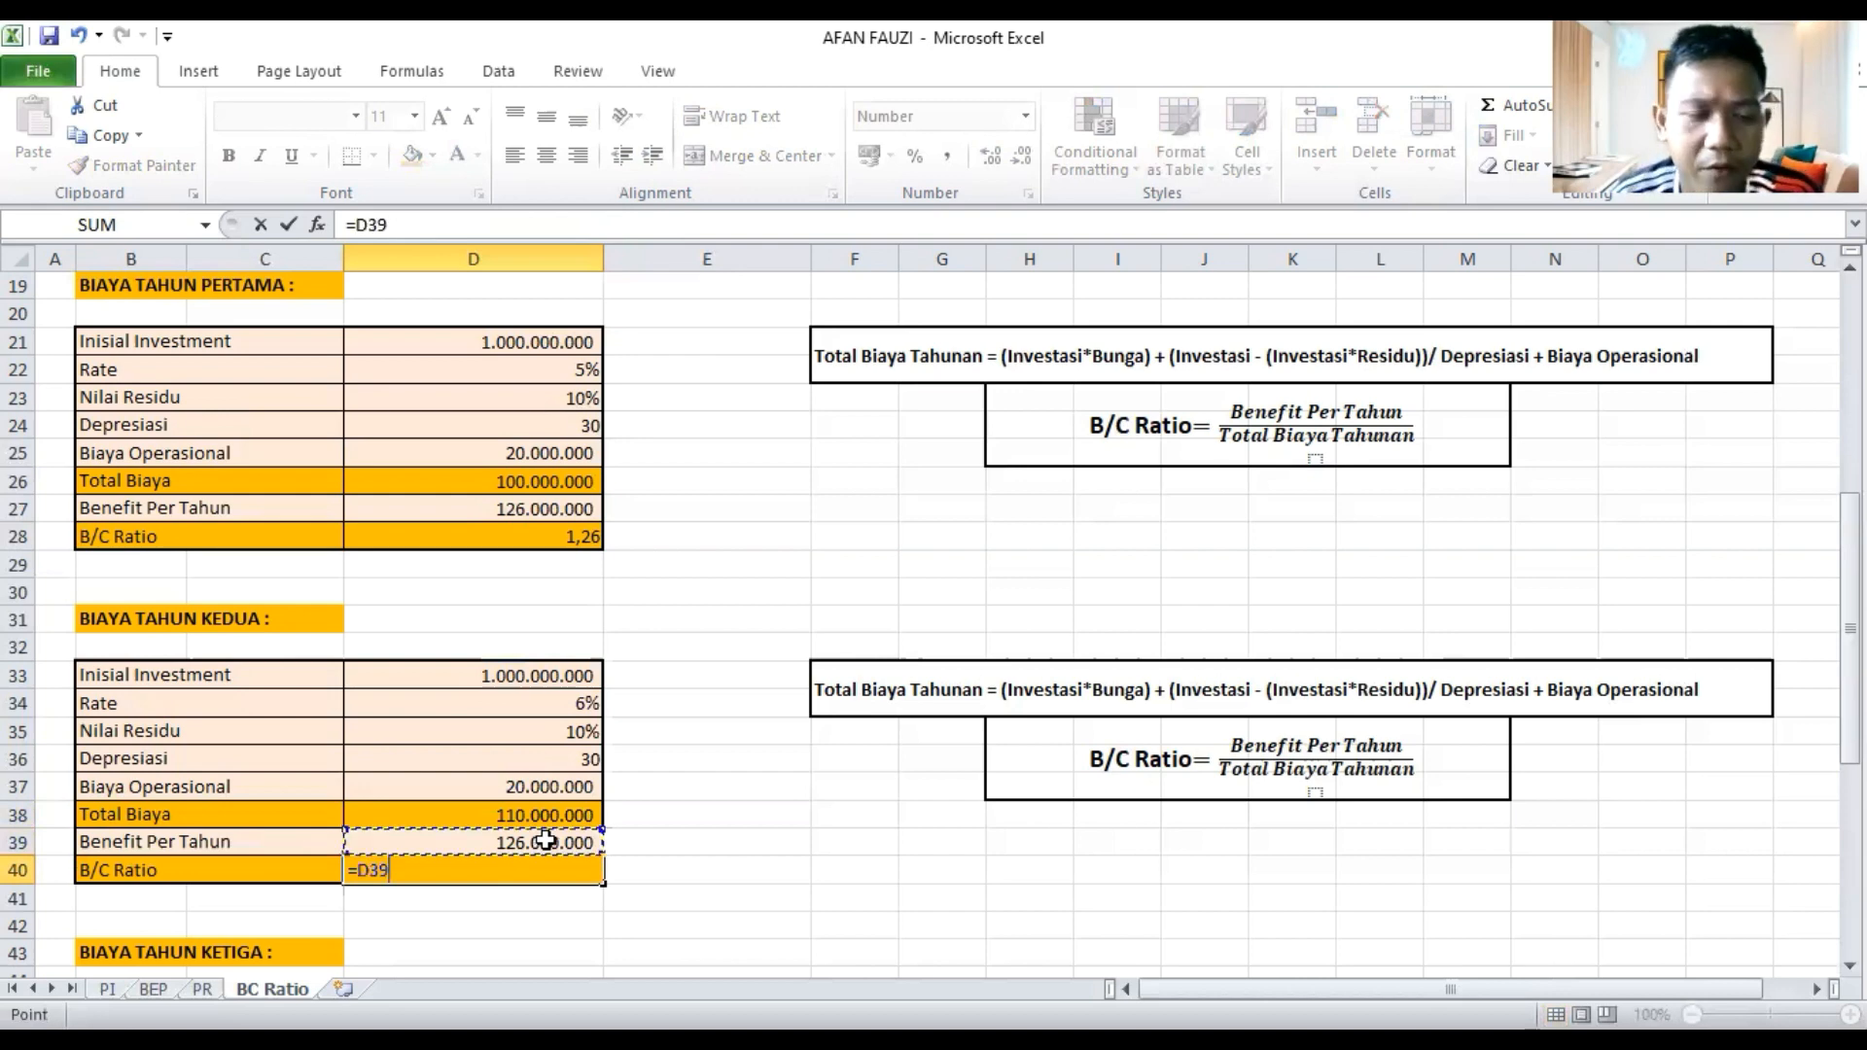
pyautogui.write('/')
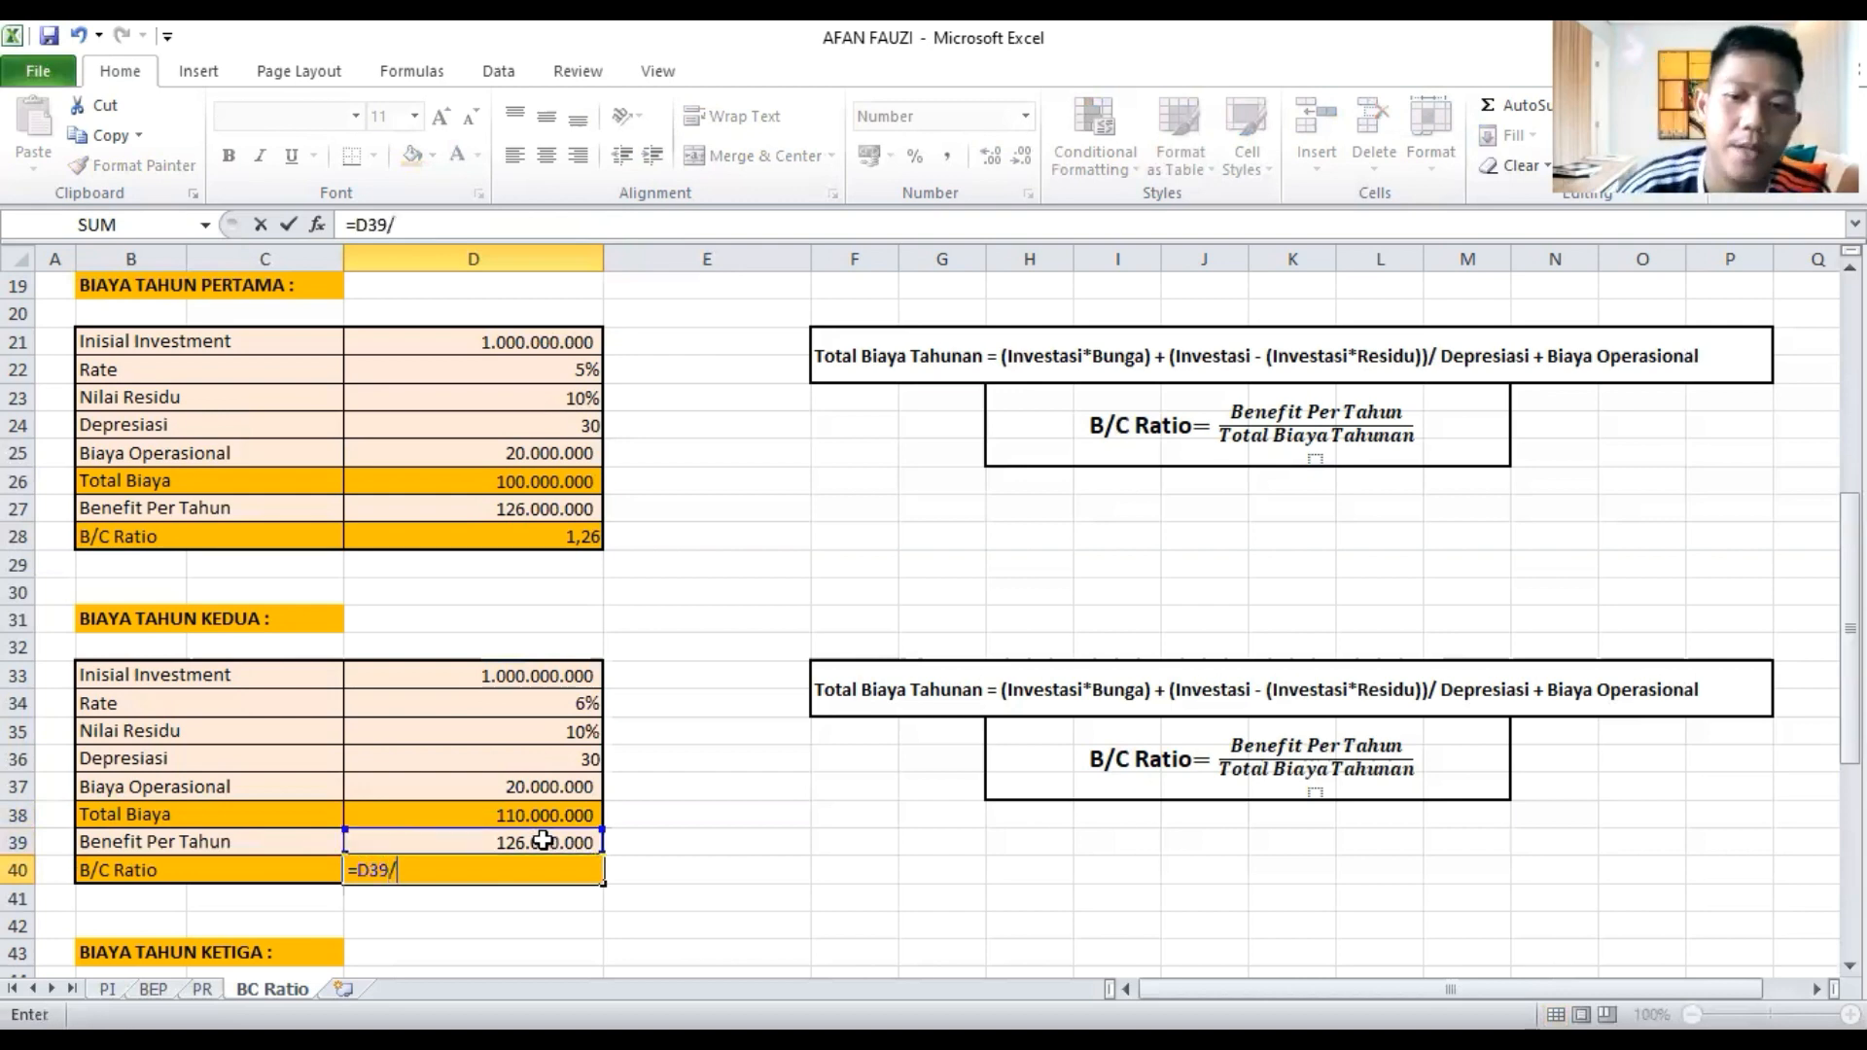
pyautogui.click(503, 814)
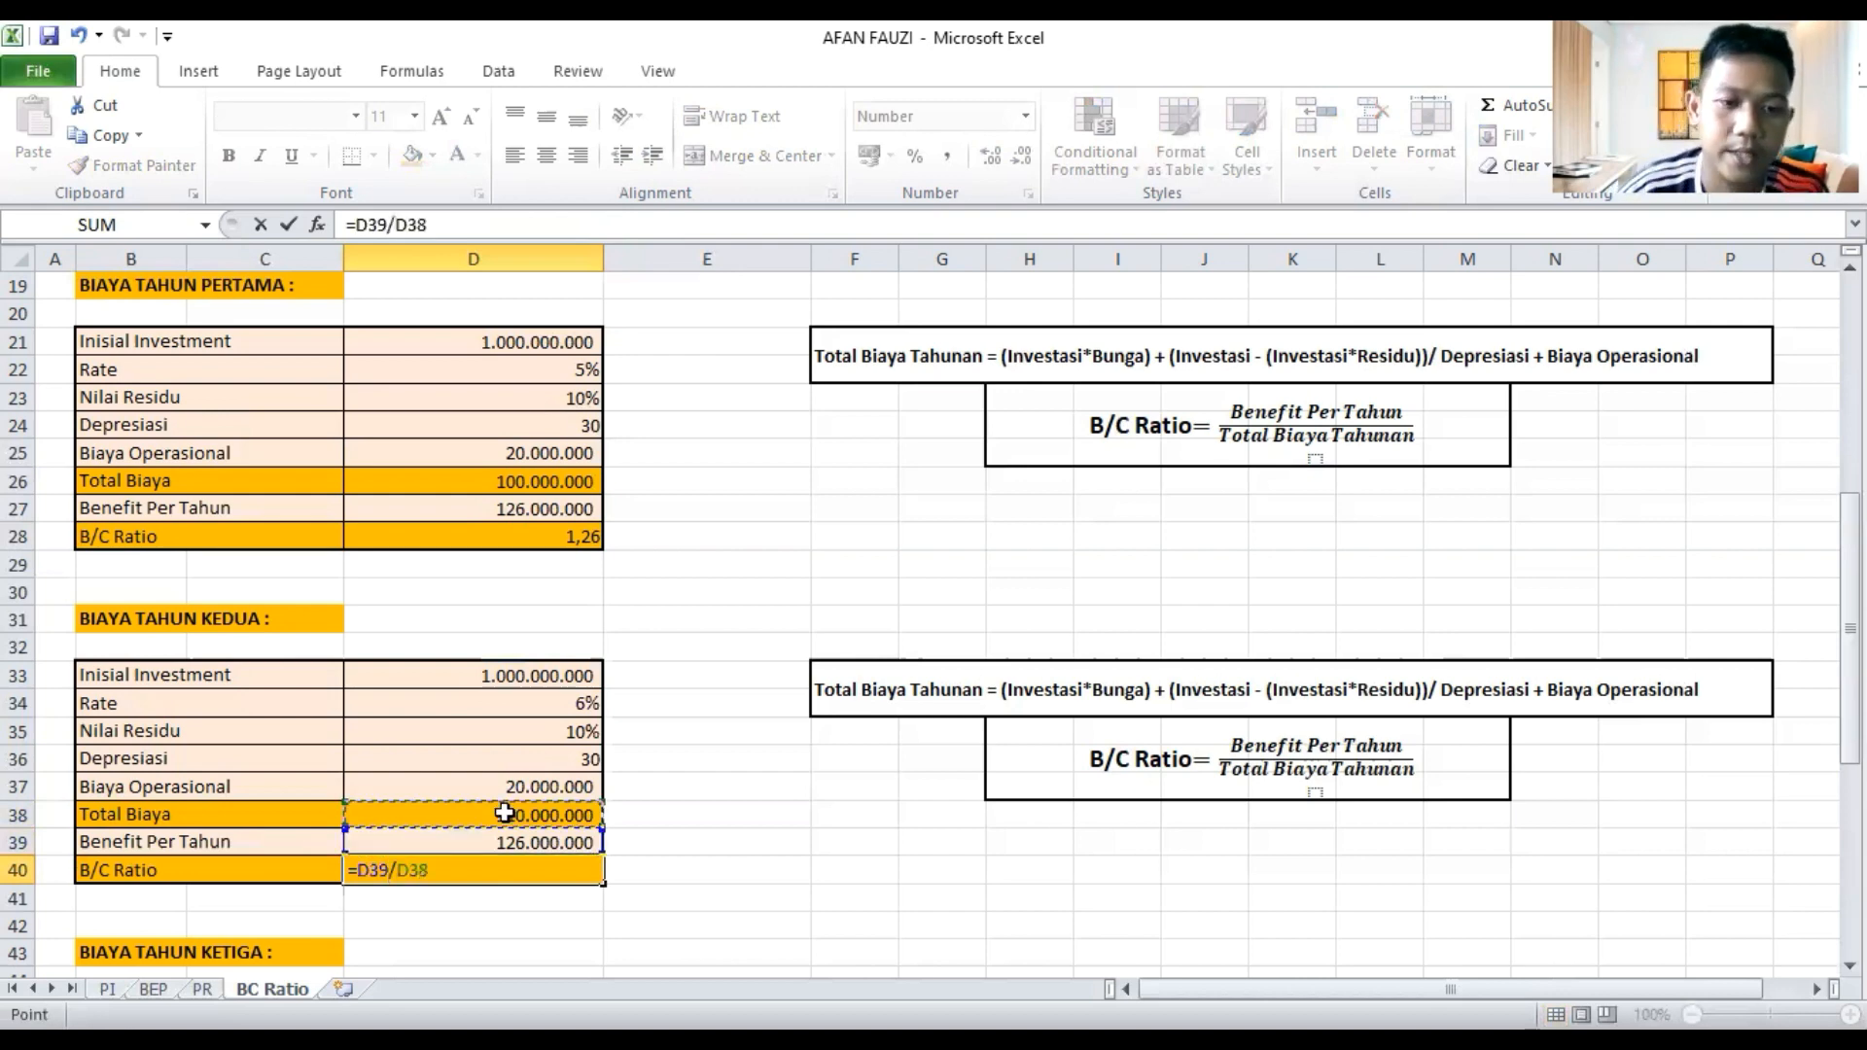
pyautogui.press('Return')
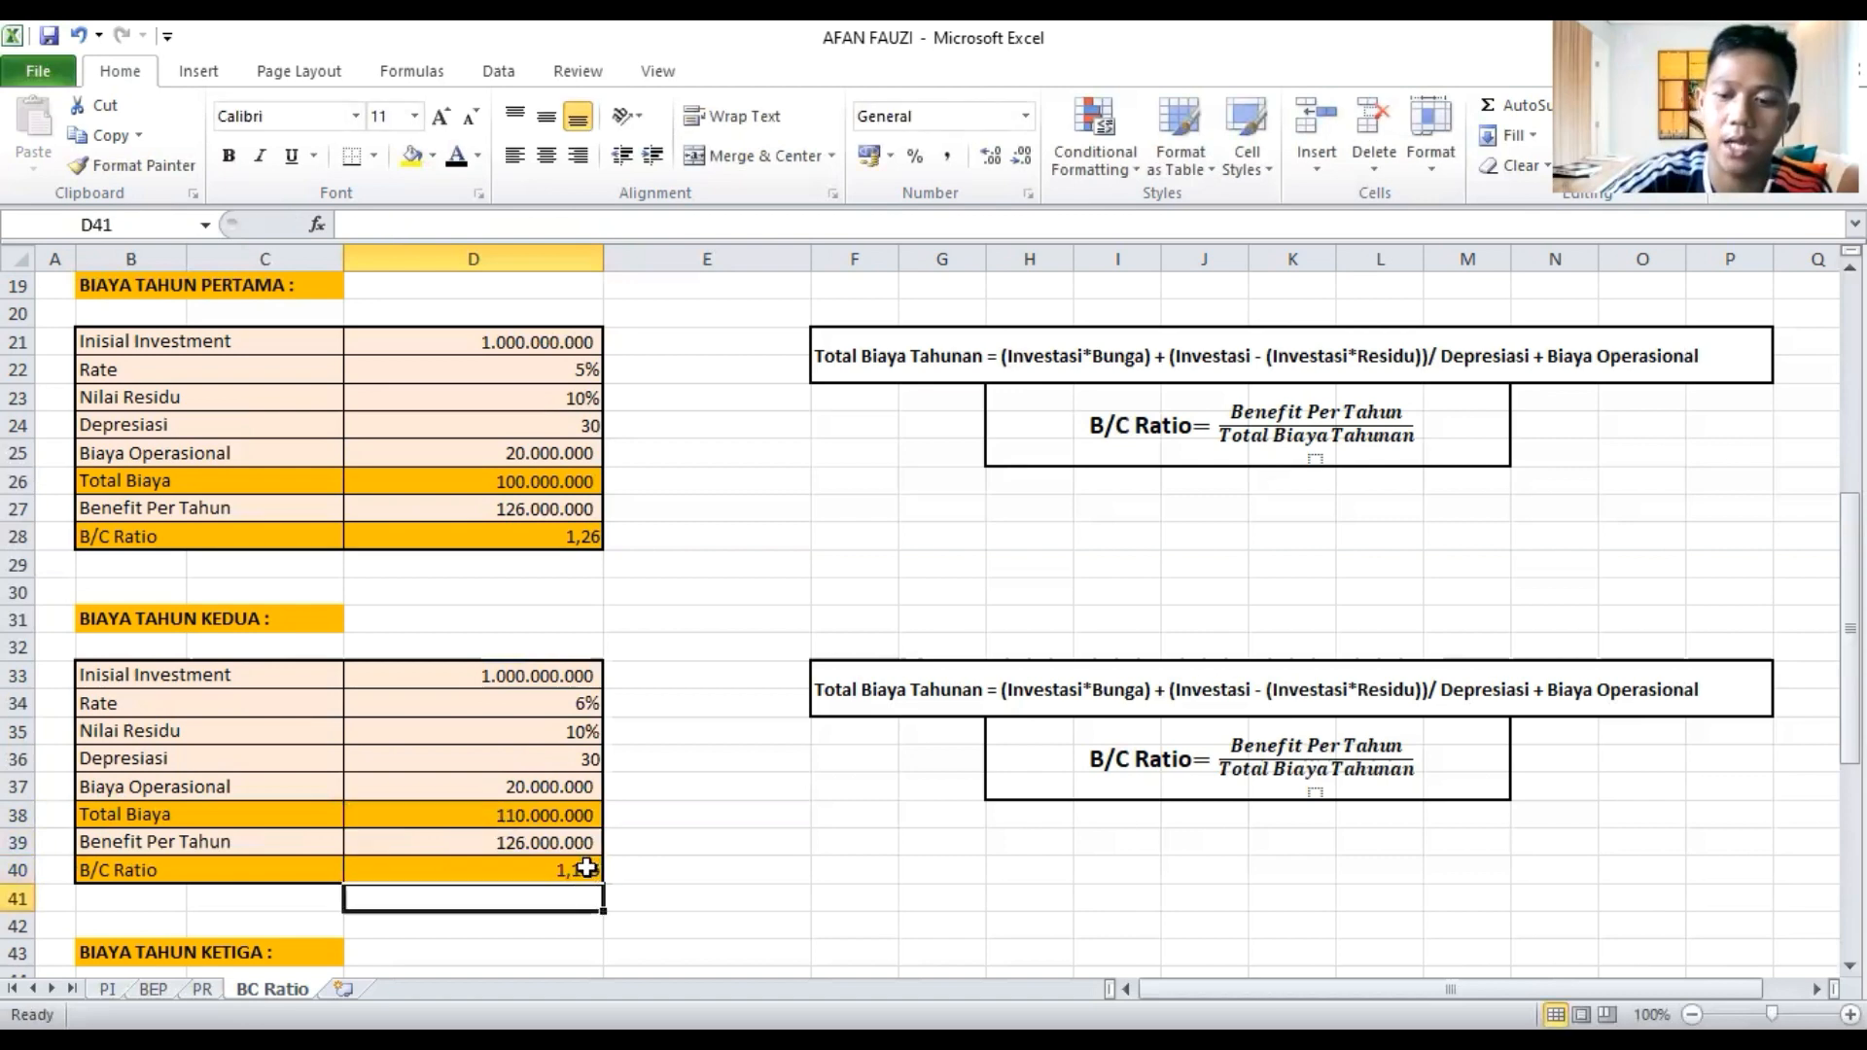
pyautogui.press('Up')
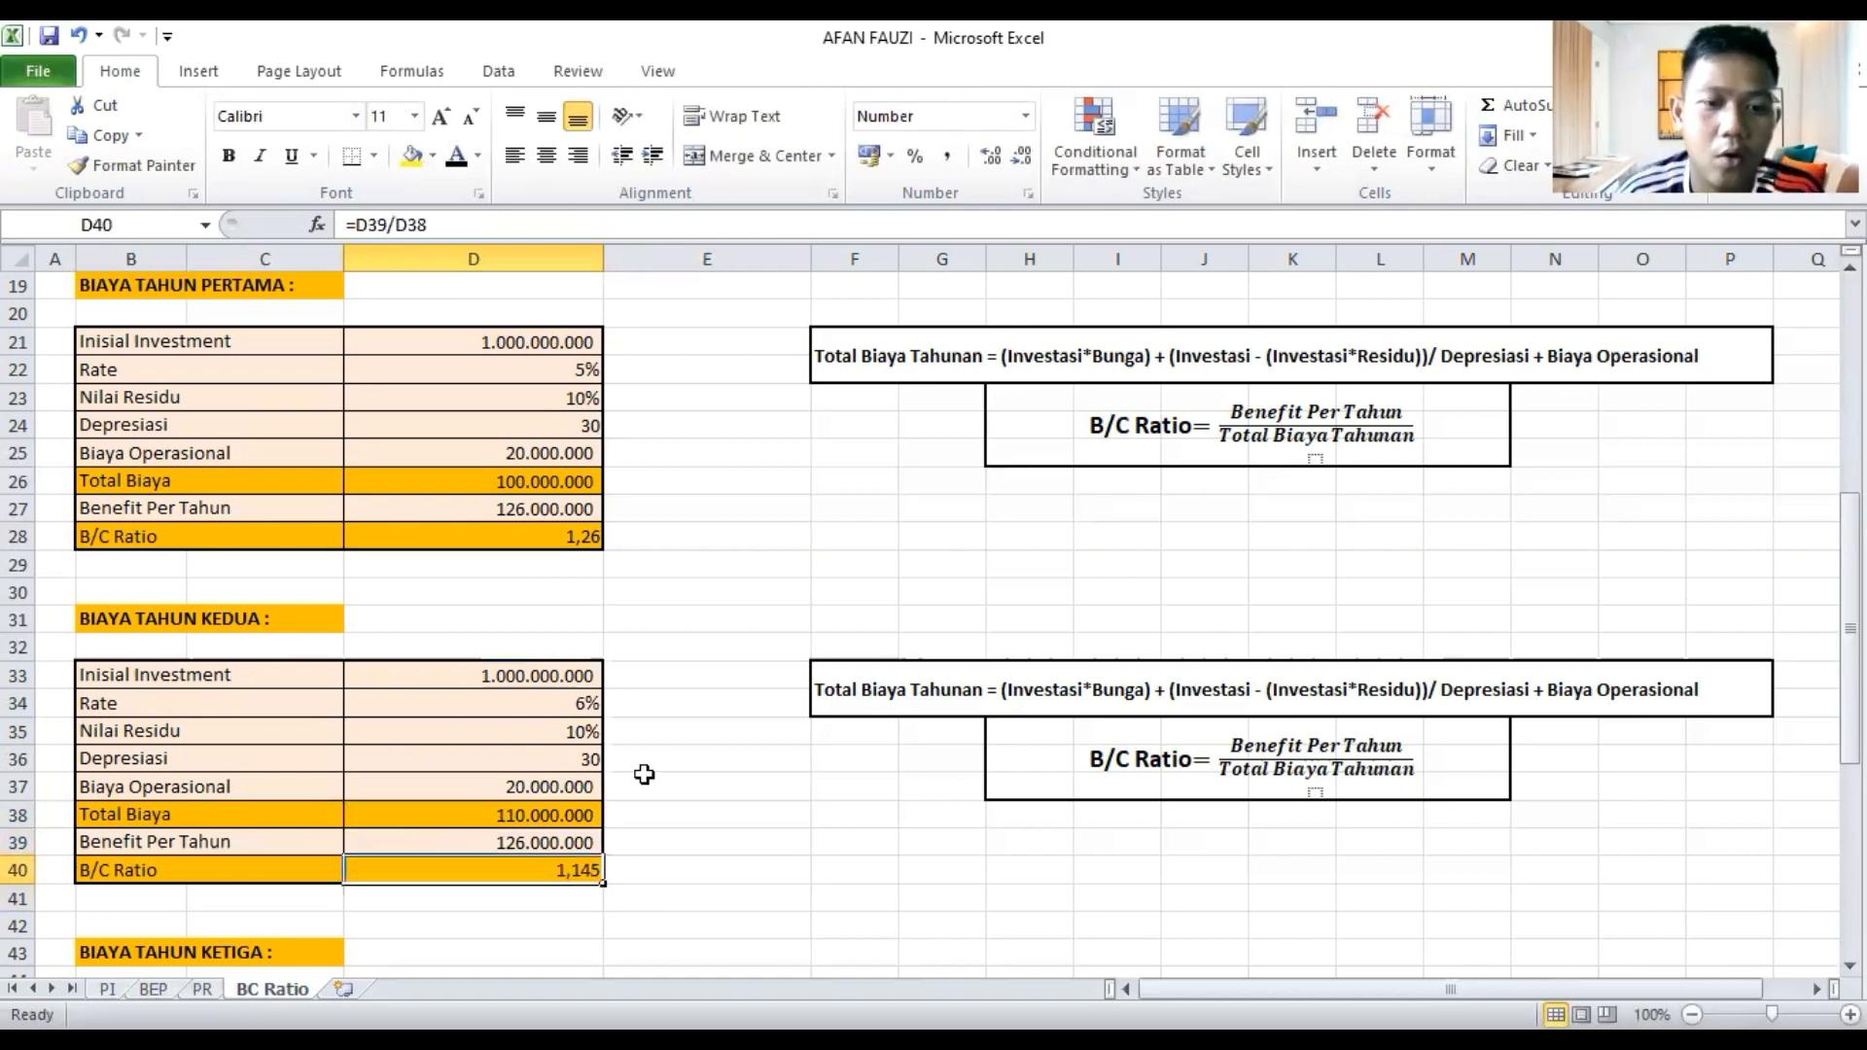
# Examine the third-year cost table's inputs from Inisial Investment to Biaya Operasional
pyautogui.scroll(-2, 474, 796)
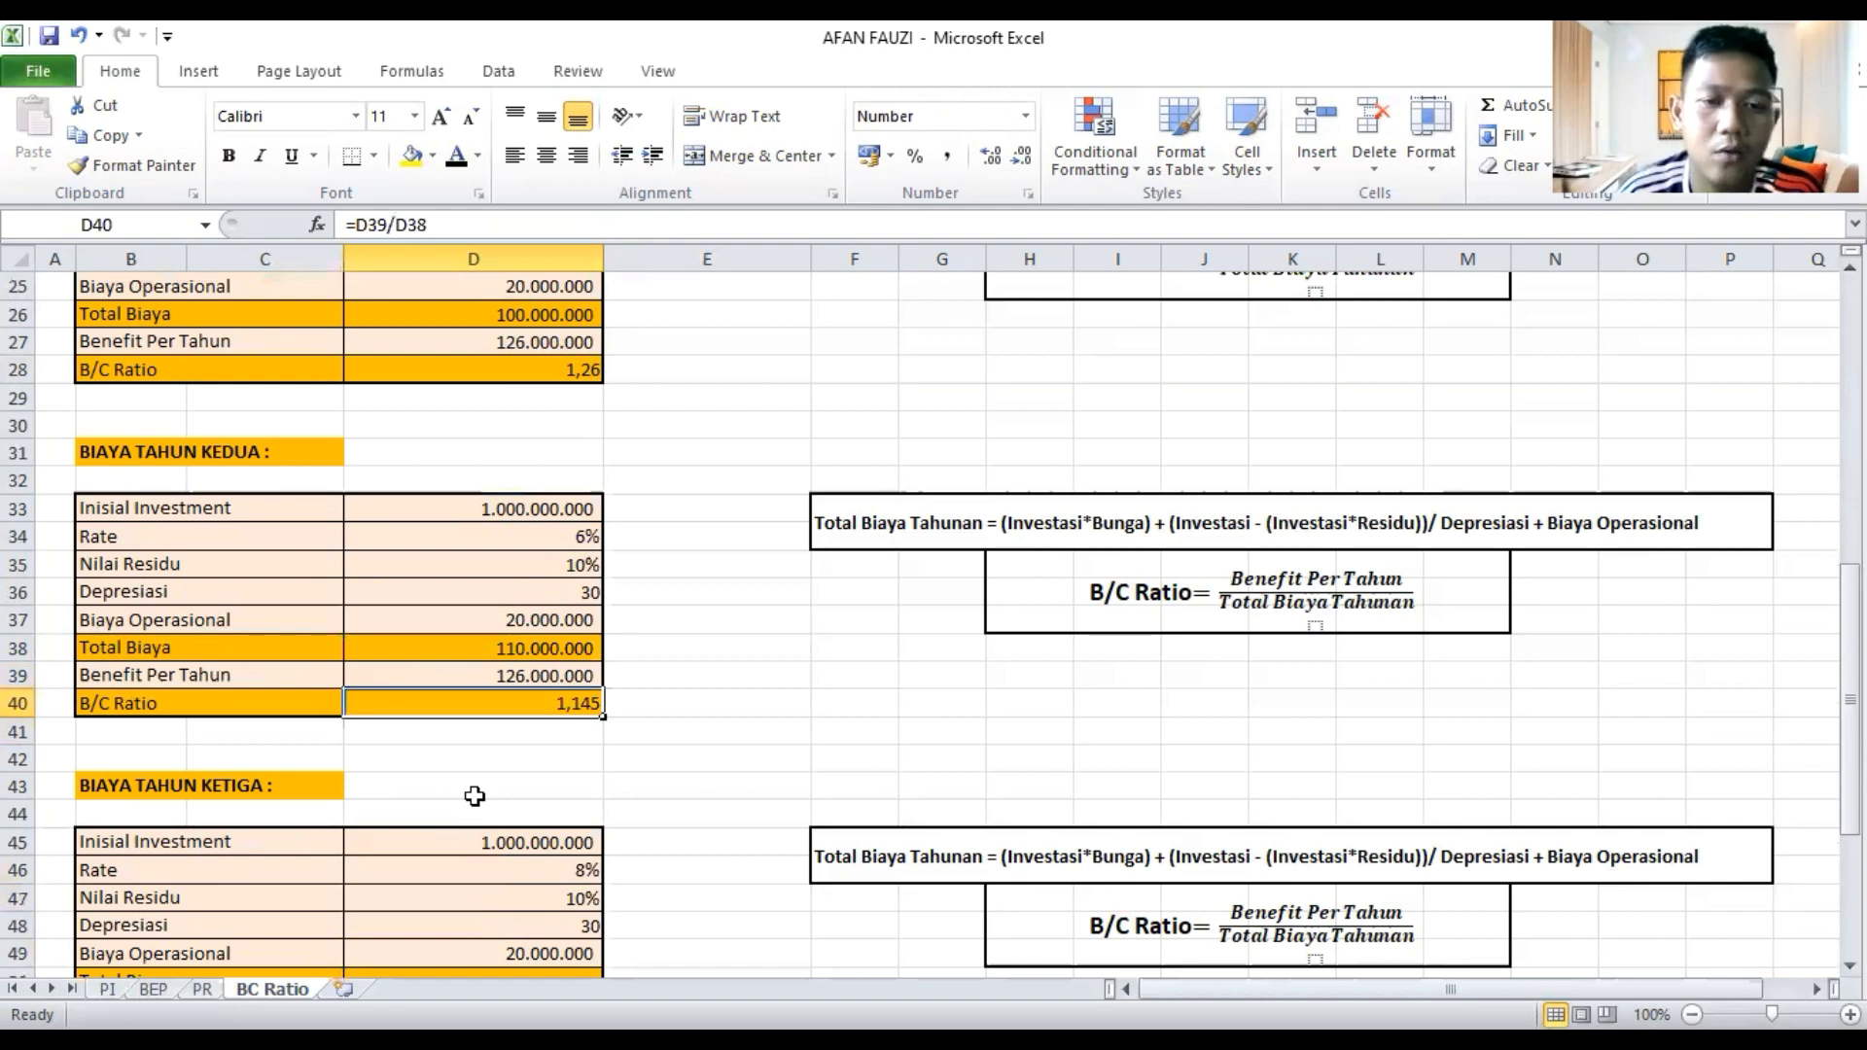
pyautogui.scroll(-1, 474, 796)
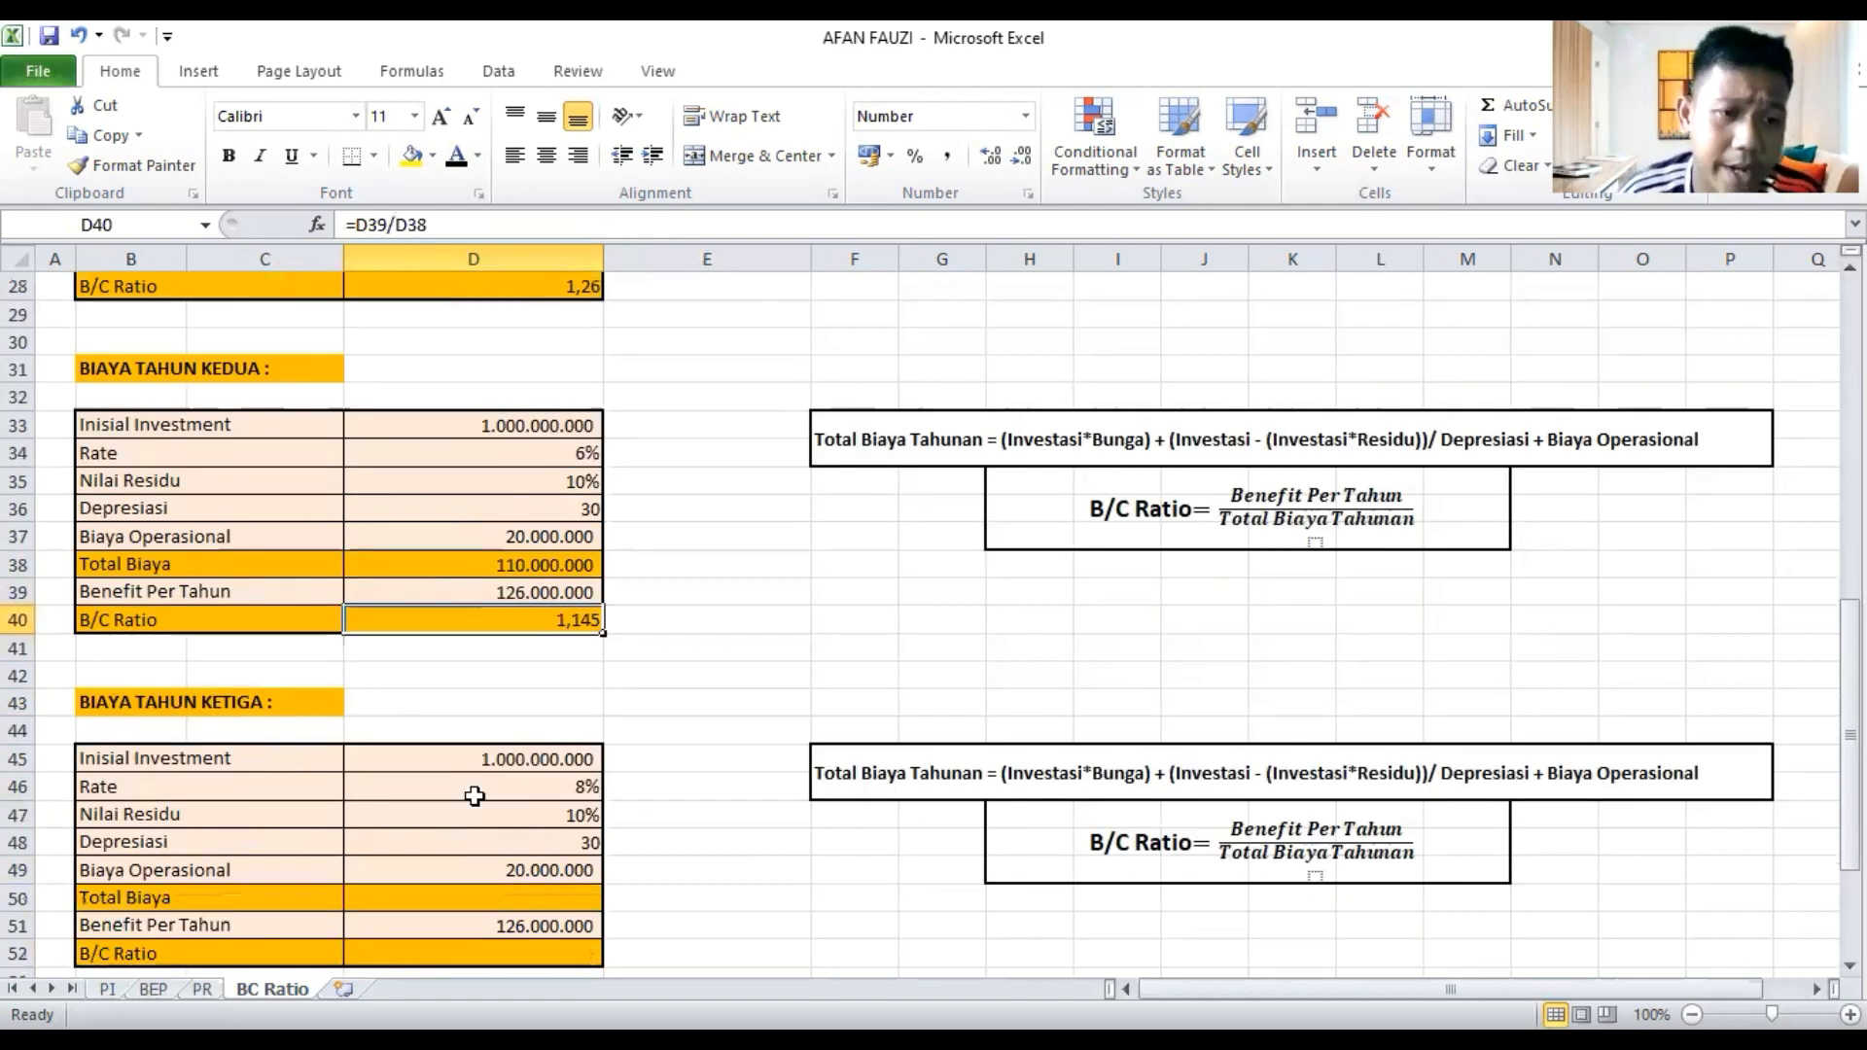
pyautogui.scroll(-1, 474, 796)
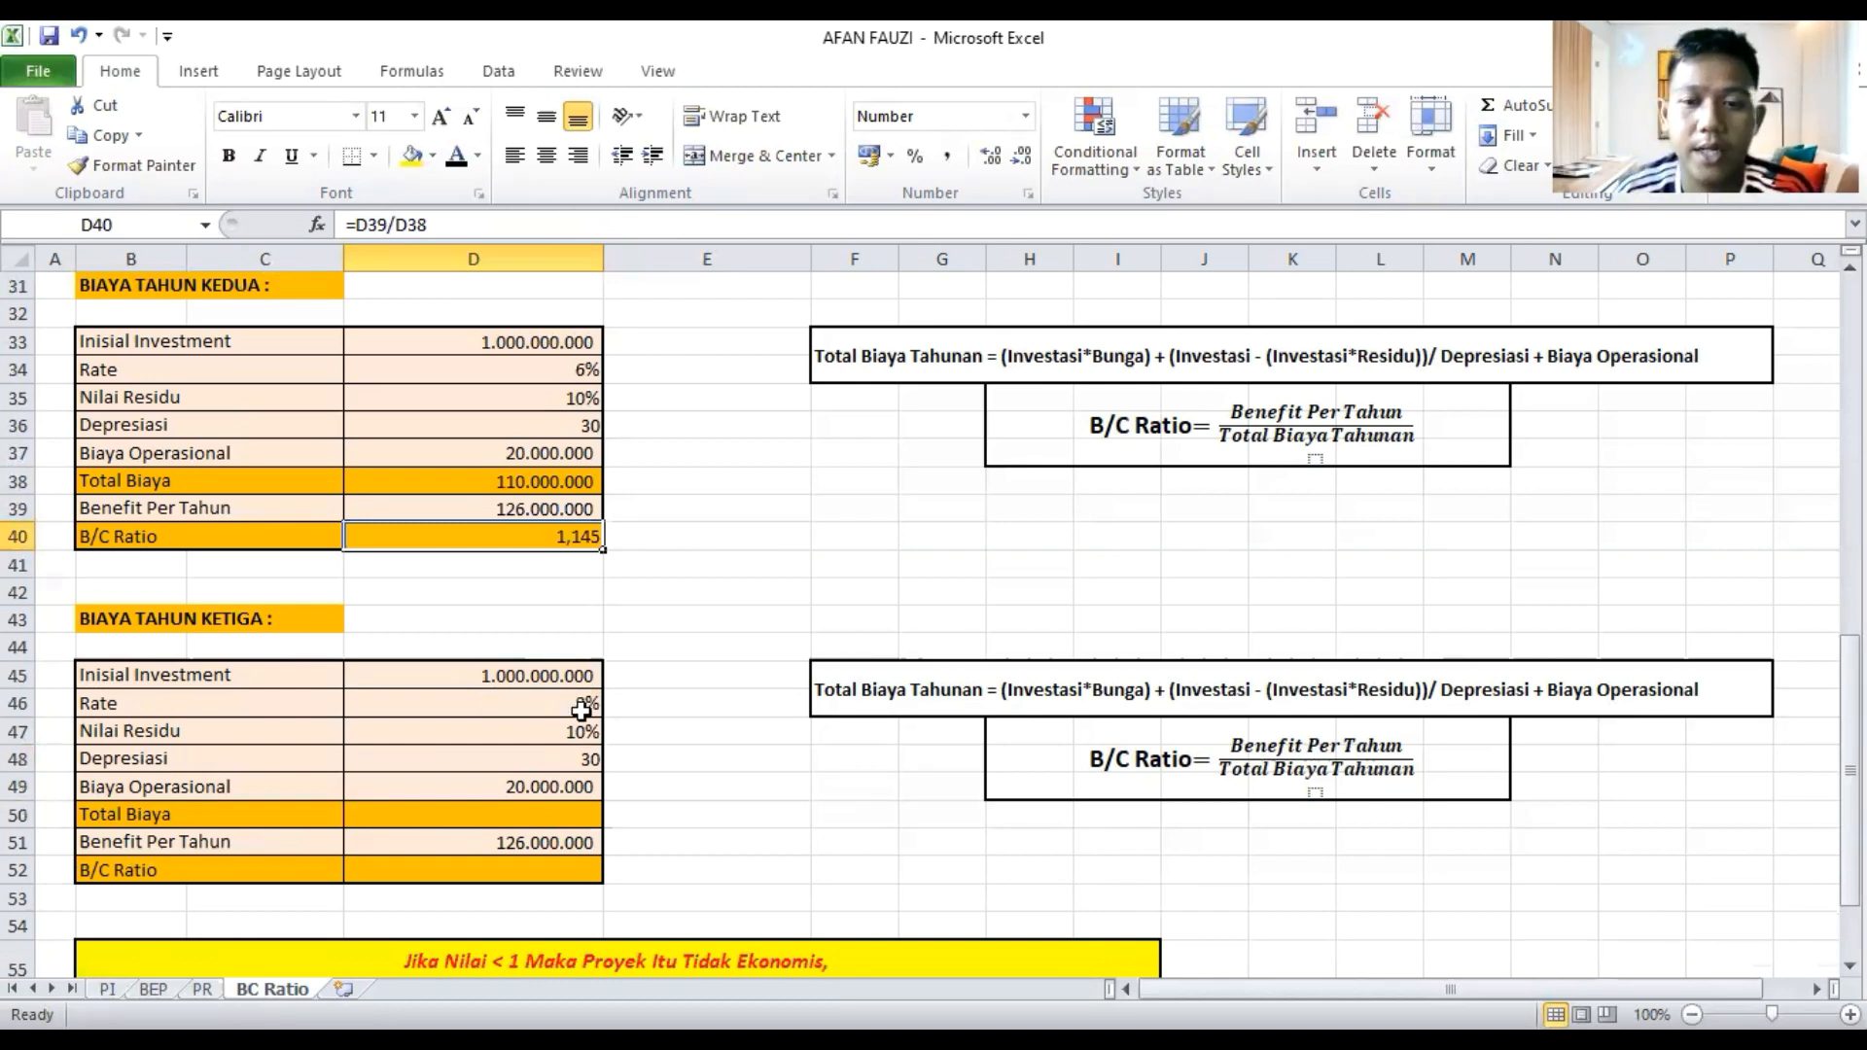
# Calculate the third-year Total Biaya in D50 with the formula =(D45*D46)+(D45-(D45*D47))/D48+D49
pyautogui.click(579, 813)
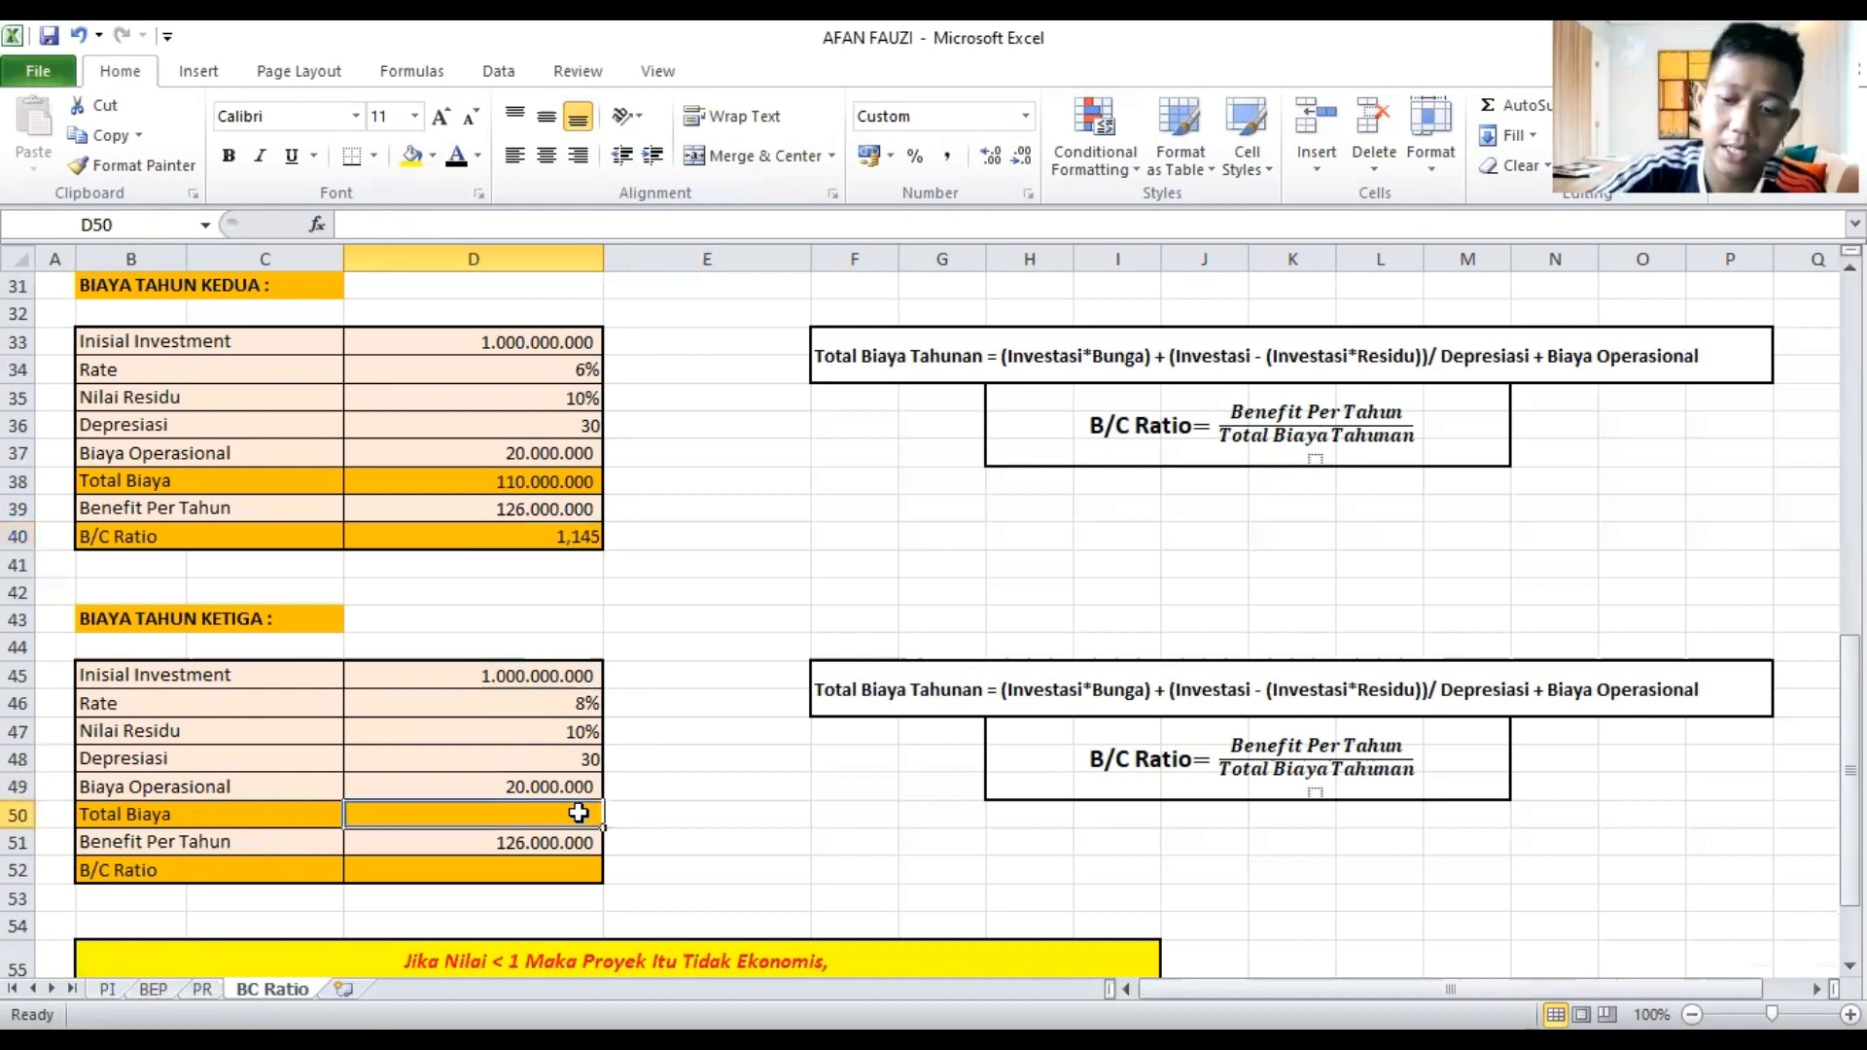
pyautogui.write('=')
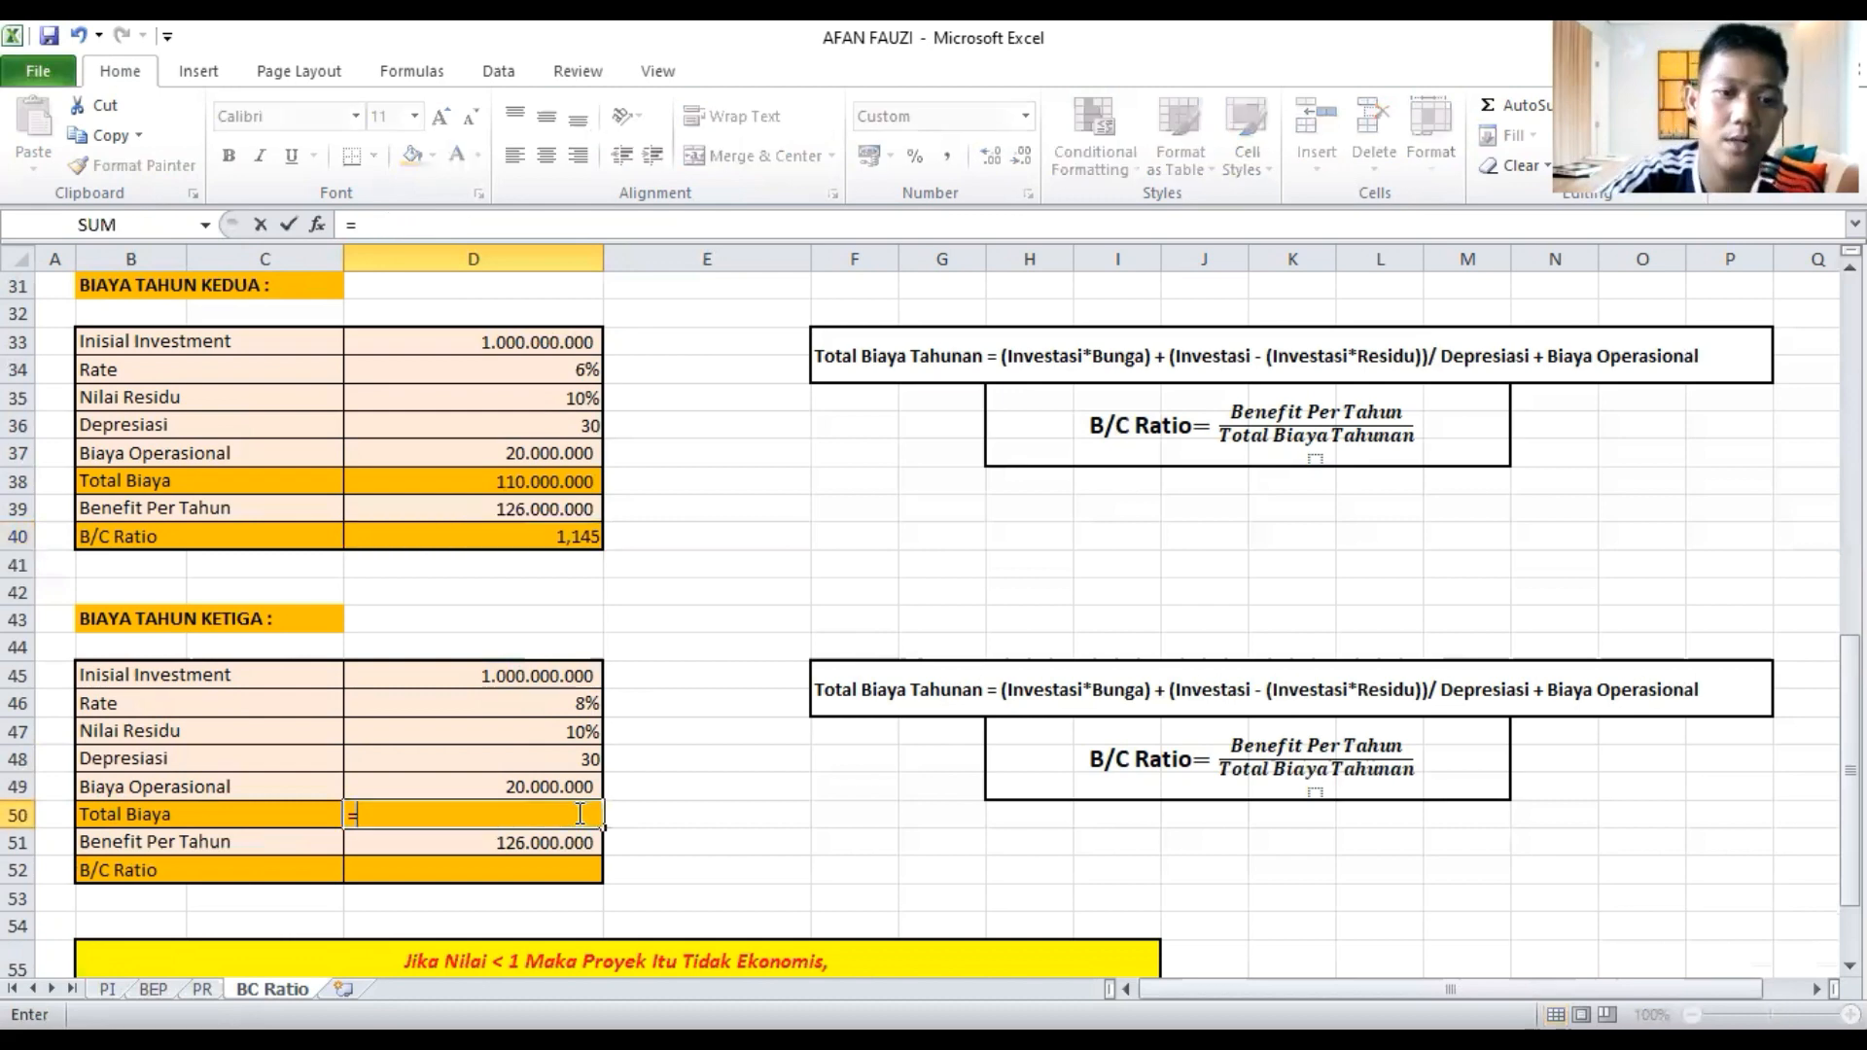
pyautogui.write('(')
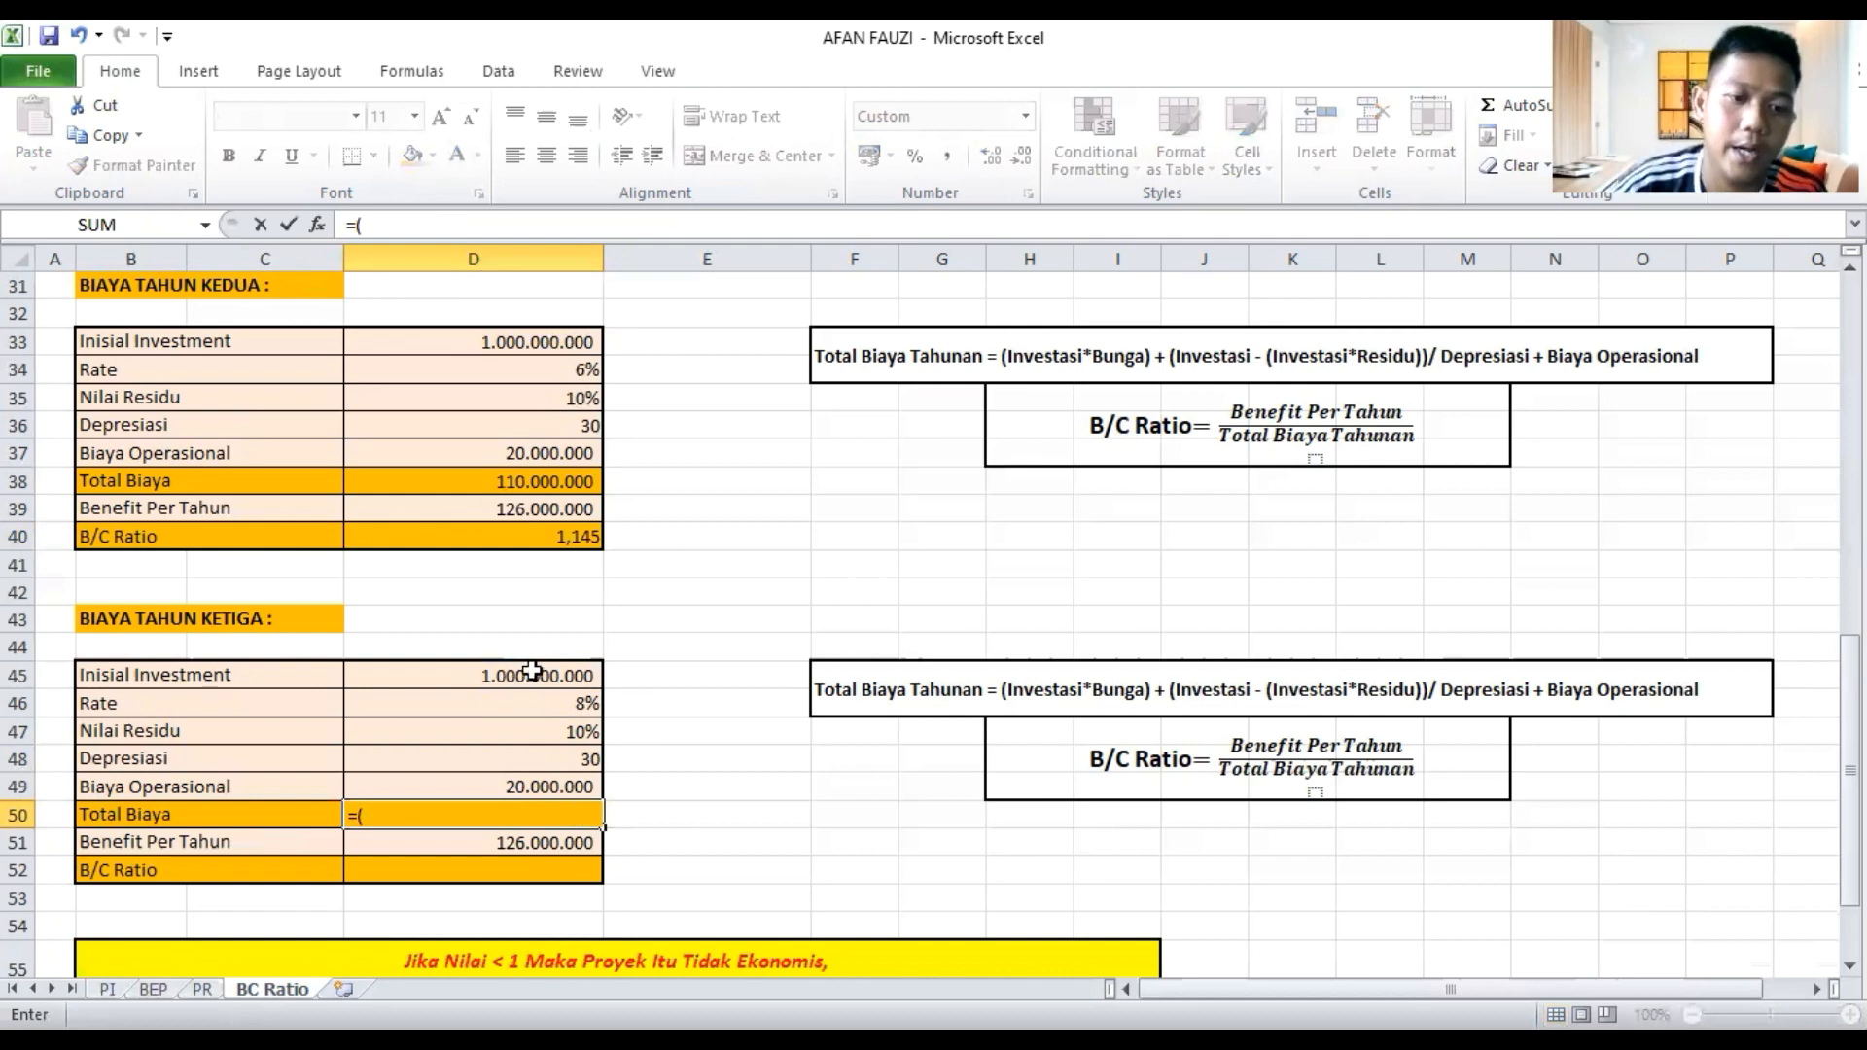
pyautogui.click(531, 671)
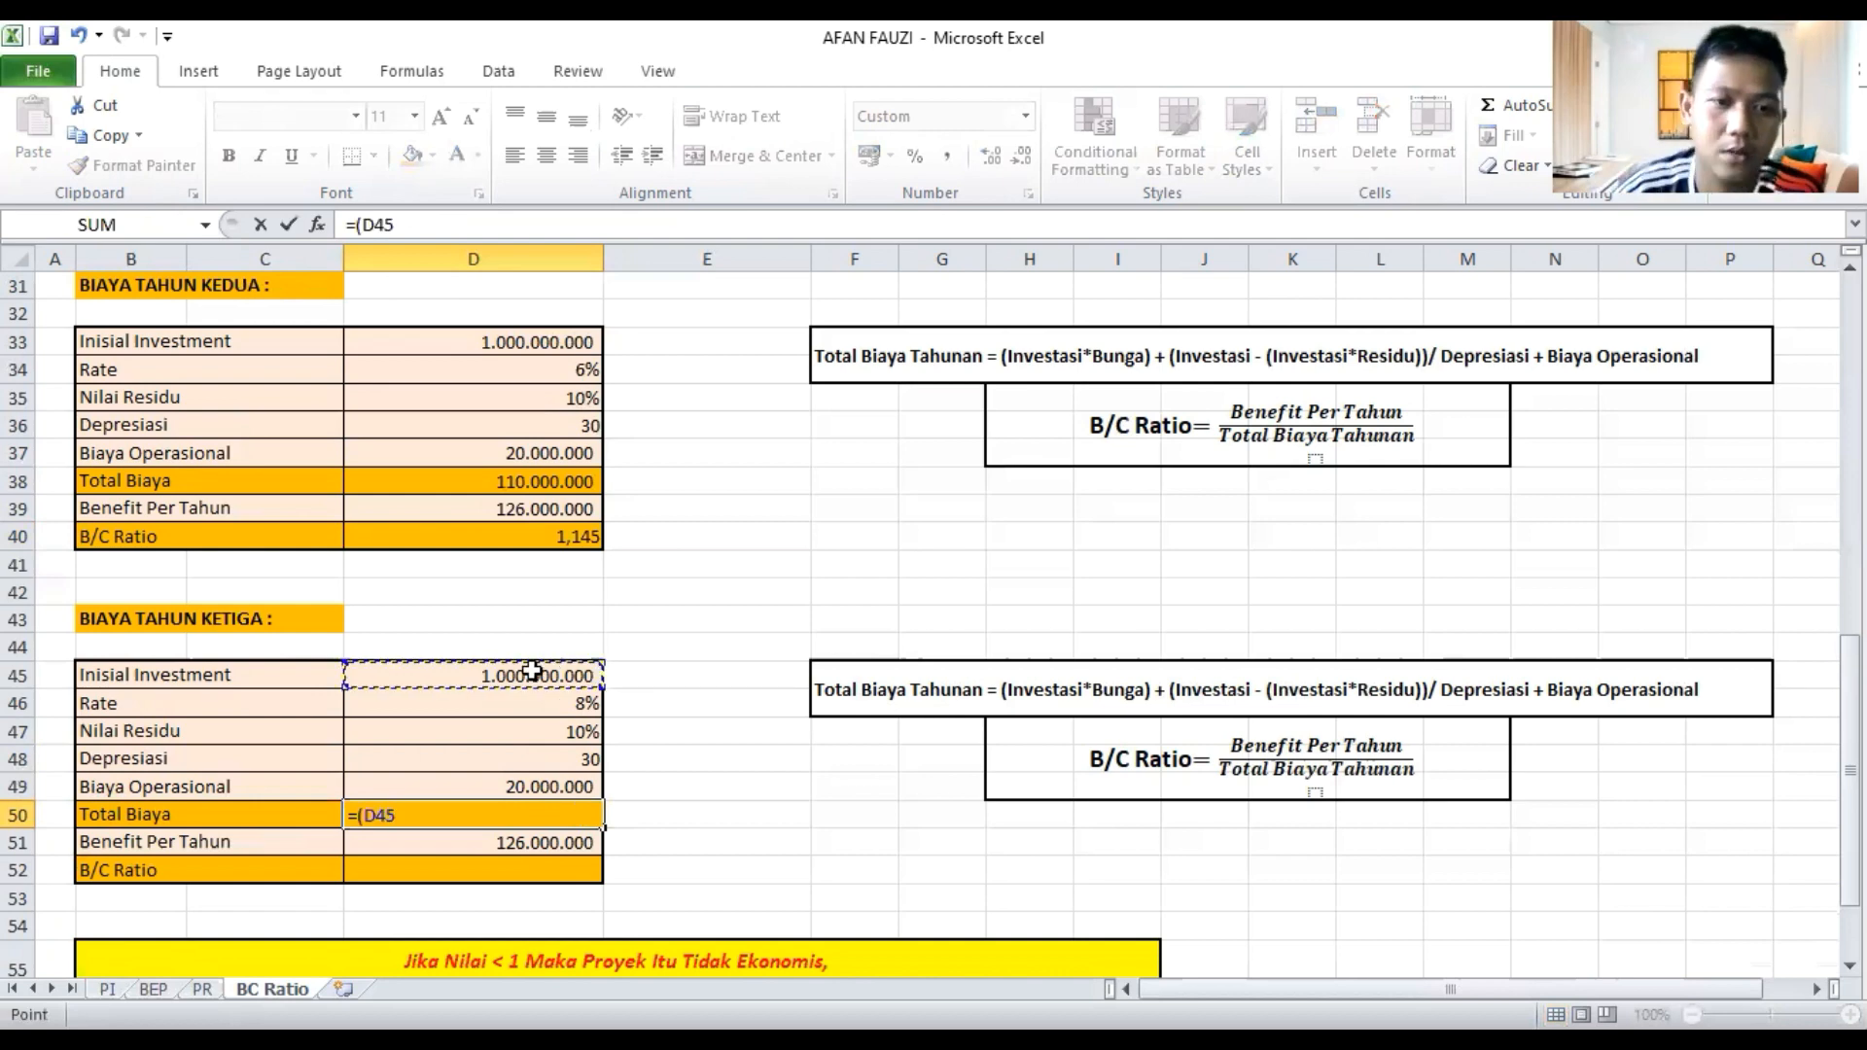
pyautogui.write('*')
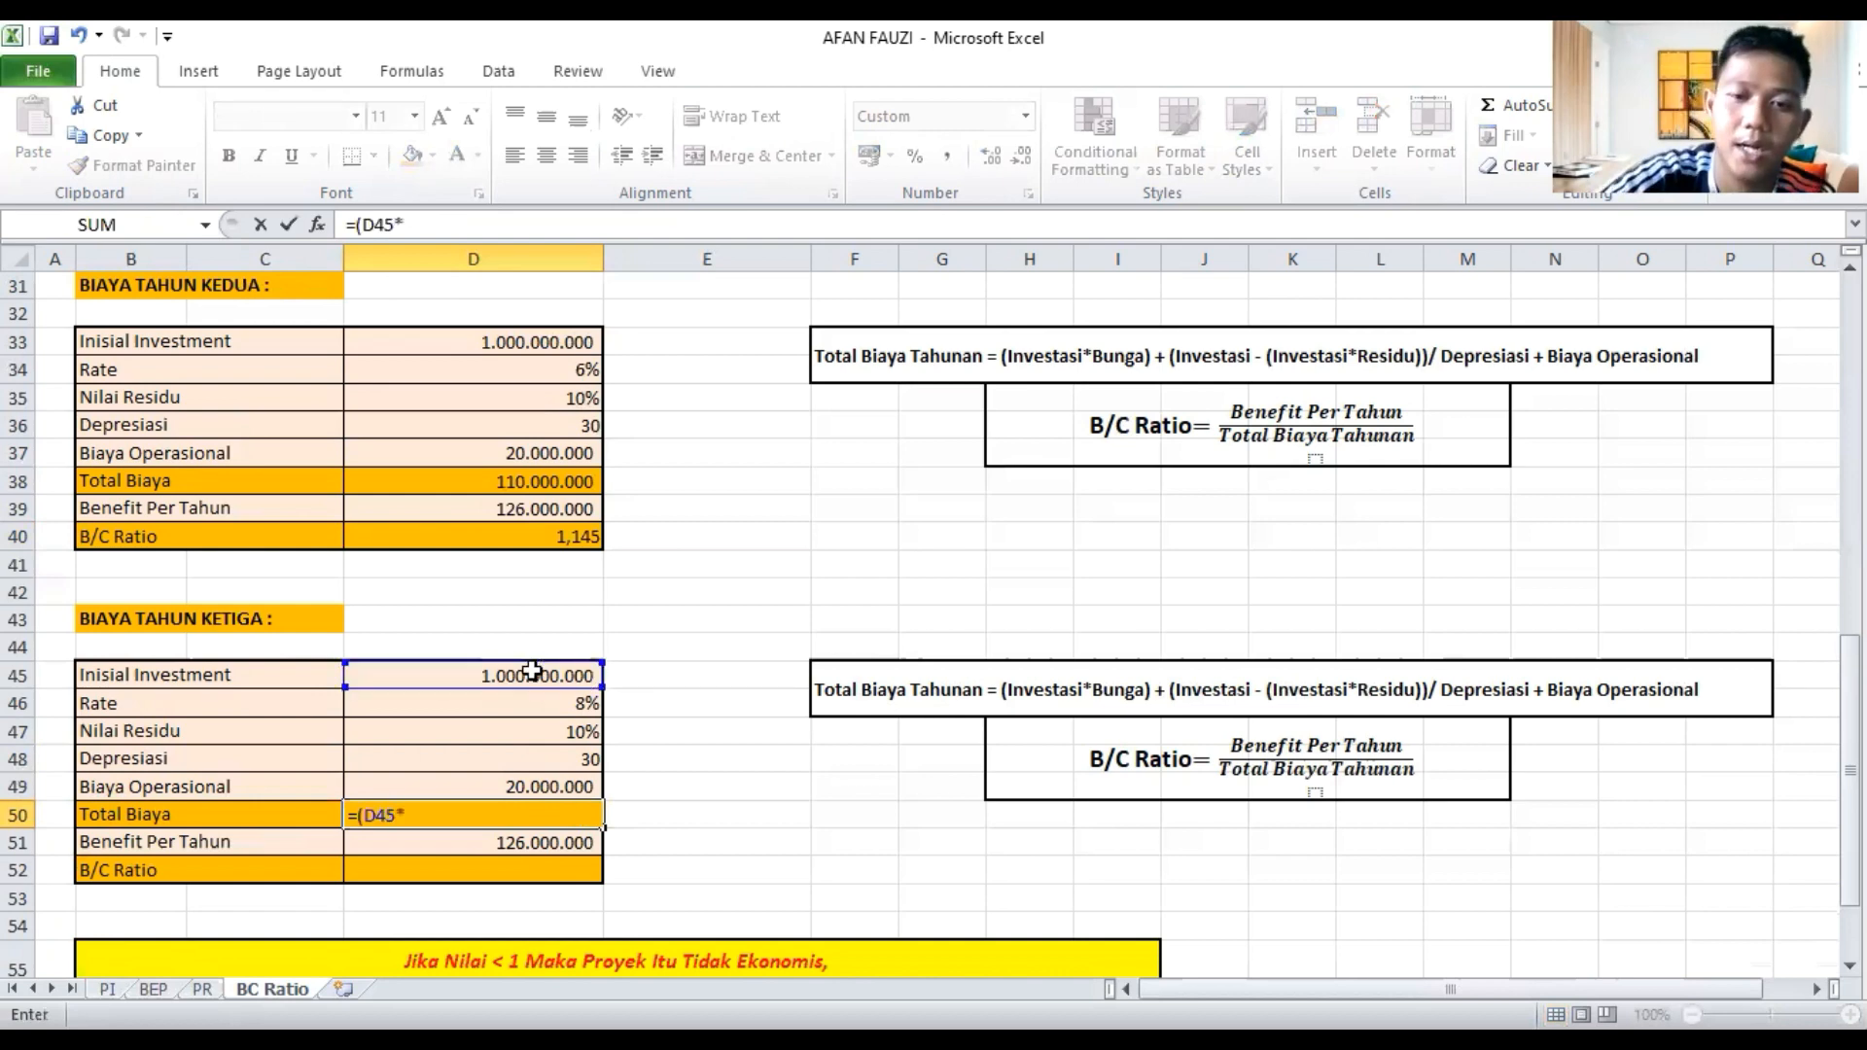
pyautogui.click(577, 694)
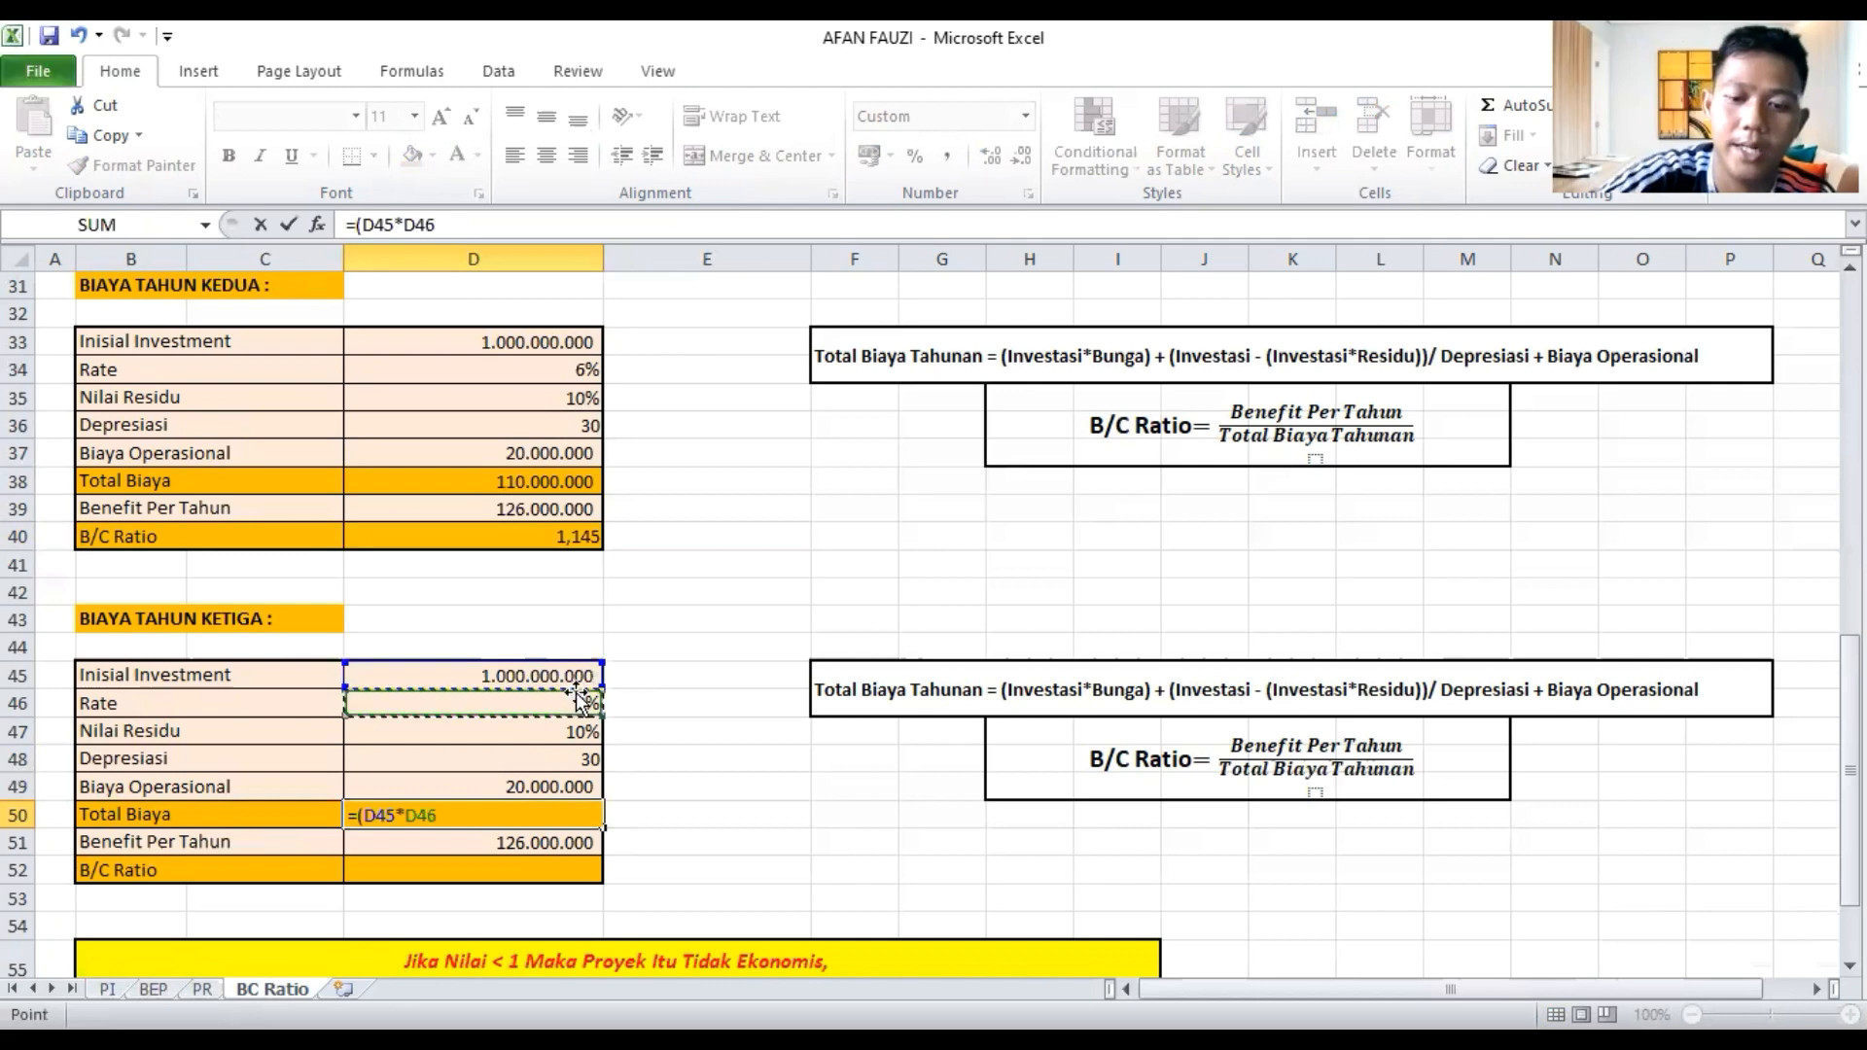
pyautogui.write(')+')
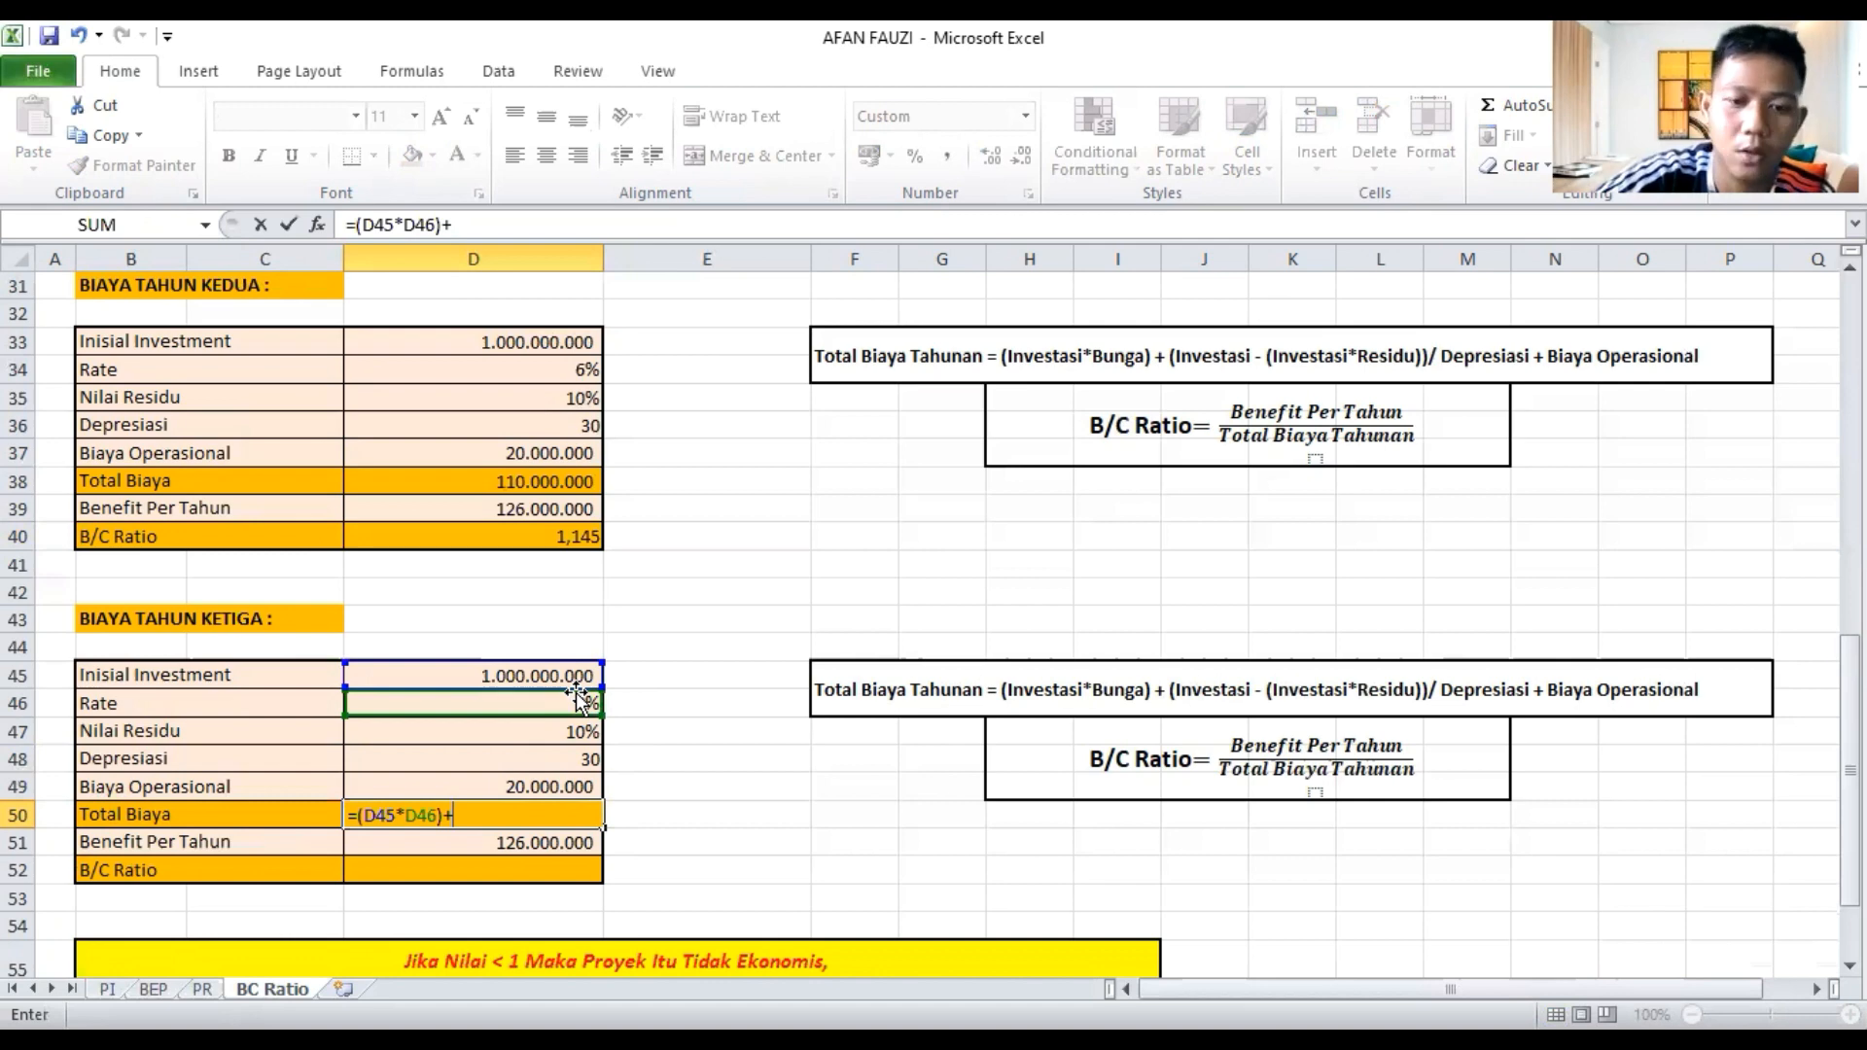
pyautogui.write('(')
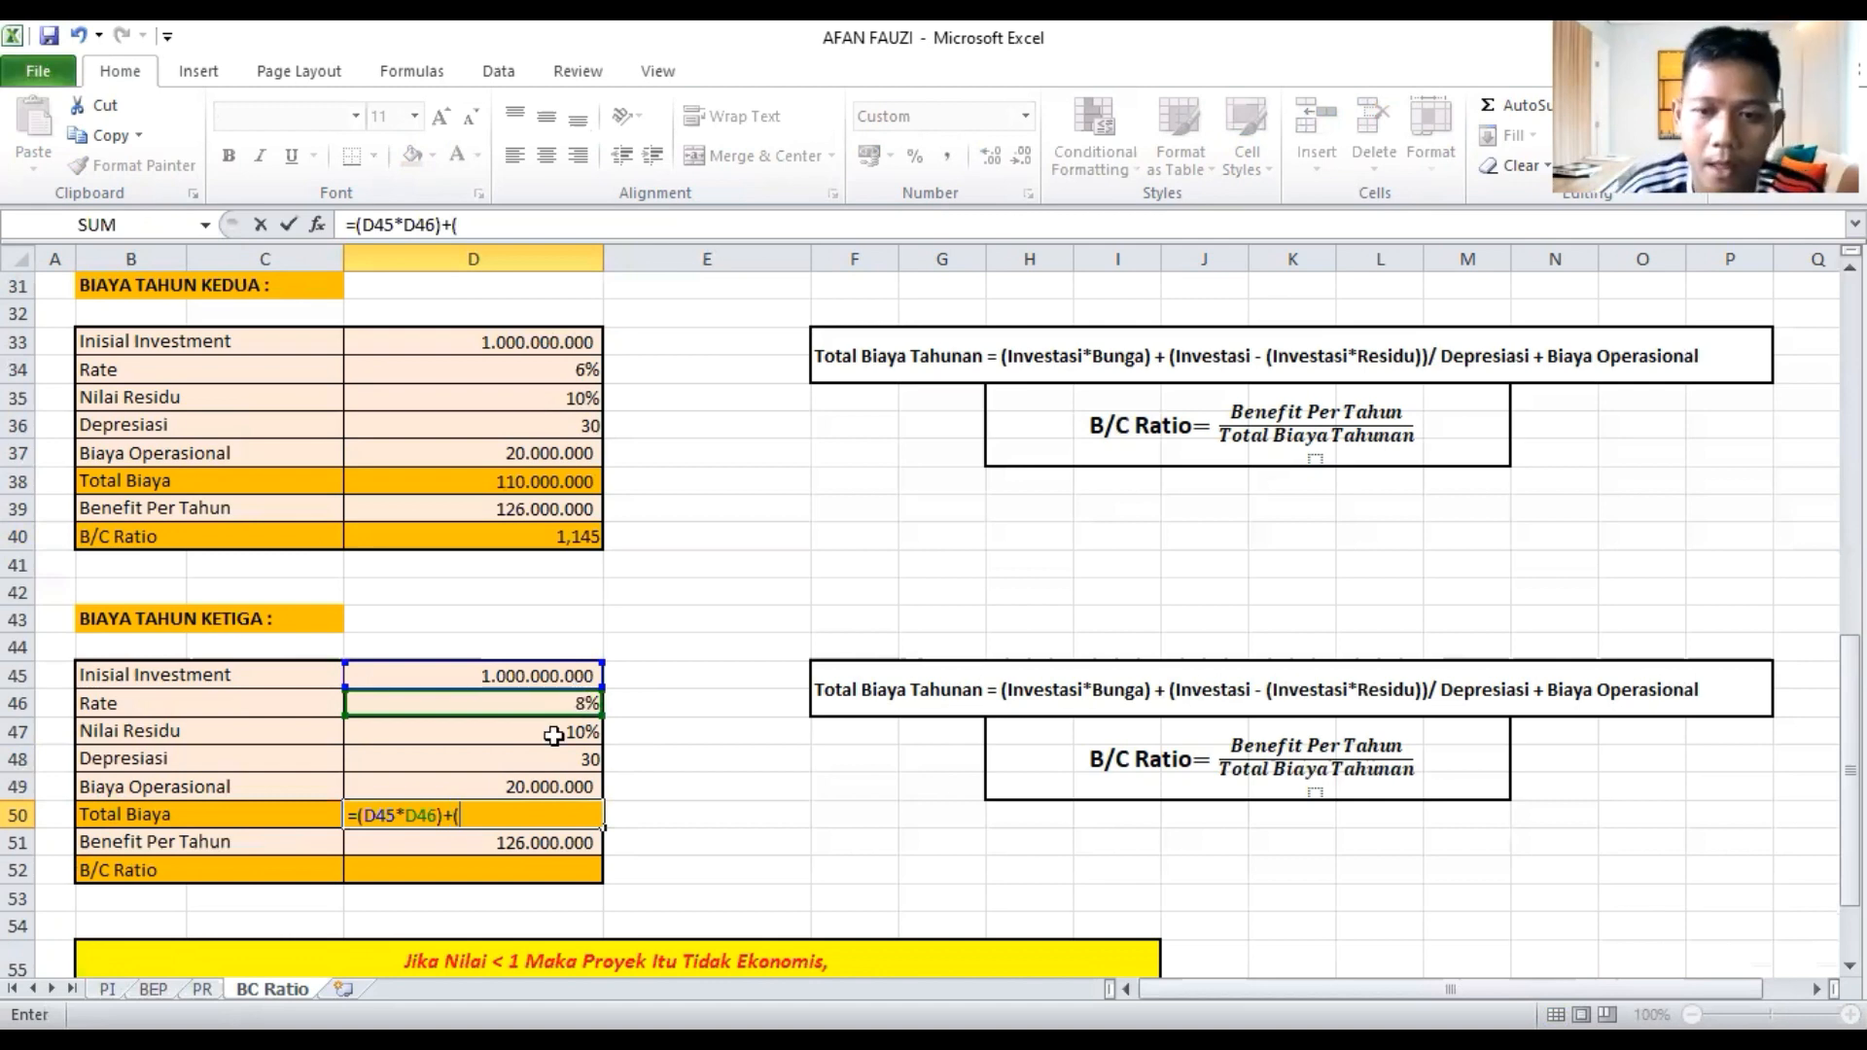
pyautogui.click(507, 675)
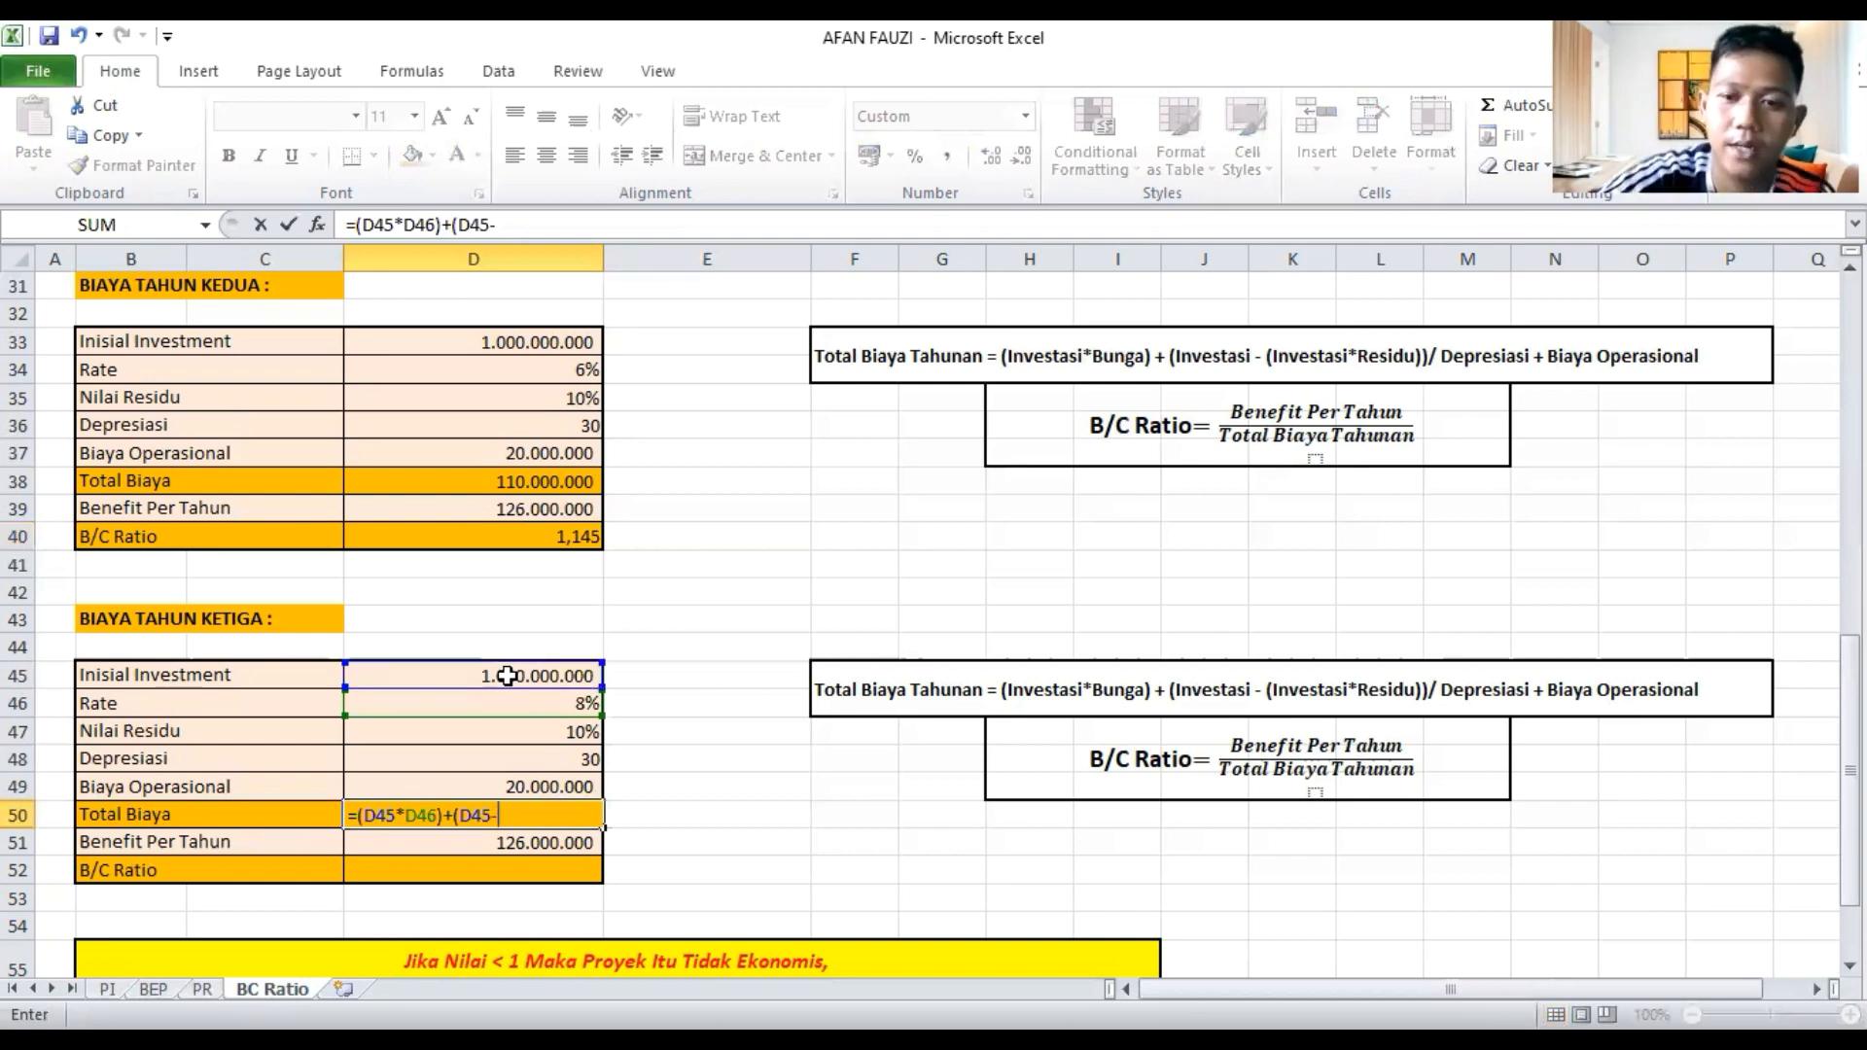
pyautogui.write('-(')
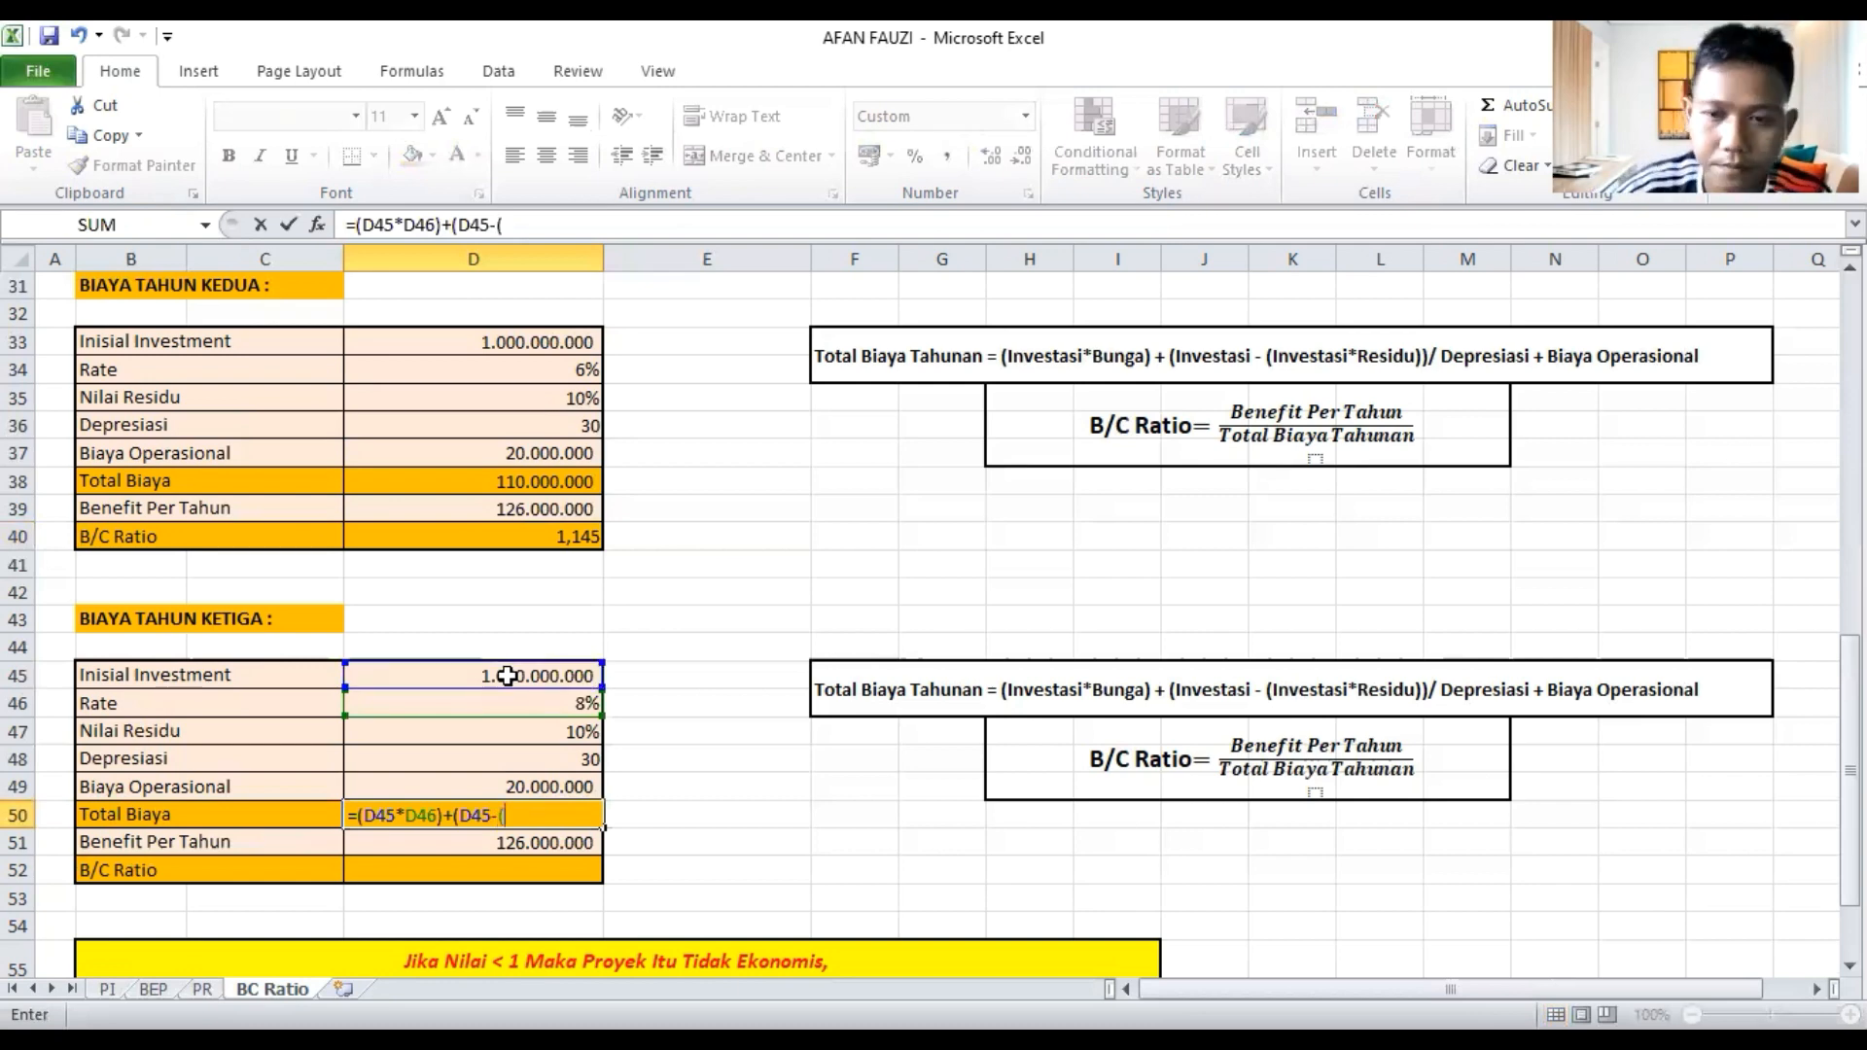
pyautogui.click(507, 675)
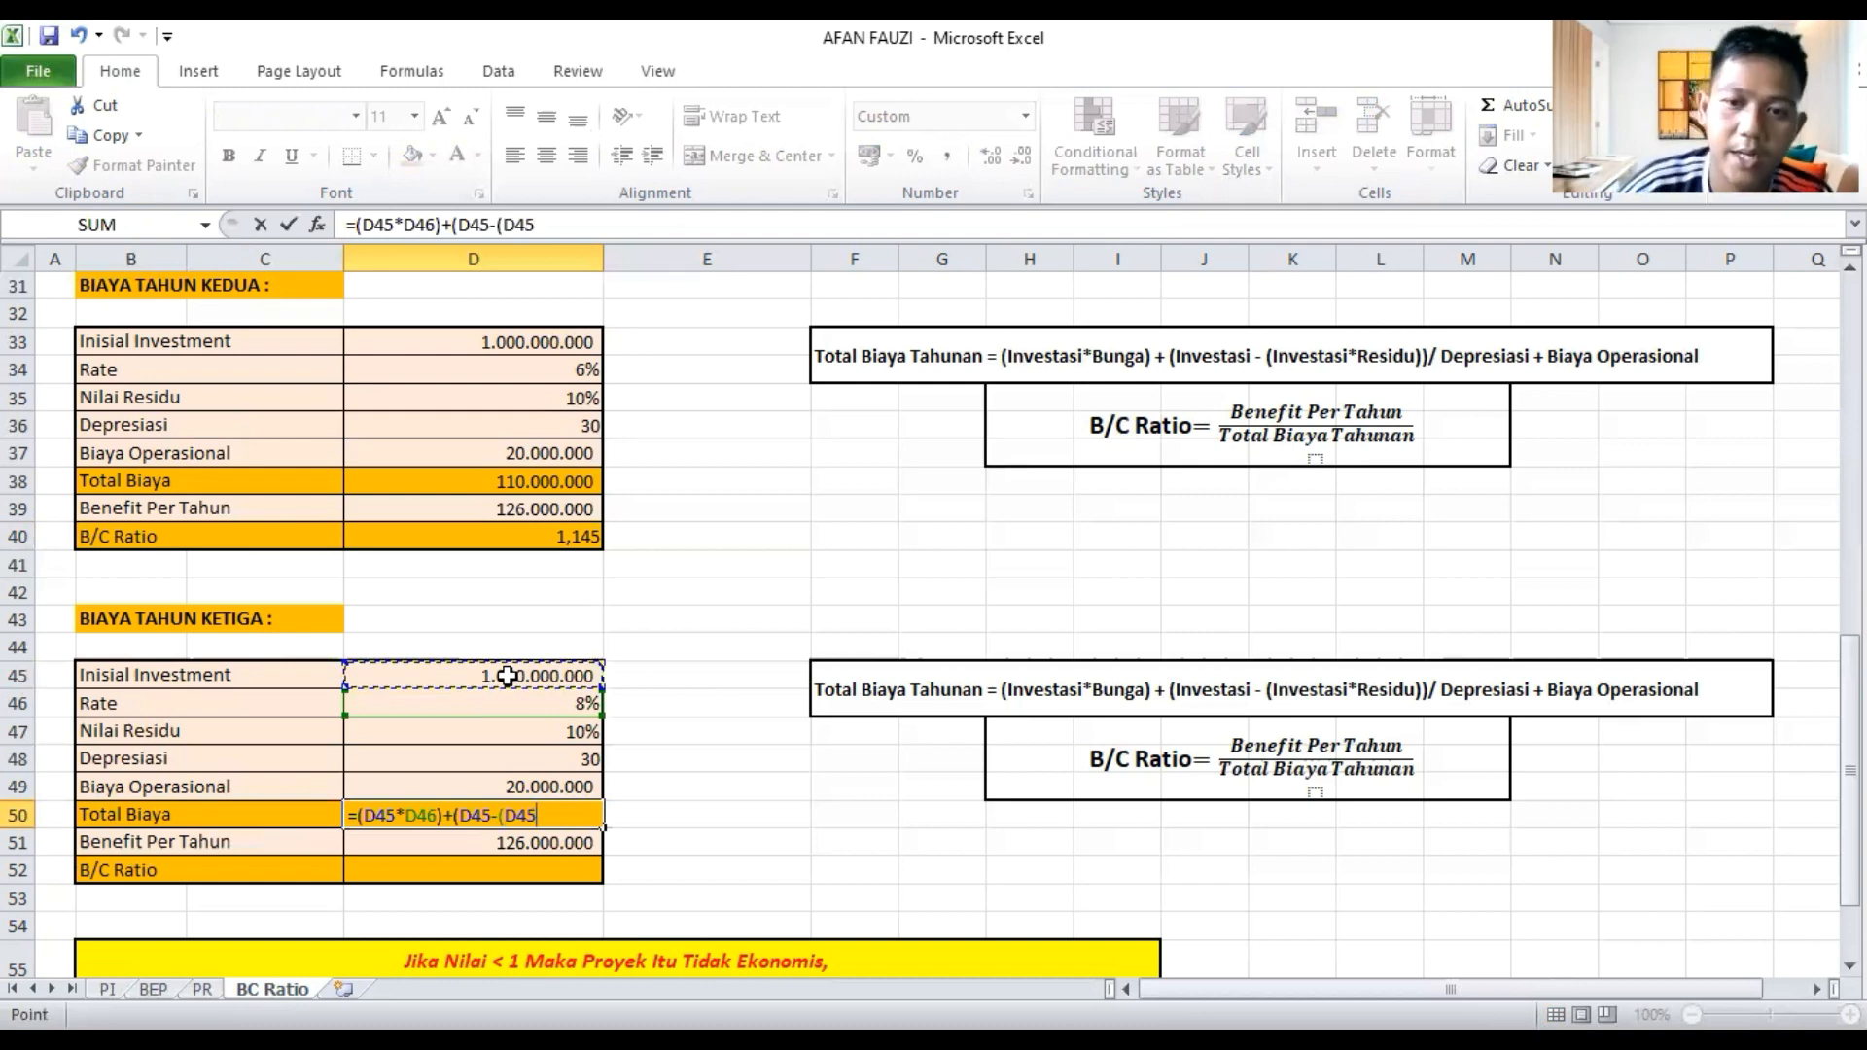
pyautogui.write('*')
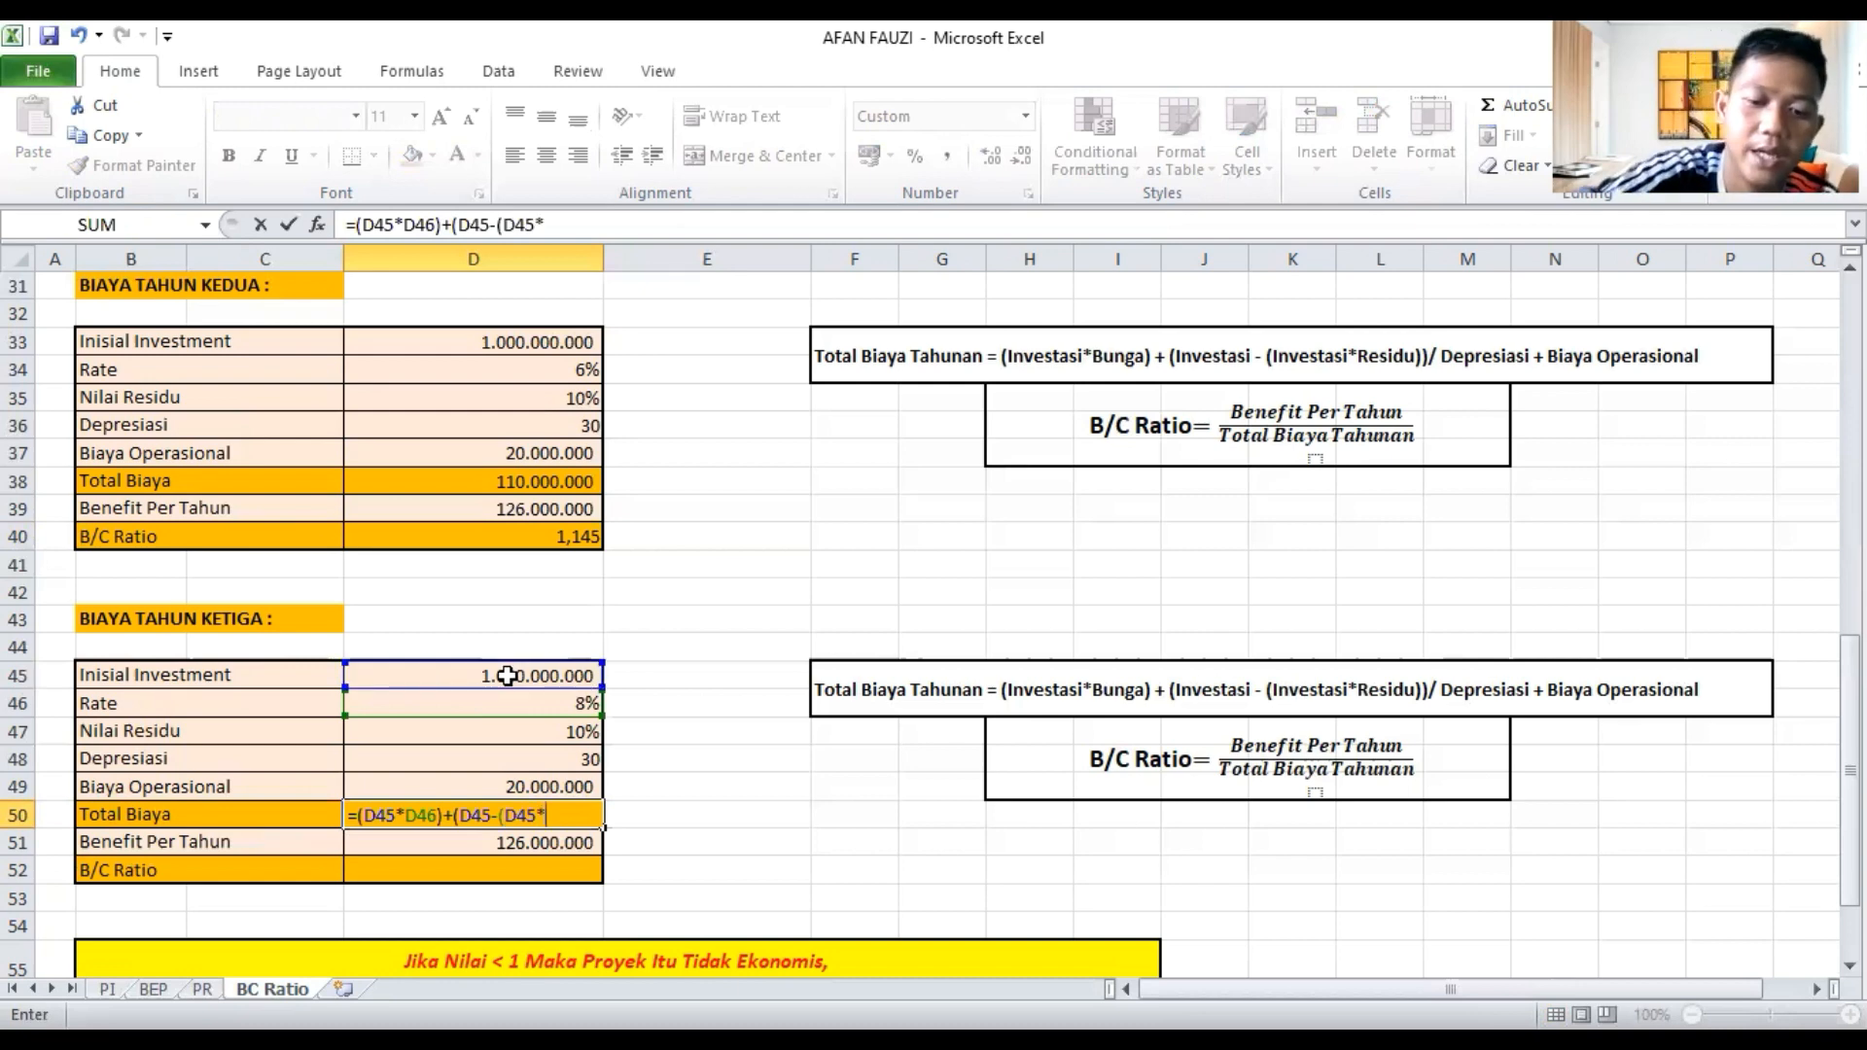
pyautogui.click(480, 736)
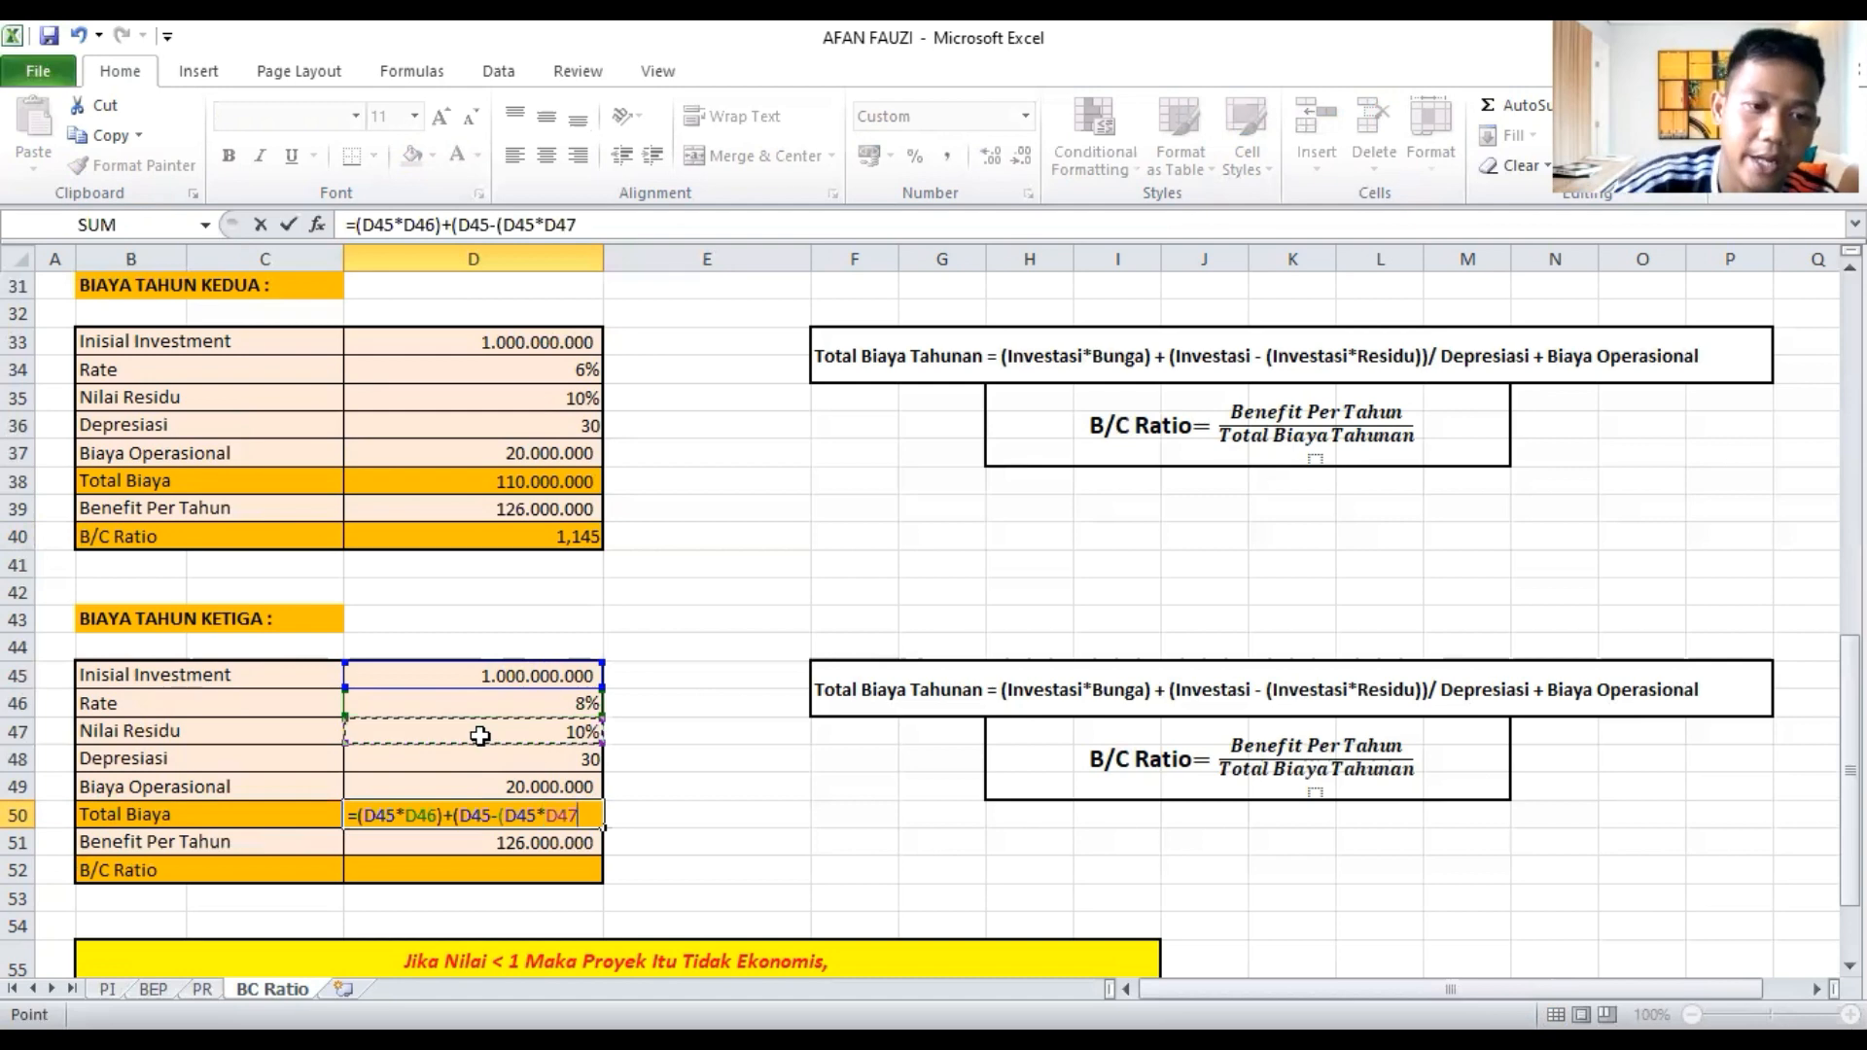
pyautogui.write('))/')
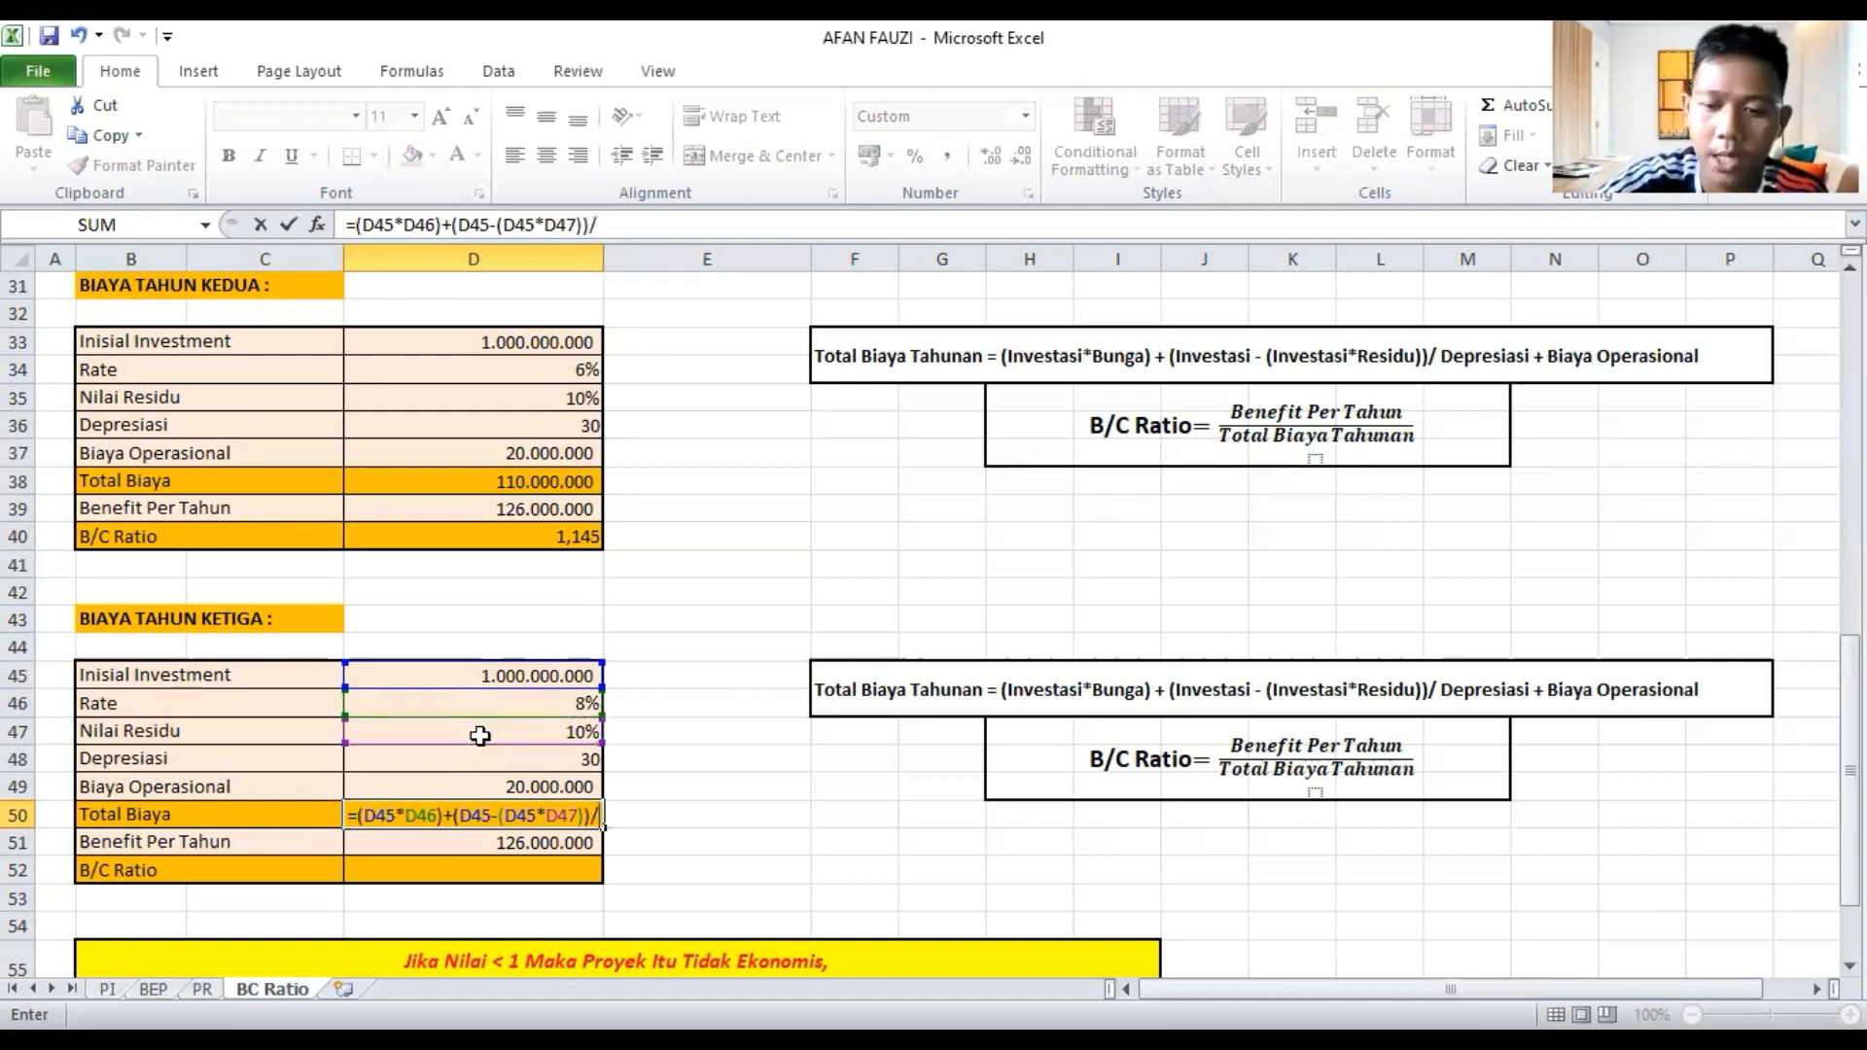
pyautogui.click(476, 759)
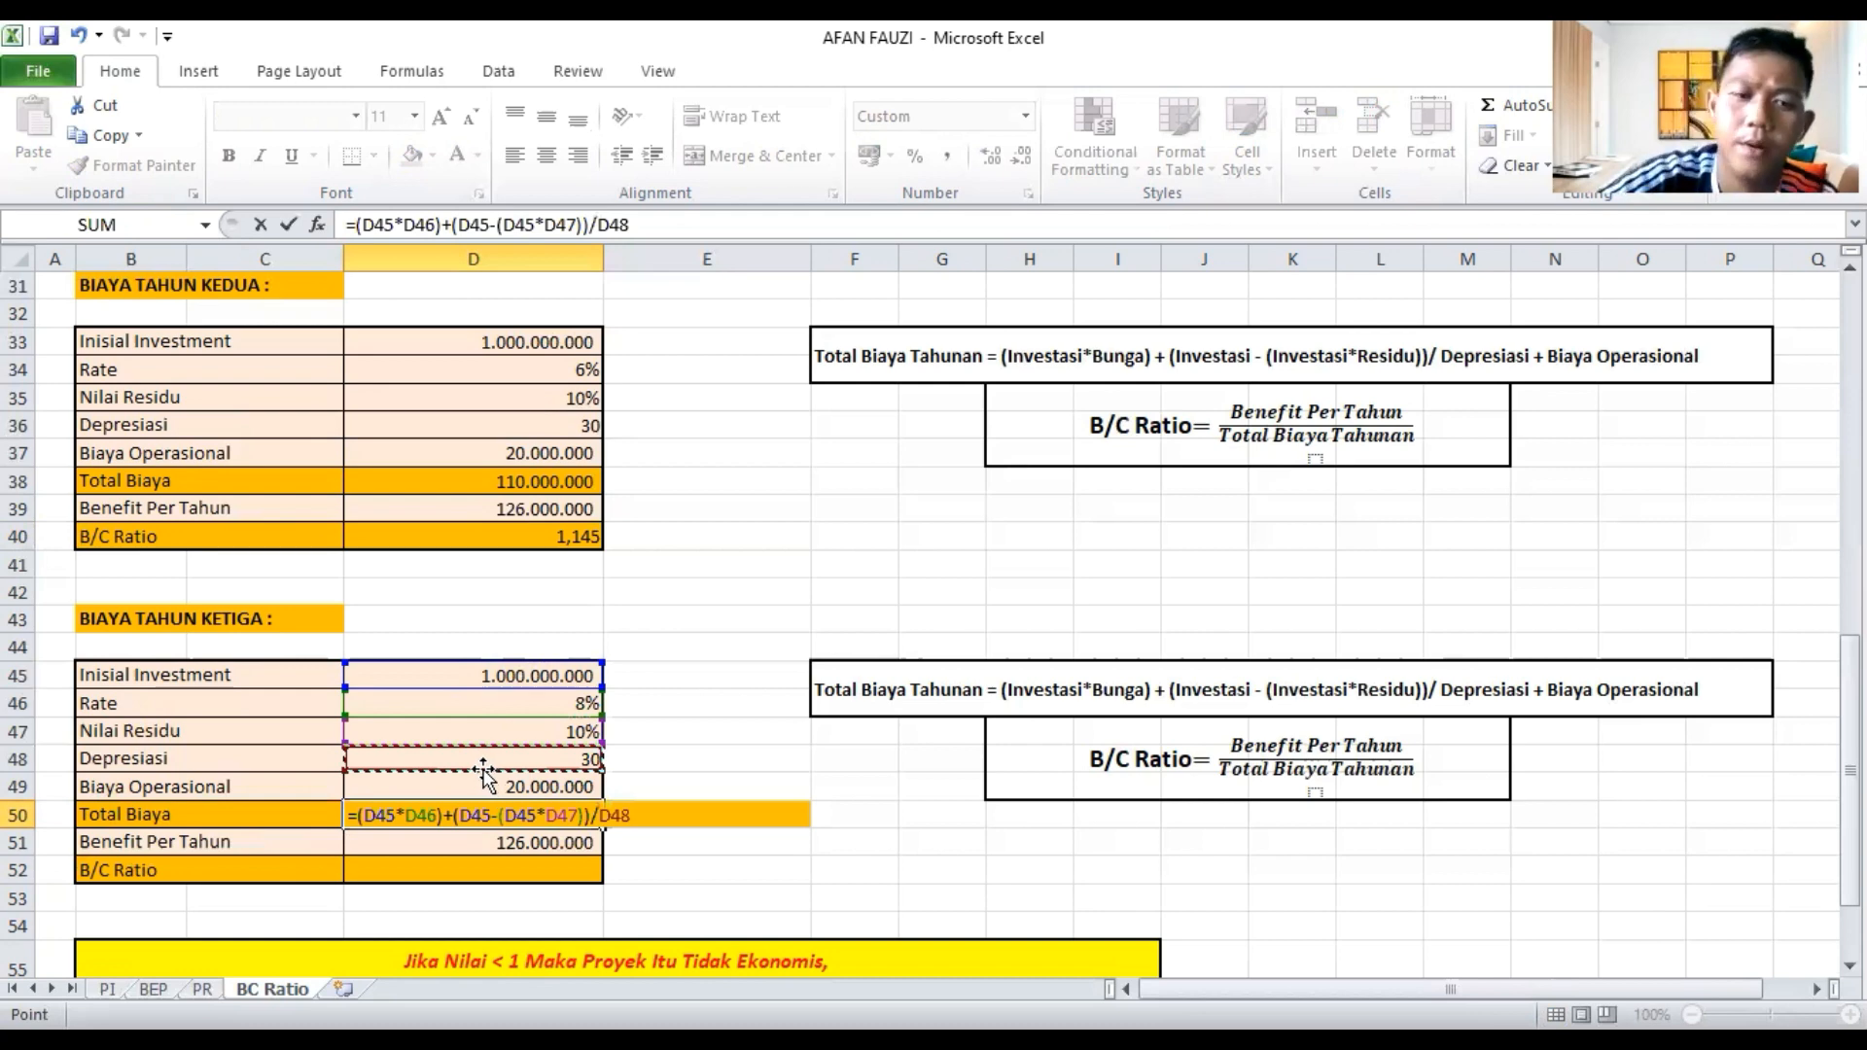
pyautogui.write('+')
pyautogui.click(483, 786)
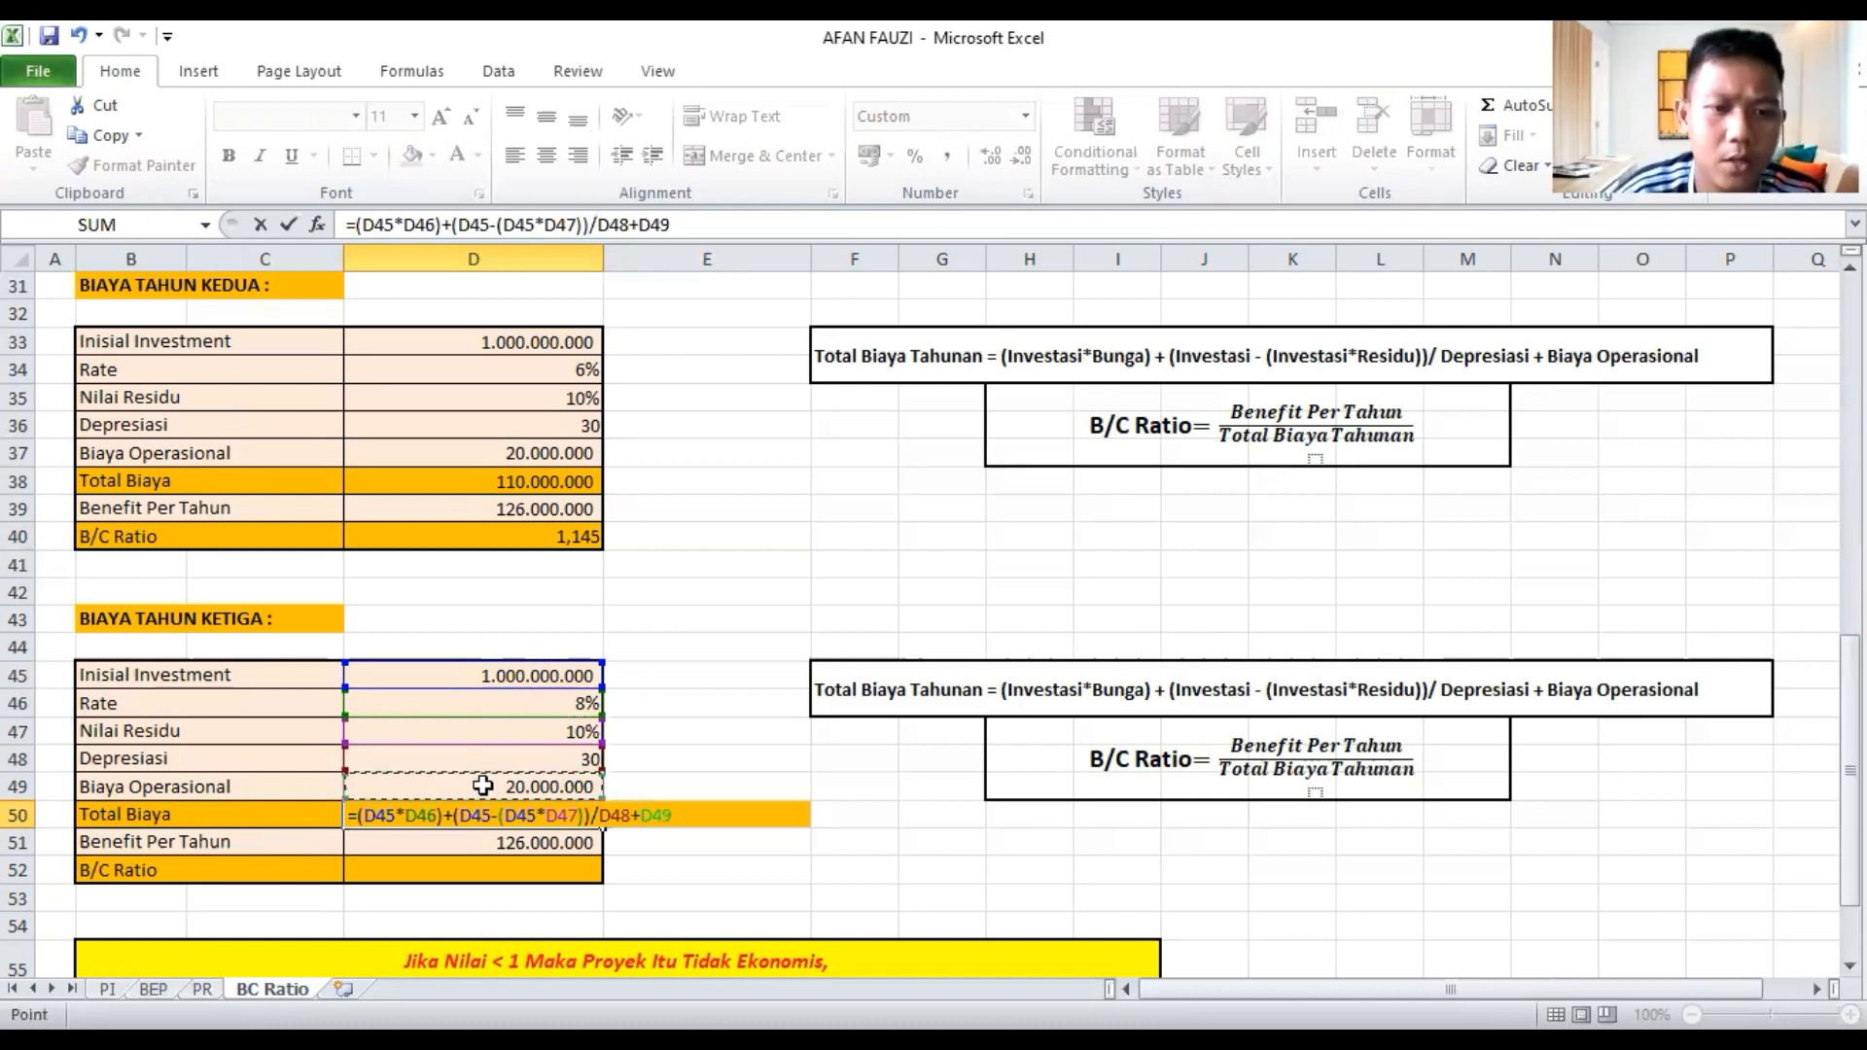
pyautogui.press('Return')
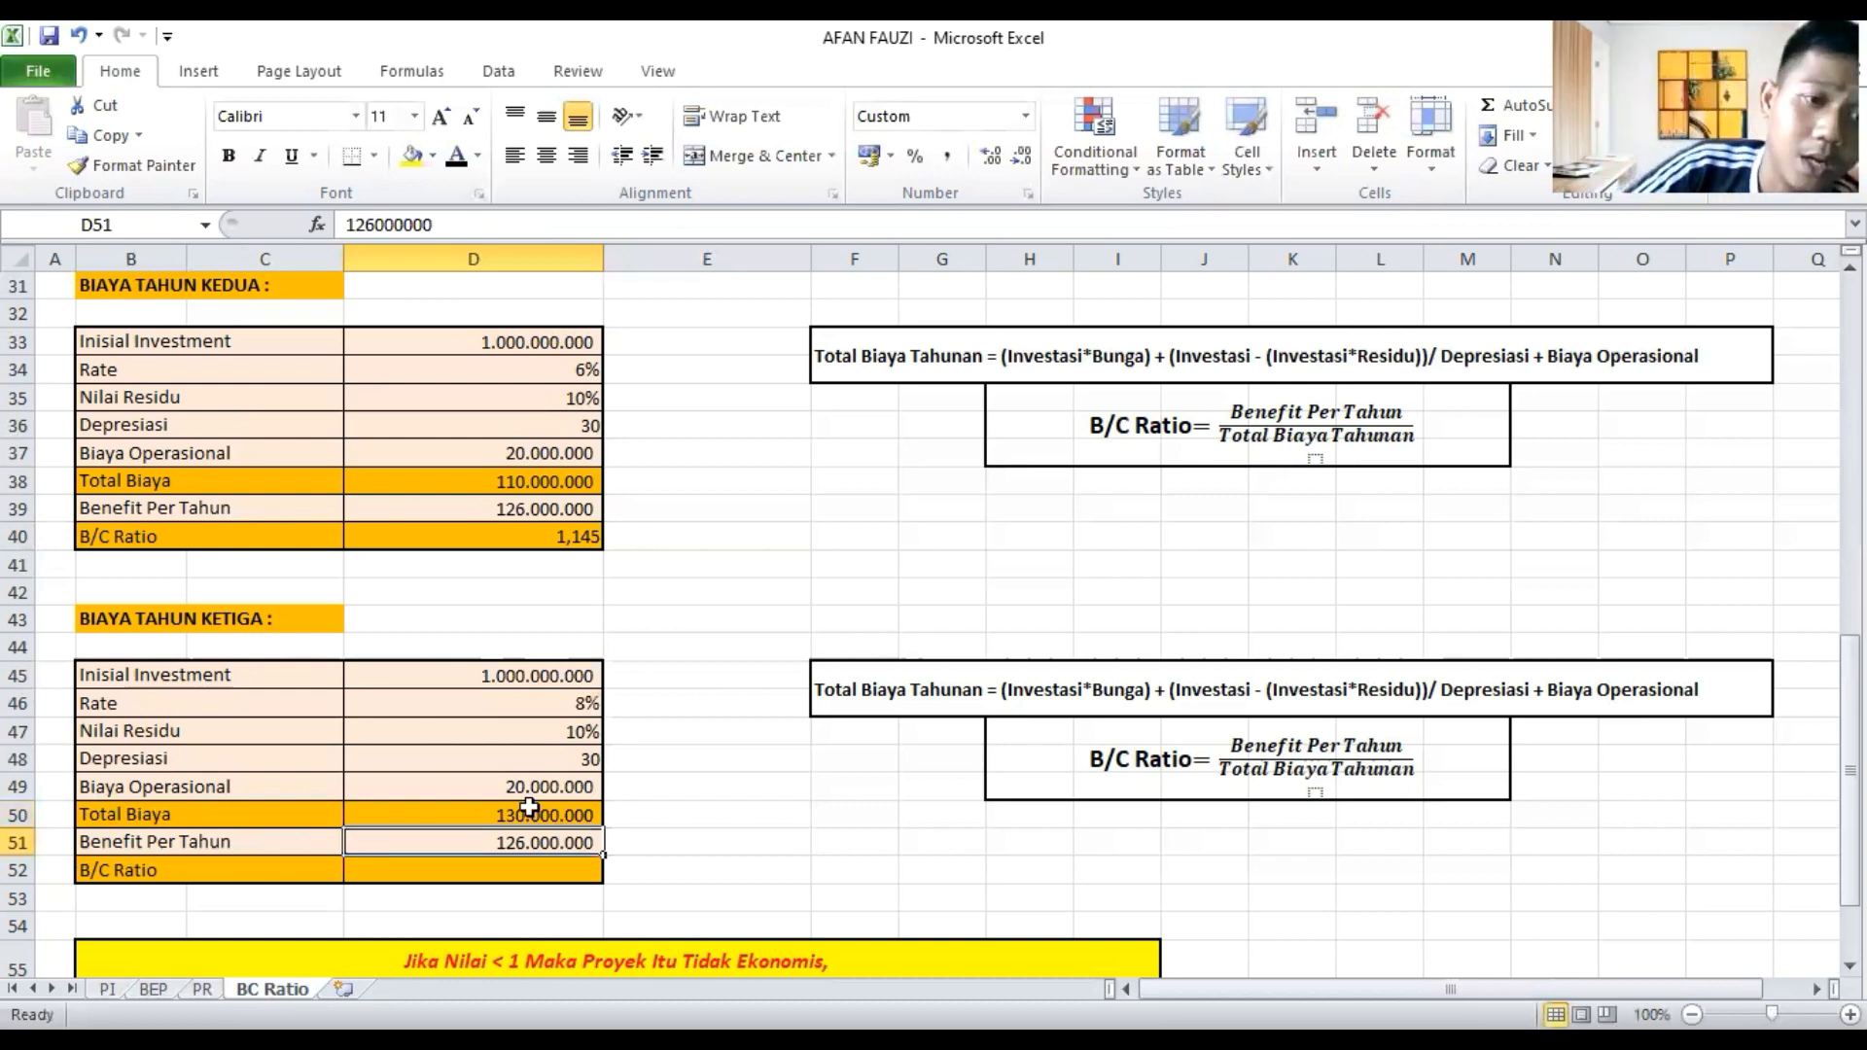
# Calculate the third-year B/C Ratio in D52 by dividing Benefit Per Tahun in D51 by Total Biaya in D50
pyautogui.click(534, 873)
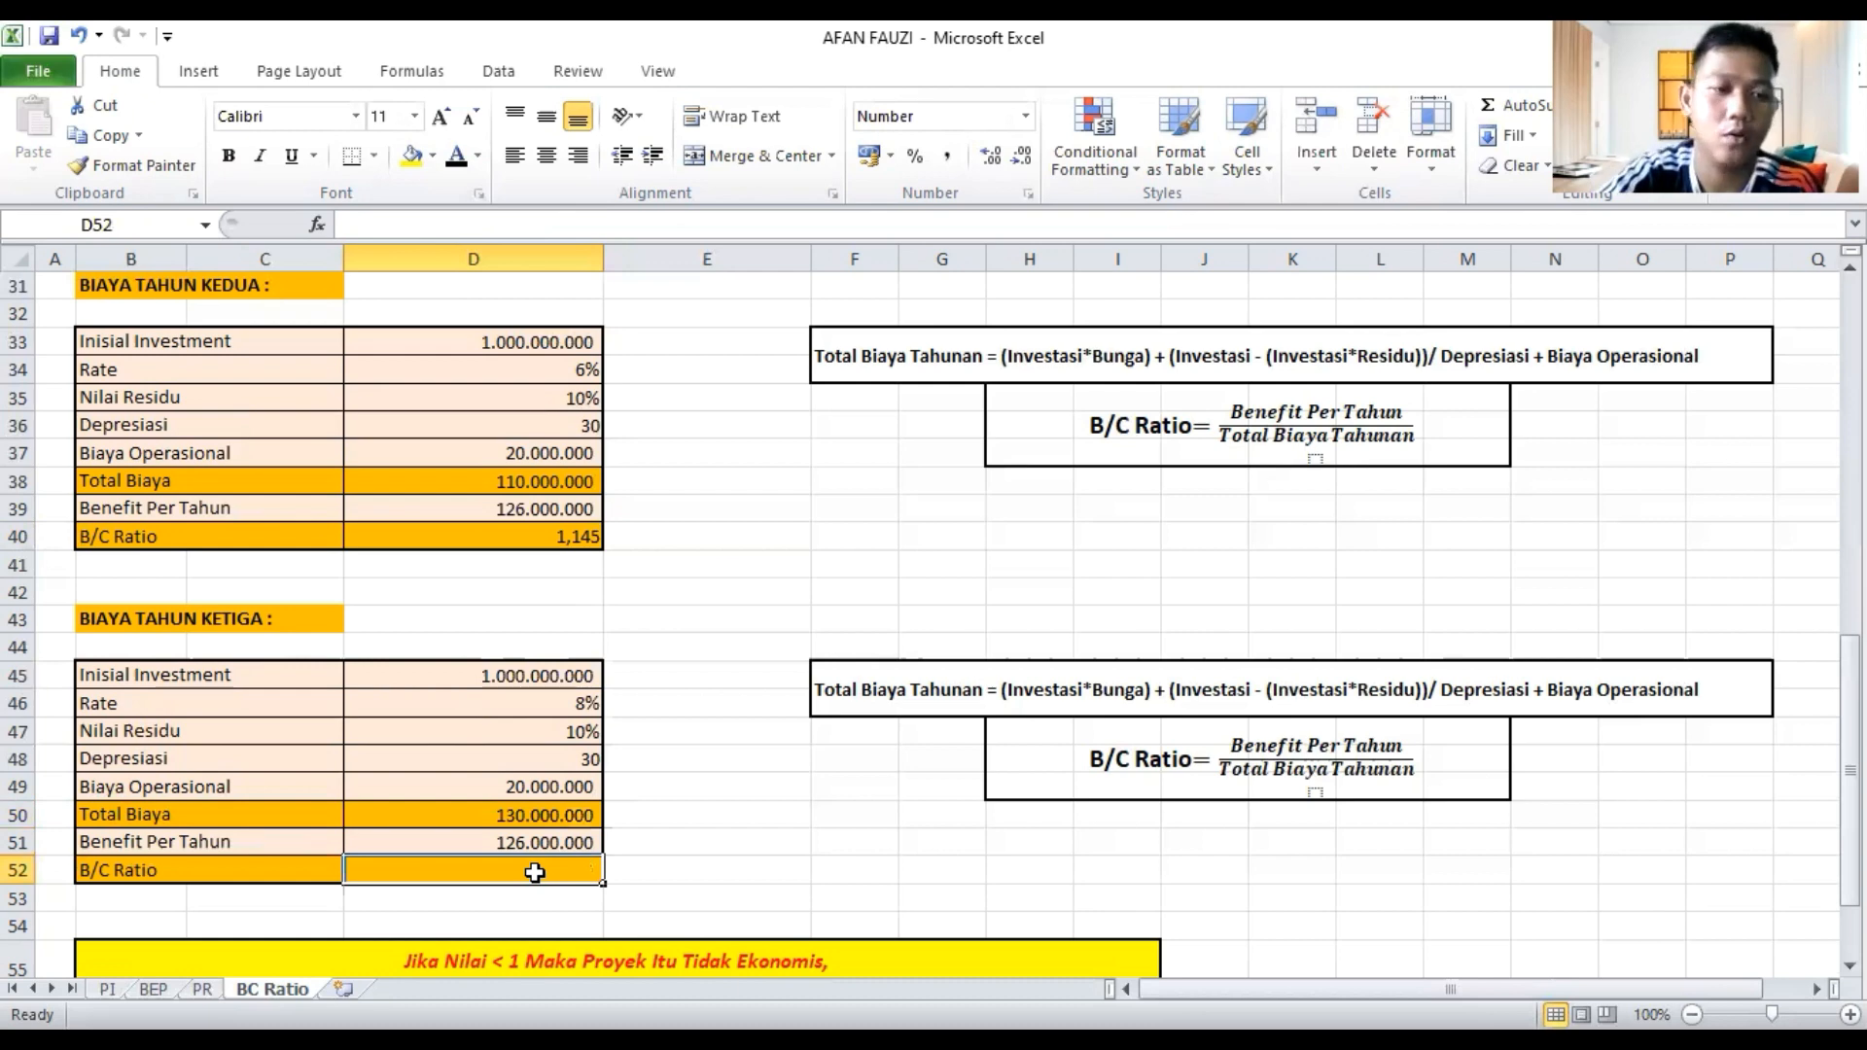
pyautogui.write('=')
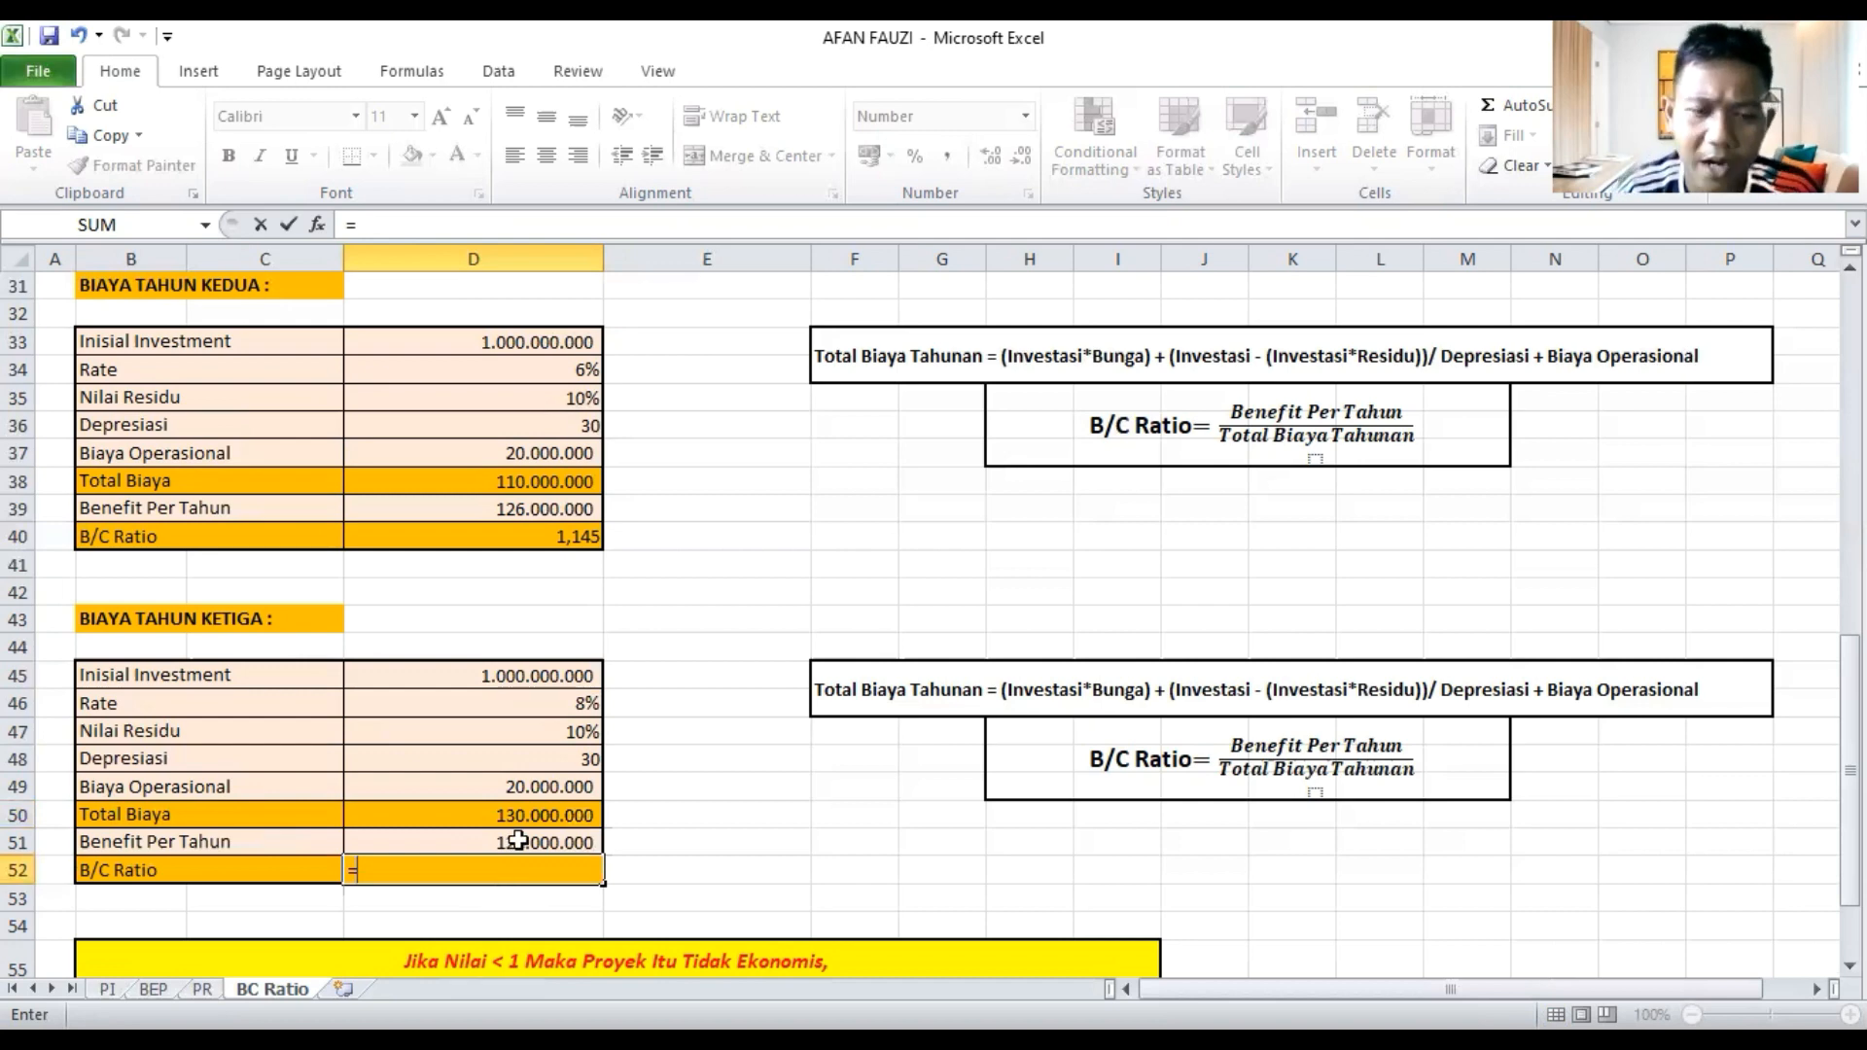
pyautogui.click(517, 838)
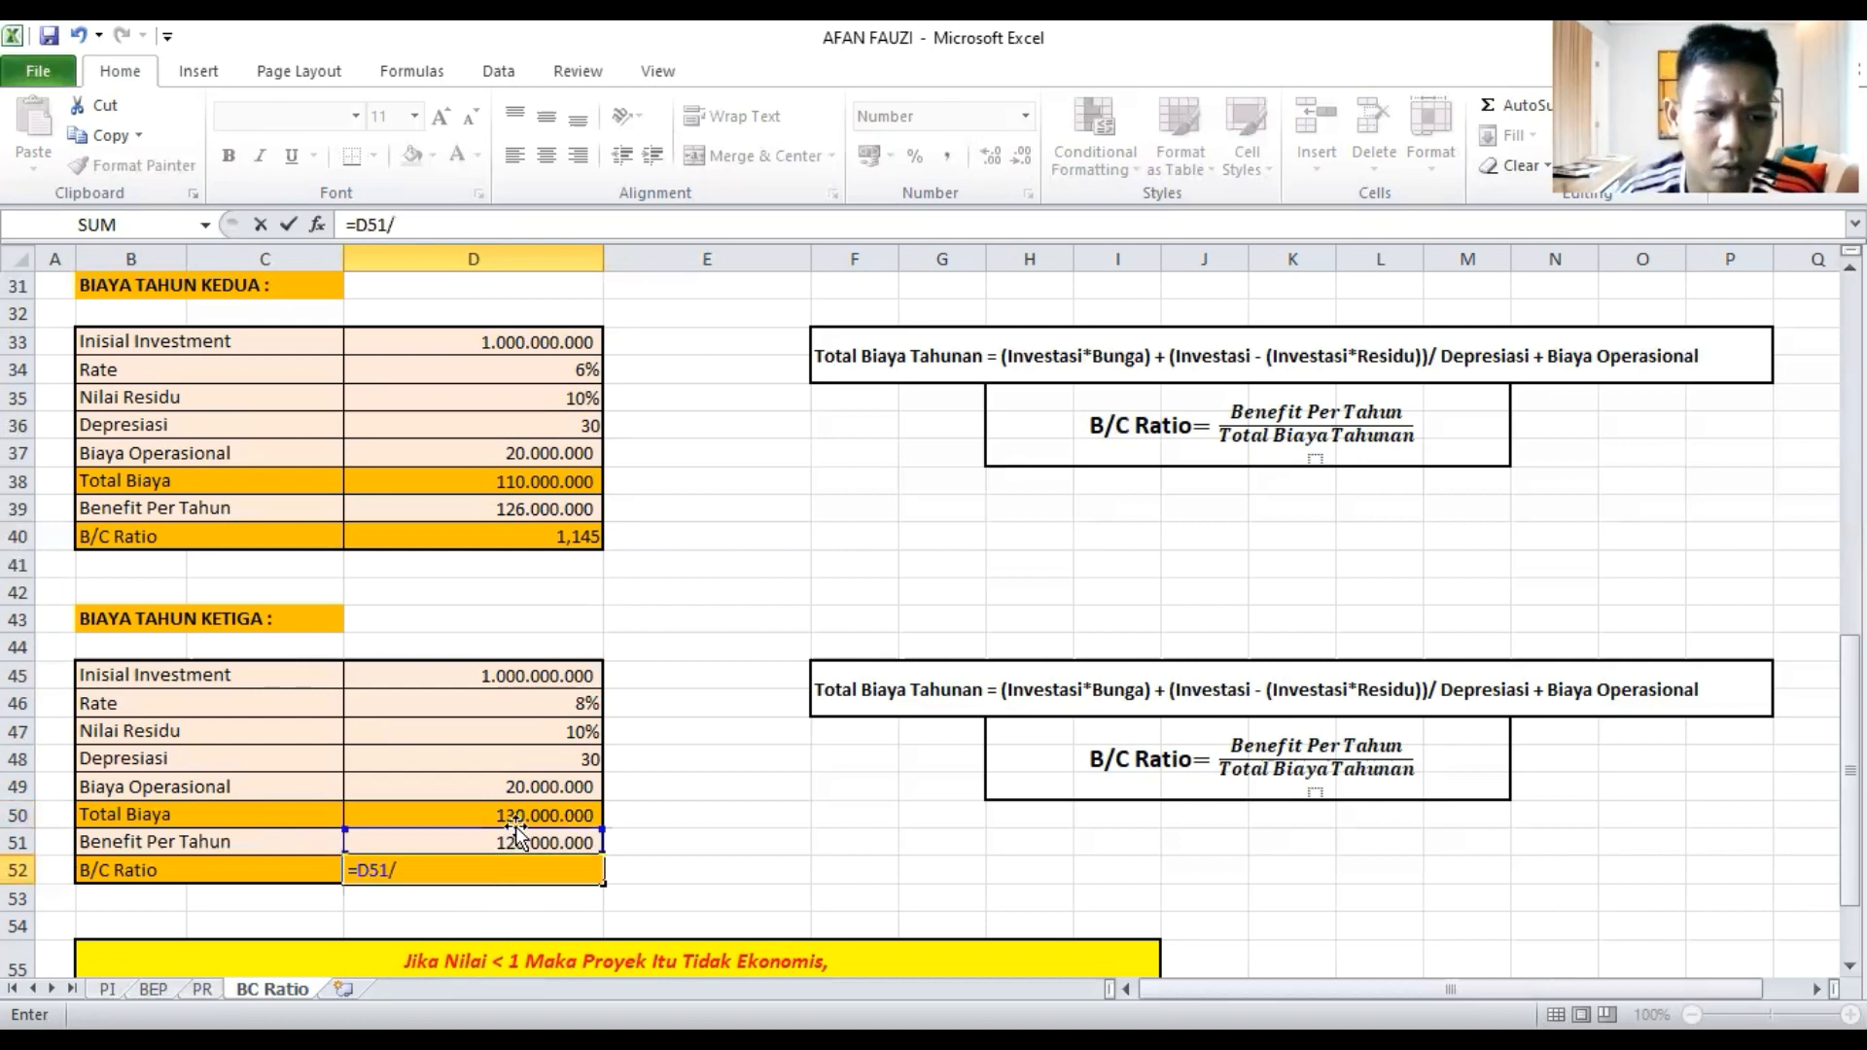
pyautogui.write('/')
pyautogui.click(513, 813)
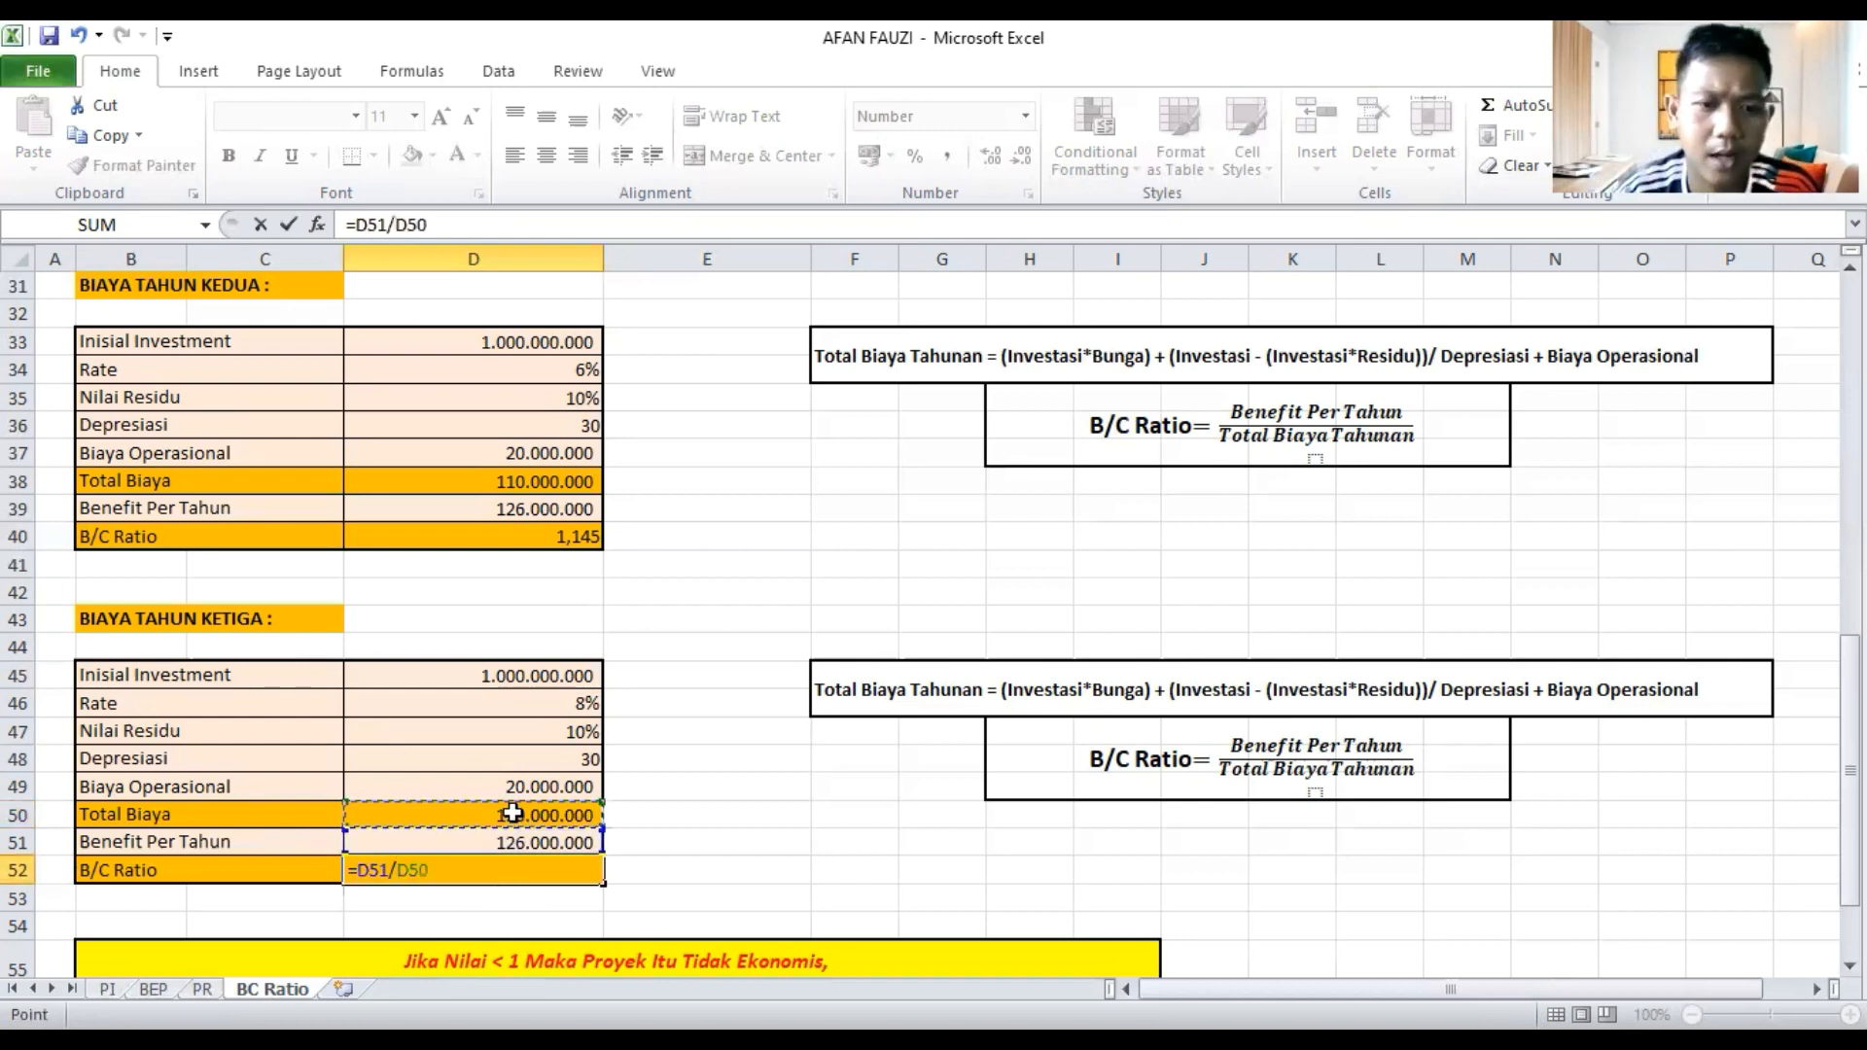
pyautogui.press('Return')
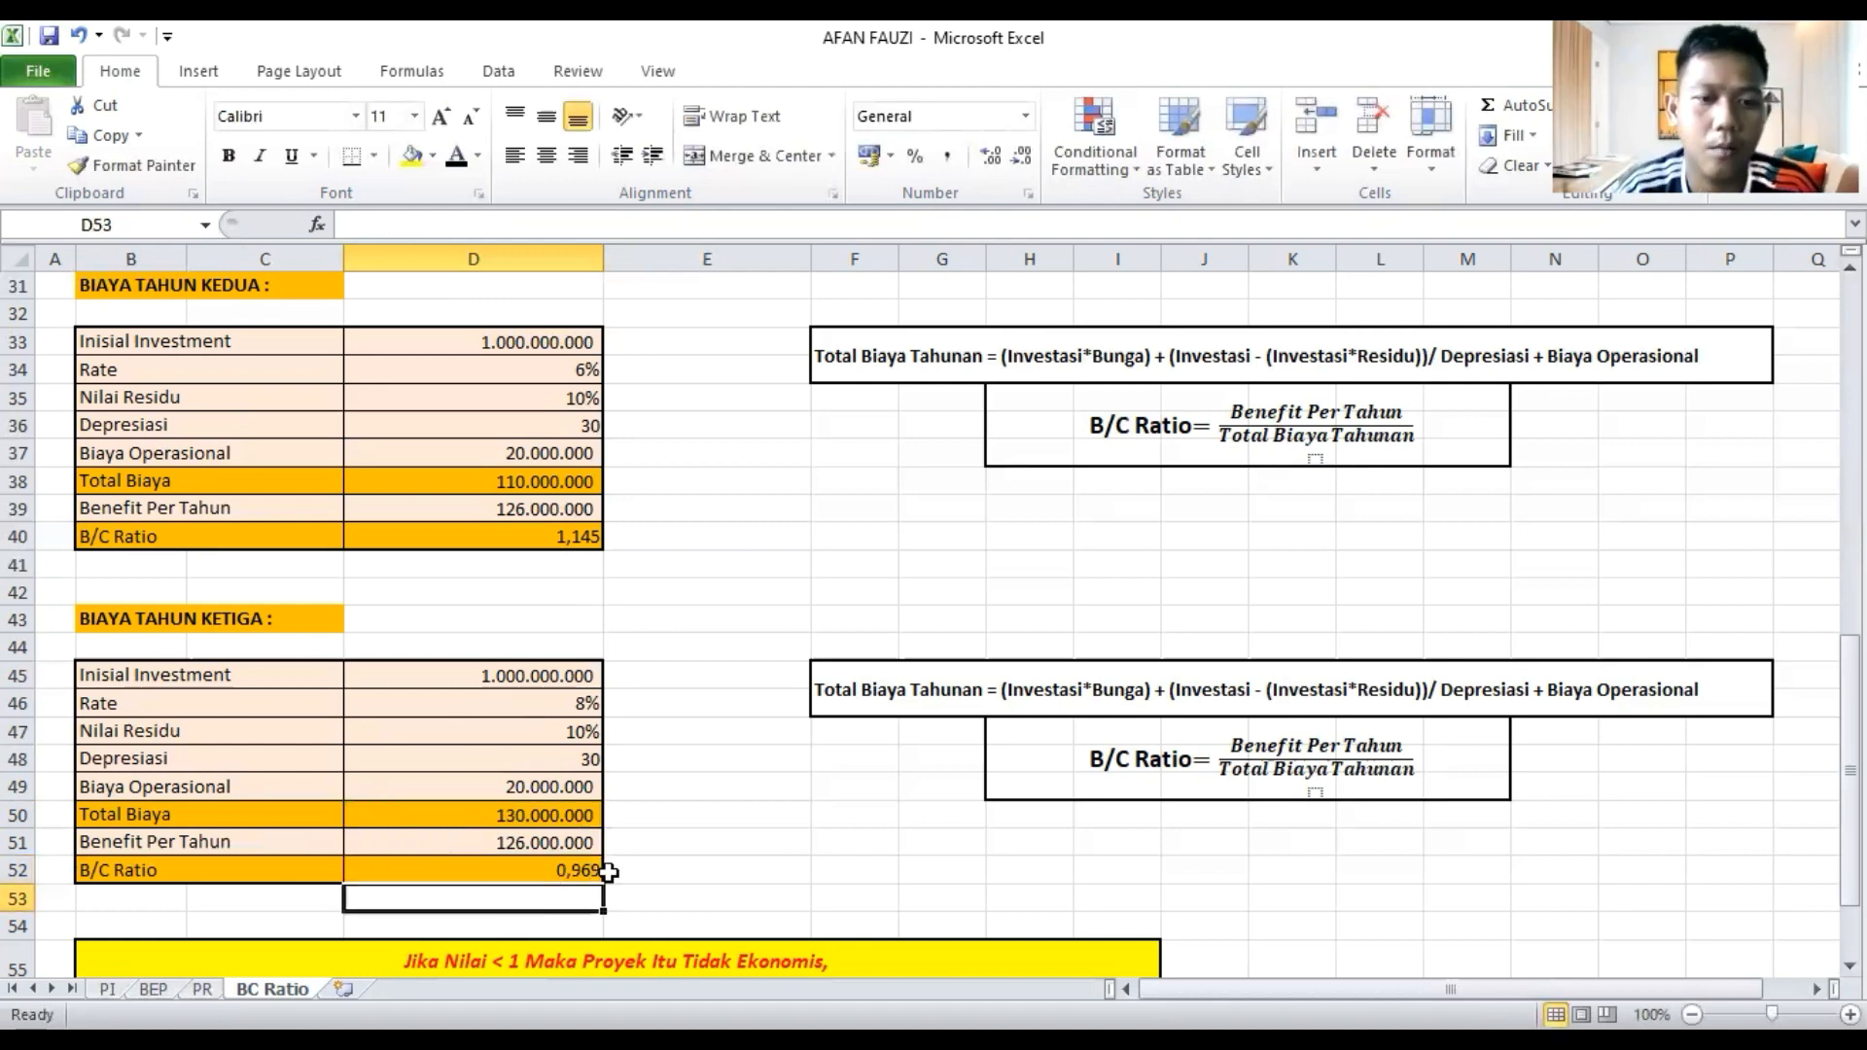
# Review the B/C Ratio interpretation rules below the third-year table, the yearly results, and the problem description at the sheet's beginning
pyautogui.scroll(-2, 608, 873)
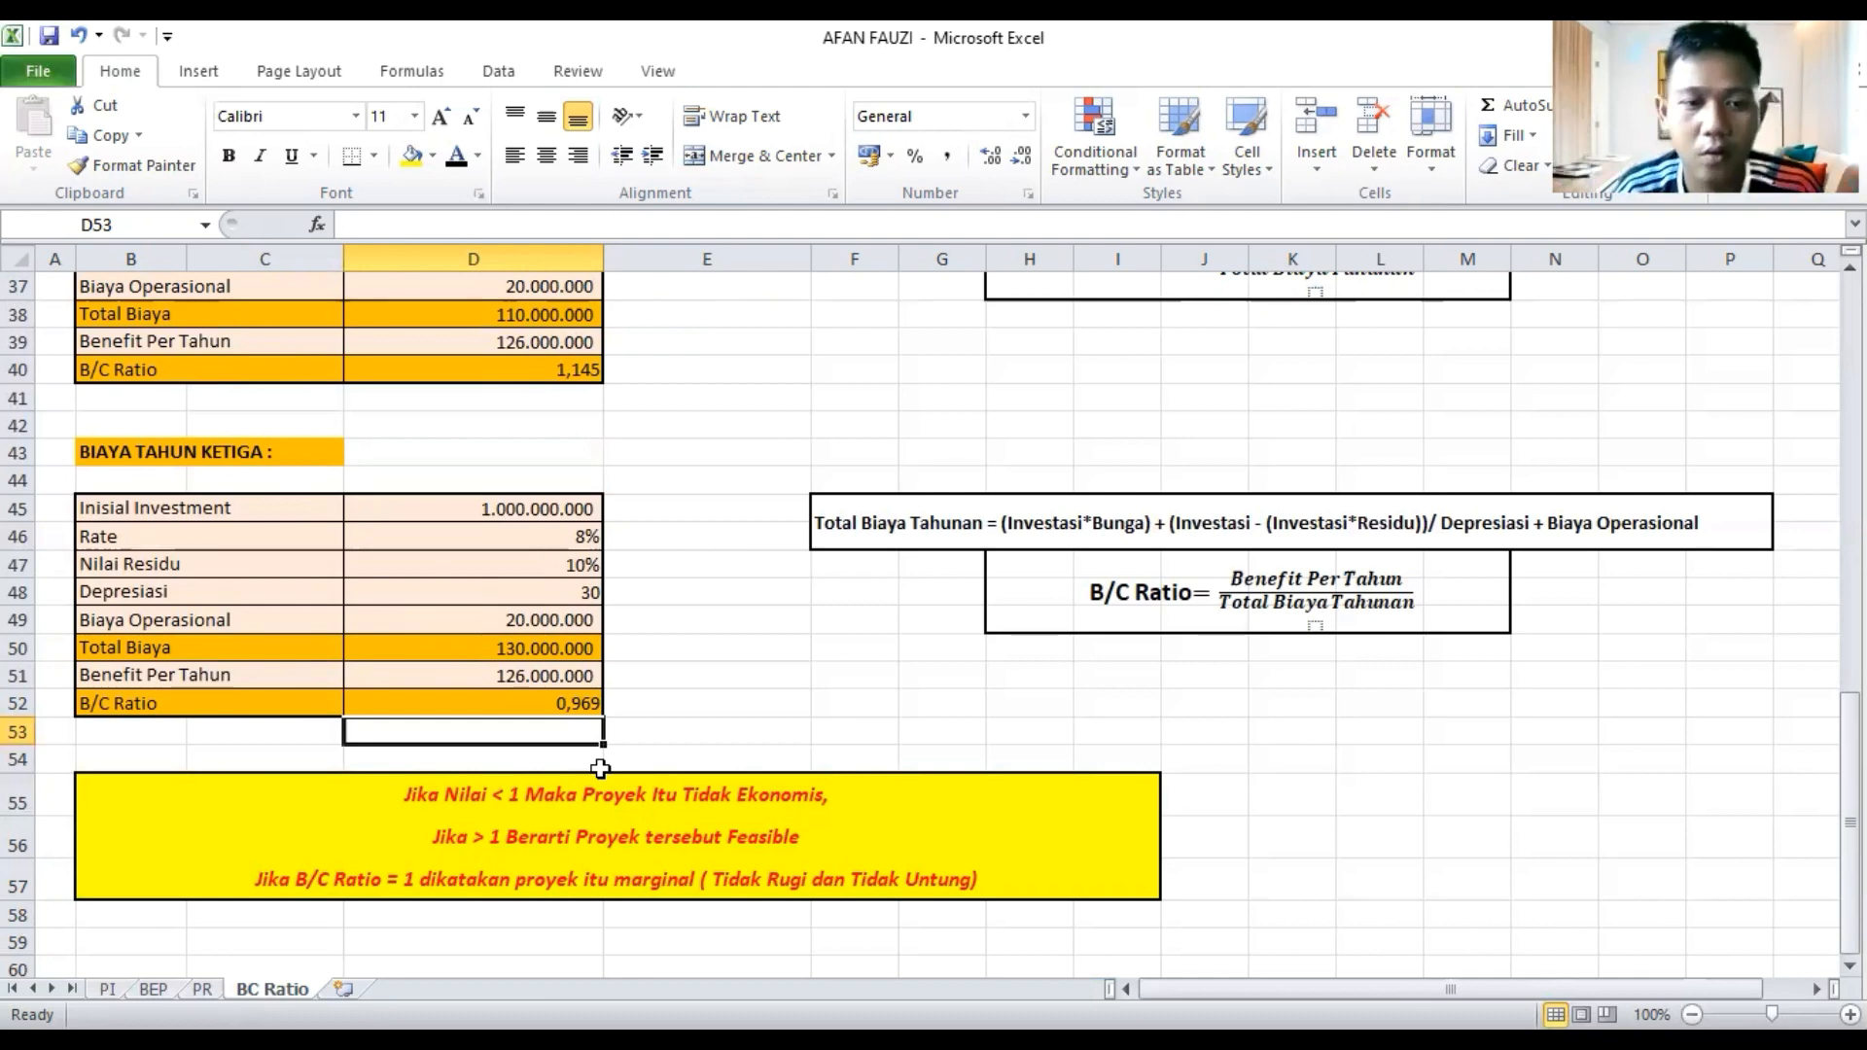
pyautogui.scroll(4, 600, 768)
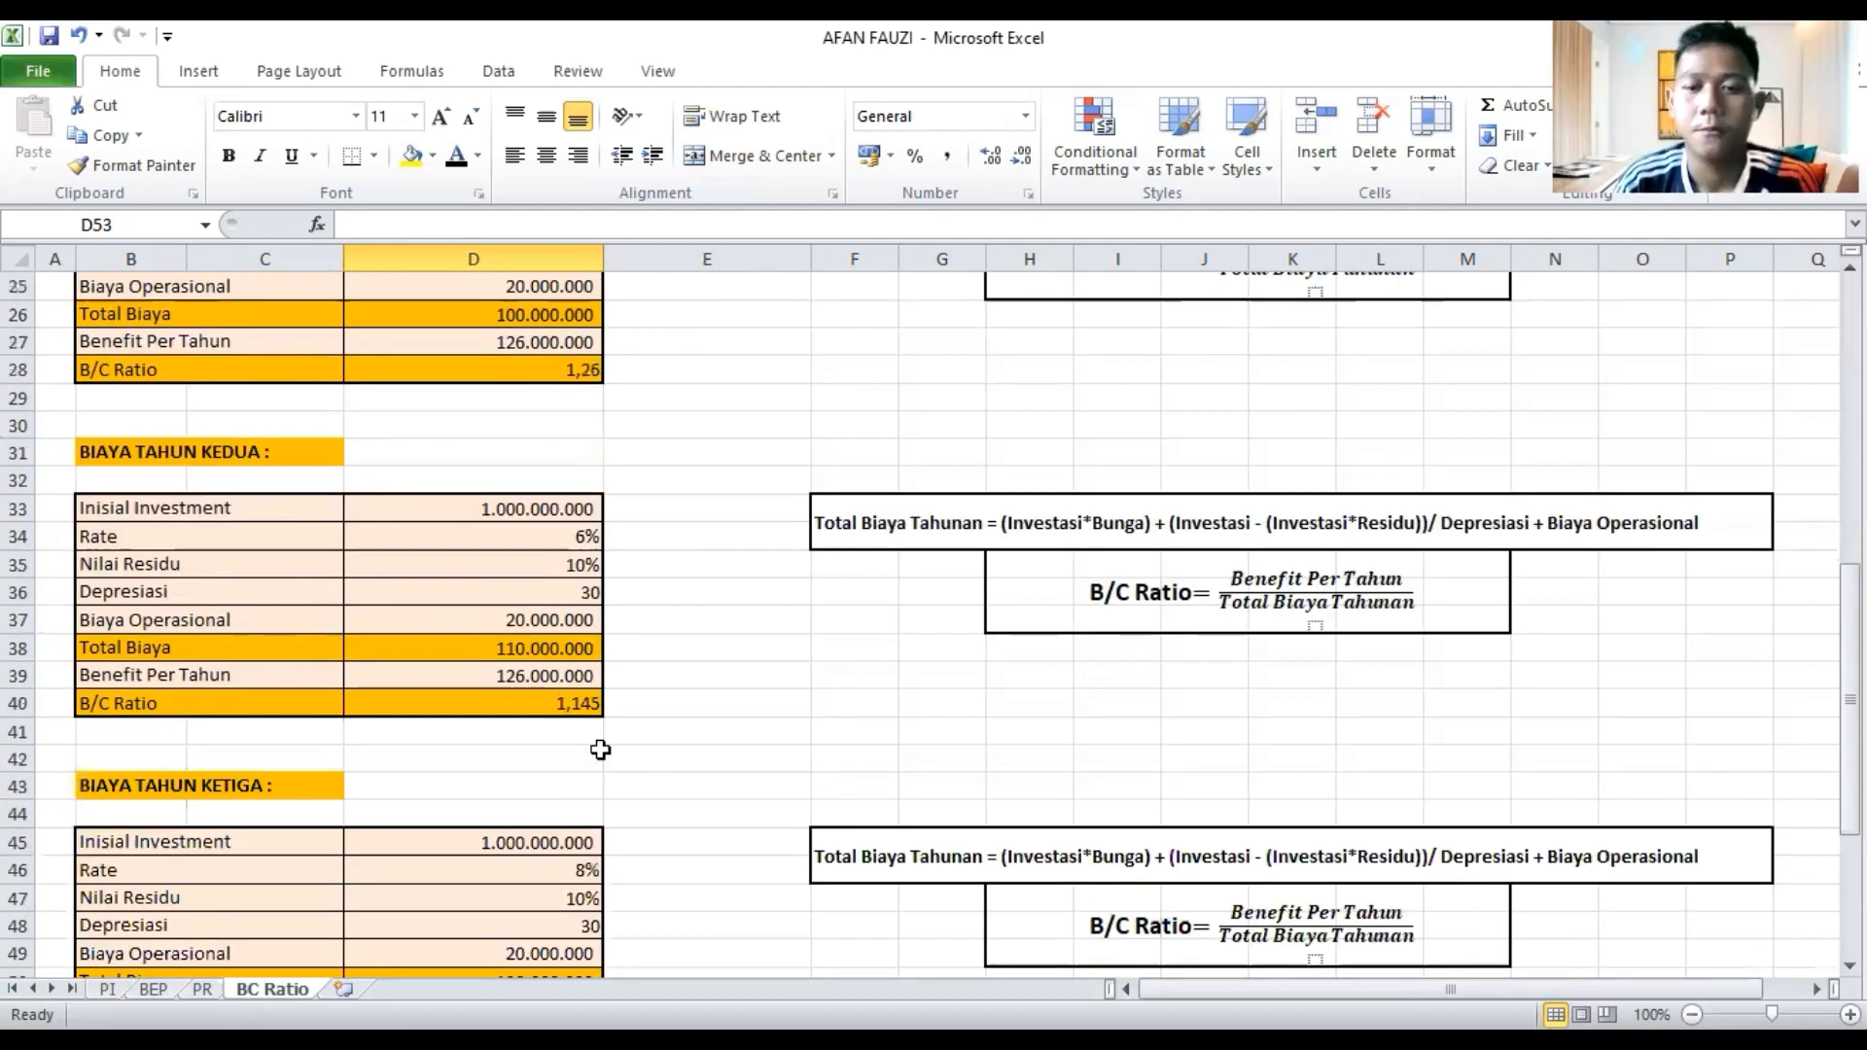
pyautogui.scroll(-7, 600, 749)
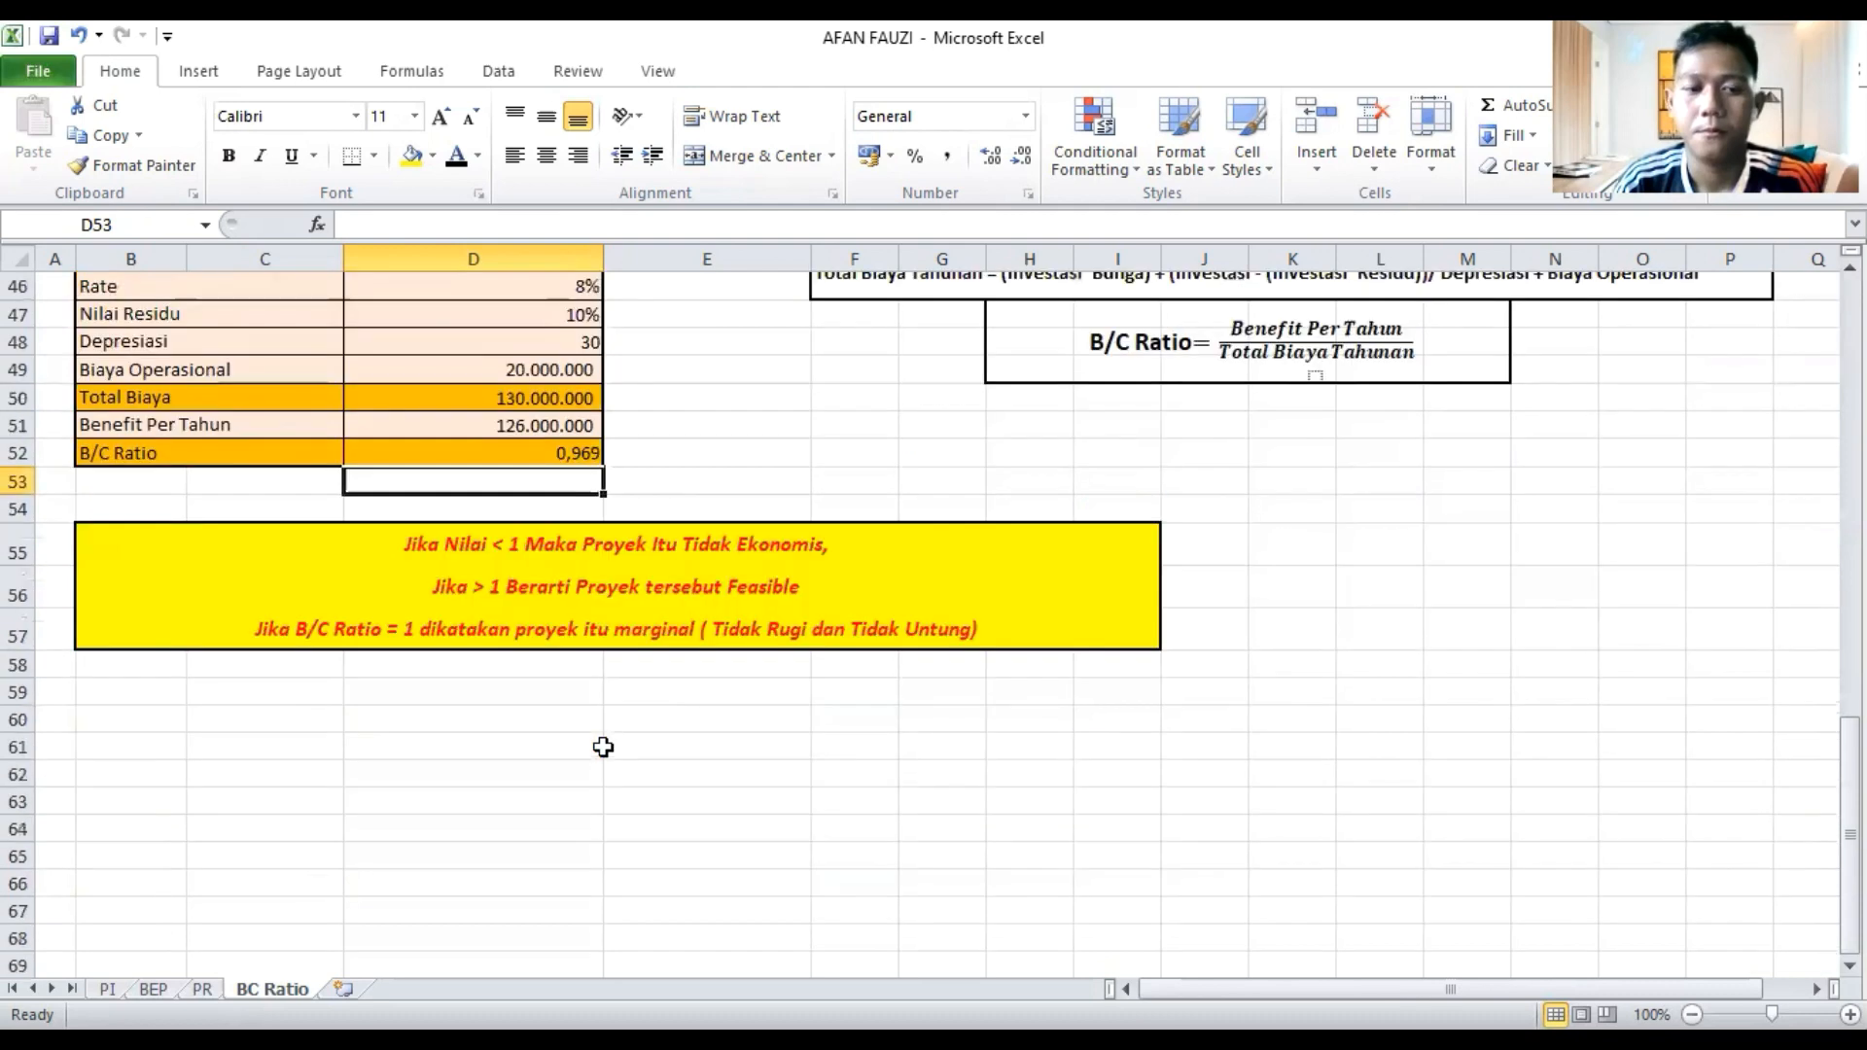
pyautogui.scroll(5, 603, 749)
pyautogui.scroll(8, 603, 746)
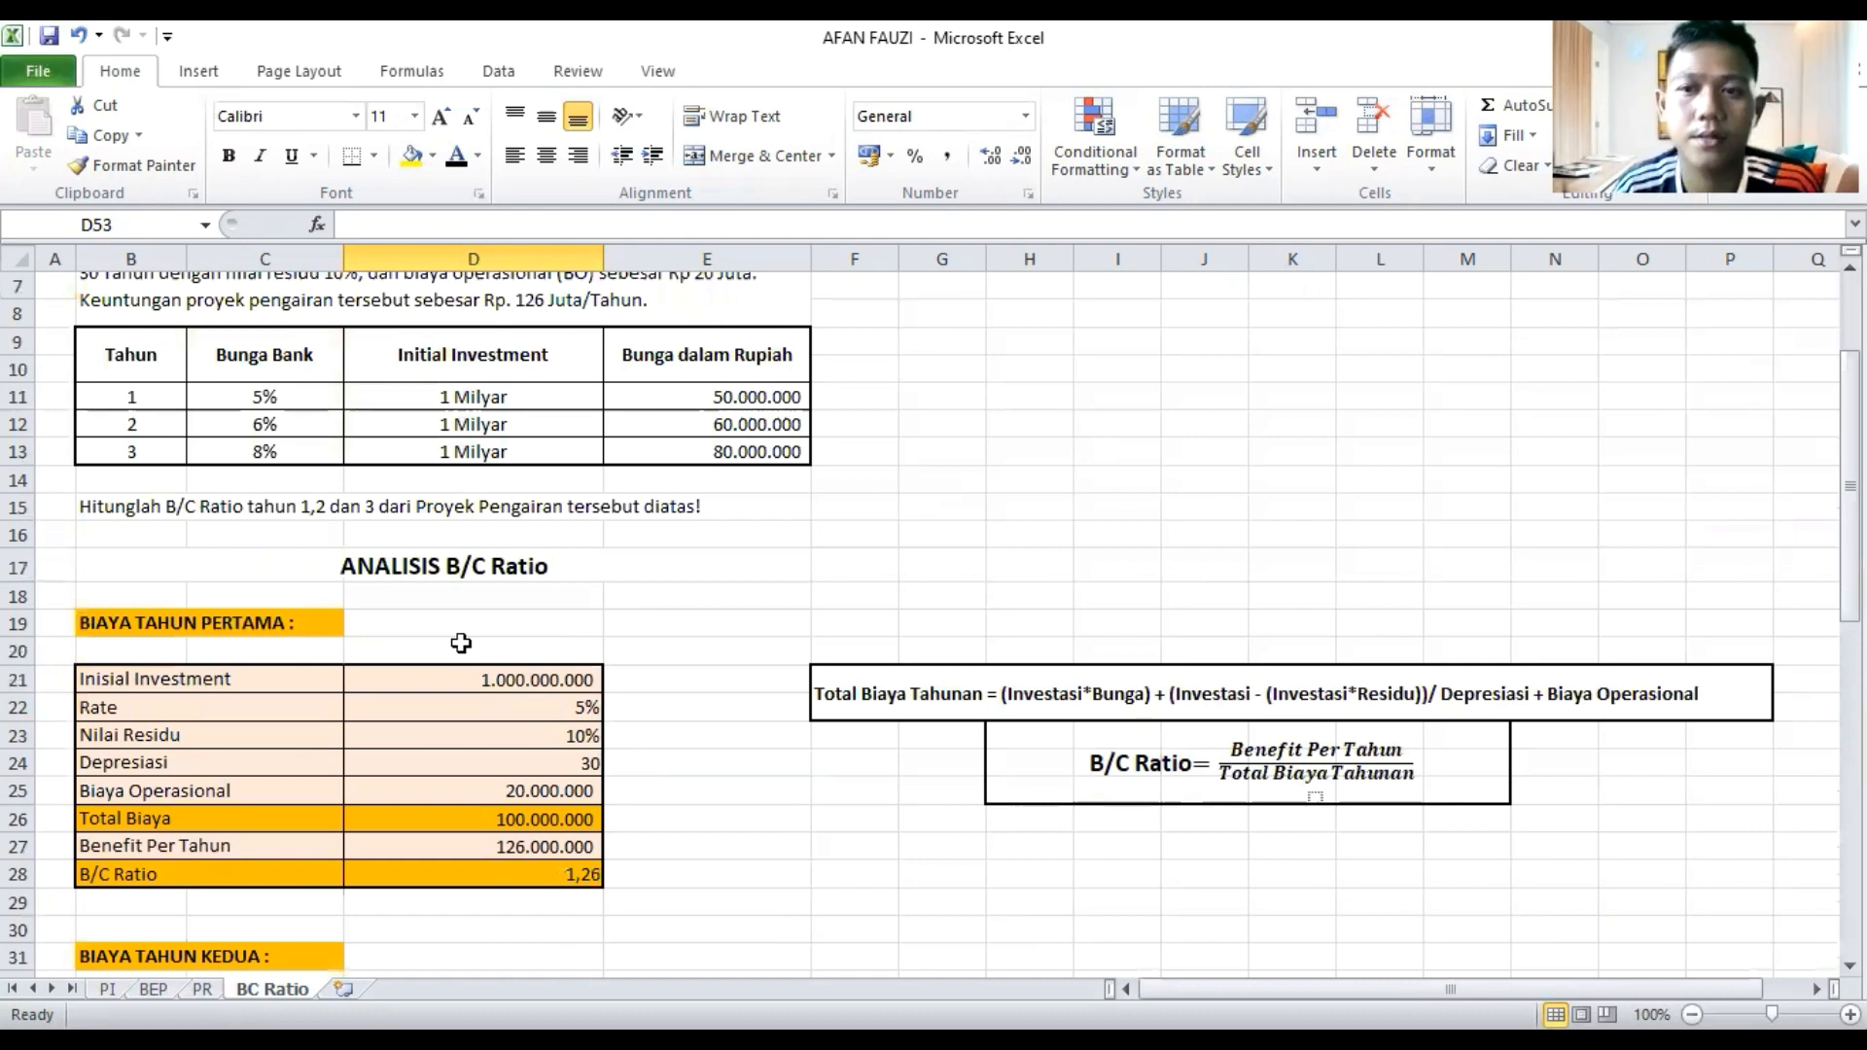
pyautogui.scroll(2, 843, 197)
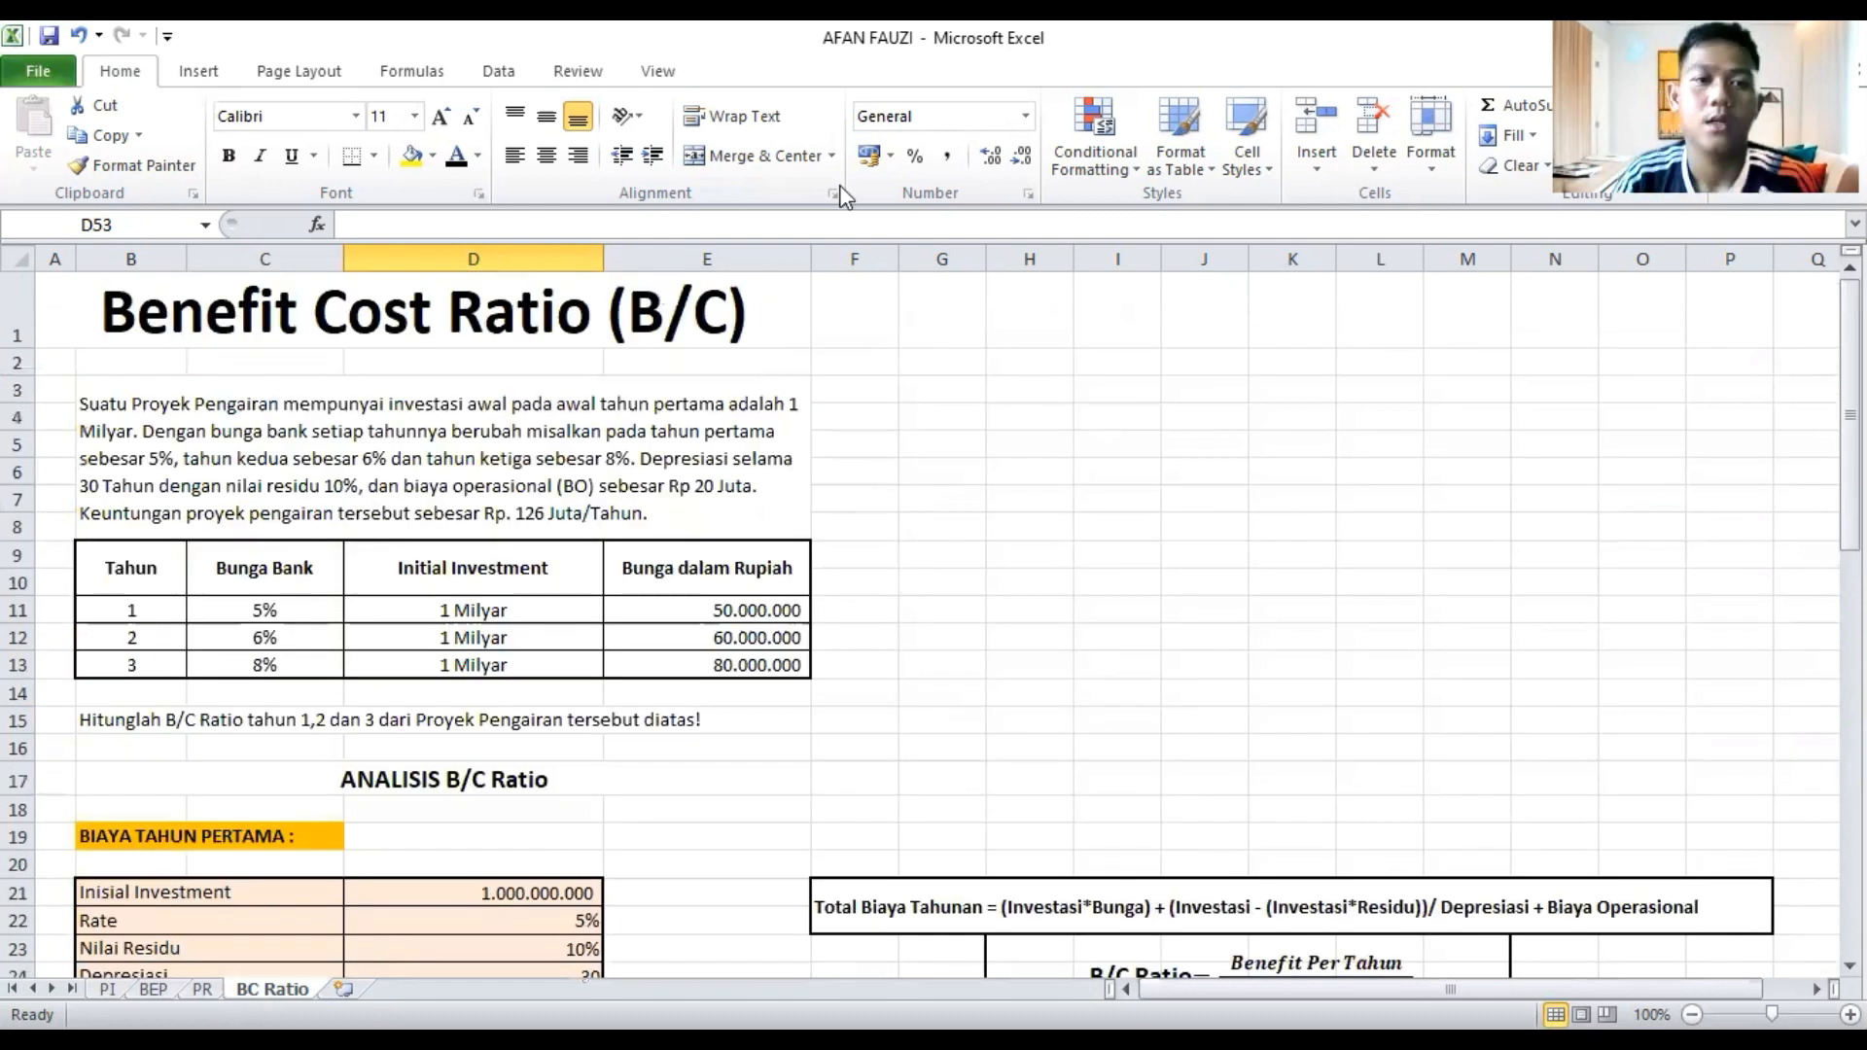